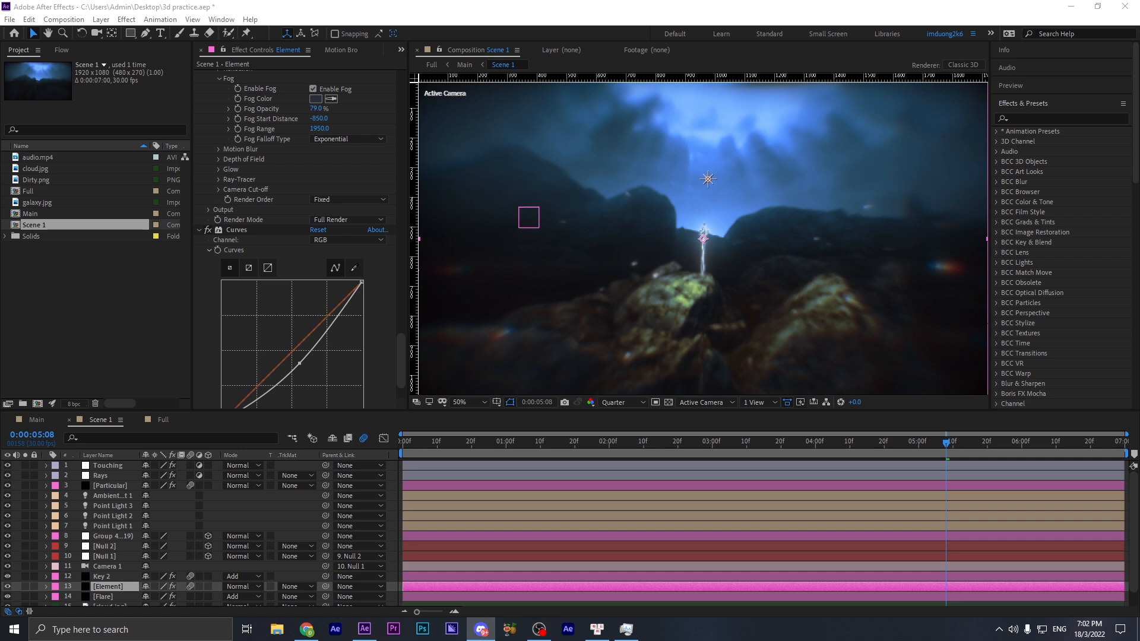
- Preview the footage images cloud.jpg, Dirty.png and galaxy.jpg one after another, viewing the whole galaxy image
{"action": "left_click", "coordinate": [36, 253]}
{"action": "double_click", "coordinate": [45, 170]}
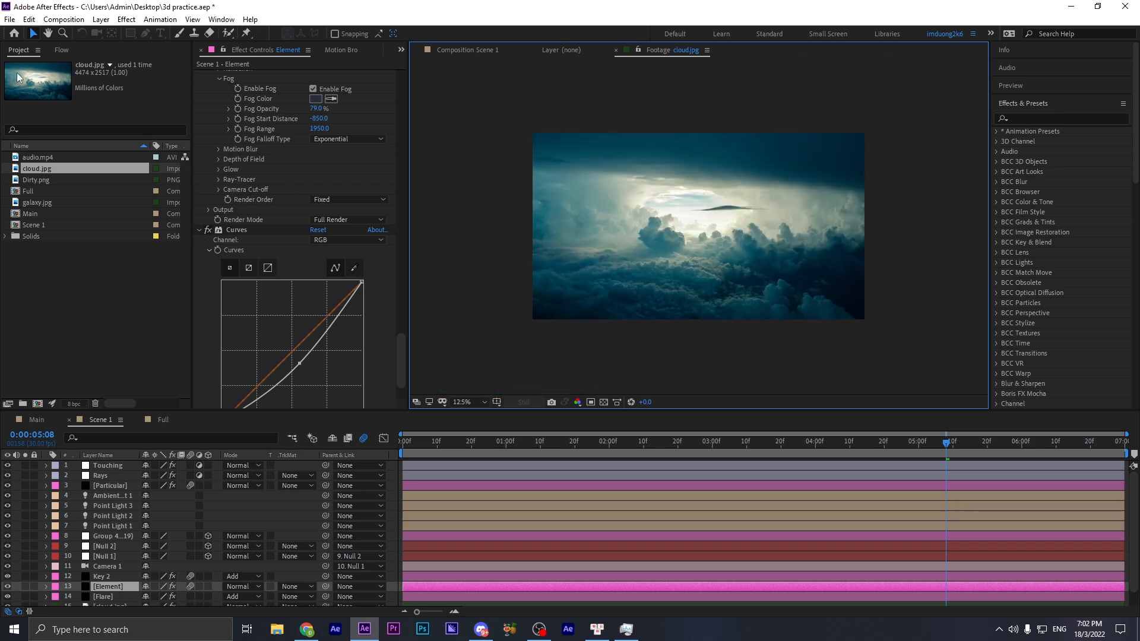
{"action": "left_click", "coordinate": [25, 182]}
{"action": "double_click", "coordinate": [26, 182]}
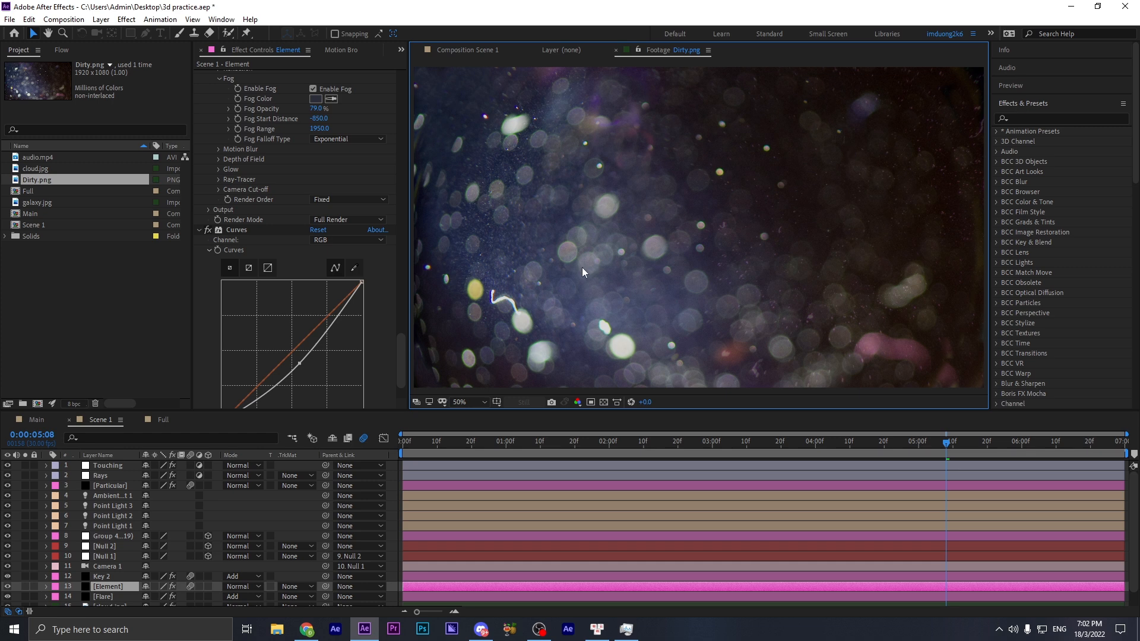
{"action": "double_click", "coordinate": [21, 208]}
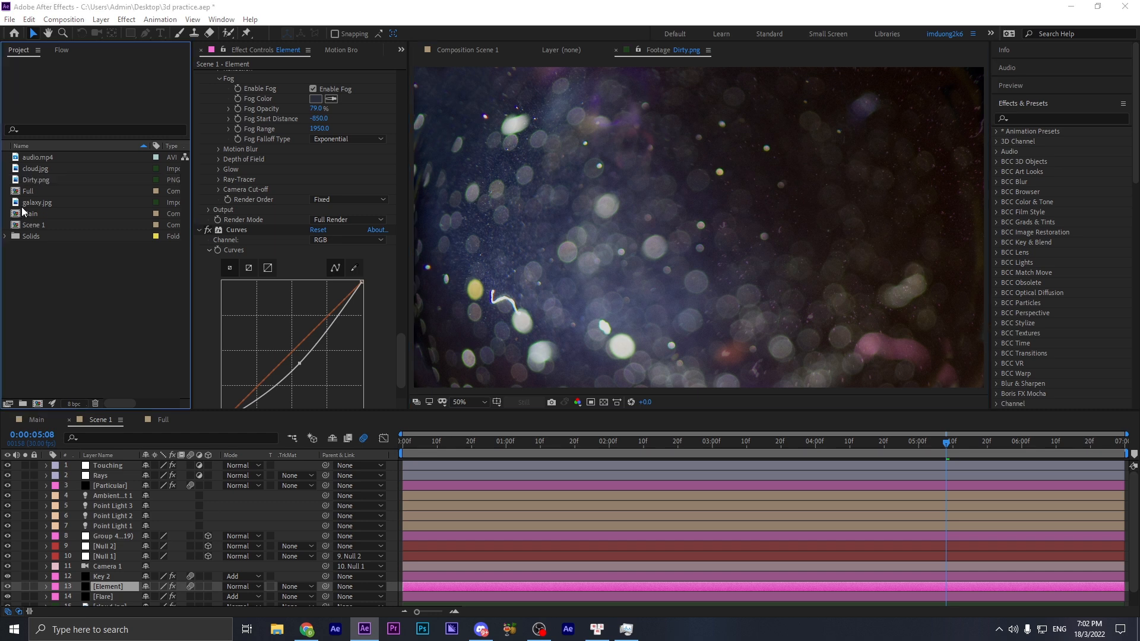
{"action": "left_click", "coordinate": [976, 558]}
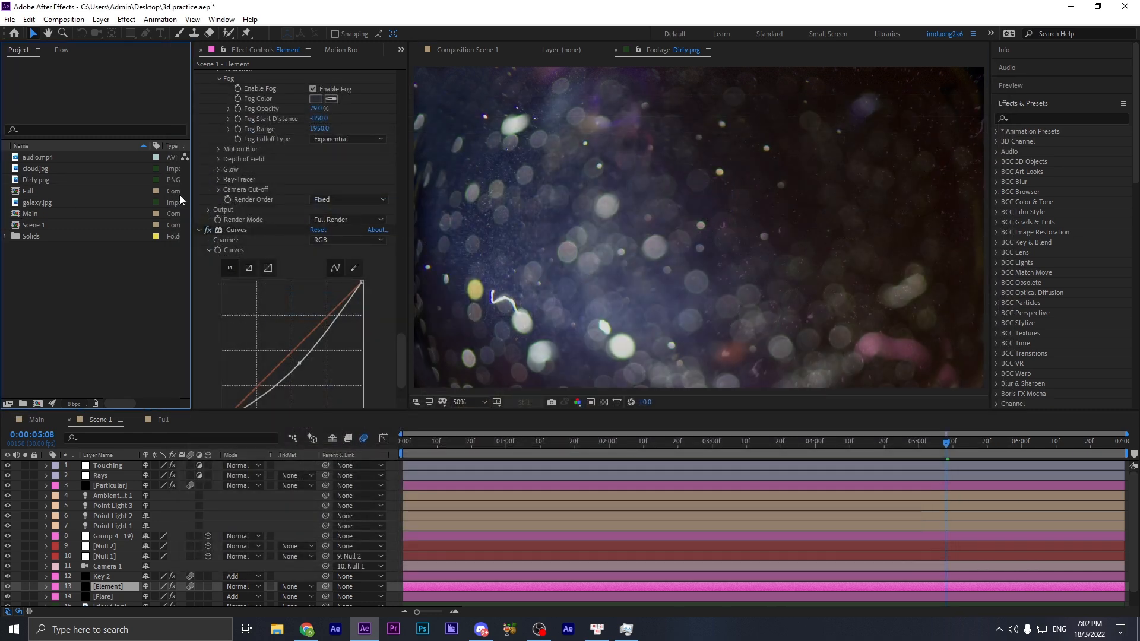
{"action": "double_click", "coordinate": [23, 204]}
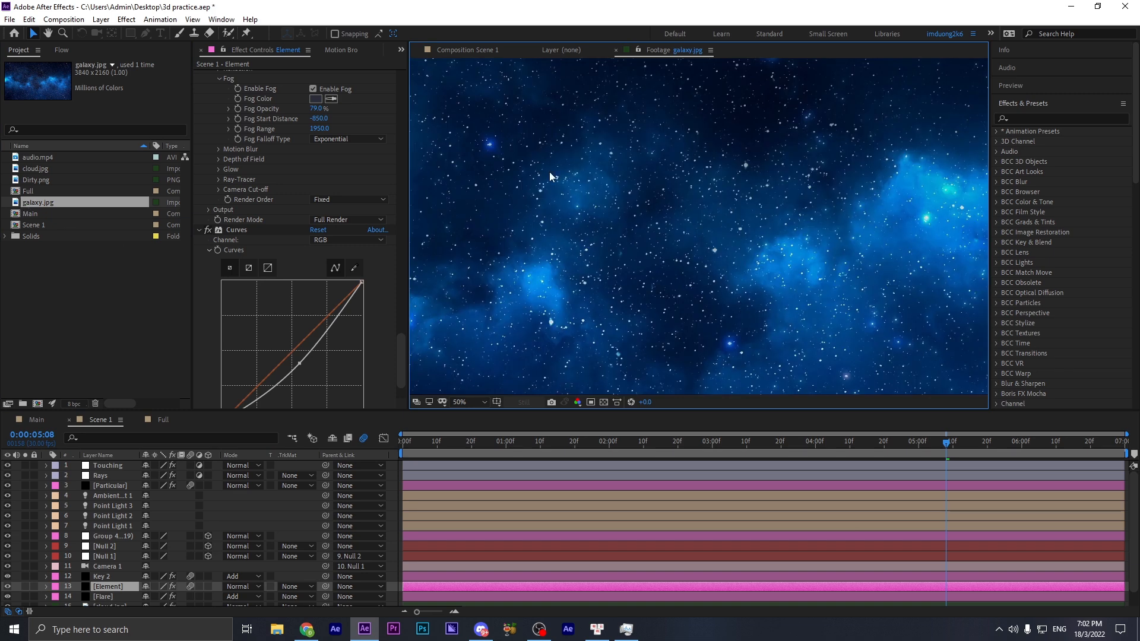
{"action": "scroll", "coordinate": [725, 227], "scroll_direction": "down", "scroll_amount": 1}
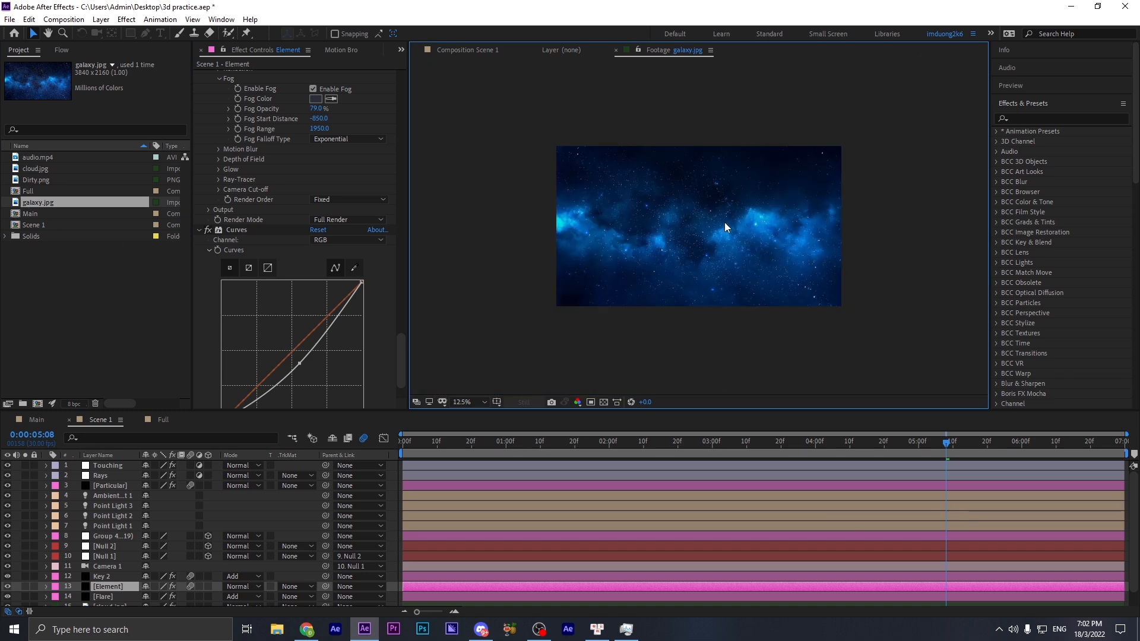
- Create a new project folder named Old
{"action": "left_click", "coordinate": [58, 300]}
{"action": "right_click", "coordinate": [69, 265]}
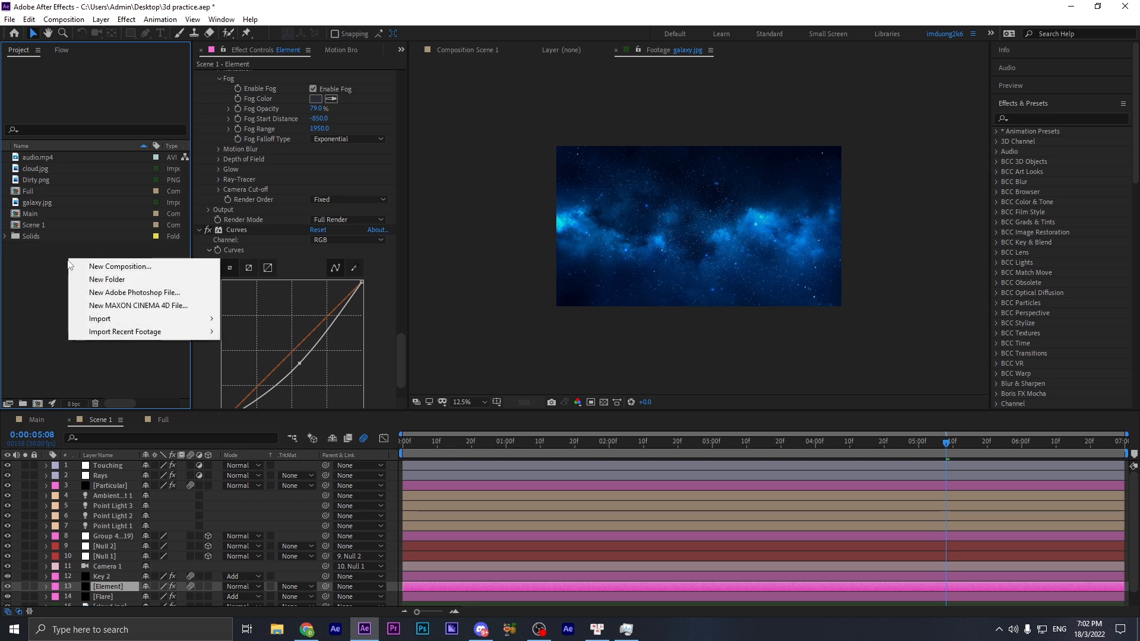
{"action": "left_click", "coordinate": [97, 279]}
{"action": "type", "text": "Old"}
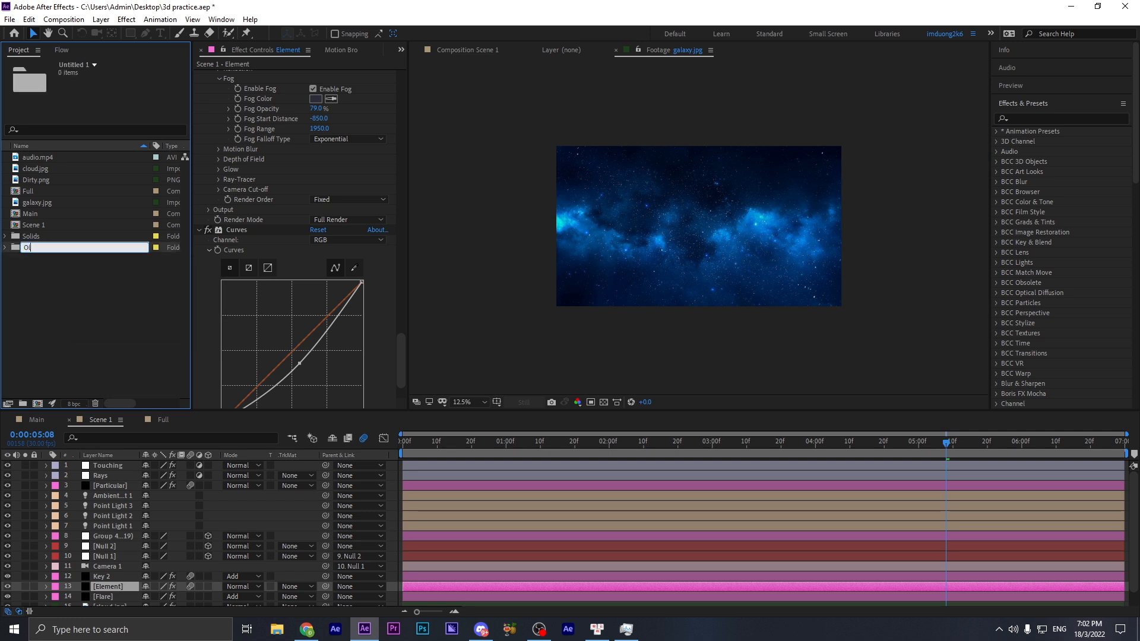
{"action": "key", "text": "Return"}
- Move the Full, Main and Scene 1 compositions and the Solids folder into the Old folder
{"action": "left_click", "coordinate": [36, 191]}
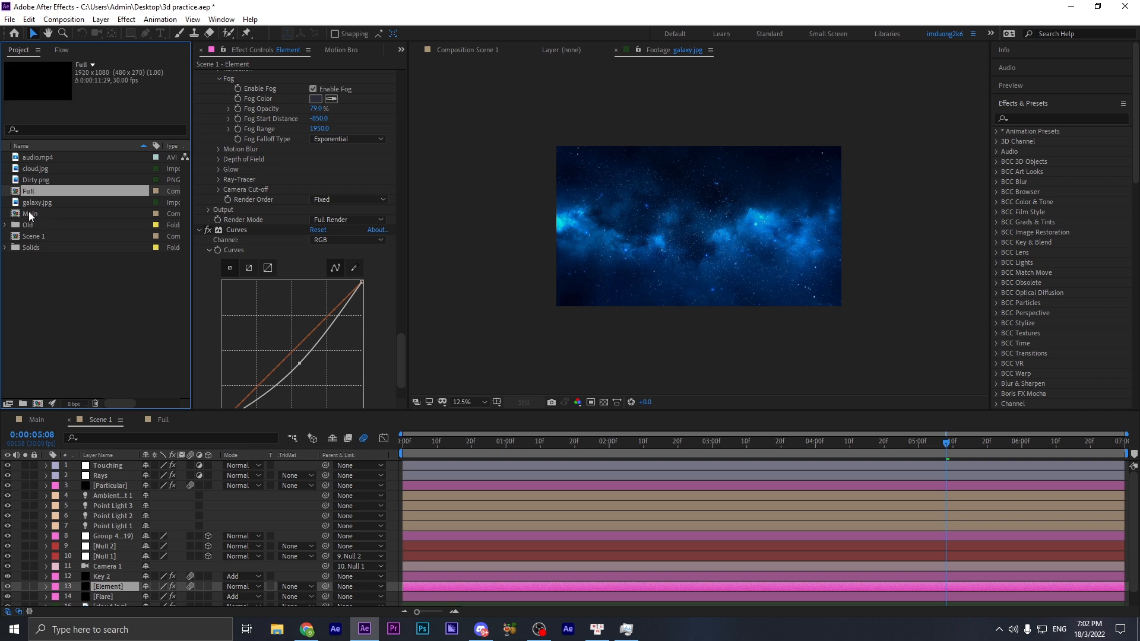
{"action": "left_click", "coordinate": [33, 213], "text": "ctrl"}
{"action": "left_click", "coordinate": [34, 238], "text": "ctrl"}
{"action": "left_click", "coordinate": [34, 248], "text": "ctrl"}
{"action": "left_click_drag", "start_coordinate": [43, 246], "coordinate": [38, 225]}
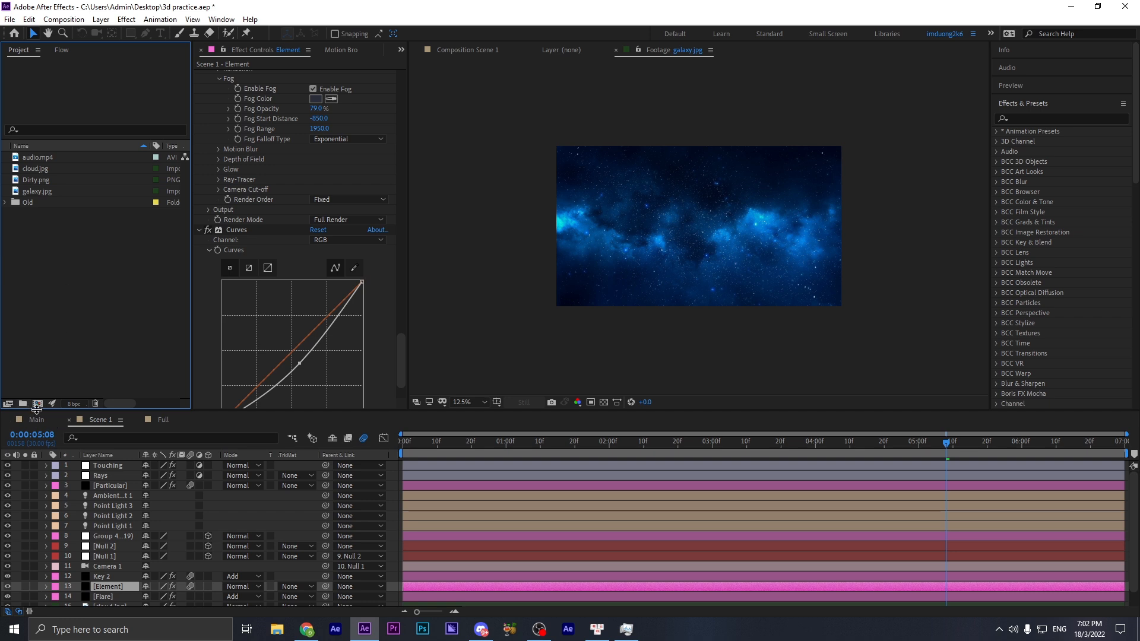
- Create a new composition named Main with a duration of 5 seconds, keeping the other basic and advanced settings
{"action": "left_click", "coordinate": [38, 405]}
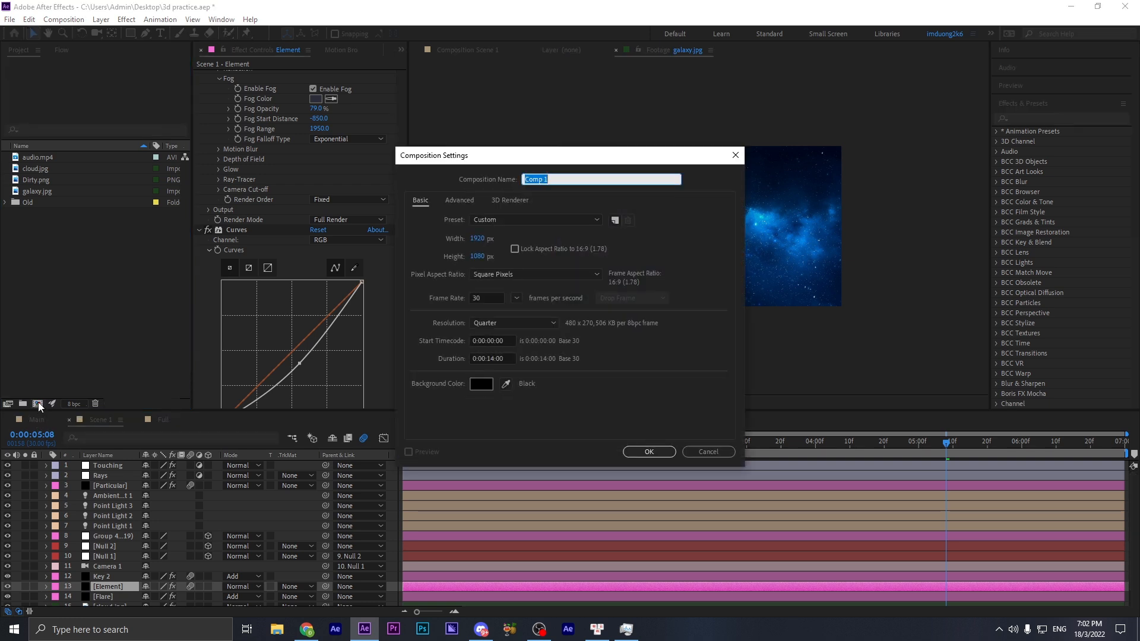
{"action": "type", "text": "Main"}
{"action": "left_click", "coordinate": [479, 238]}
{"action": "left_click", "coordinate": [478, 256]}
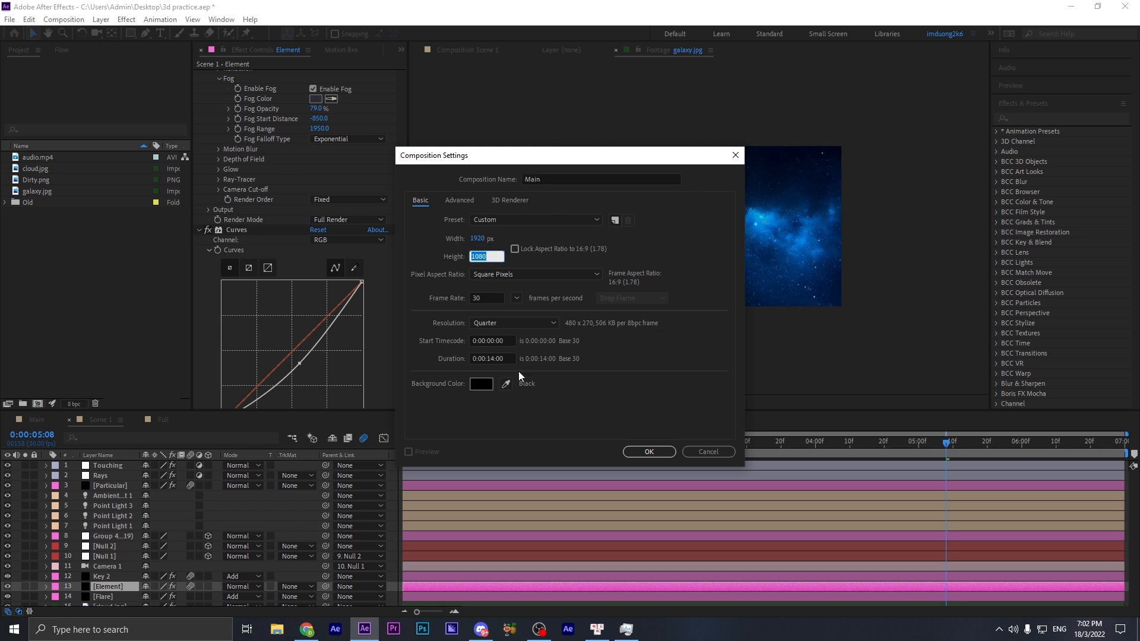
{"action": "left_click", "coordinate": [503, 358]}
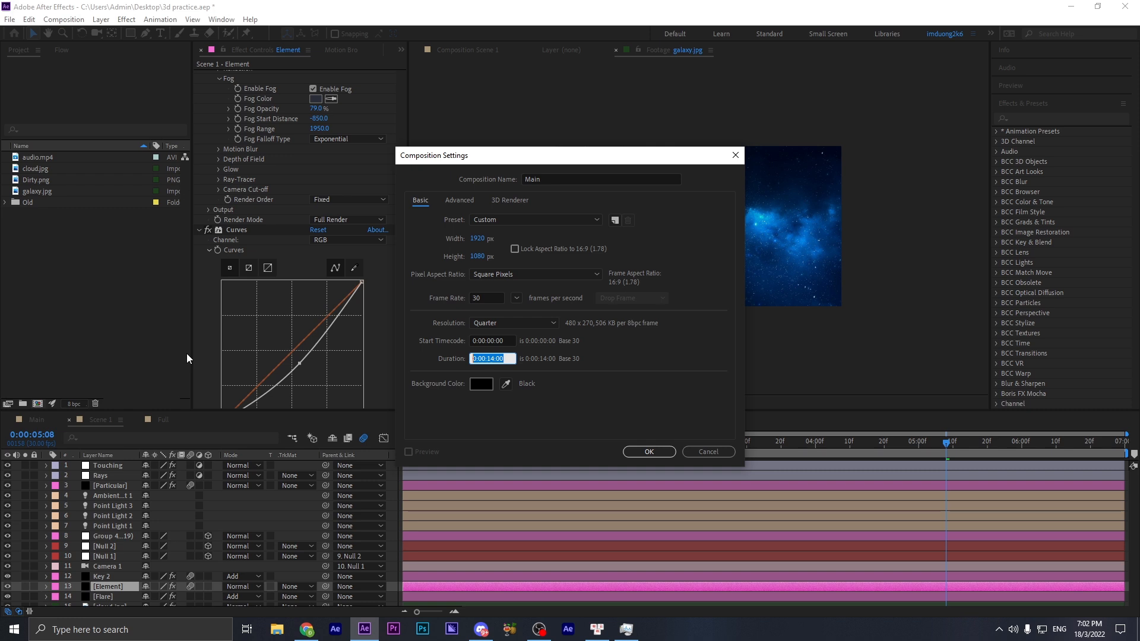
{"action": "type", "text": "4;0"}
{"action": "key", "text": "BackSpace"}
{"action": "key", "text": "BackSpace"}
{"action": "key", "text": "BackSpace"}
{"action": "type", "text": "5;"}
{"action": "left_click", "coordinate": [460, 200]}
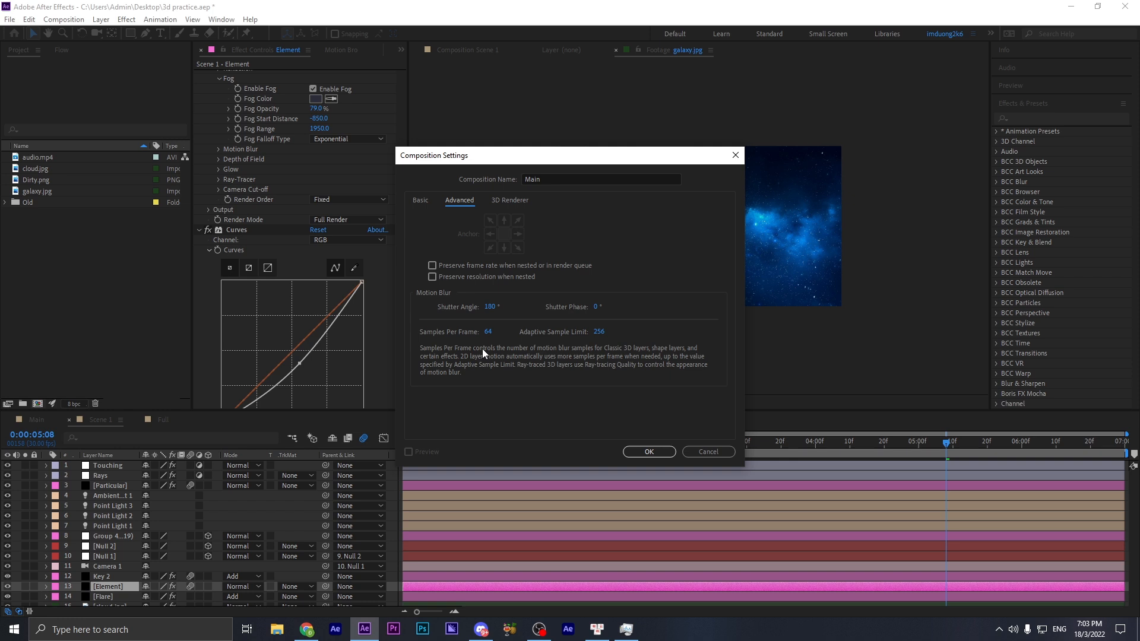
{"action": "left_click", "coordinate": [649, 452]}
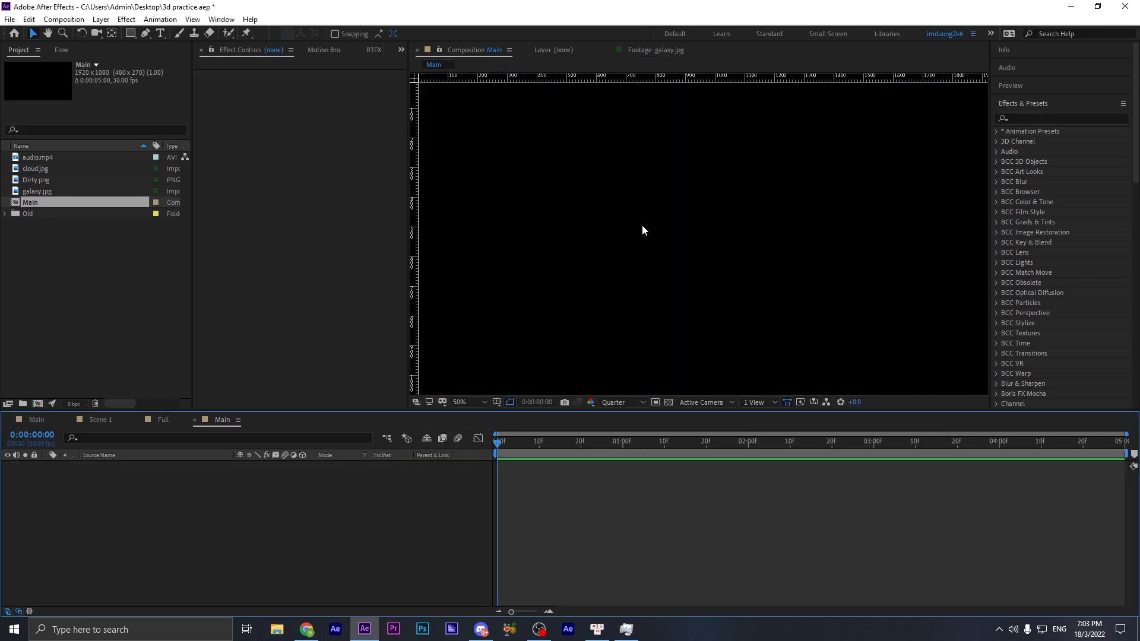
- Add galaxy.jpg as a layer in the new Main composition
{"action": "key", "text": "comma"}
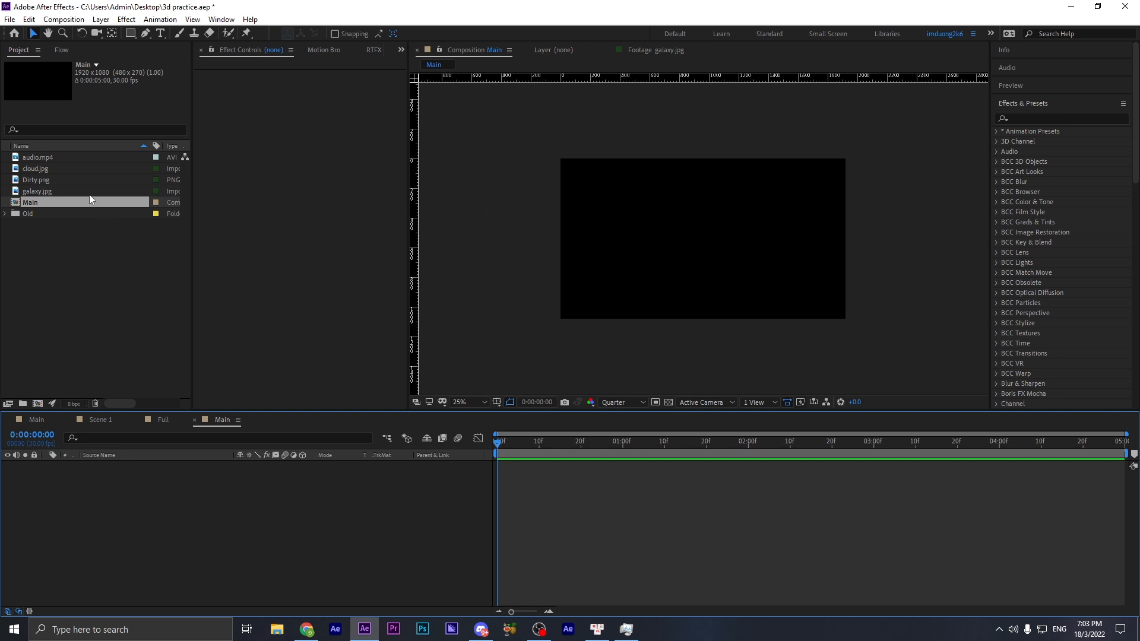
{"action": "left_click", "coordinate": [63, 188]}
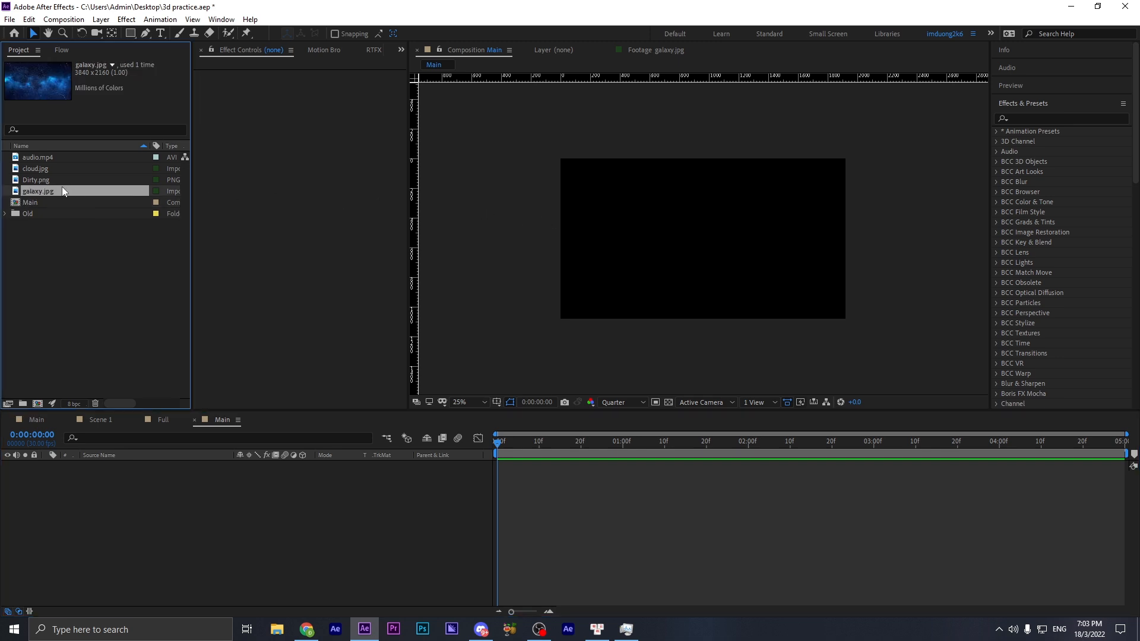
{"action": "left_click_drag", "start_coordinate": [56, 186], "coordinate": [5, 557]}
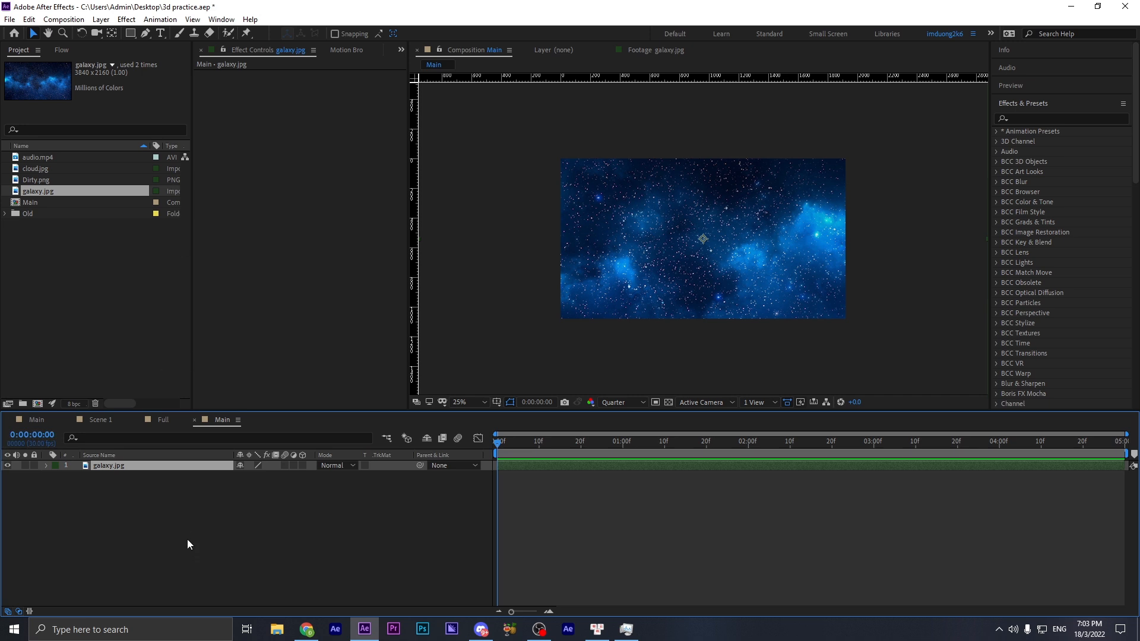
- Close the timelines of the old Main, Scene 1 and Full compositions and hide the galaxy.jpg layer
{"action": "left_click", "coordinate": [8, 420]}
{"action": "left_click", "coordinate": [8, 421]}
{"action": "left_click", "coordinate": [8, 421]}
{"action": "left_click", "coordinate": [8, 465]}
{"action": "left_click", "coordinate": [256, 549]}
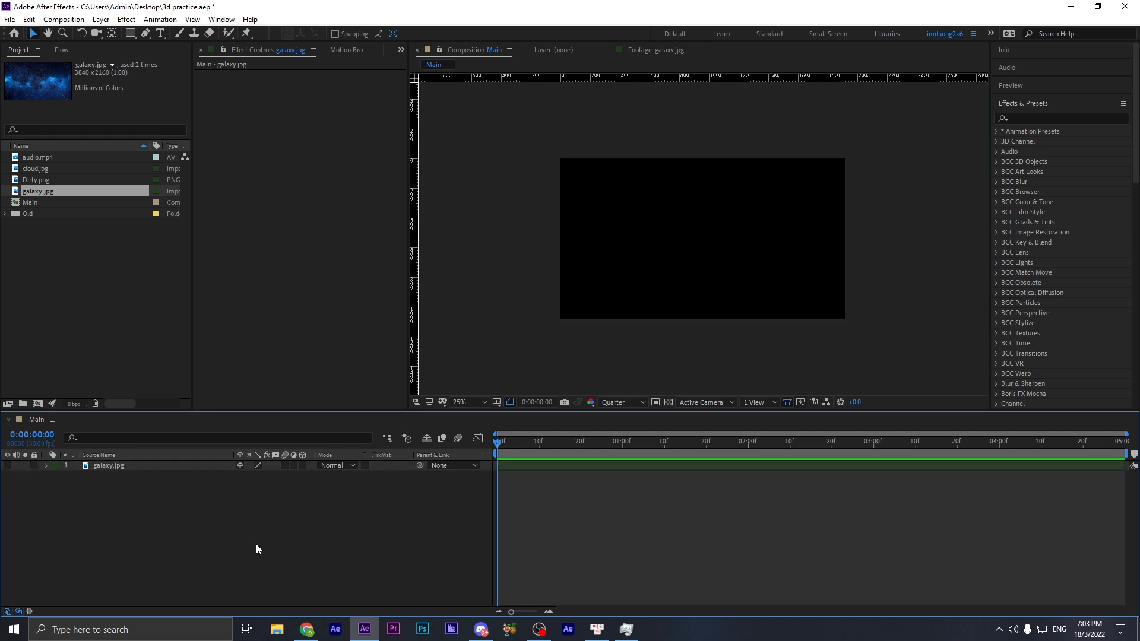
- Create a black solid layer named Element 3D in the Main composition
{"action": "right_click", "coordinate": [256, 544]}
{"action": "mouse_move", "coordinate": [333, 420]}
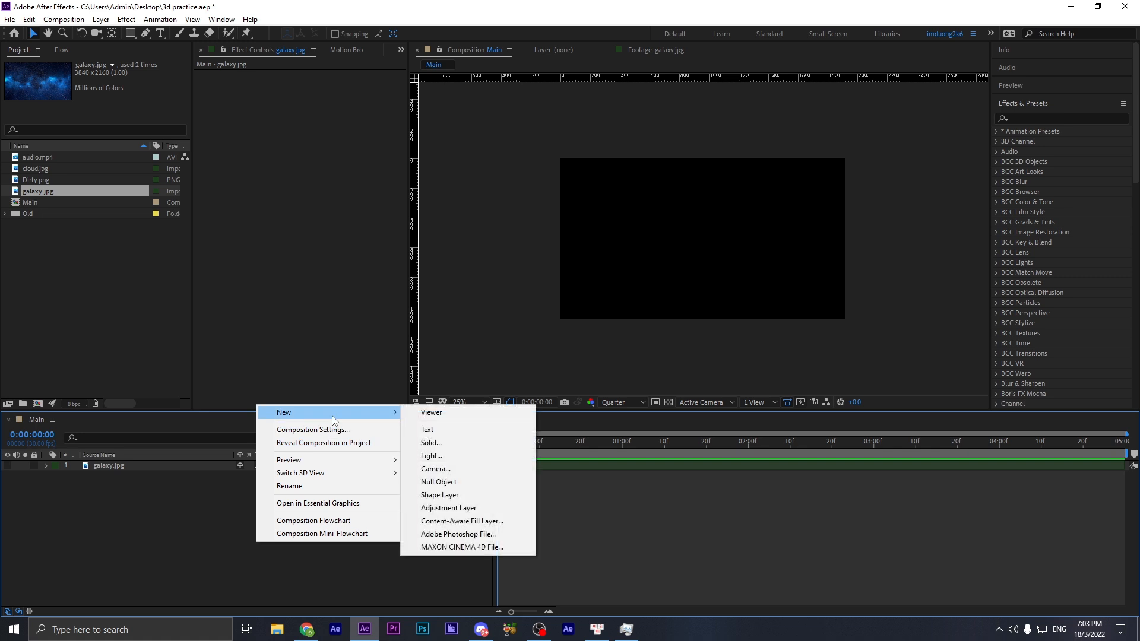
{"action": "left_click", "coordinate": [426, 441]}
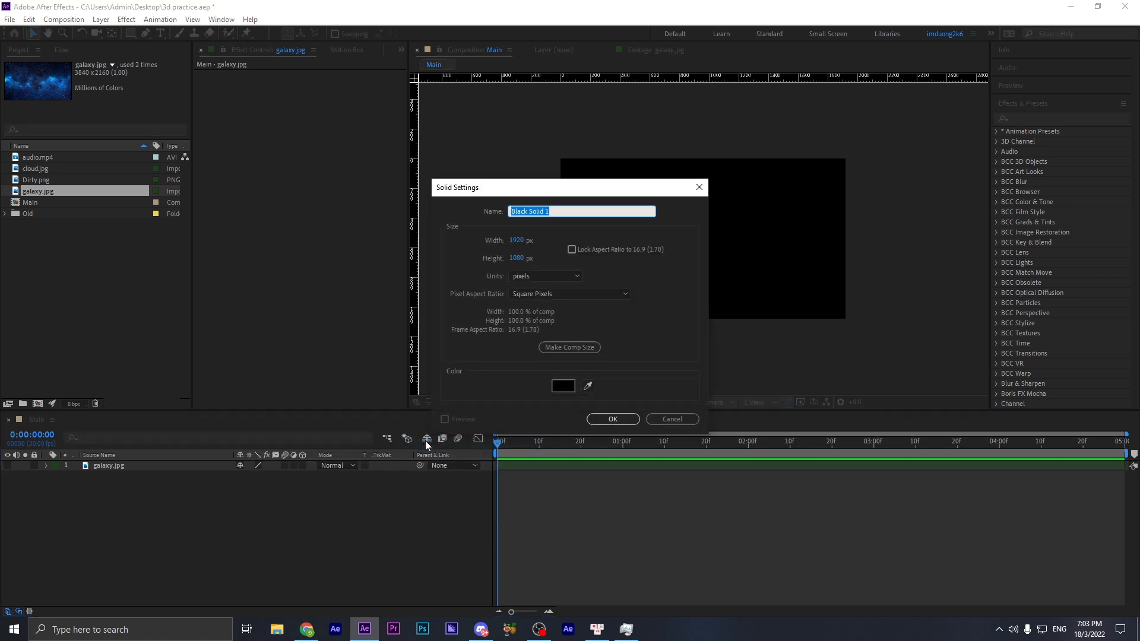
{"action": "type", "text": "Elemene"}
{"action": "type", "text": " 3D"}
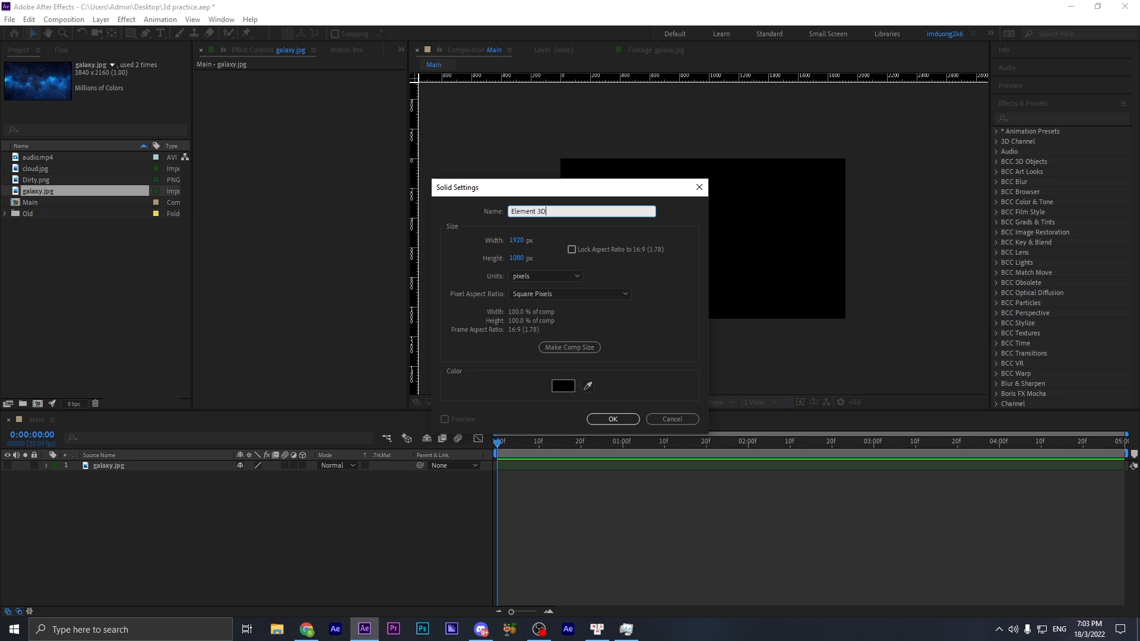
{"action": "key", "text": "Return"}
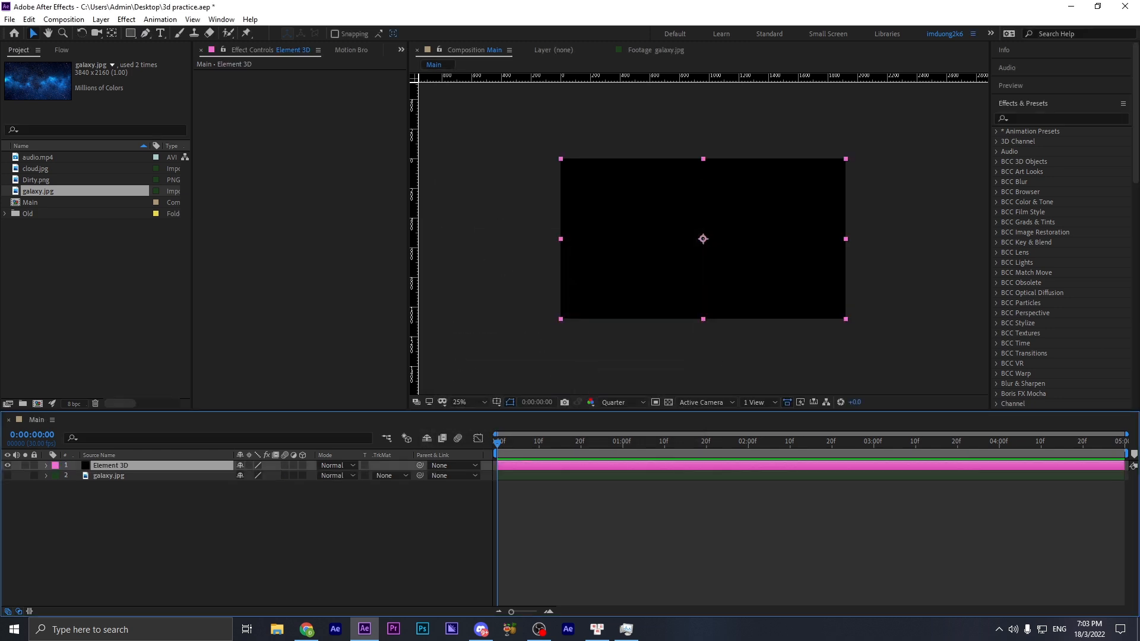
- Find the Video Copilot Element effect by searching for "elem" and apply it to the Element 3D layer
{"action": "left_click", "coordinate": [1043, 119]}
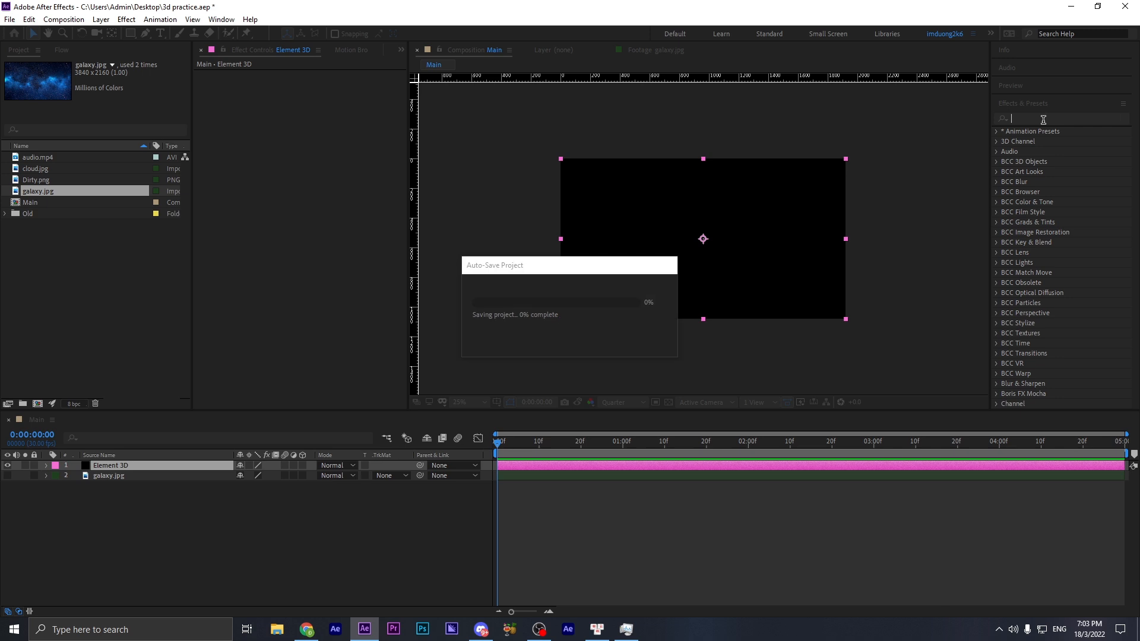
{"action": "left_click", "coordinate": [1043, 119]}
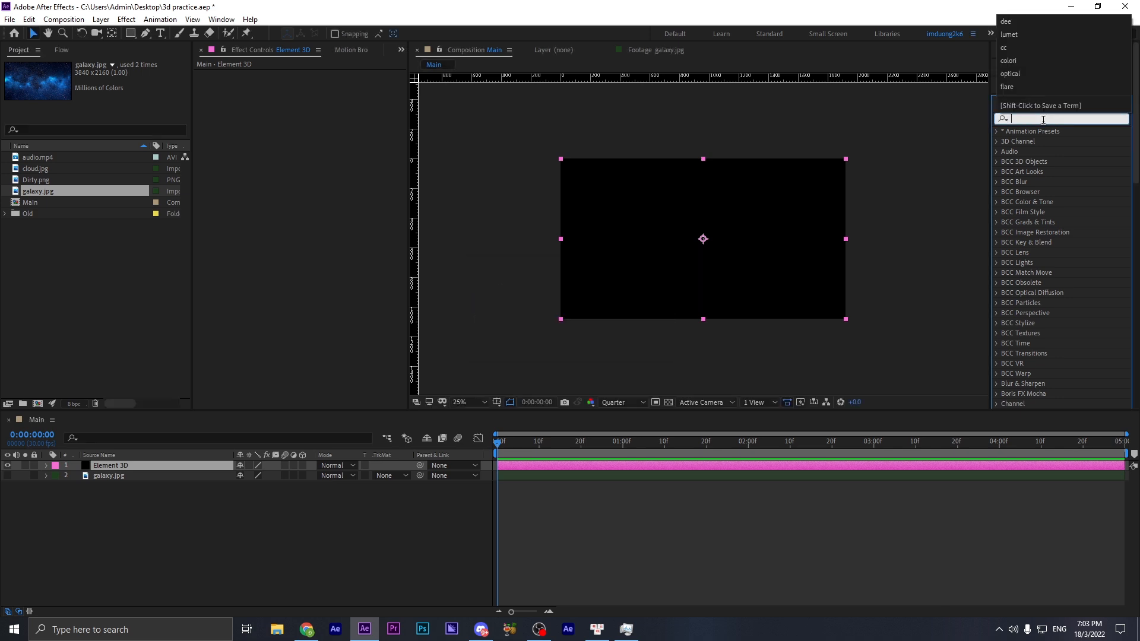
{"action": "type", "text": "elem"}
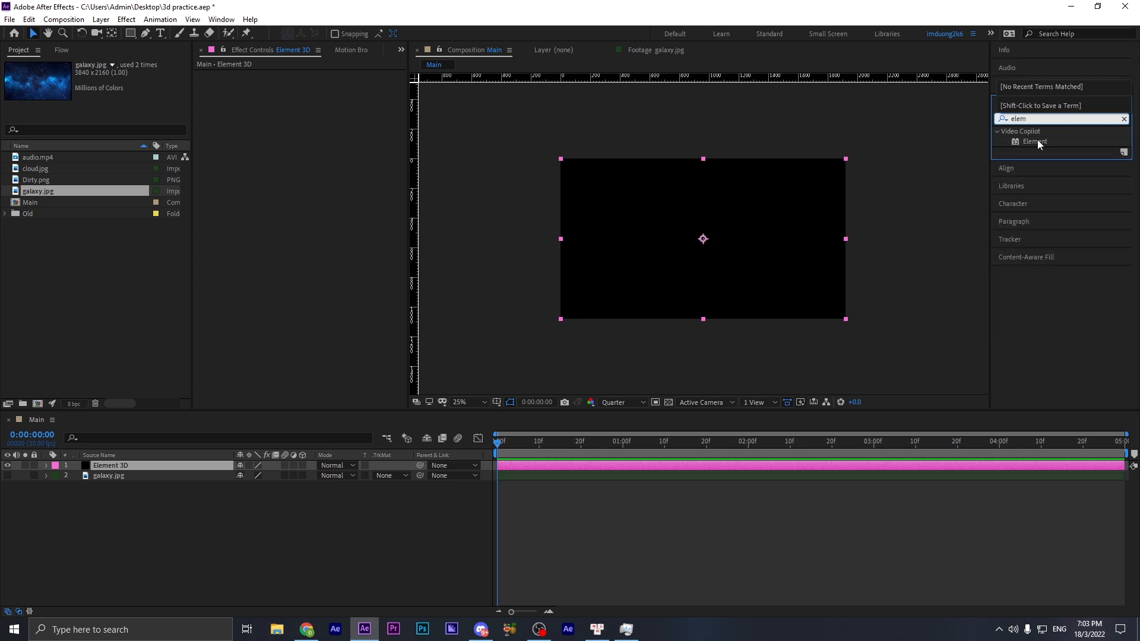
{"action": "double_click", "coordinate": [1037, 141]}
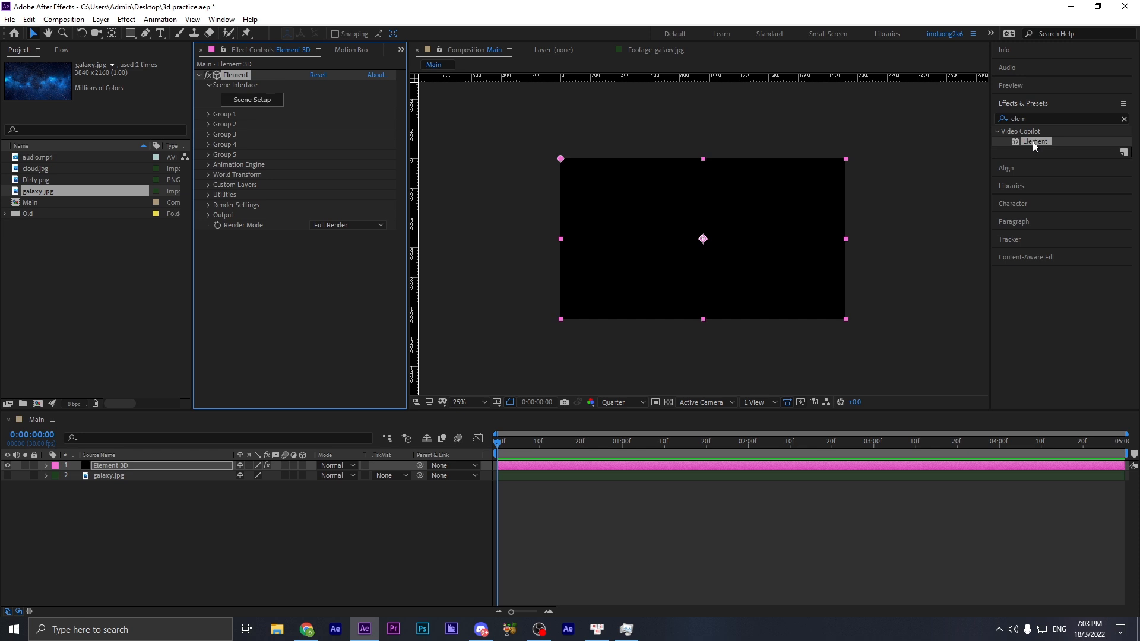
{"action": "key", "text": "alt+Tab"}
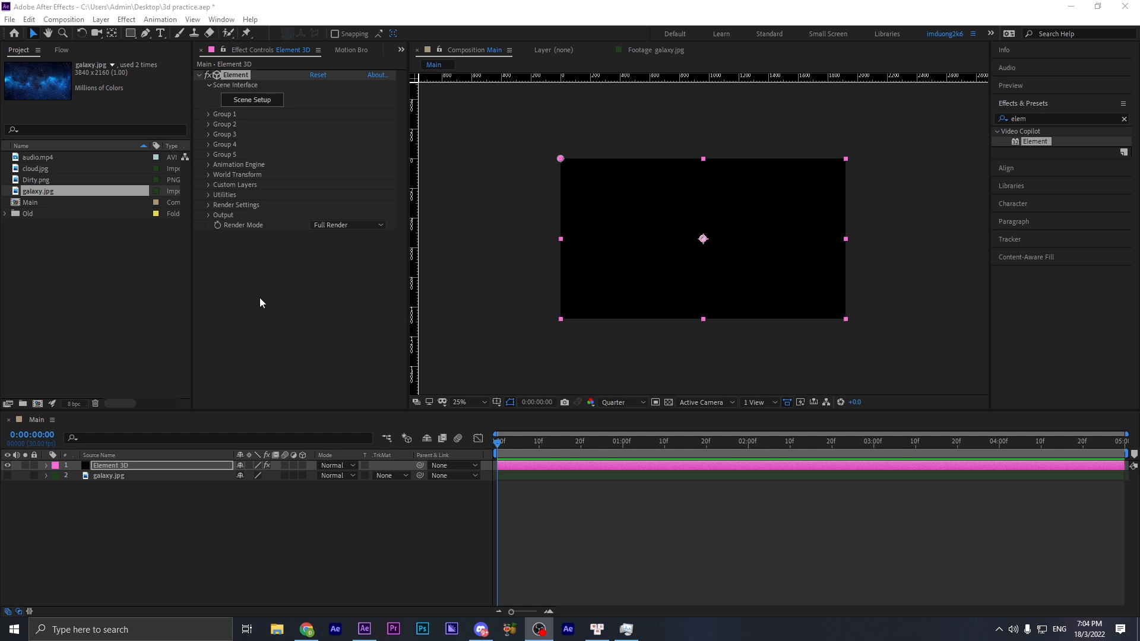
- Open the Element Scene Setup and choose ocean_0.obj from the Ocean 2 folder for import as a 3D sequence
{"action": "left_click", "coordinate": [276, 102]}
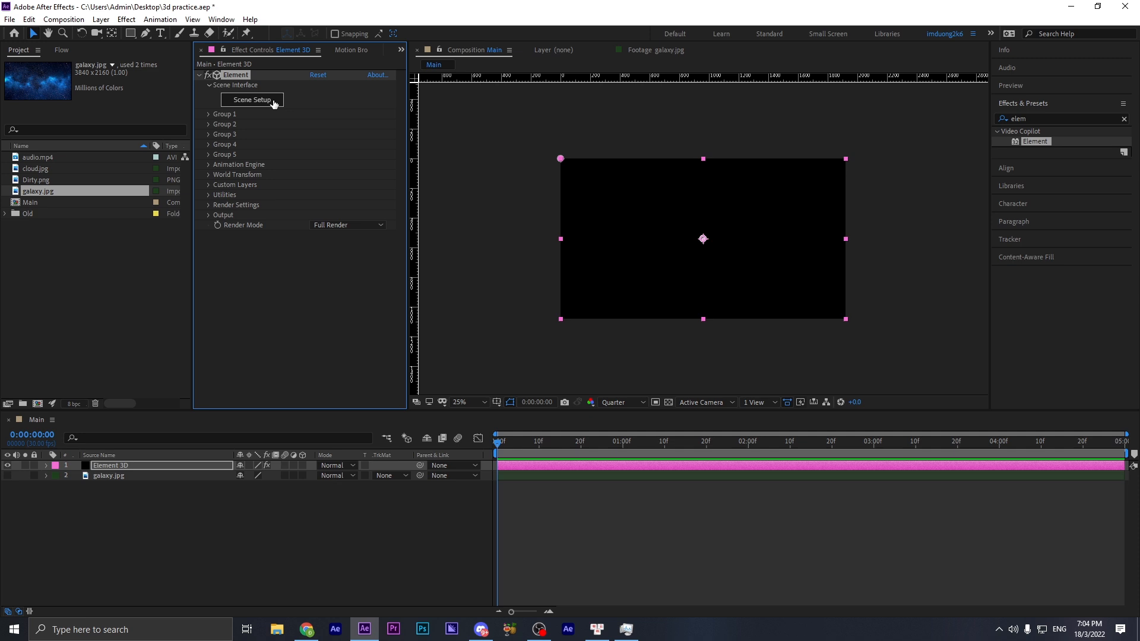
{"action": "left_click", "coordinate": [273, 102]}
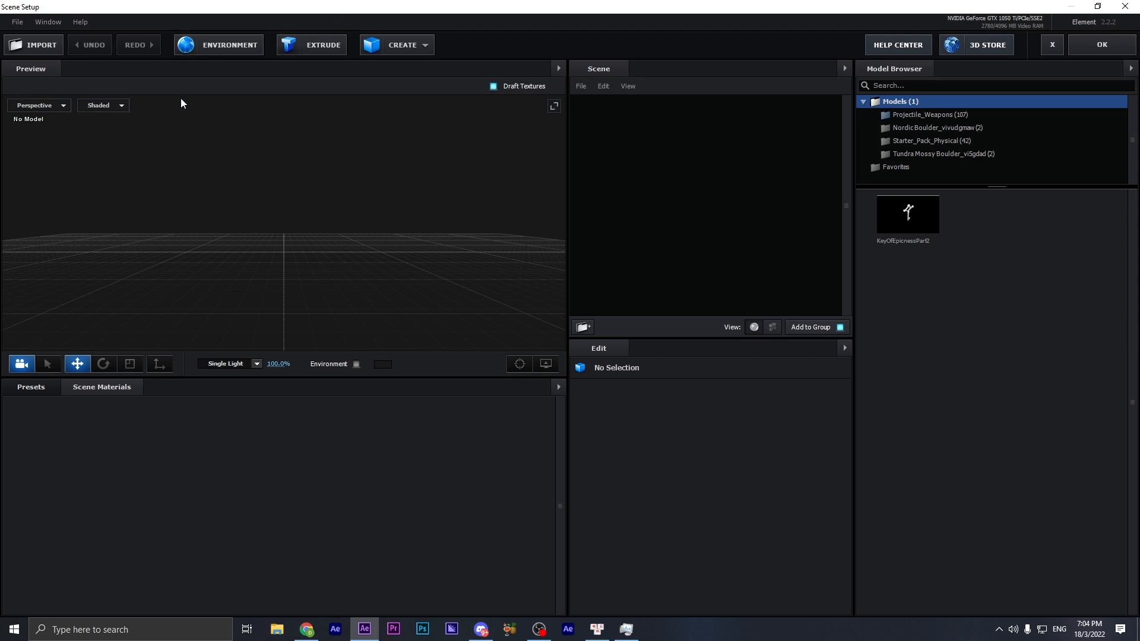
{"action": "left_click", "coordinate": [15, 23]}
{"action": "mouse_move", "coordinate": [25, 42]}
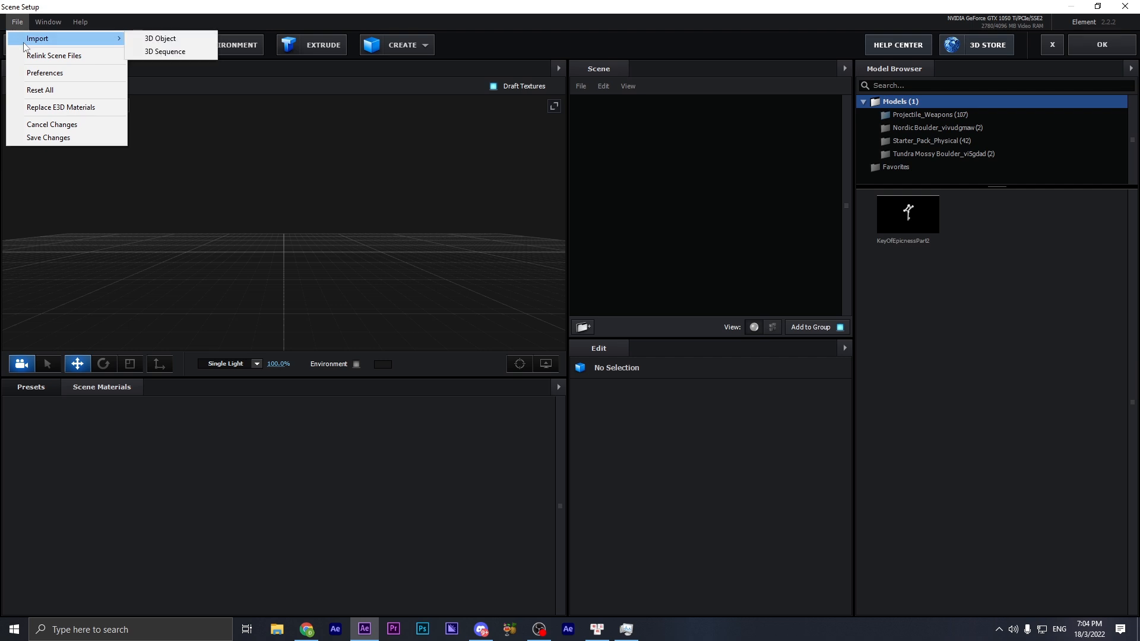
{"action": "left_click", "coordinate": [155, 52]}
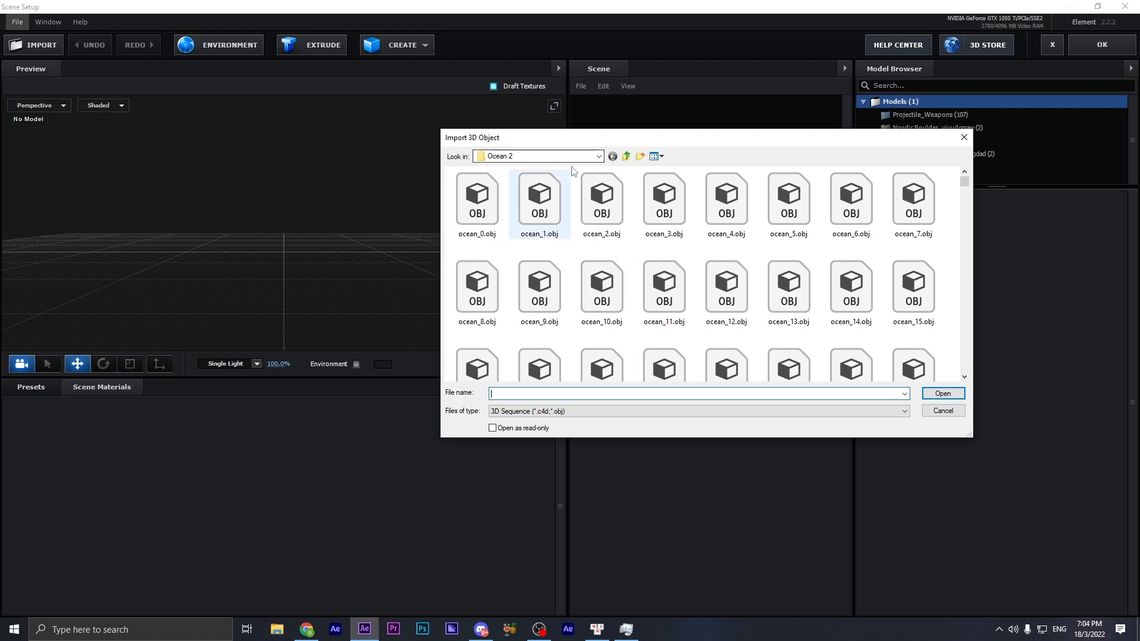
{"action": "left_click", "coordinate": [499, 157]}
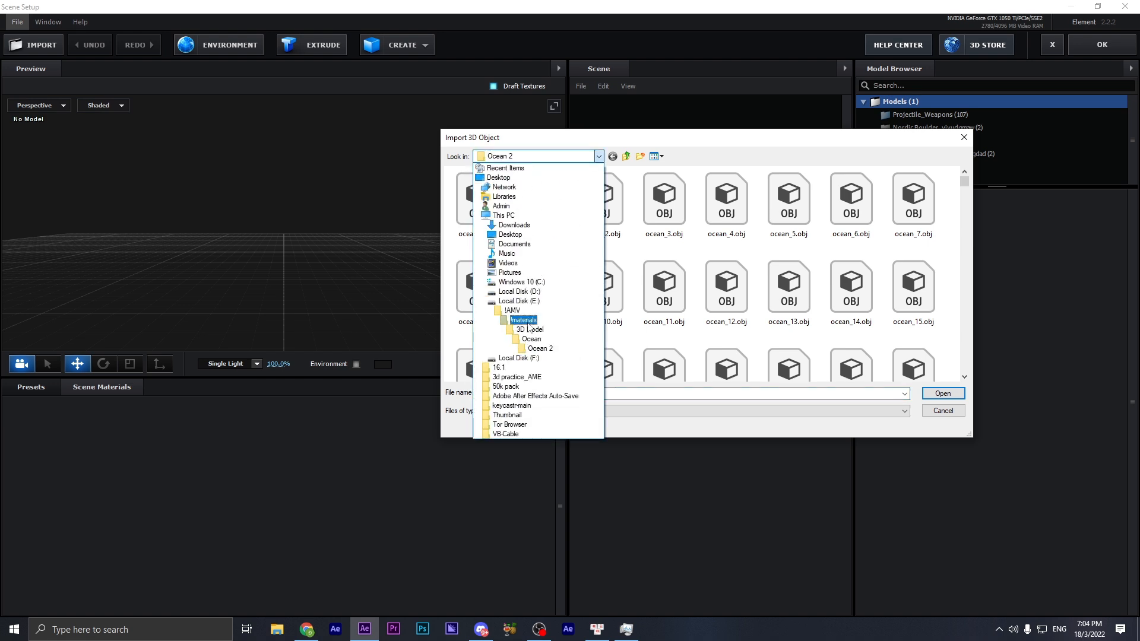
{"action": "left_click", "coordinate": [542, 351]}
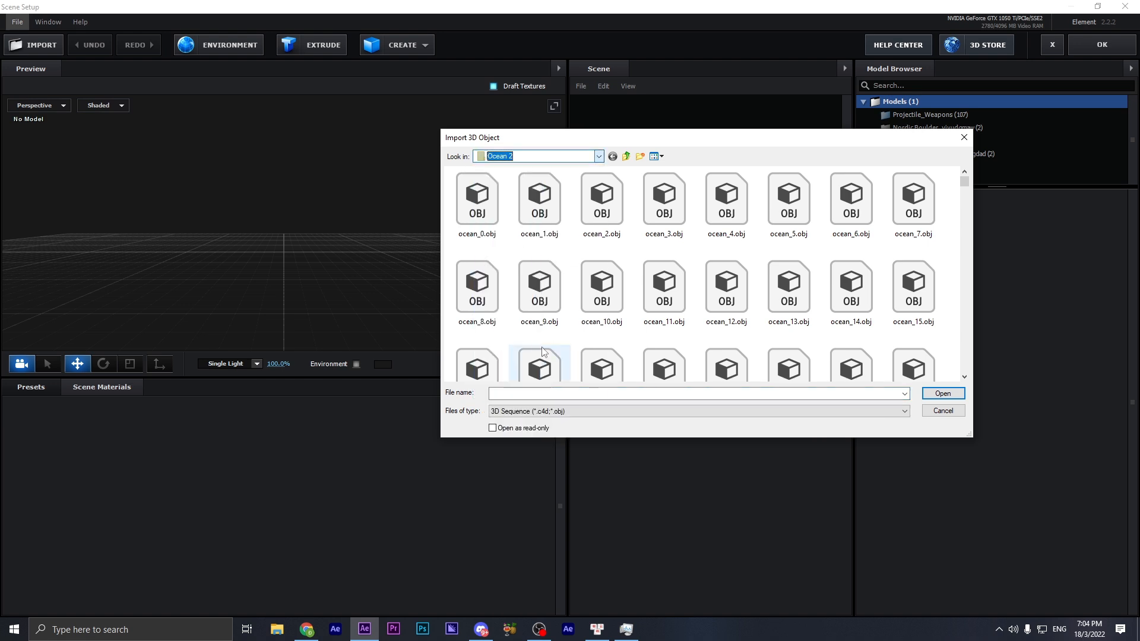
{"action": "left_click", "coordinate": [490, 204]}
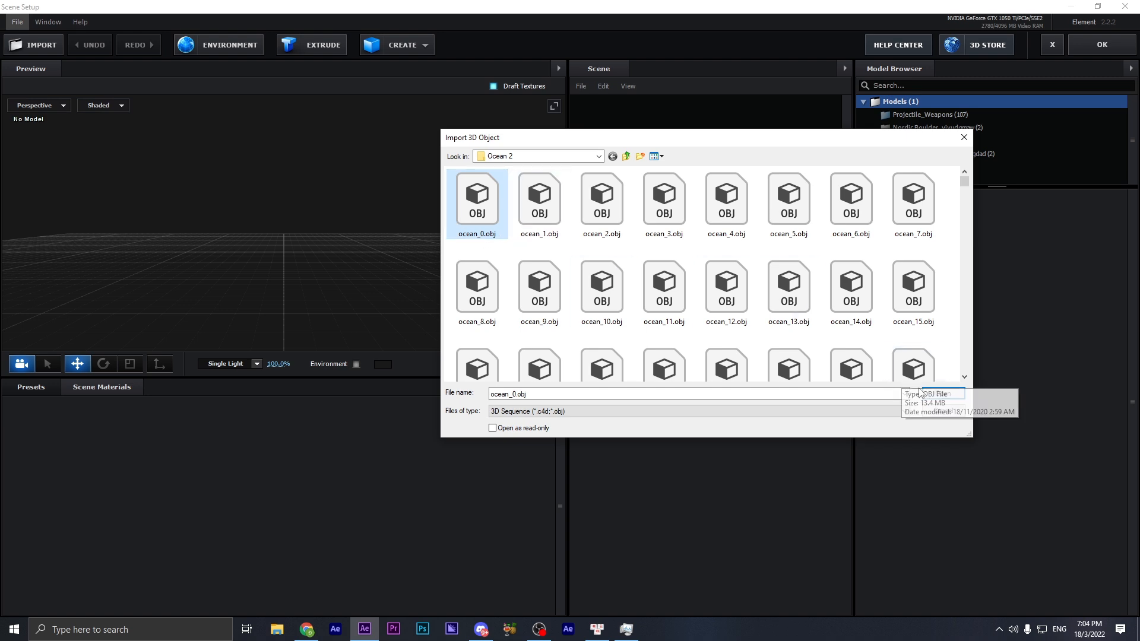
{"action": "left_click", "coordinate": [940, 395]}
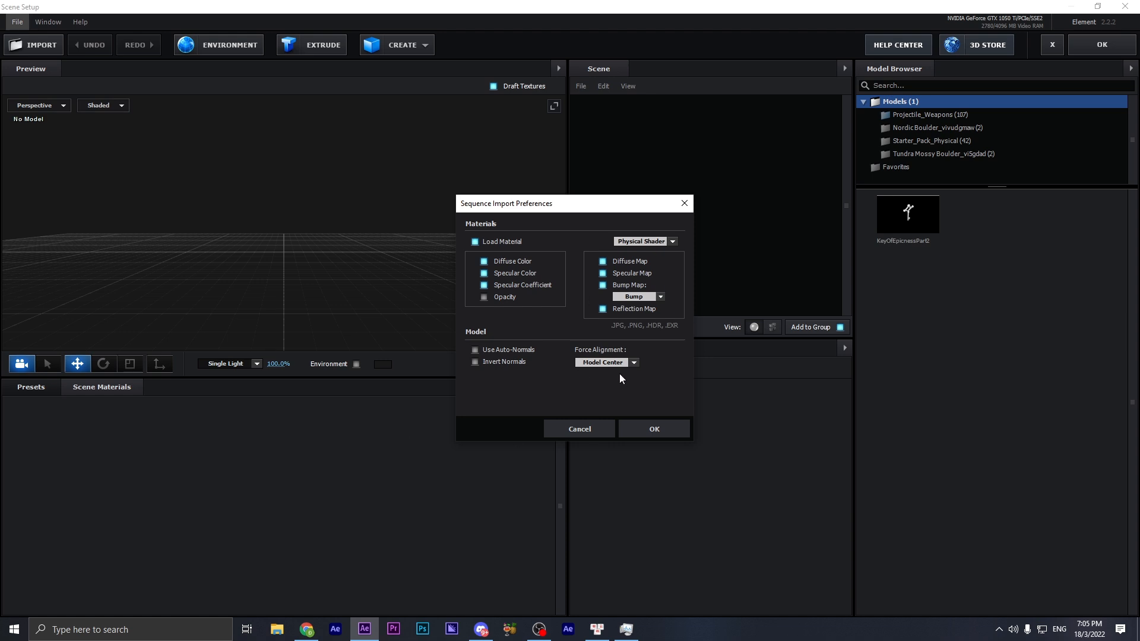
- Import the ocean sequence with material Opacity loading enabled and Force Alignment set to Bottom
{"action": "left_click", "coordinate": [618, 364]}
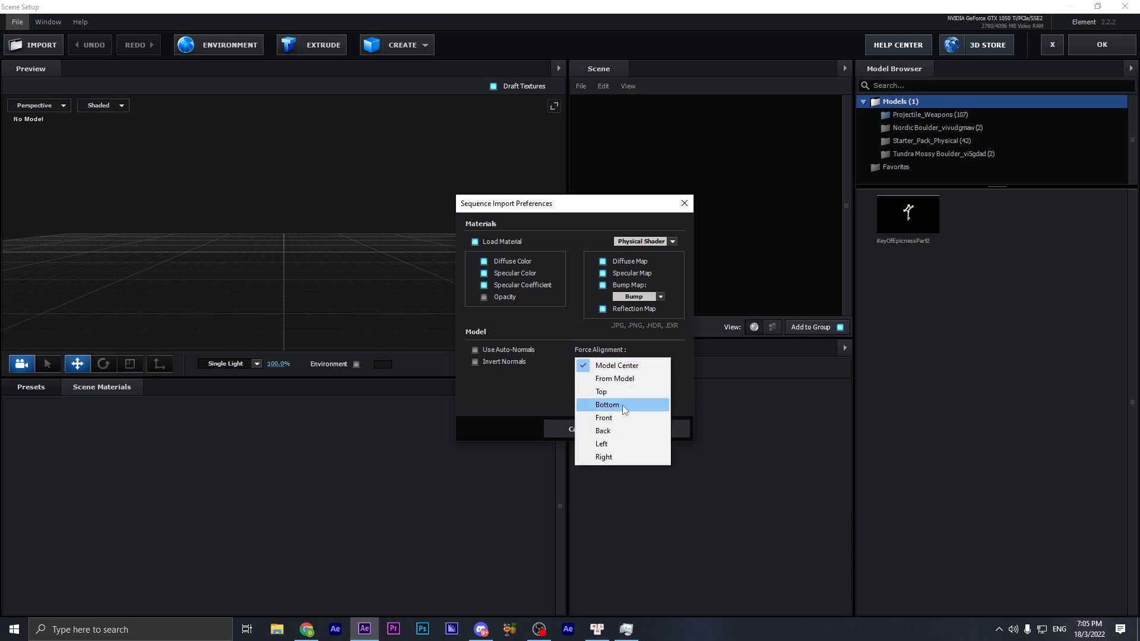
{"action": "left_click", "coordinate": [625, 406]}
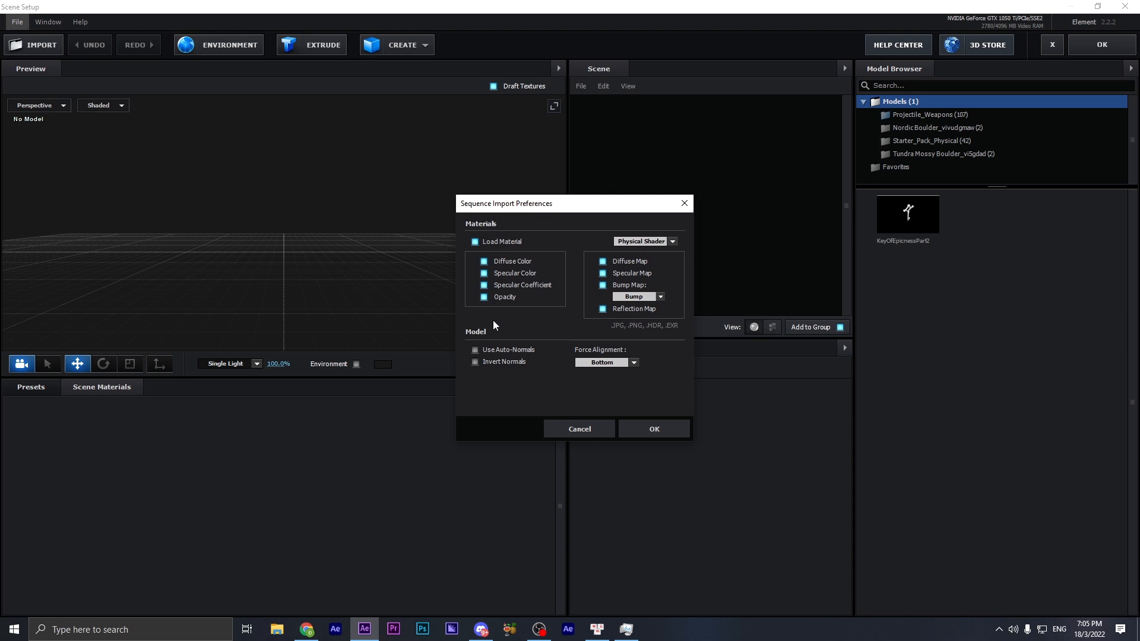
{"action": "left_click", "coordinate": [653, 427]}
{"action": "left_click_drag", "start_coordinate": [433, 284], "coordinate": [301, 275]}
{"action": "scroll", "coordinate": [301, 271], "scroll_direction": "up", "scroll_amount": 6}
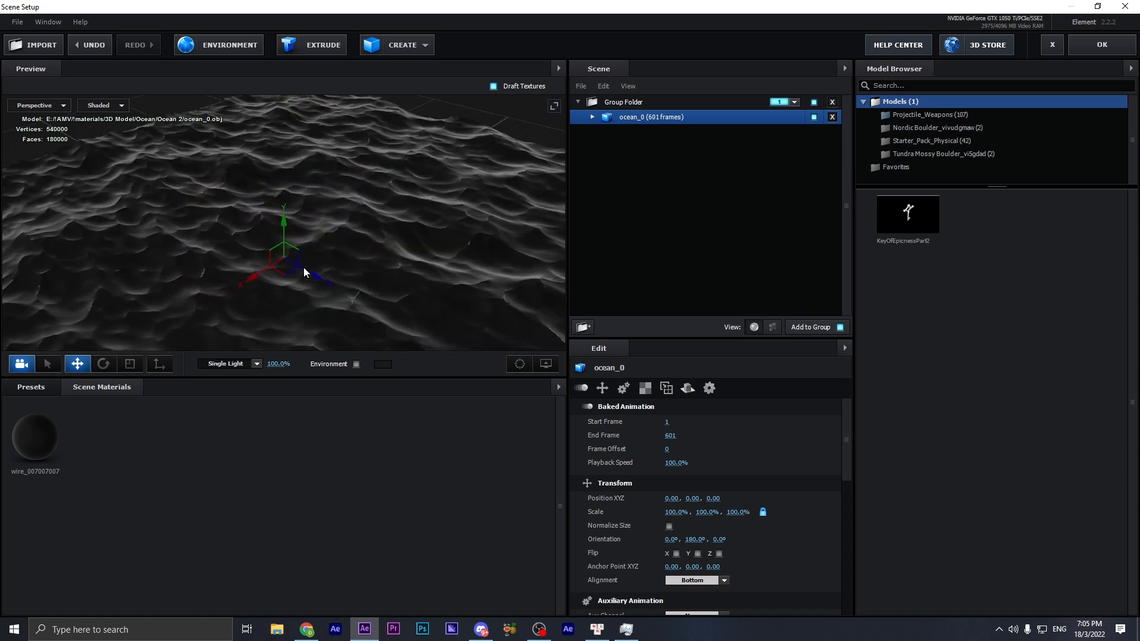
{"action": "left_click_drag", "start_coordinate": [540, 294], "coordinate": [326, 262]}
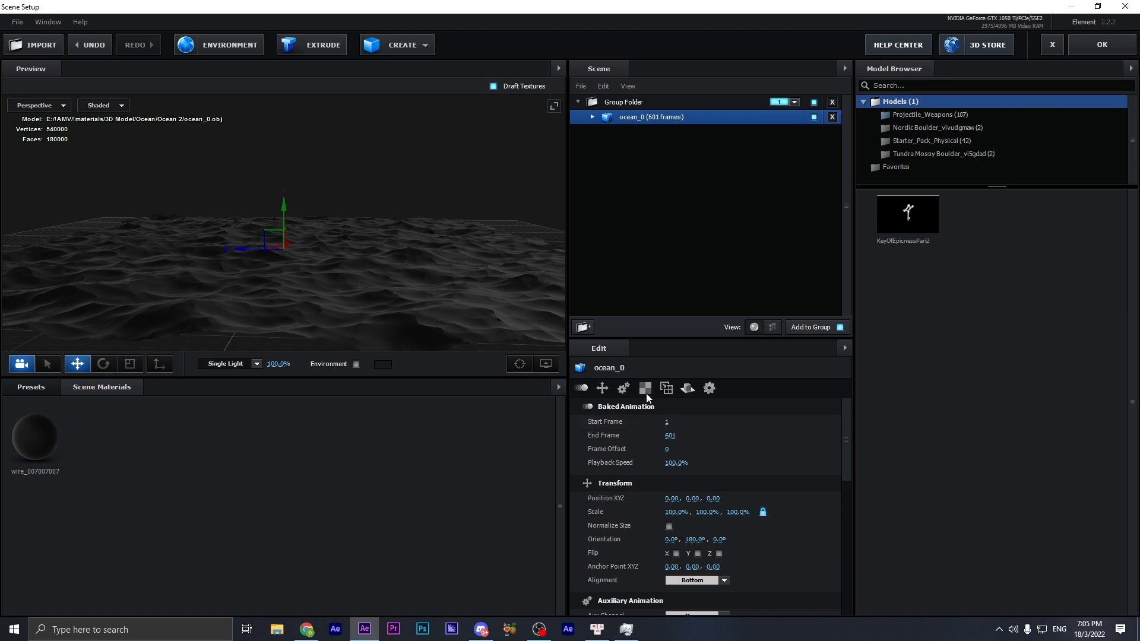
- Apply the blue_glass material from the Pro_Shaders_2 Translucent presets to the ocean model
{"action": "left_click", "coordinate": [41, 391]}
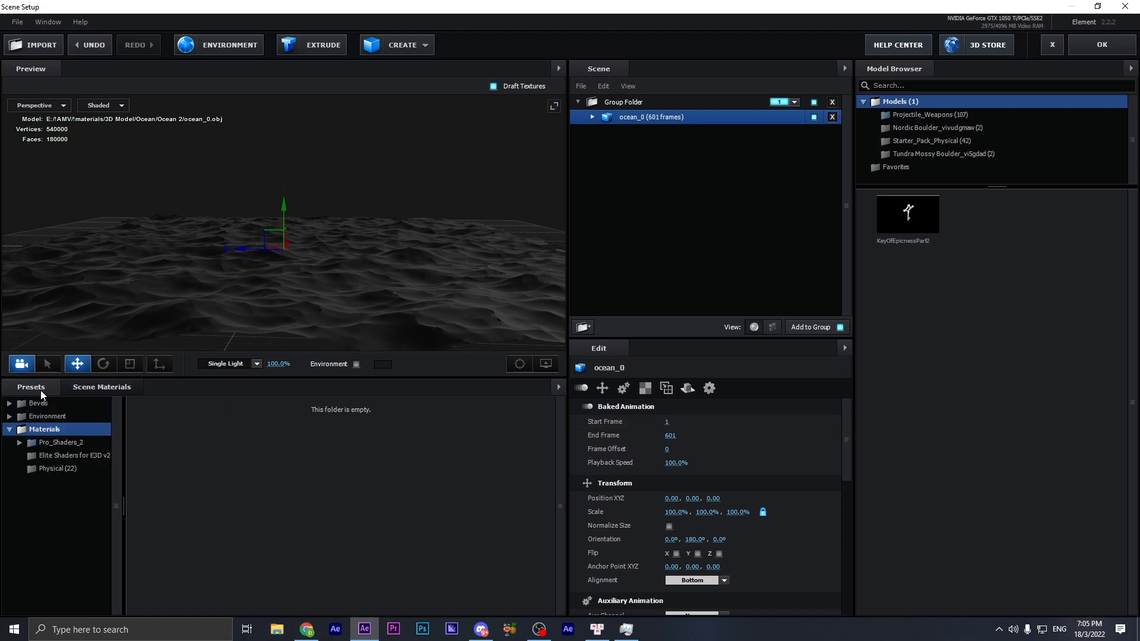
{"action": "double_click", "coordinate": [49, 445]}
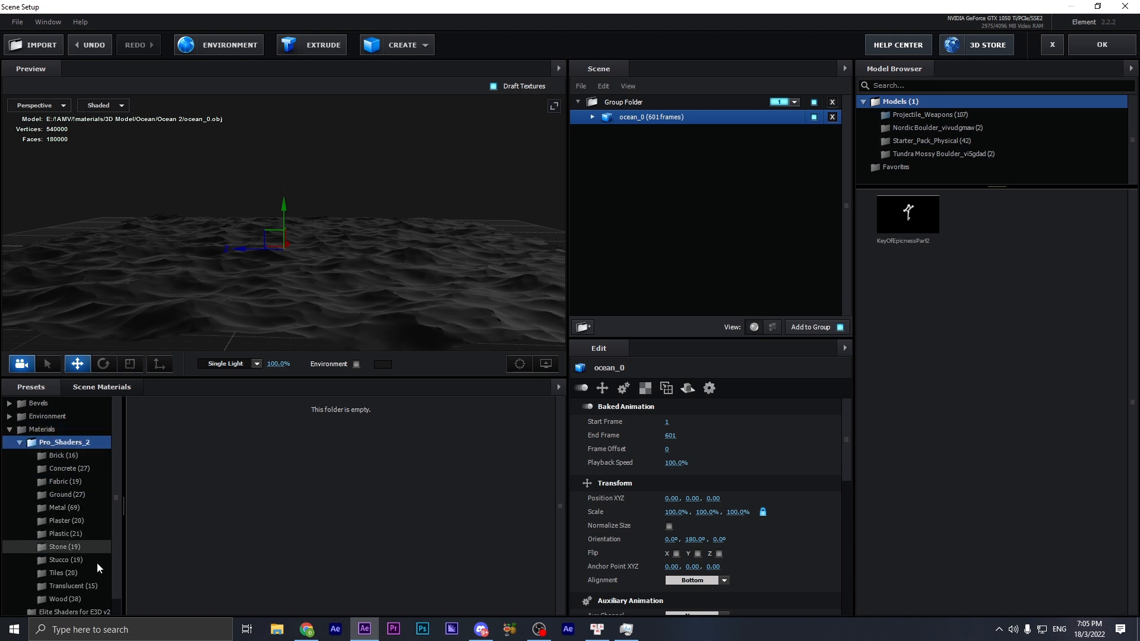
{"action": "left_click", "coordinate": [51, 586]}
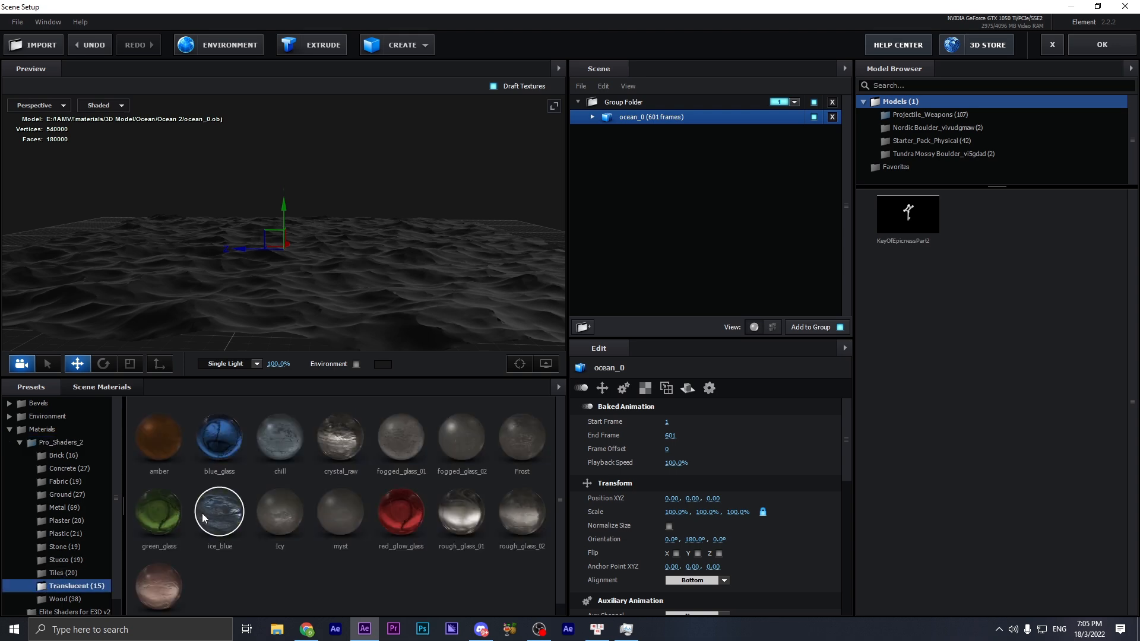
{"action": "left_click", "coordinate": [228, 418]}
{"action": "left_click_drag", "start_coordinate": [344, 244], "coordinate": [401, 243]}
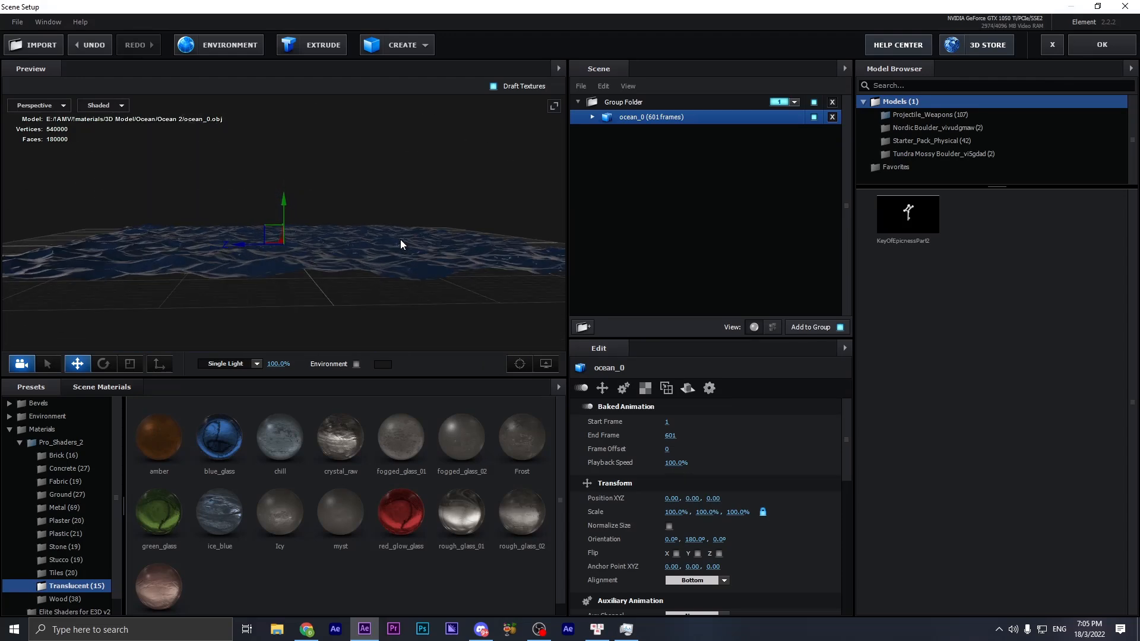
- Unlink the ocean model's scale axes and raise only its Y scale to 138.5%
{"action": "left_click", "coordinate": [764, 514]}
{"action": "left_click_drag", "start_coordinate": [326, 301], "coordinate": [314, 252]}
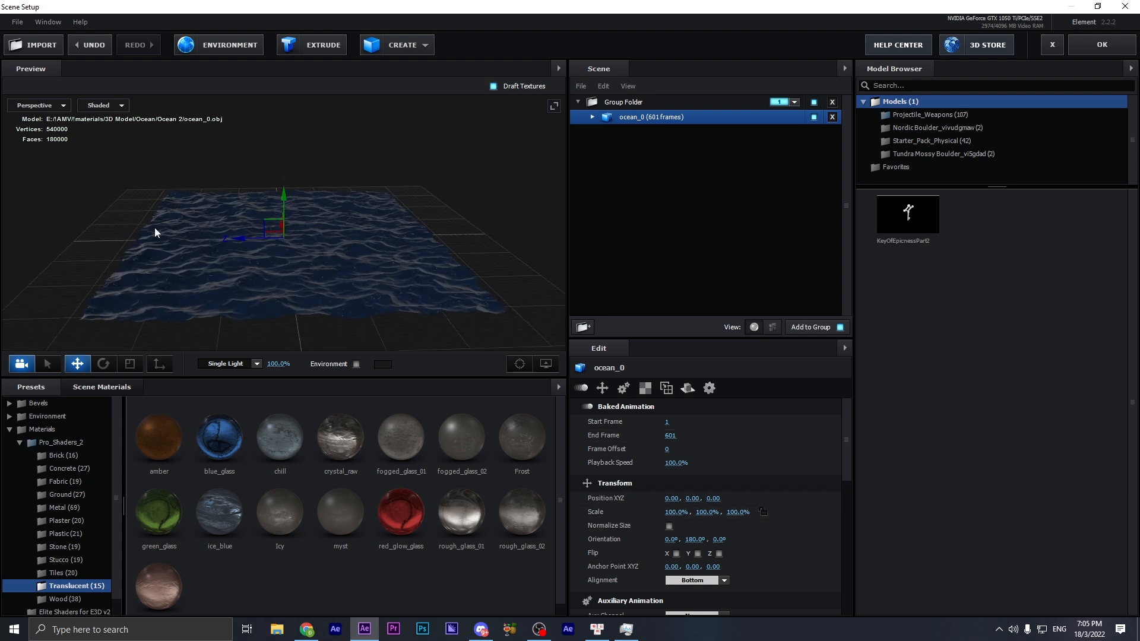
{"action": "left_click_drag", "start_coordinate": [675, 512], "coordinate": [751, 509]}
{"action": "key", "text": "ctrl+z"}
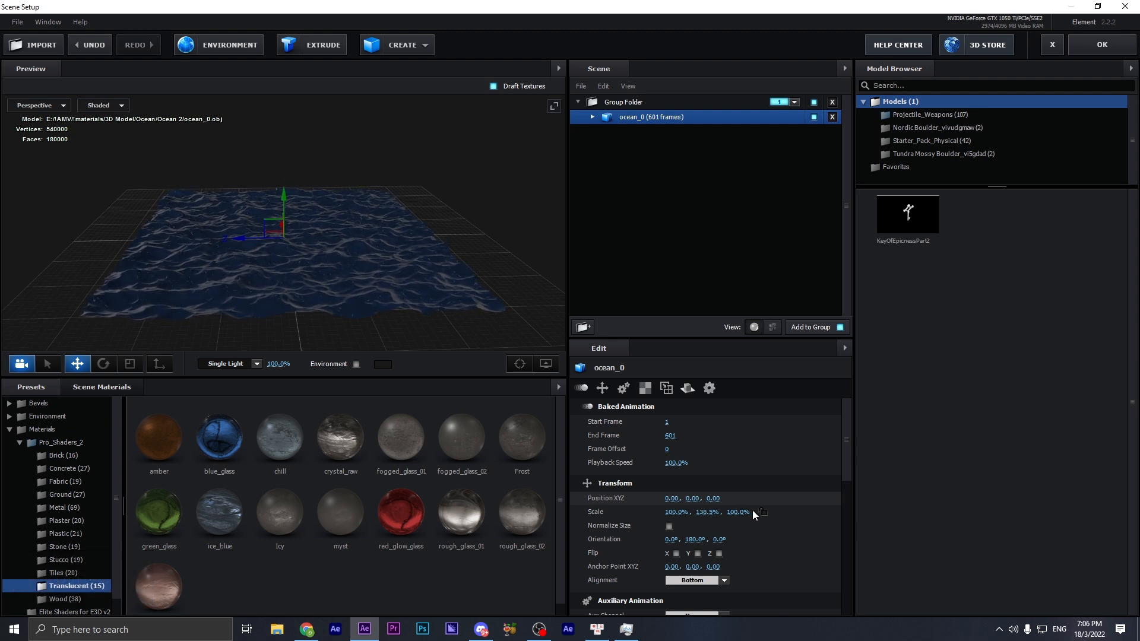
- Relink the scale axes and enlarge the ocean model proportionally to 167.0%, 231.2%, 167.0%
{"action": "left_click", "coordinate": [762, 512]}
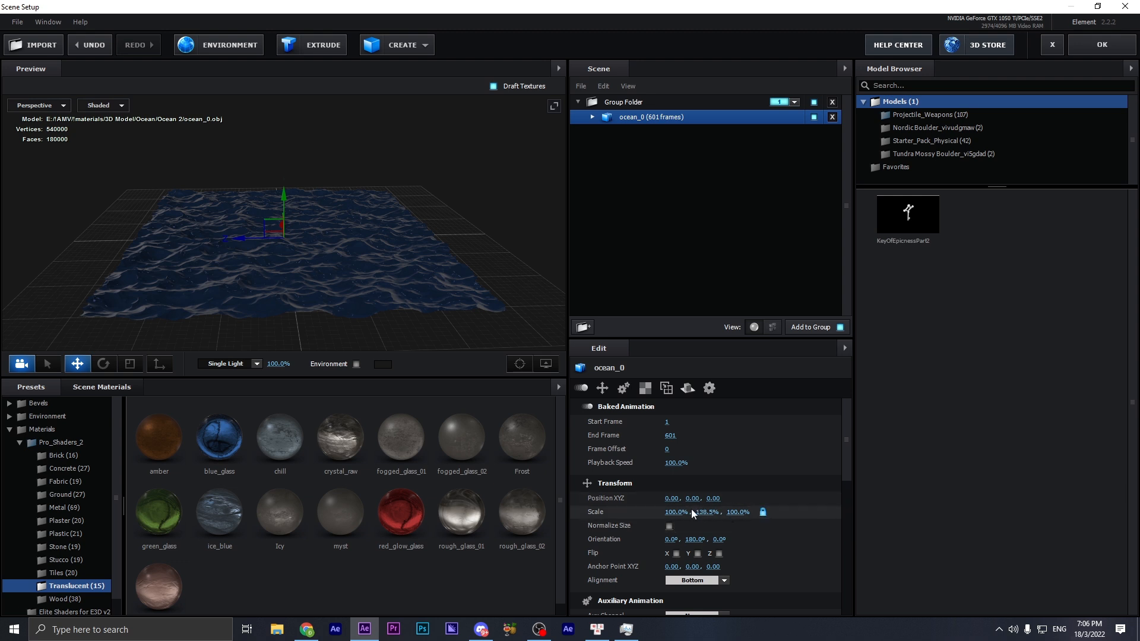
{"action": "left_click_drag", "start_coordinate": [683, 512], "coordinate": [772, 520]}
{"action": "scroll", "coordinate": [252, 149], "scroll_direction": "down", "scroll_amount": 3}
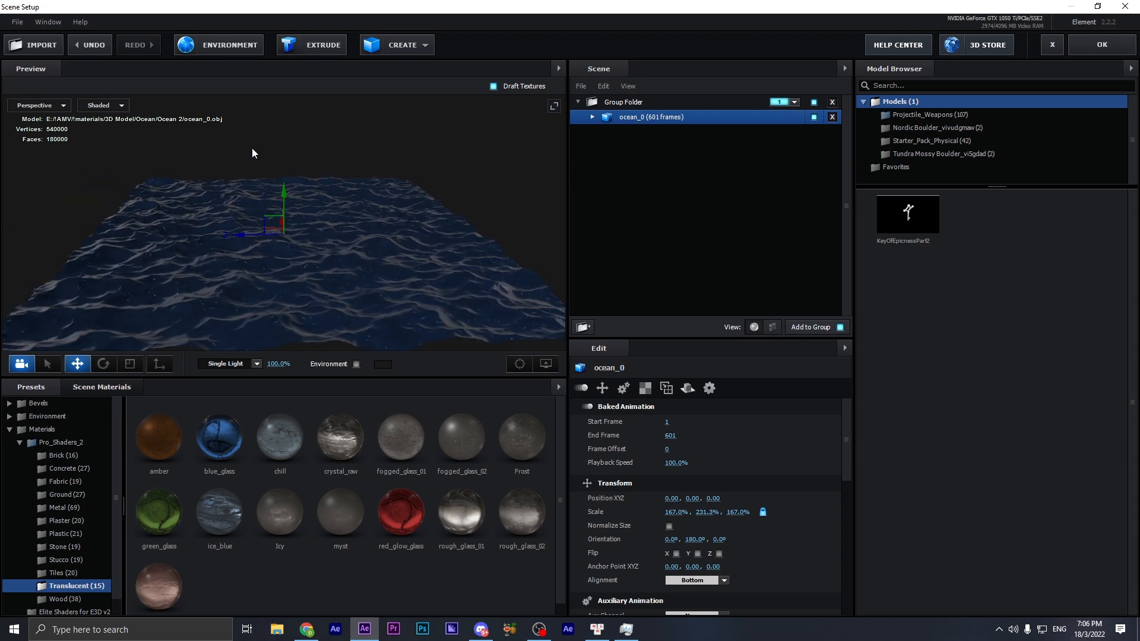
{"action": "scroll", "coordinate": [252, 149], "scroll_direction": "up", "scroll_amount": 2}
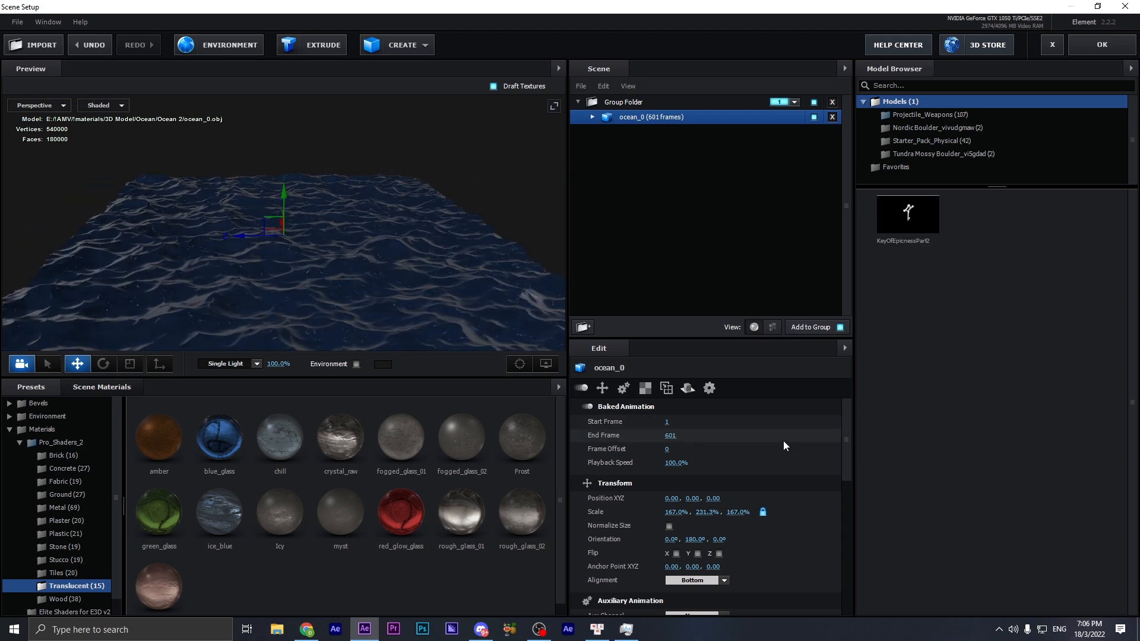
- Set the UV Repeat of the blue_glass material's Normal Bump texture to 10 by 10
{"action": "left_click", "coordinate": [592, 118]}
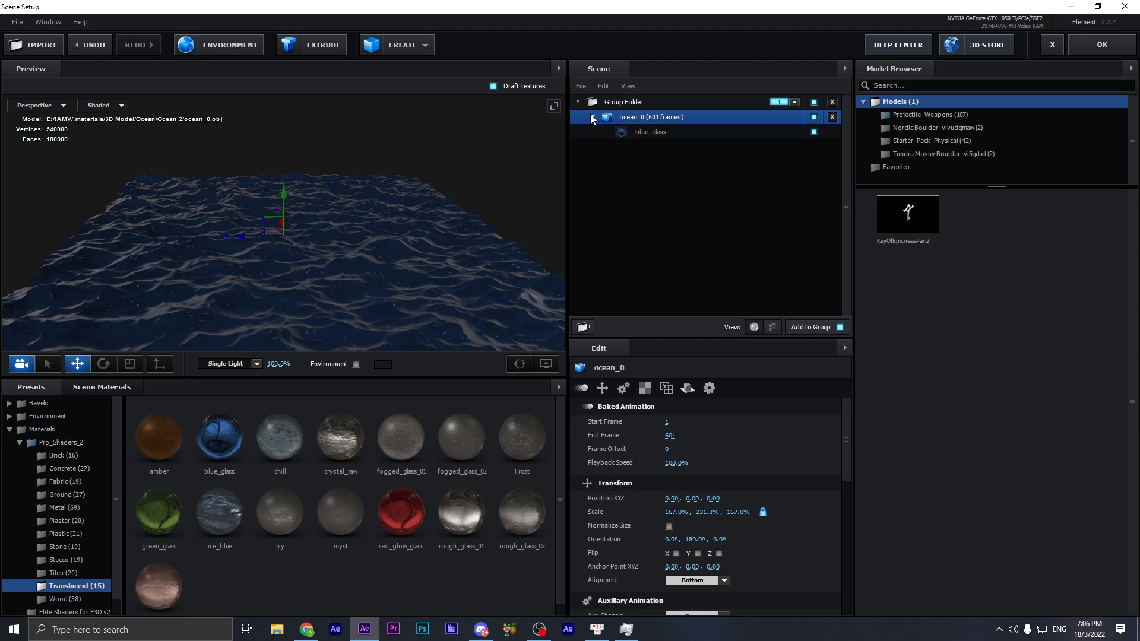
{"action": "left_click", "coordinate": [618, 131]}
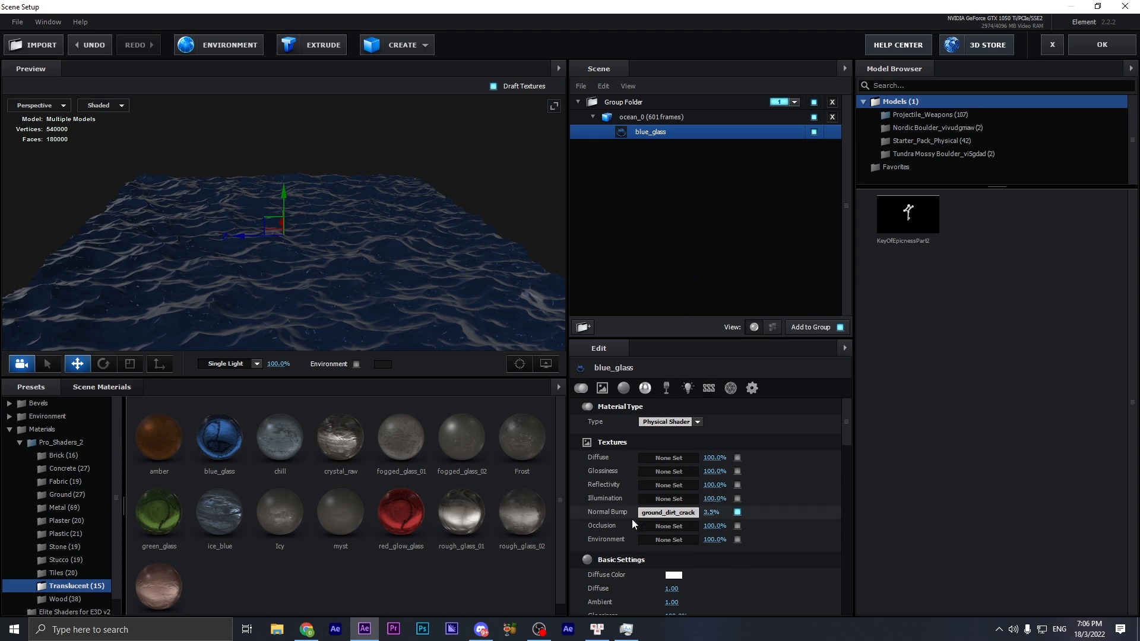
{"action": "left_click", "coordinate": [680, 513]}
{"action": "left_click_drag", "start_coordinate": [625, 369], "coordinate": [638, 263]}
{"action": "left_click", "coordinate": [606, 408]}
{"action": "type", "text": "10"}
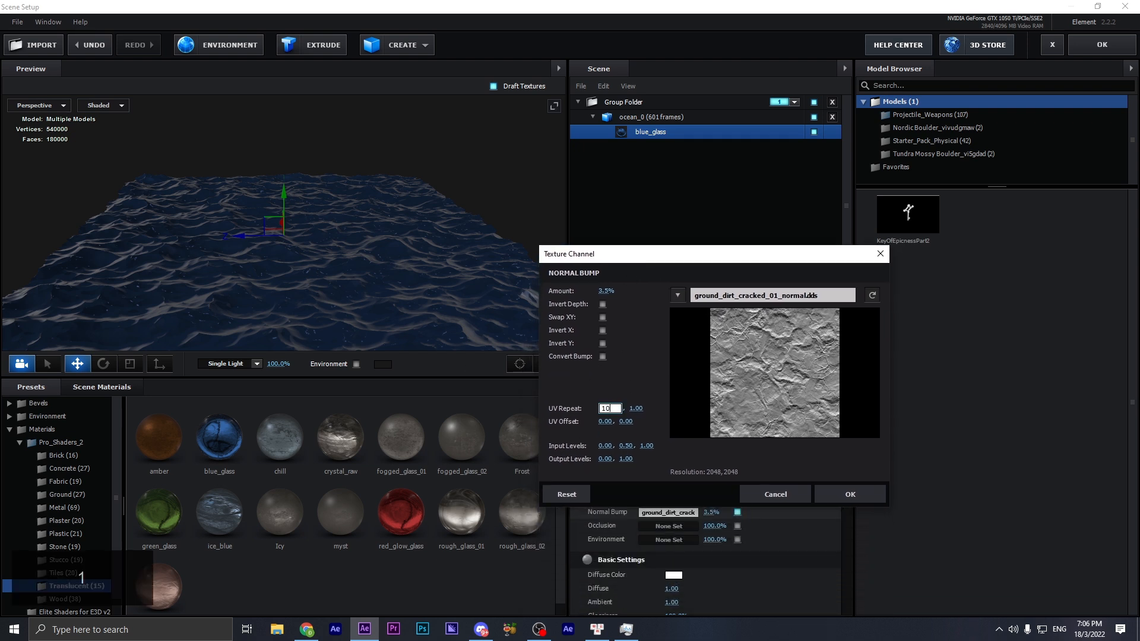
{"action": "key", "text": "Tab"}
{"action": "type", "text": "10"}
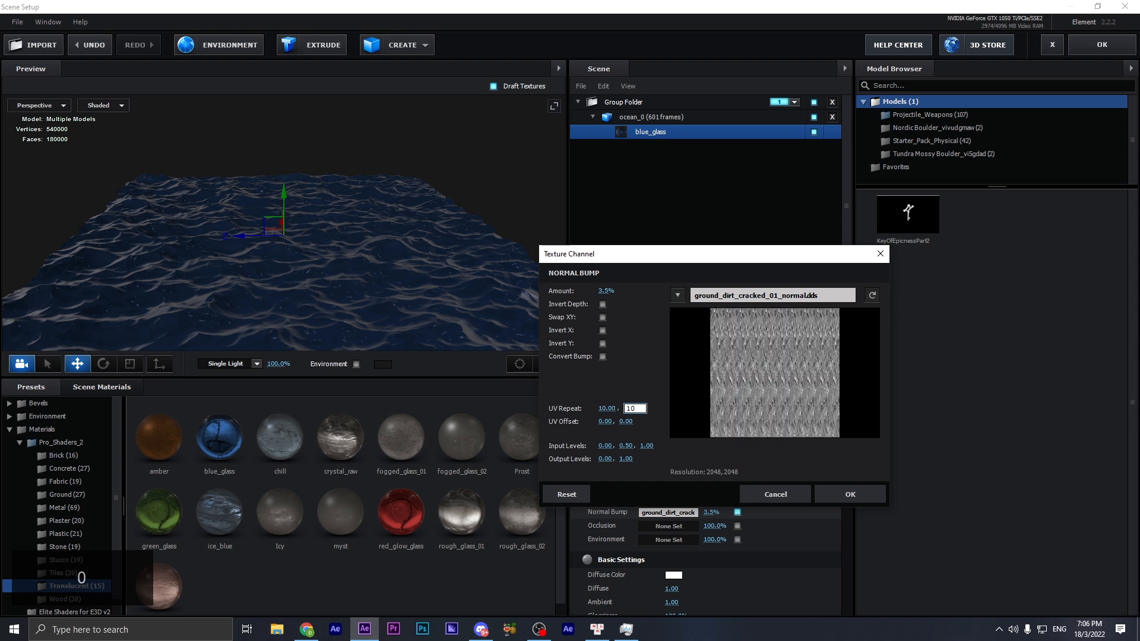
{"action": "left_click", "coordinate": [638, 359]}
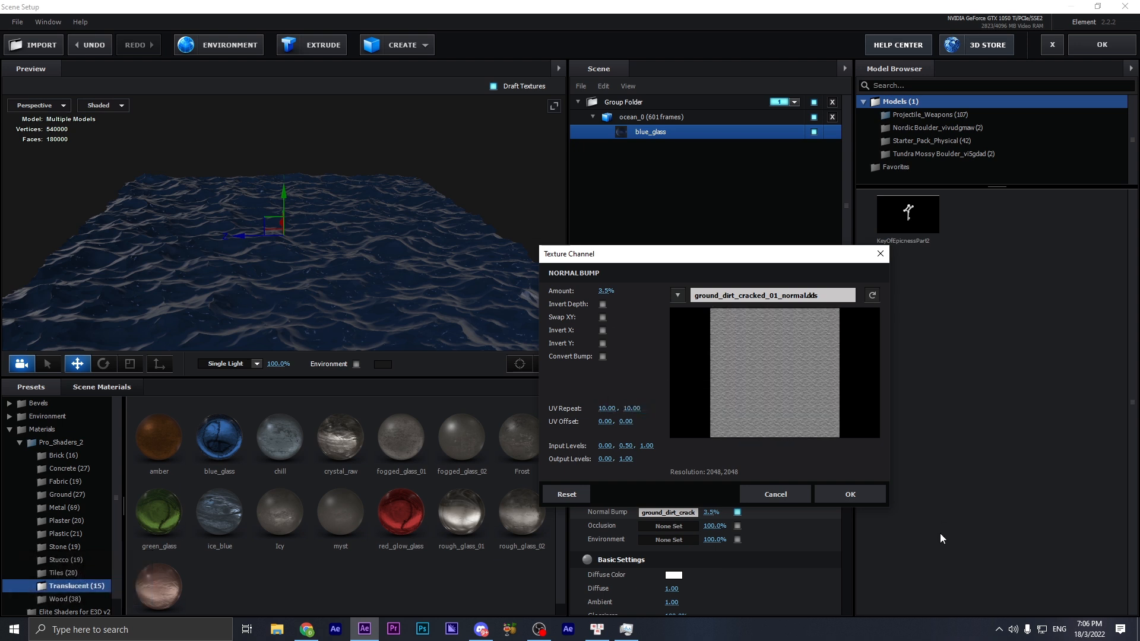
{"action": "left_click", "coordinate": [867, 497]}
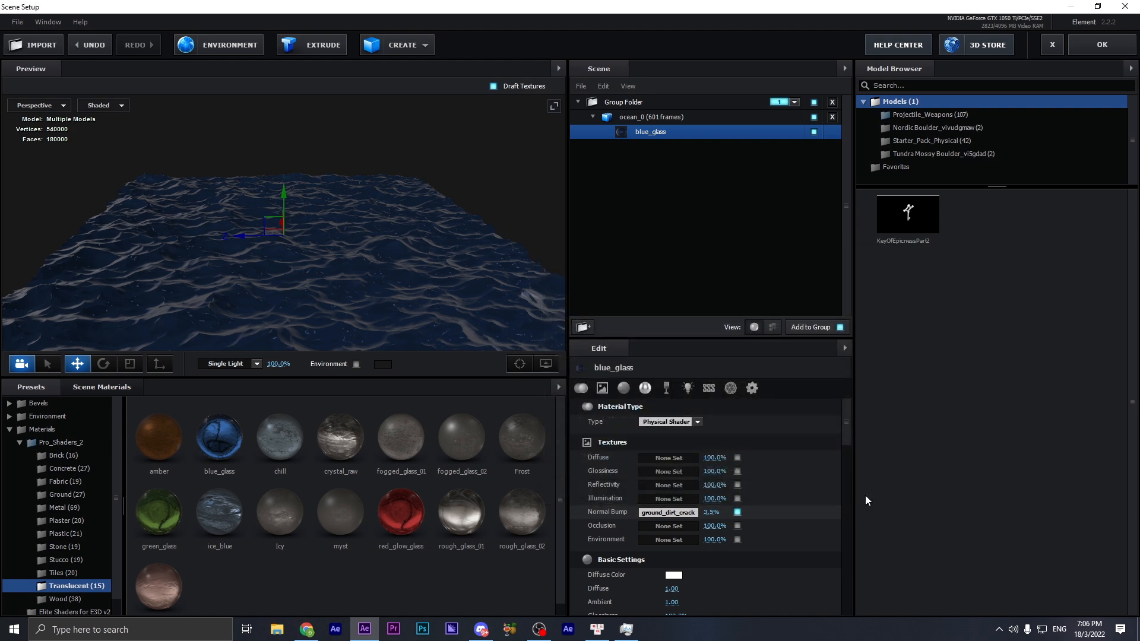
- Increase the blue_glass material's Normal Bump amount to 46.5%
{"action": "scroll", "coordinate": [382, 273], "scroll_direction": "up", "scroll_amount": 5}
{"action": "scroll", "coordinate": [404, 196], "scroll_direction": "up", "scroll_amount": 5}
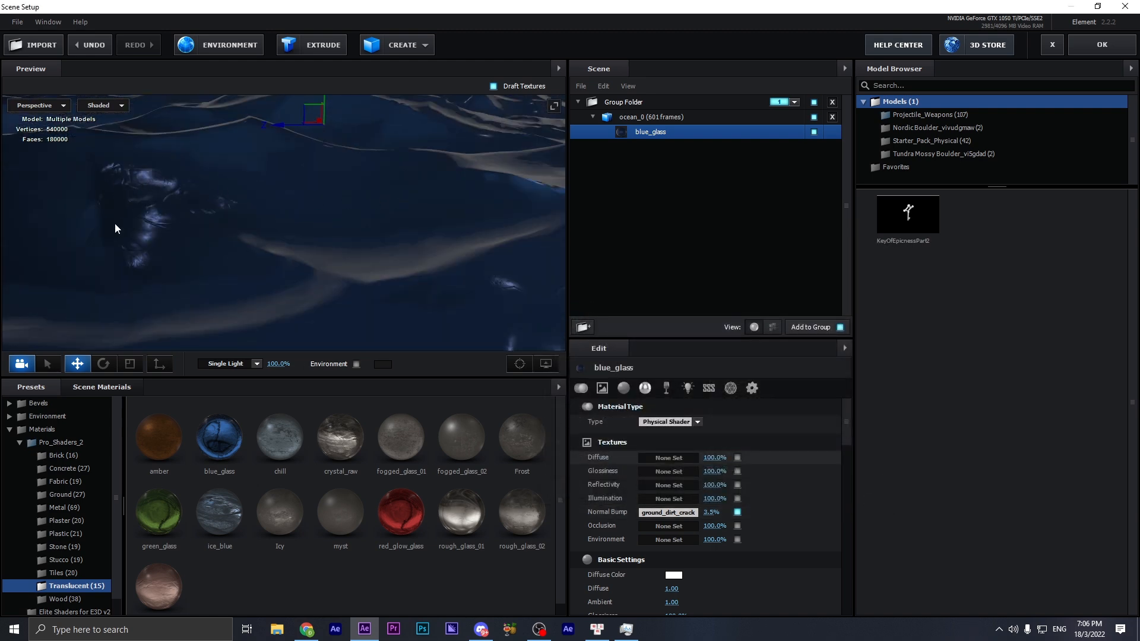
{"action": "left_click_drag", "start_coordinate": [713, 513], "coordinate": [741, 514]}
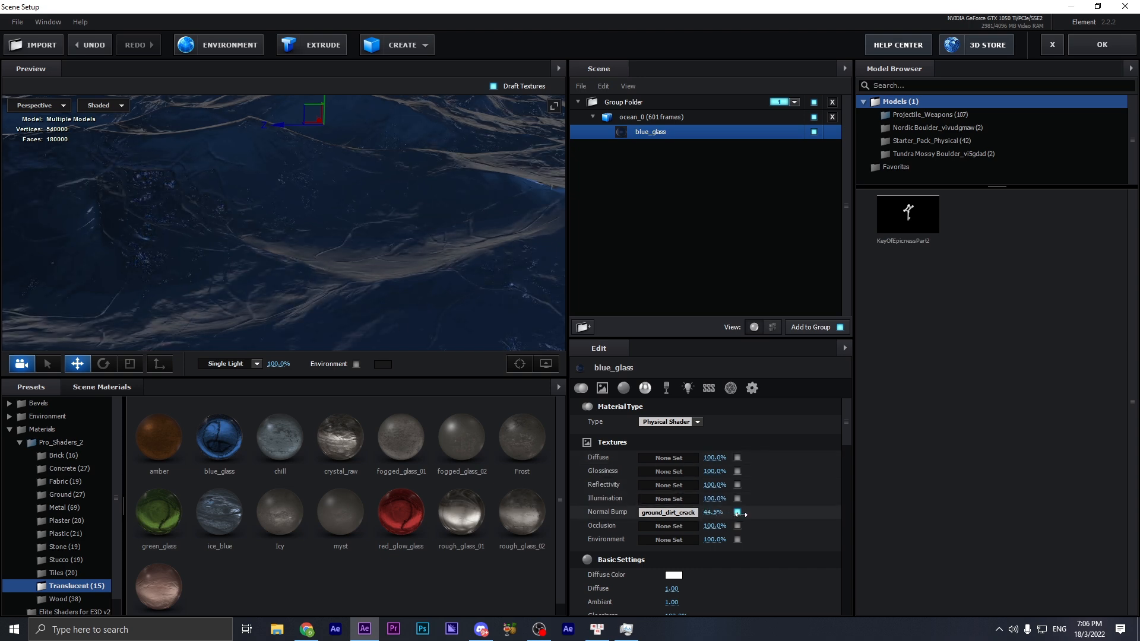
{"action": "scroll", "coordinate": [383, 256], "scroll_direction": "down", "scroll_amount": 8}
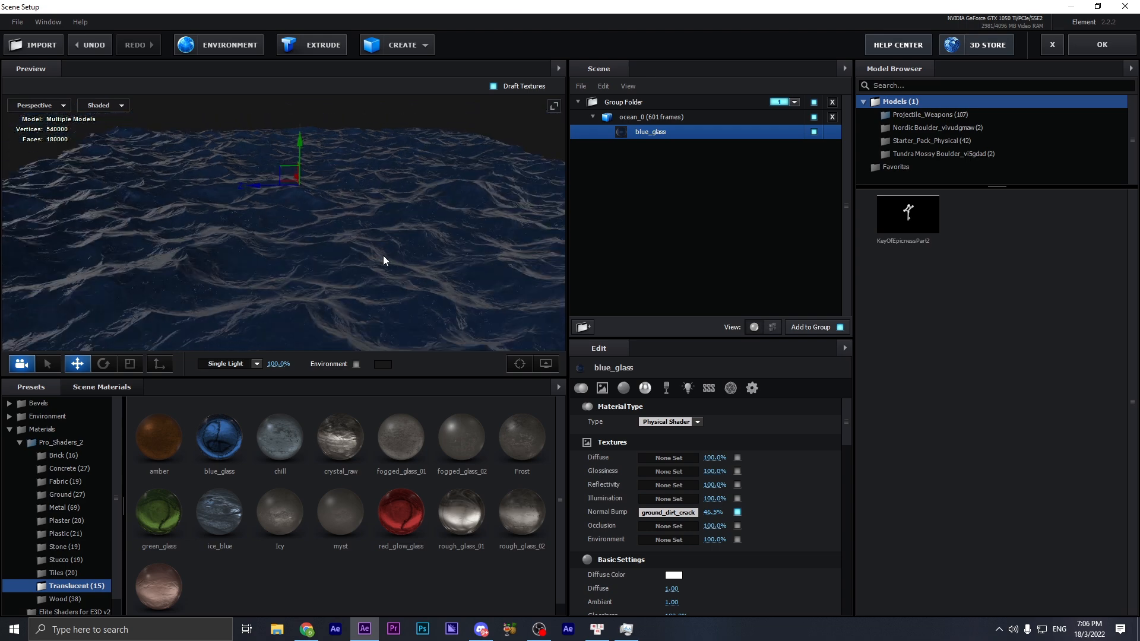
{"action": "left_click_drag", "start_coordinate": [454, 295], "coordinate": [480, 295]}
- Change the blue_glass material's Diffuse Color to black in its basic settings
{"action": "scroll", "coordinate": [815, 519], "scroll_direction": "down", "scroll_amount": 5}
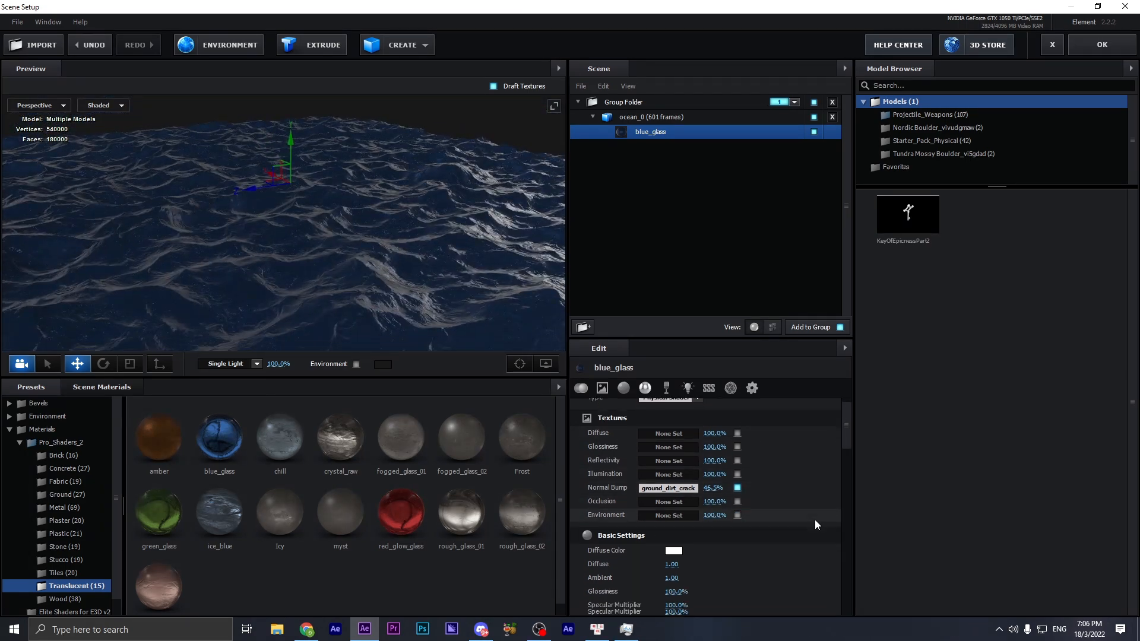
{"action": "scroll", "coordinate": [814, 520], "scroll_direction": "down", "scroll_amount": 1}
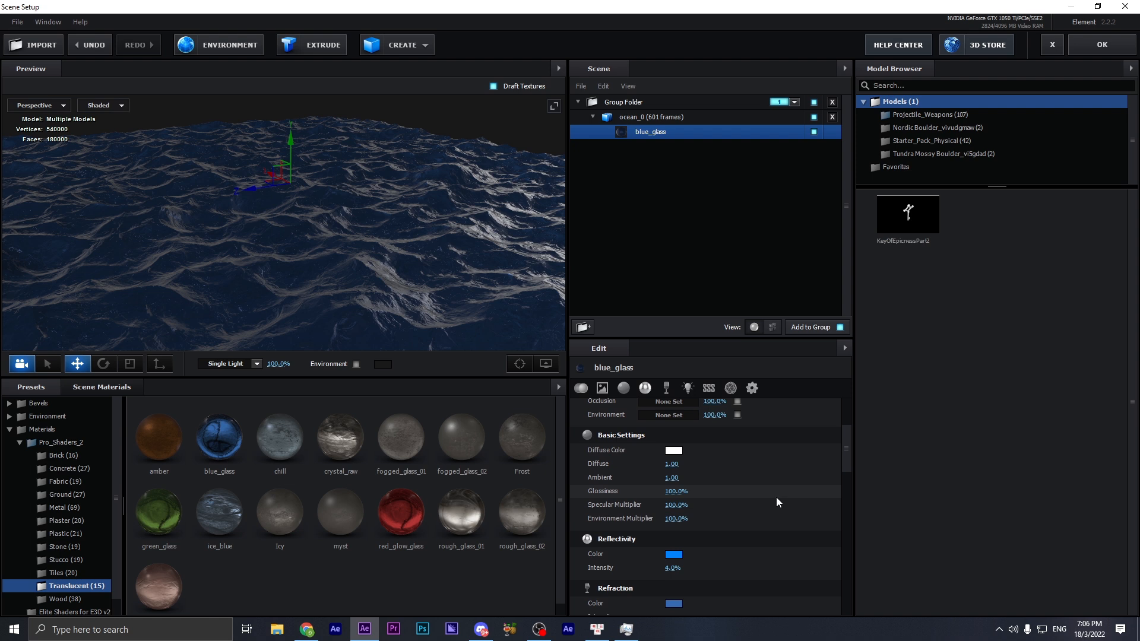
{"action": "left_click", "coordinate": [674, 450]}
{"action": "left_click_drag", "start_coordinate": [650, 443], "coordinate": [746, 550]}
{"action": "left_click", "coordinate": [766, 537]}
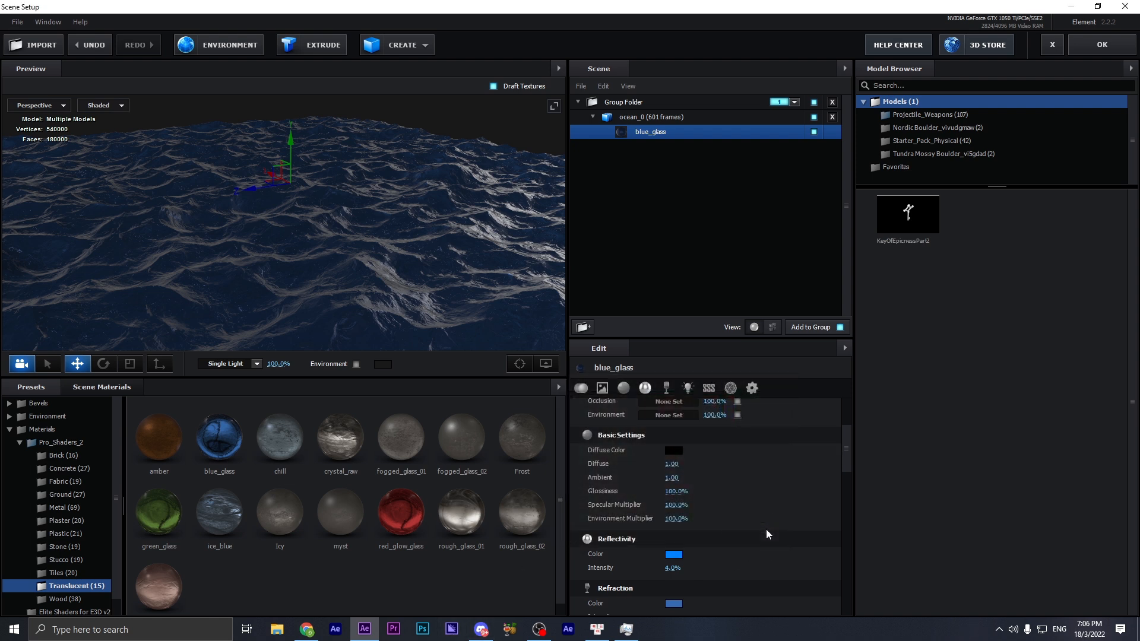
- Change the blue_glass material's Reflectivity color to black (000000)
{"action": "left_click", "coordinate": [675, 554]}
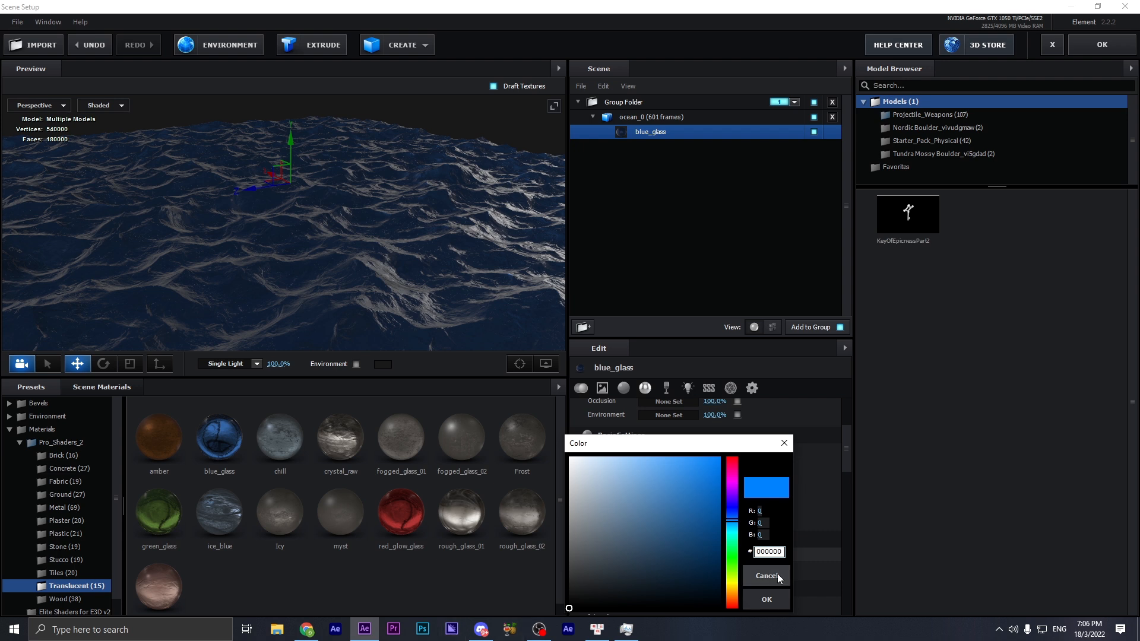
{"action": "left_click", "coordinate": [778, 600]}
{"action": "scroll", "coordinate": [801, 512], "scroll_direction": "down", "scroll_amount": 5}
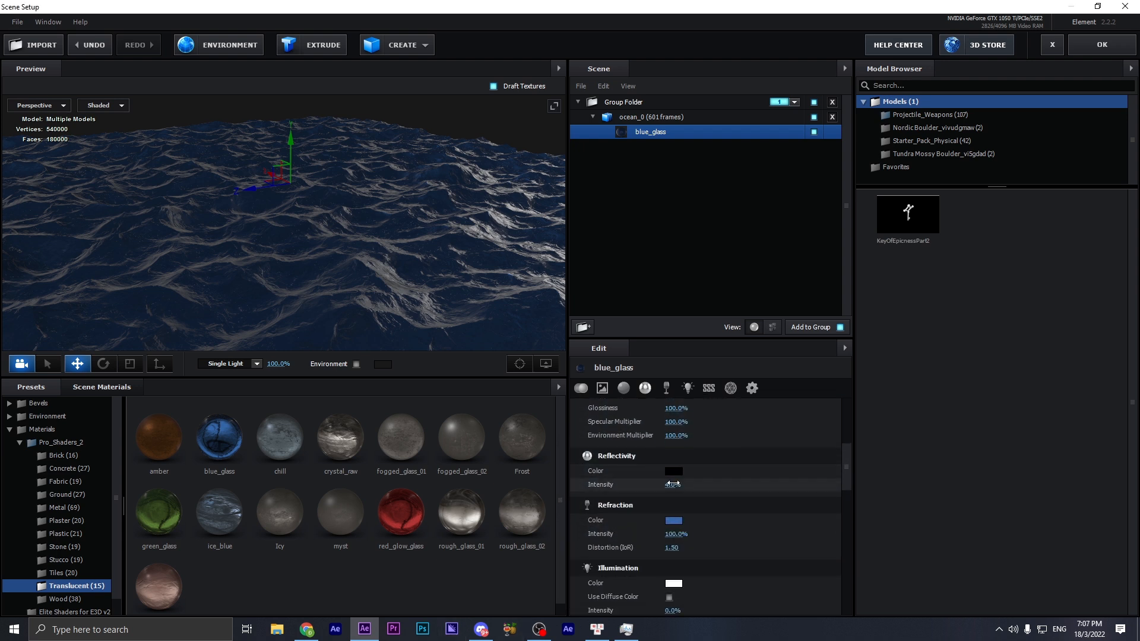
- Change the blue_glass material's Refraction color to black (000000)
{"action": "scroll", "coordinate": [768, 484], "scroll_direction": "down", "scroll_amount": 1}
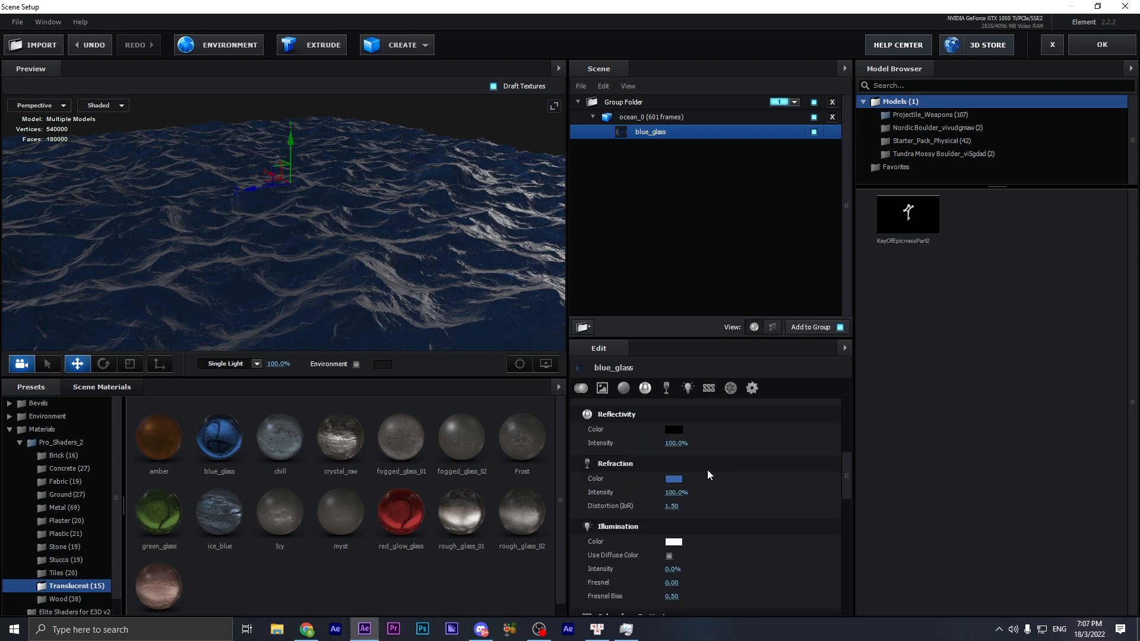
{"action": "left_click", "coordinate": [674, 479]}
{"action": "left_click_drag", "start_coordinate": [580, 494], "coordinate": [569, 573]}
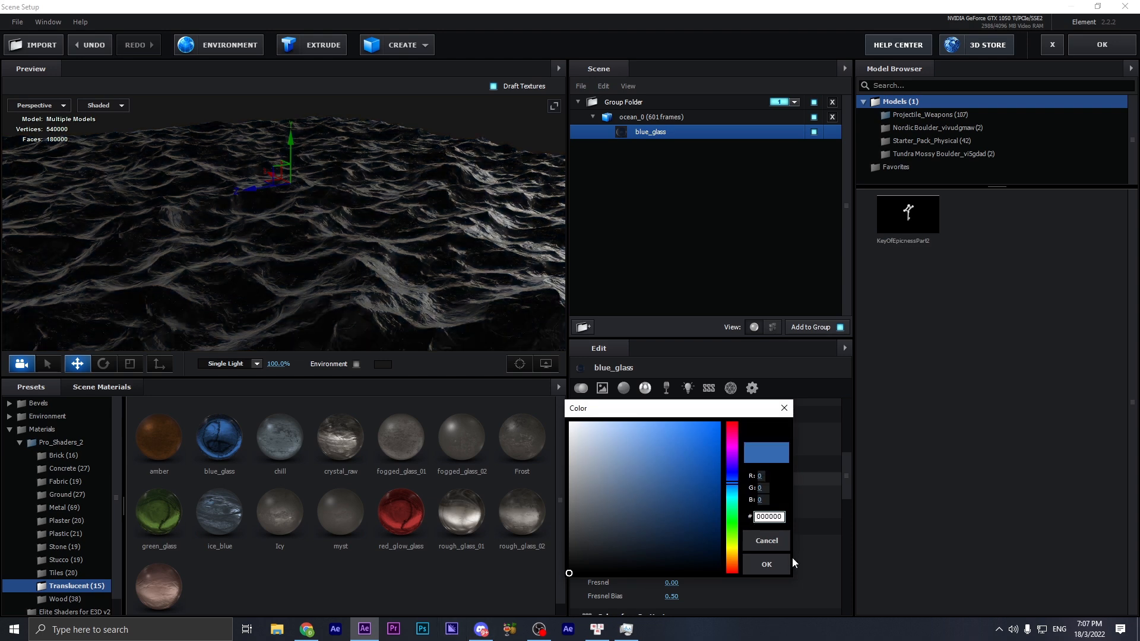
{"action": "left_click", "coordinate": [765, 566]}
{"action": "scroll", "coordinate": [717, 495], "scroll_direction": "down", "scroll_amount": 2}
{"action": "scroll", "coordinate": [715, 494], "scroll_direction": "down", "scroll_amount": 2}
{"action": "mouse_move", "coordinate": [287, 244]}
{"action": "left_mouse_down"}
{"action": "mouse_move", "coordinate": [299, 258]}
{"action": "mouse_move", "coordinate": [222, 255]}
{"action": "mouse_move", "coordinate": [279, 261]}
{"action": "left_mouse_up"}
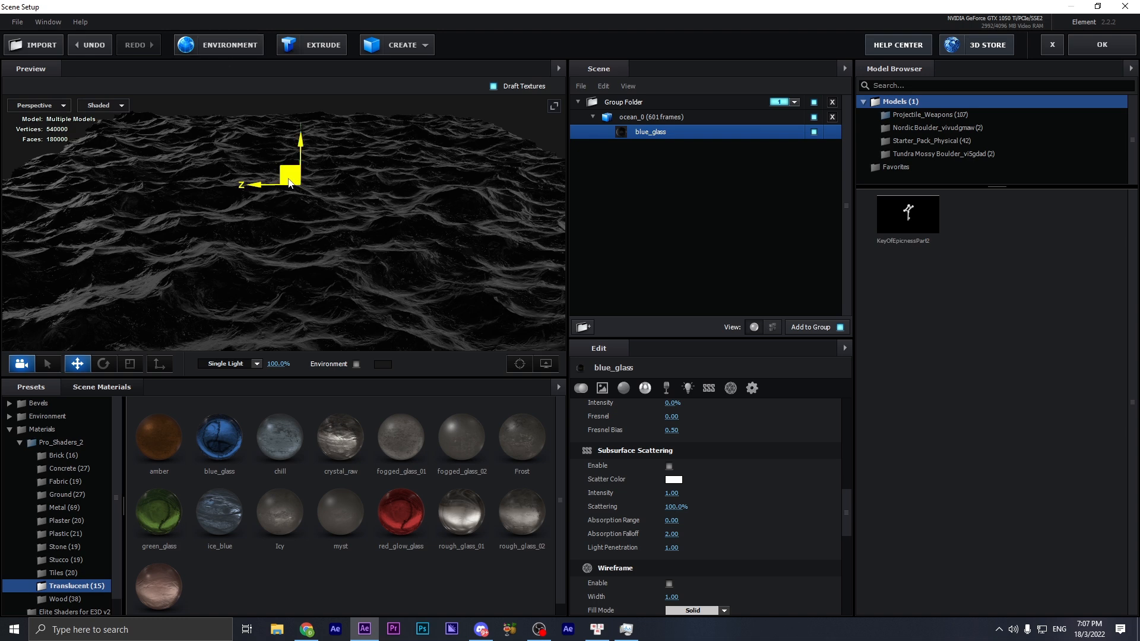
- Accept the material edits and close the Scene Setup to return to the Main composition
{"action": "left_click", "coordinate": [198, 44]}
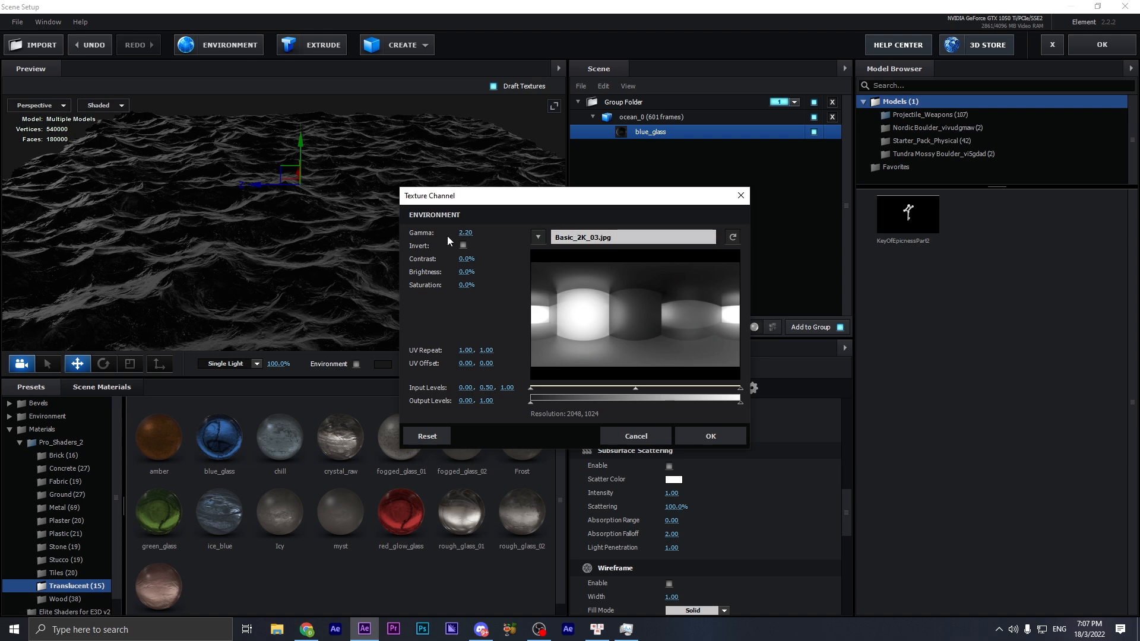
{"action": "left_click", "coordinate": [712, 436]}
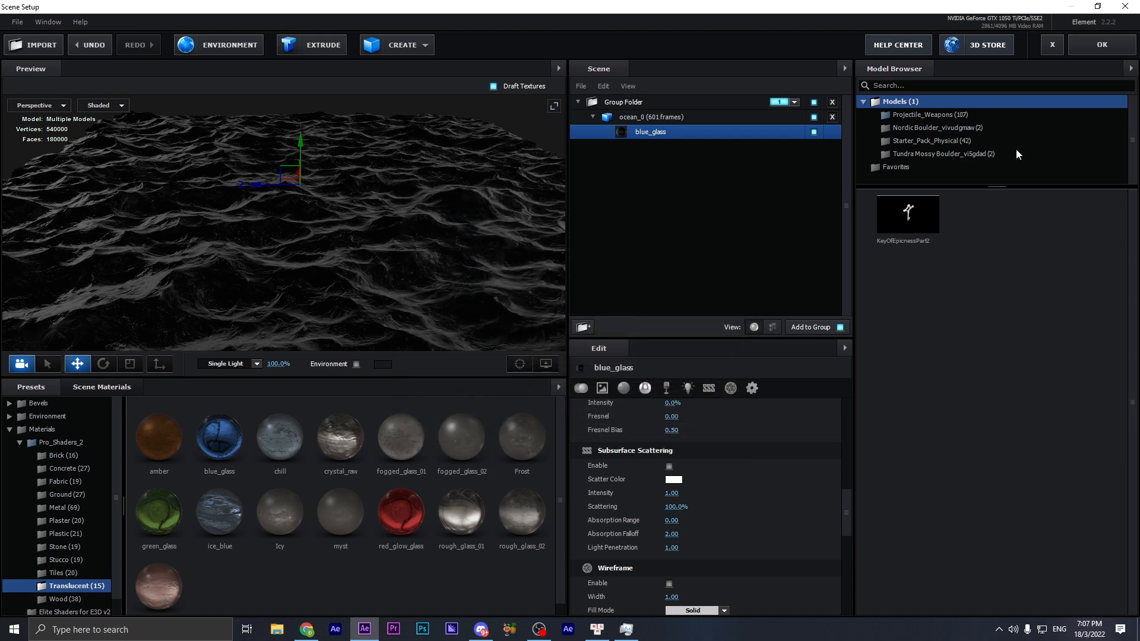
{"action": "left_click", "coordinate": [1092, 41]}
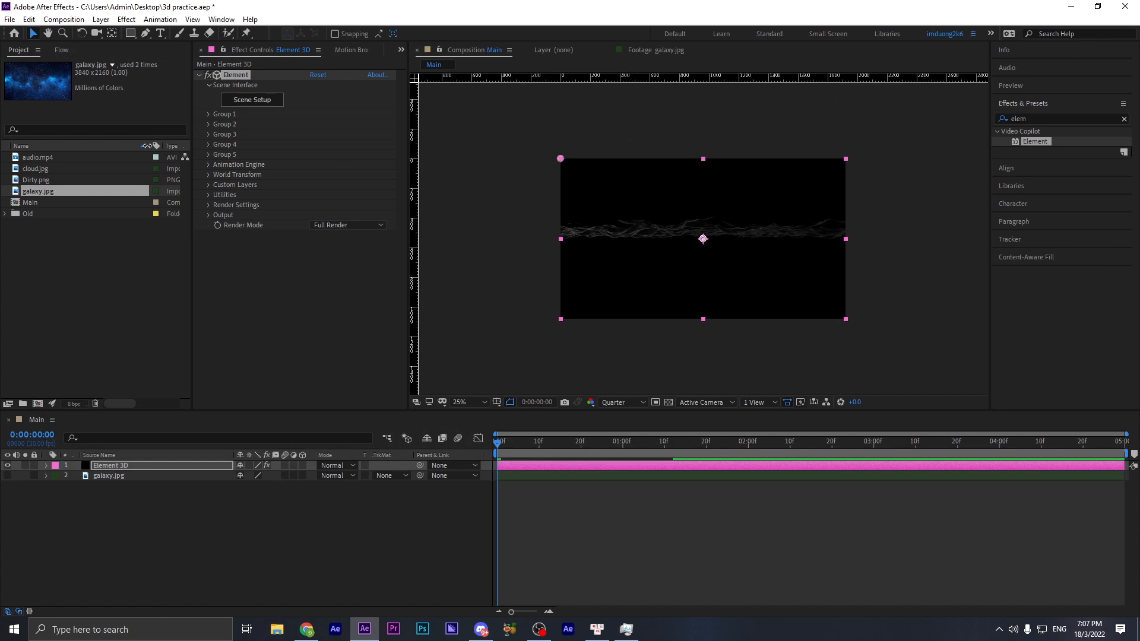
- Assign the galaxy.jpg layer as Layer 1 of the Element effect's Custom Texture Maps
{"action": "left_click", "coordinate": [208, 185]}
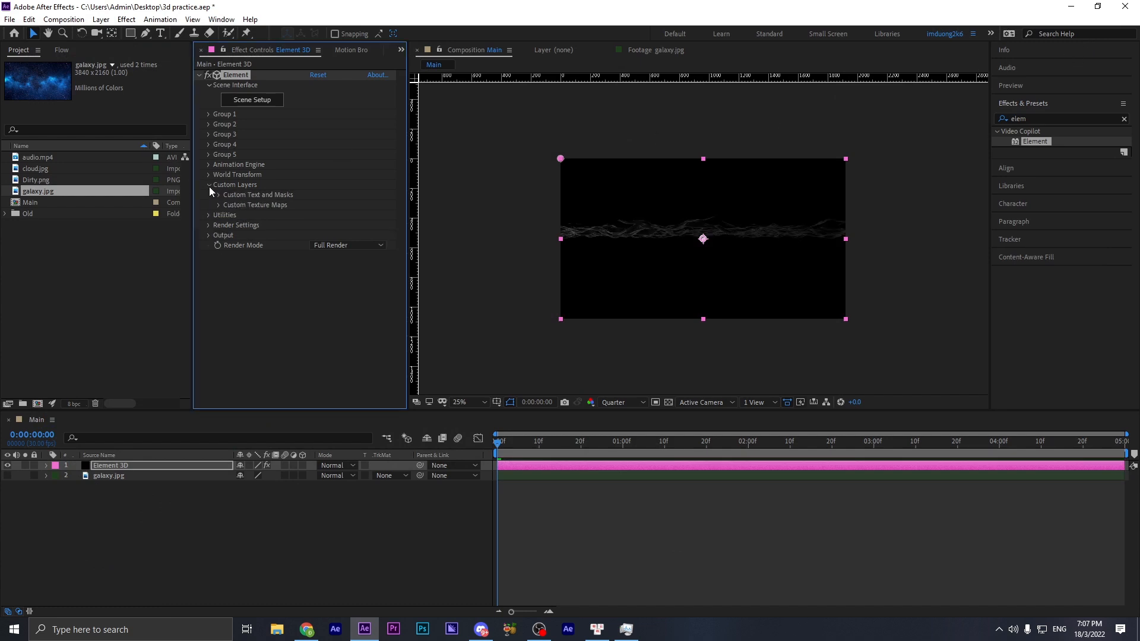
{"action": "left_click", "coordinate": [218, 205]}
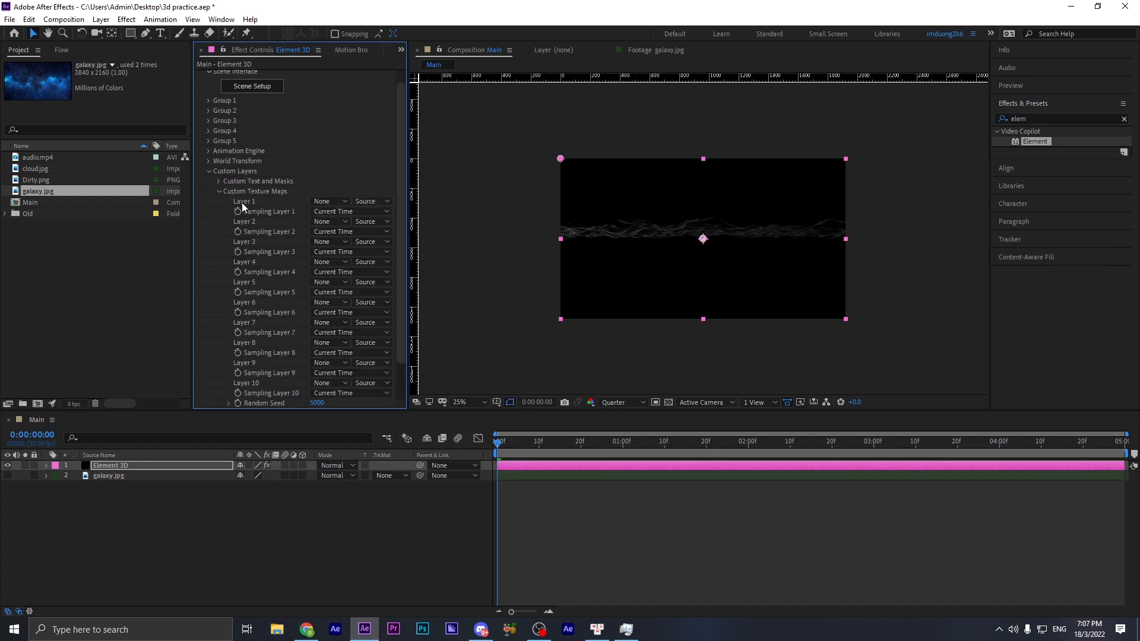
{"action": "left_click", "coordinate": [316, 202]}
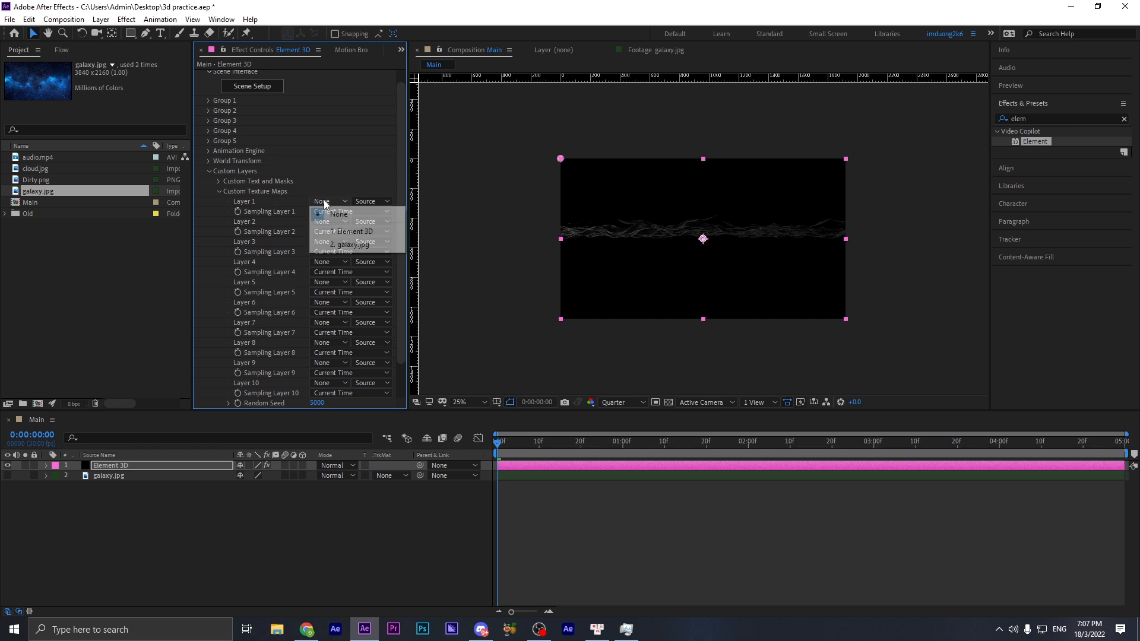
{"action": "left_click", "coordinate": [344, 245]}
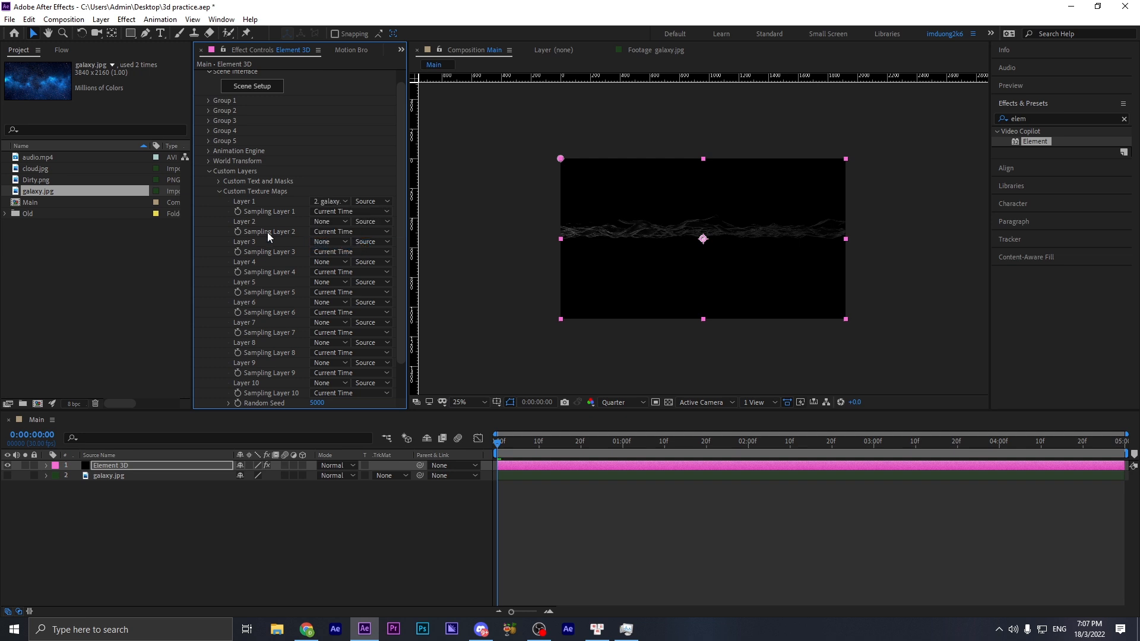
{"action": "scroll", "coordinate": [265, 233], "scroll_direction": "up", "scroll_amount": 2}
- Reopen the Scene Setup and set its environment texture to Custom Layer 1 [galaxy.jpg]
{"action": "left_click", "coordinate": [259, 103]}
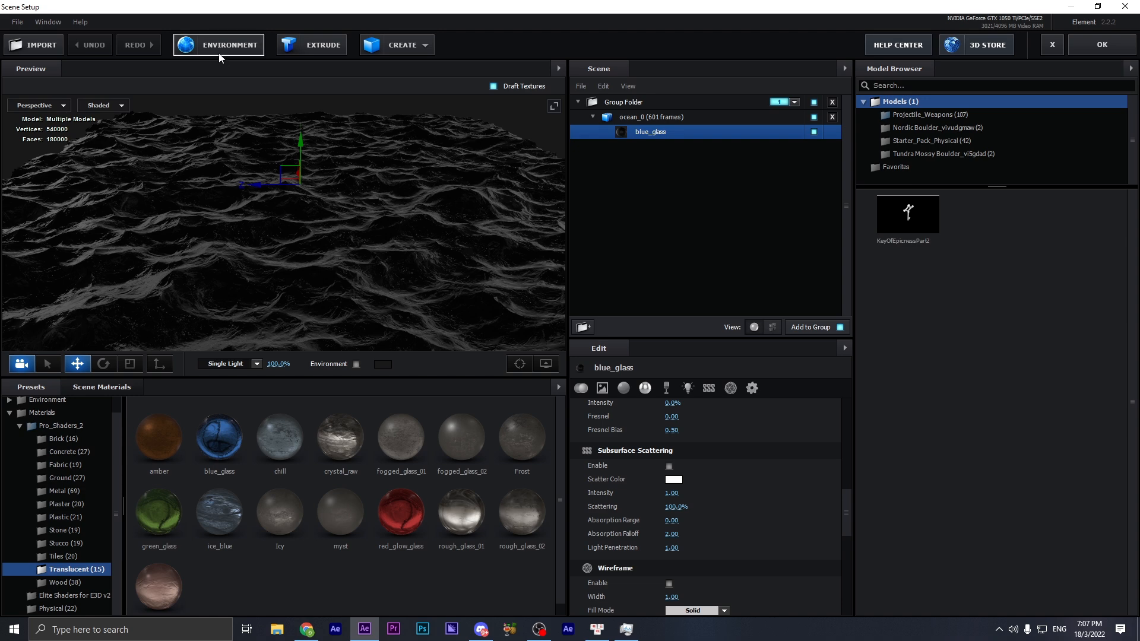
{"action": "left_click", "coordinate": [203, 49]}
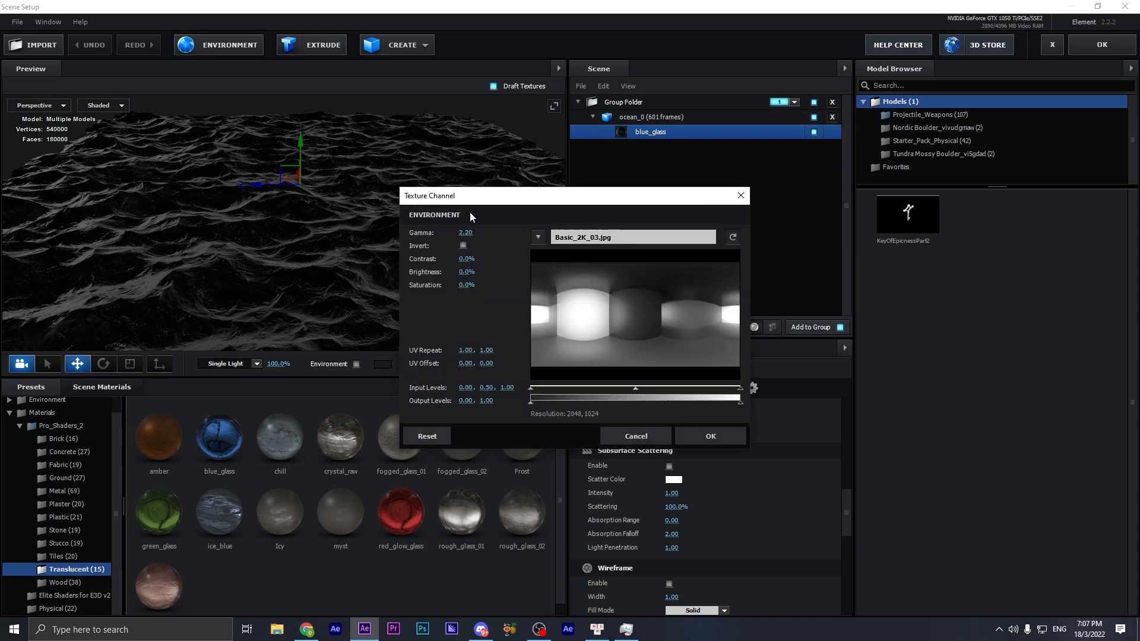
{"action": "left_click", "coordinate": [538, 237]}
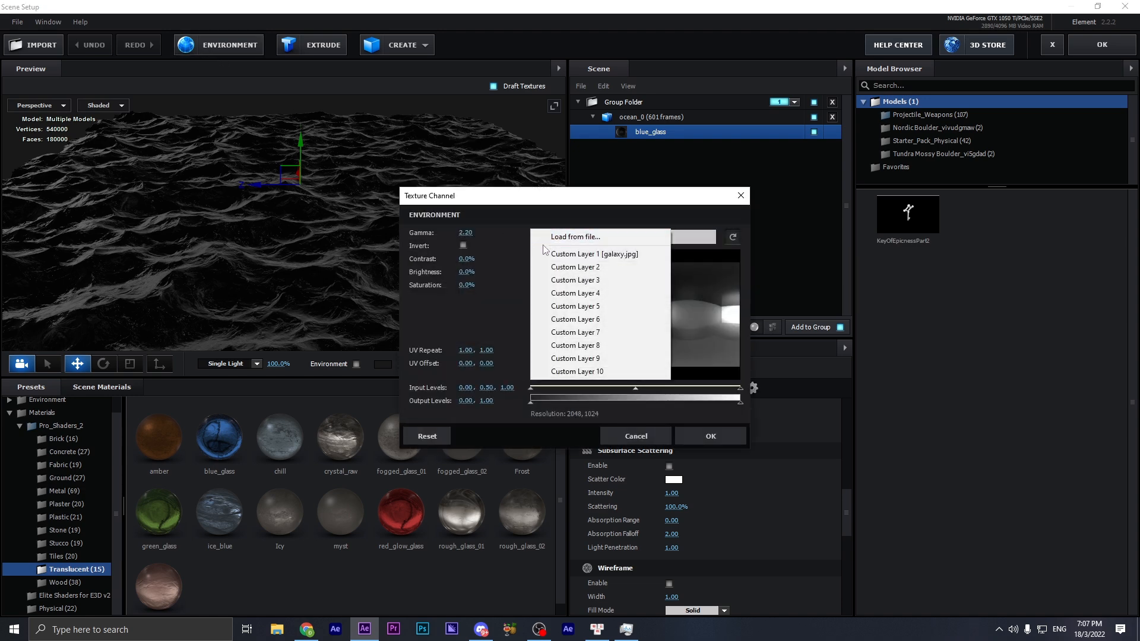
{"action": "left_click", "coordinate": [549, 254]}
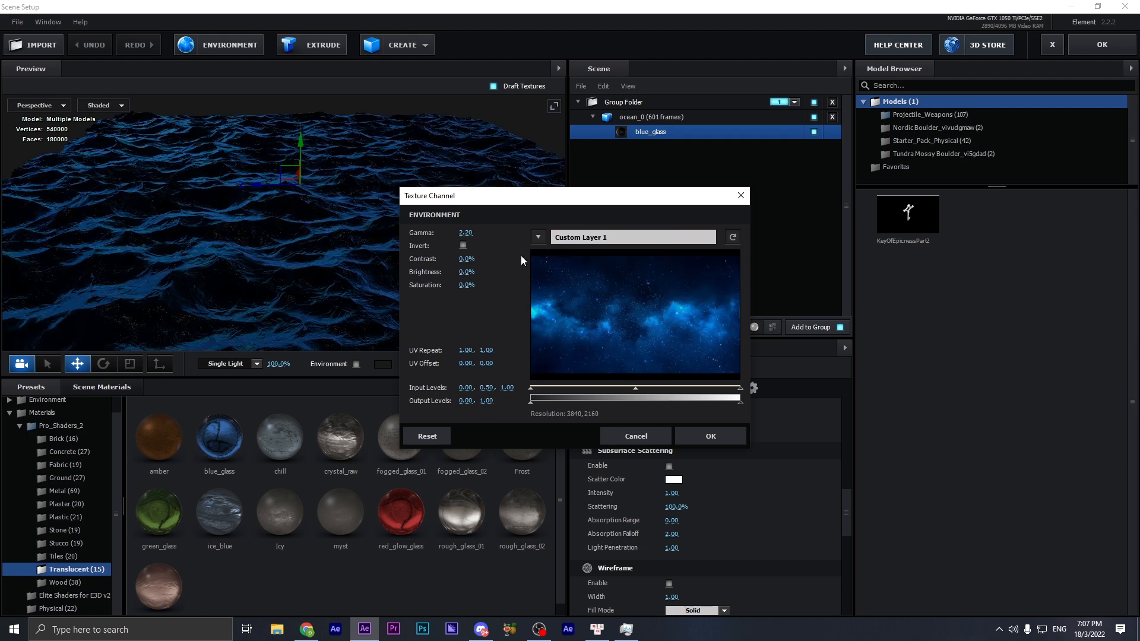
- Adjust the environment texture to Gamma 1.86, Contrast -8%, Brightness -5%, Saturation -73% and Input Levels 0.11, 0.50, 0.80
{"action": "left_click_drag", "start_coordinate": [467, 286], "coordinate": [427, 286]}
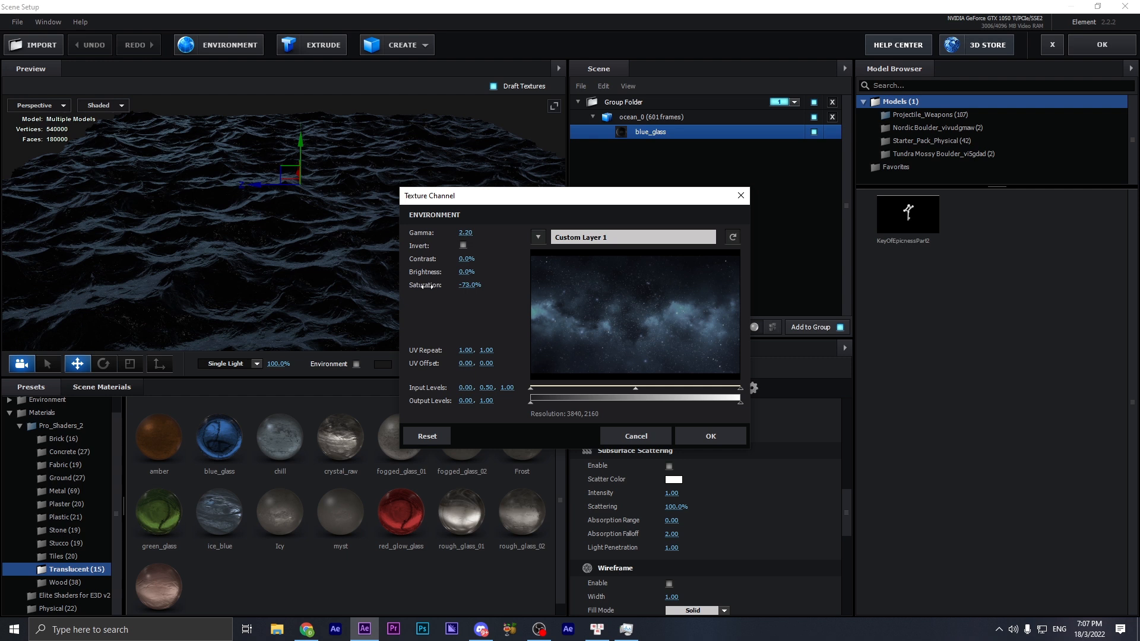
{"action": "left_click_drag", "start_coordinate": [462, 276], "coordinate": [460, 262]}
{"action": "left_click_drag", "start_coordinate": [532, 389], "coordinate": [550, 389]}
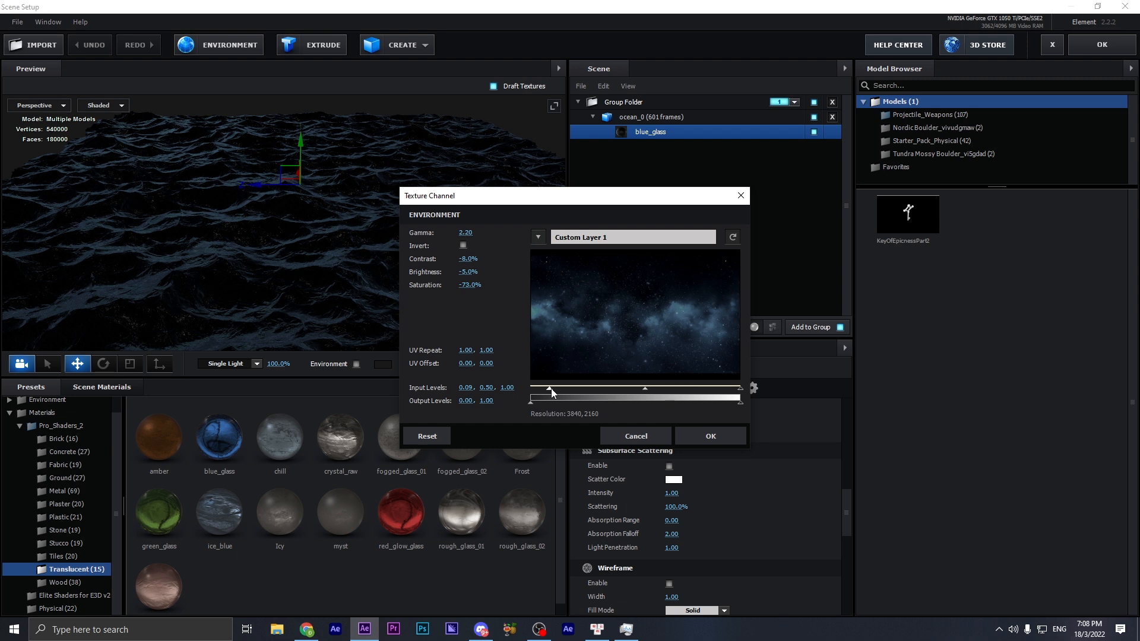
{"action": "left_click_drag", "start_coordinate": [740, 387], "coordinate": [699, 387]}
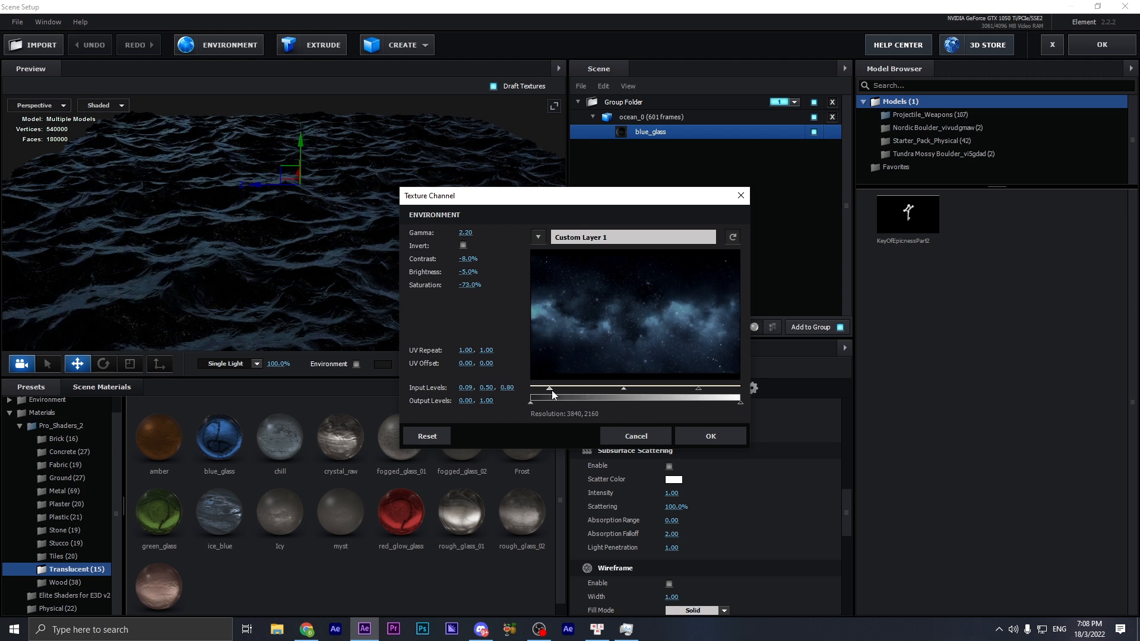
{"action": "left_click_drag", "start_coordinate": [465, 233], "coordinate": [473, 233]}
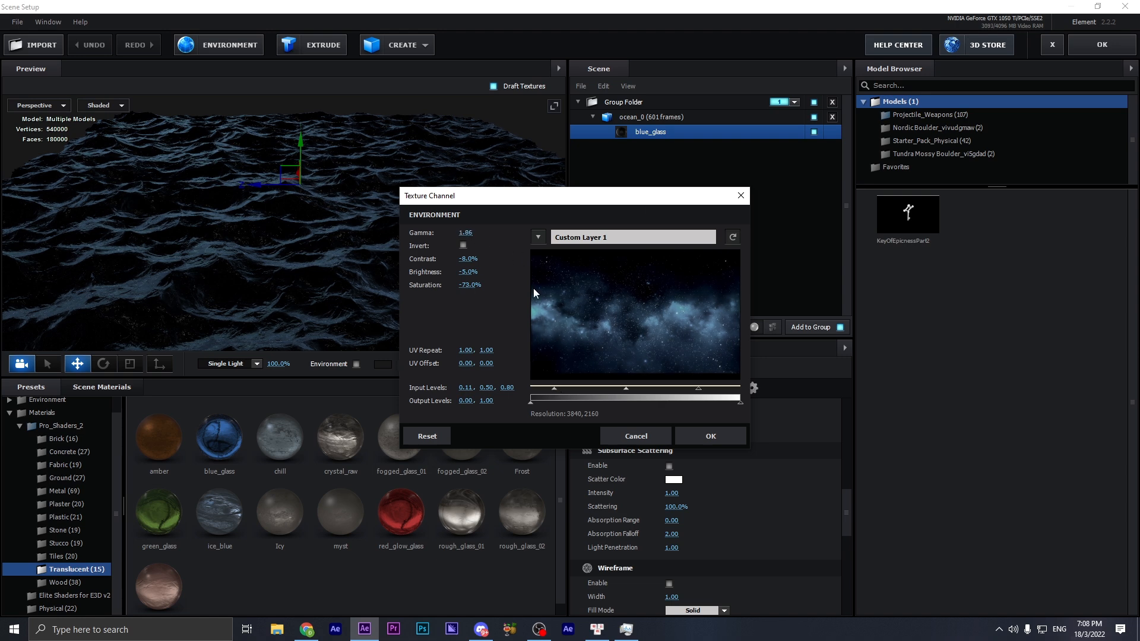
{"action": "left_click", "coordinate": [709, 437]}
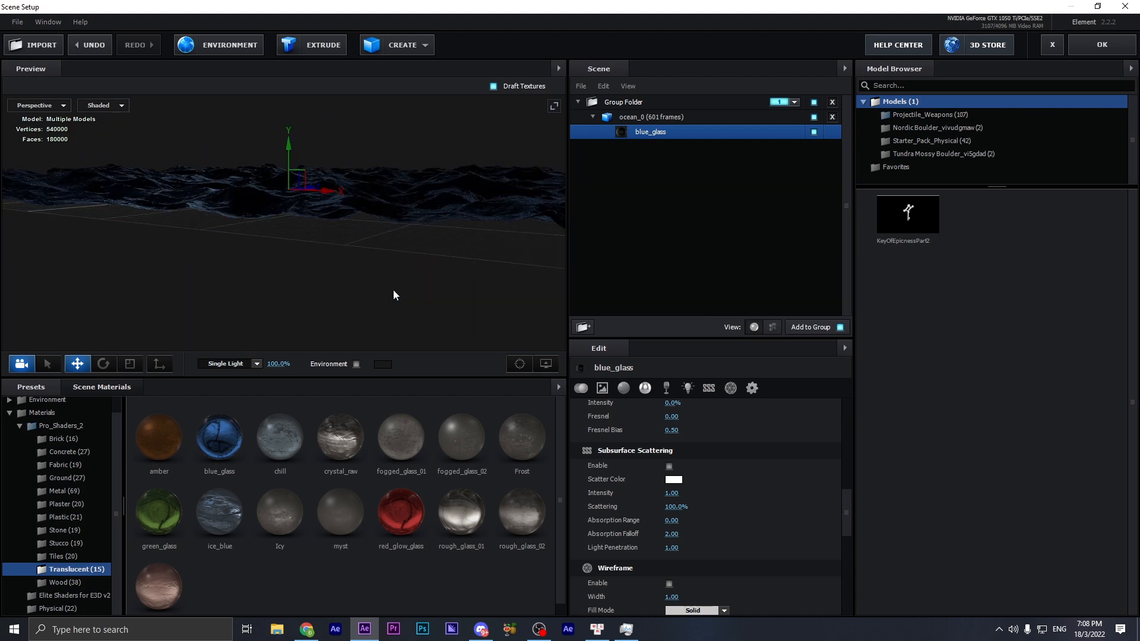
{"action": "left_click_drag", "start_coordinate": [414, 225], "coordinate": [195, 218]}
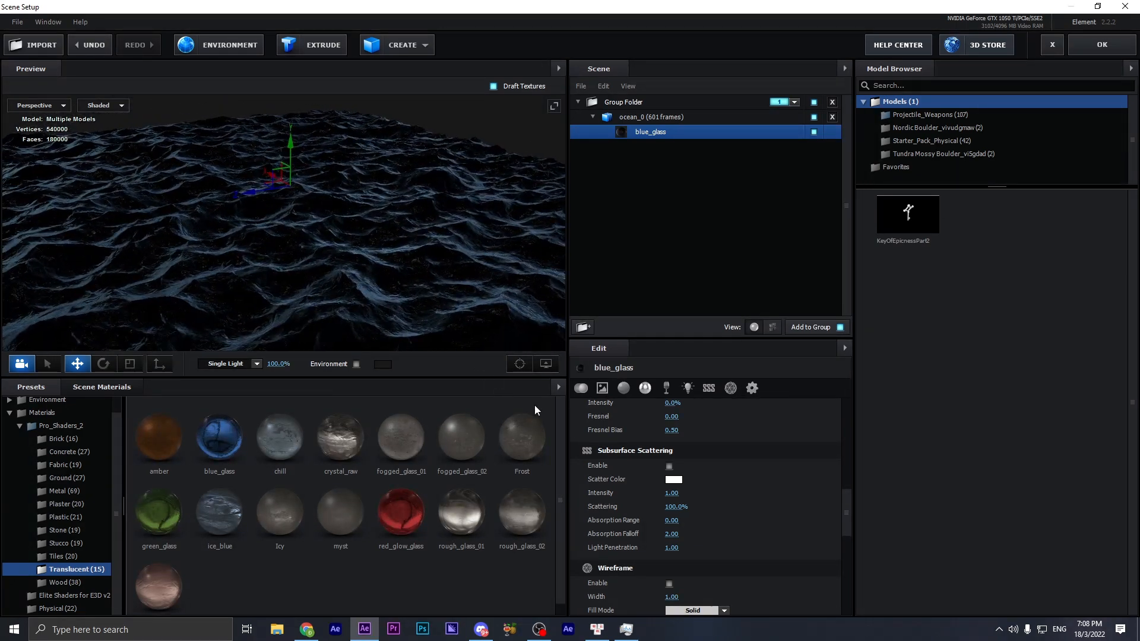
{"action": "left_click_drag", "start_coordinate": [351, 277], "coordinate": [336, 255]}
{"action": "scroll", "coordinate": [335, 255], "scroll_direction": "down", "scroll_amount": 3}
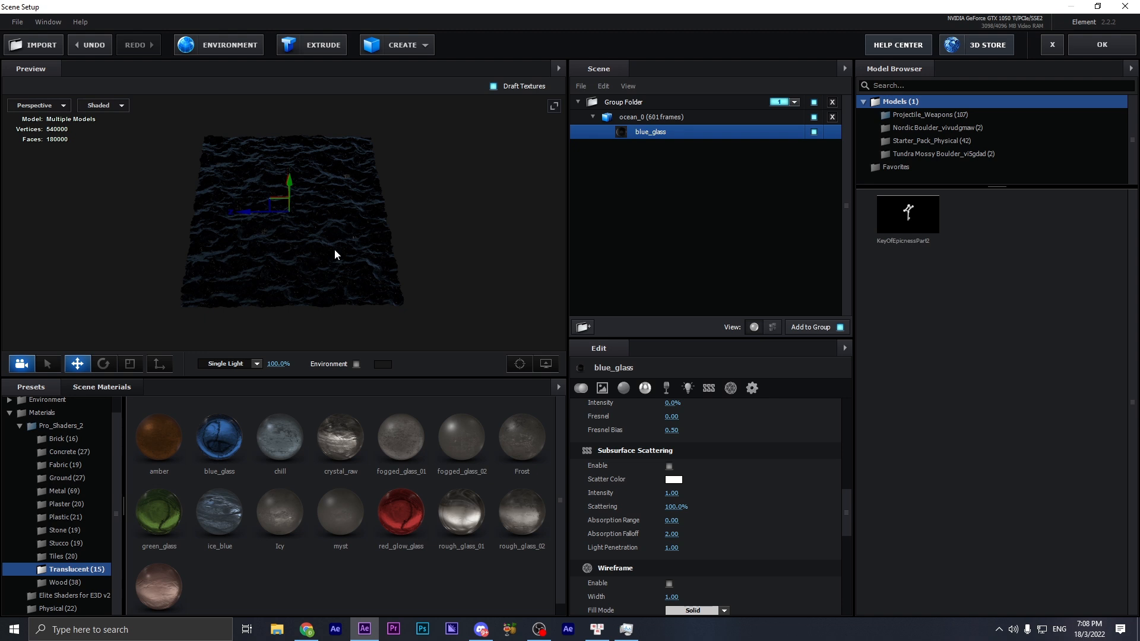
{"action": "scroll", "coordinate": [335, 255], "scroll_direction": "down", "scroll_amount": 1}
{"action": "scroll", "coordinate": [735, 476], "scroll_direction": "up", "scroll_amount": 15}
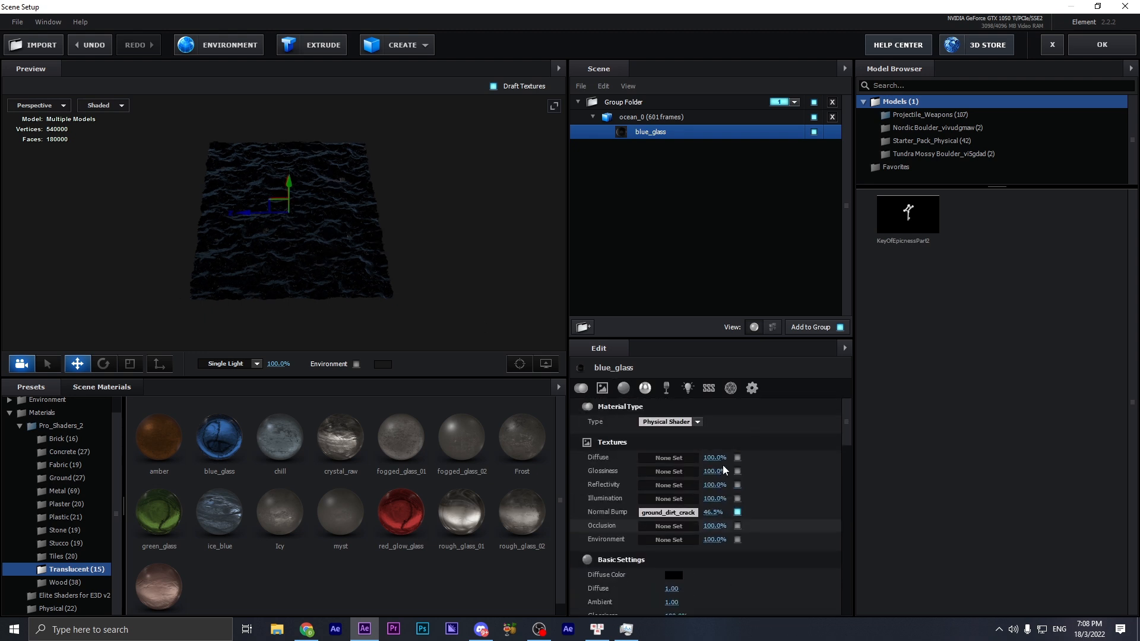
- Duplicate the ocean_0 model and move the copy beside the original to Z position 9.10
{"action": "left_click", "coordinate": [639, 119]}
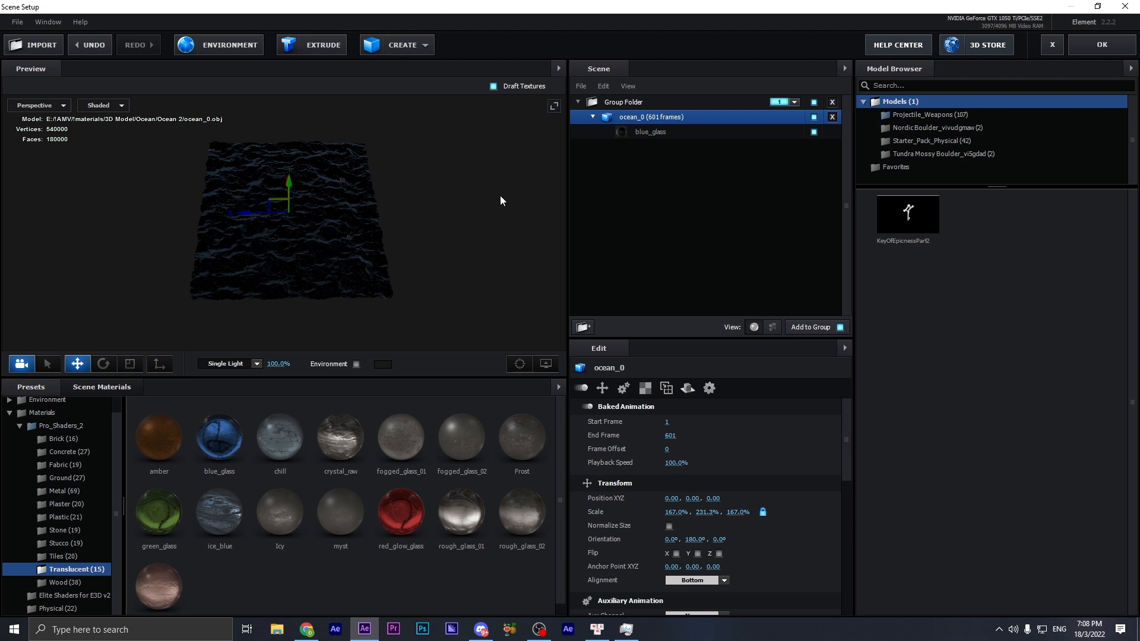
{"action": "left_click", "coordinate": [593, 119]}
{"action": "scroll", "coordinate": [431, 222], "scroll_direction": "down", "scroll_amount": 3}
{"action": "left_click_drag", "start_coordinate": [382, 242], "coordinate": [381, 248]}
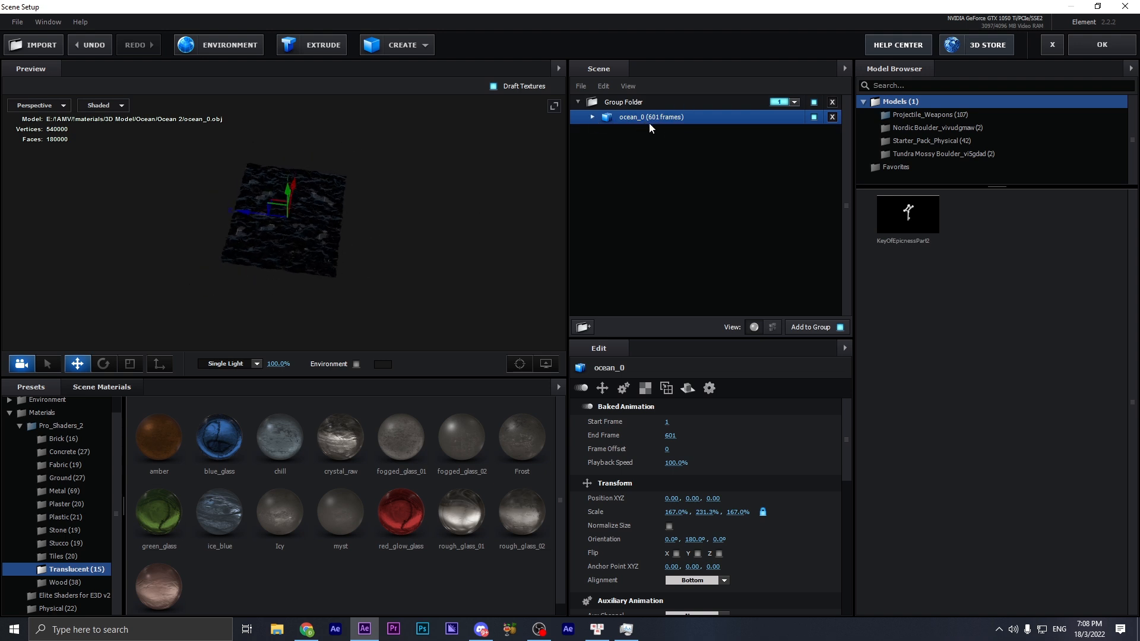
{"action": "key", "text": "ctrl+d"}
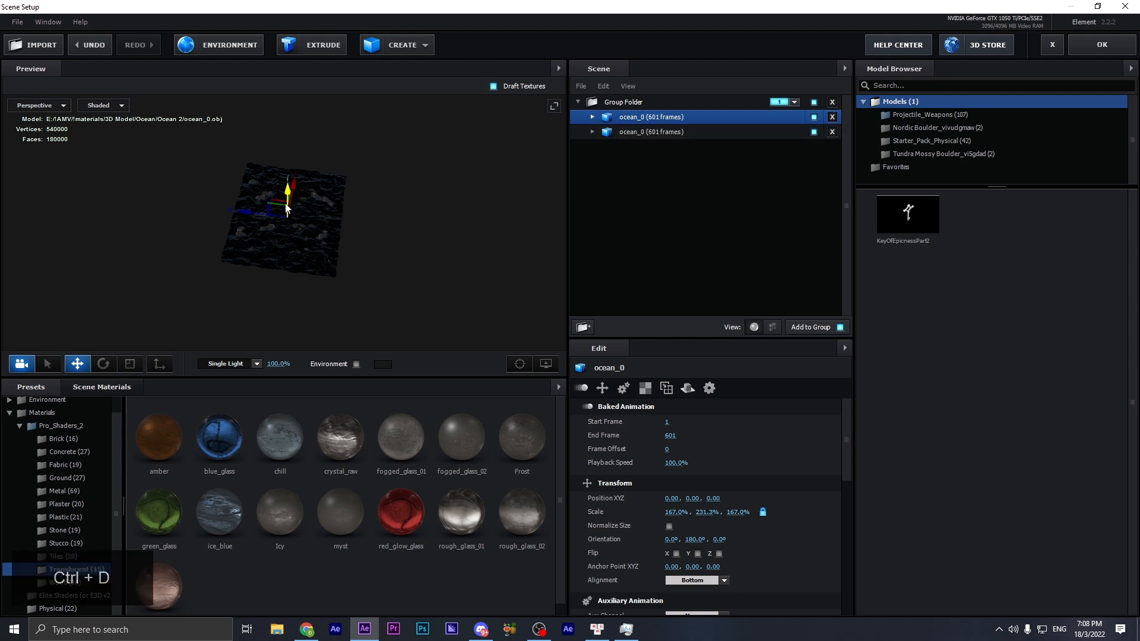
{"action": "left_click_drag", "start_coordinate": [349, 273], "coordinate": [353, 303]}
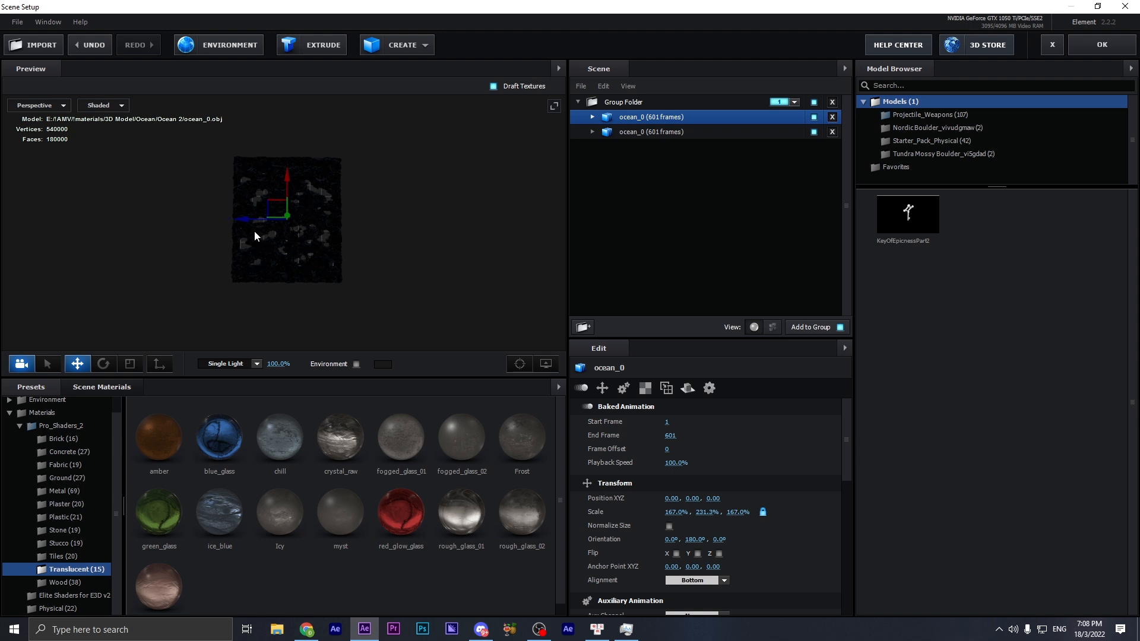
{"action": "left_click_drag", "start_coordinate": [245, 225], "coordinate": [141, 218]}
{"action": "key", "text": "shift"}
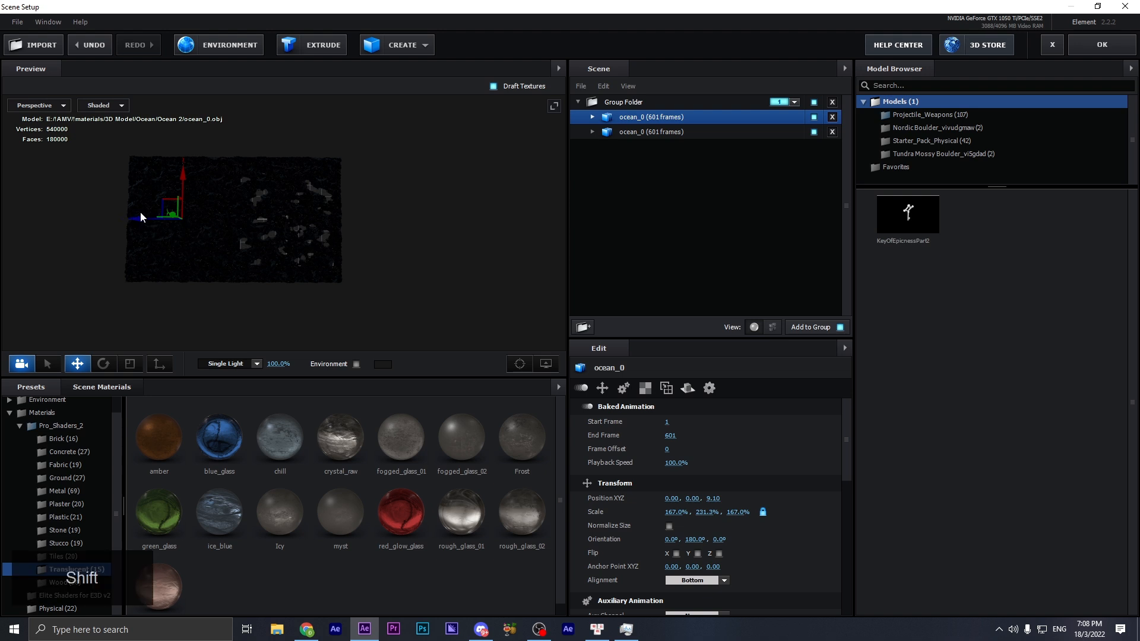
- Duplicate the moved ocean_0 copy and place it on the original's opposite side at Z position -9.10
{"action": "key", "text": "ctrl+d"}
{"action": "left_click_drag", "start_coordinate": [141, 218], "coordinate": [349, 241]}
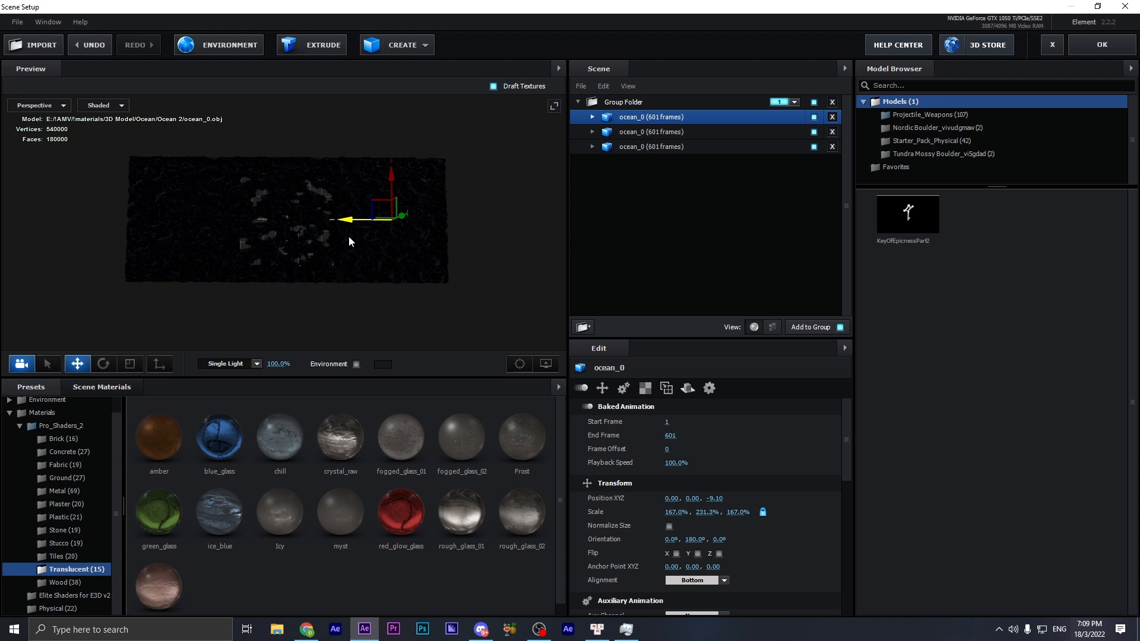
{"action": "key", "text": "shift"}
- Duplicate all three ocean_0 models and move the copies along the X axis to form an adjoining second row
{"action": "left_click", "coordinate": [668, 149], "text": "shift"}
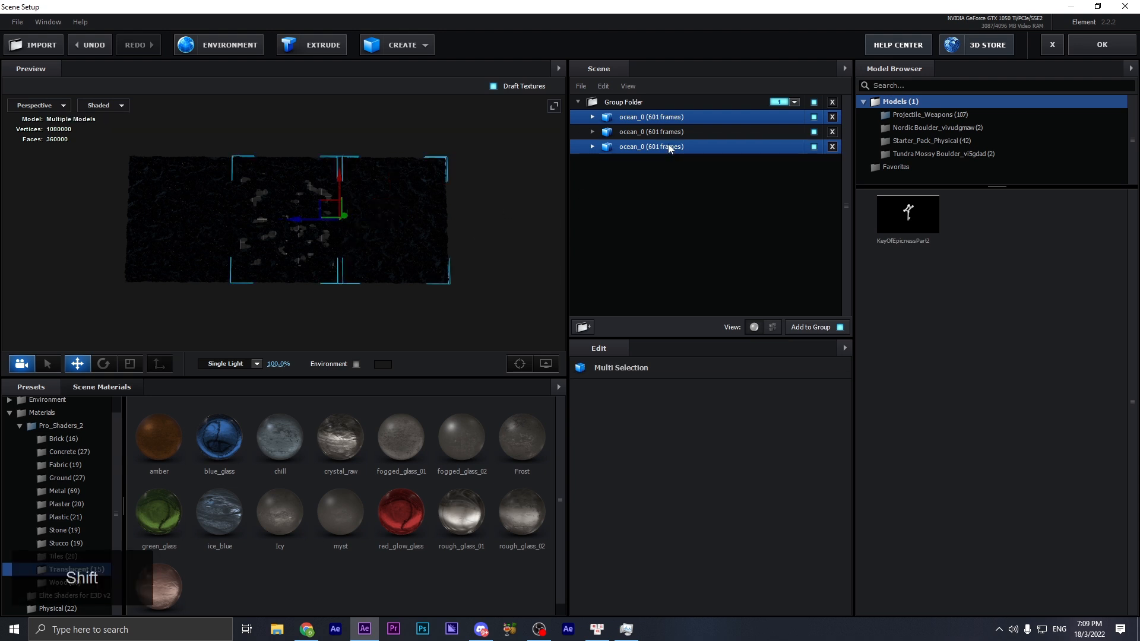
{"action": "left_click", "coordinate": [666, 134], "text": "shift"}
{"action": "key", "text": "ctrl+d"}
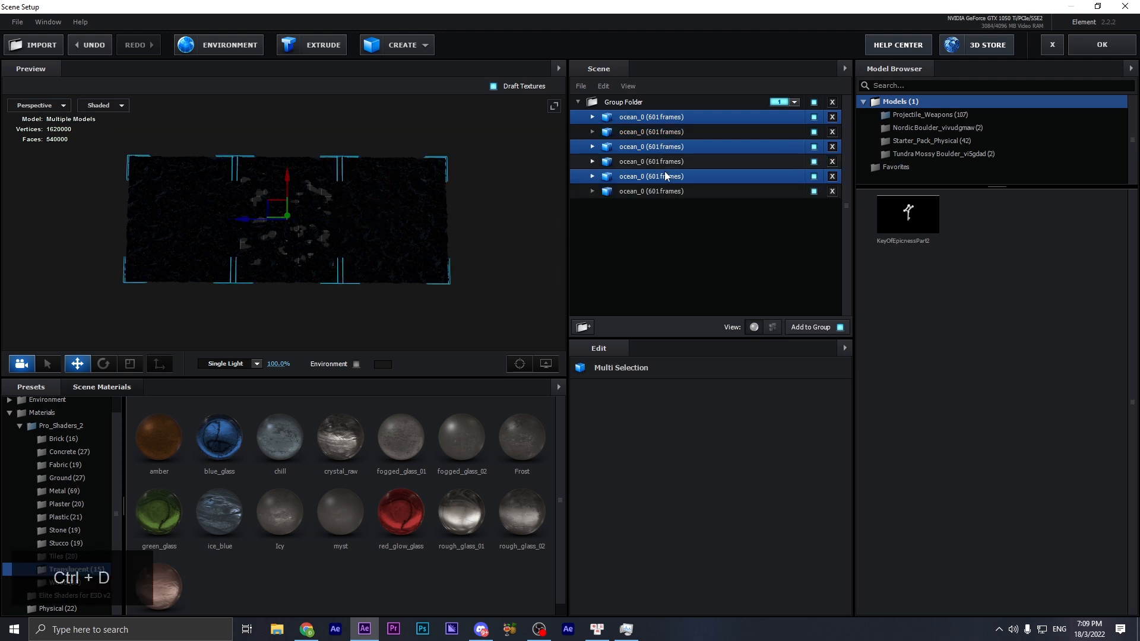
{"action": "left_click", "coordinate": [665, 162]}
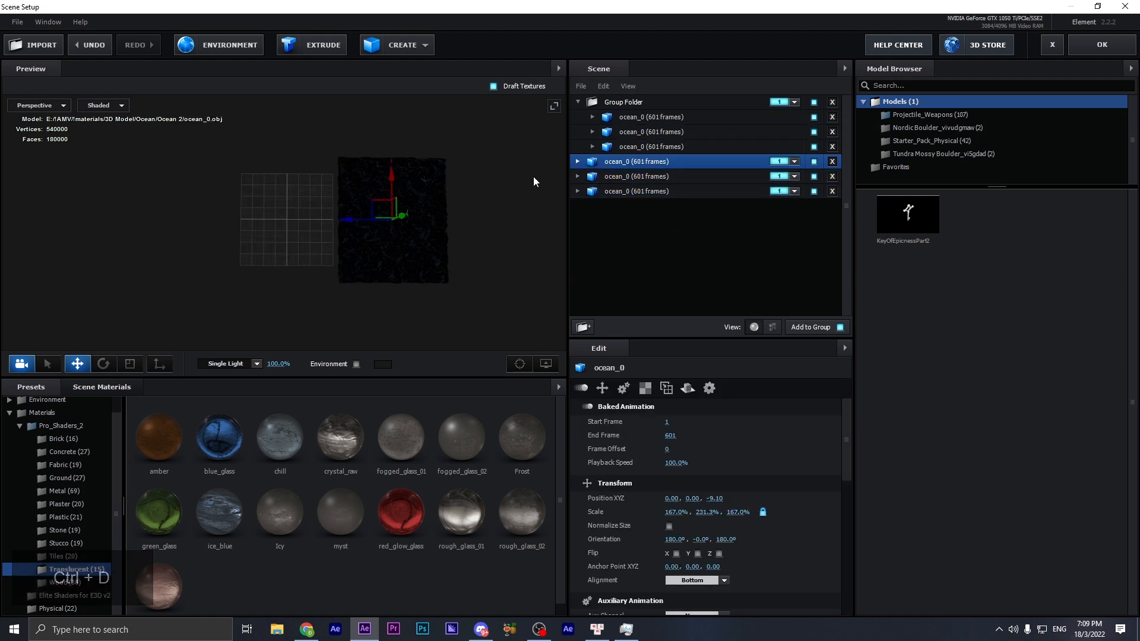
{"action": "key", "text": "ctrl+z"}
{"action": "left_click_drag", "start_coordinate": [617, 177], "coordinate": [623, 200]}
{"action": "left_click_drag", "start_coordinate": [289, 179], "coordinate": [299, 62]}
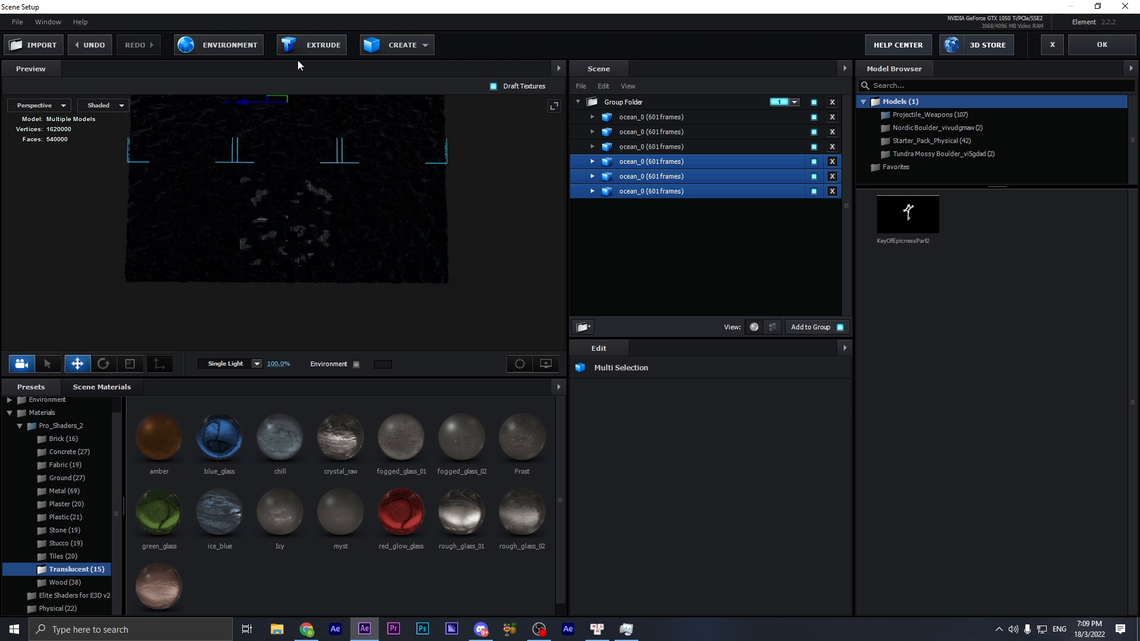
{"action": "key", "text": "shift"}
- Duplicate the second ocean row and move the copies along the X axis to the opposite side of the first row
{"action": "key", "text": "ctrl+d"}
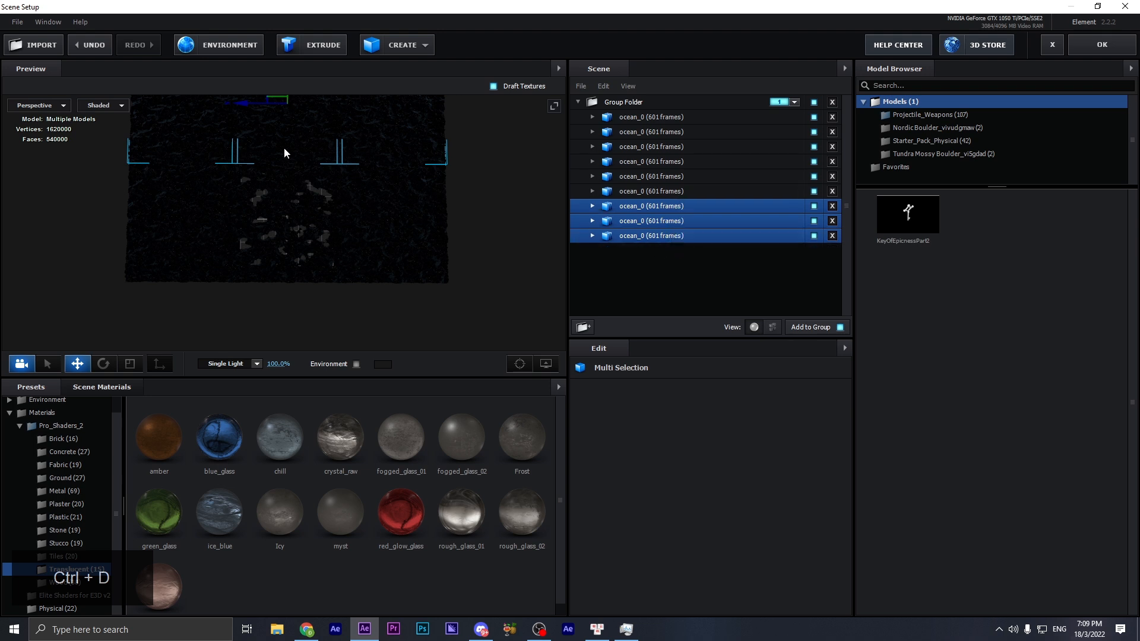
{"action": "scroll", "coordinate": [284, 153], "scroll_direction": "down", "scroll_amount": 4}
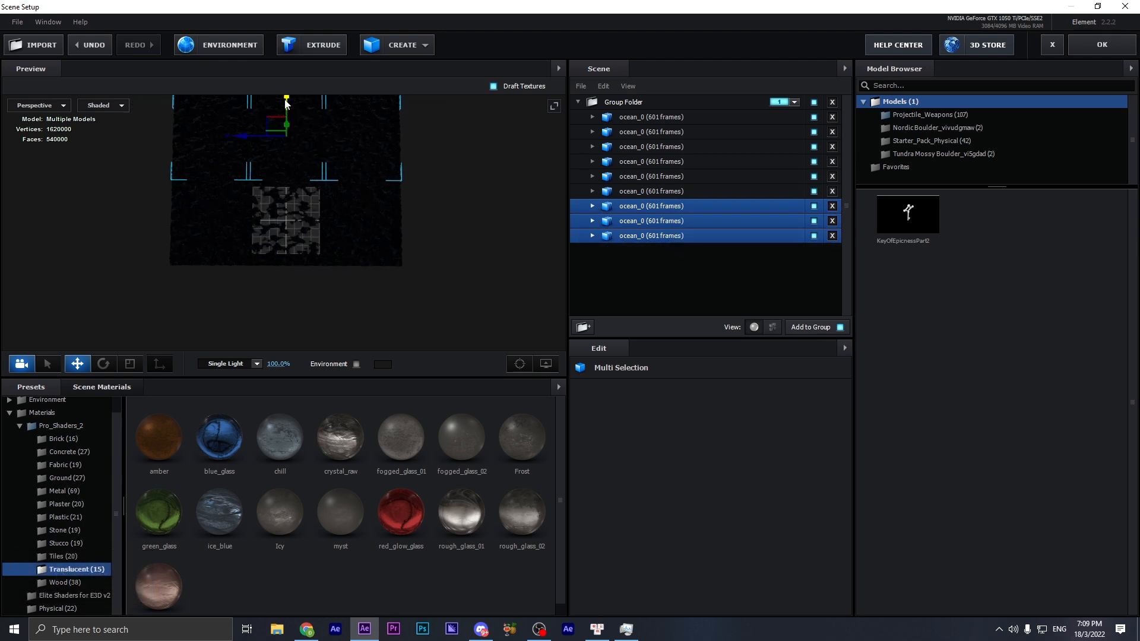
{"action": "left_click_drag", "start_coordinate": [286, 104], "coordinate": [277, 270]}
{"action": "scroll", "coordinate": [186, 177], "scroll_direction": "down", "scroll_amount": 2, "text": "shift"}
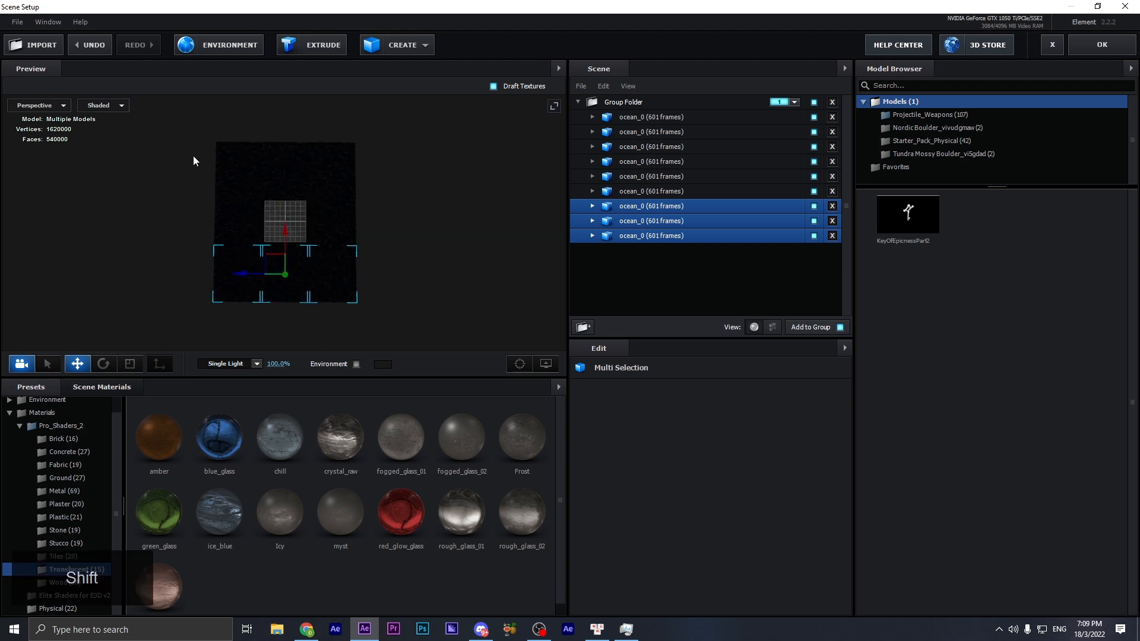
- Assign the group folder holding the ocean models to group 5 and hide the folder in the scene
{"action": "scroll", "coordinate": [415, 251], "scroll_direction": "up", "scroll_amount": 3}
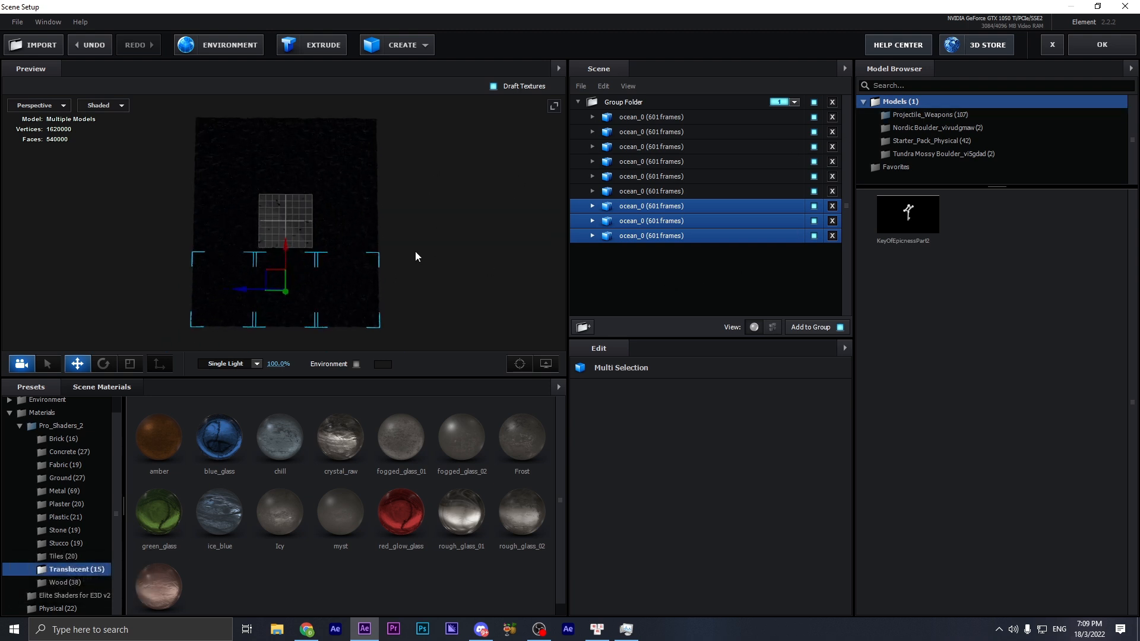
{"action": "left_click", "coordinate": [578, 101]}
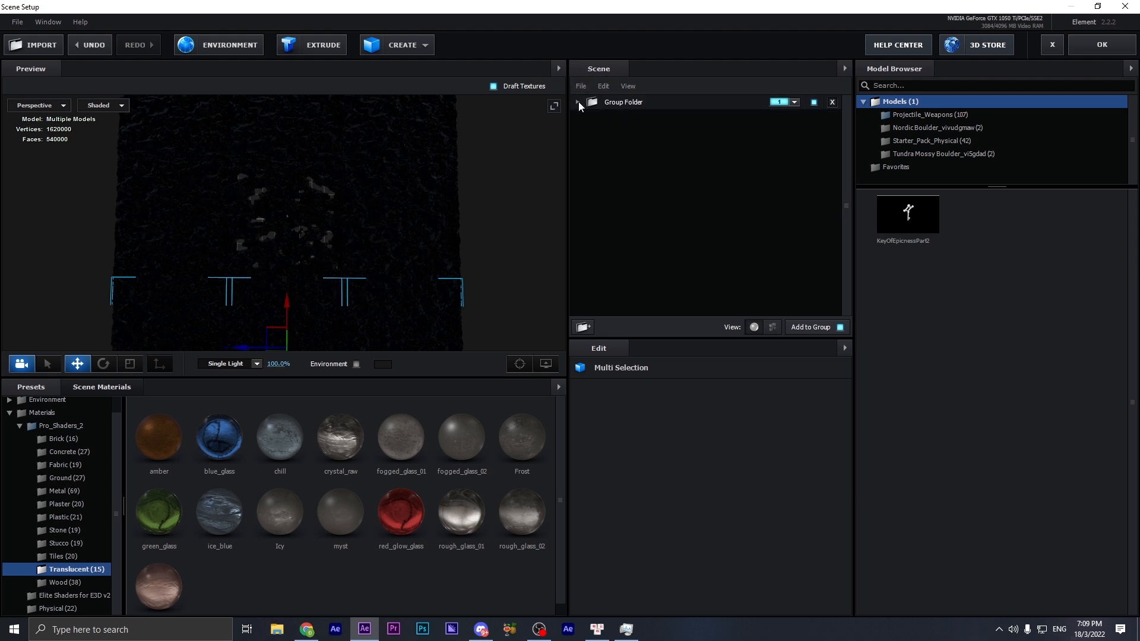
{"action": "left_click", "coordinate": [780, 103]}
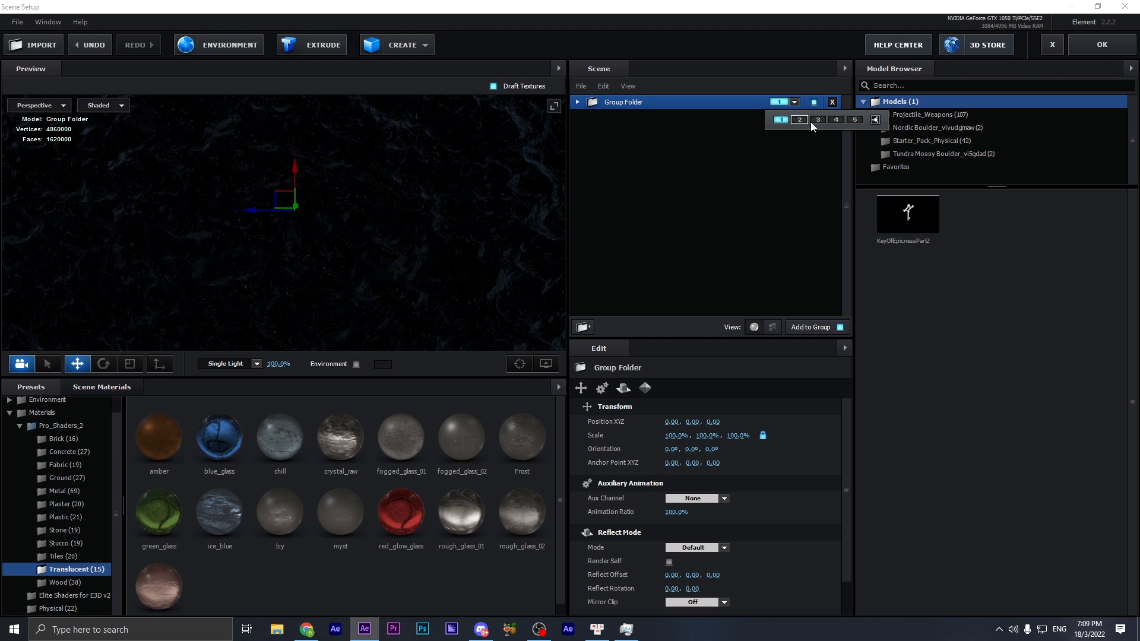
{"action": "left_click", "coordinate": [854, 119]}
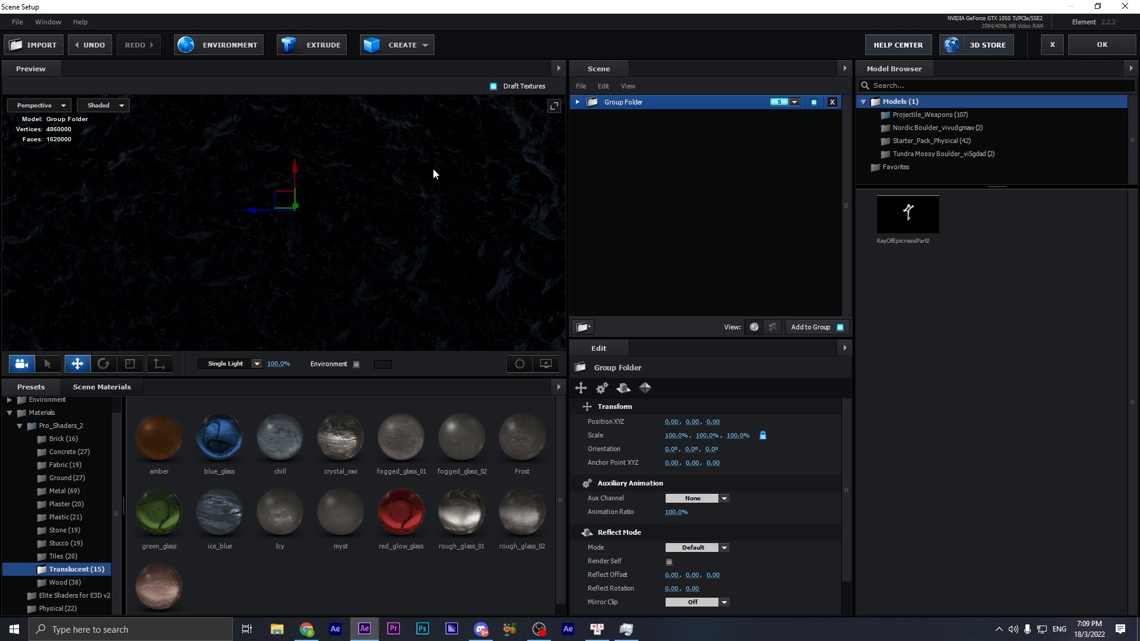
{"action": "mouse_move", "coordinate": [432, 179]}
{"action": "left_mouse_down"}
{"action": "mouse_move", "coordinate": [440, 197]}
{"action": "mouse_move", "coordinate": [477, 195]}
{"action": "mouse_move", "coordinate": [466, 162]}
{"action": "mouse_move", "coordinate": [447, 179]}
{"action": "left_mouse_up"}
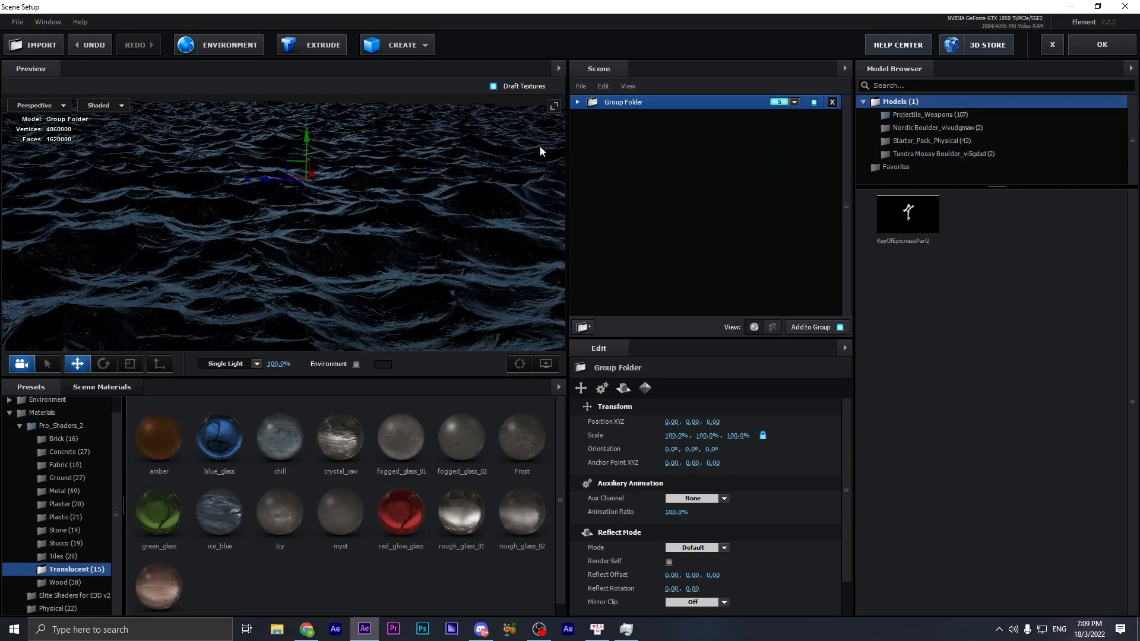
{"action": "left_click", "coordinate": [813, 103]}
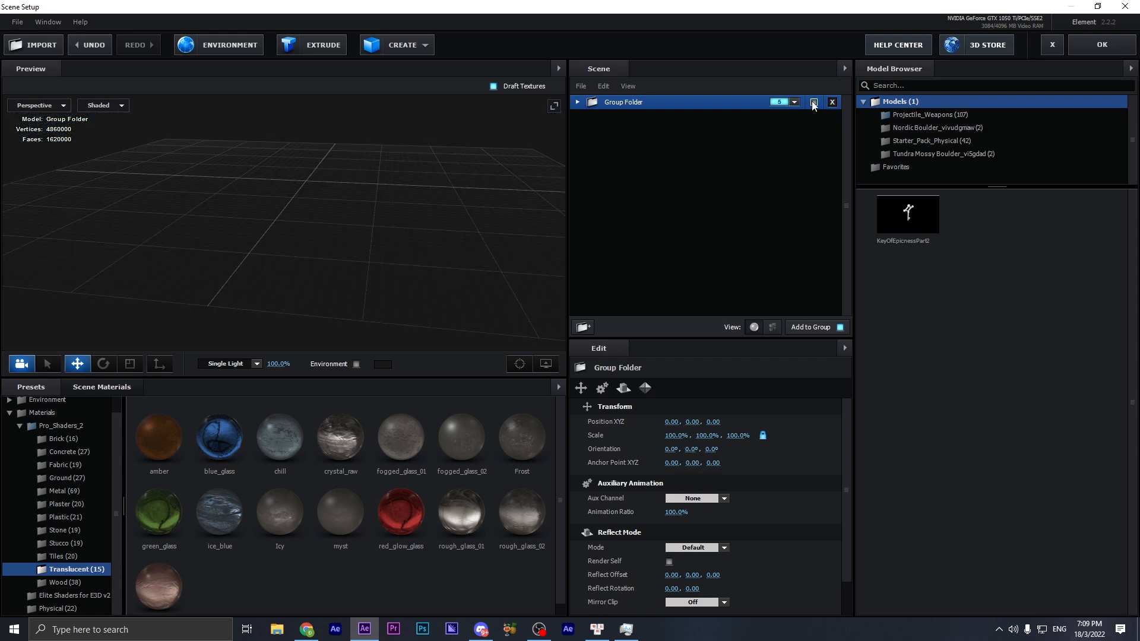
- Add the Tundra Mossy Boulder model from the Tundra Mossy Boulder_vi5gdad folder to the scene
{"action": "left_click_drag", "start_coordinate": [380, 237], "coordinate": [359, 199]}
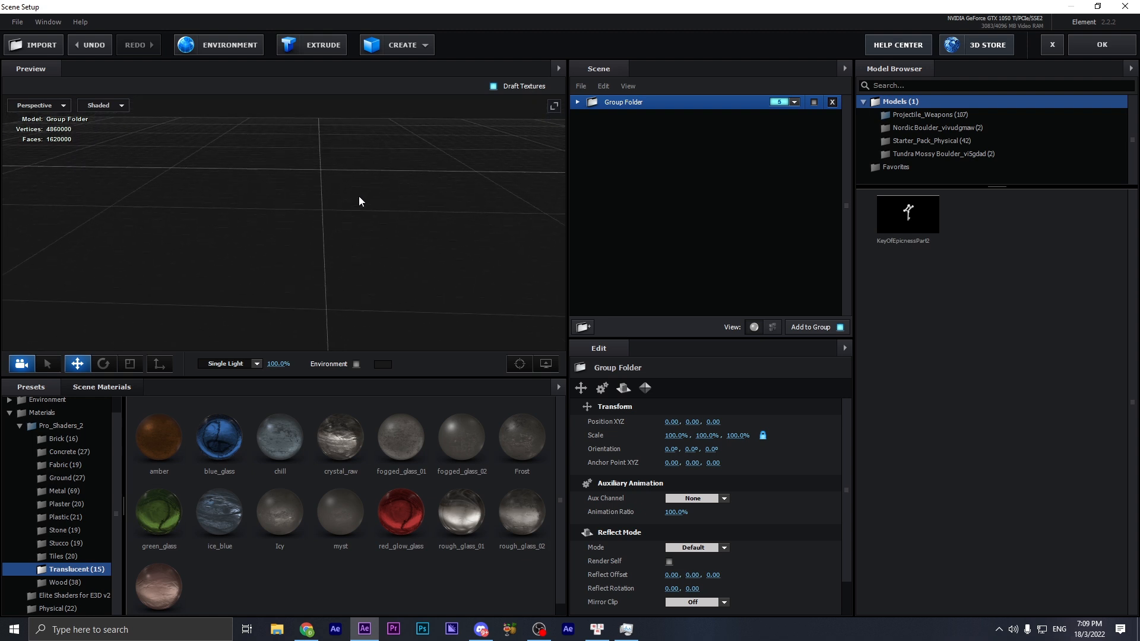
{"action": "left_click", "coordinate": [937, 130]}
{"action": "left_click", "coordinate": [948, 156]}
{"action": "left_click", "coordinate": [952, 127]}
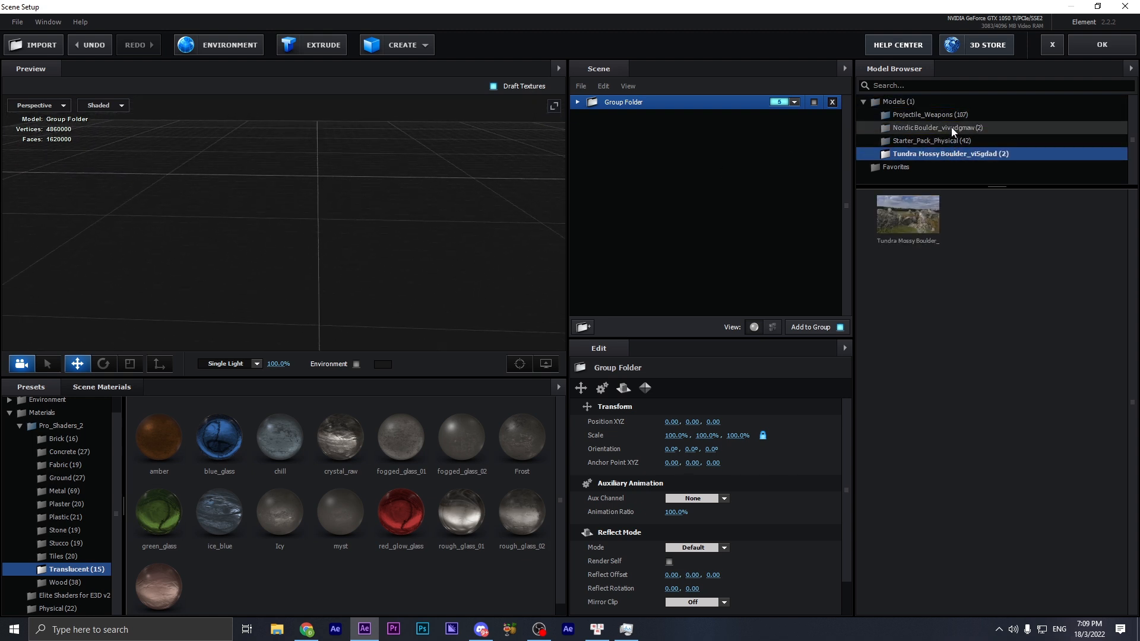
{"action": "left_click", "coordinate": [950, 154]}
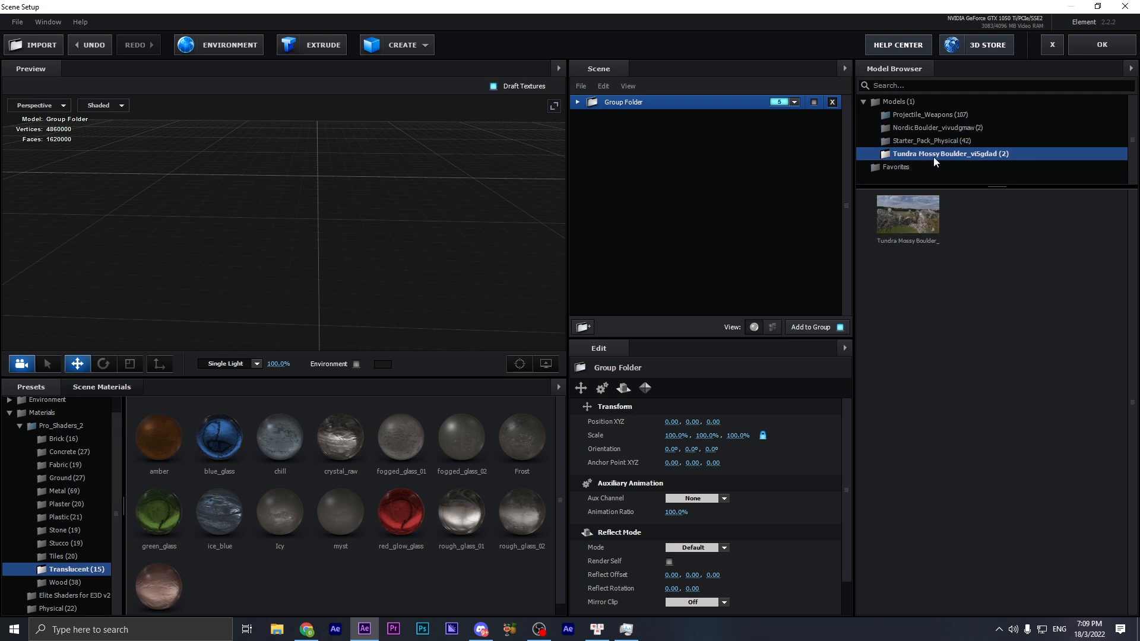
{"action": "double_click", "coordinate": [915, 216]}
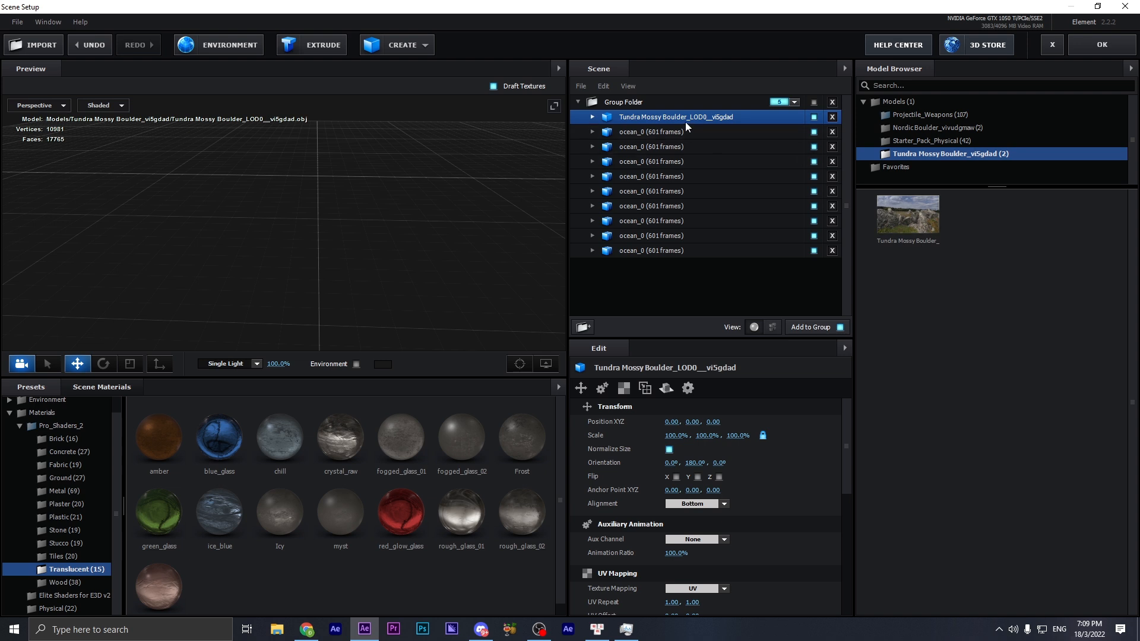
- Take the Tundra Mossy Boulder out of the ocean folder, assign it to group 1 and place it in its own group folder
{"action": "left_click_drag", "start_coordinate": [685, 116], "coordinate": [674, 316]}
{"action": "left_click", "coordinate": [785, 253]}
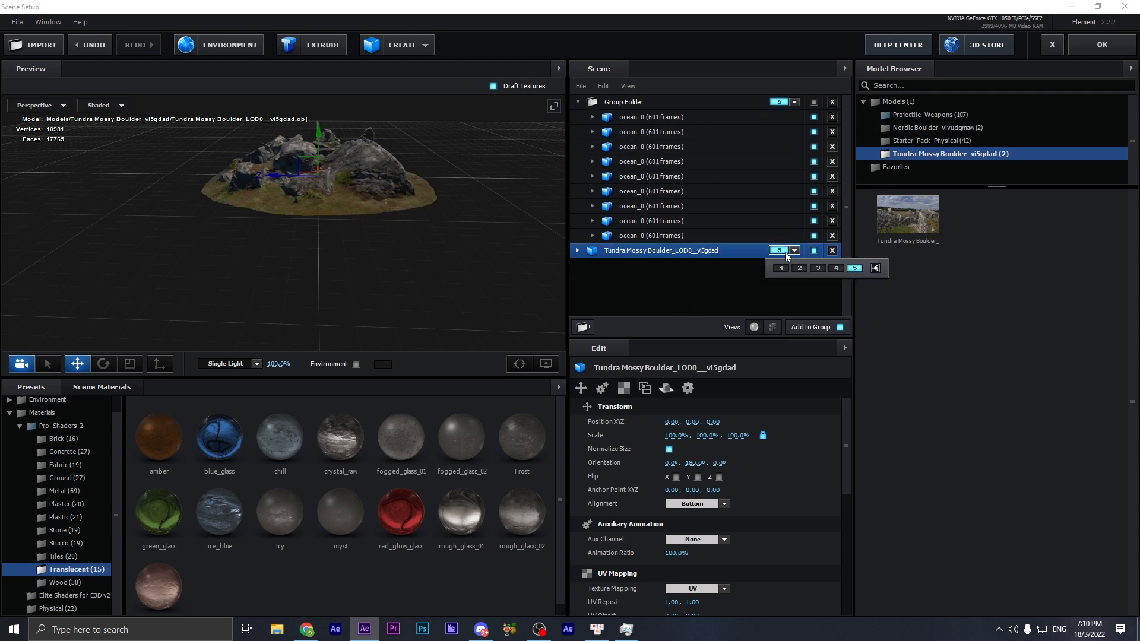
{"action": "left_click", "coordinate": [781, 268]}
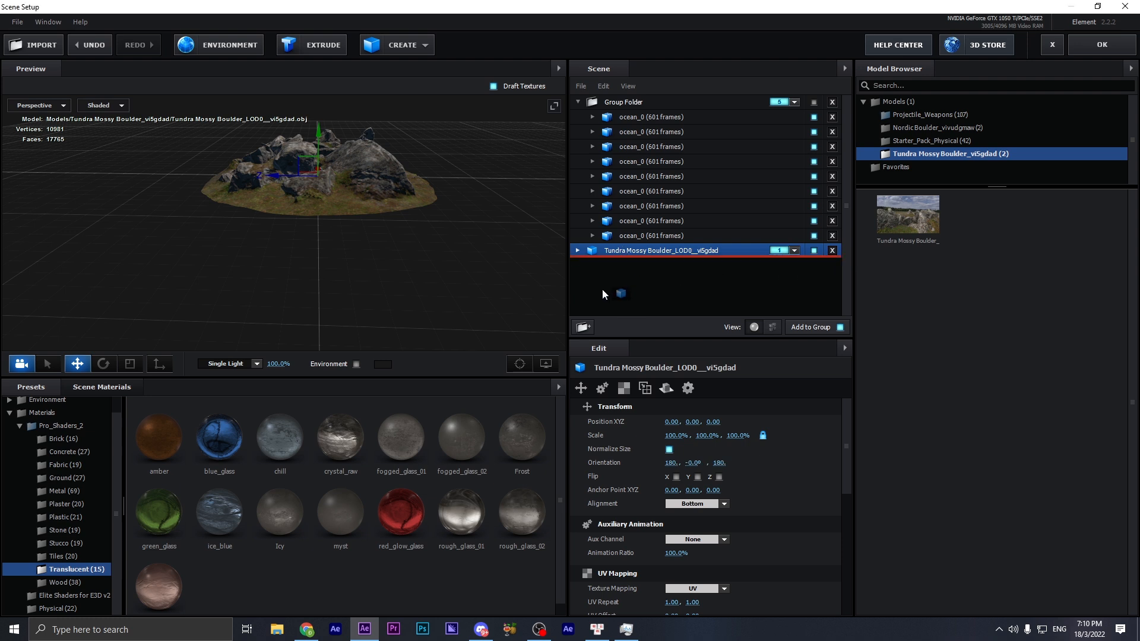
{"action": "left_click", "coordinate": [583, 326]}
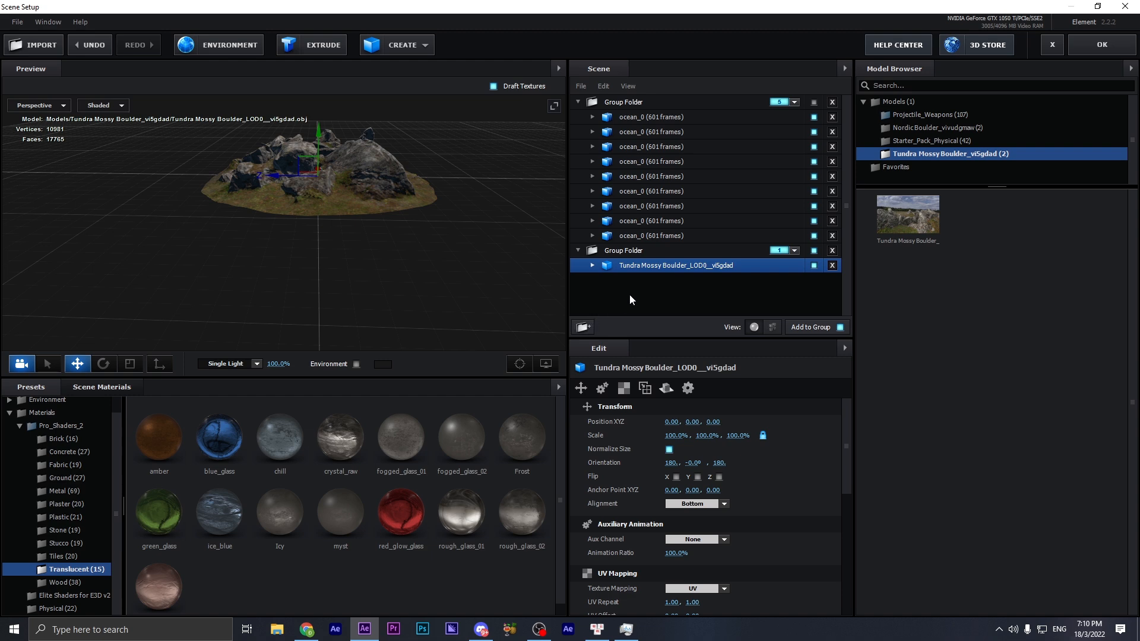
- Inspect the Tundra Mossy Boulder up close and turn off draft textures for the preview
{"action": "scroll", "coordinate": [455, 255], "scroll_direction": "up", "scroll_amount": 3}
{"action": "scroll", "coordinate": [453, 246], "scroll_direction": "down", "scroll_amount": 2}
{"action": "middle_click_drag", "start_coordinate": [446, 184], "coordinate": [426, 228]}
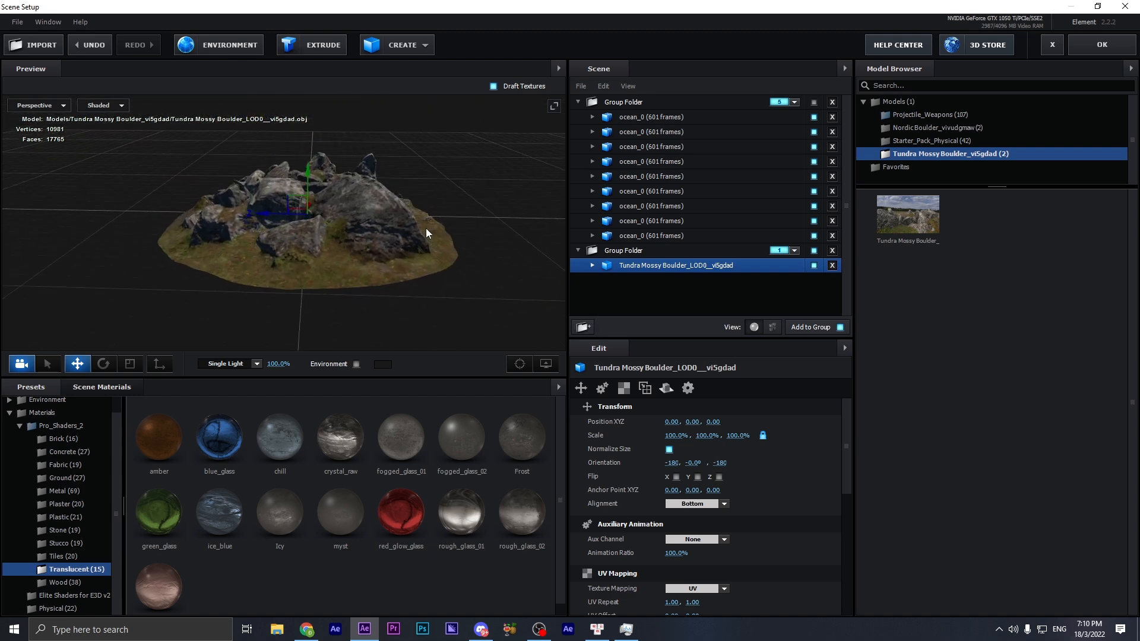
{"action": "scroll", "coordinate": [426, 228], "scroll_direction": "up", "scroll_amount": 3}
{"action": "left_click_drag", "start_coordinate": [440, 213], "coordinate": [291, 230]}
{"action": "scroll", "coordinate": [341, 217], "scroll_direction": "down", "scroll_amount": 2}
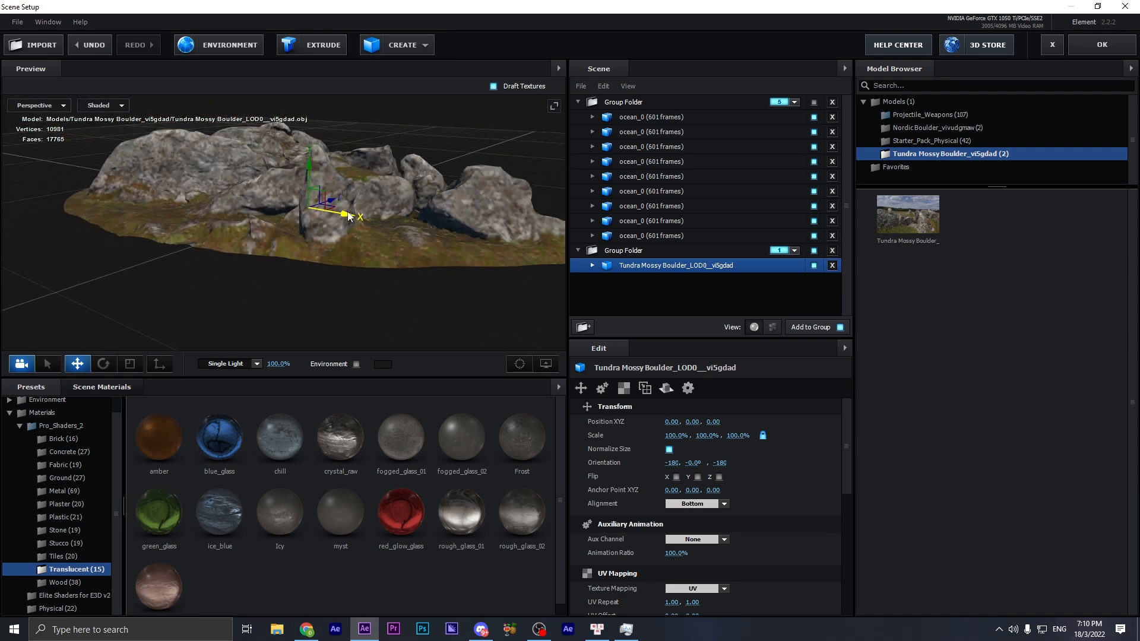
{"action": "left_click_drag", "start_coordinate": [361, 198], "coordinate": [370, 224]}
{"action": "left_click_drag", "start_coordinate": [455, 227], "coordinate": [262, 209]}
{"action": "scroll", "coordinate": [422, 212], "scroll_direction": "up", "scroll_amount": 3}
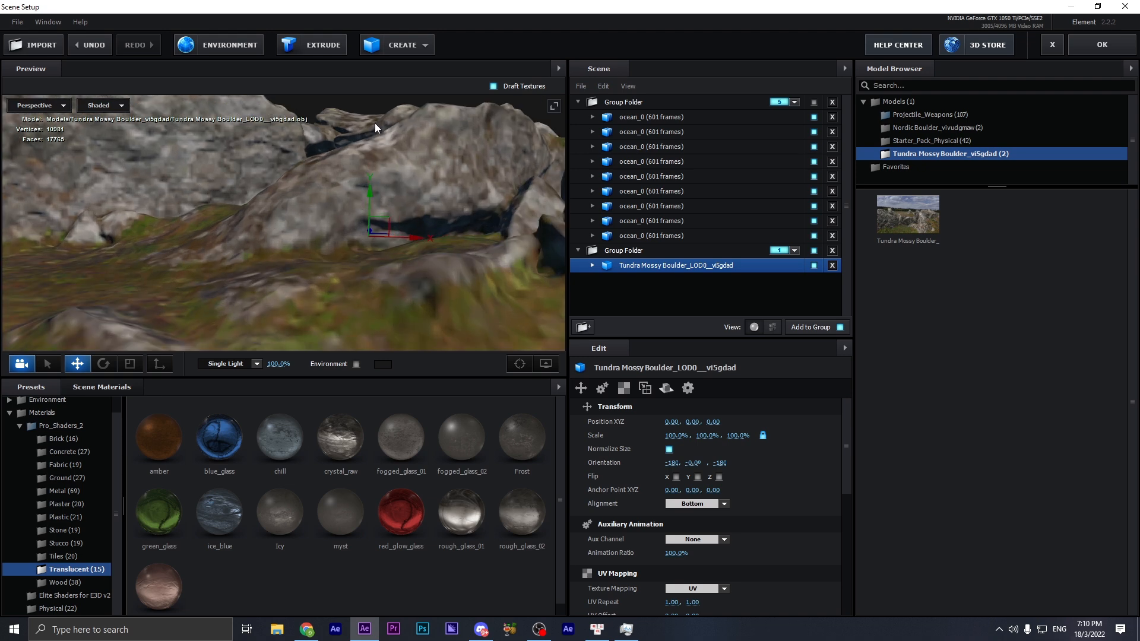
{"action": "left_click", "coordinate": [494, 86]}
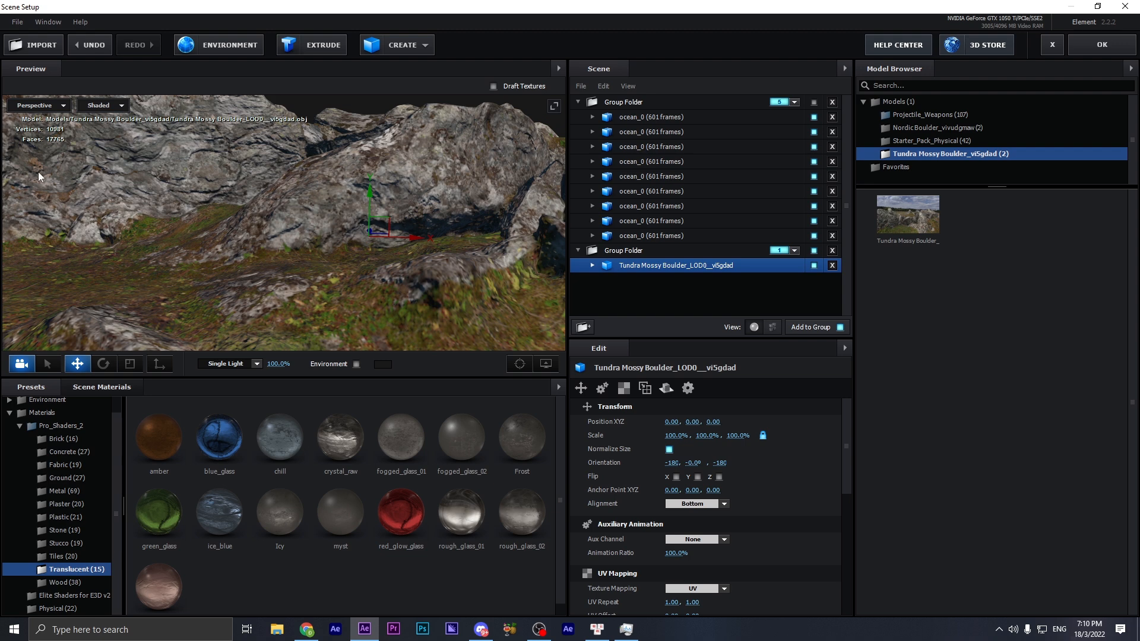
- Examine the Tundra Mossy Boulder's surface, its model settings and the textures and basic settings of its defaultMat material
{"action": "scroll", "coordinate": [149, 191], "scroll_direction": "down", "scroll_amount": 3}
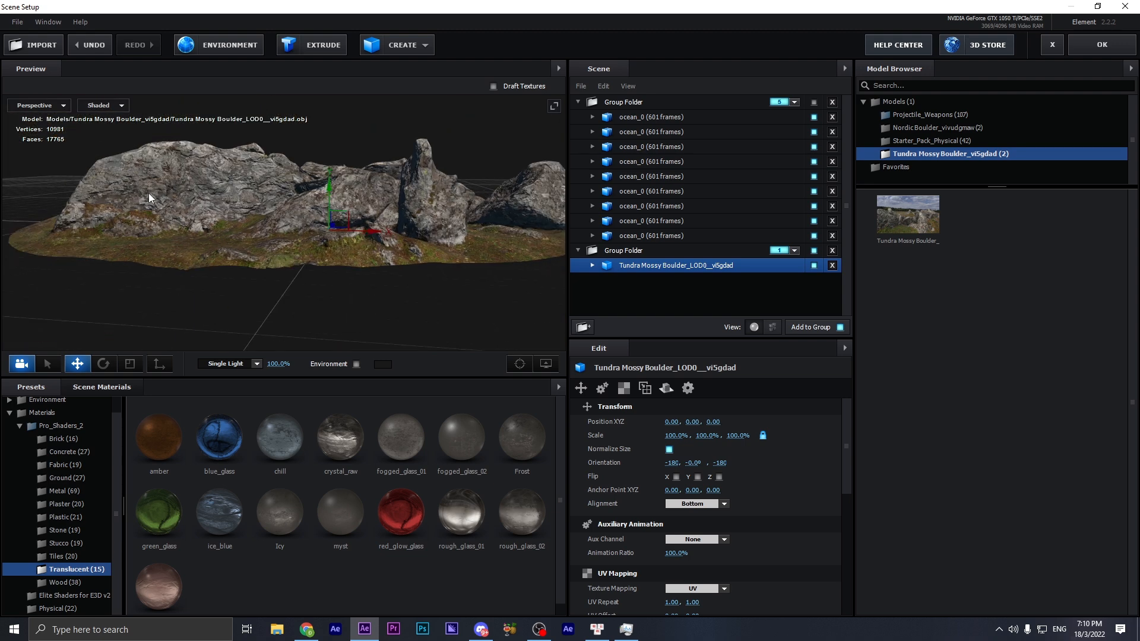
{"action": "middle_click_drag", "start_coordinate": [213, 191], "coordinate": [189, 219]}
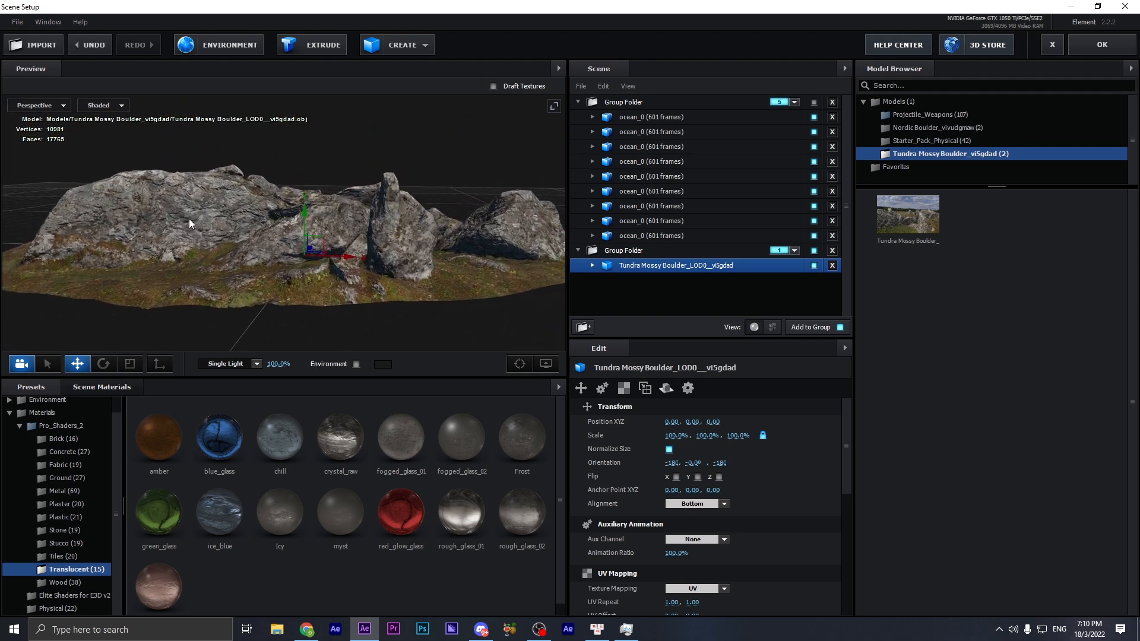
{"action": "left_click_drag", "start_coordinate": [346, 272], "coordinate": [464, 278]}
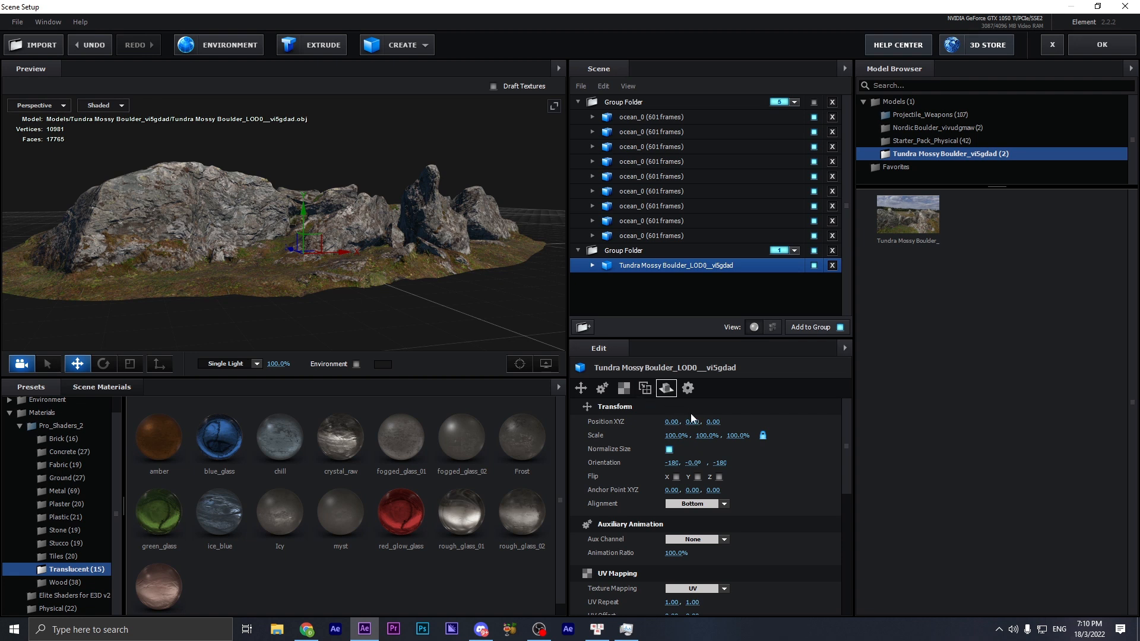
{"action": "scroll", "coordinate": [792, 464], "scroll_direction": "down", "scroll_amount": 3}
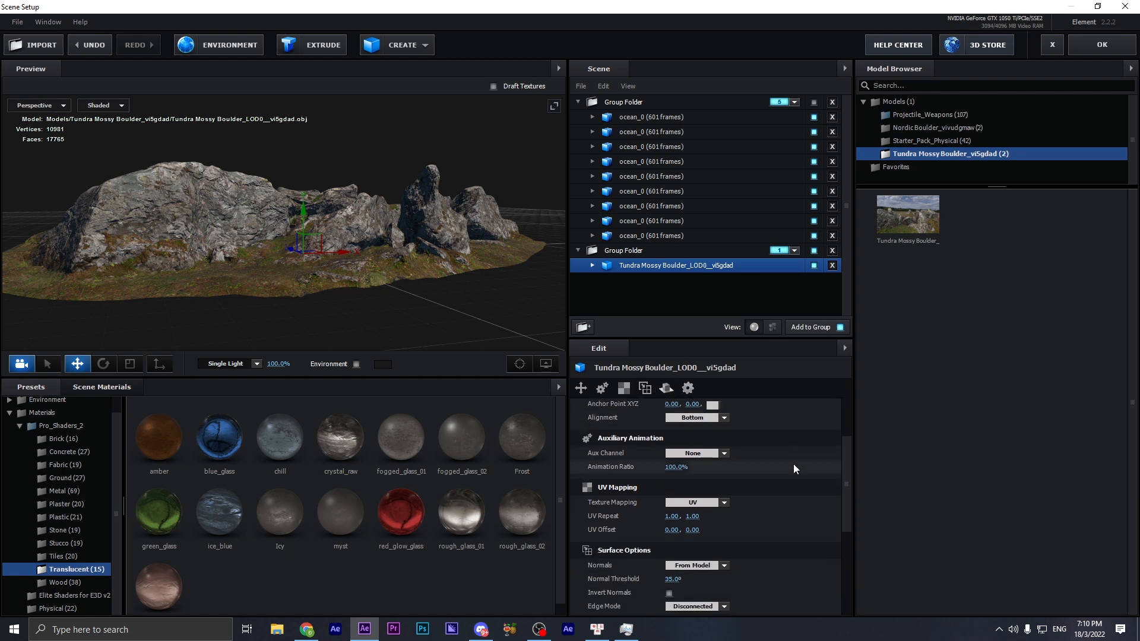
{"action": "scroll", "coordinate": [794, 469], "scroll_direction": "down", "scroll_amount": 2}
{"action": "left_click", "coordinate": [593, 266]}
{"action": "left_click", "coordinate": [632, 280]}
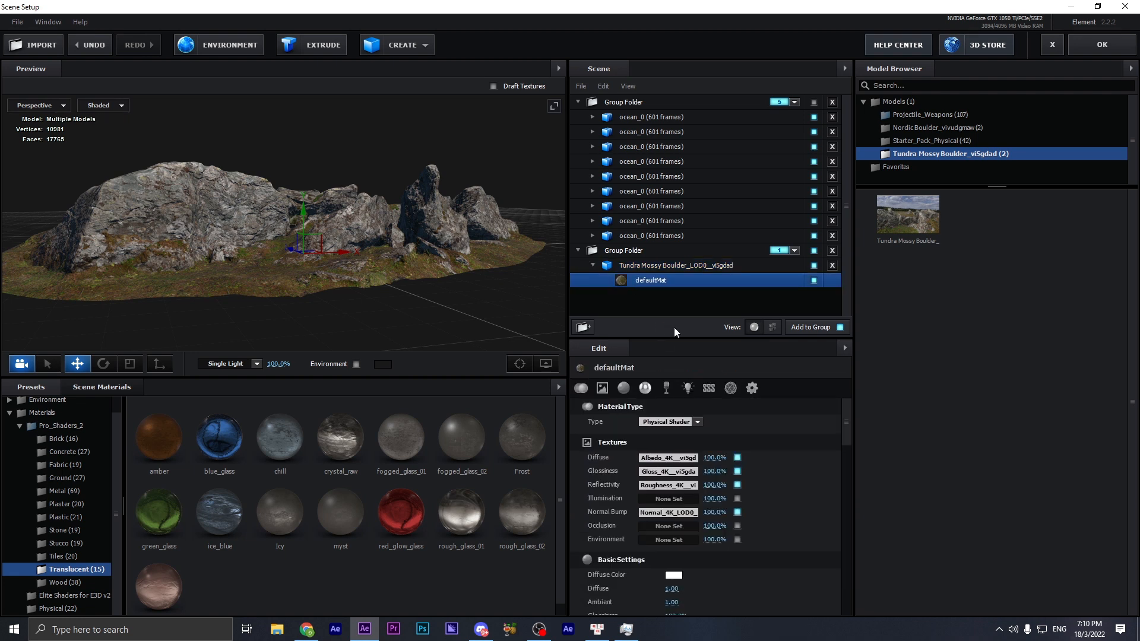
{"action": "scroll", "coordinate": [777, 462], "scroll_direction": "down", "scroll_amount": 6}
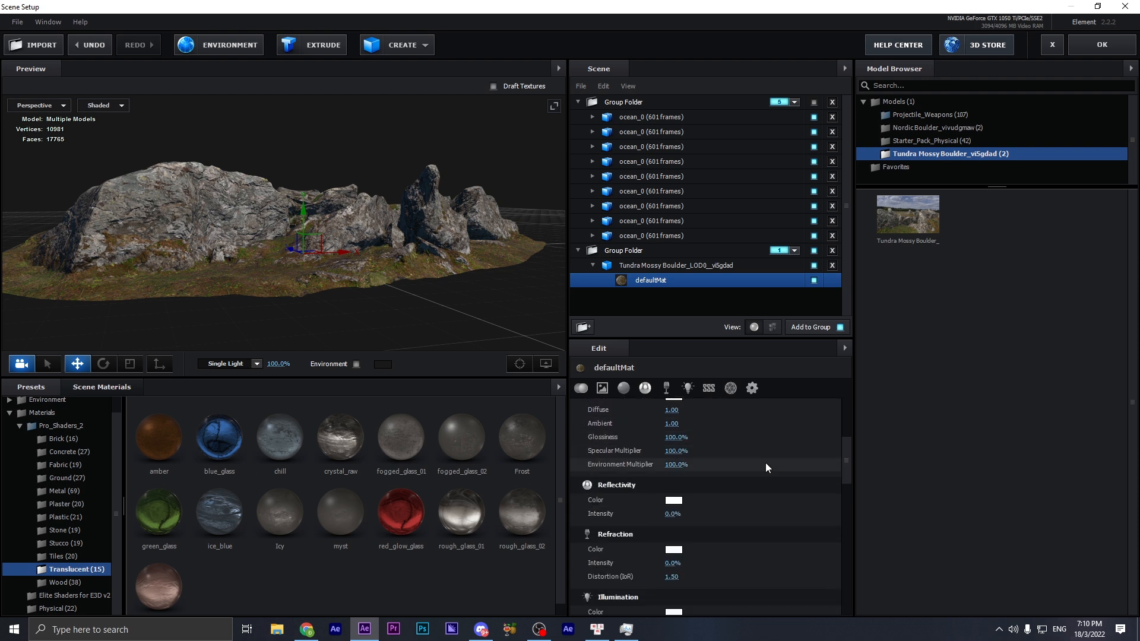
{"action": "left_click", "coordinate": [577, 252]}
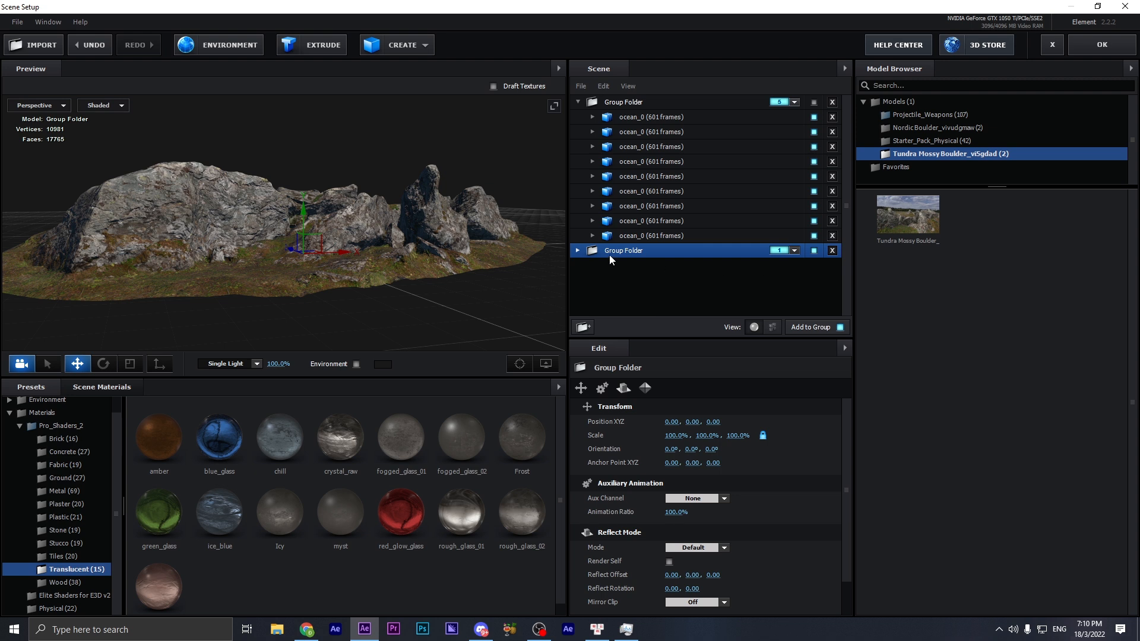
- Add the Nordic Boulder model to the scene and move it outside the existing group folders
{"action": "left_click", "coordinate": [912, 127]}
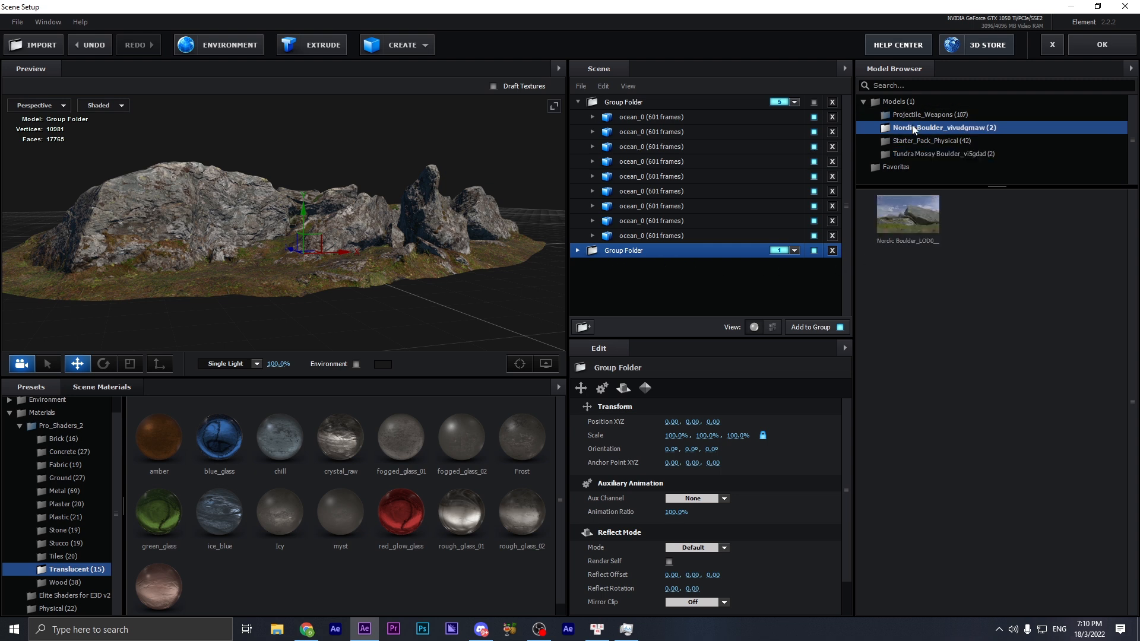
{"action": "double_click", "coordinate": [910, 232]}
{"action": "left_click_drag", "start_coordinate": [682, 268], "coordinate": [690, 325]}
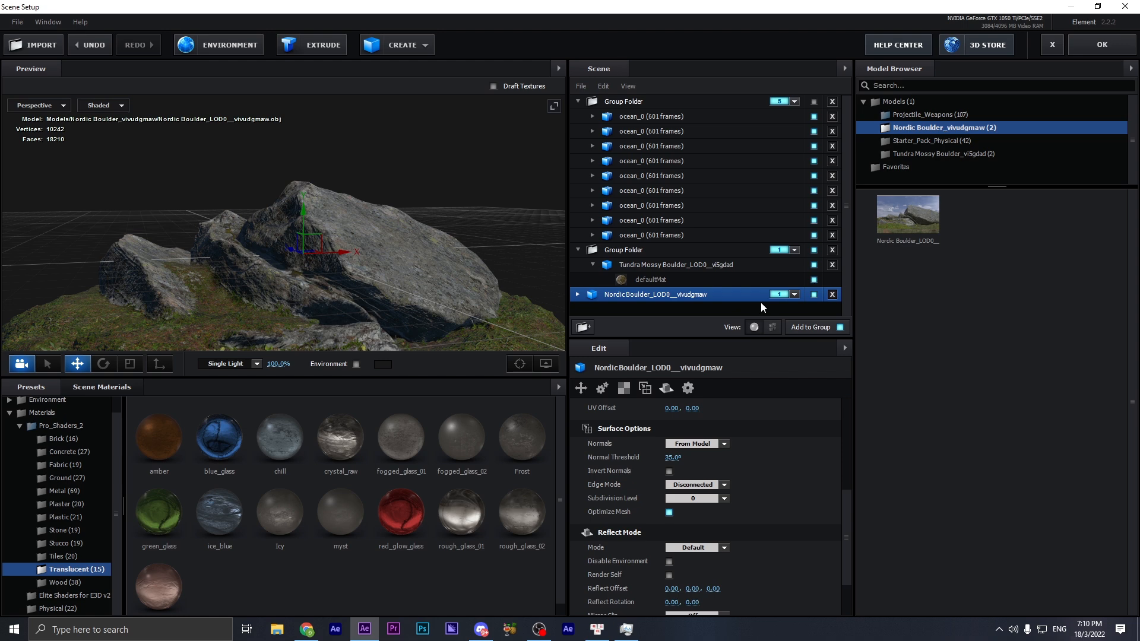
- Assign the Nordic Boulder to group 2 and place it in its own group folder
{"action": "left_click", "coordinate": [786, 295]}
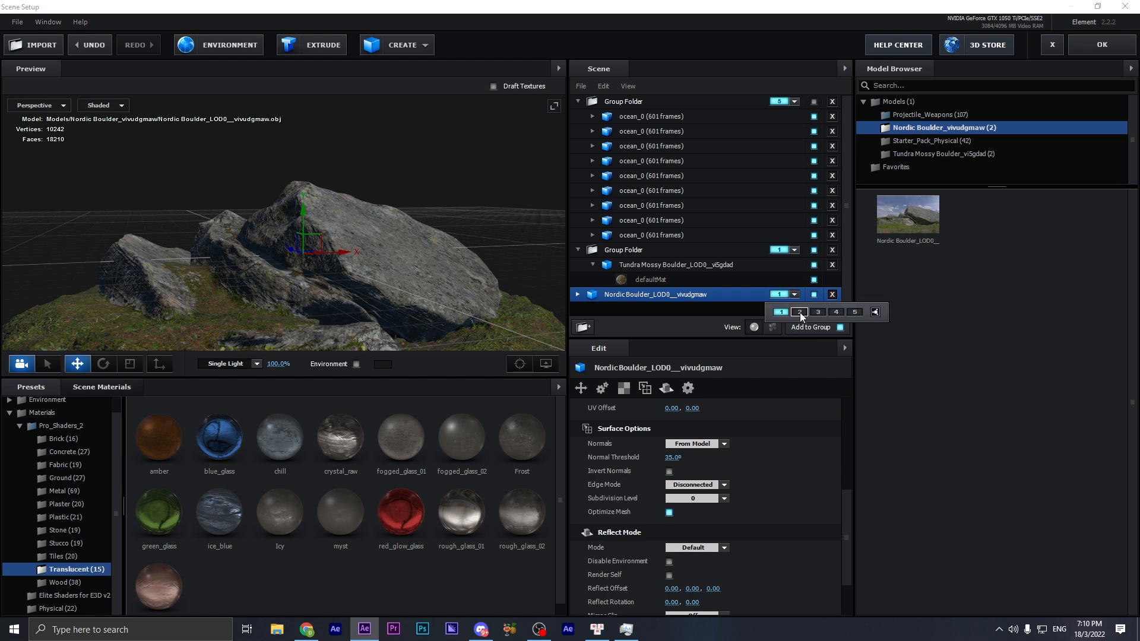
{"action": "left_click", "coordinate": [697, 306]}
{"action": "scroll", "coordinate": [393, 275], "scroll_direction": "down", "scroll_amount": 3}
{"action": "scroll", "coordinate": [393, 276], "scroll_direction": "up", "scroll_amount": 1}
{"action": "middle_click_drag", "start_coordinate": [393, 275], "coordinate": [397, 267]}
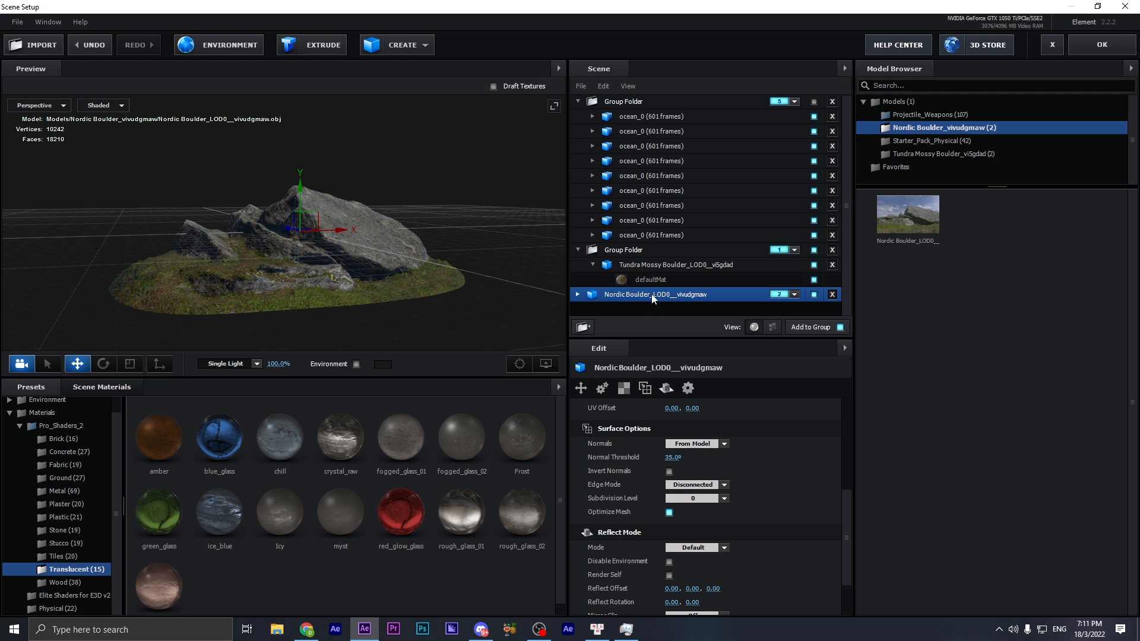
{"action": "left_click", "coordinate": [583, 327]}
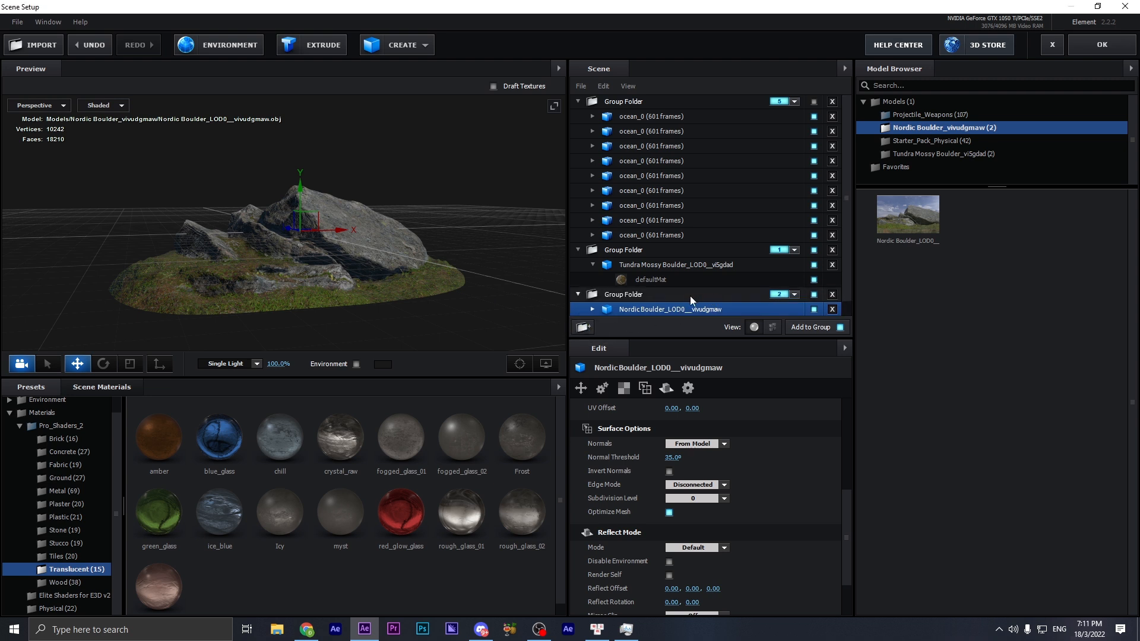
{"action": "scroll", "coordinate": [690, 296], "scroll_direction": "down", "scroll_amount": 1}
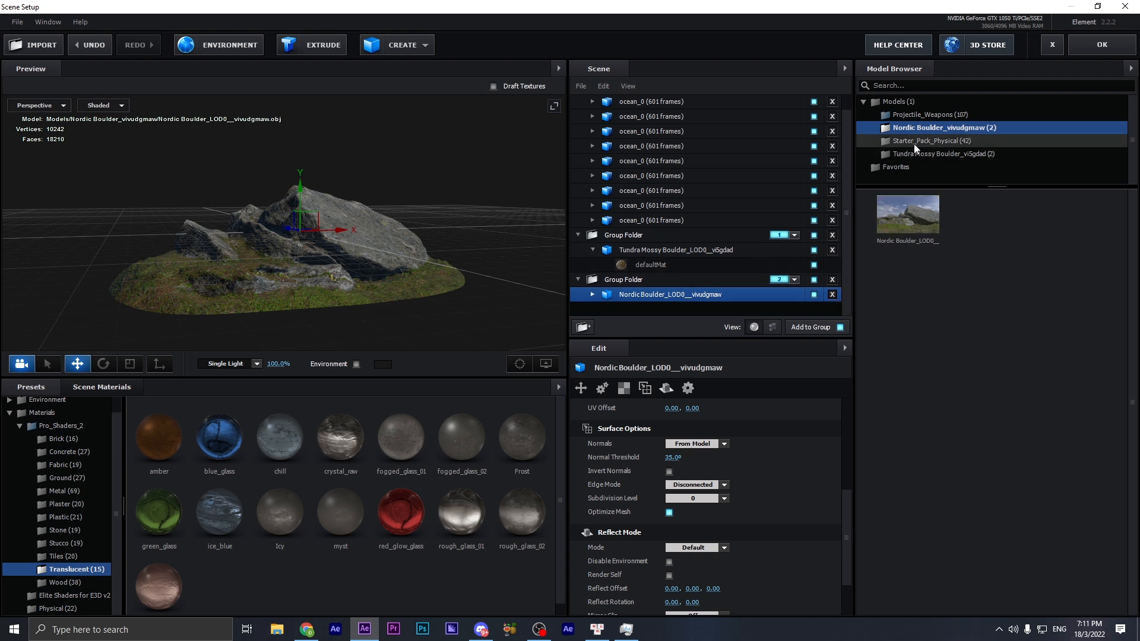
- Import the KeyOfEpicnessPart2 model into the scene with the import preferences as offered
{"action": "left_click", "coordinate": [901, 102]}
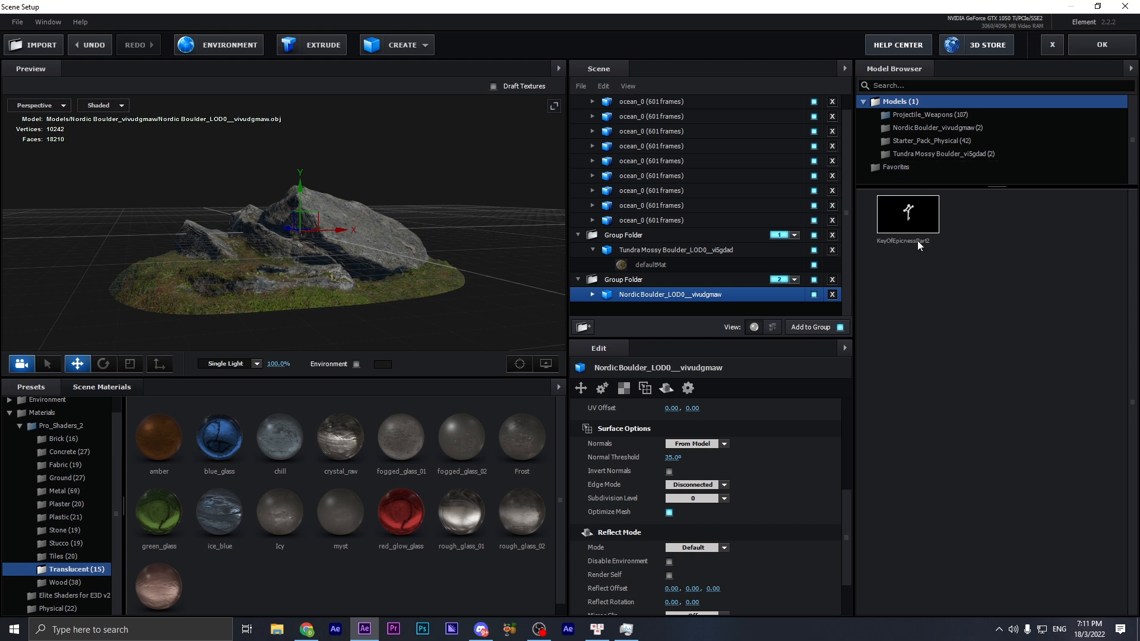
{"action": "double_click", "coordinate": [890, 226]}
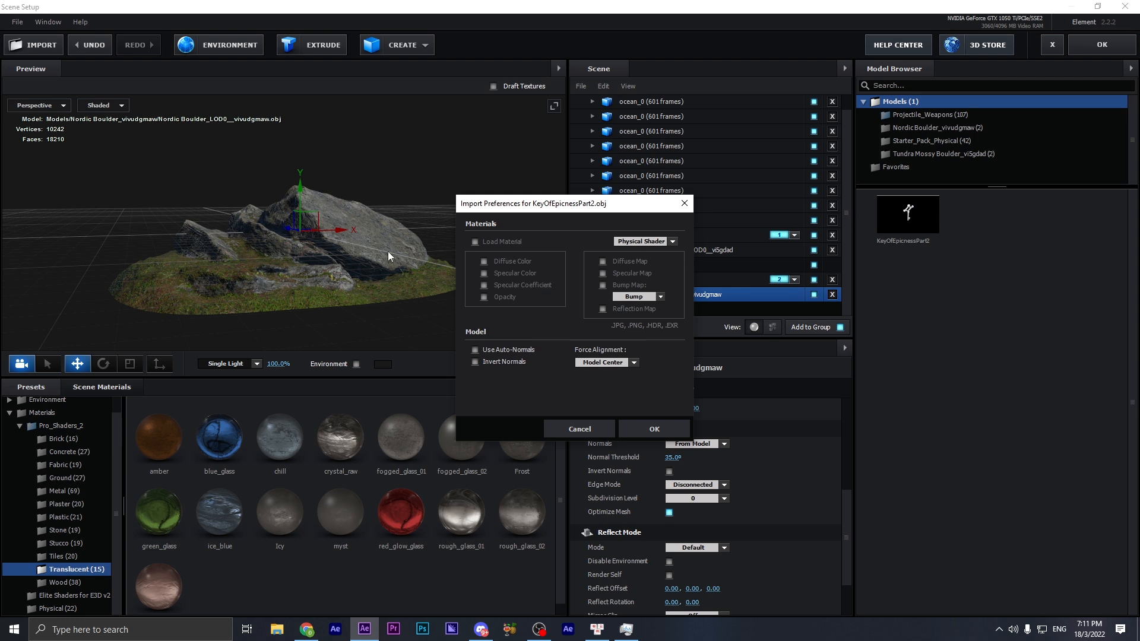
{"action": "left_click", "coordinate": [666, 428]}
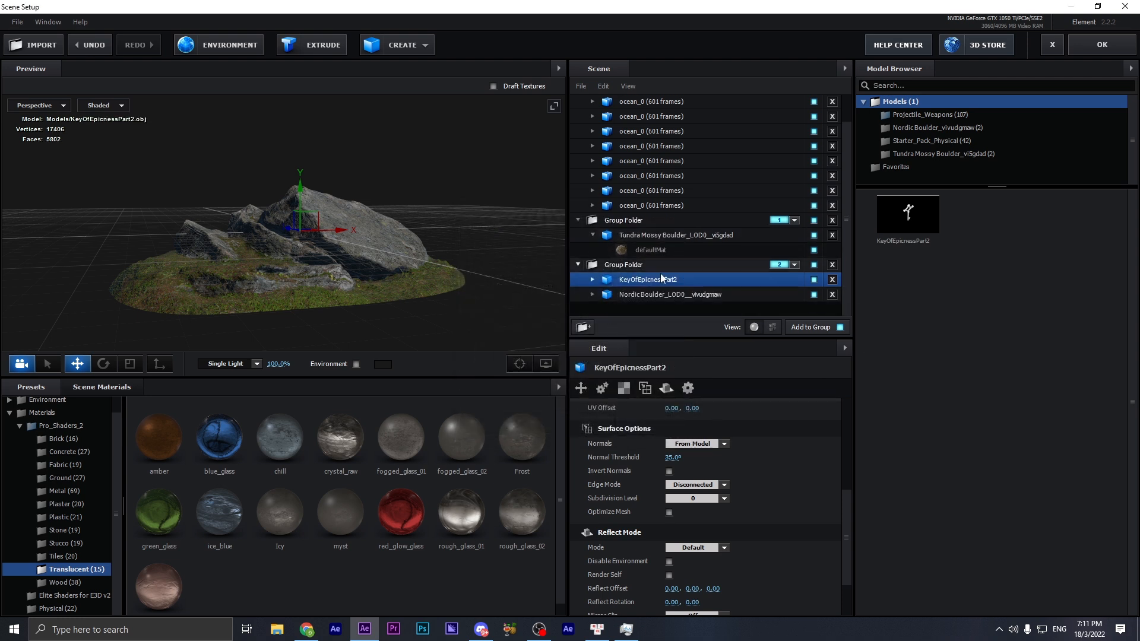
- Move KeyOfEpicnessPart2 out of the Nordic Boulder's folder into its own group folder and assign it to group 3
{"action": "left_click_drag", "start_coordinate": [658, 287], "coordinate": [582, 326]}
{"action": "left_click", "coordinate": [781, 295]}
{"action": "left_click", "coordinate": [812, 312]}
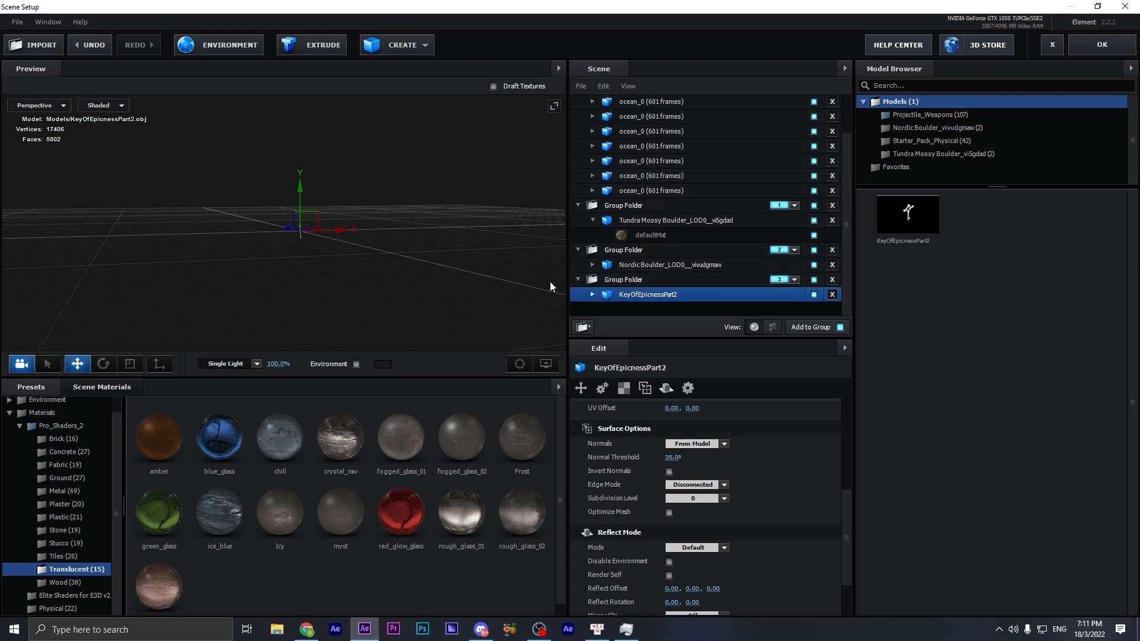
{"action": "left_click_drag", "start_coordinate": [394, 212], "coordinate": [412, 223]}
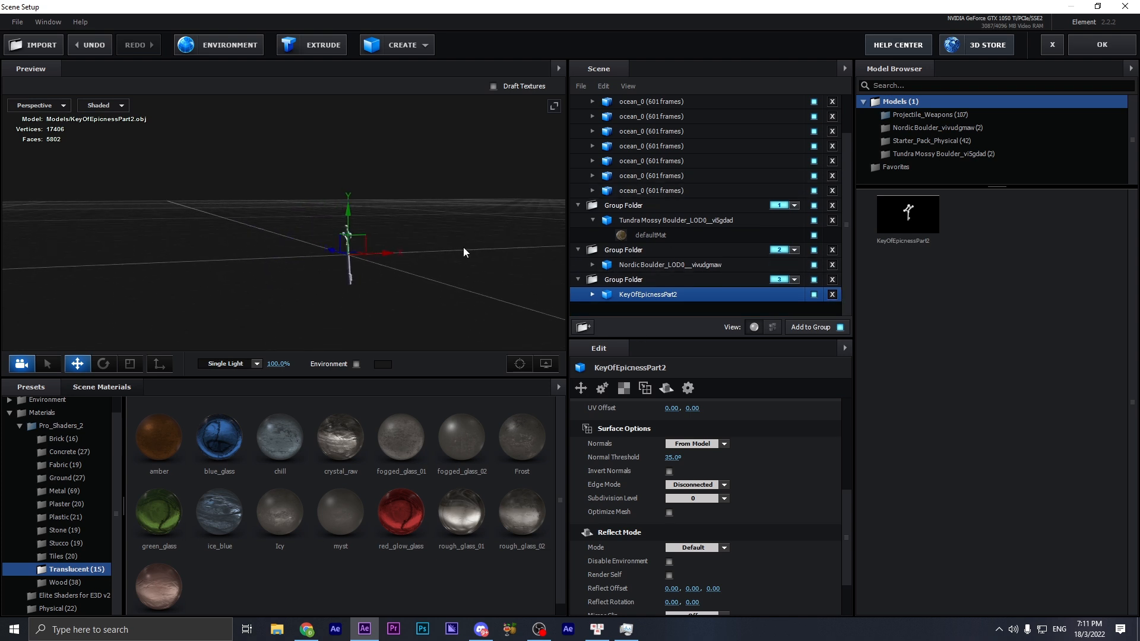
- Enable Normalize Size for the KeyOfEpicnessPart2 model
{"action": "scroll", "coordinate": [710, 439], "scroll_direction": "up", "scroll_amount": 1}
{"action": "scroll", "coordinate": [713, 445], "scroll_direction": "up", "scroll_amount": 4}
{"action": "left_click", "coordinate": [669, 450]}
{"action": "scroll", "coordinate": [423, 259], "scroll_direction": "down", "scroll_amount": 5}
{"action": "left_click_drag", "start_coordinate": [415, 259], "coordinate": [351, 171]}
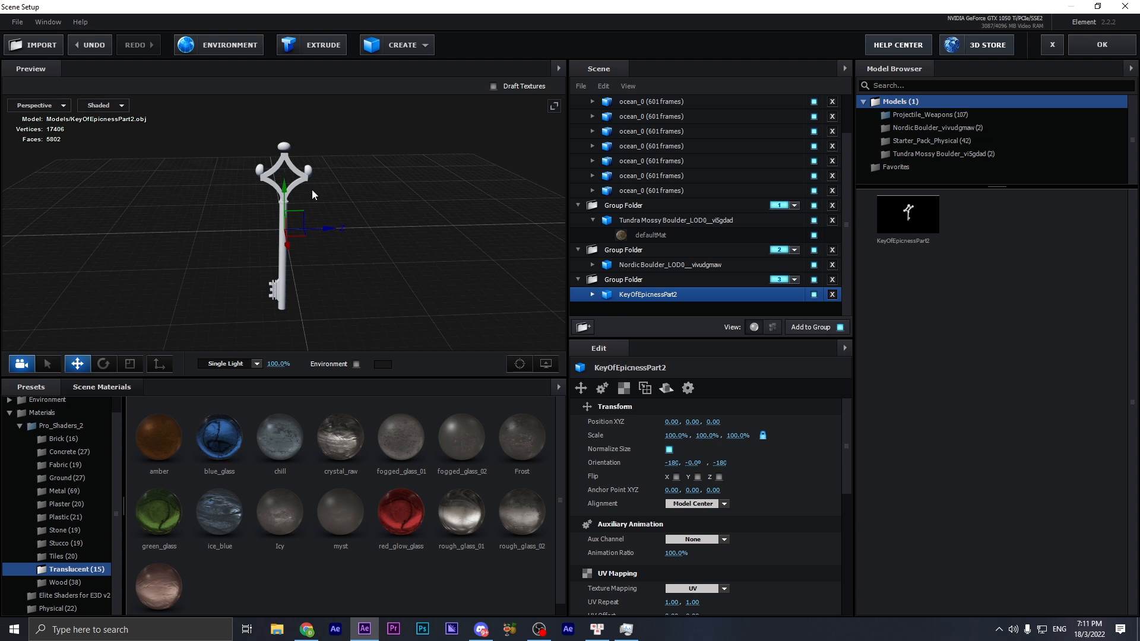
{"action": "scroll", "coordinate": [301, 229], "scroll_direction": "up", "scroll_amount": 8}
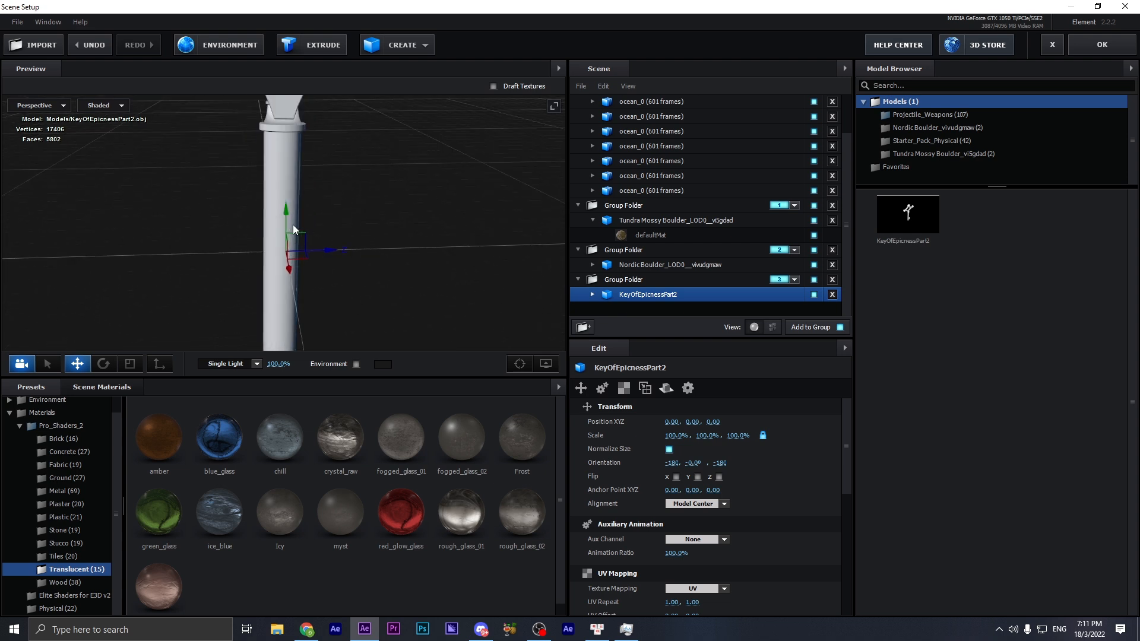
{"action": "scroll", "coordinate": [294, 230], "scroll_direction": "down", "scroll_amount": 3}
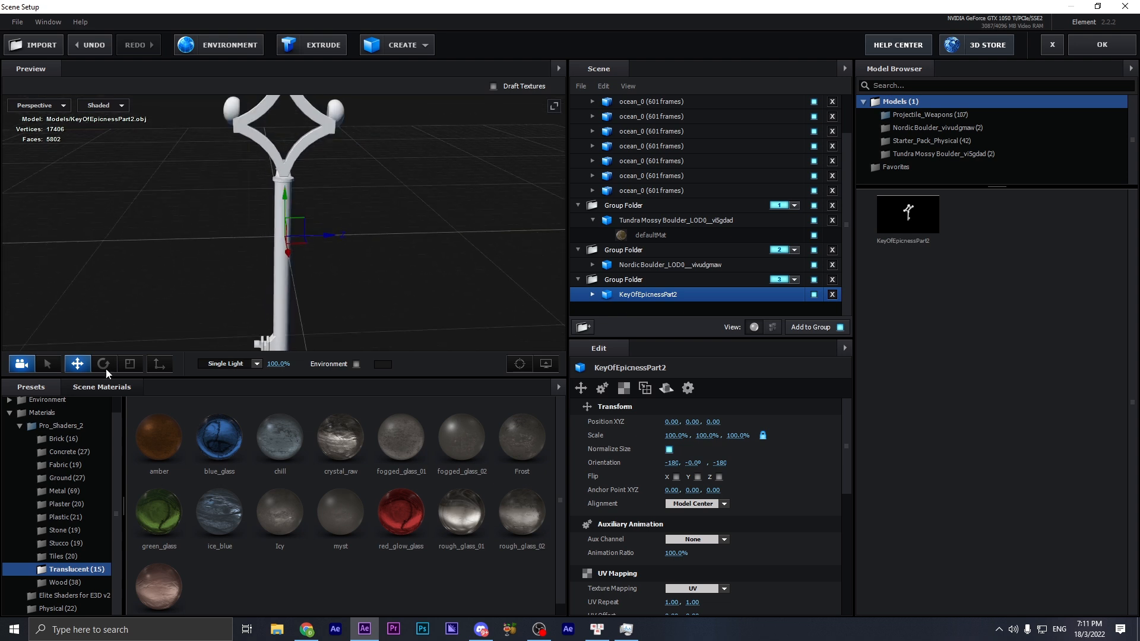
- Apply the clean gold metal material from the Pro_Shaders_2 Metal presets to the key model
{"action": "left_click", "coordinate": [46, 426]}
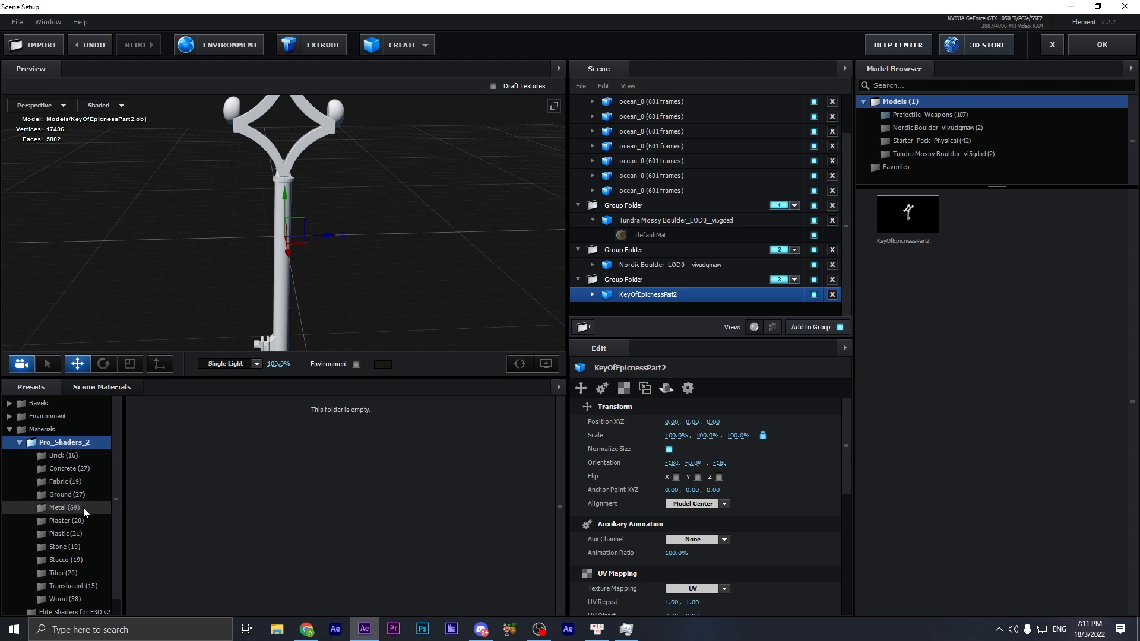
{"action": "left_click", "coordinate": [65, 508]}
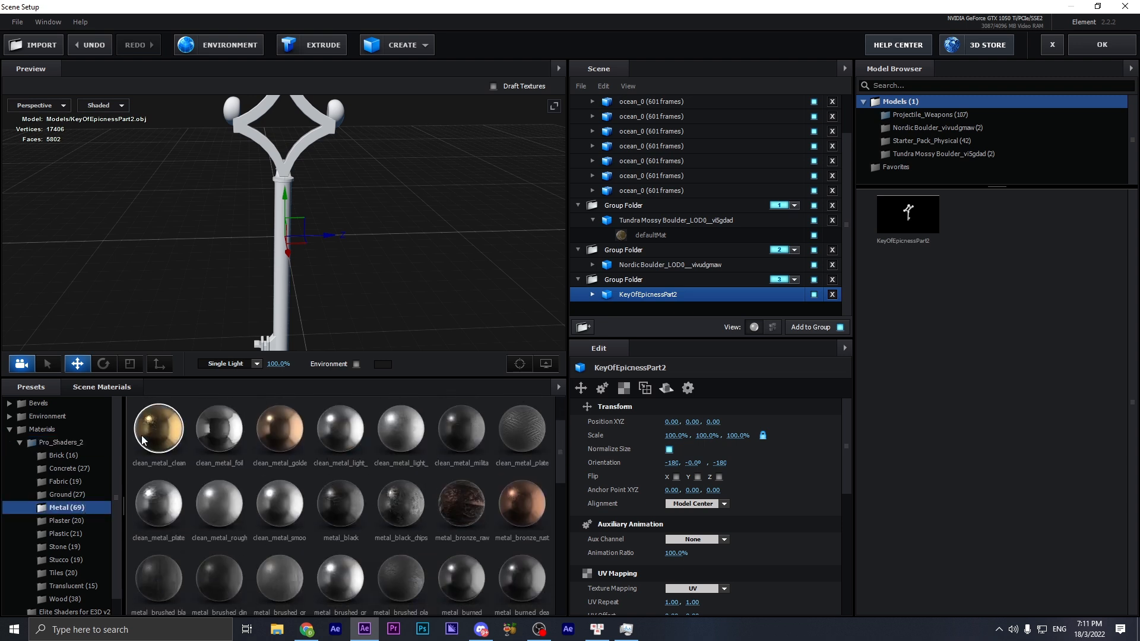
{"action": "left_click", "coordinate": [157, 430]}
{"action": "scroll", "coordinate": [368, 307], "scroll_direction": "up", "scroll_amount": 2}
{"action": "scroll", "coordinate": [369, 307], "scroll_direction": "up", "scroll_amount": 1}
{"action": "scroll", "coordinate": [369, 307], "scroll_direction": "down", "scroll_amount": 3}
{"action": "scroll", "coordinate": [369, 307], "scroll_direction": "up", "scroll_amount": 1}
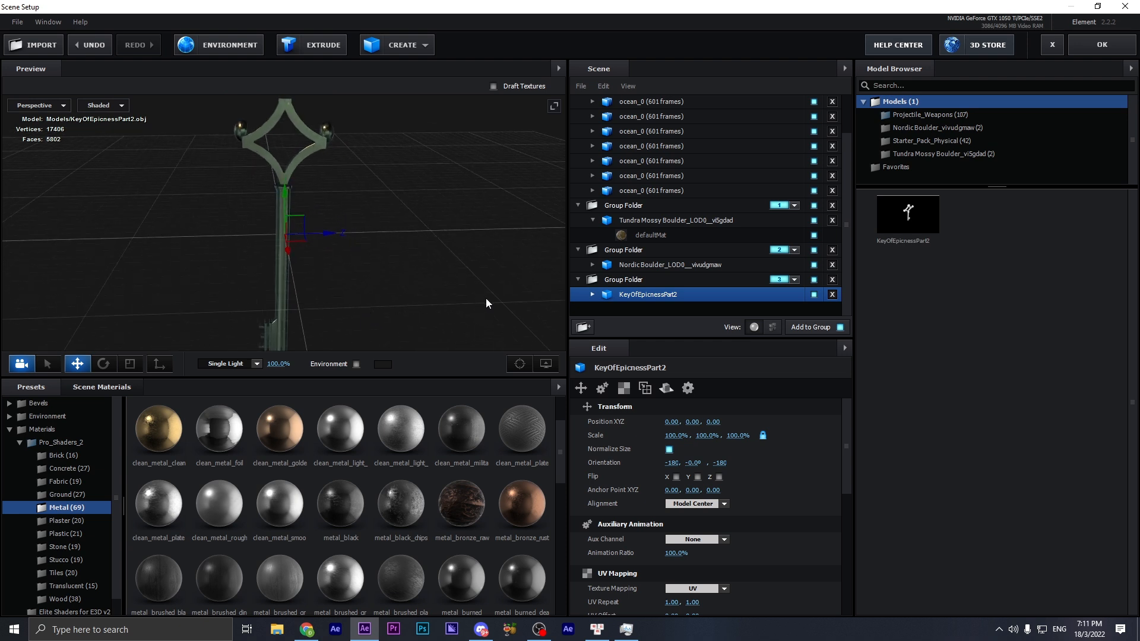
- Set the refraction intensity of the key's clean_metal_clean_gold material to 100%
{"action": "left_click", "coordinate": [591, 295]}
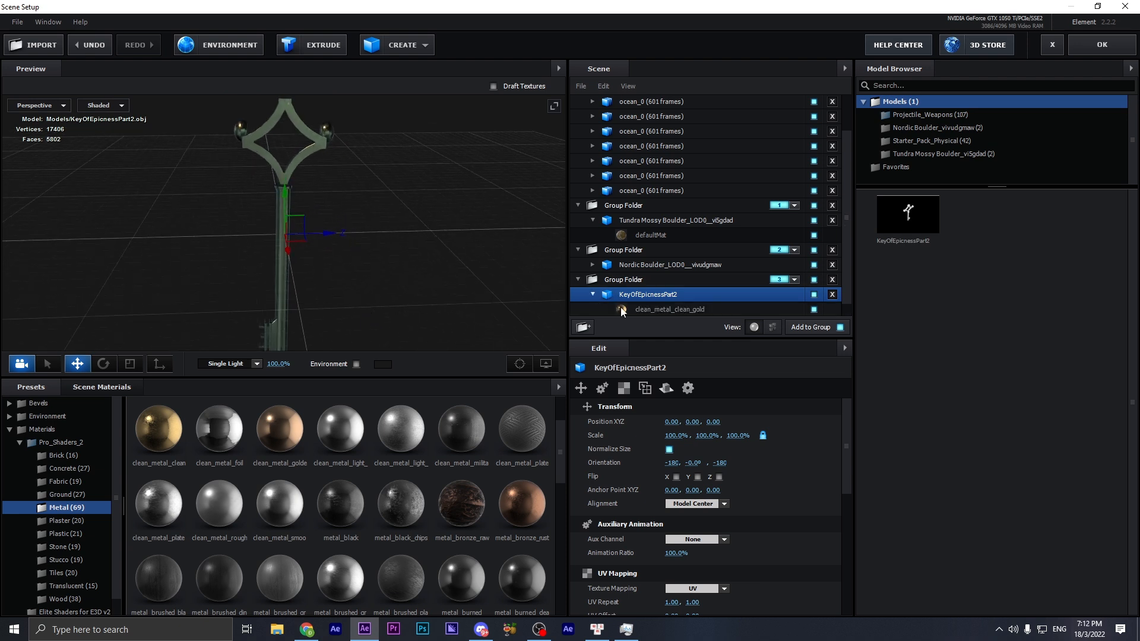
{"action": "left_click", "coordinate": [621, 309]}
{"action": "scroll", "coordinate": [661, 222], "scroll_direction": "down", "scroll_amount": 1}
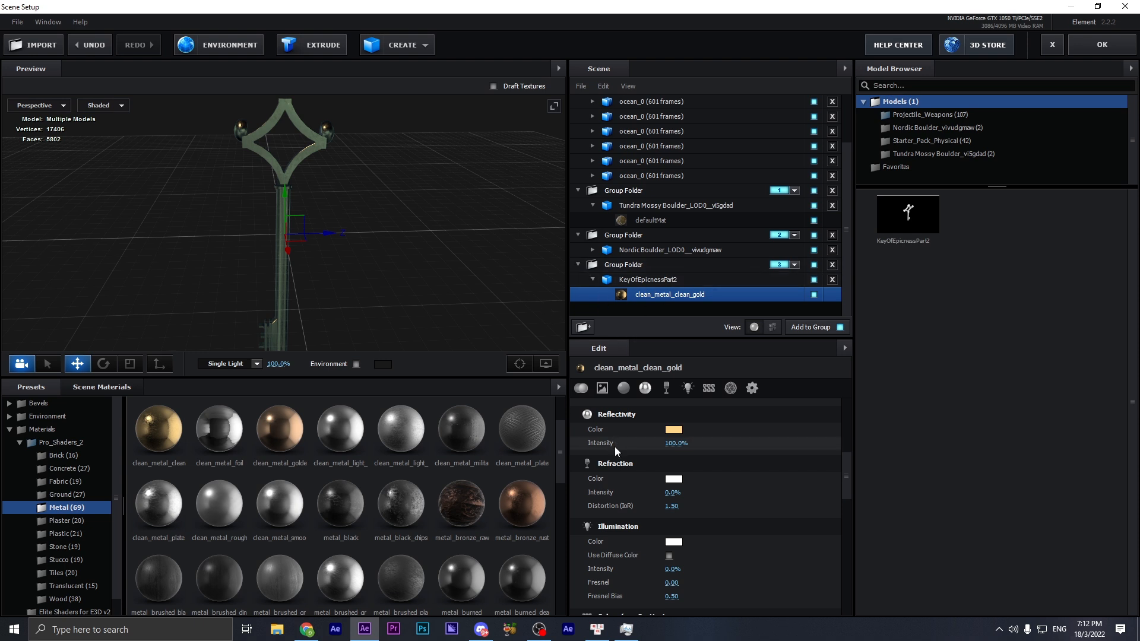
{"action": "left_click_drag", "start_coordinate": [674, 492], "coordinate": [827, 483]}
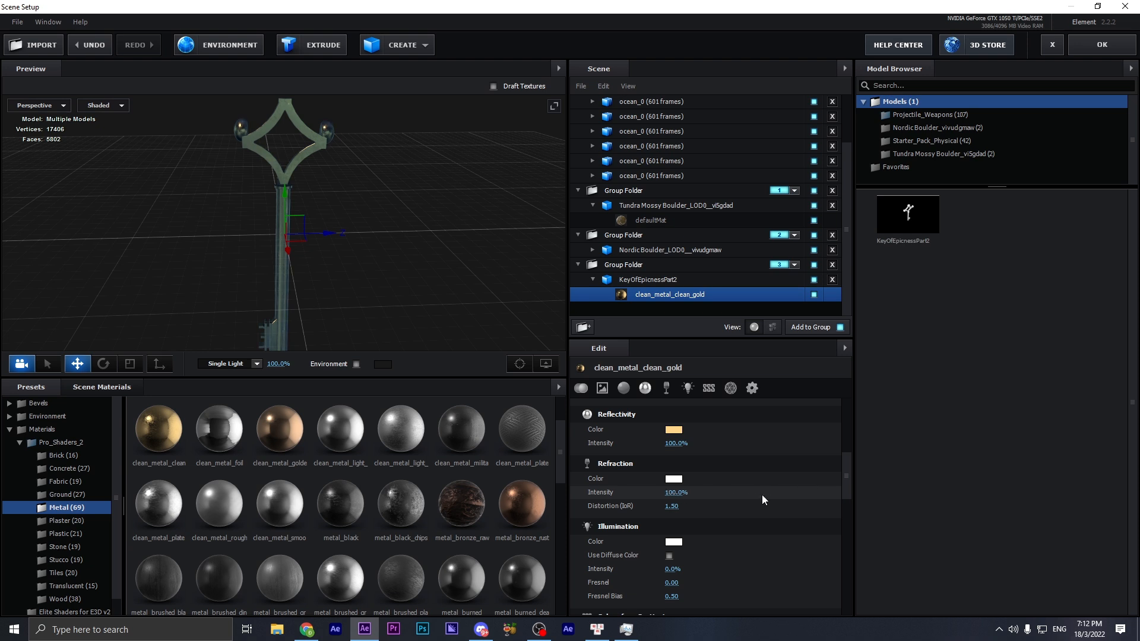
- Set the gold material's refraction color to light orange FFC560
{"action": "left_click", "coordinate": [676, 482]}
{"action": "left_click_drag", "start_coordinate": [647, 449], "coordinate": [663, 392]}
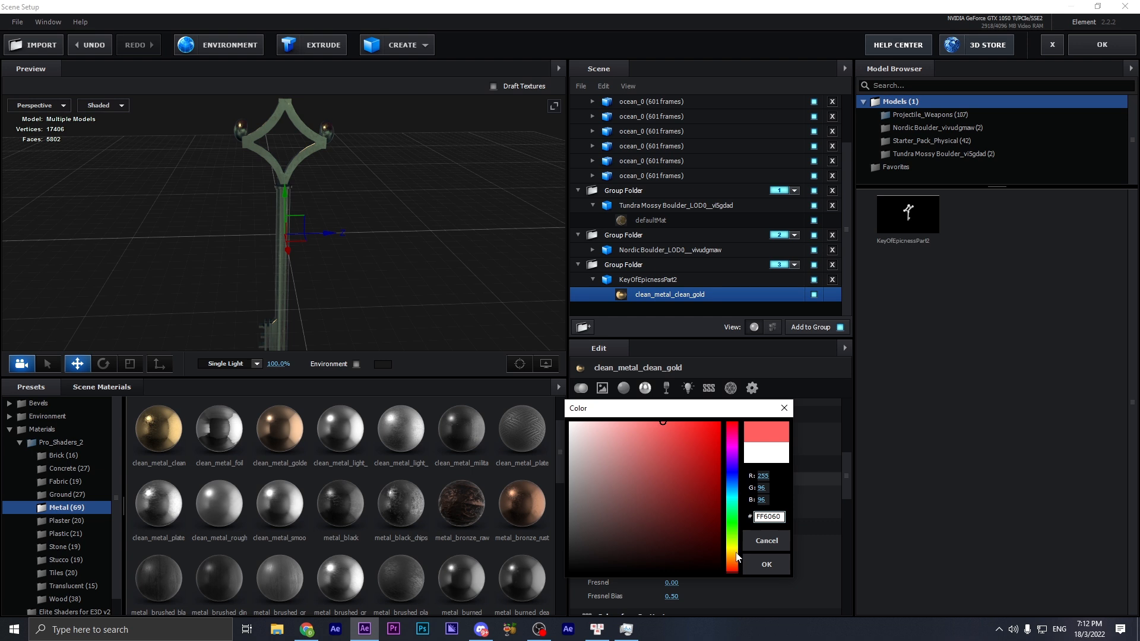
{"action": "left_click", "coordinate": [733, 543]}
{"action": "left_click_drag", "start_coordinate": [732, 553], "coordinate": [733, 559]}
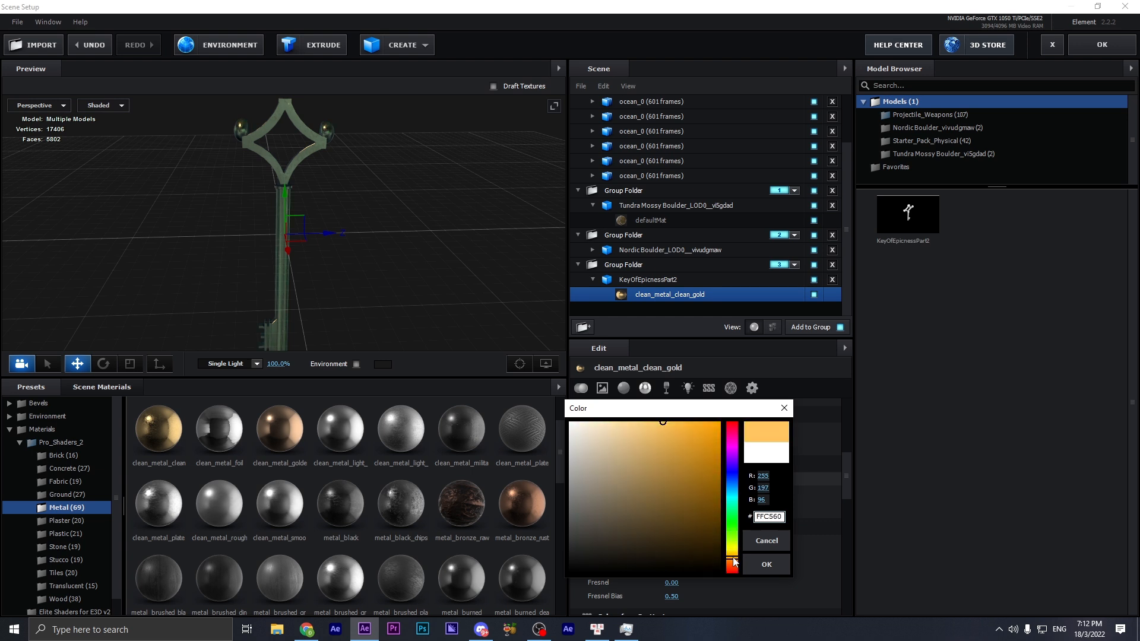
{"action": "left_click", "coordinate": [765, 564]}
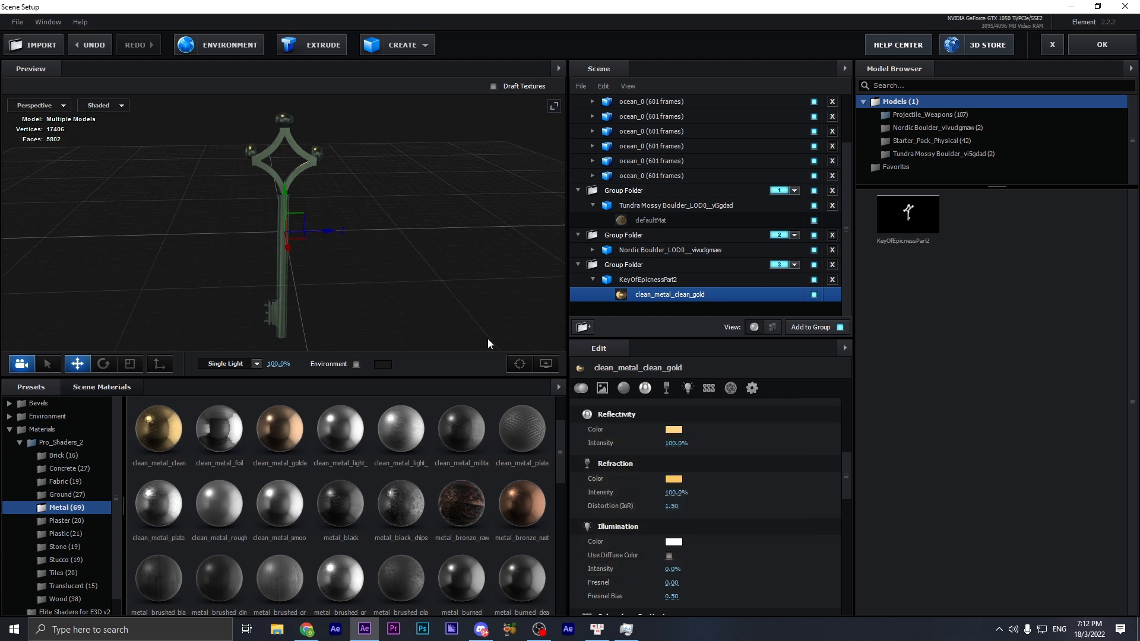
- Look through the gold material's texture, subsurface scattering, wireframe and advanced settings
{"action": "scroll", "coordinate": [728, 504], "scroll_direction": "down", "scroll_amount": 1}
{"action": "scroll", "coordinate": [725, 501], "scroll_direction": "up", "scroll_amount": 10}
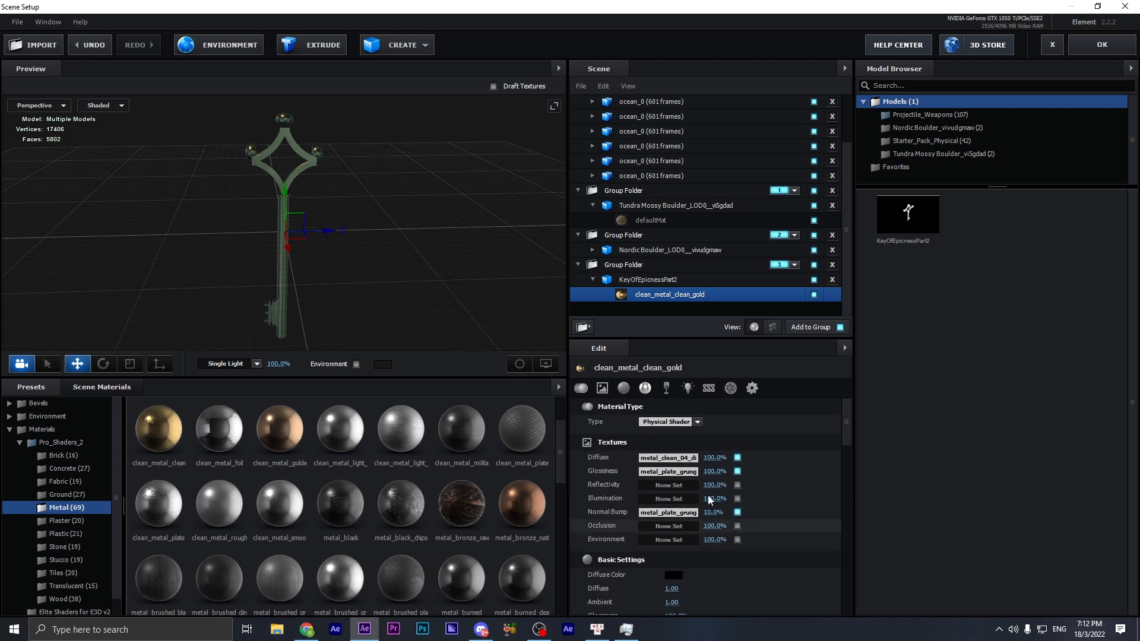
{"action": "left_click", "coordinate": [706, 389]}
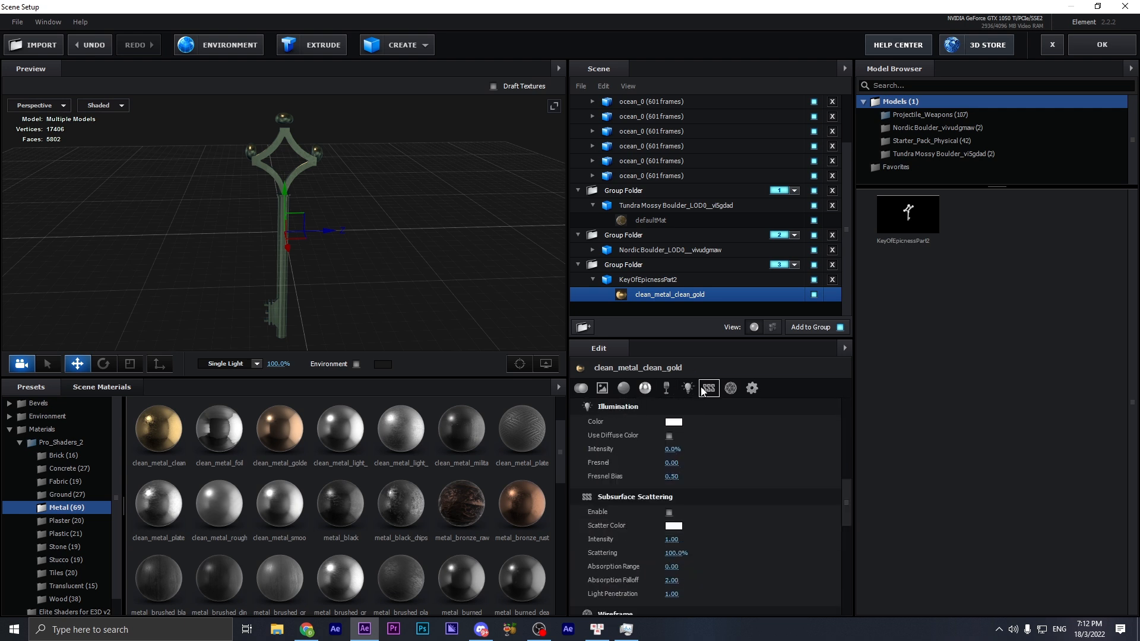
{"action": "left_click", "coordinate": [730, 388]}
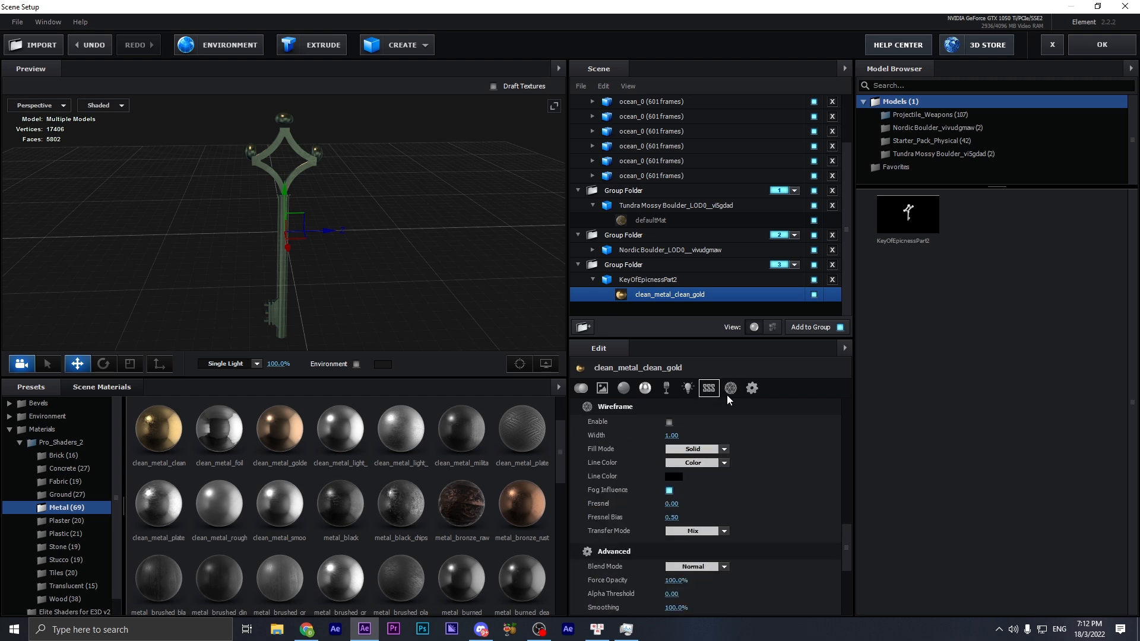
{"action": "scroll", "coordinate": [742, 426], "scroll_direction": "down", "scroll_amount": 3}
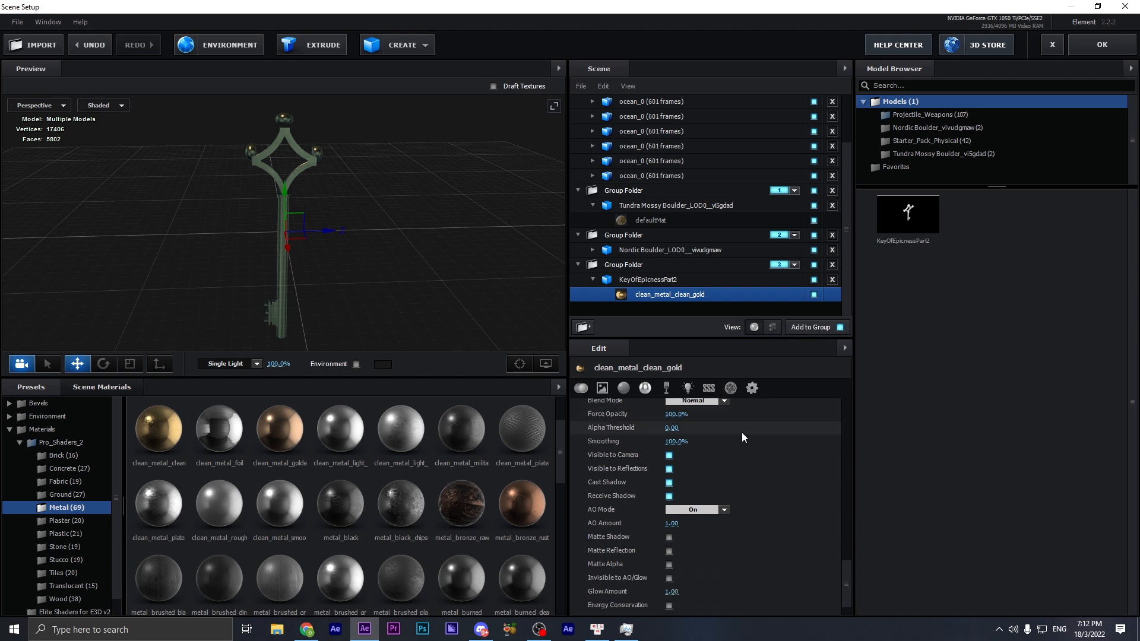
{"action": "scroll", "coordinate": [742, 433], "scroll_direction": "down", "scroll_amount": 1}
{"action": "left_click", "coordinate": [708, 389]}
- Apply the scene setup and fit the composition view up to 100%
{"action": "left_click", "coordinate": [1103, 45]}
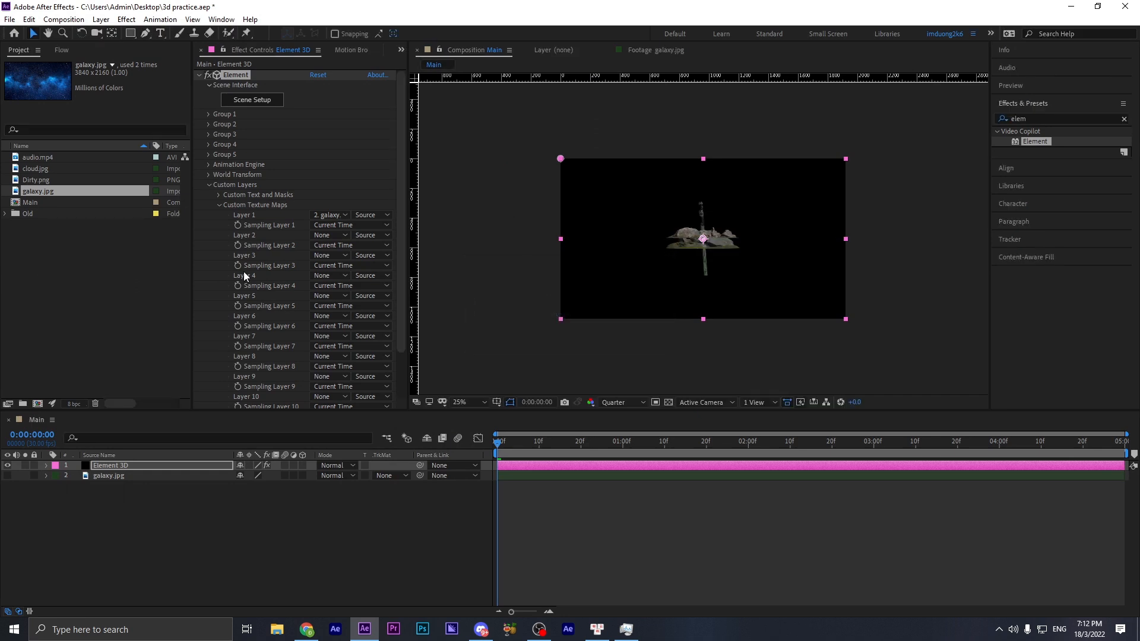
{"action": "left_click", "coordinate": [463, 403]}
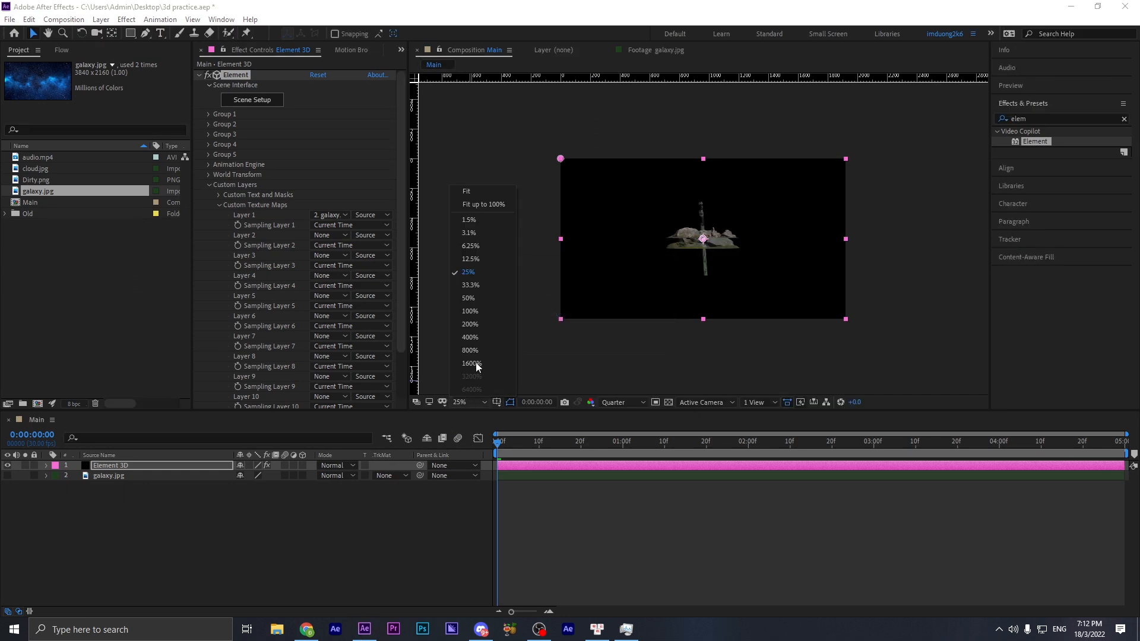
{"action": "left_click", "coordinate": [489, 206]}
{"action": "left_click", "coordinate": [763, 497]}
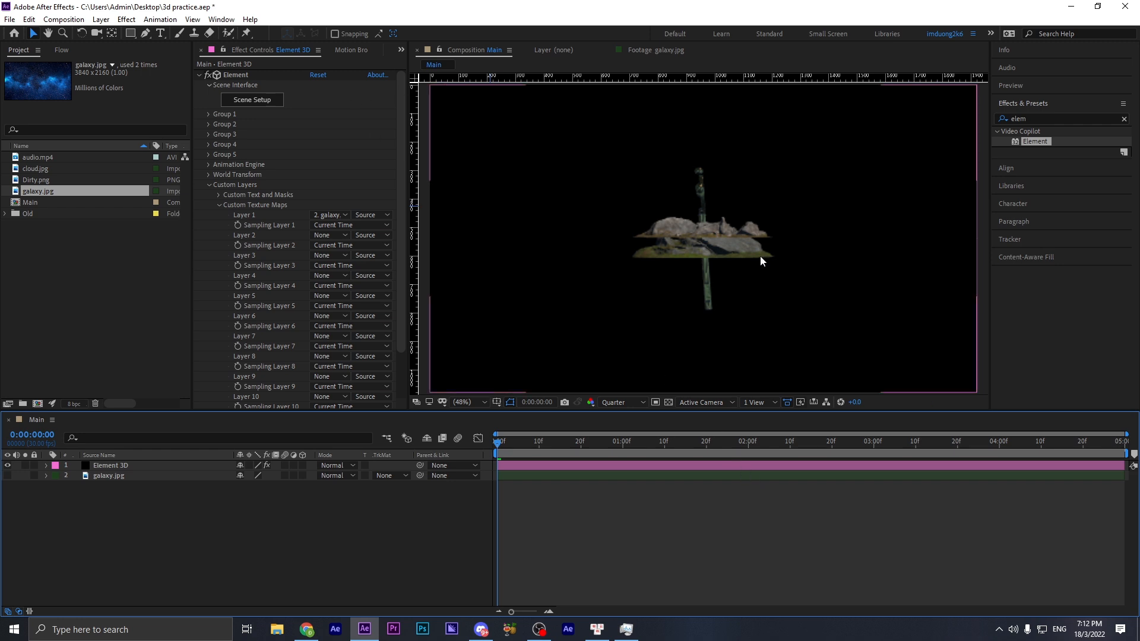
- Collapse the Element effect's custom layers, then reopen the scene setup and collapse the group 1, 2 and 3 folders
{"action": "left_click", "coordinate": [209, 186]}
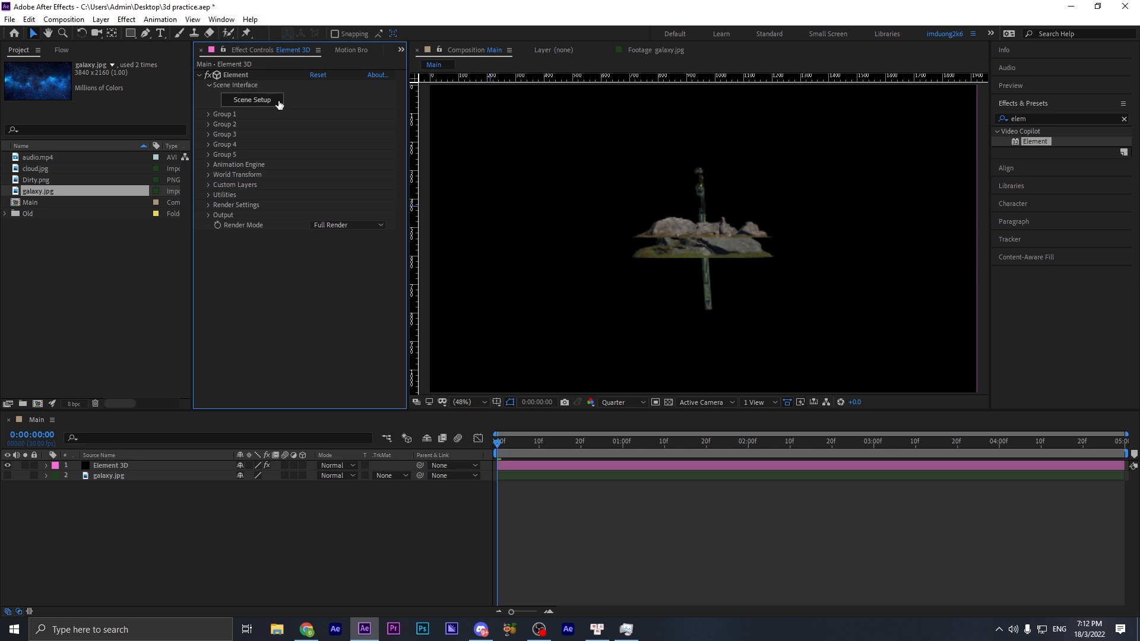
{"action": "left_click", "coordinate": [266, 99]}
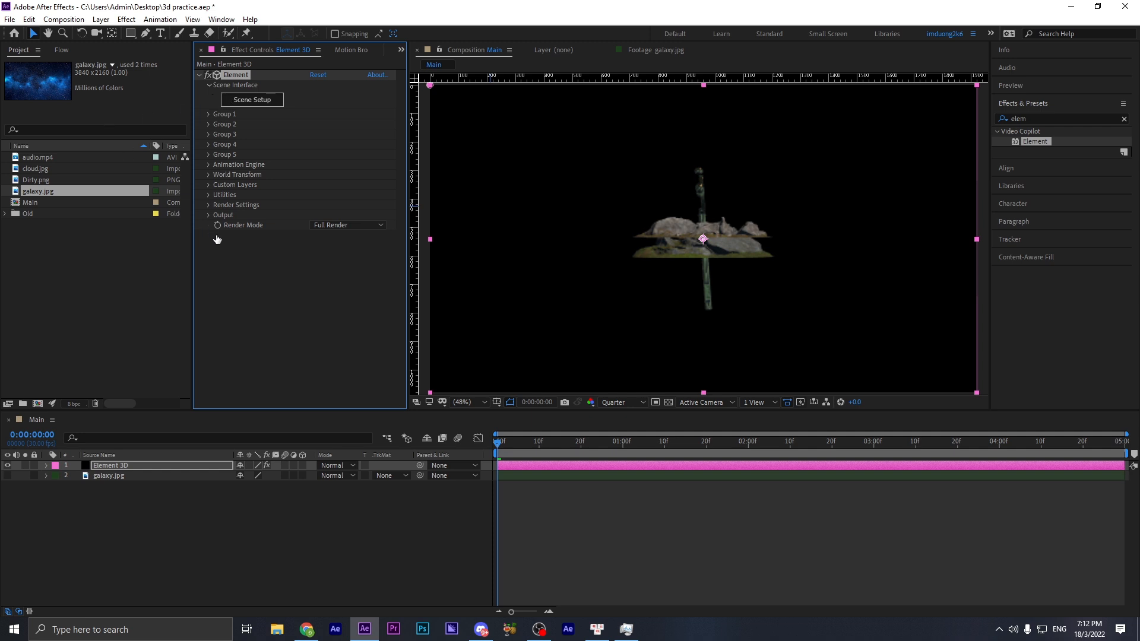
{"action": "scroll", "coordinate": [593, 223], "scroll_direction": "down", "scroll_amount": 3}
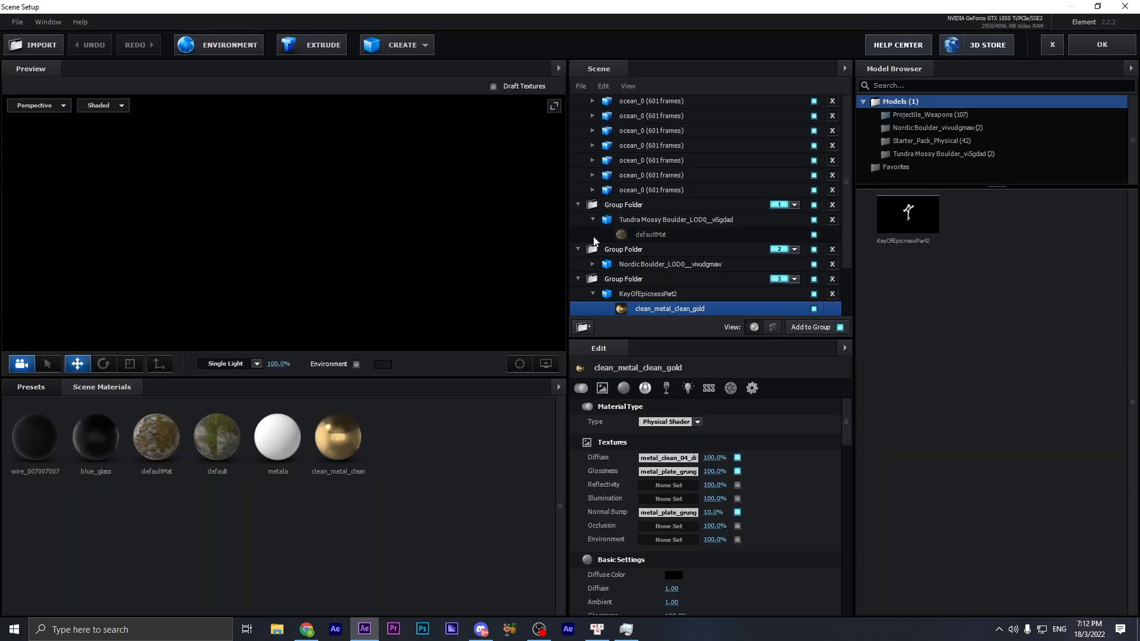
{"action": "left_click", "coordinate": [580, 207]}
{"action": "left_click", "coordinate": [578, 235]}
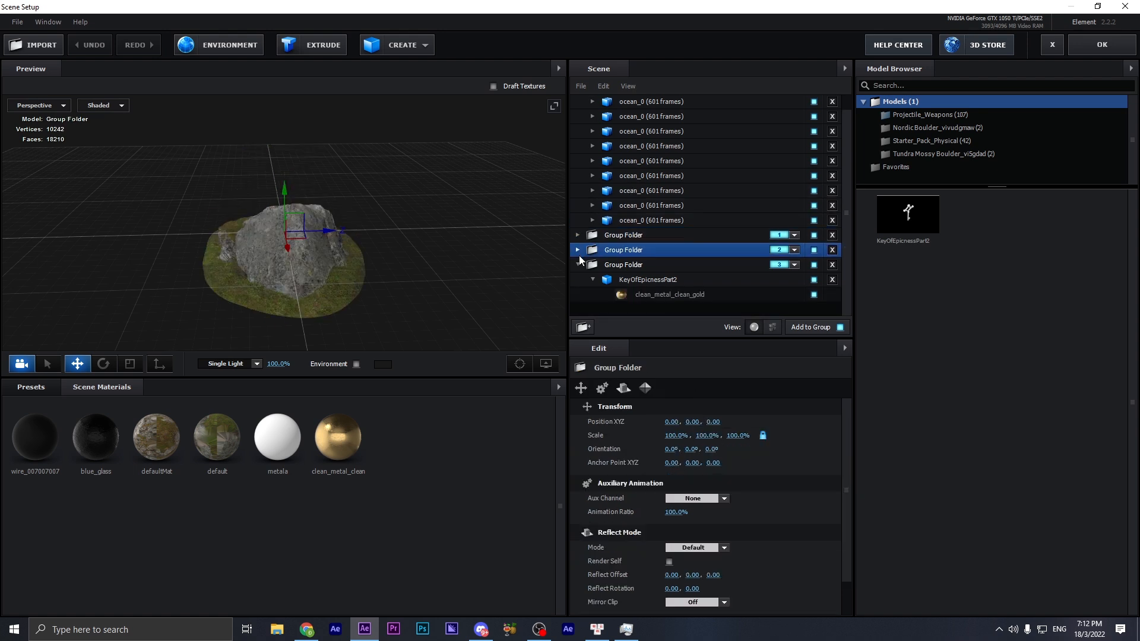
{"action": "left_click", "coordinate": [579, 264]}
- Set the ocean group folder's Reflect Mode to Mirror Surface and make the folder visible in the applied scene
{"action": "left_click", "coordinate": [624, 117]}
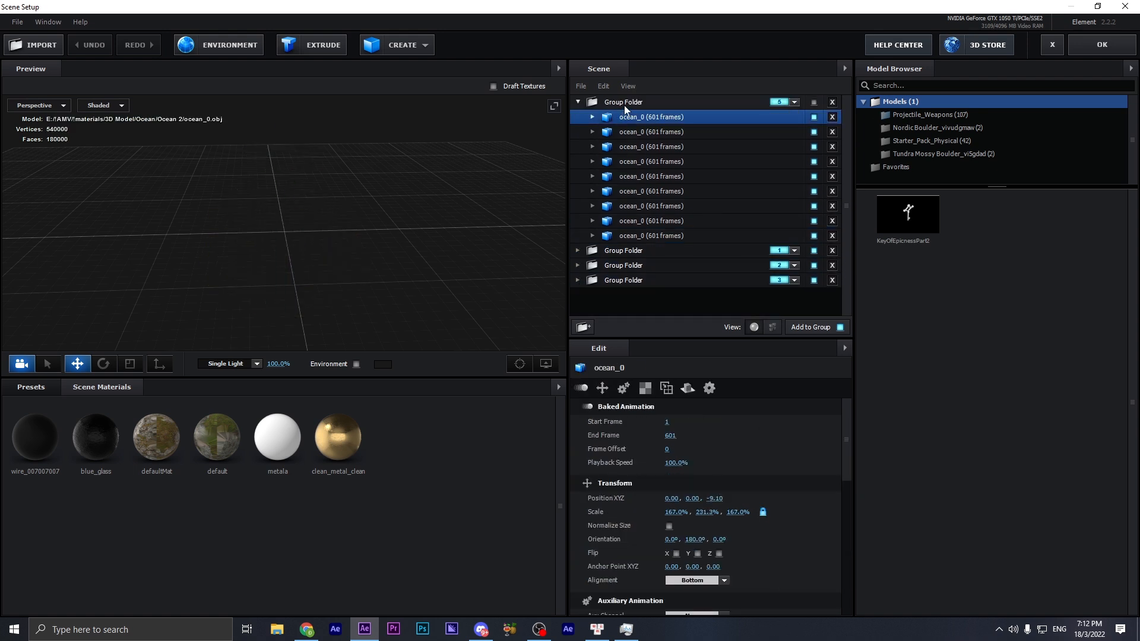
{"action": "left_click", "coordinate": [624, 102]}
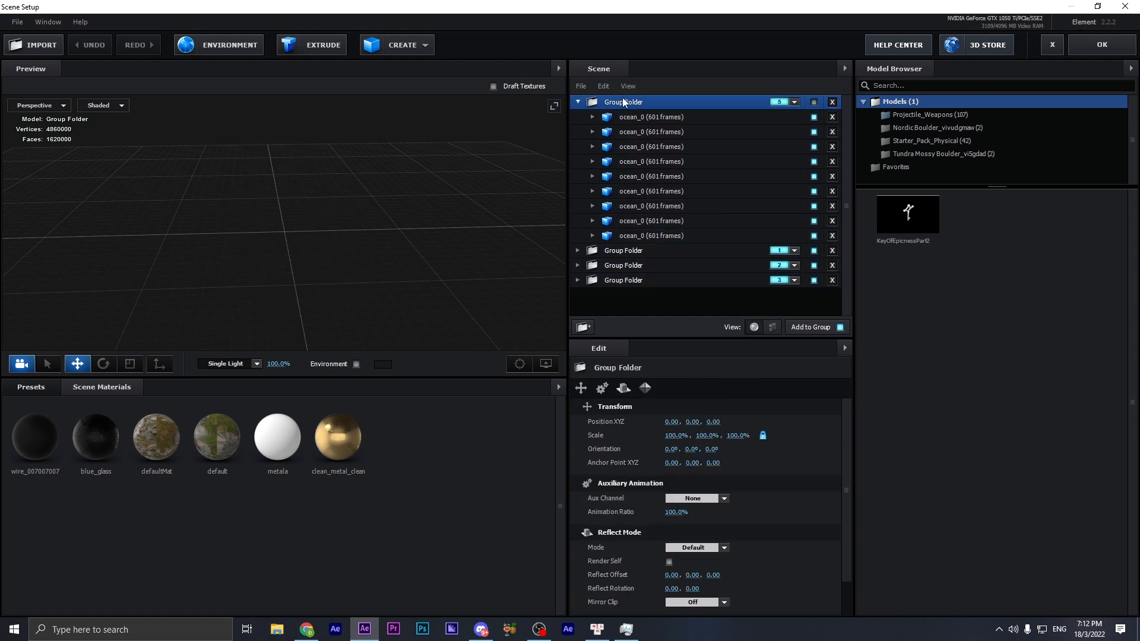
{"action": "left_click", "coordinate": [623, 388]}
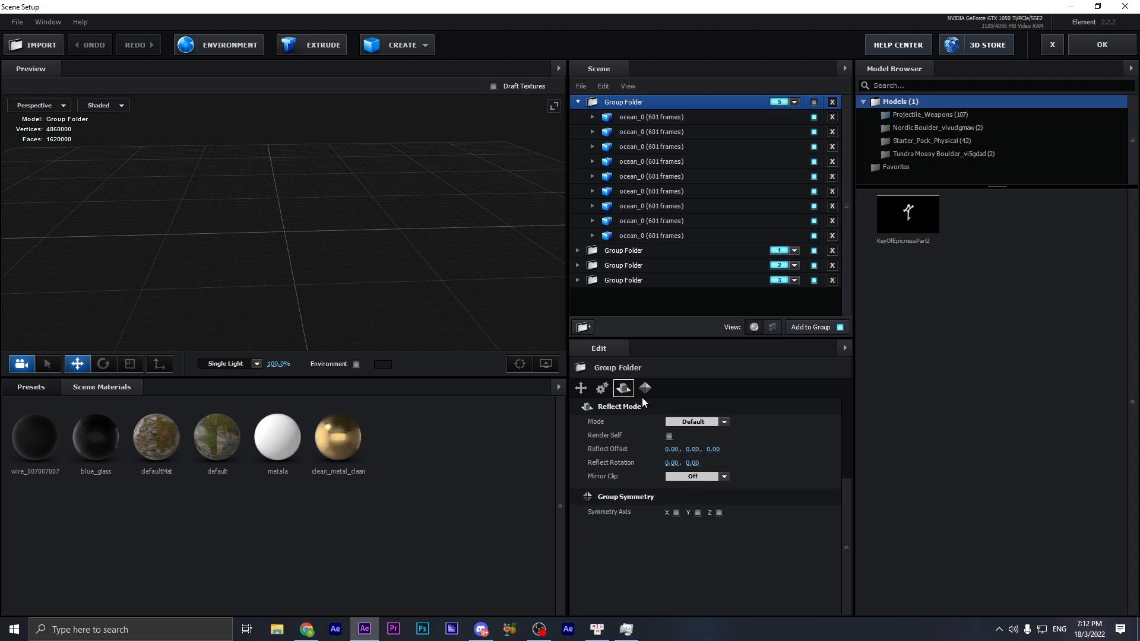
{"action": "left_click", "coordinate": [686, 422]}
{"action": "left_click", "coordinate": [708, 450]}
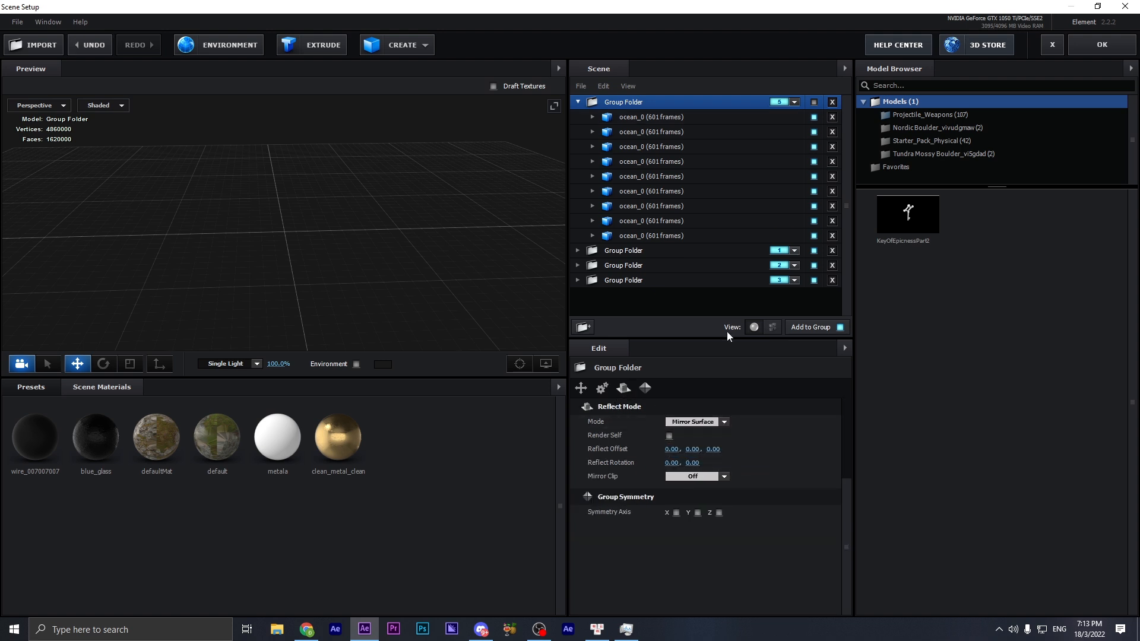
{"action": "left_click", "coordinate": [815, 102]}
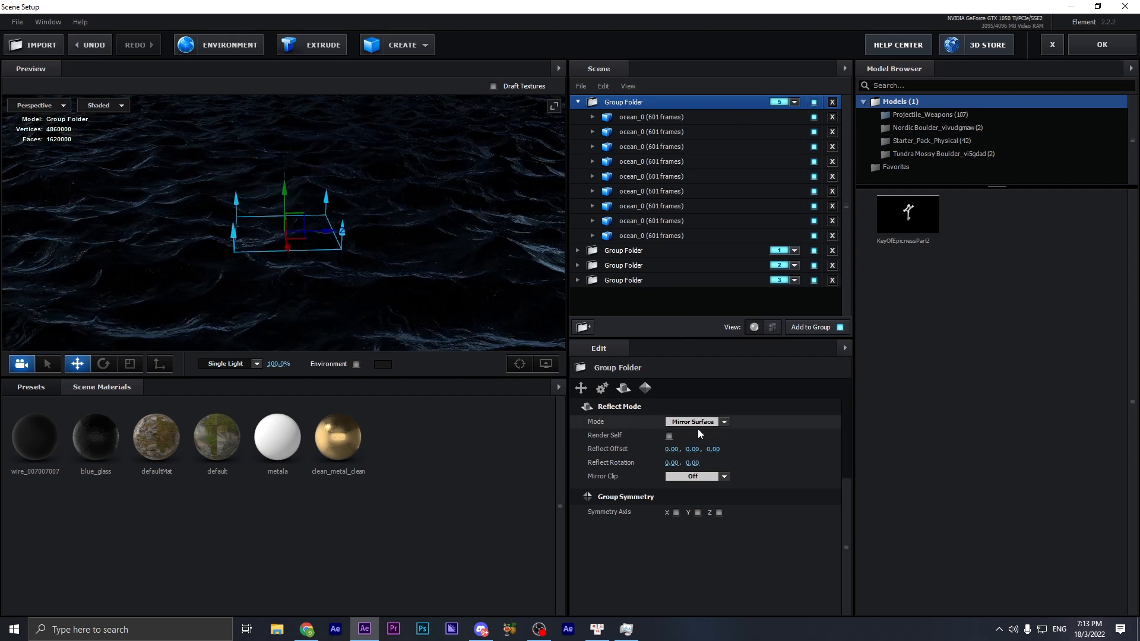
{"action": "left_click", "coordinate": [1096, 51]}
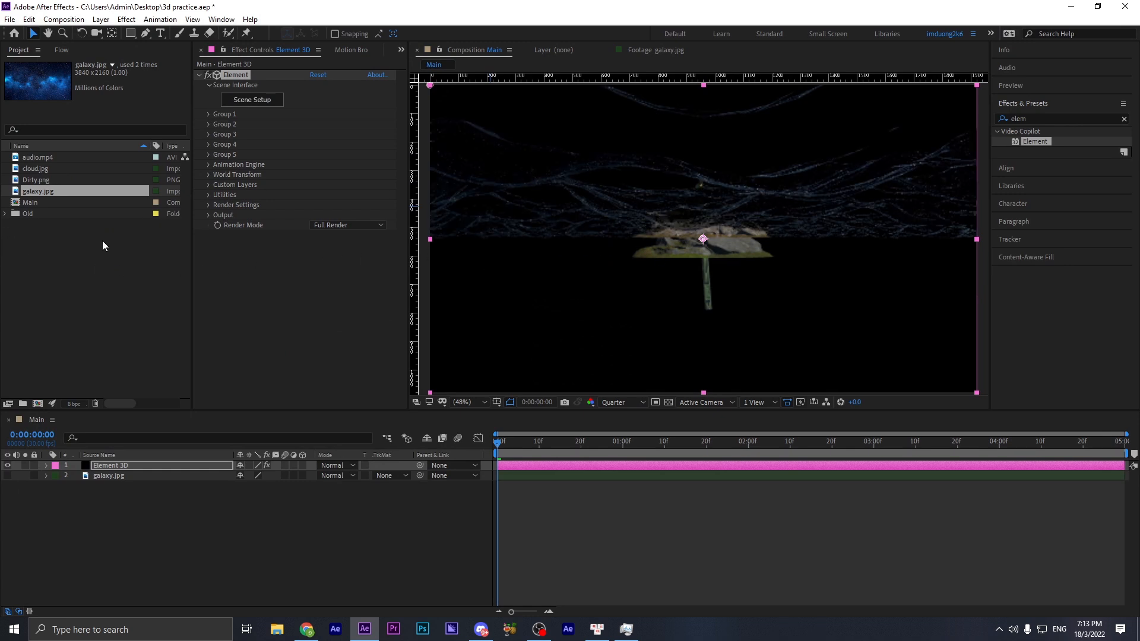
- Add a two-node camera with the 24mm preset above the Element 3D layer
{"action": "left_click", "coordinate": [212, 467]}
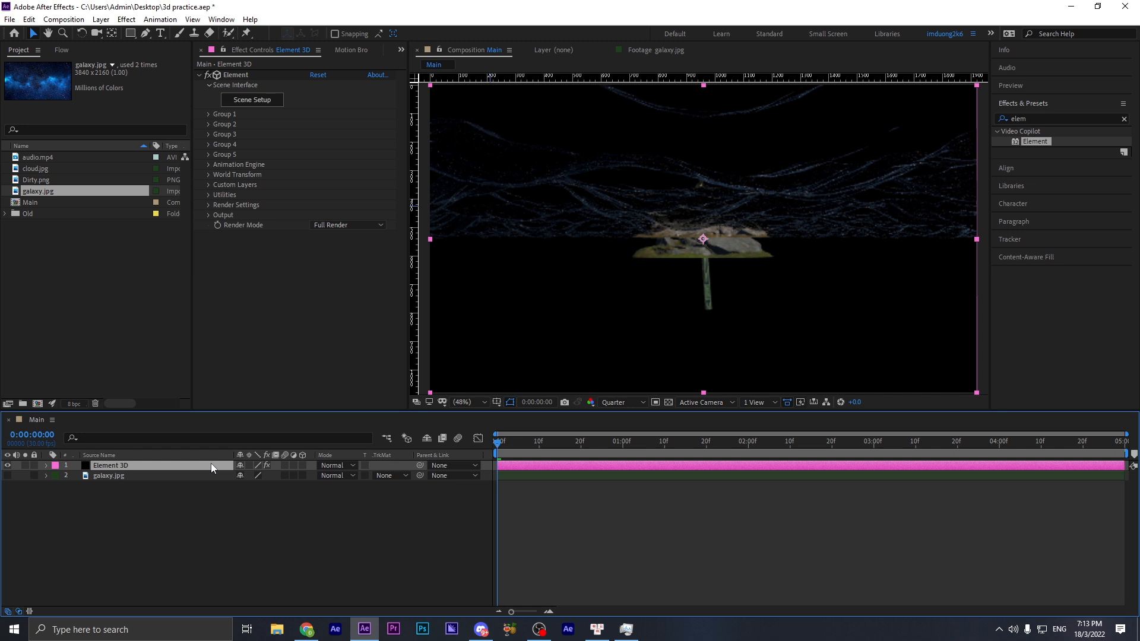
{"action": "key", "text": "ctrl+shift+alt+c"}
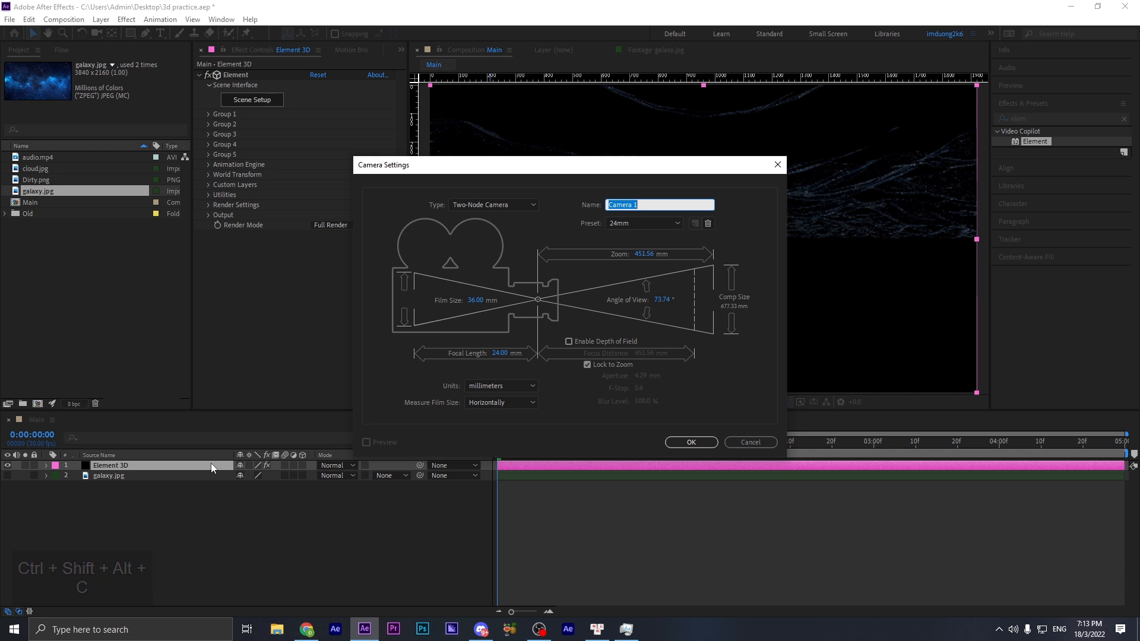
{"action": "key", "text": "Return"}
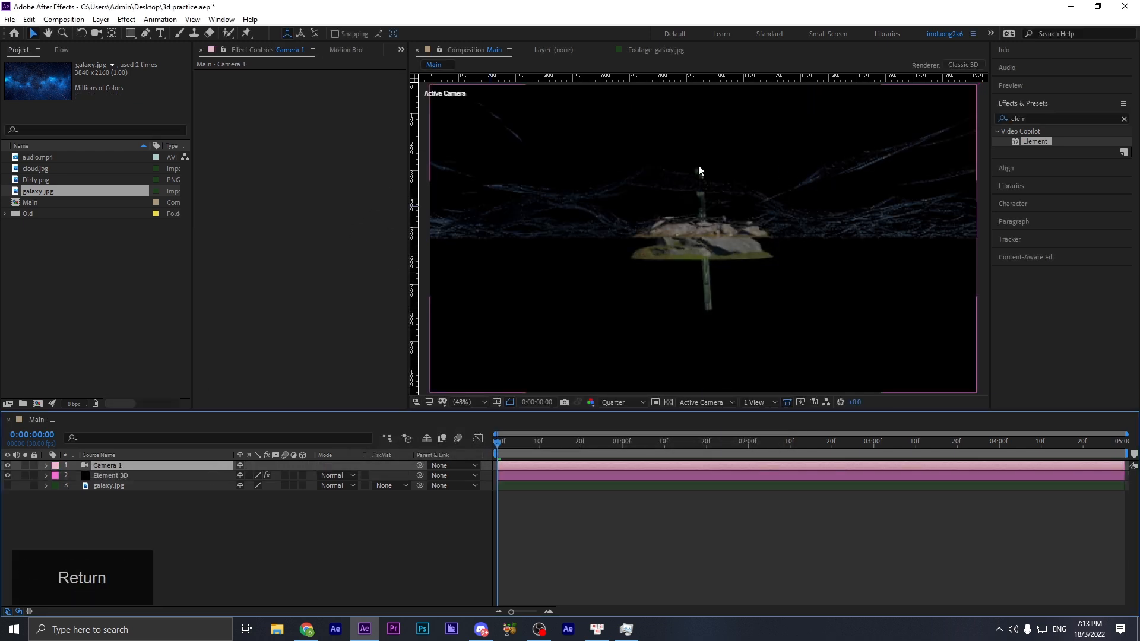
- Reposition Camera 1 so it looks across the ocean surface from just above the water, and return to the Selection tool
{"action": "key", "text": "c"}
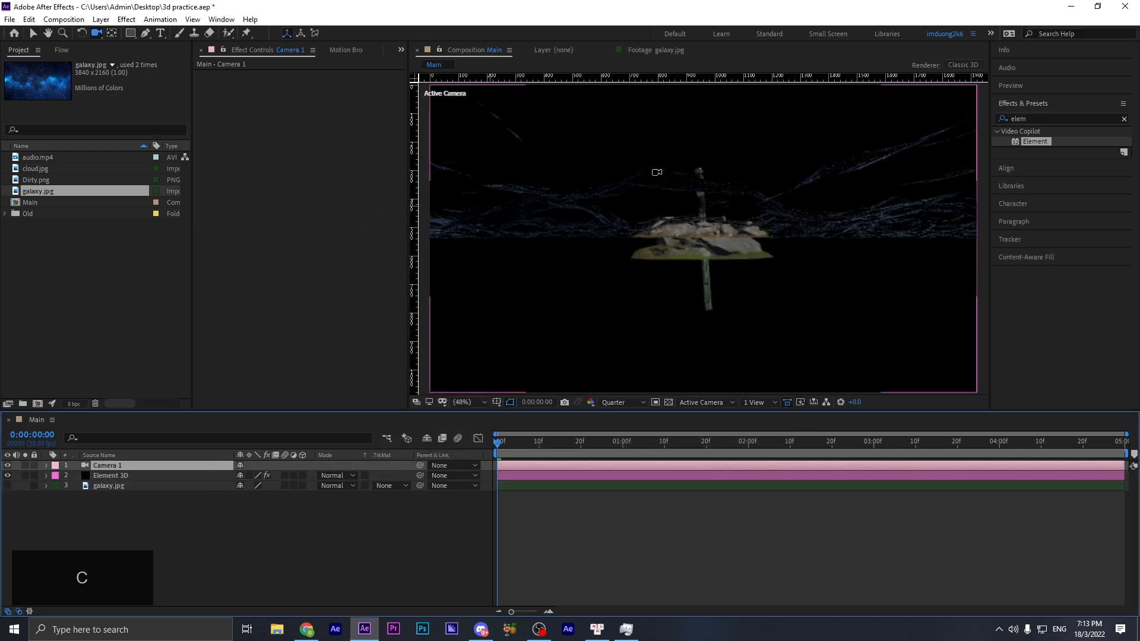
{"action": "key", "text": "c"}
{"action": "left_click_drag", "start_coordinate": [683, 156], "coordinate": [677, 215]}
{"action": "key", "text": "c"}
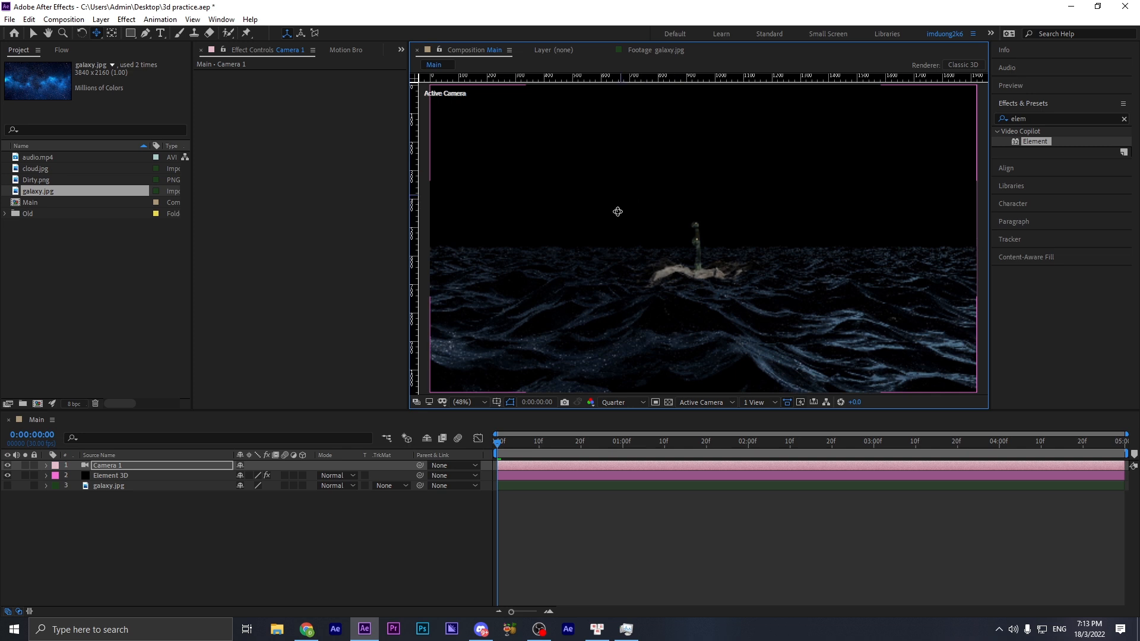
{"action": "key", "text": "c"}
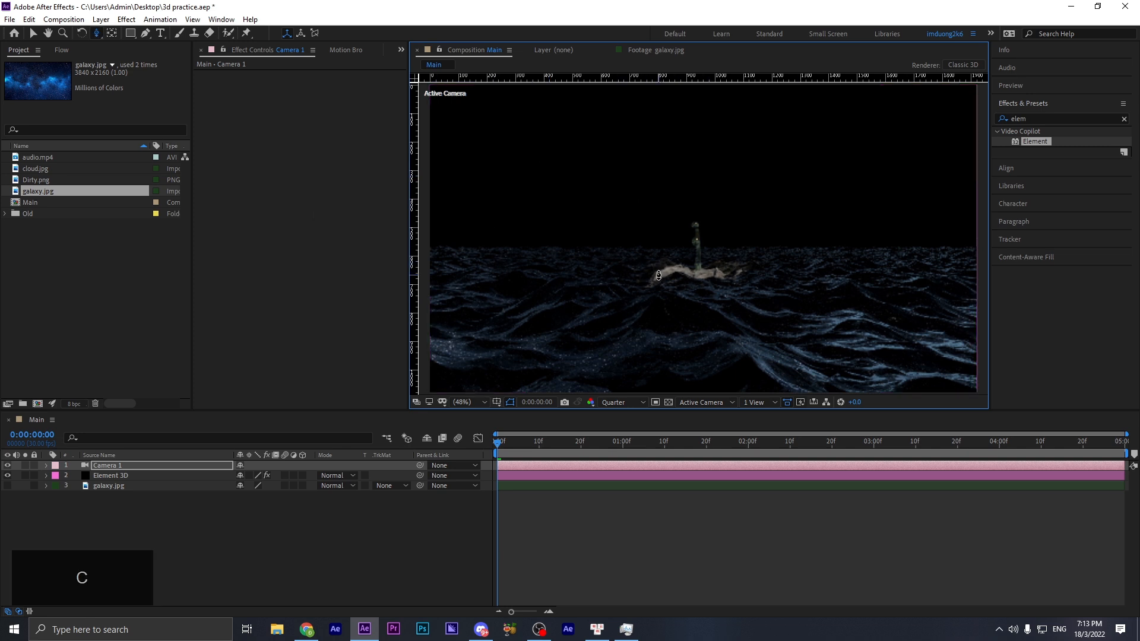
{"action": "left_click", "coordinate": [39, 34]}
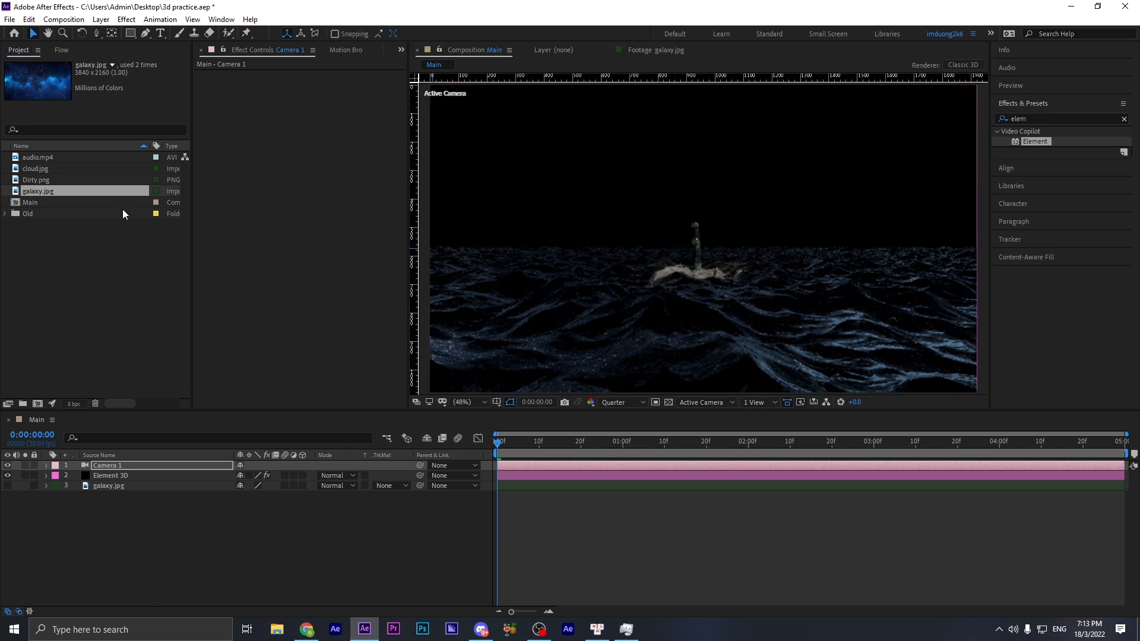
- Disable groups 2 and 3 in the Element 3D layer's effect, leaving only the group 1 boulders and the ocean enabled
{"action": "left_click", "coordinate": [165, 475]}
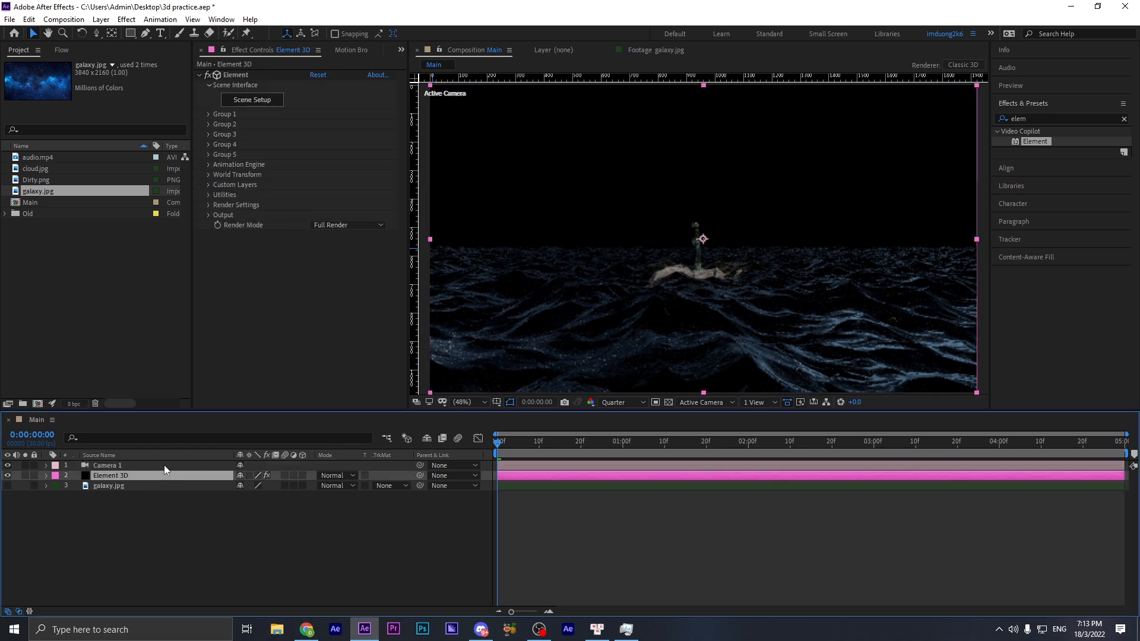
{"action": "left_click", "coordinate": [207, 114]}
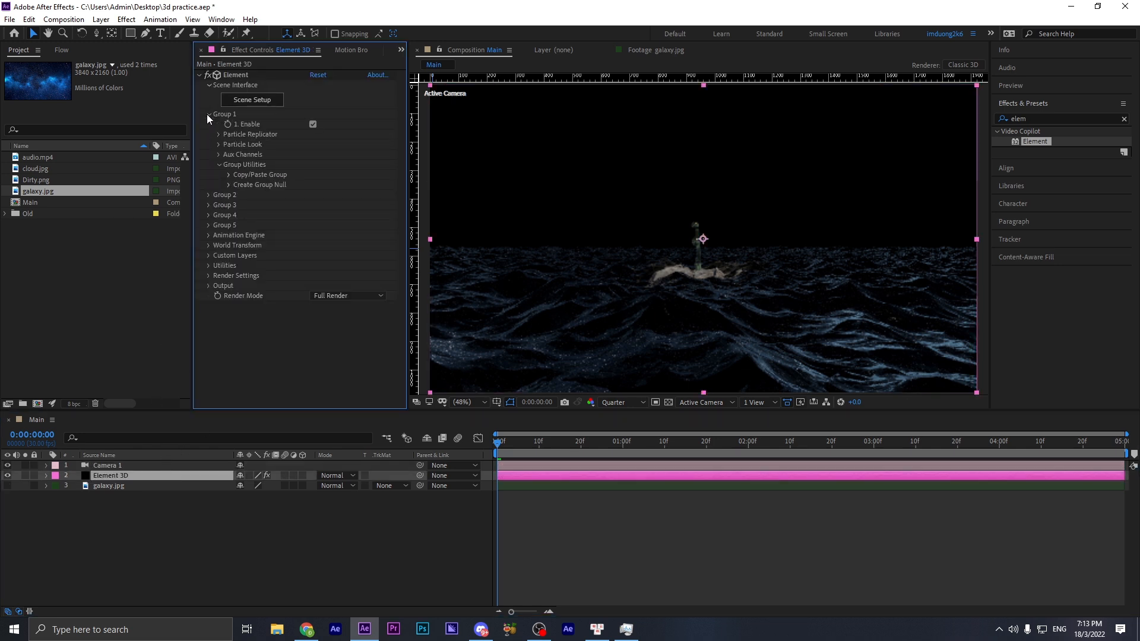
{"action": "left_click", "coordinate": [311, 124]}
{"action": "left_click", "coordinate": [312, 124]}
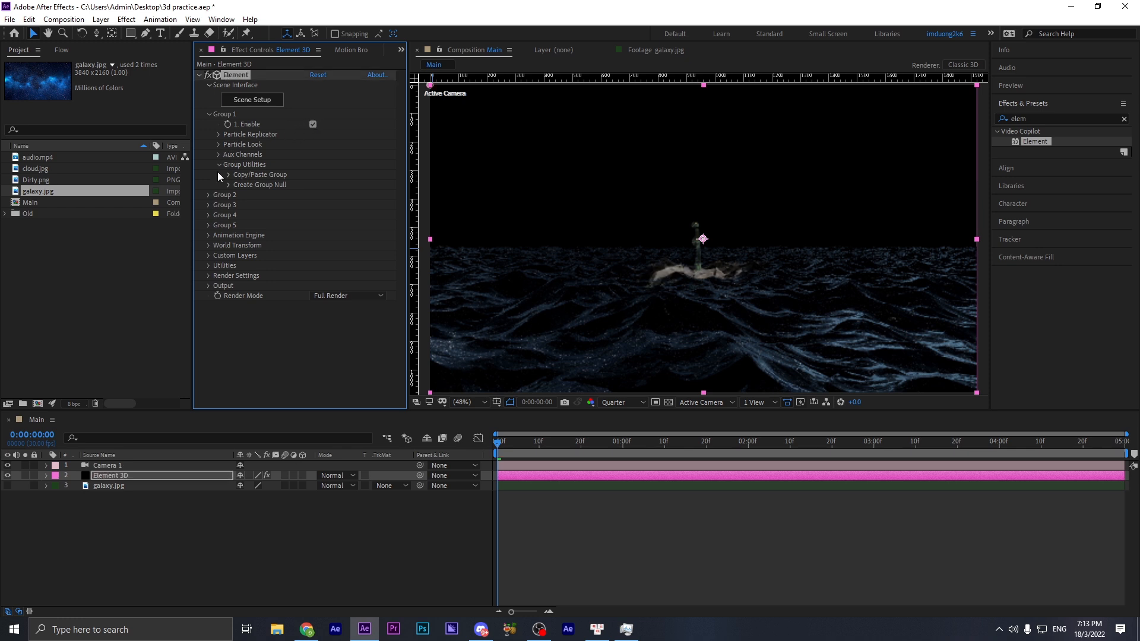
{"action": "left_click", "coordinate": [208, 195]}
{"action": "left_click", "coordinate": [313, 205]}
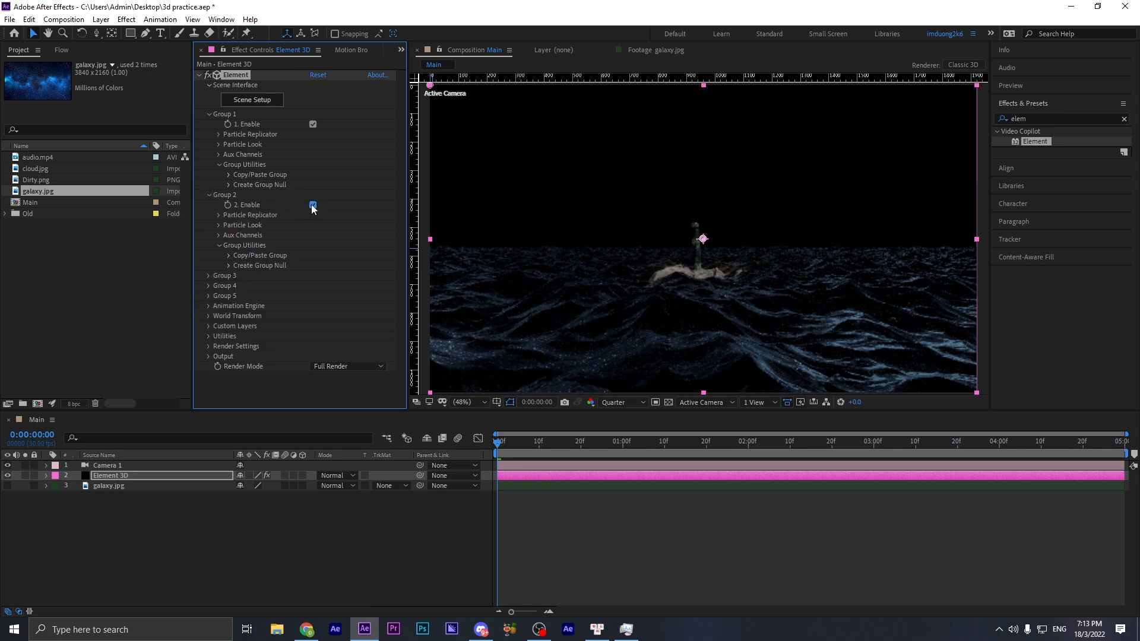
{"action": "left_click", "coordinate": [313, 205]}
{"action": "left_click", "coordinate": [313, 205]}
{"action": "left_click", "coordinate": [209, 276]}
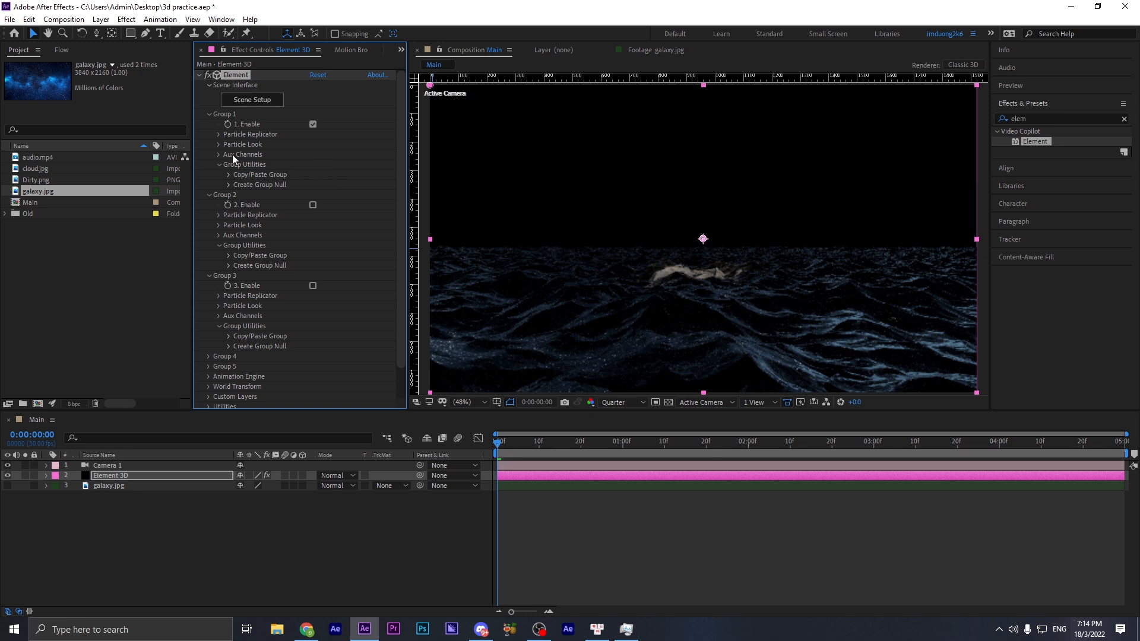
- Set group 1's Particle Replicator shape to 3D Grid after trying Layer Grid
{"action": "left_click", "coordinate": [218, 134]}
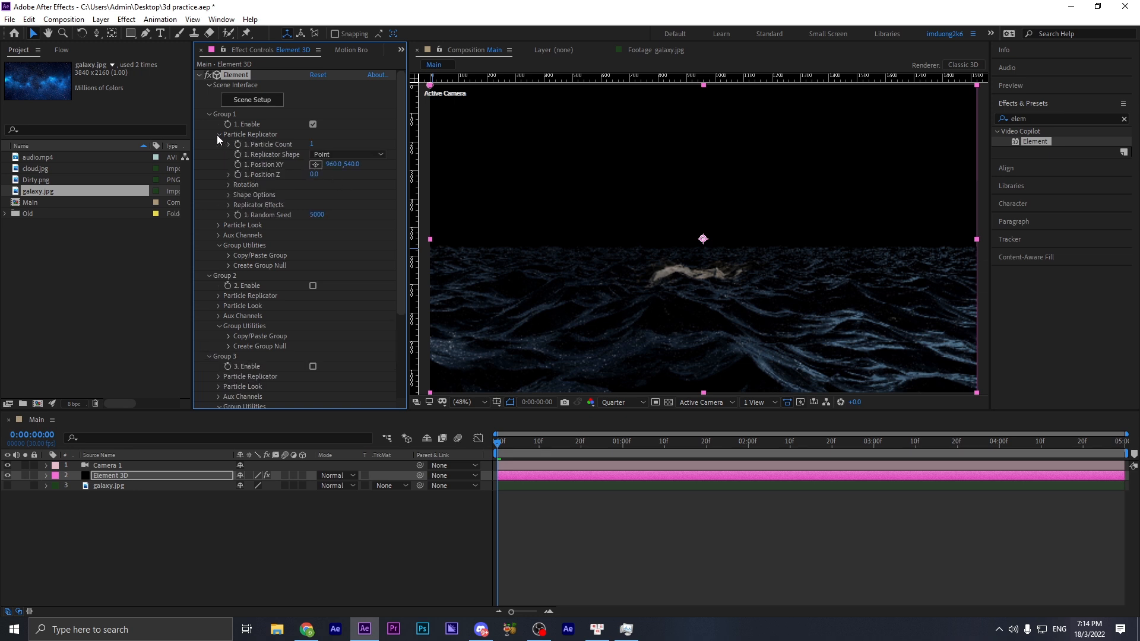
{"action": "left_click", "coordinate": [321, 155]}
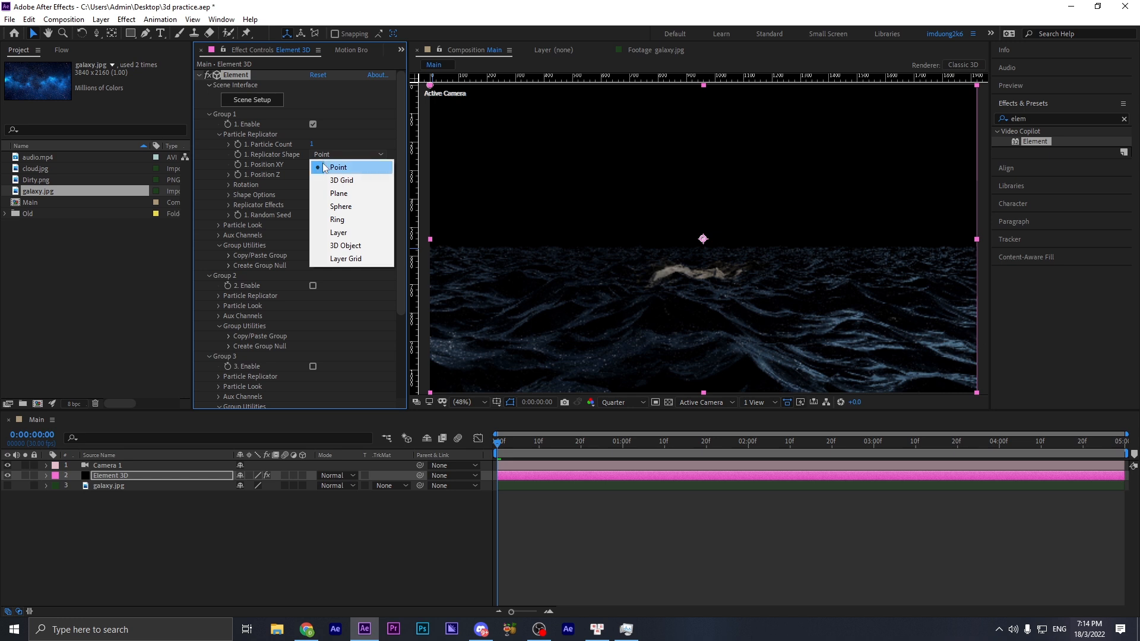
{"action": "left_click", "coordinate": [344, 259]}
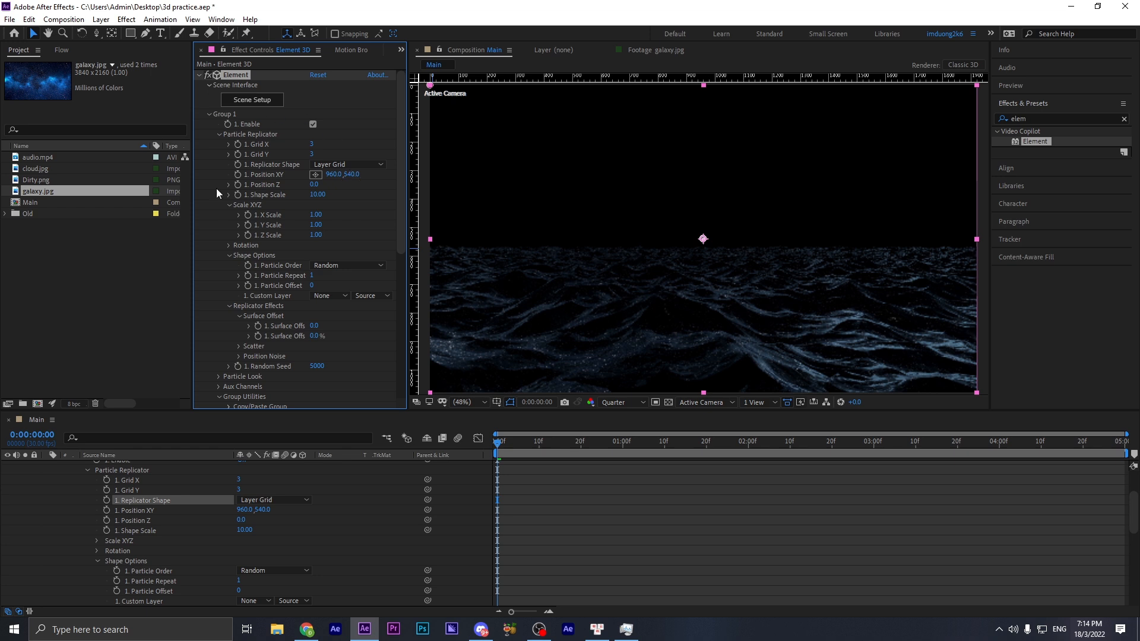
{"action": "left_click", "coordinate": [349, 165]}
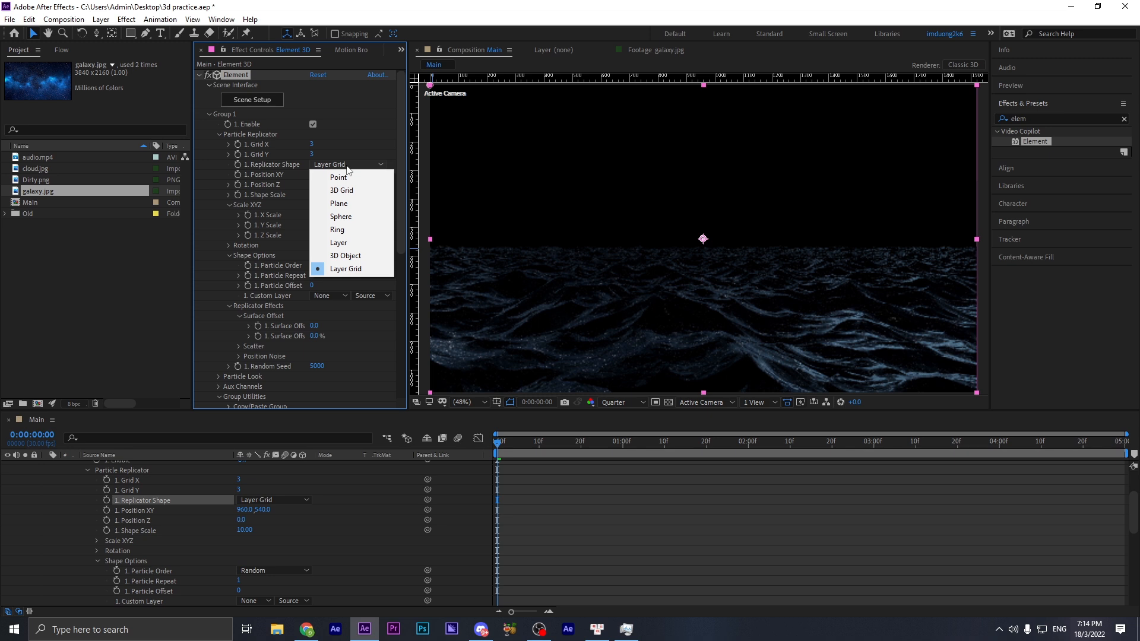
{"action": "left_click", "coordinate": [343, 190]}
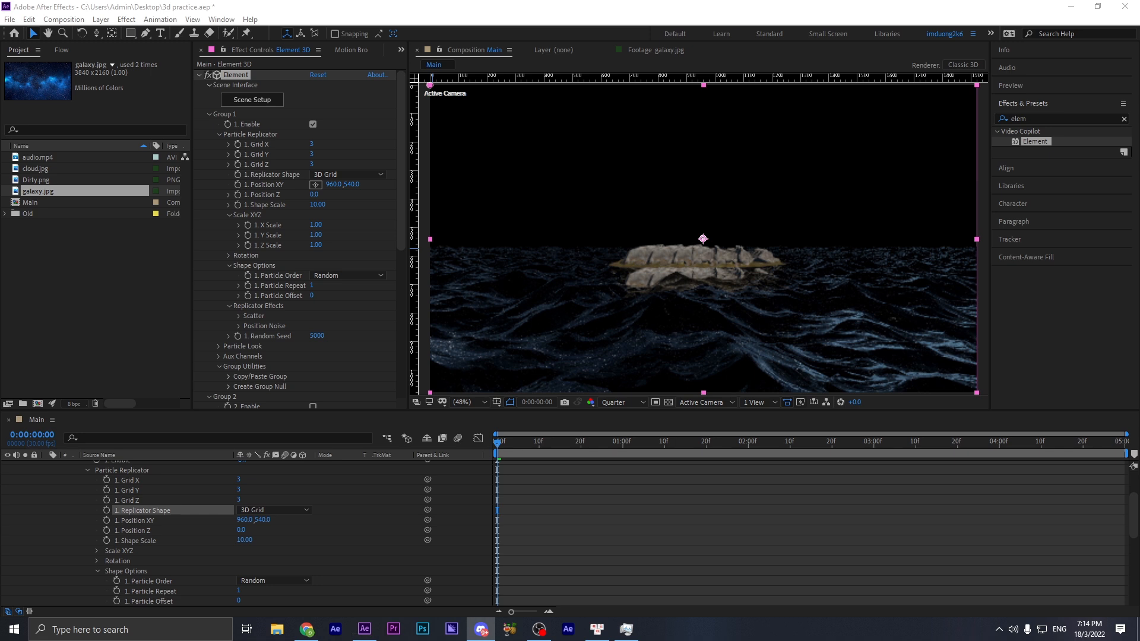
- Set group 1's Grid Y to 1 and raise the boulders to Position XY 960, 503
{"action": "left_click", "coordinate": [313, 154]}
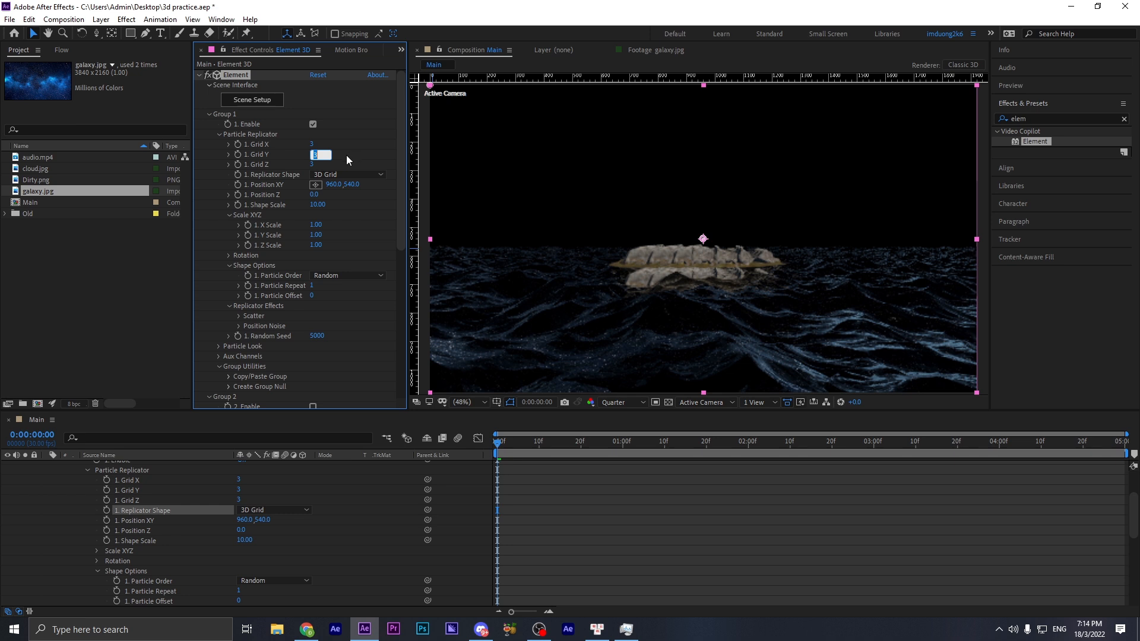
{"action": "type", "text": "1"}
{"action": "key", "text": "Return"}
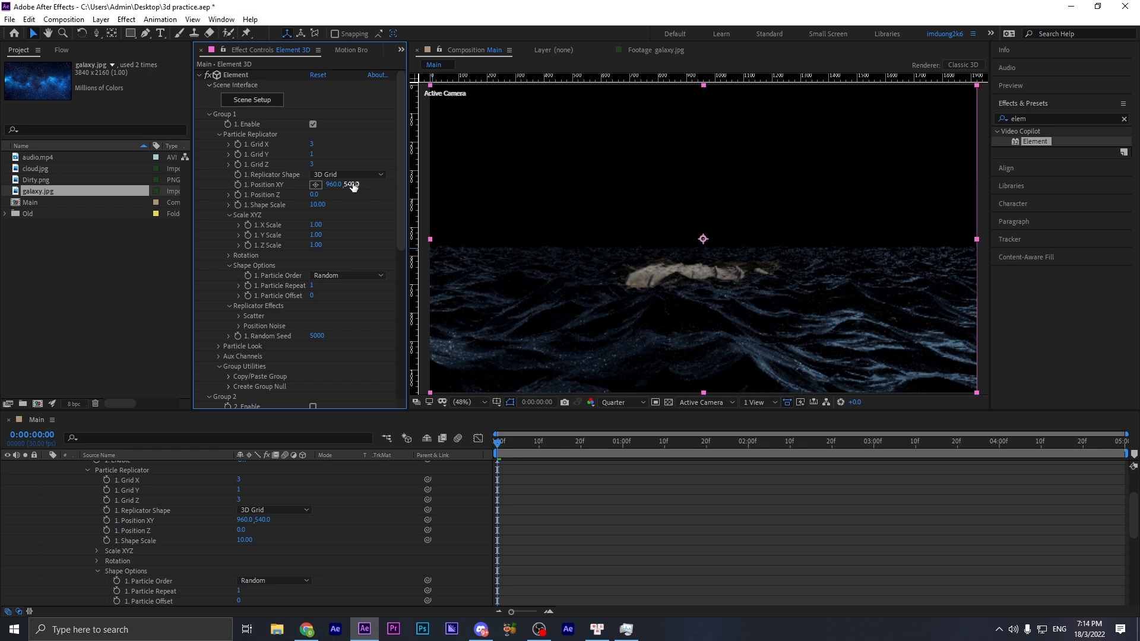
{"action": "mouse_move", "coordinate": [352, 186]}
{"action": "left_mouse_down"}
{"action": "mouse_move", "coordinate": [317, 182]}
{"action": "mouse_move", "coordinate": [333, 186]}
{"action": "left_mouse_up"}
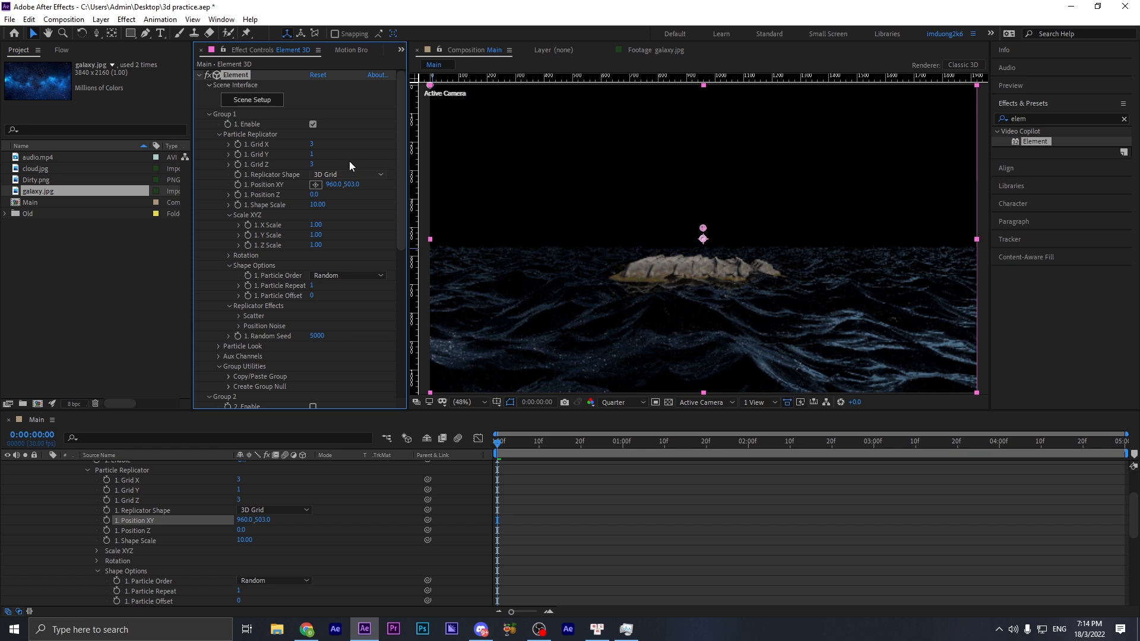
- Set group 1's Grid X to 8 and Grid Z to 7, and spread the boulders with a Shape Scale of 161.40
{"action": "left_click", "coordinate": [313, 145]}
{"action": "left_click", "coordinate": [341, 141]}
{"action": "mouse_move", "coordinate": [311, 145]}
{"action": "left_mouse_down"}
{"action": "mouse_move", "coordinate": [335, 163]}
{"action": "mouse_move", "coordinate": [325, 145]}
{"action": "left_mouse_up"}
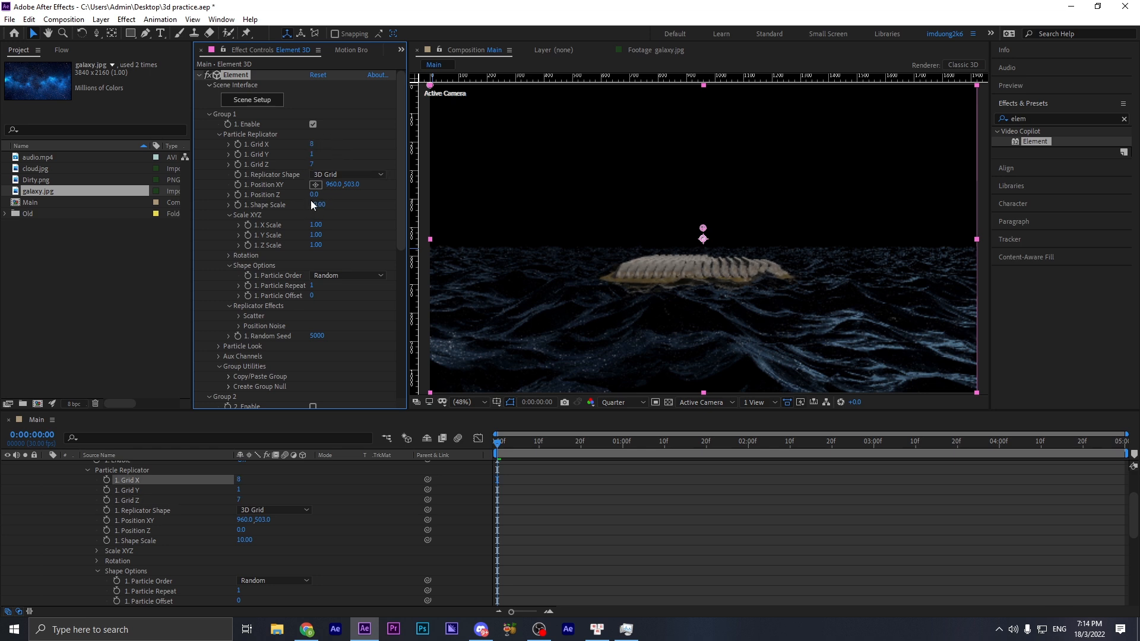
{"action": "left_click_drag", "start_coordinate": [316, 205], "coordinate": [1014, 293]}
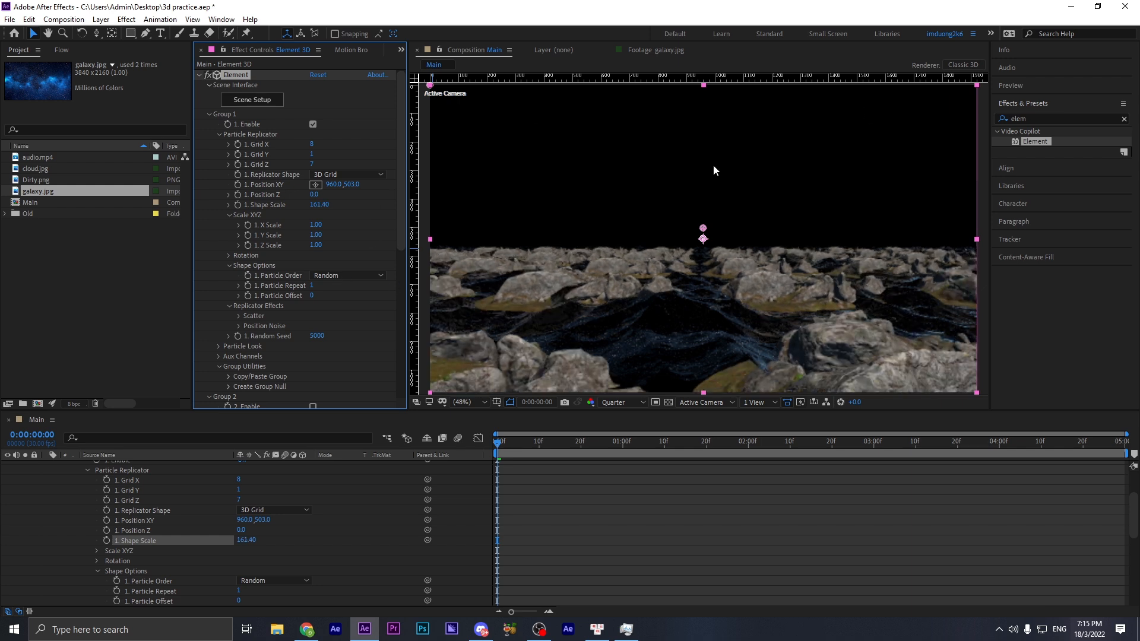
- Scatter the group 1 boulders by 26.4 in X, 0.3 in Y and 27.4 in Z
{"action": "left_click", "coordinate": [239, 316]}
{"action": "scroll", "coordinate": [279, 309], "scroll_direction": "down", "scroll_amount": 1}
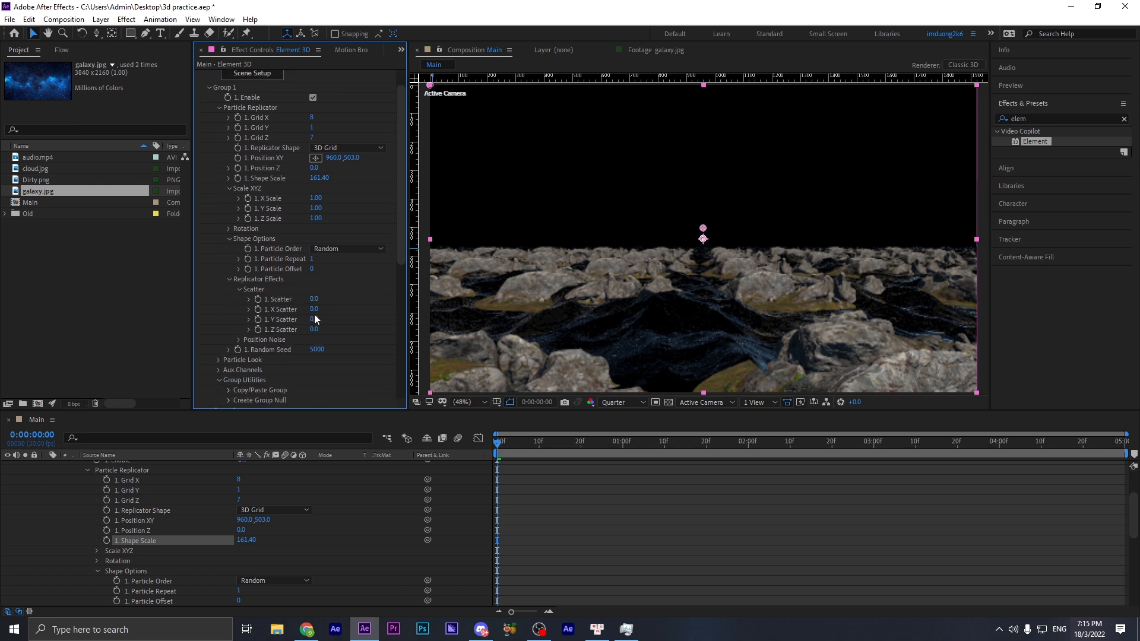
{"action": "left_click_drag", "start_coordinate": [315, 331], "coordinate": [383, 332]}
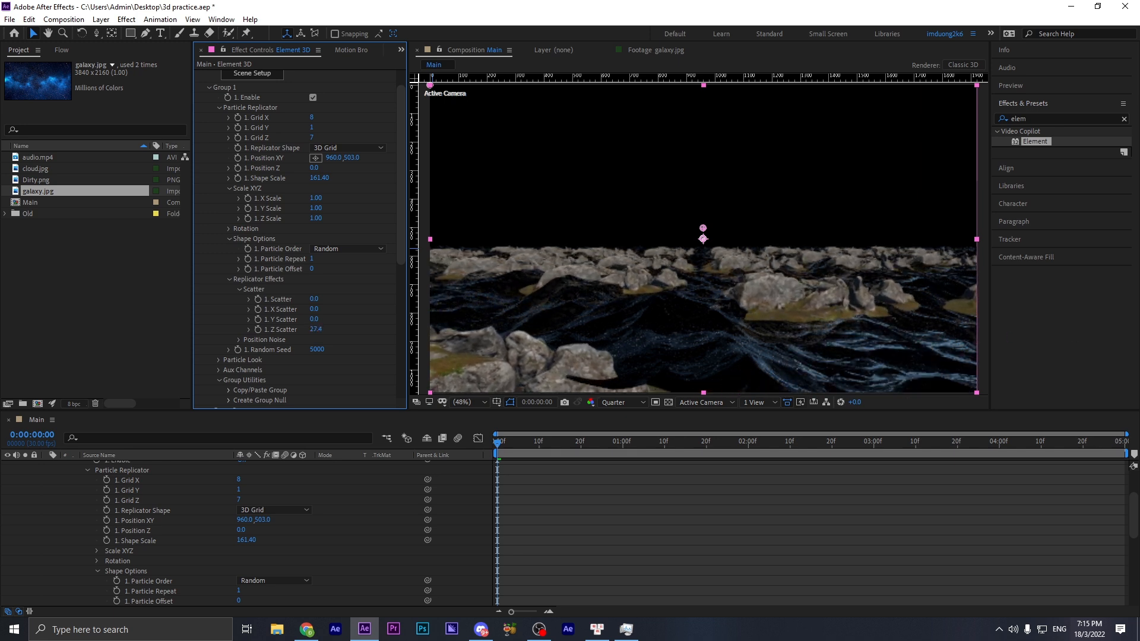
{"action": "left_click_drag", "start_coordinate": [315, 310], "coordinate": [381, 309]}
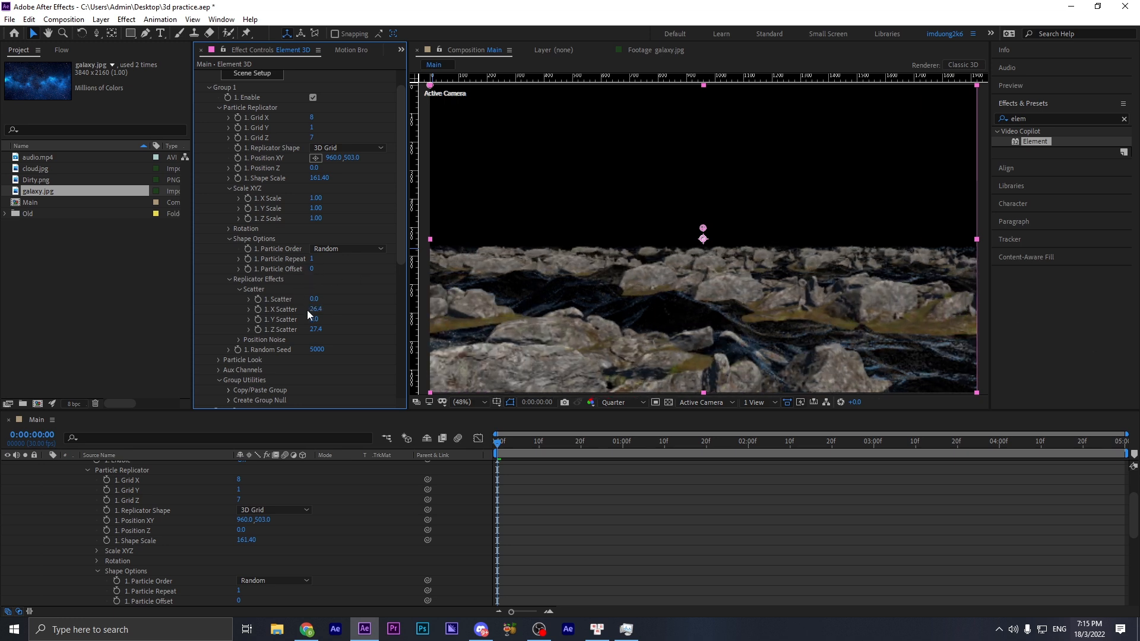
{"action": "left_click_drag", "start_coordinate": [314, 319], "coordinate": [331, 319]}
{"action": "scroll", "coordinate": [349, 193], "scroll_direction": "up", "scroll_amount": 2}
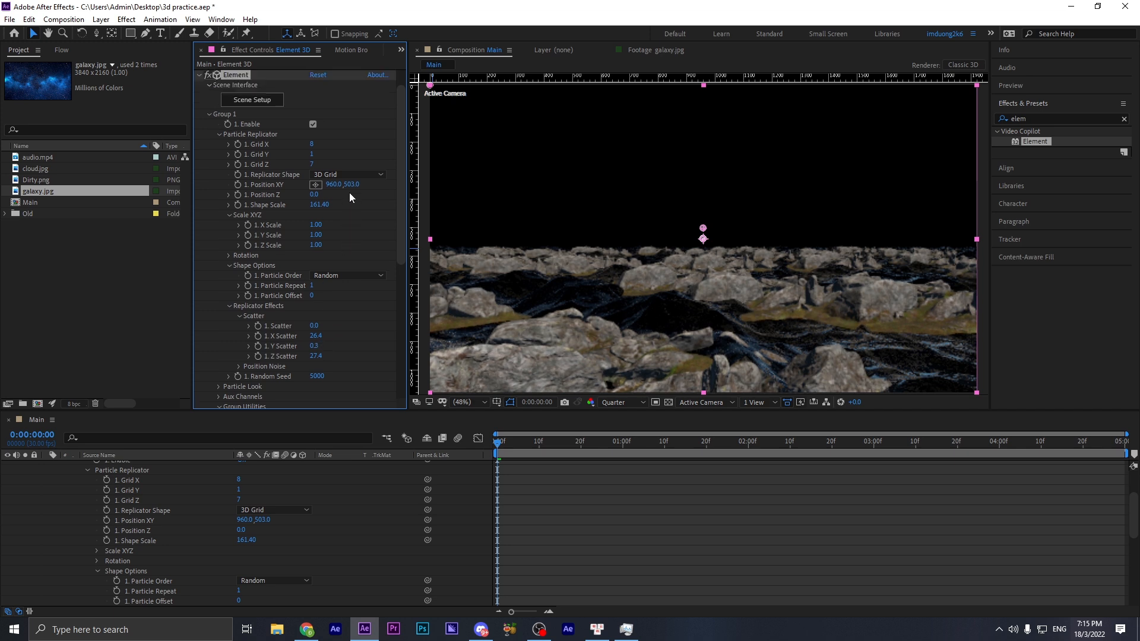
- Open the scene setup and lower the first ocean model's Y scale to 143.3% to flatten its waves
{"action": "left_click", "coordinate": [252, 104]}
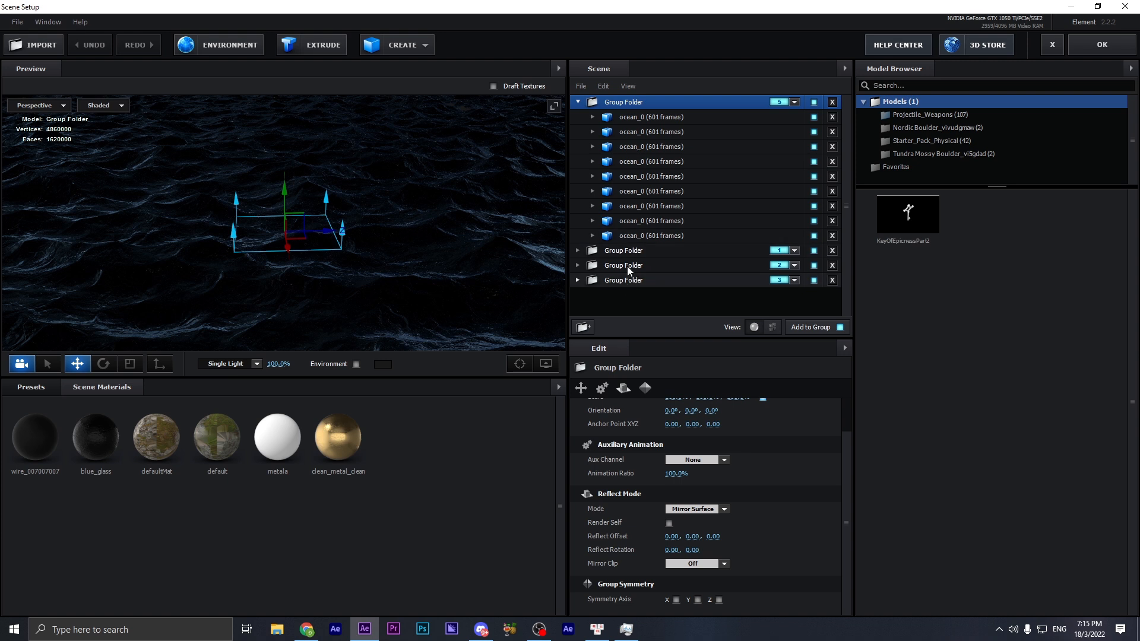
{"action": "left_click", "coordinate": [623, 120]}
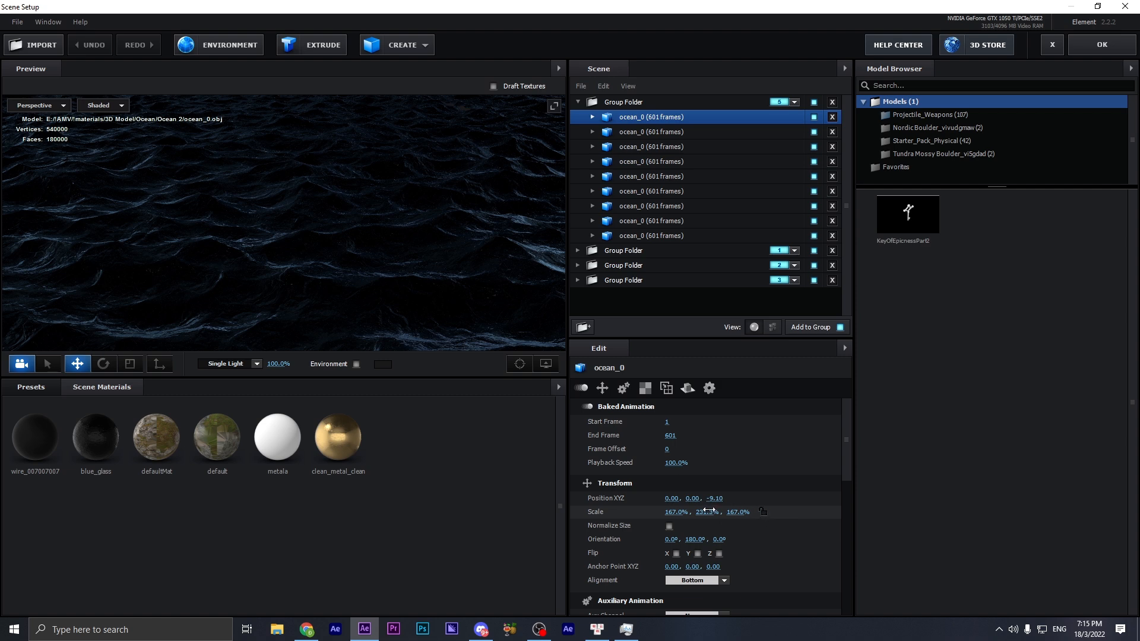
{"action": "scroll", "coordinate": [471, 312], "scroll_direction": "down", "scroll_amount": 3}
{"action": "mouse_move", "coordinate": [695, 508]}
{"action": "left_mouse_down"}
{"action": "mouse_move", "coordinate": [672, 515]}
{"action": "mouse_move", "coordinate": [695, 516]}
{"action": "left_mouse_up"}
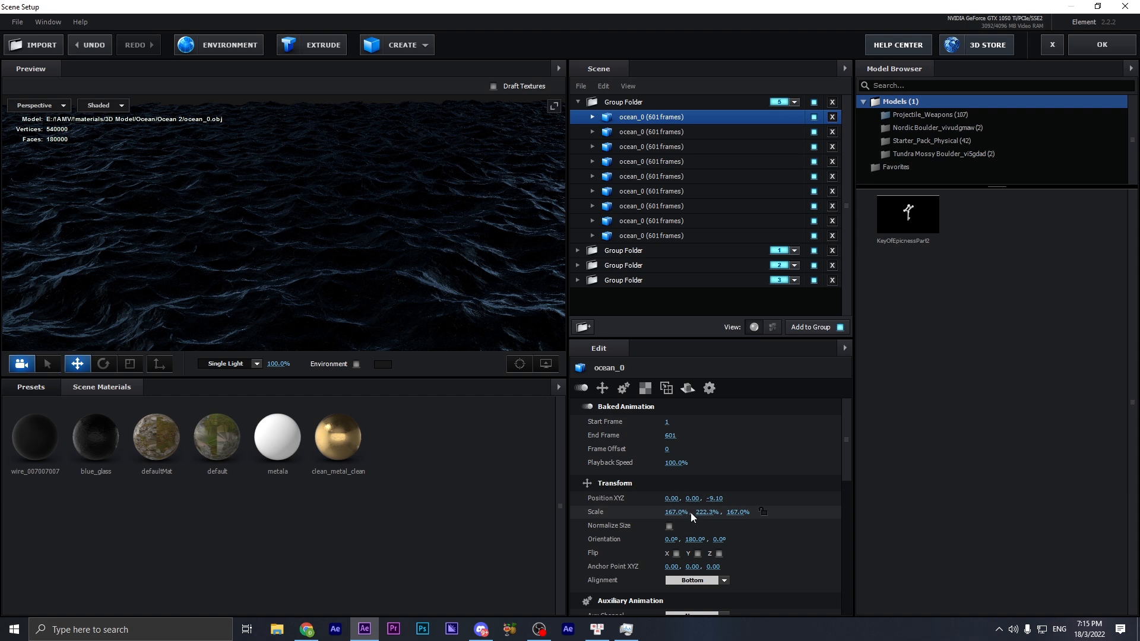
{"action": "scroll", "coordinate": [407, 316], "scroll_direction": "down", "scroll_amount": 5}
{"action": "left_click_drag", "start_coordinate": [168, 265], "coordinate": [438, 254]}
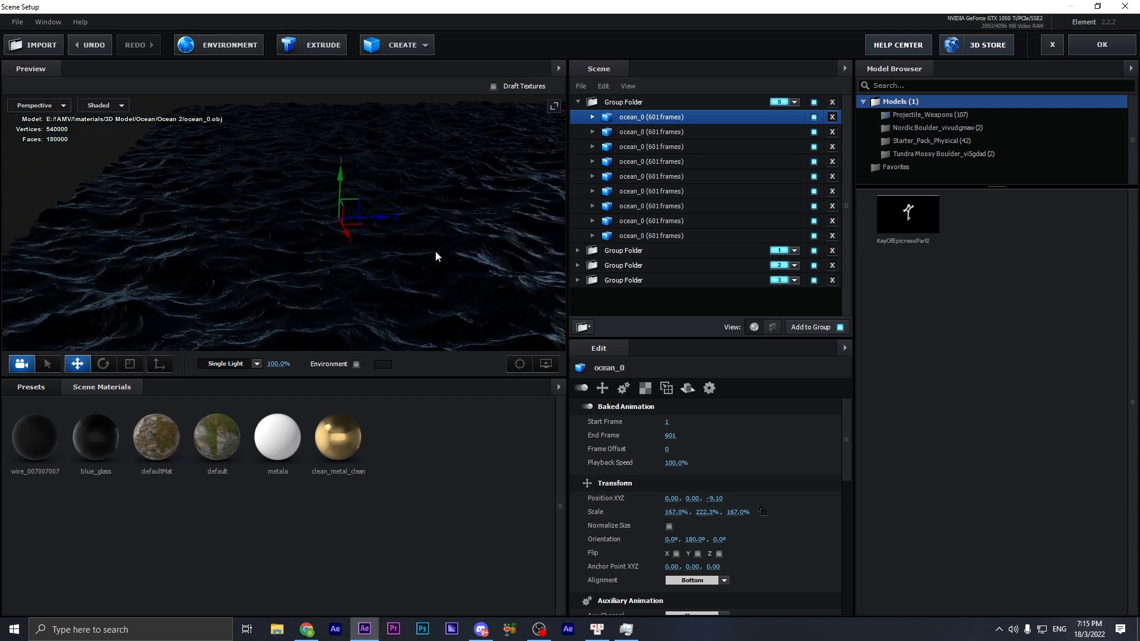
{"action": "left_click_drag", "start_coordinate": [693, 512], "coordinate": [604, 507]}
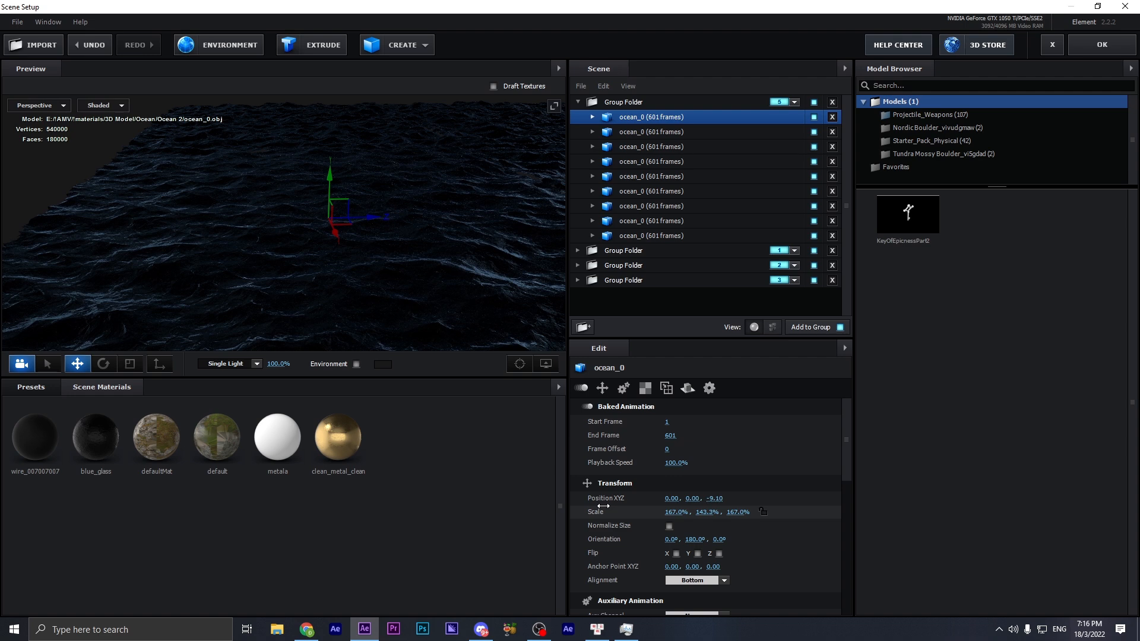
- Copy the first ocean model's 143.3% Y scale to the second, third and fourth ocean models
{"action": "left_click", "coordinate": [708, 512]}
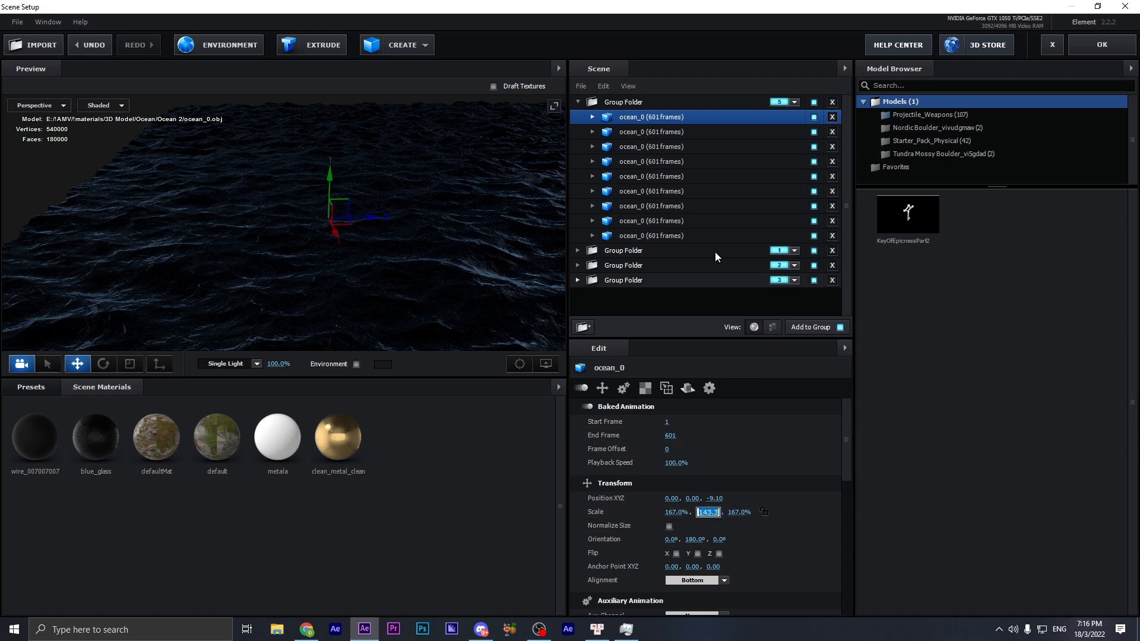
{"action": "key", "text": "ctrl+c"}
{"action": "left_click", "coordinate": [652, 132]}
{"action": "left_click", "coordinate": [709, 512]}
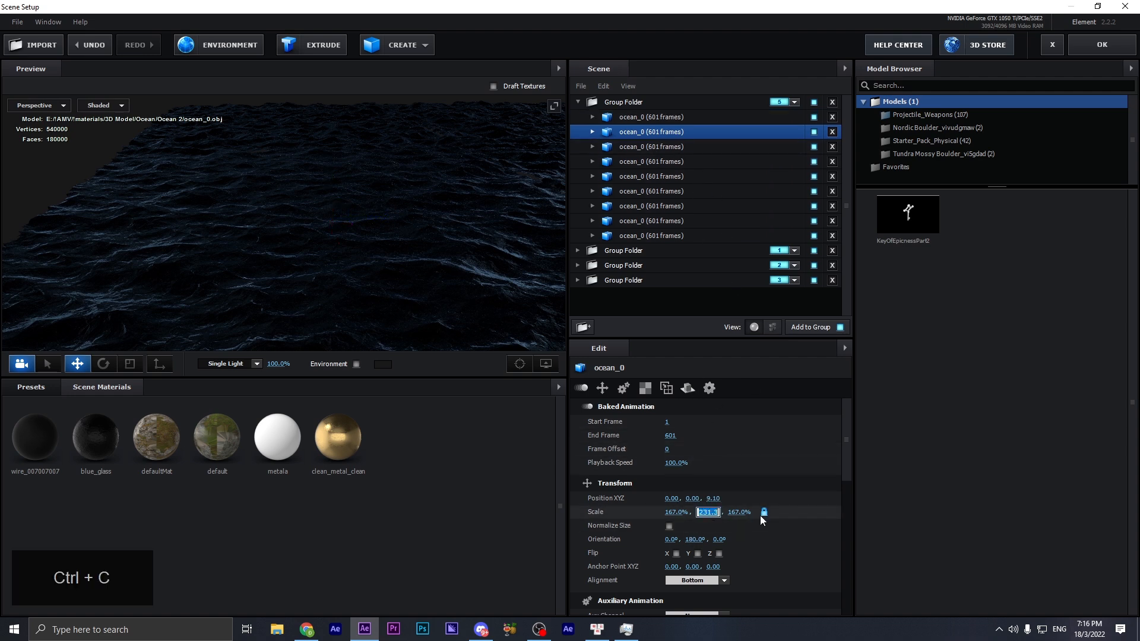
{"action": "key", "text": "ctrl+v"}
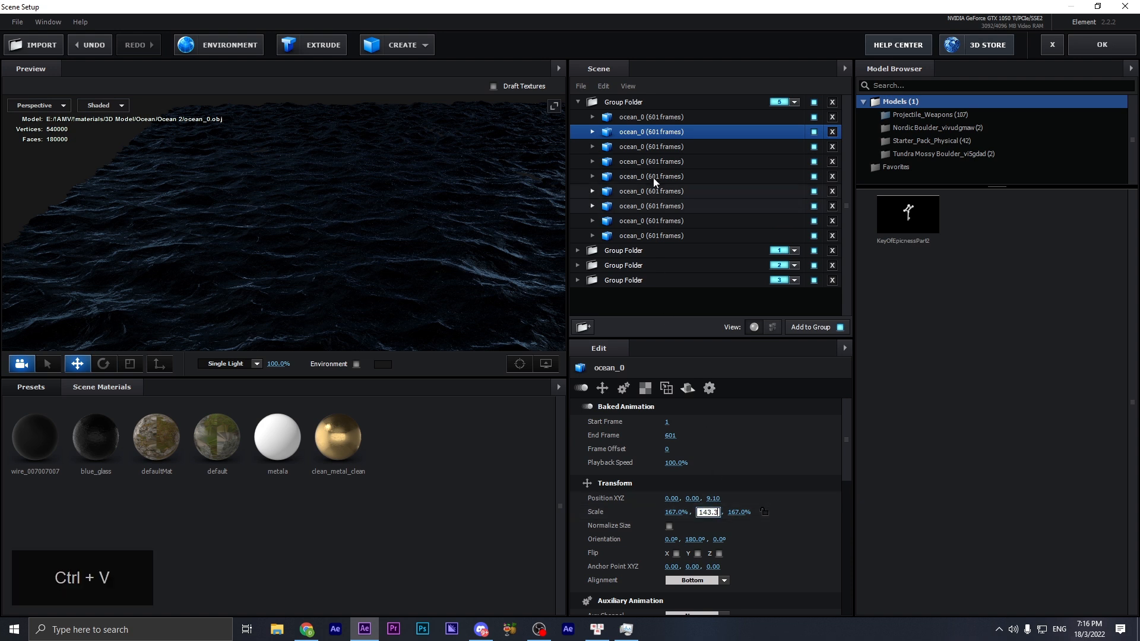
{"action": "left_click", "coordinate": [660, 148]}
{"action": "left_click", "coordinate": [709, 512]}
{"action": "key", "text": "ctrl+v"}
{"action": "left_click", "coordinate": [665, 164]}
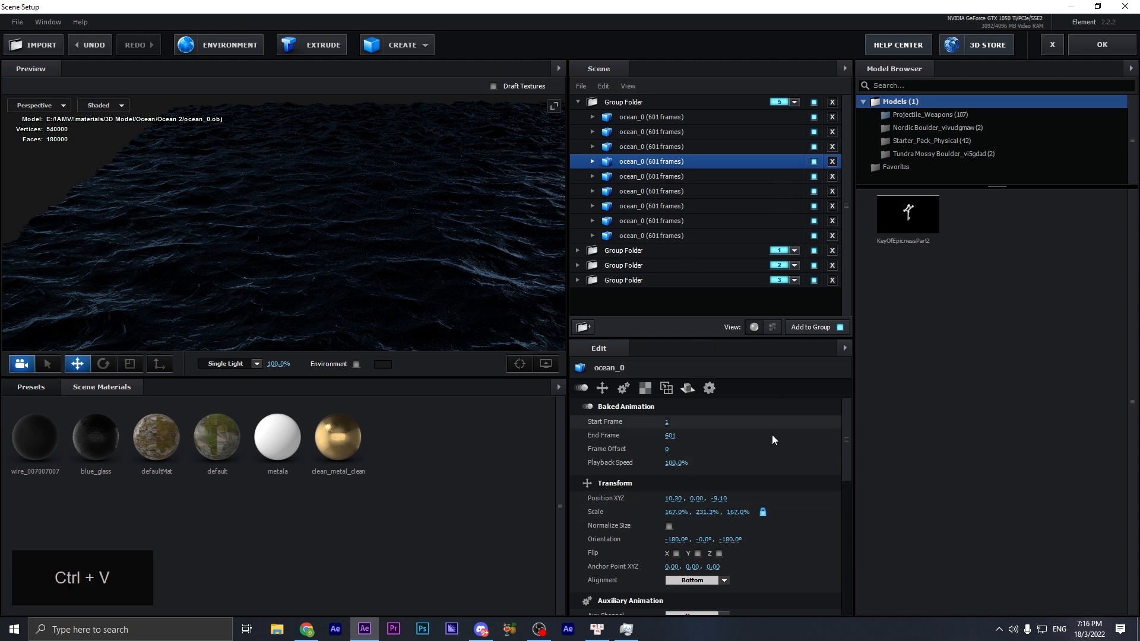
{"action": "left_click", "coordinate": [709, 513]}
{"action": "key", "text": "ctrl+v"}
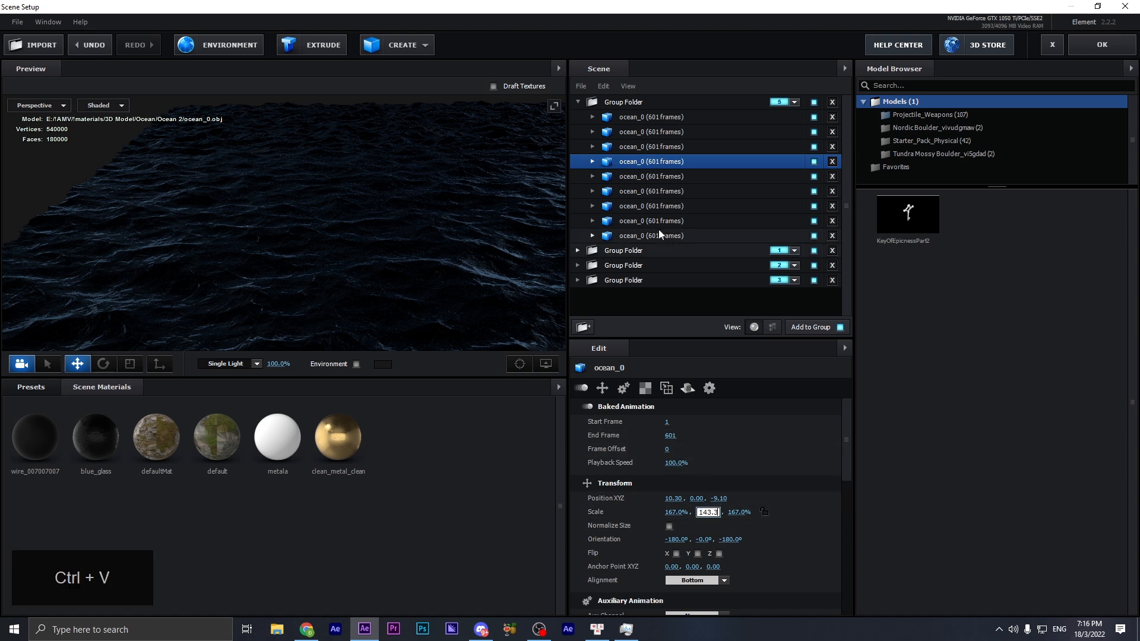
- Apply the copied 143.3% Y scale to the fifth, sixth and seventh ocean models
{"action": "left_click", "coordinate": [653, 177]}
{"action": "left_click", "coordinate": [710, 513]}
{"action": "key", "text": "ctrl+v"}
{"action": "left_click", "coordinate": [651, 191]}
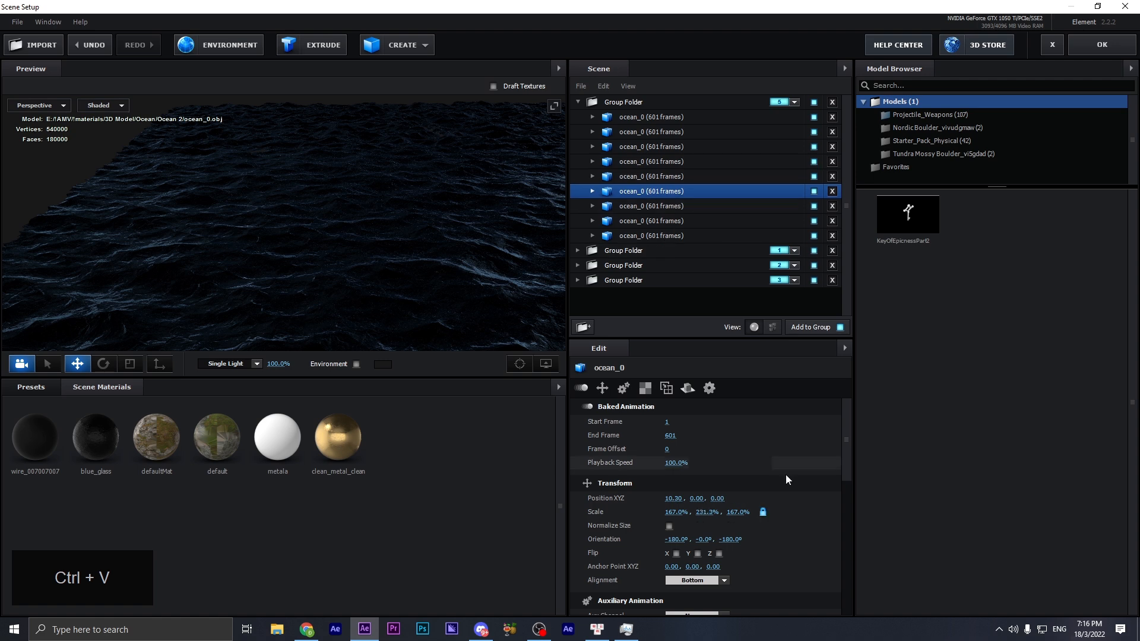
{"action": "left_click", "coordinate": [709, 513]}
{"action": "key", "text": "ctrl+v"}
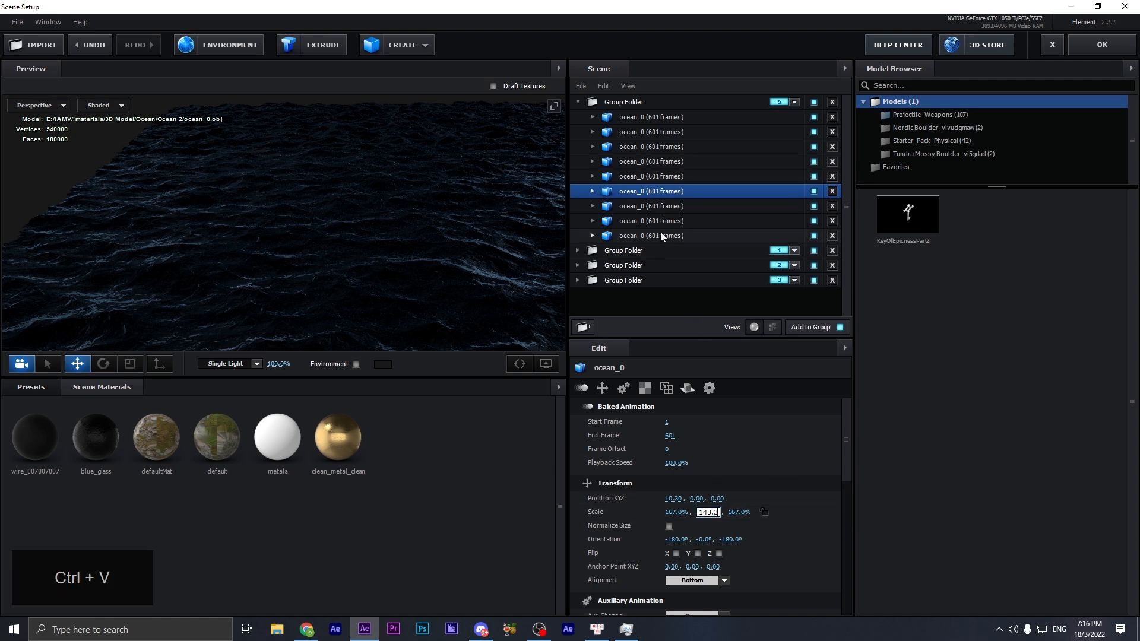
{"action": "left_click", "coordinate": [653, 206]}
{"action": "left_click", "coordinate": [708, 512]}
{"action": "key", "text": "ctrl+v"}
{"action": "key", "text": "Return"}
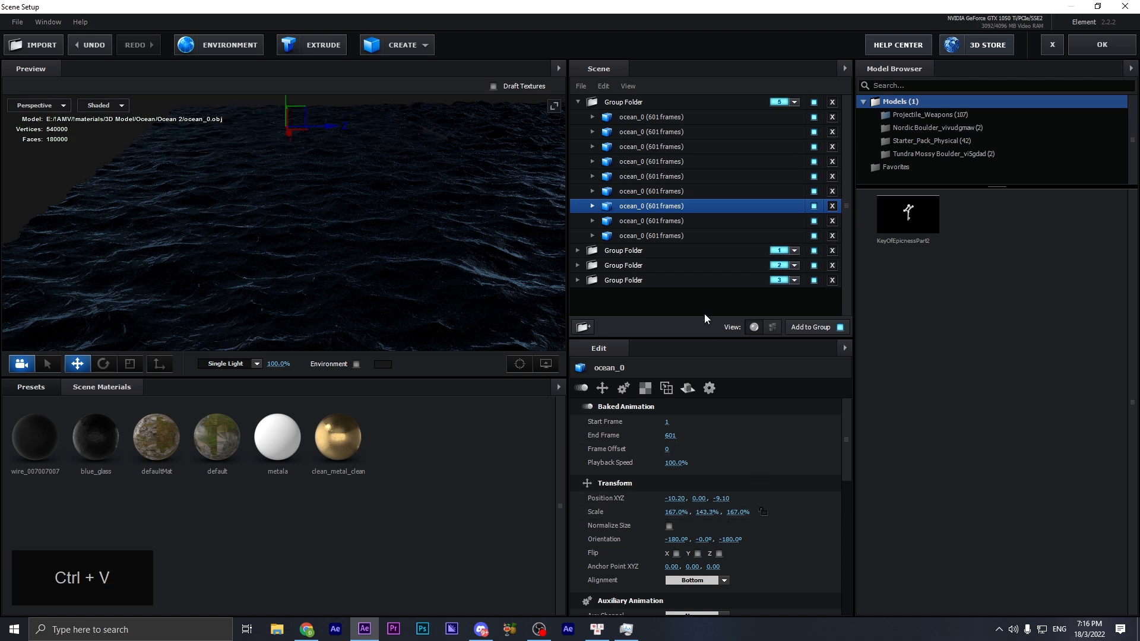
- Apply the copied 143.3% Y scale to the eighth and ninth ocean models and confirm the scene setup
{"action": "left_click", "coordinate": [669, 223]}
{"action": "left_click", "coordinate": [763, 512]}
{"action": "left_click", "coordinate": [707, 512]}
{"action": "key", "text": "ctrl+v"}
{"action": "key", "text": "ctrl+v"}
{"action": "key", "text": "Return"}
{"action": "left_click", "coordinate": [657, 235]}
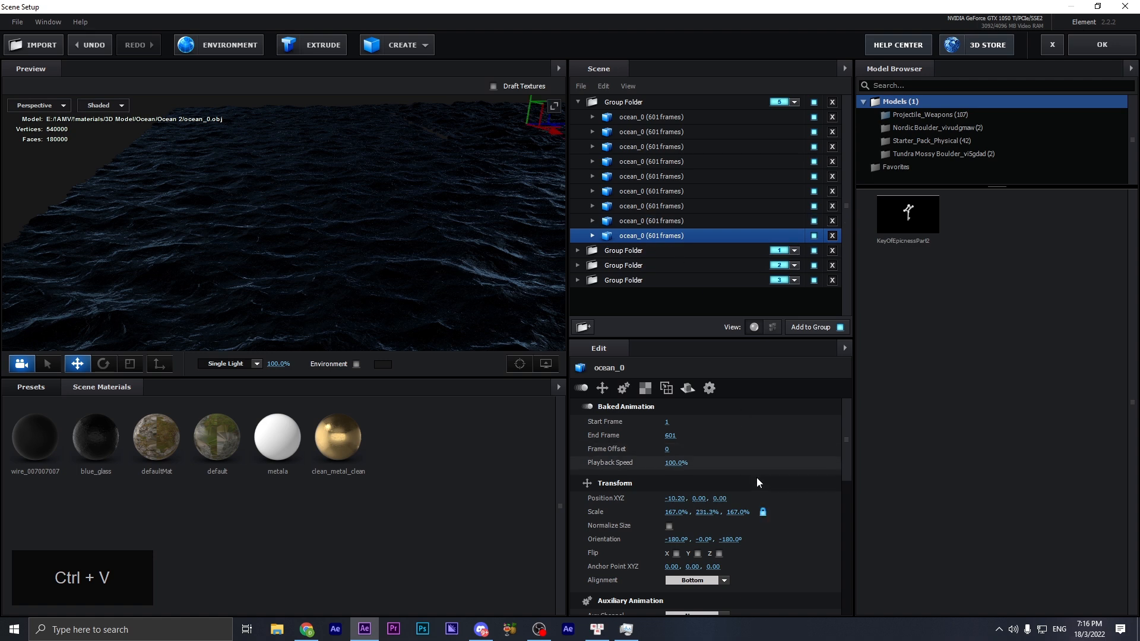
{"action": "left_click", "coordinate": [707, 512]}
{"action": "key", "text": "ctrl+v"}
{"action": "key", "text": "Return"}
{"action": "left_click_drag", "start_coordinate": [492, 252], "coordinate": [404, 221]}
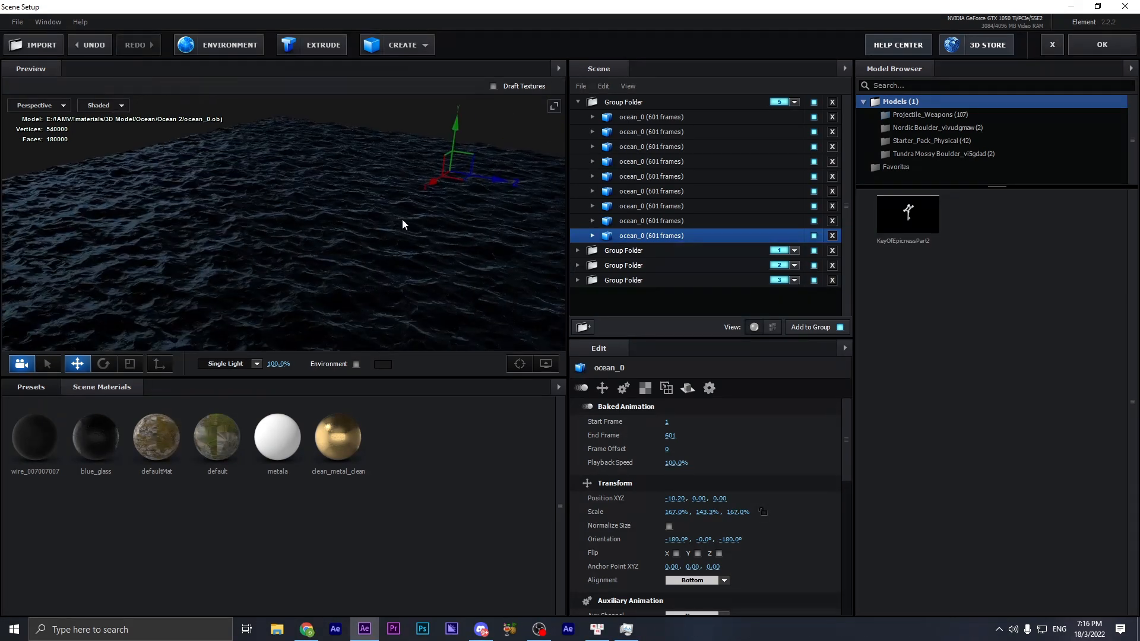
{"action": "left_click", "coordinate": [1091, 45]}
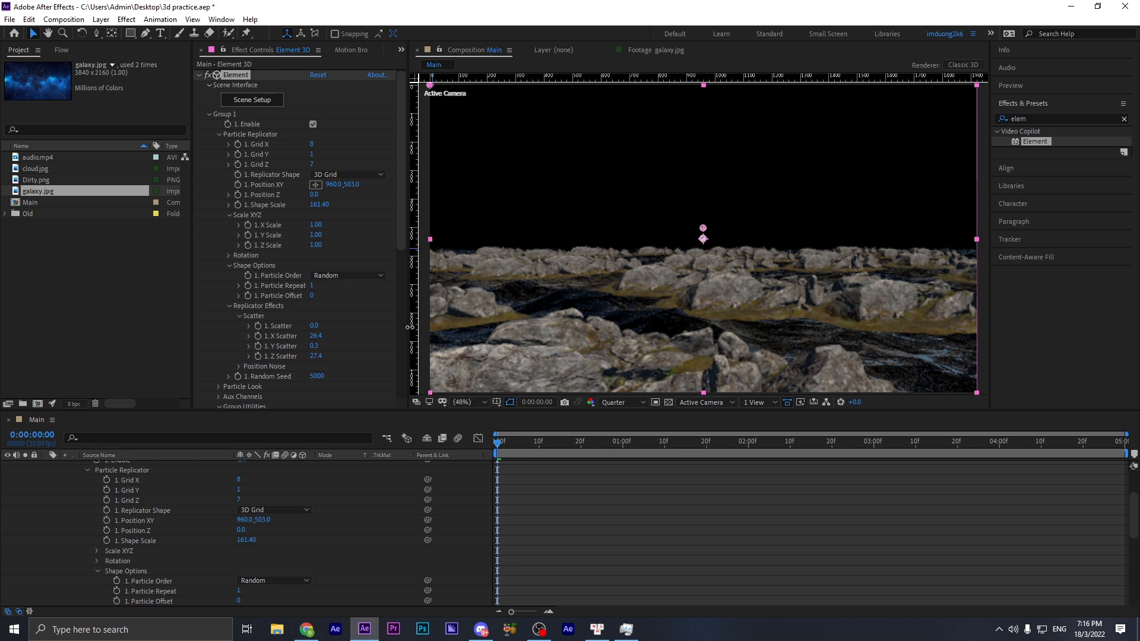
- Spread the group 1 boulders with a Shape Scale of 211.20 and reduce their grid to 5 in X and 3 in Z
{"action": "left_click_drag", "start_coordinate": [319, 205], "coordinate": [691, 280]}
{"action": "left_click_drag", "start_coordinate": [310, 143], "coordinate": [413, 129]}
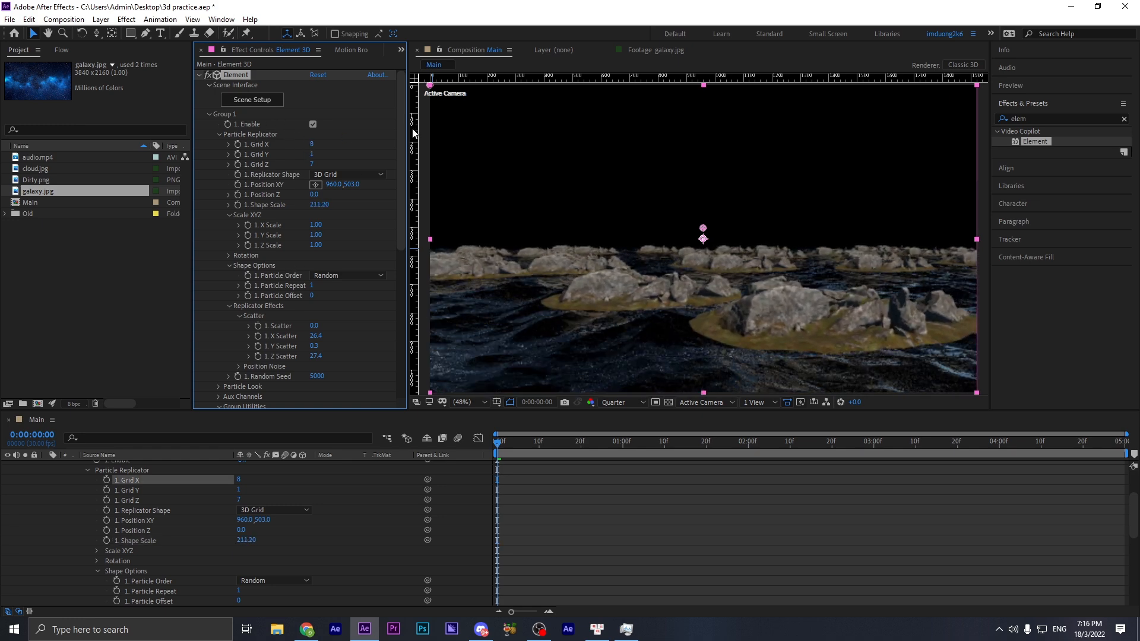
{"action": "left_click", "coordinate": [314, 143]}
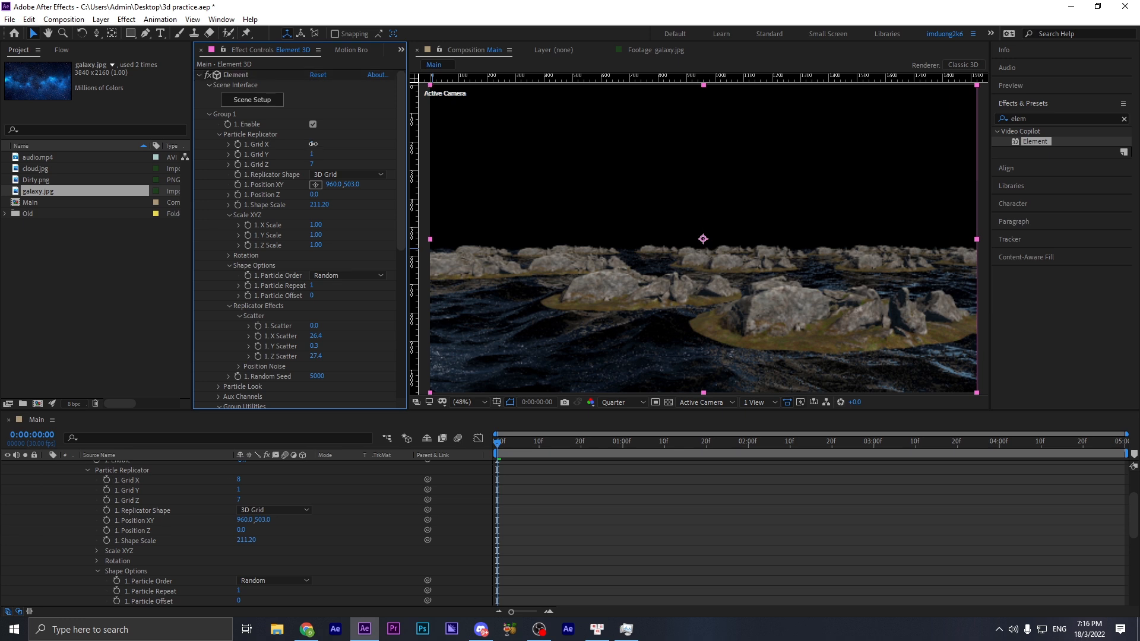
{"action": "type", "text": "5"}
{"action": "left_click", "coordinate": [358, 137]}
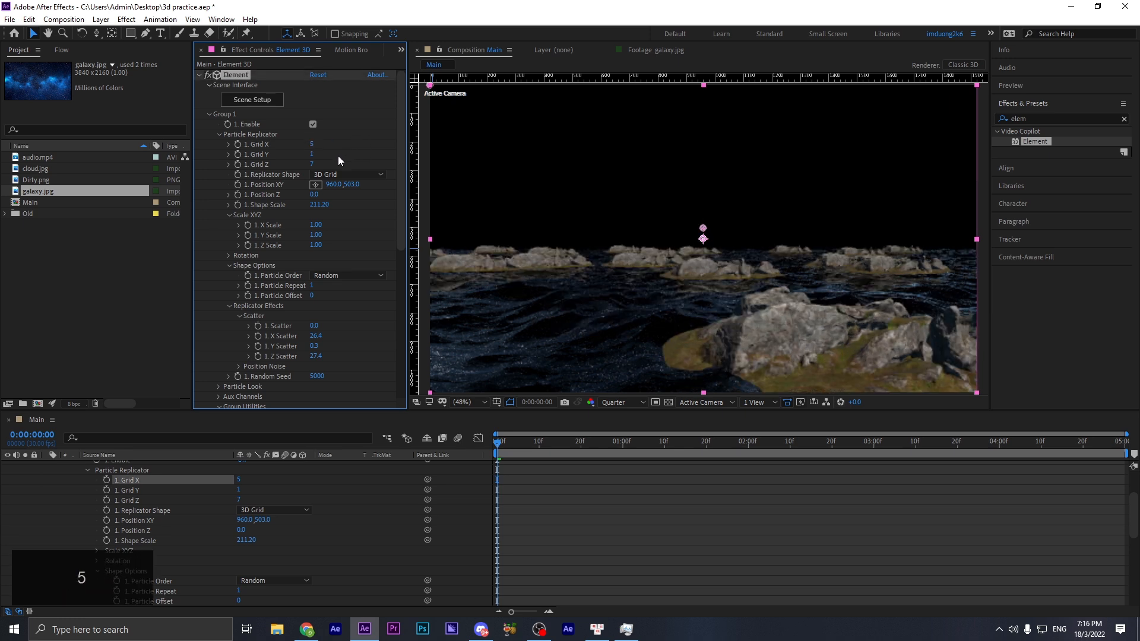
{"action": "left_click", "coordinate": [315, 164]}
{"action": "type", "text": "4"}
{"action": "type", "text": "3"}
{"action": "key", "text": "Return"}
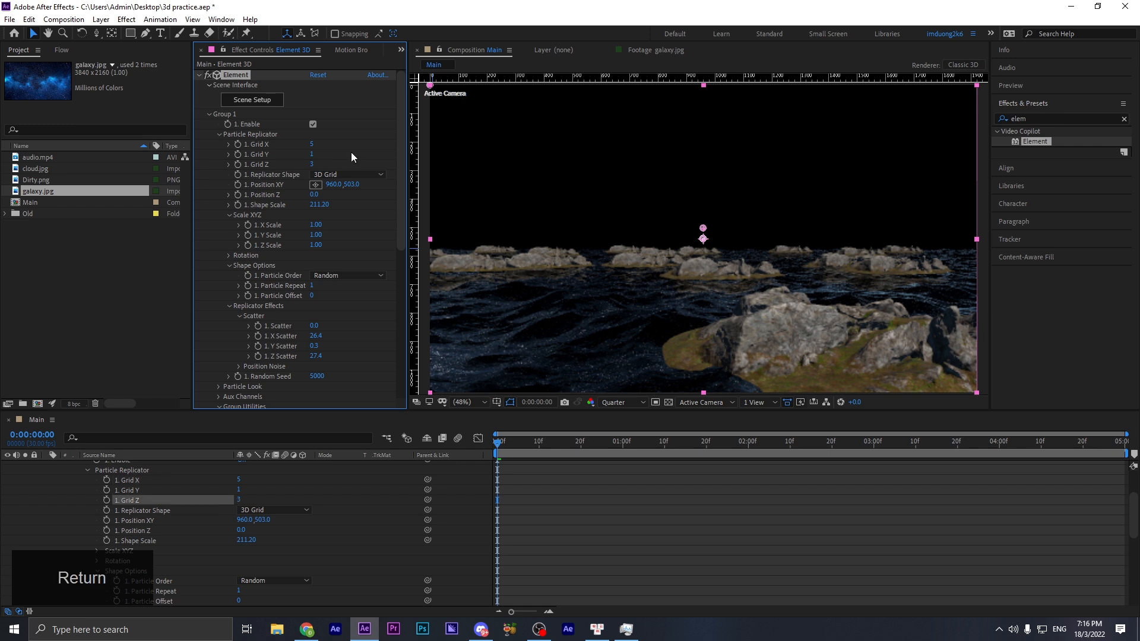
- Tighten the group 1 boulders with a Shape Scale of 164.70, Z Scatter of 32.5 and vertical position of 500
{"action": "left_click_drag", "start_coordinate": [324, 208], "coordinate": [53, 212]}
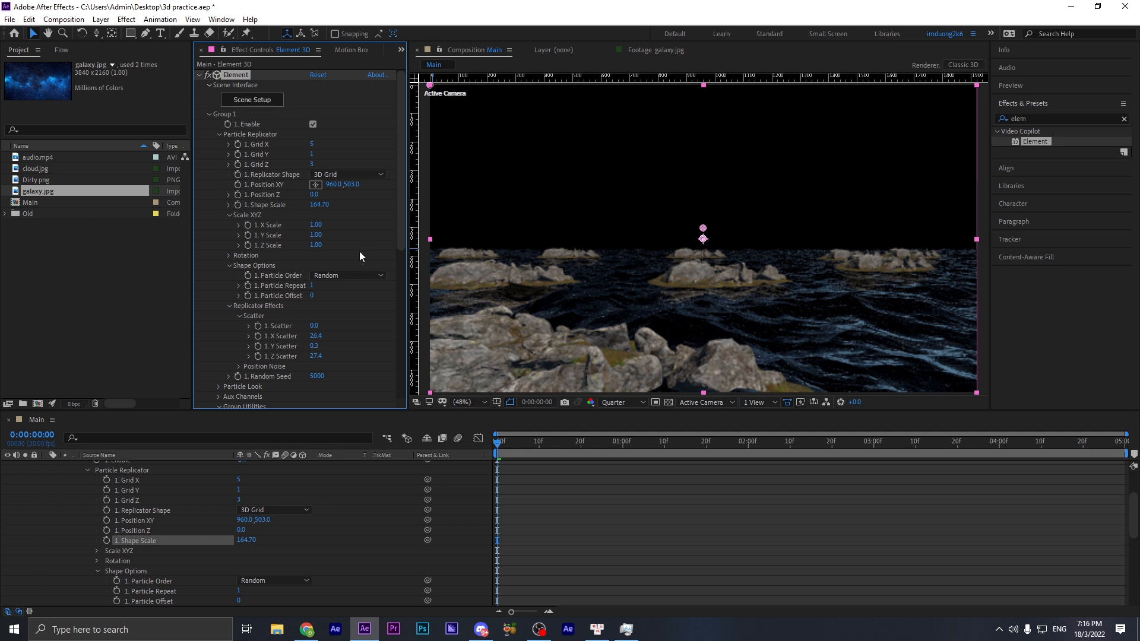
{"action": "left_click_drag", "start_coordinate": [315, 359], "coordinate": [597, 335]}
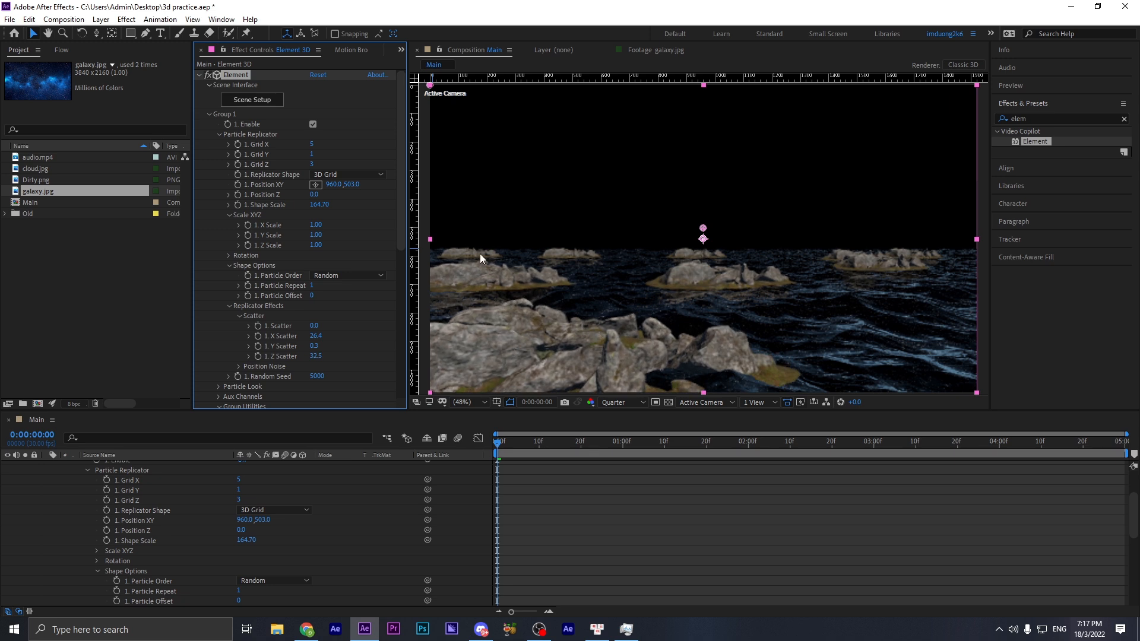
{"action": "mouse_move", "coordinate": [356, 188]}
{"action": "left_mouse_down"}
{"action": "mouse_move", "coordinate": [379, 187]}
{"action": "mouse_move", "coordinate": [349, 196]}
{"action": "left_mouse_up"}
- Set group 1's replicator Random Seed to 3700, Particle Size to 19.80 and Particle Size Rand to 52%
{"action": "scroll", "coordinate": [273, 245], "scroll_direction": "down", "scroll_amount": 2}
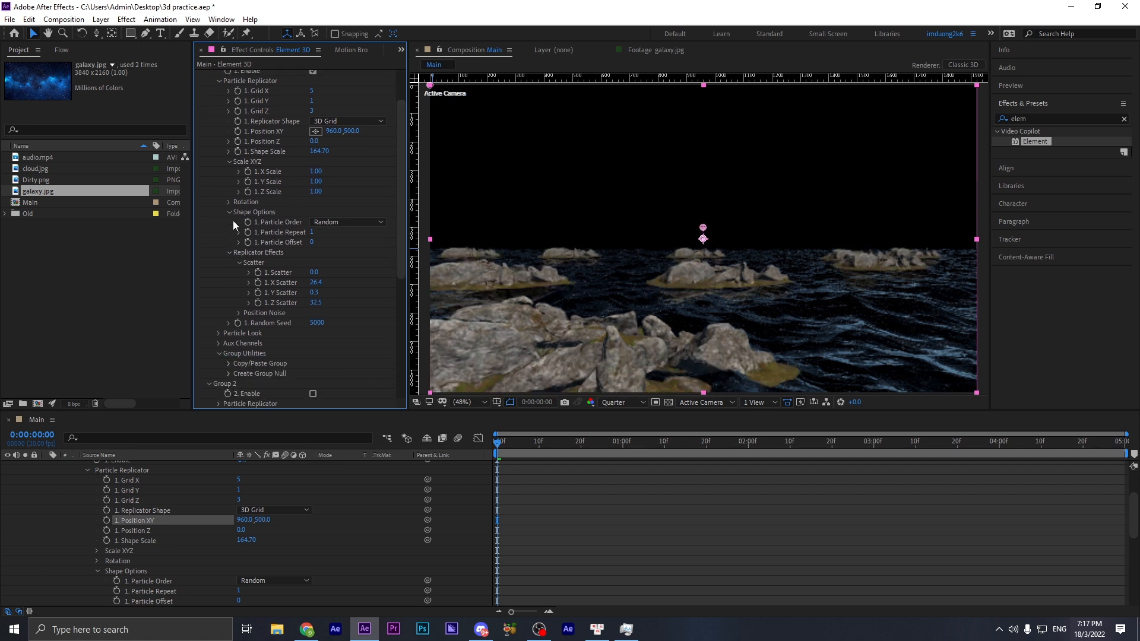
{"action": "left_click", "coordinate": [219, 333]}
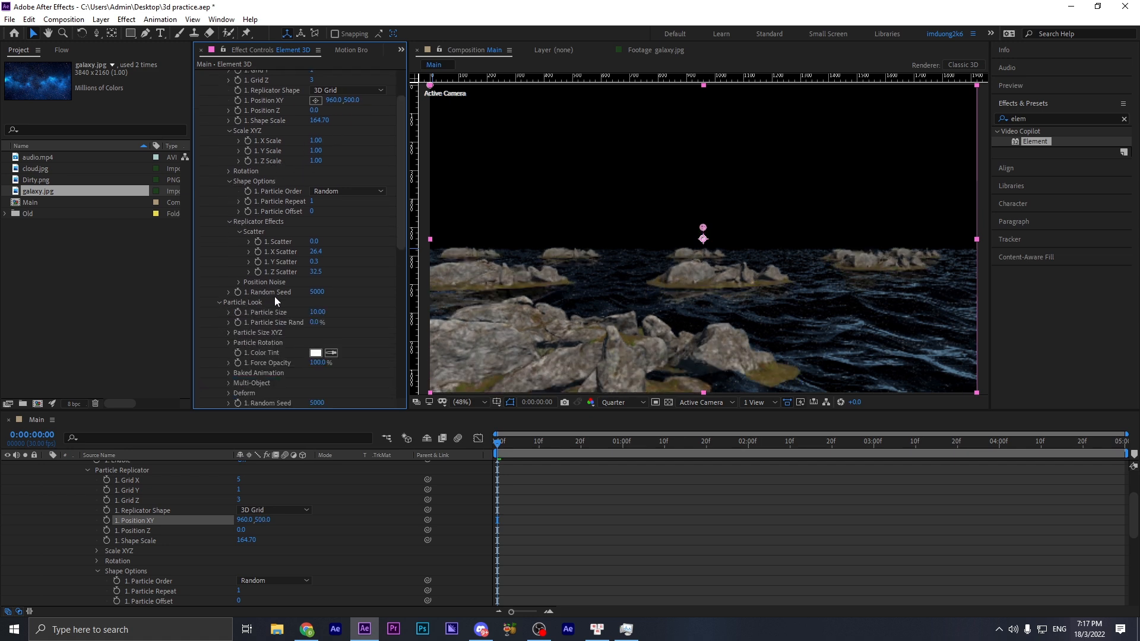
{"action": "scroll", "coordinate": [336, 231], "scroll_direction": "down", "scroll_amount": 2}
{"action": "mouse_move", "coordinate": [317, 285]}
{"action": "left_mouse_down"}
{"action": "mouse_move", "coordinate": [369, 277]}
{"action": "mouse_move", "coordinate": [335, 296]}
{"action": "mouse_move", "coordinate": [350, 295]}
{"action": "mouse_move", "coordinate": [311, 270]}
{"action": "left_mouse_up"}
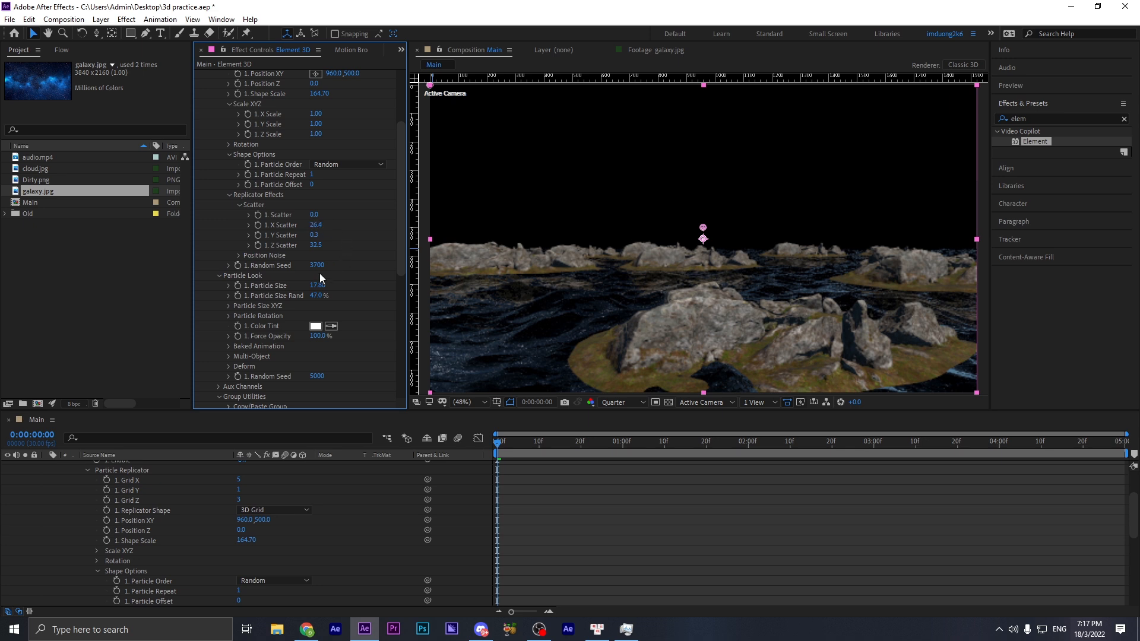
{"action": "mouse_move", "coordinate": [317, 287]}
{"action": "left_mouse_down"}
{"action": "mouse_move", "coordinate": [330, 285]}
{"action": "mouse_move", "coordinate": [321, 295]}
{"action": "left_mouse_up"}
- Adjust the group 1 boulders' height against the water at 0:00:01:01, setting Position XY to 960, 499
{"action": "scroll", "coordinate": [327, 224], "scroll_direction": "up", "scroll_amount": 4}
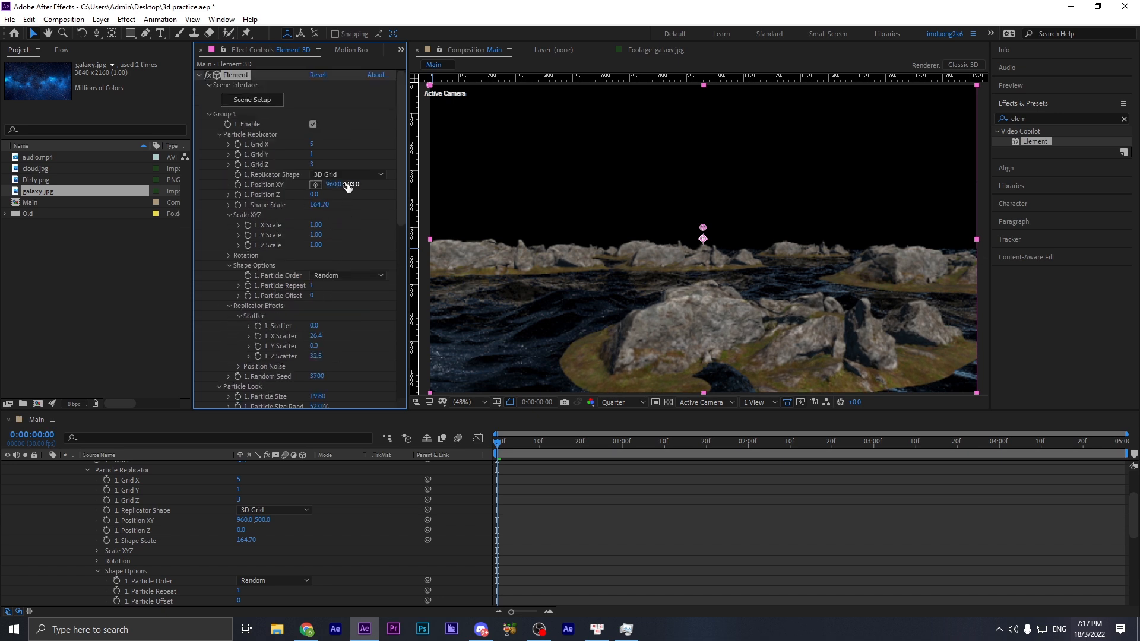
{"action": "left_click_drag", "start_coordinate": [349, 186], "coordinate": [326, 204]}
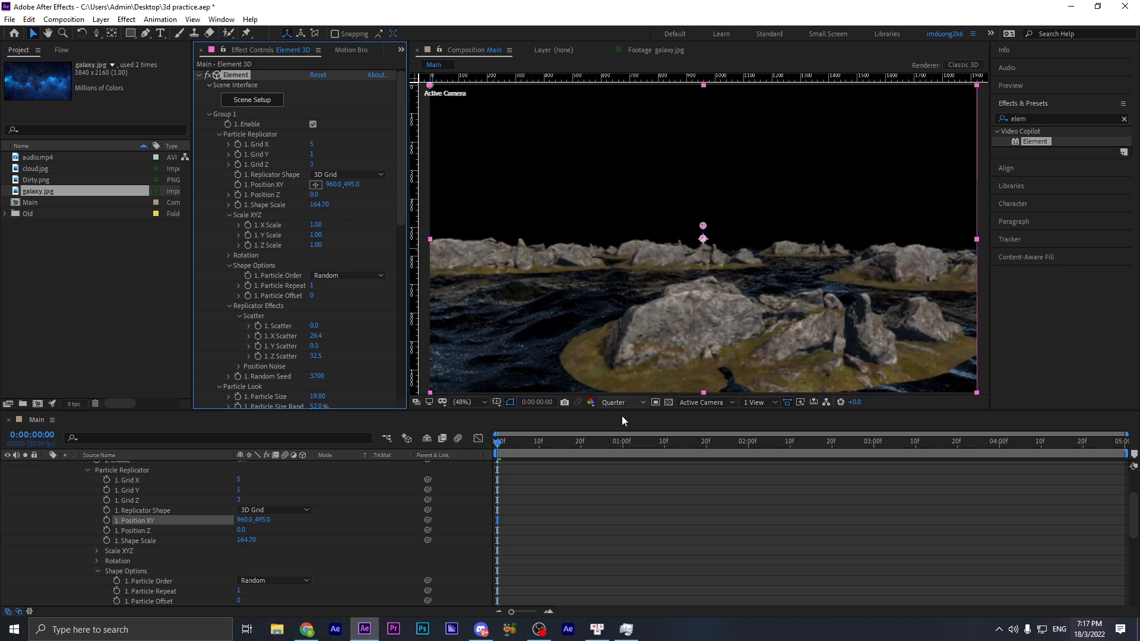
{"action": "left_click", "coordinate": [626, 442]}
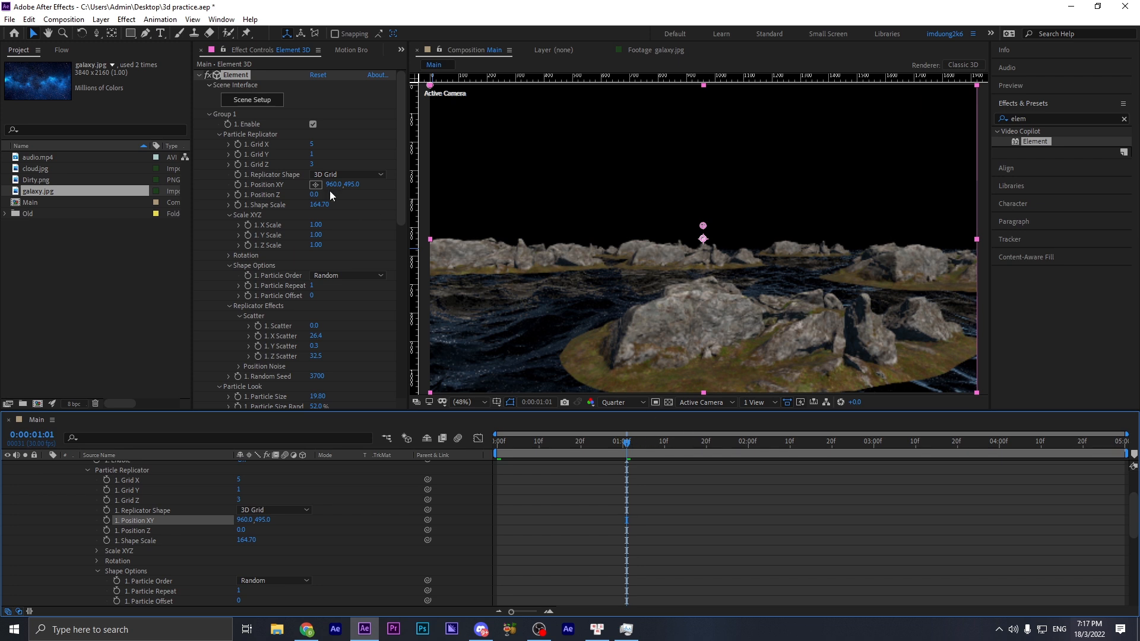
{"action": "mouse_move", "coordinate": [350, 184]}
{"action": "left_mouse_down"}
{"action": "mouse_move", "coordinate": [358, 188]}
{"action": "mouse_move", "coordinate": [343, 190]}
{"action": "left_mouse_up"}
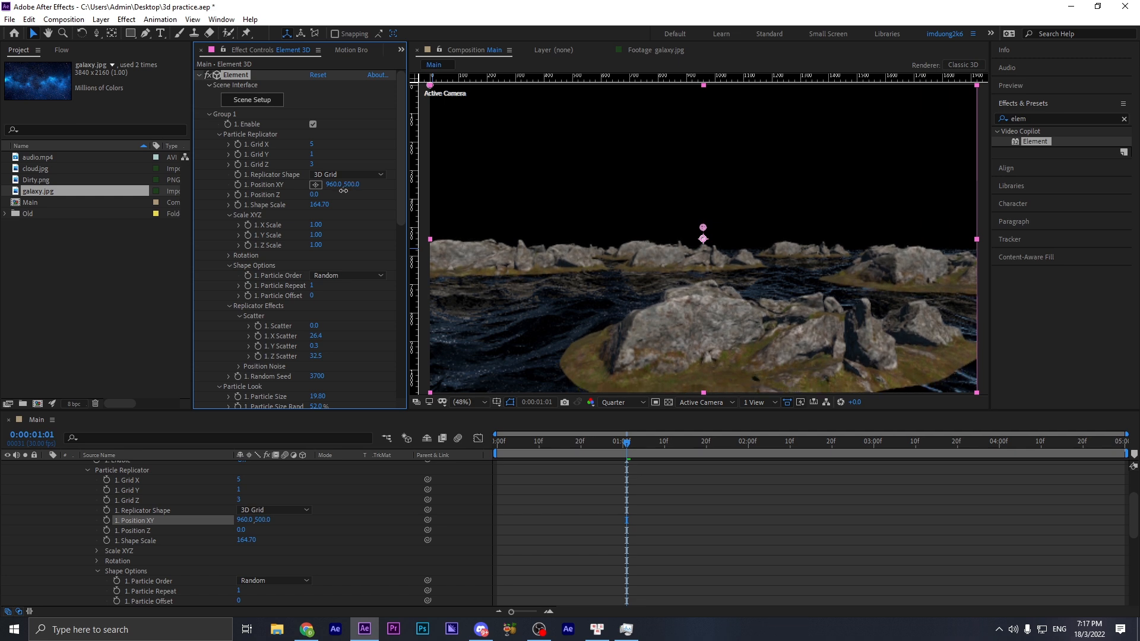
{"action": "left_click", "coordinate": [779, 528]}
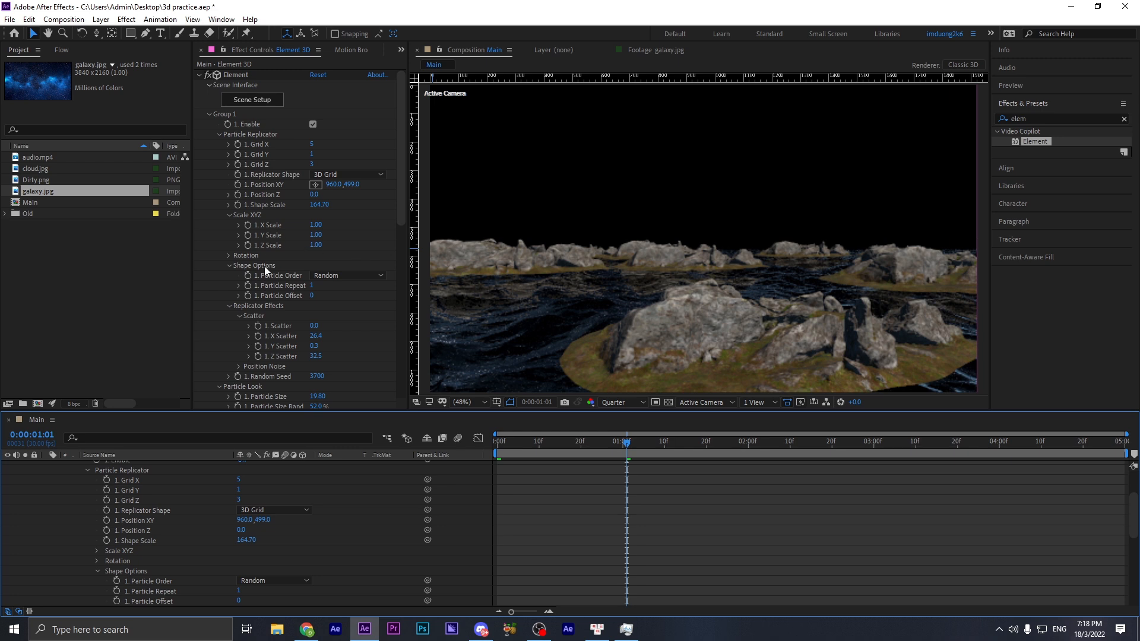
- Enable group 2 and enlarge its rock to a Particle Size of 33.00
{"action": "scroll", "coordinate": [215, 191], "scroll_direction": "down", "scroll_amount": 10}
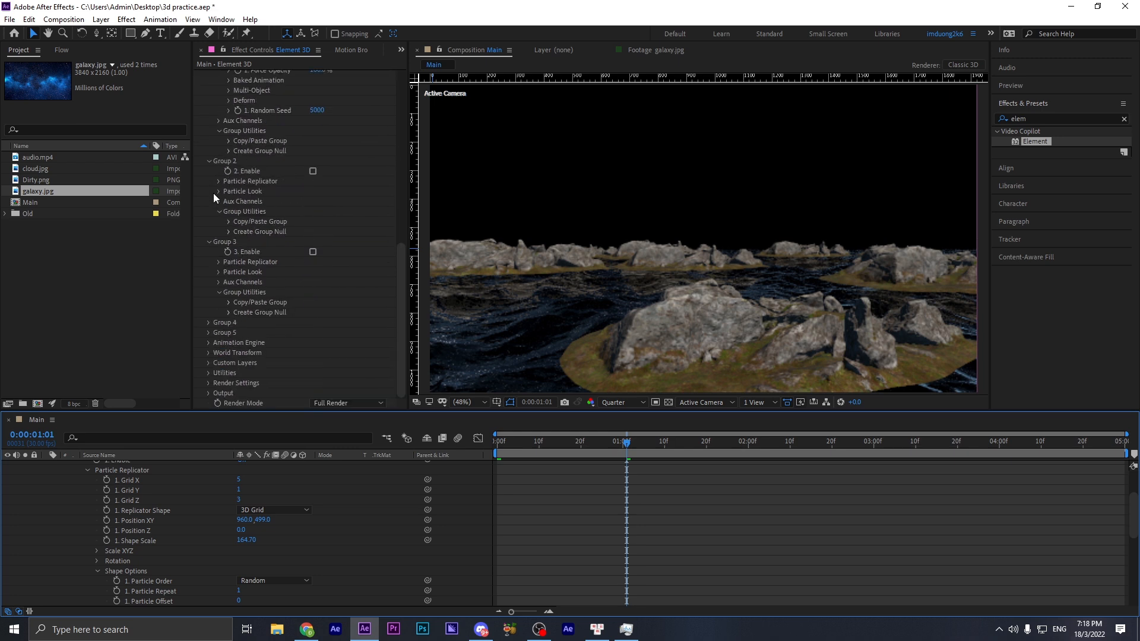
{"action": "left_click", "coordinate": [313, 171]}
{"action": "left_click", "coordinate": [313, 171]}
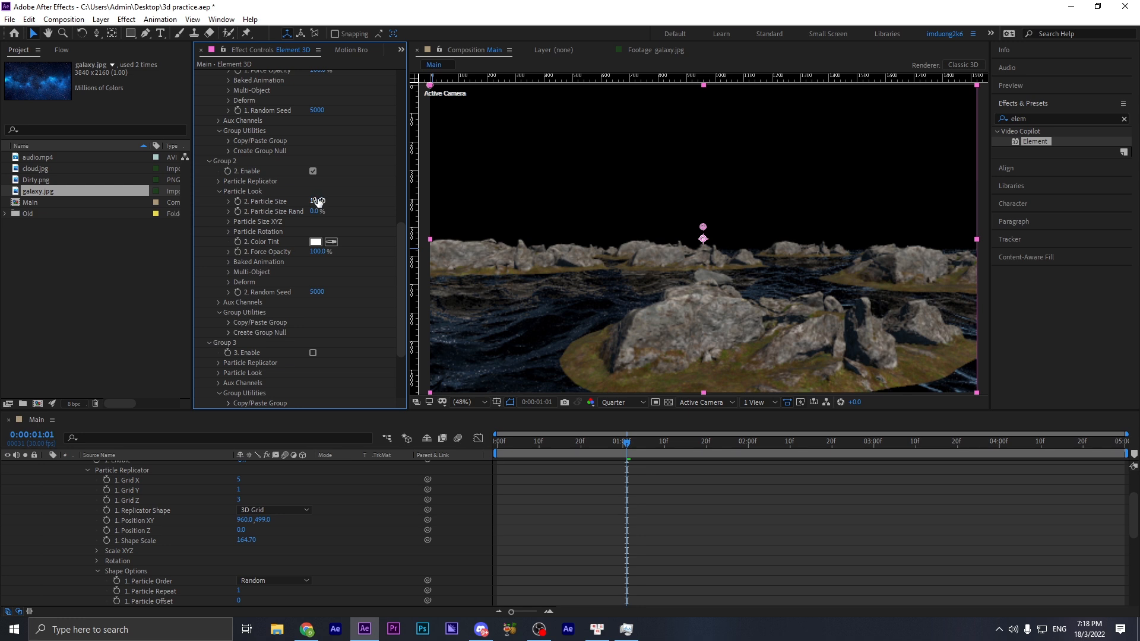
{"action": "left_click_drag", "start_coordinate": [447, 203], "coordinate": [464, 205]}
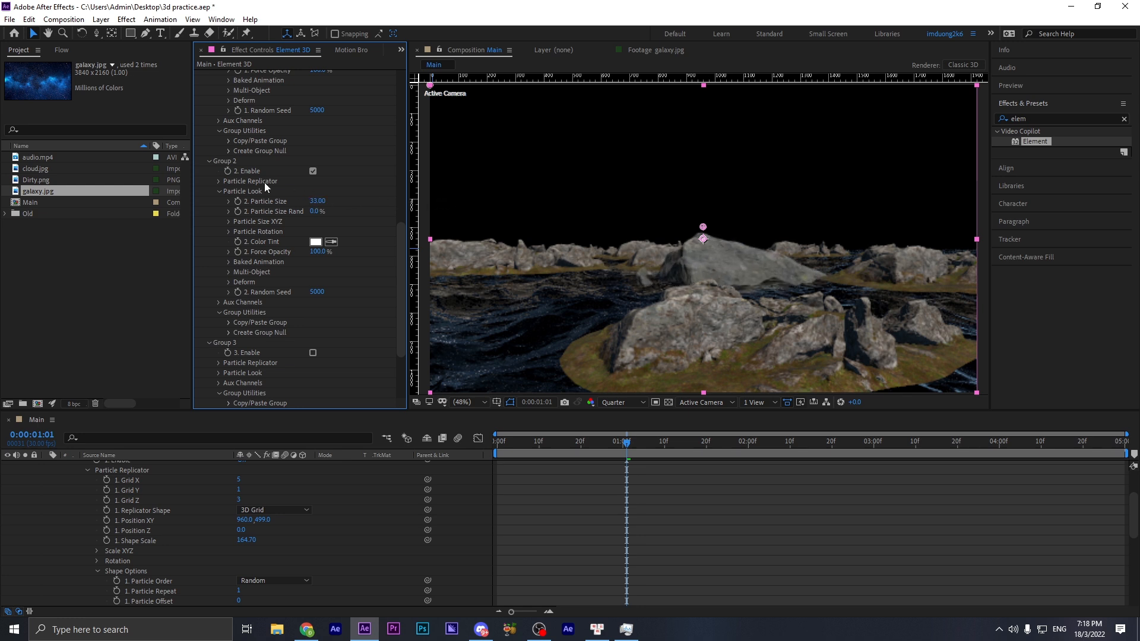
- Place the group 2 rock in the distance at position 2464, 217 and Z 2510, with a Particle Size of 54.50
{"action": "left_click", "coordinate": [221, 181]}
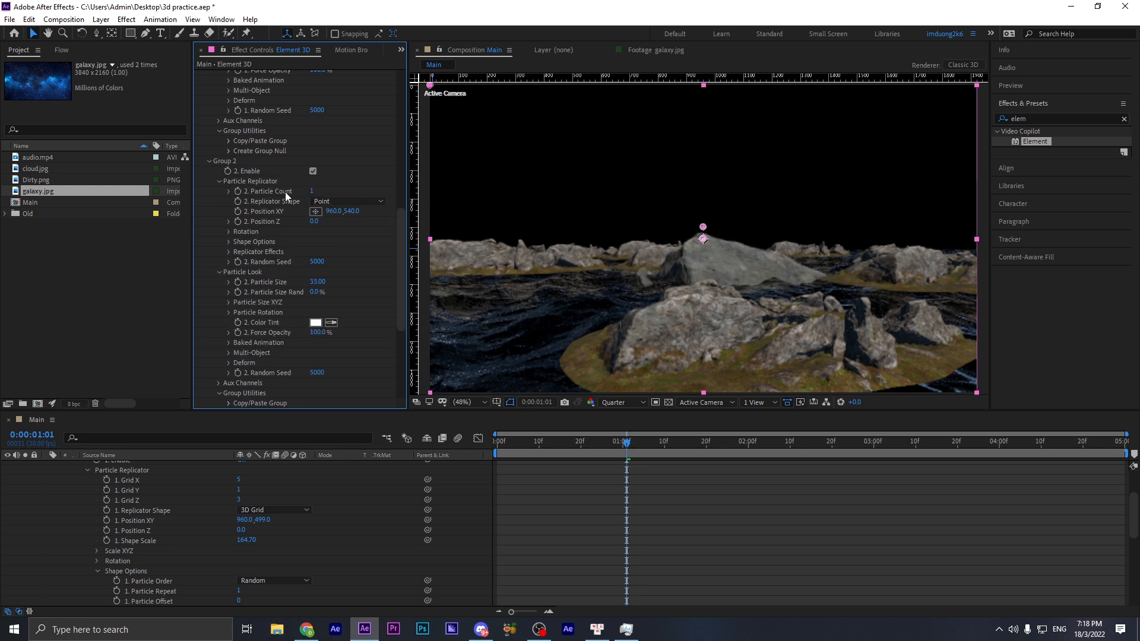
{"action": "left_click_drag", "start_coordinate": [351, 216], "coordinate": [233, 204]}
{"action": "left_click_drag", "start_coordinate": [314, 223], "coordinate": [799, 265]}
{"action": "mouse_move", "coordinate": [357, 212]}
{"action": "left_mouse_down"}
{"action": "mouse_move", "coordinate": [412, 215]}
{"action": "mouse_move", "coordinate": [343, 210]}
{"action": "mouse_move", "coordinate": [328, 224]}
{"action": "mouse_move", "coordinate": [391, 235]}
{"action": "left_mouse_up"}
{"action": "left_click_drag", "start_coordinate": [319, 286], "coordinate": [582, 280]}
{"action": "left_click_drag", "start_coordinate": [472, 274], "coordinate": [390, 262]}
{"action": "mouse_move", "coordinate": [356, 212]}
{"action": "left_mouse_down"}
{"action": "mouse_move", "coordinate": [285, 215]}
{"action": "mouse_move", "coordinate": [911, 221]}
{"action": "mouse_move", "coordinate": [772, 221]}
{"action": "left_mouse_up"}
{"action": "left_click_drag", "start_coordinate": [319, 281], "coordinate": [358, 275]}
{"action": "left_click_drag", "start_coordinate": [363, 212], "coordinate": [336, 216]}
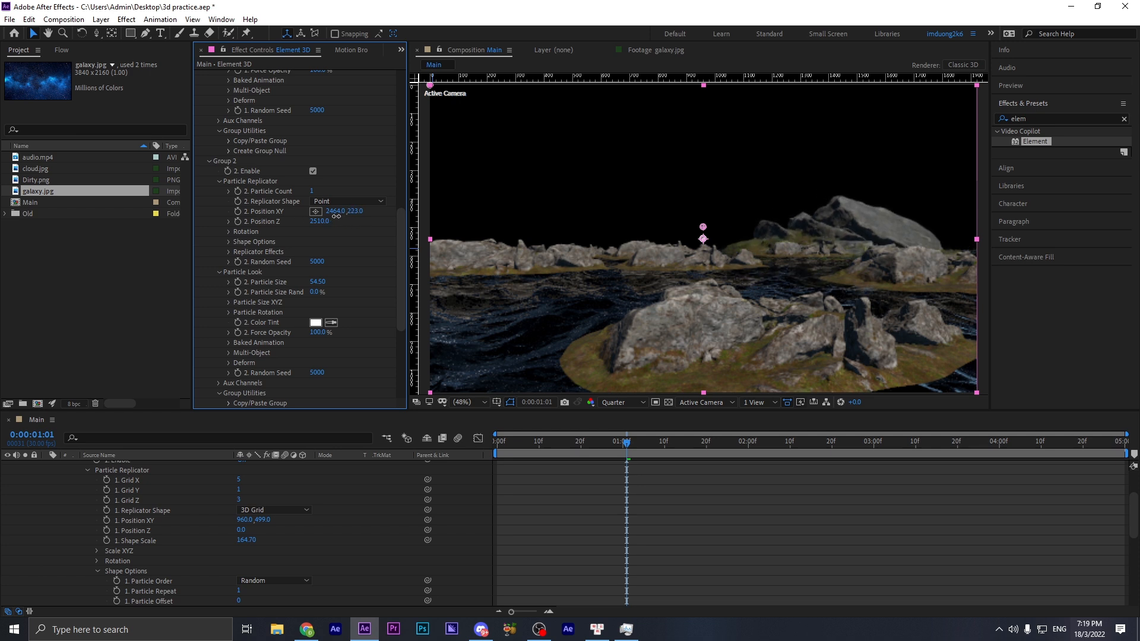
{"action": "left_click", "coordinate": [315, 212]}
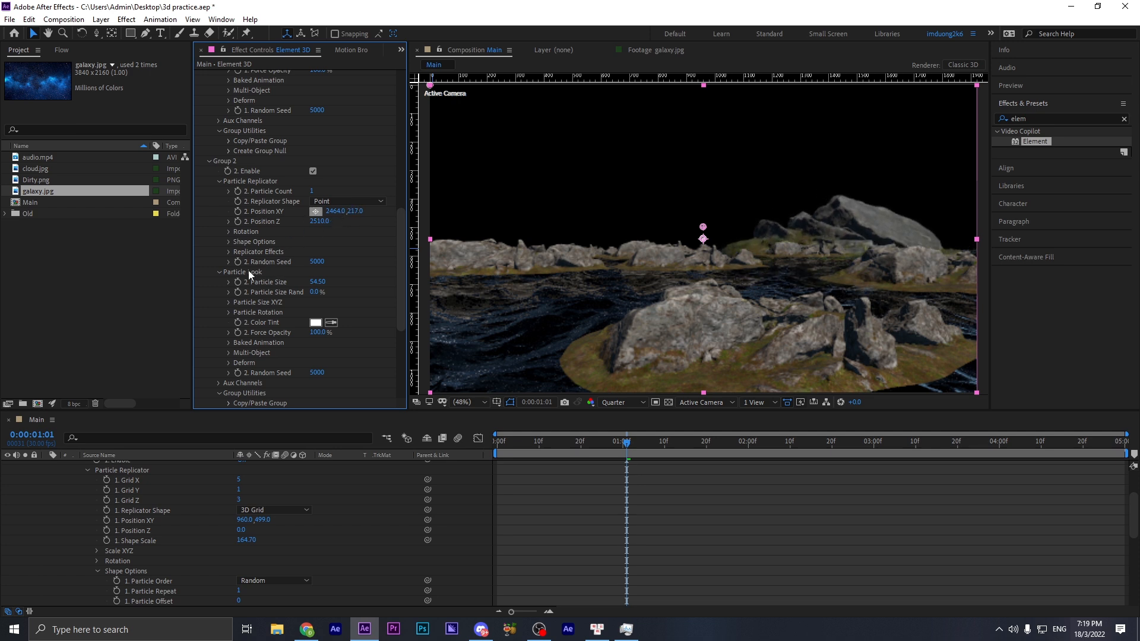
- Rotate the group 2 rock 23° about its Y axis
{"action": "left_click", "coordinate": [227, 232]}
{"action": "mouse_move", "coordinate": [323, 255]}
{"action": "left_mouse_down"}
{"action": "mouse_move", "coordinate": [336, 255]}
{"action": "mouse_move", "coordinate": [224, 252]}
{"action": "mouse_move", "coordinate": [359, 258]}
{"action": "mouse_move", "coordinate": [339, 259]}
{"action": "left_mouse_up"}
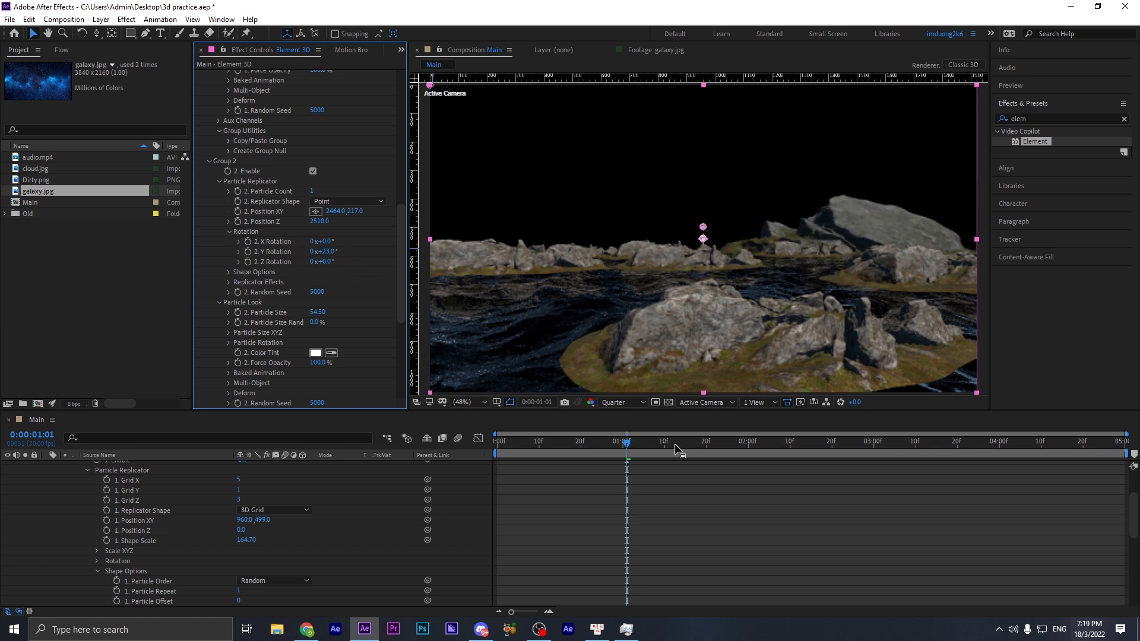
{"action": "left_click", "coordinate": [836, 502]}
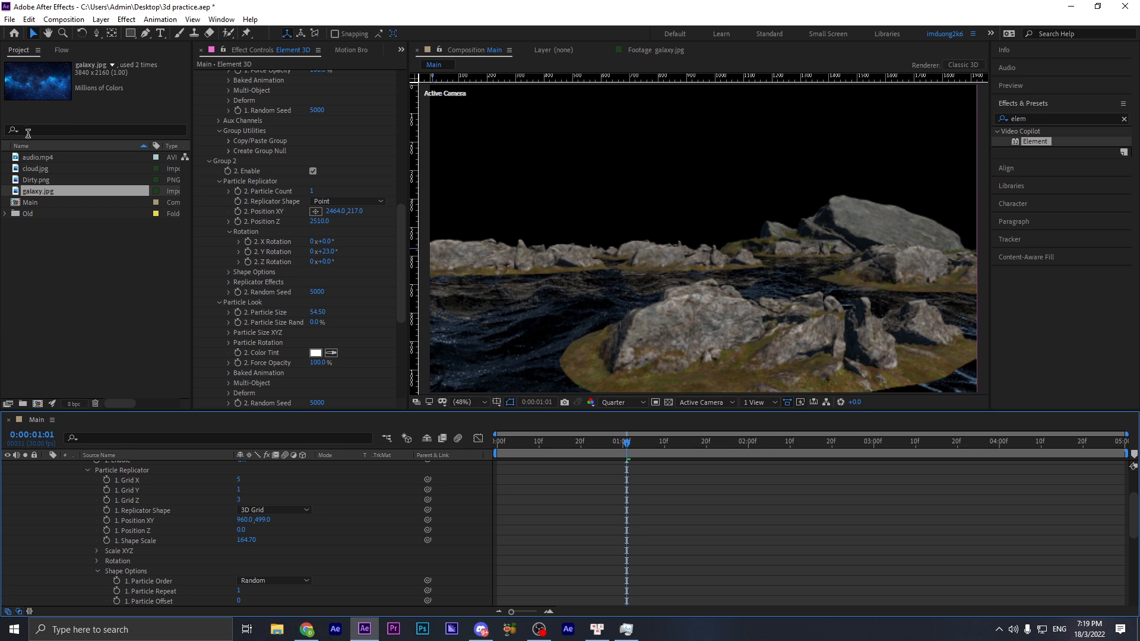
- Try enabling group 3 of the Element effect
{"action": "scroll", "coordinate": [244, 470], "scroll_direction": "up", "scroll_amount": 3}
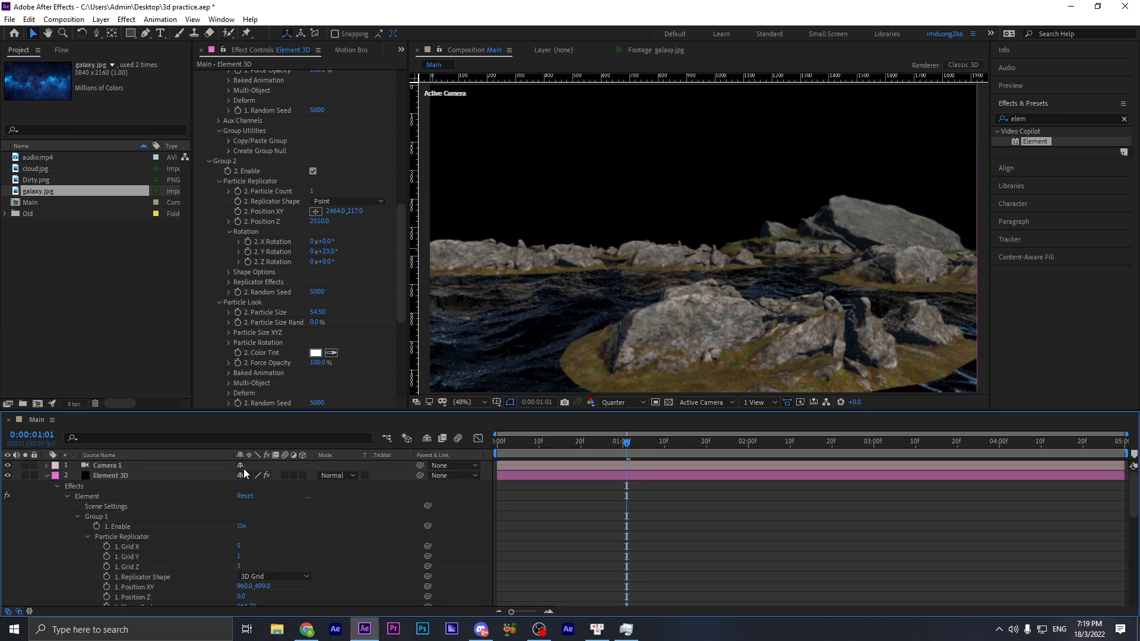
{"action": "scroll", "coordinate": [266, 225], "scroll_direction": "down", "scroll_amount": 6}
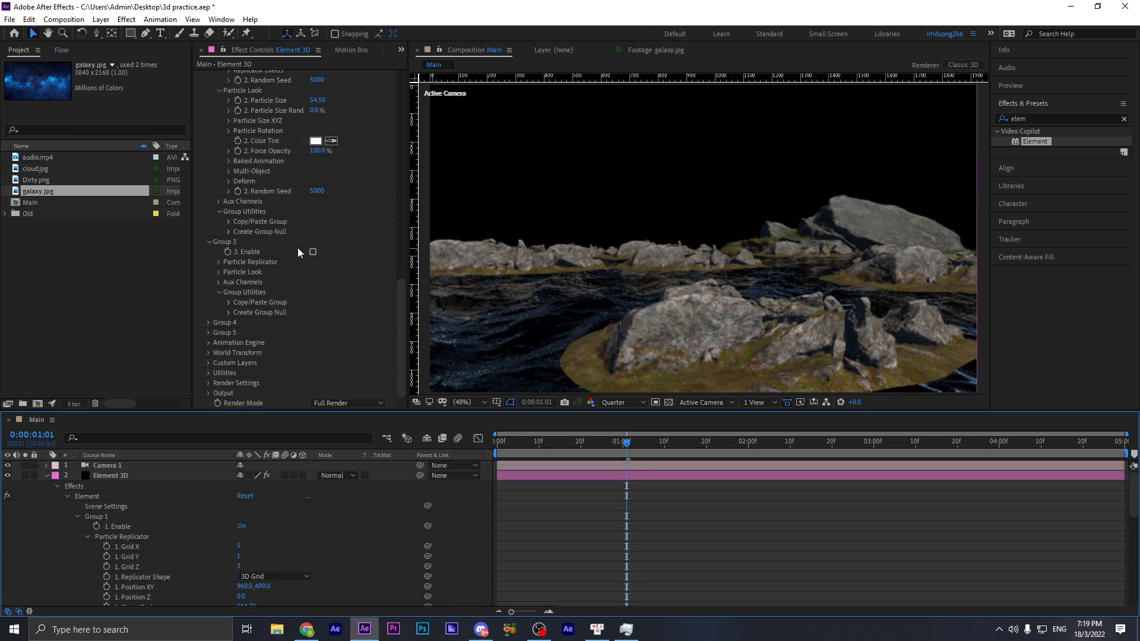
{"action": "left_click", "coordinate": [315, 253]}
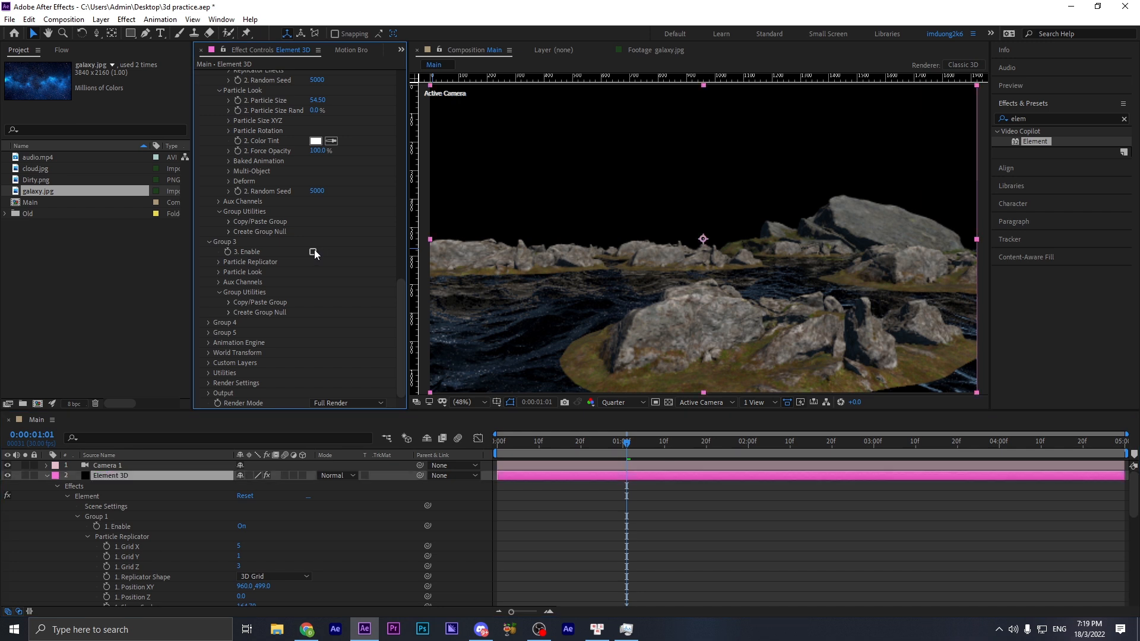
{"action": "left_click", "coordinate": [313, 253]}
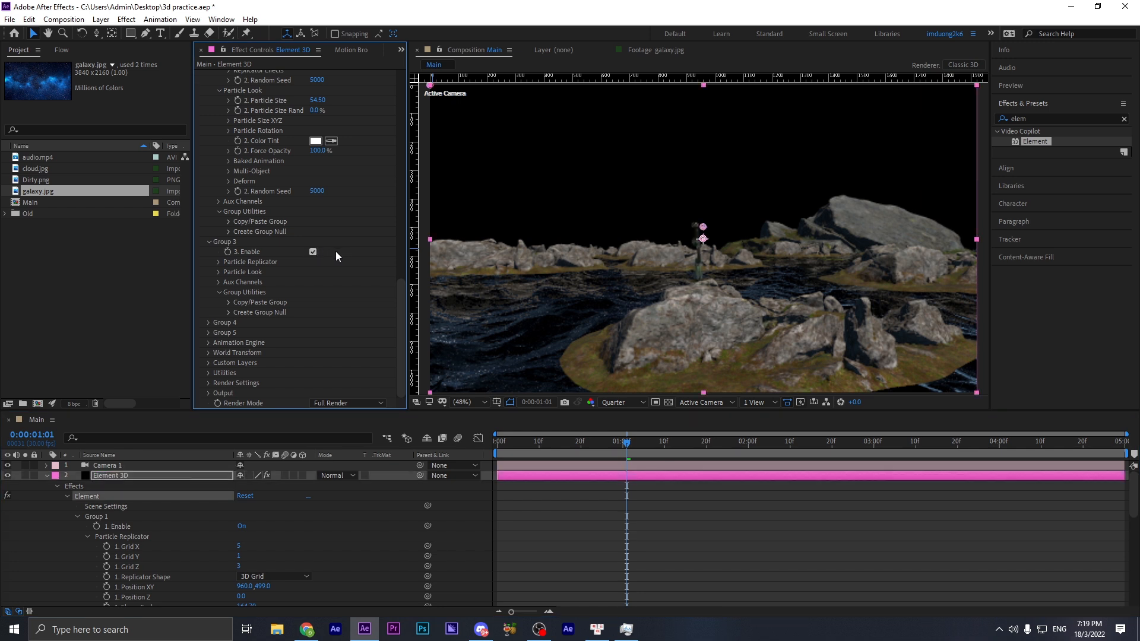
- Disable group 3 and enable groups 4 and 5 of the Element effect
{"action": "left_click", "coordinate": [208, 323]}
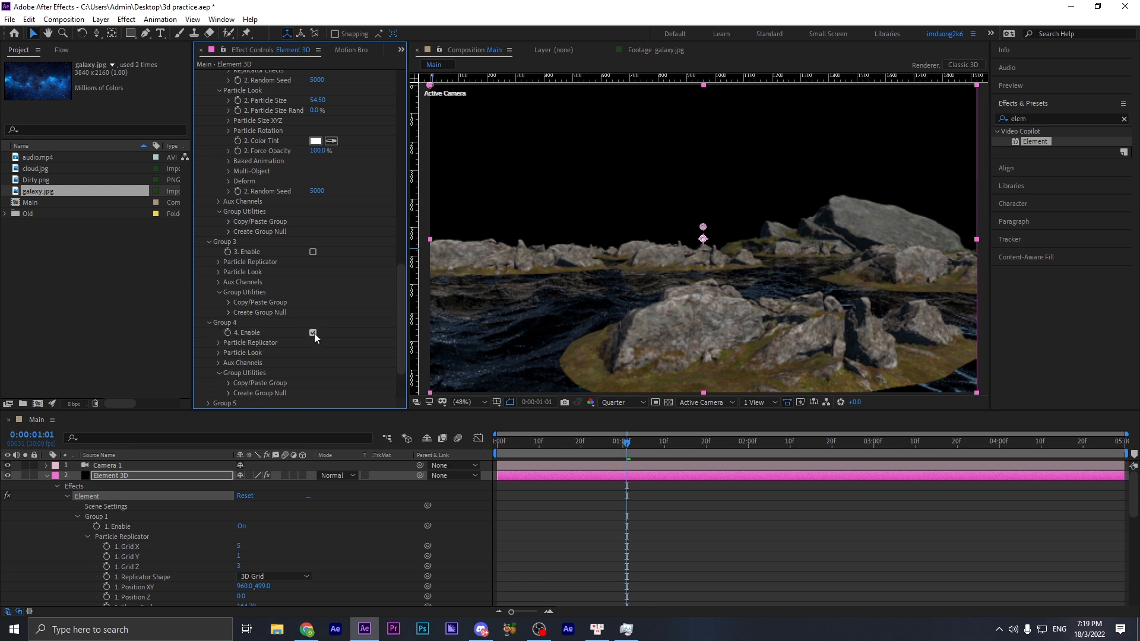
{"action": "left_click", "coordinate": [313, 333]}
{"action": "scroll", "coordinate": [280, 327], "scroll_direction": "down", "scroll_amount": 3}
{"action": "left_click", "coordinate": [209, 333]}
{"action": "left_click", "coordinate": [314, 343]}
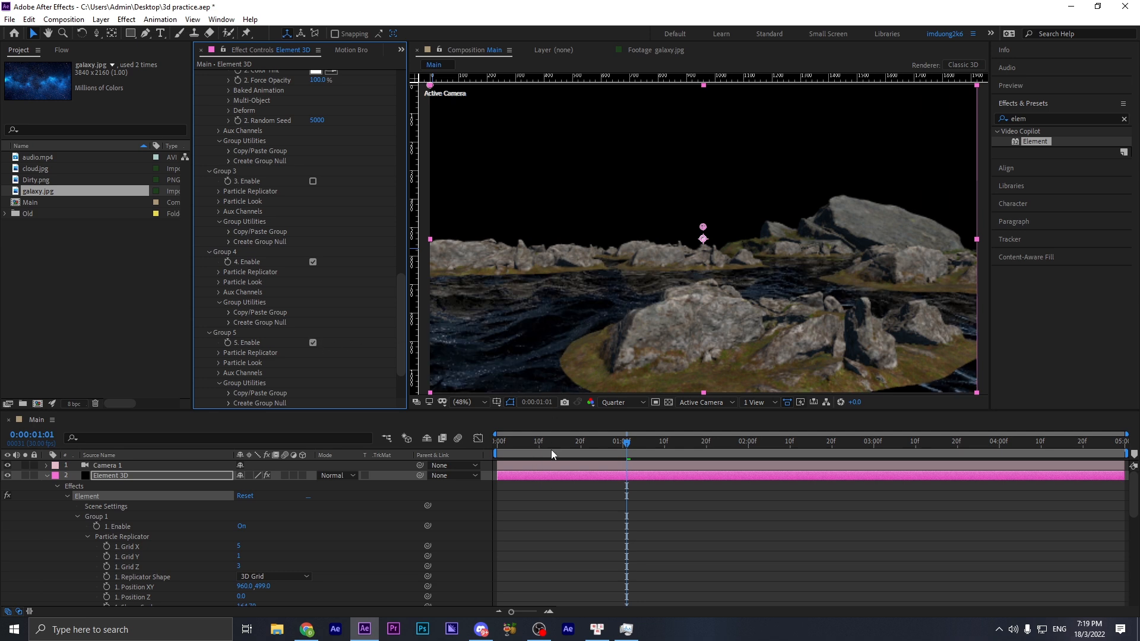
- Return the current time to the start of the composition
{"action": "left_click", "coordinate": [223, 426]}
{"action": "key", "text": "Home"}
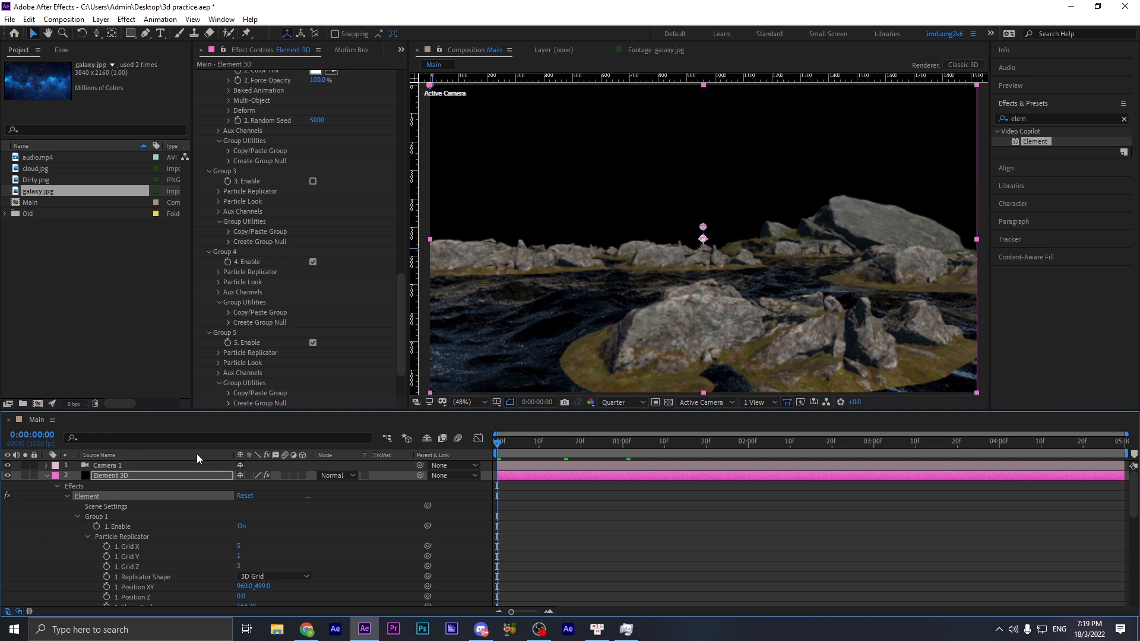
- Set the group 1 boulders' Y Scatter to 0 and lower their Position XY to 960, 516
{"action": "scroll", "coordinate": [293, 306], "scroll_direction": "up", "scroll_amount": 1}
{"action": "scroll", "coordinate": [300, 301], "scroll_direction": "up", "scroll_amount": 10}
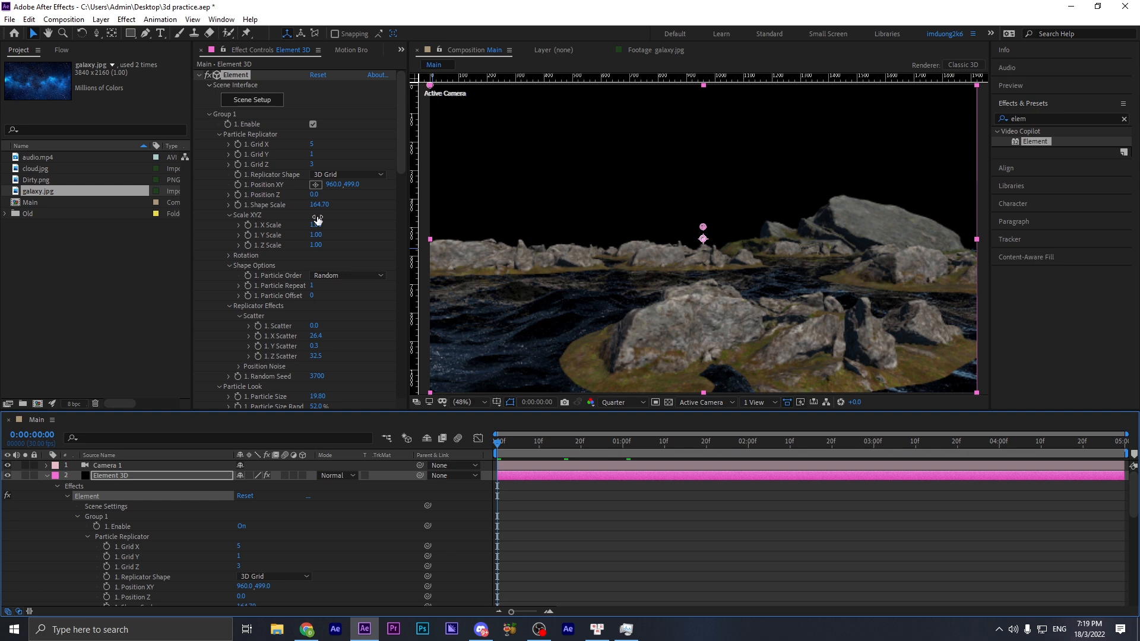
{"action": "scroll", "coordinate": [320, 252], "scroll_direction": "down", "scroll_amount": 3}
{"action": "scroll", "coordinate": [319, 249], "scroll_direction": "down", "scroll_amount": 12}
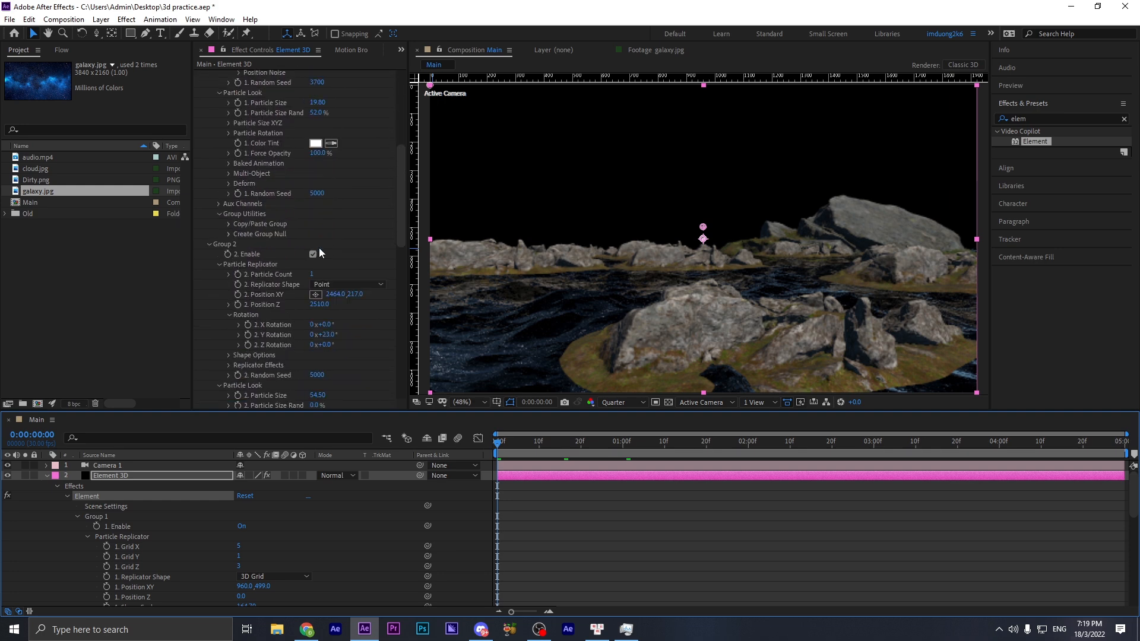
{"action": "scroll", "coordinate": [353, 144], "scroll_direction": "up", "scroll_amount": 3}
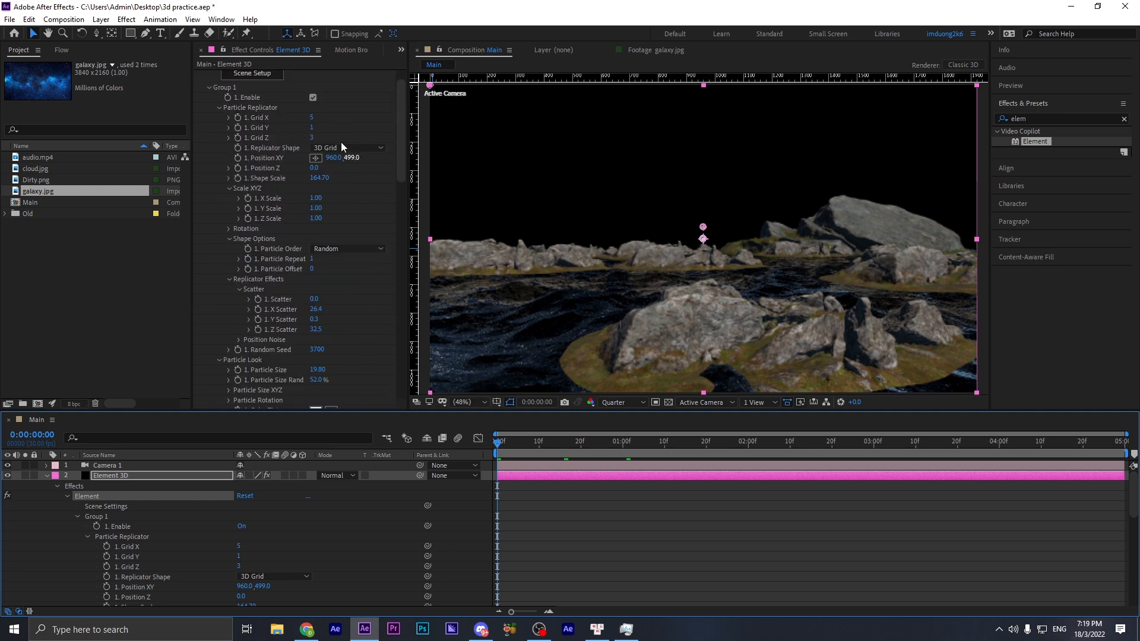
{"action": "left_click", "coordinate": [315, 319]}
{"action": "type", "text": "0"}
{"action": "key", "text": "Return"}
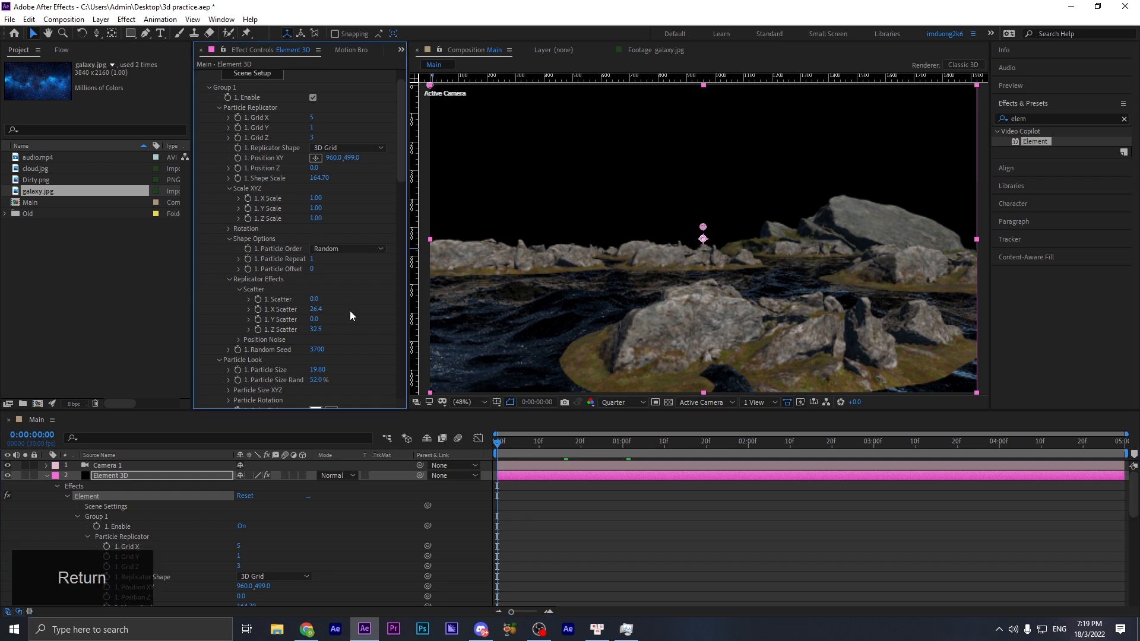
{"action": "mouse_move", "coordinate": [350, 158]}
{"action": "left_mouse_down"}
{"action": "mouse_move", "coordinate": [368, 163]}
{"action": "mouse_move", "coordinate": [267, 150]}
{"action": "mouse_move", "coordinate": [349, 163]}
{"action": "left_mouse_up"}
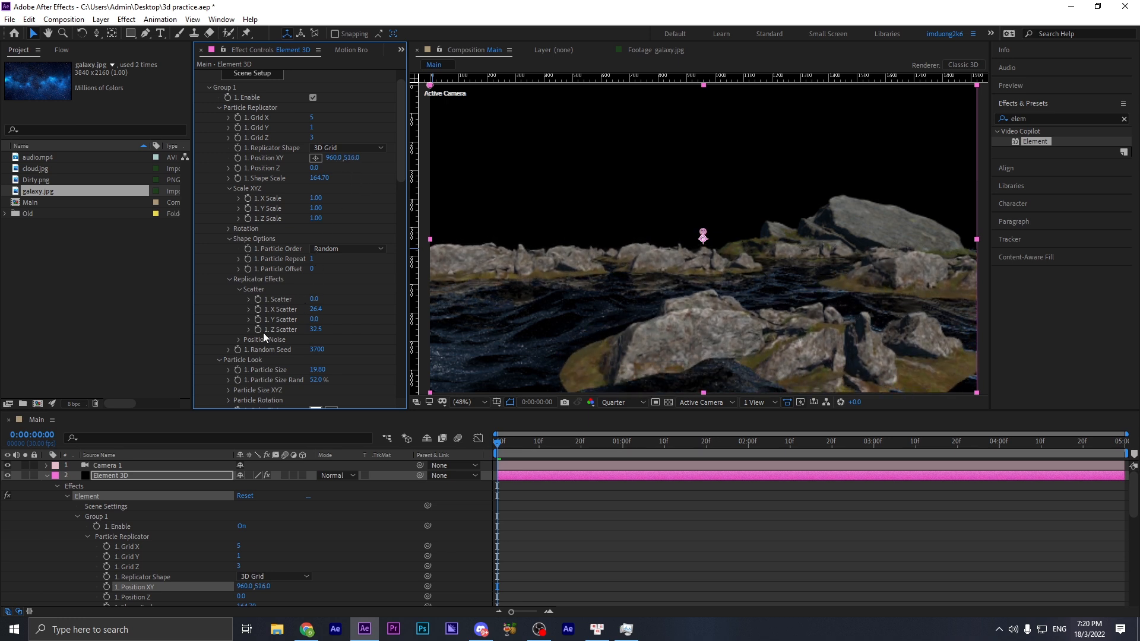
- Add a null object above Camera 1, parent the camera to it, and make the null 3D
{"action": "left_click", "coordinate": [141, 467]}
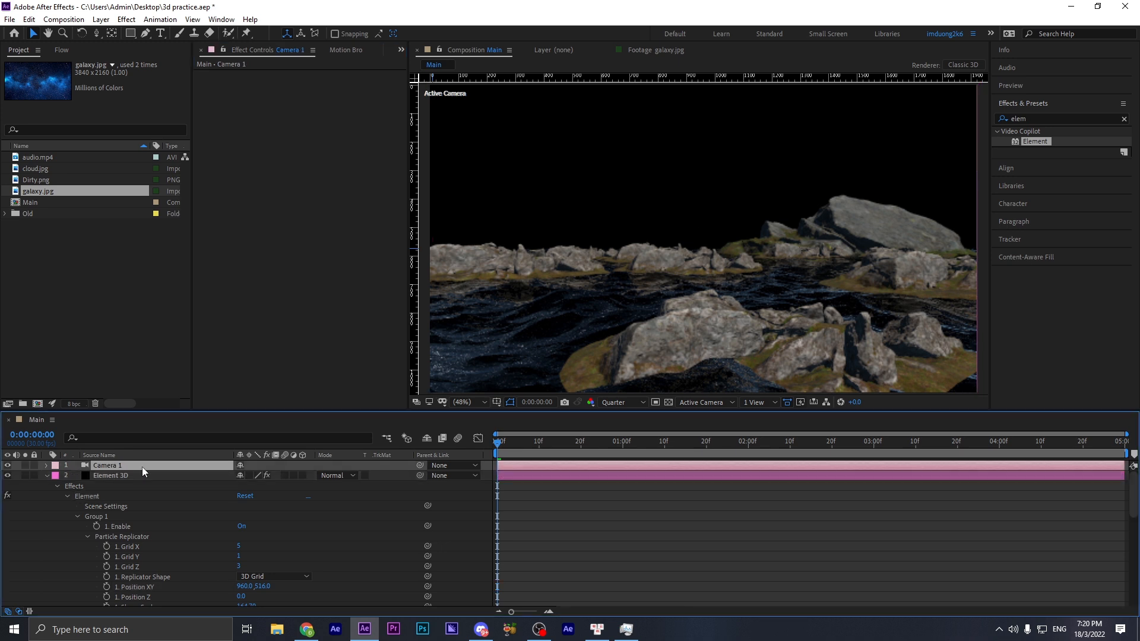
{"action": "key", "text": "ctrl+shift+alt+y"}
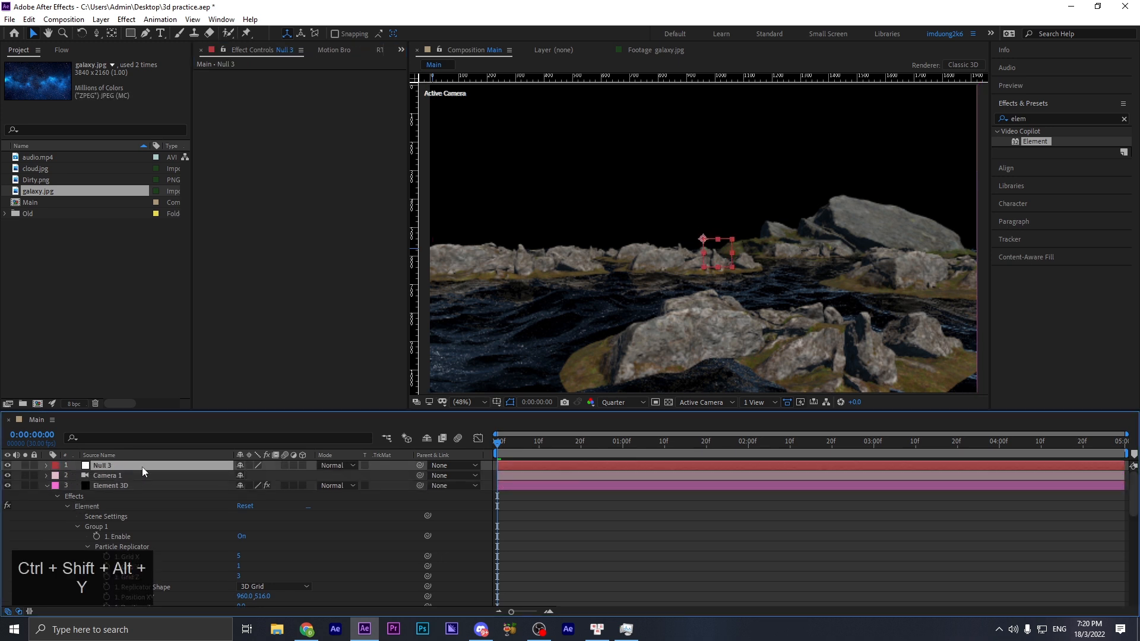
{"action": "left_click_drag", "start_coordinate": [417, 475], "coordinate": [308, 467]}
{"action": "left_click", "coordinate": [302, 466]}
- Move the camera's null to position 636, 575, 2175 and keyframe that position at the start of the composition
{"action": "left_click", "coordinate": [145, 465]}
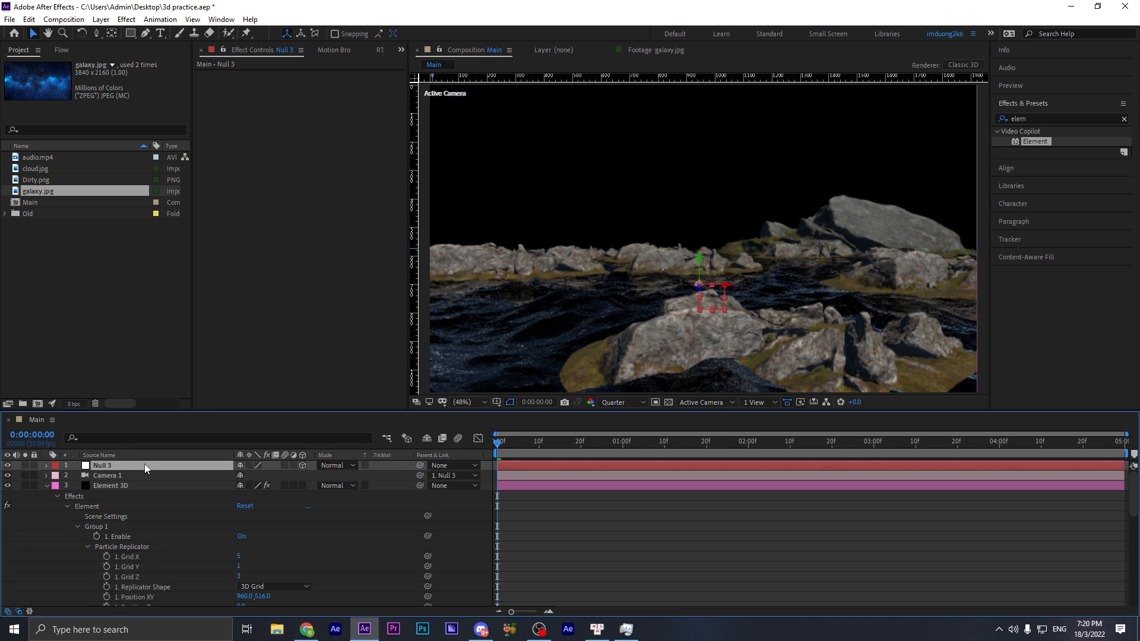
{"action": "key", "text": "p"}
{"action": "left_click_drag", "start_coordinate": [277, 476], "coordinate": [1084, 477]}
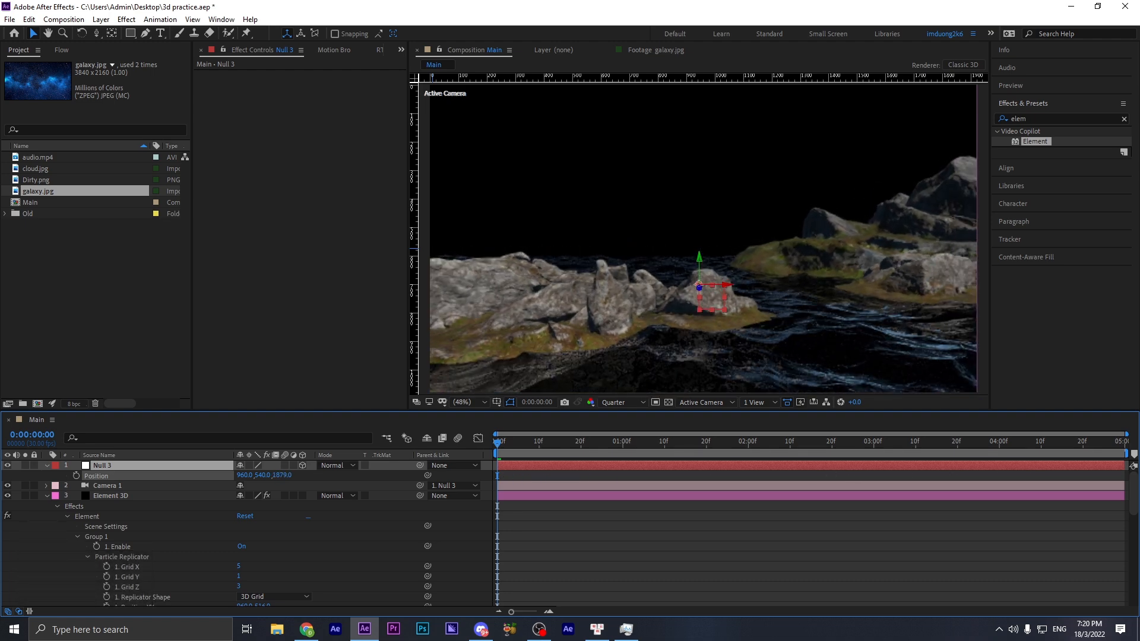
{"action": "left_click_drag", "start_coordinate": [249, 475], "coordinate": [53, 471]}
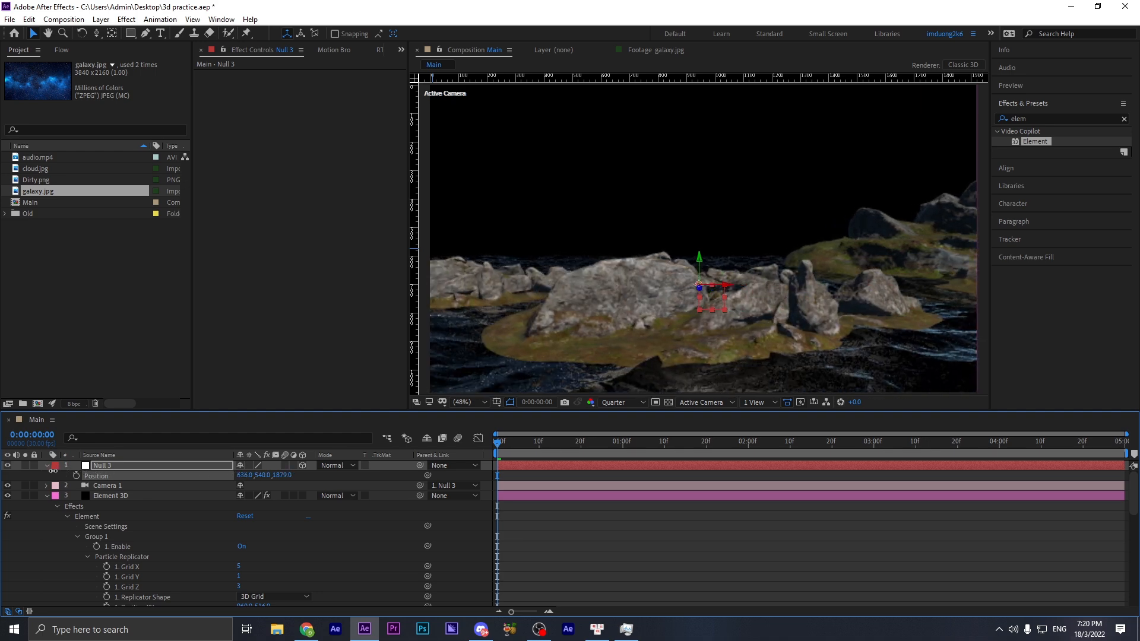
{"action": "left_click_drag", "start_coordinate": [283, 477], "coordinate": [466, 481]}
{"action": "left_click_drag", "start_coordinate": [260, 475], "coordinate": [288, 474]}
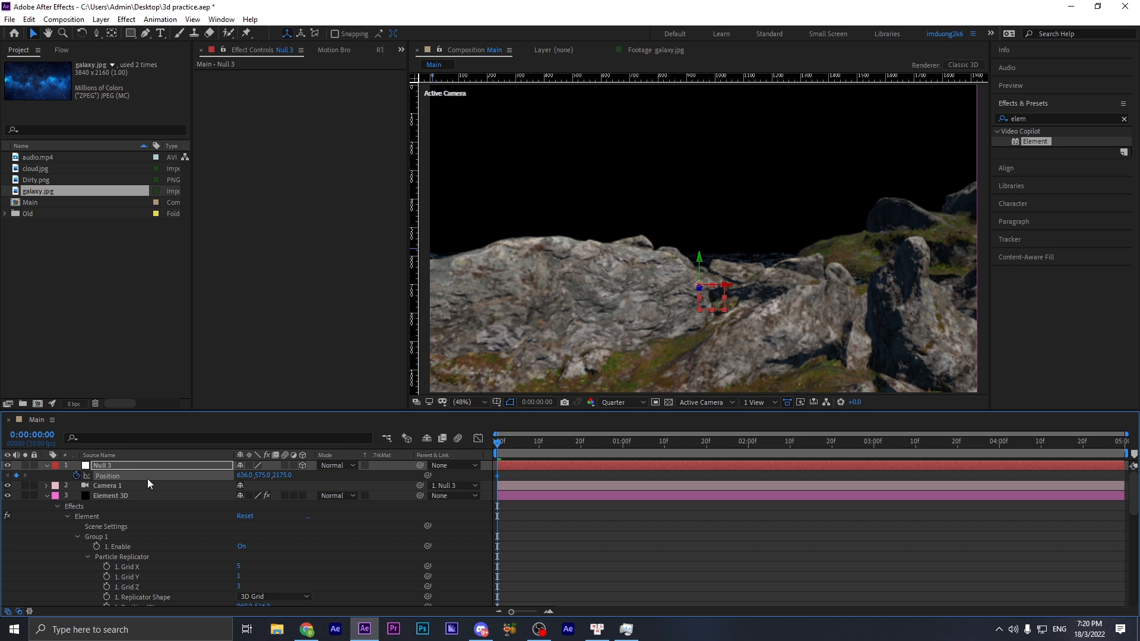
- Shift the null's position keyframe to the composition's end and set its starting Z position to -1765
{"action": "left_click_drag", "start_coordinate": [498, 476], "coordinate": [1128, 483]}
{"action": "left_click_drag", "start_coordinate": [278, 479], "coordinate": [89, 474]}
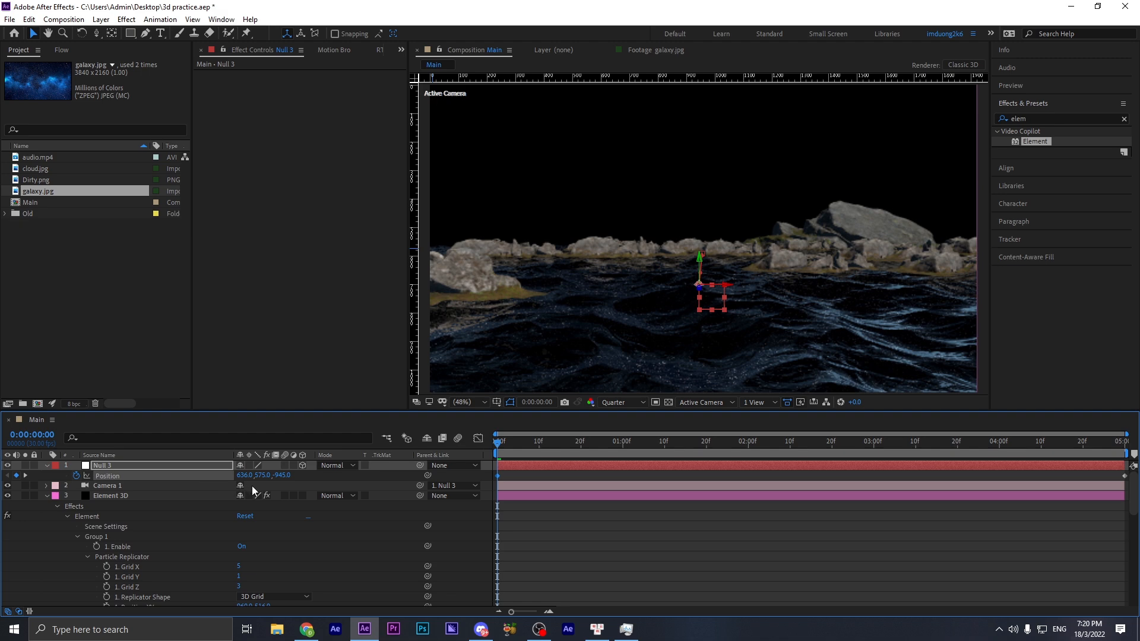
{"action": "left_click_drag", "start_coordinate": [279, 480], "coordinate": [221, 467]}
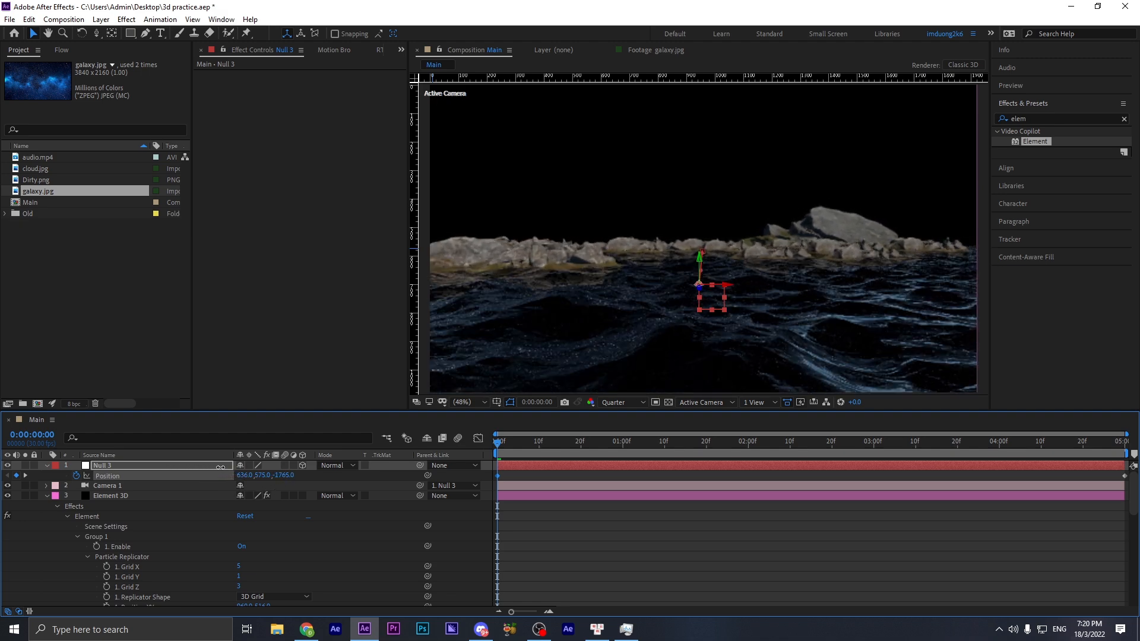
- Apply Easy Ease to both null position keyframes and shape the speed graph into a fast start with a long slowdown
{"action": "left_click_drag", "start_coordinate": [485, 472], "coordinate": [1129, 475]}
{"action": "key", "text": "F9"}
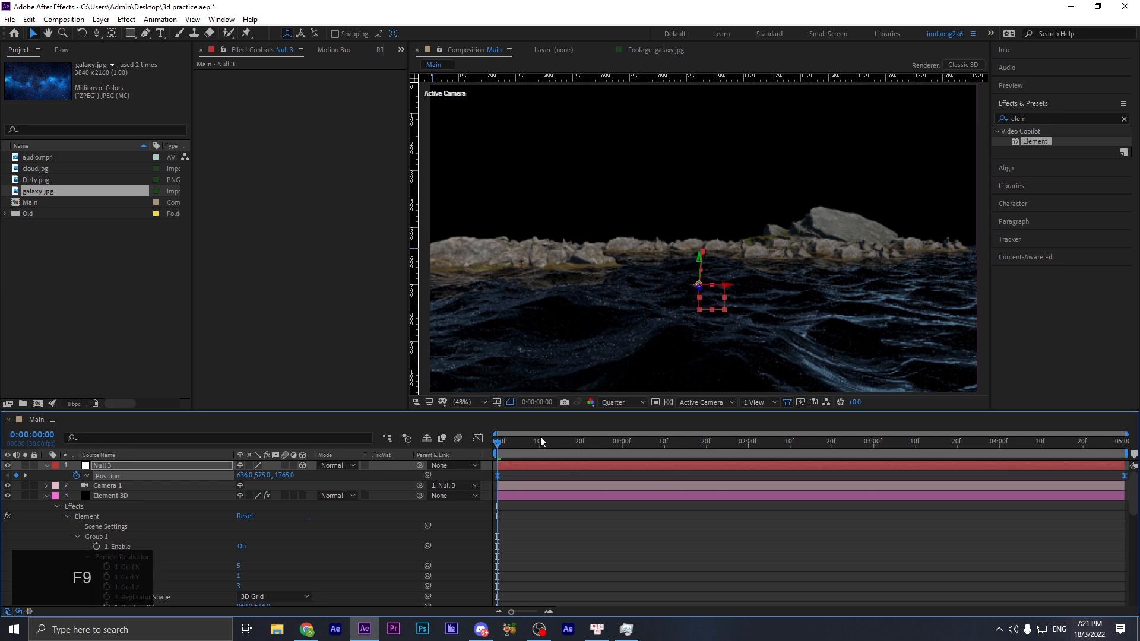
{"action": "left_click", "coordinate": [478, 438]}
{"action": "left_click_drag", "start_coordinate": [598, 561], "coordinate": [465, 586]}
{"action": "left_click_drag", "start_coordinate": [603, 580], "coordinate": [486, 580]}
{"action": "left_click", "coordinate": [692, 599]}
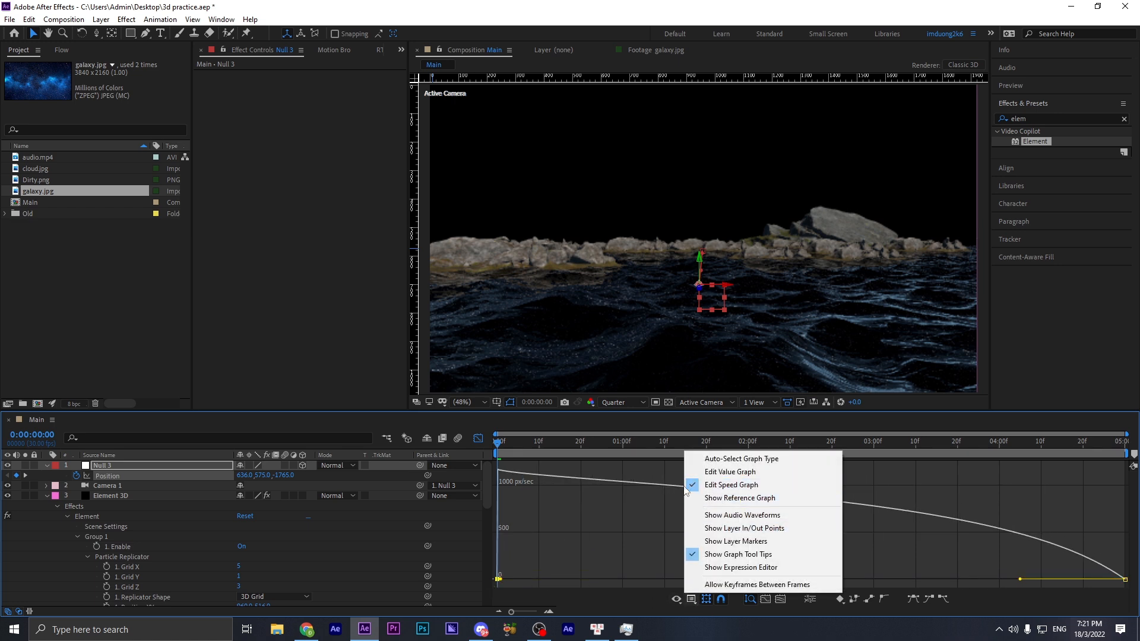
{"action": "left_click_drag", "start_coordinate": [1021, 577], "coordinate": [778, 579]}
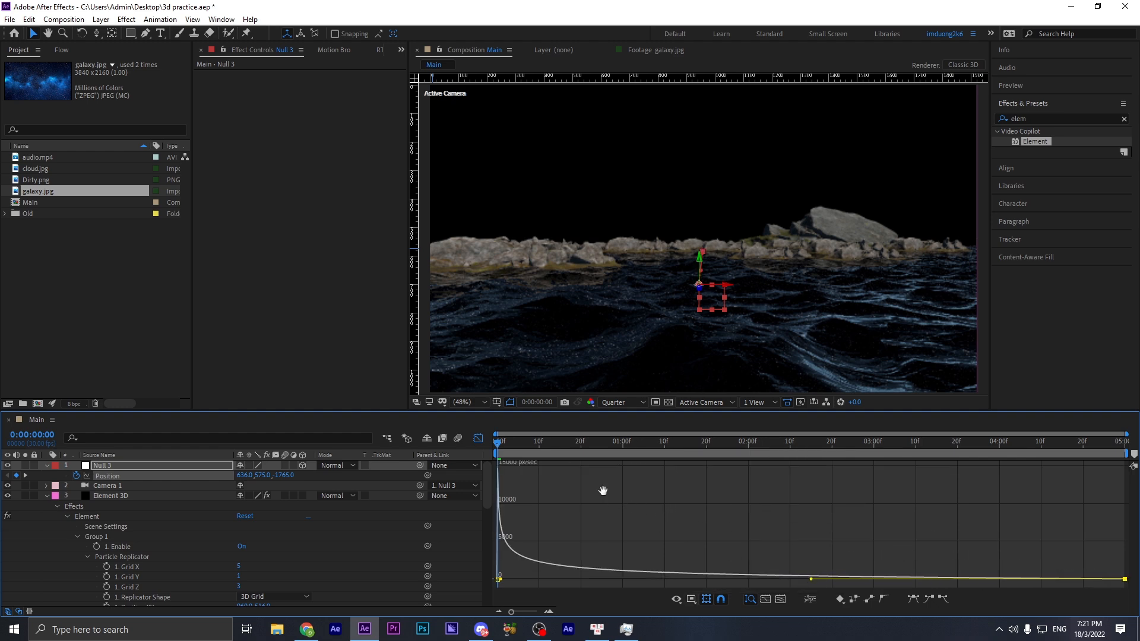
- Preview the camera move from the start of the composition
{"action": "key", "text": "space"}
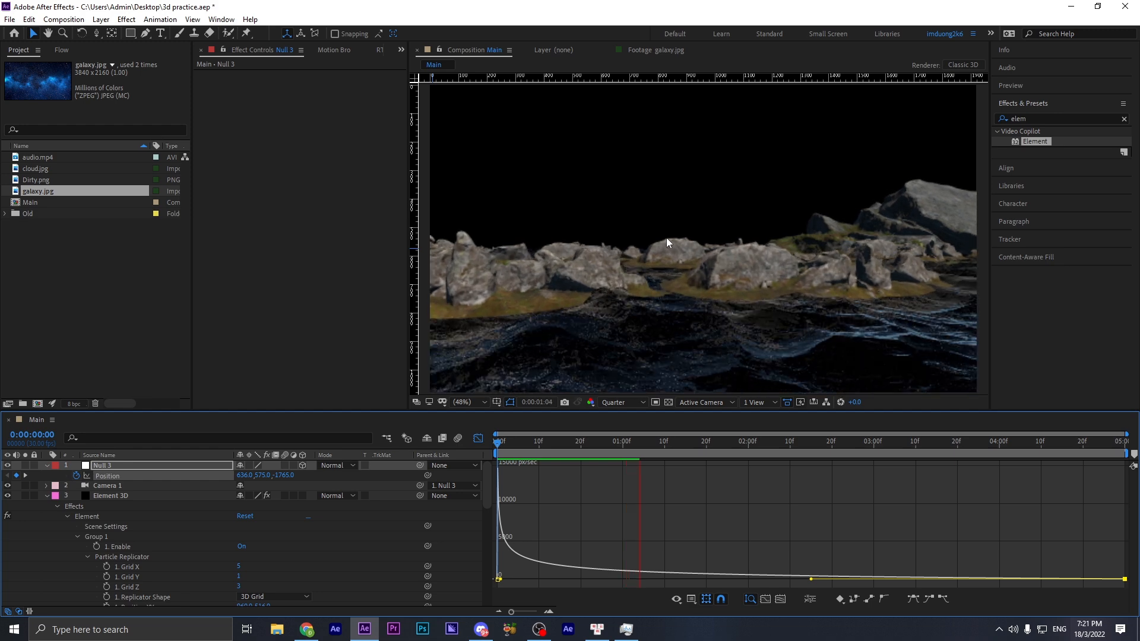
{"action": "left_click", "coordinate": [500, 443]}
{"action": "key", "text": "space"}
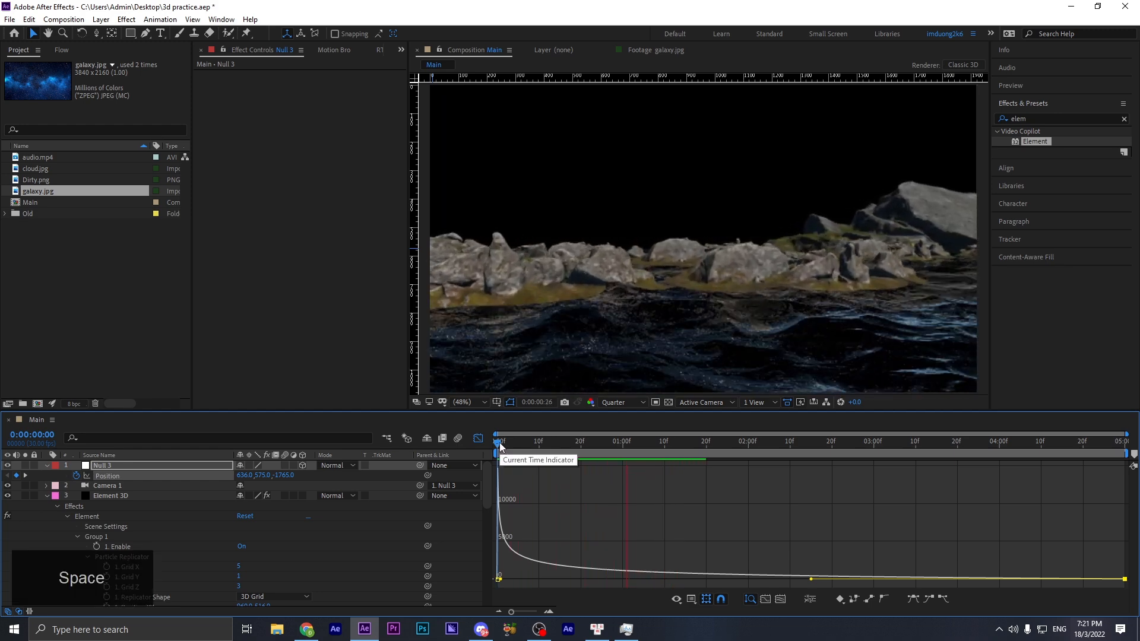
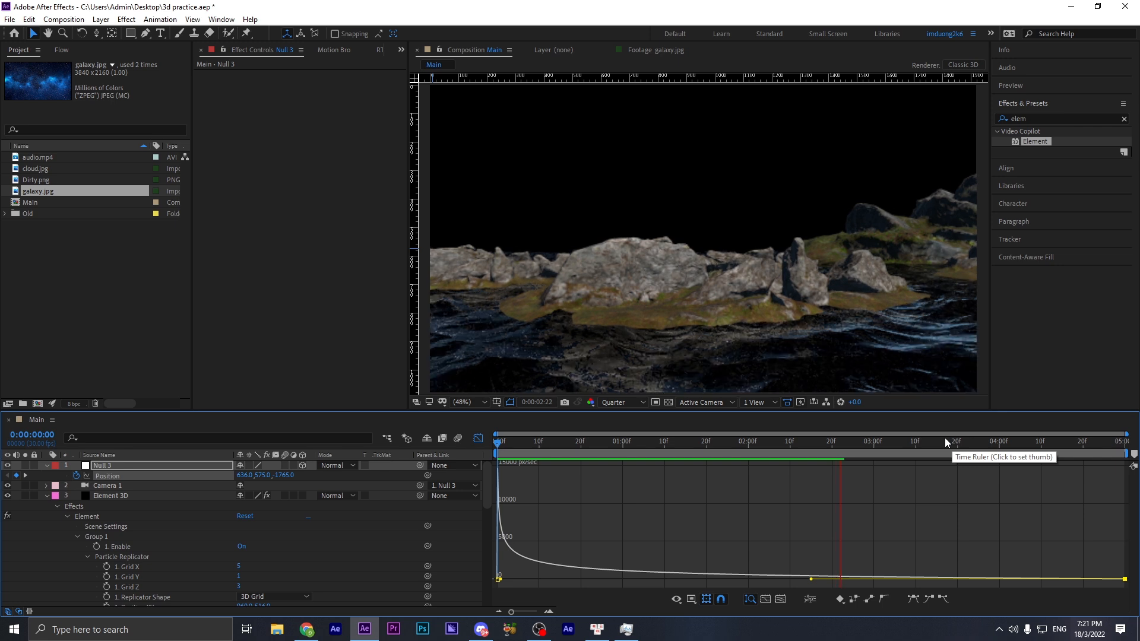
- Close the graph editor and set the current time to 0:00:03:05
{"action": "left_click", "coordinate": [969, 442]}
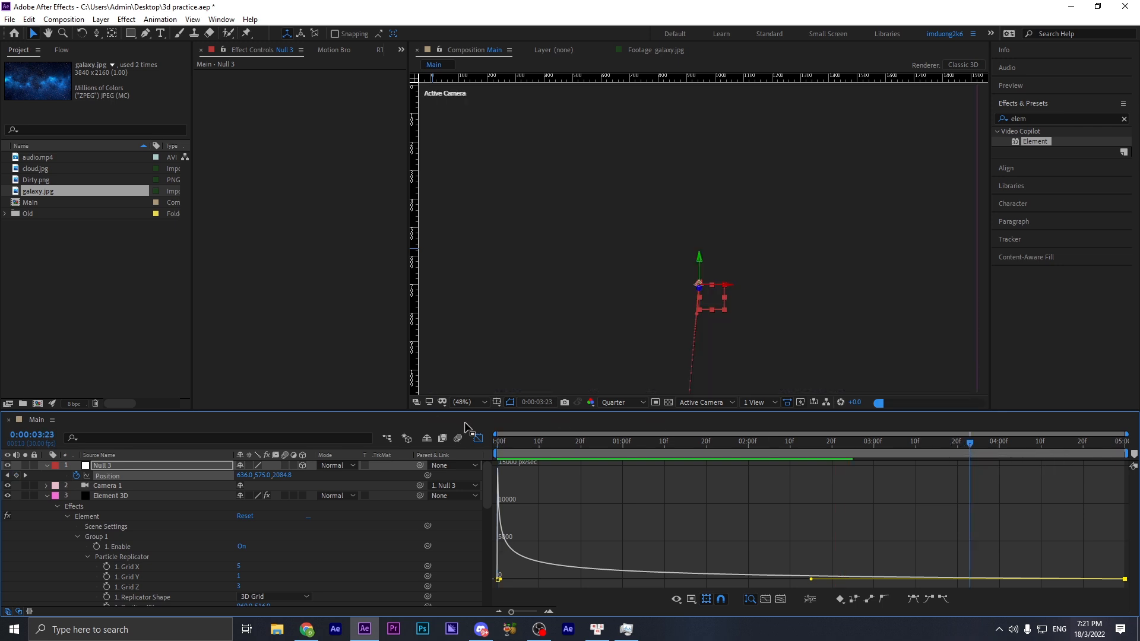
{"action": "left_click", "coordinate": [478, 438]}
{"action": "left_click", "coordinate": [896, 445]}
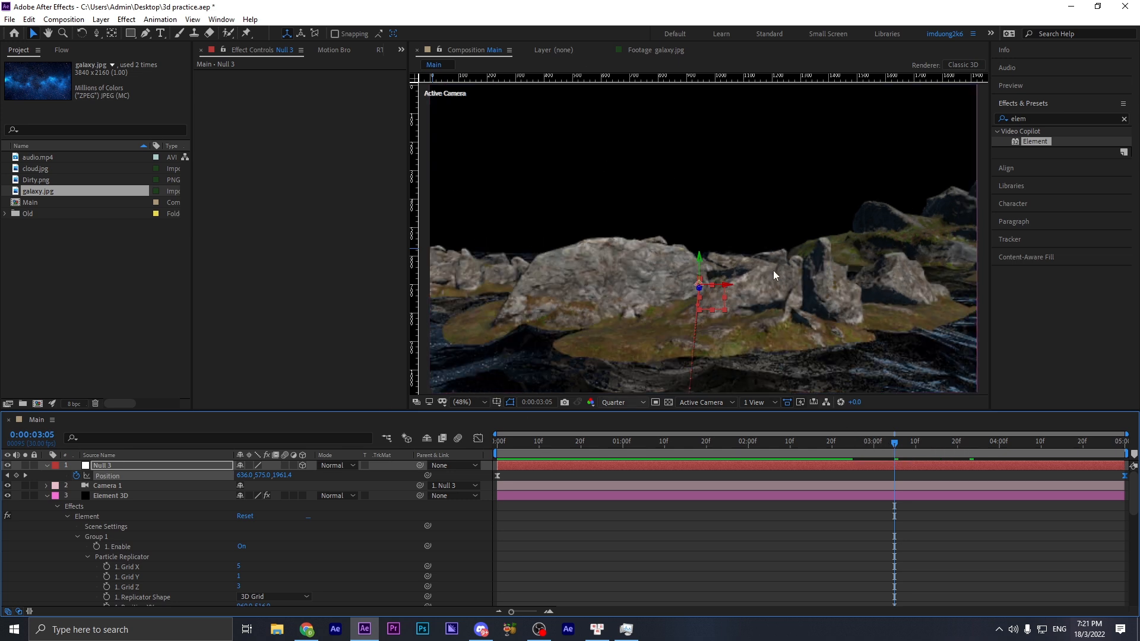
- Start a new spot light above Camera 1 with a light orange color and 302% intensity
{"action": "left_click", "coordinate": [46, 496]}
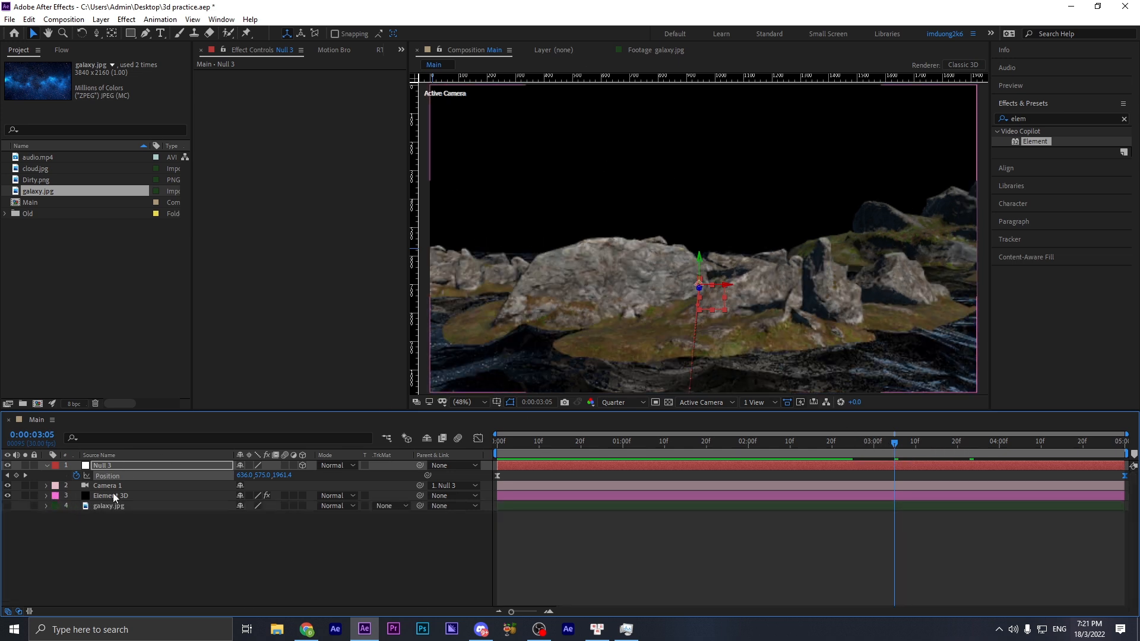
{"action": "left_click", "coordinate": [120, 486]}
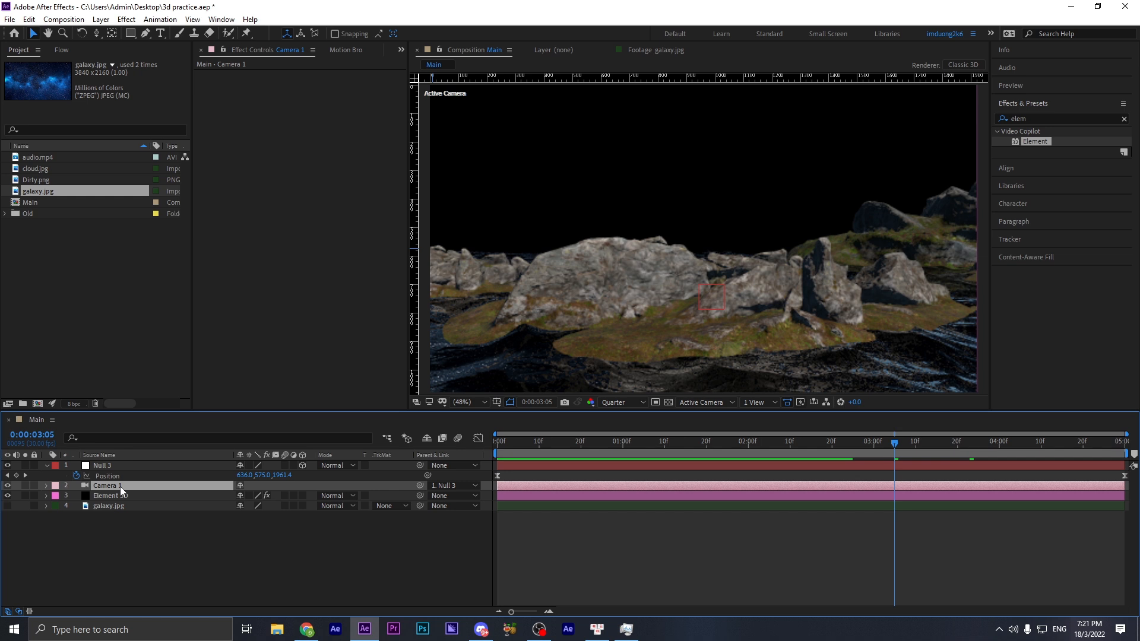
{"action": "key", "text": "ctrl+shift+alt+l"}
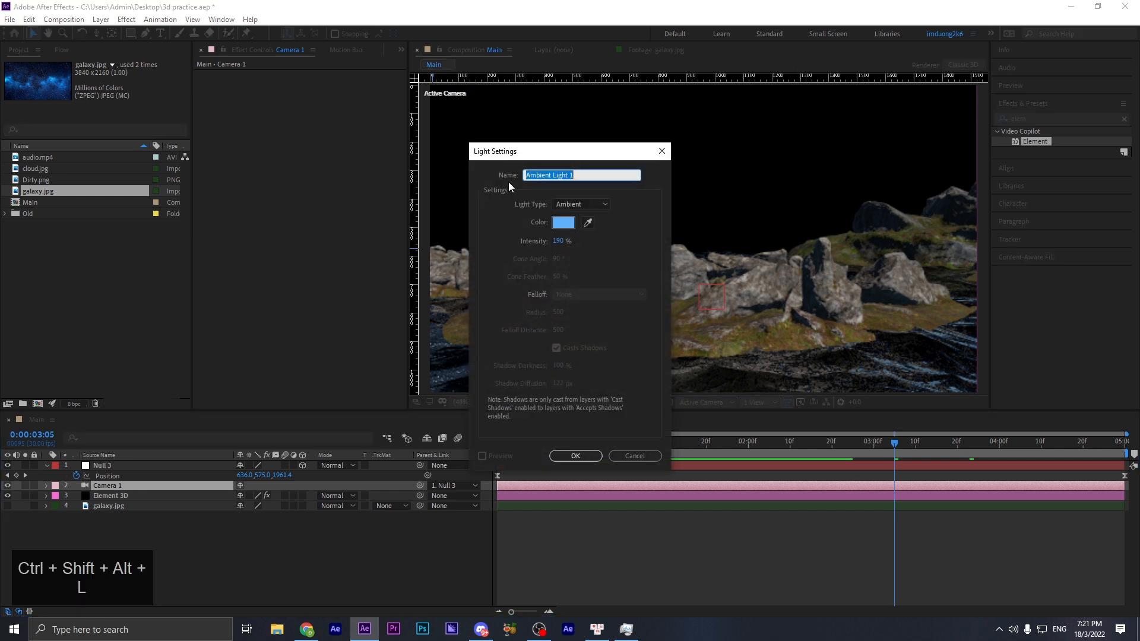
{"action": "left_click", "coordinate": [579, 203]}
{"action": "left_click", "coordinate": [590, 229]}
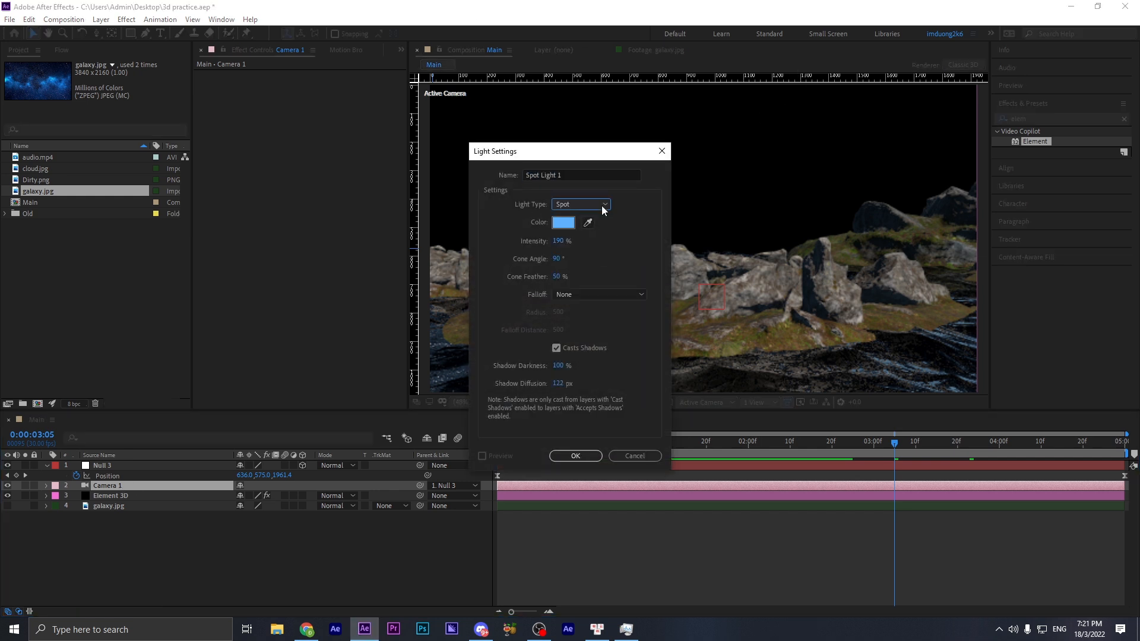
{"action": "left_click", "coordinate": [564, 223]}
{"action": "left_click_drag", "start_coordinate": [598, 315], "coordinate": [601, 383]}
{"action": "left_click", "coordinate": [689, 242]}
{"action": "left_click_drag", "start_coordinate": [561, 240], "coordinate": [630, 241]}
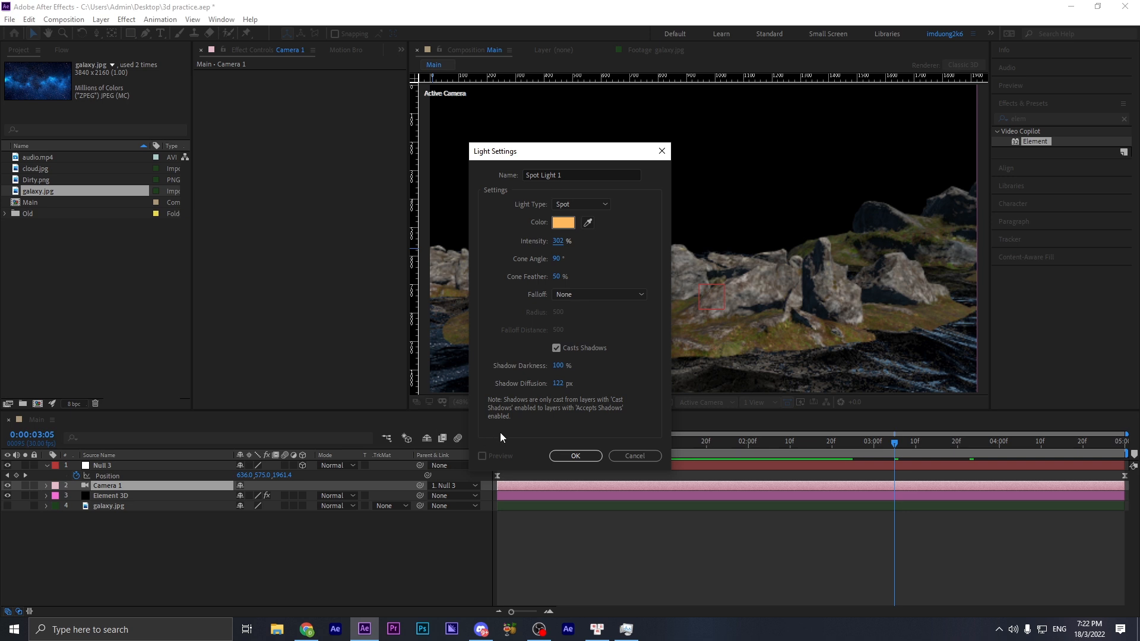
- Switch the new light's type to Point and create it
{"action": "left_click", "coordinate": [581, 204]}
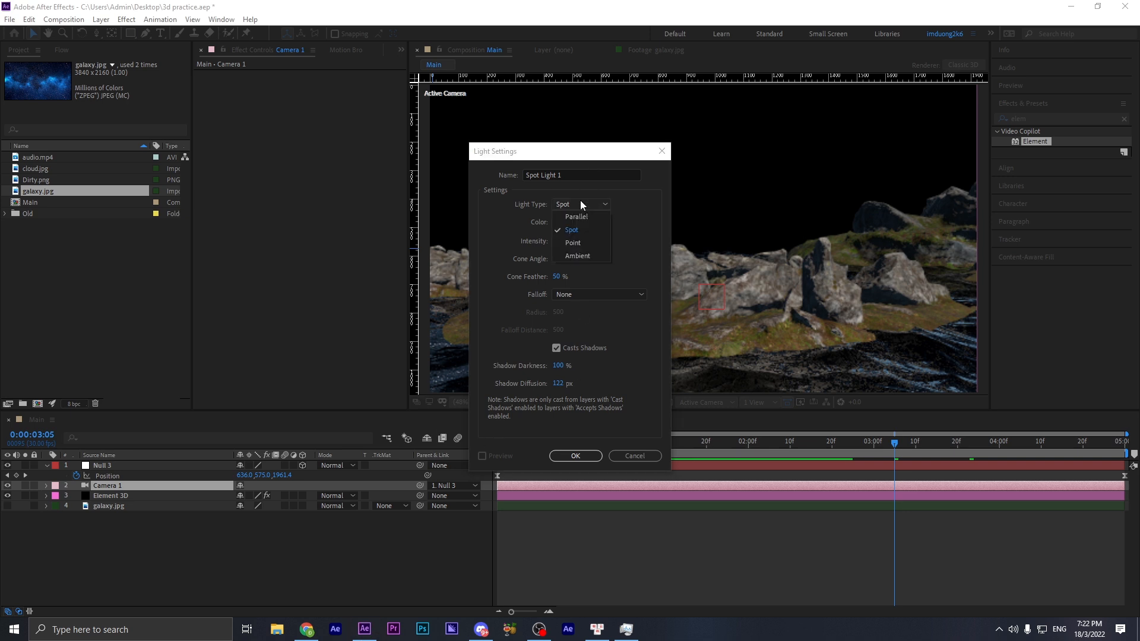
{"action": "left_click", "coordinate": [571, 243]}
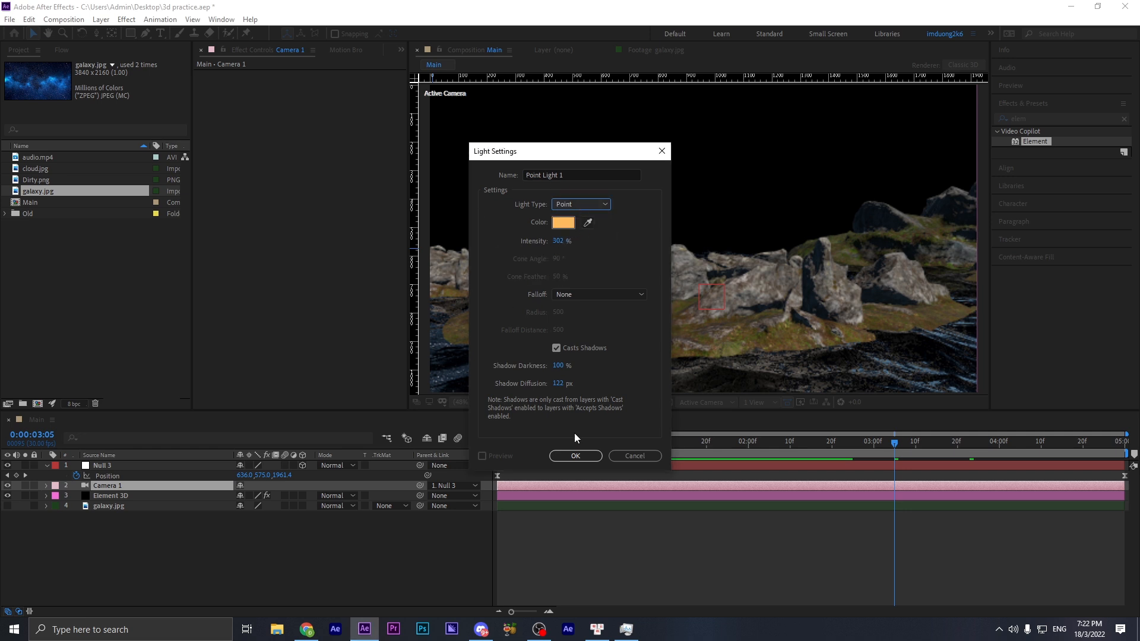
{"action": "left_click", "coordinate": [584, 459]}
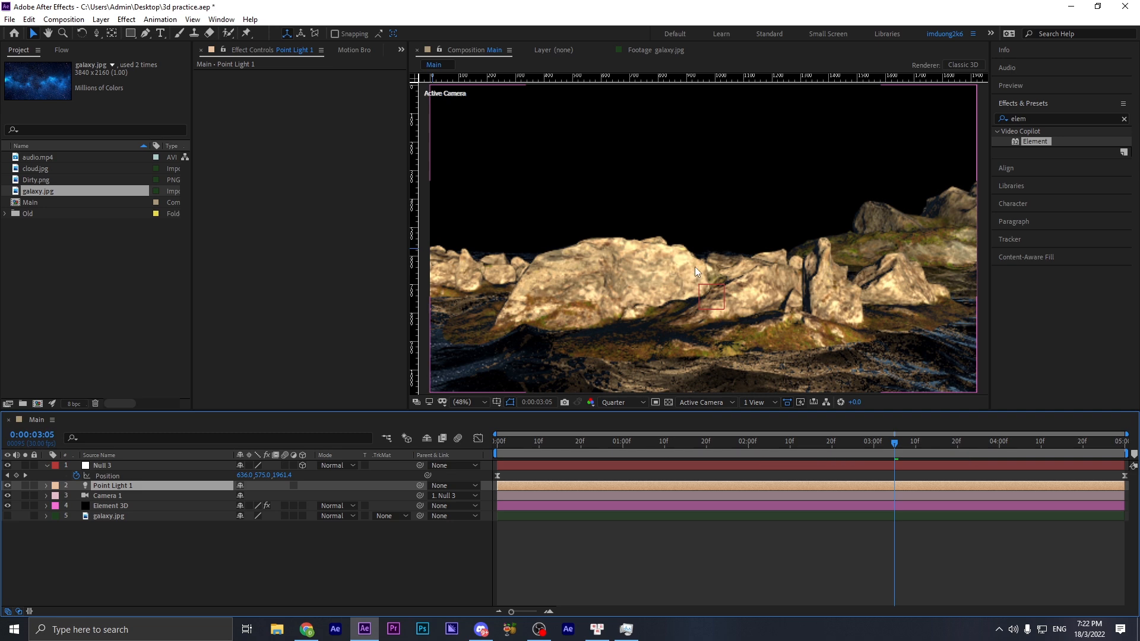
{"action": "scroll", "coordinate": [694, 269], "scroll_direction": "down", "scroll_amount": 6}
{"action": "scroll", "coordinate": [697, 271], "scroll_direction": "up", "scroll_amount": 6}
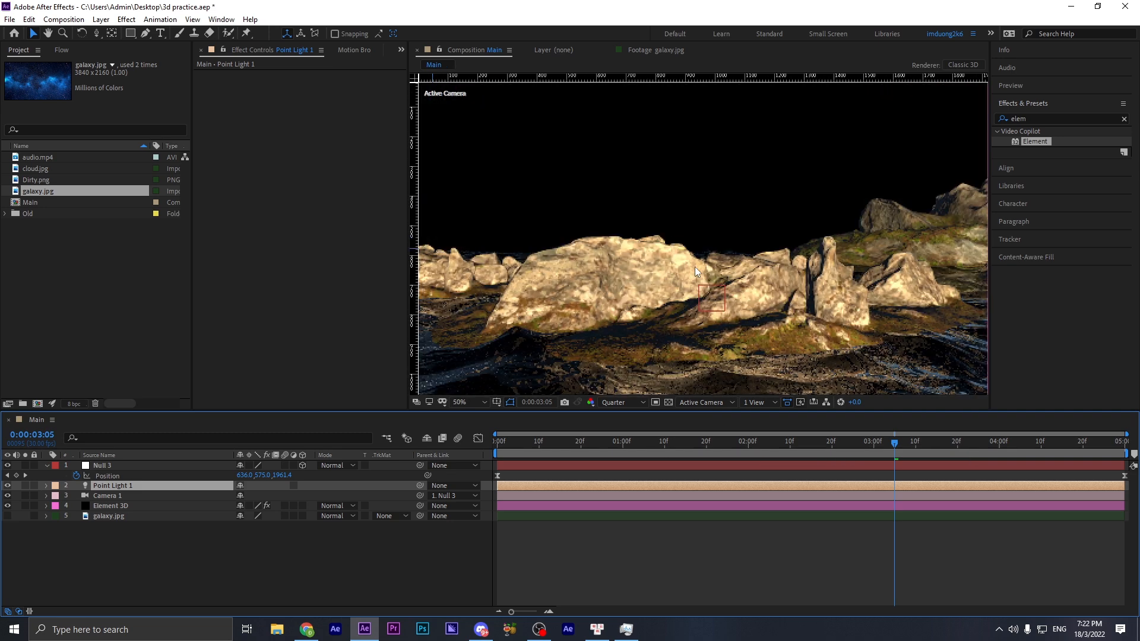
- Set Element 3D's Generate 3D Position point to 1000, 672 on the central rocks and generate a 3D null there
{"action": "left_click", "coordinate": [144, 506]}
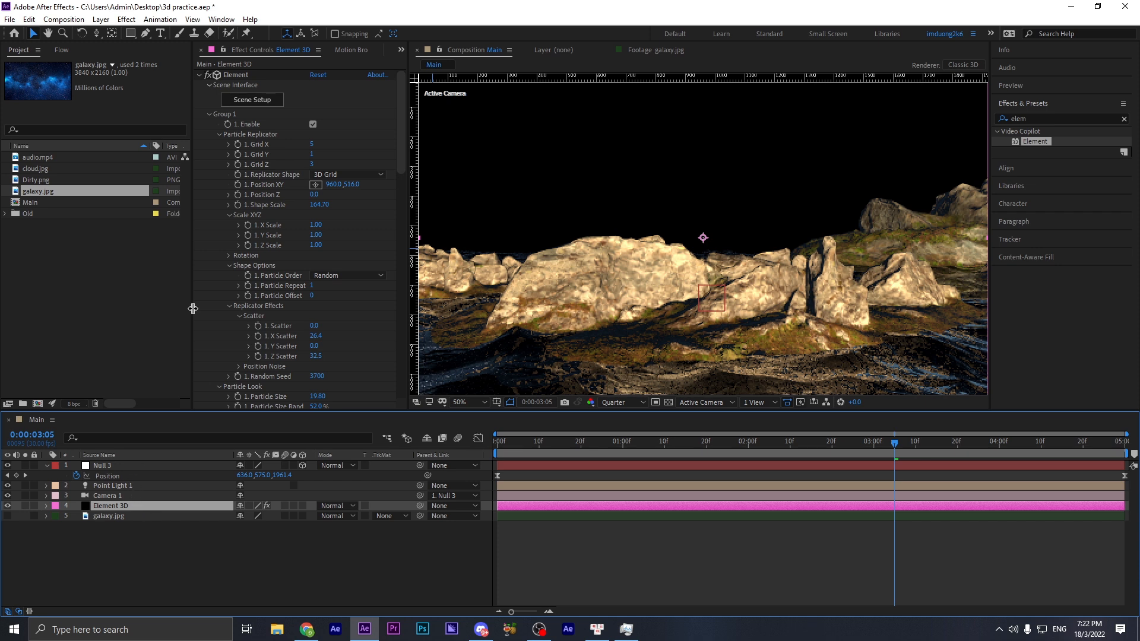
{"action": "scroll", "coordinate": [277, 215], "scroll_direction": "down", "scroll_amount": 15}
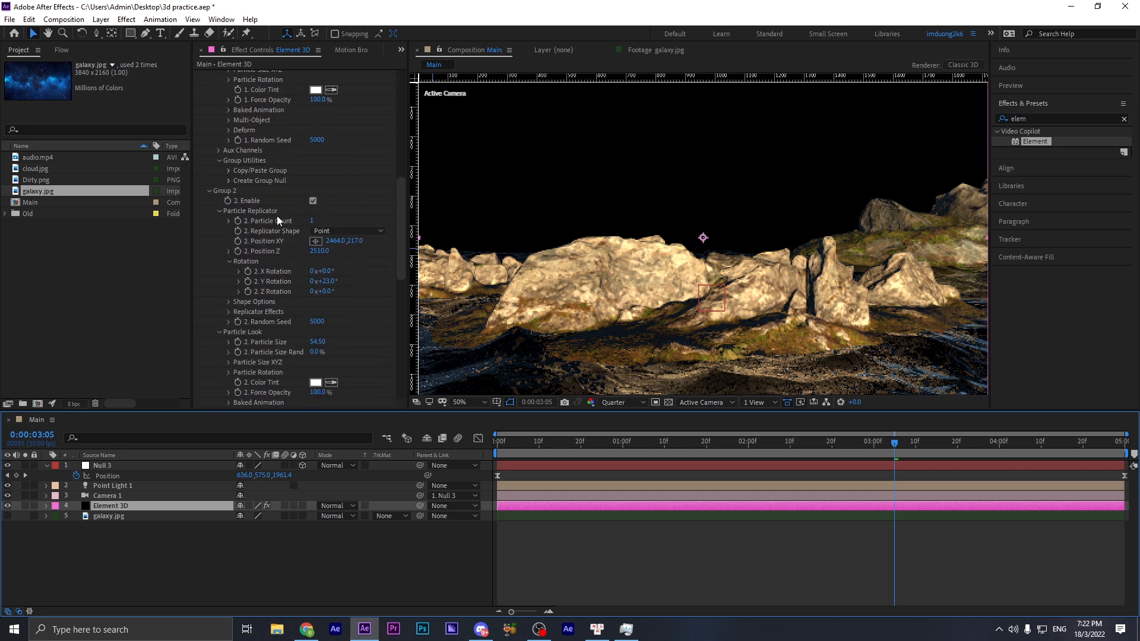
{"action": "scroll", "coordinate": [277, 216], "scroll_direction": "down", "scroll_amount": 5}
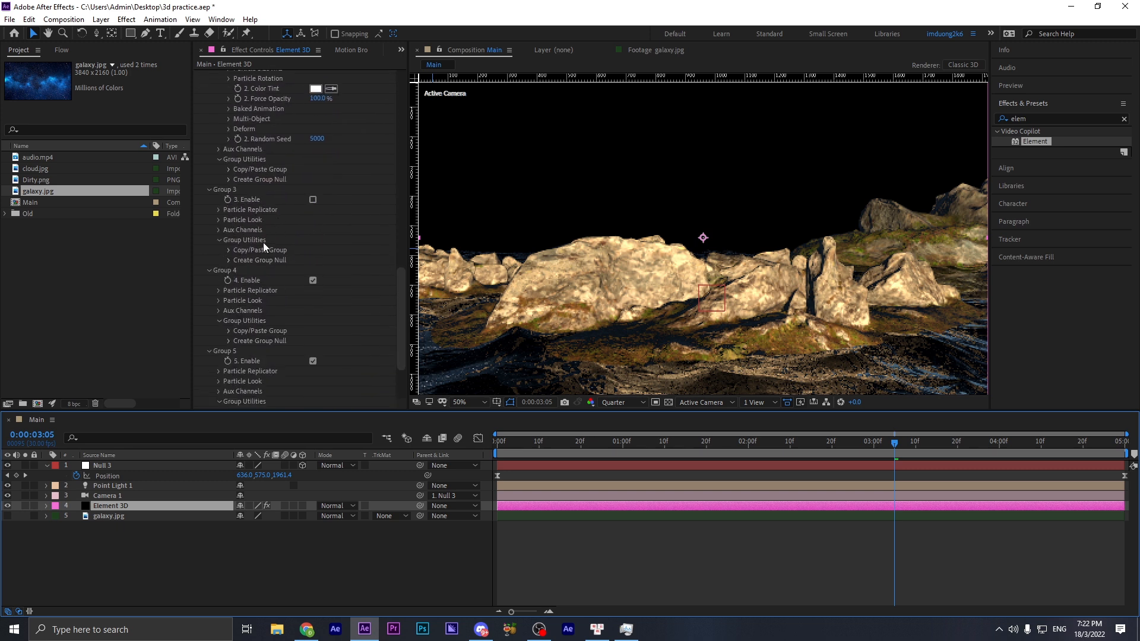
{"action": "scroll", "coordinate": [264, 246], "scroll_direction": "down", "scroll_amount": 3}
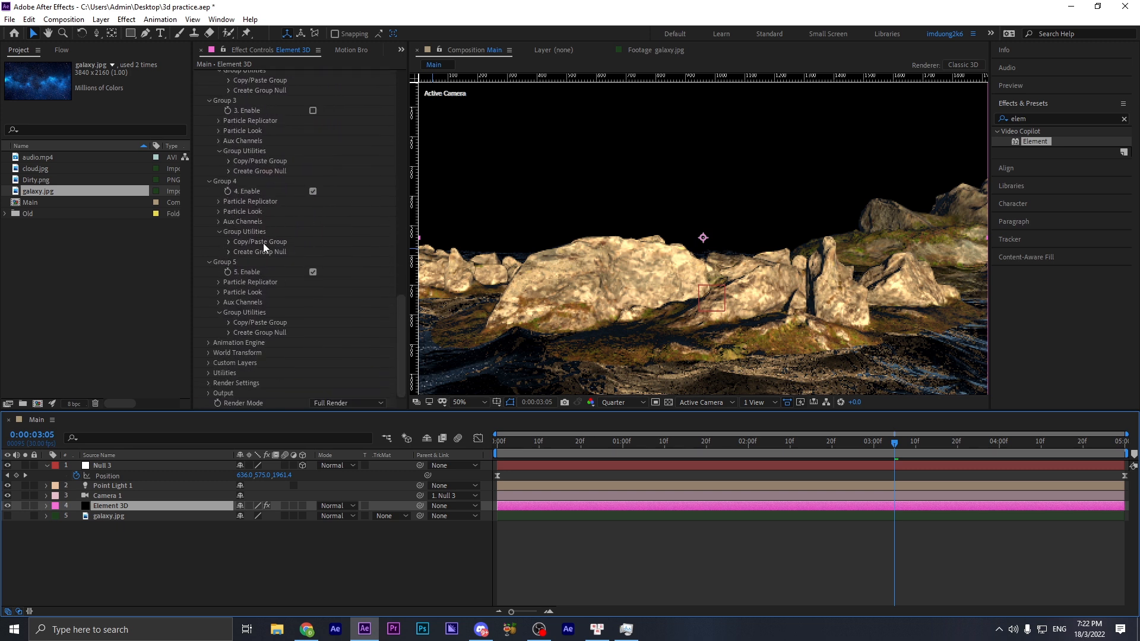
{"action": "left_click", "coordinate": [213, 372]}
{"action": "left_click", "coordinate": [205, 373]}
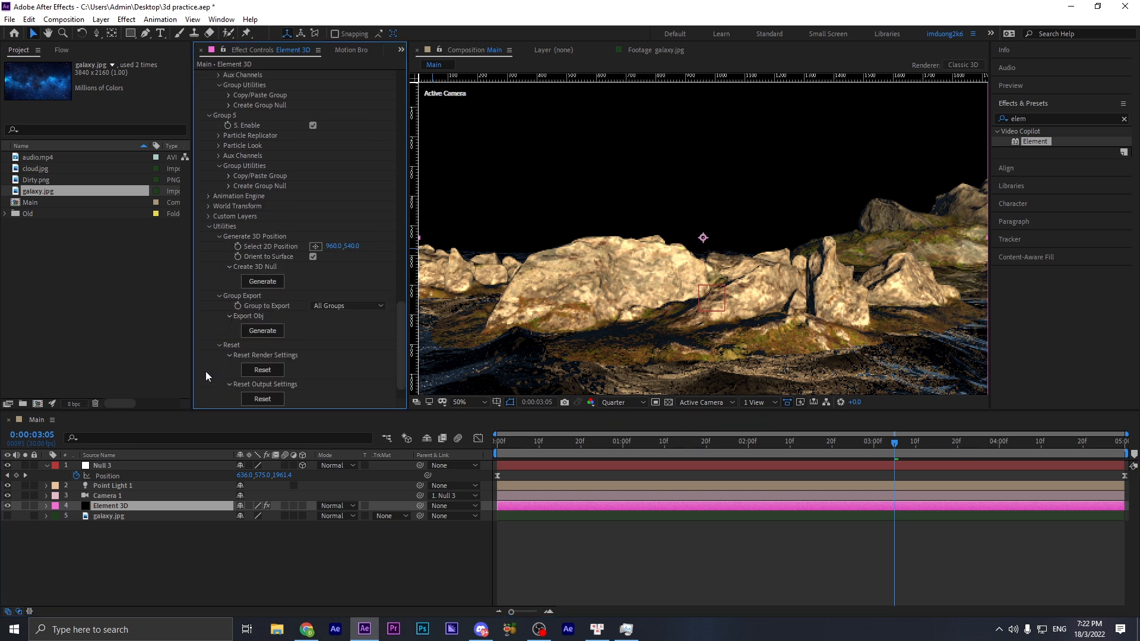
{"action": "left_click", "coordinate": [313, 246]}
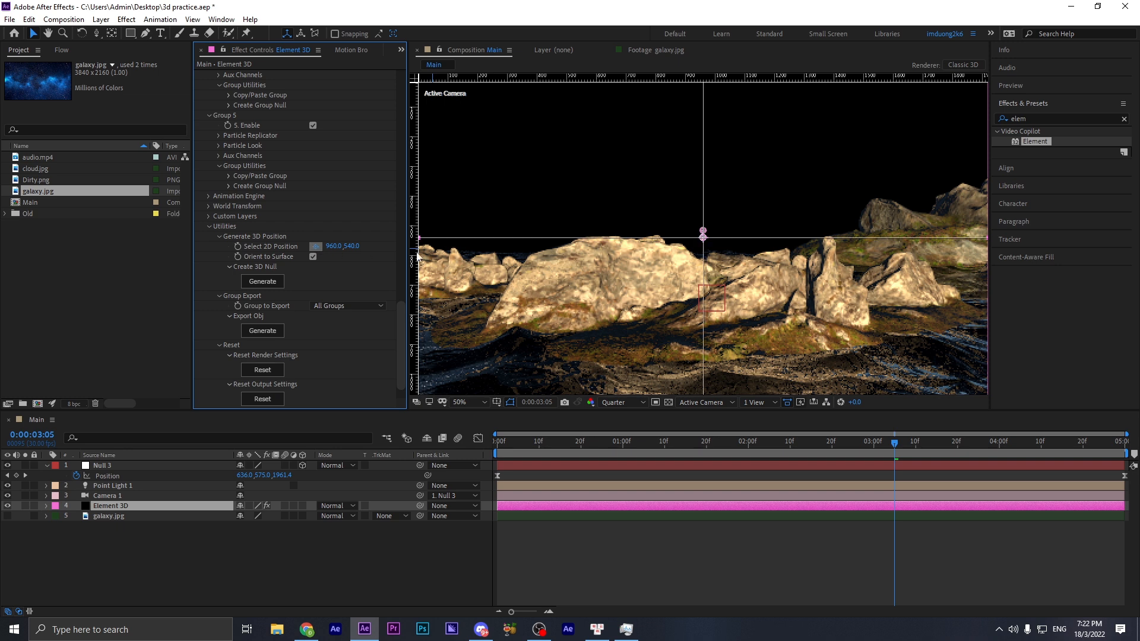
{"action": "left_click", "coordinate": [716, 277]}
{"action": "left_click", "coordinate": [270, 281]}
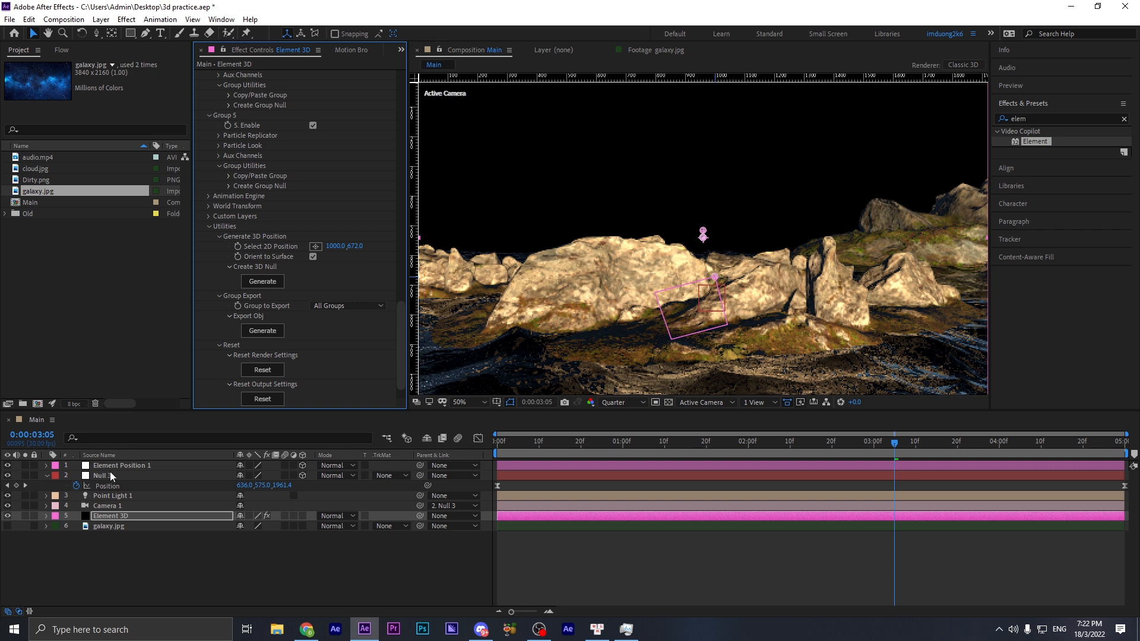
- Copy the Position of Element Position 1 onto Point Light 1 and raise the light vertically above the rocks
{"action": "left_click", "coordinate": [112, 465]}
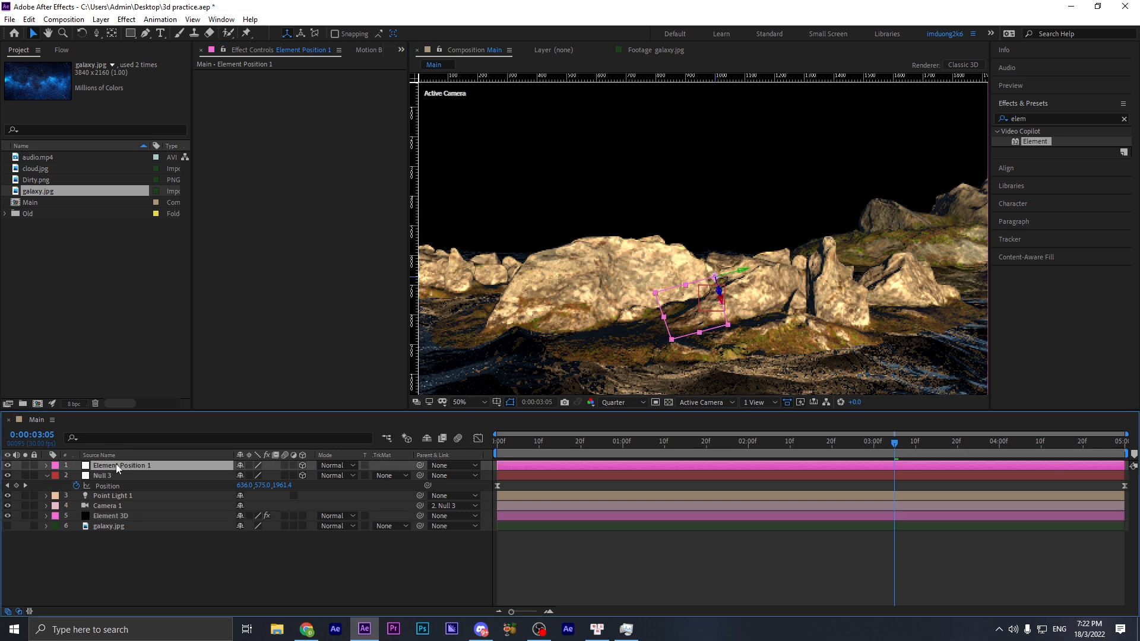
{"action": "key", "text": "p"}
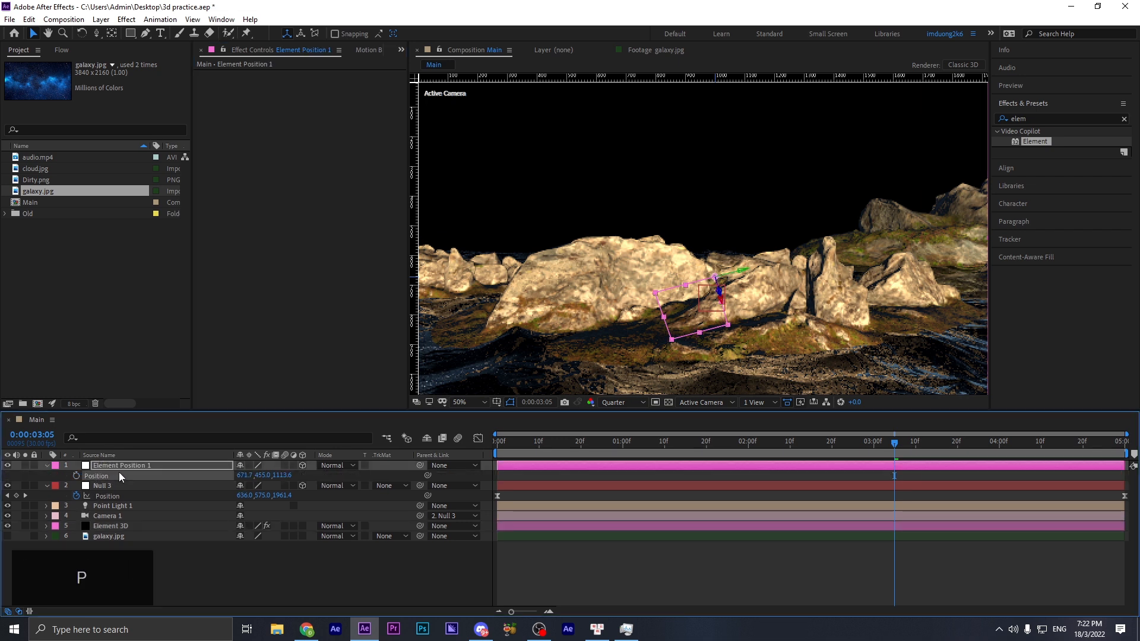
{"action": "key", "text": "ctrl+c"}
{"action": "left_click", "coordinate": [114, 486]}
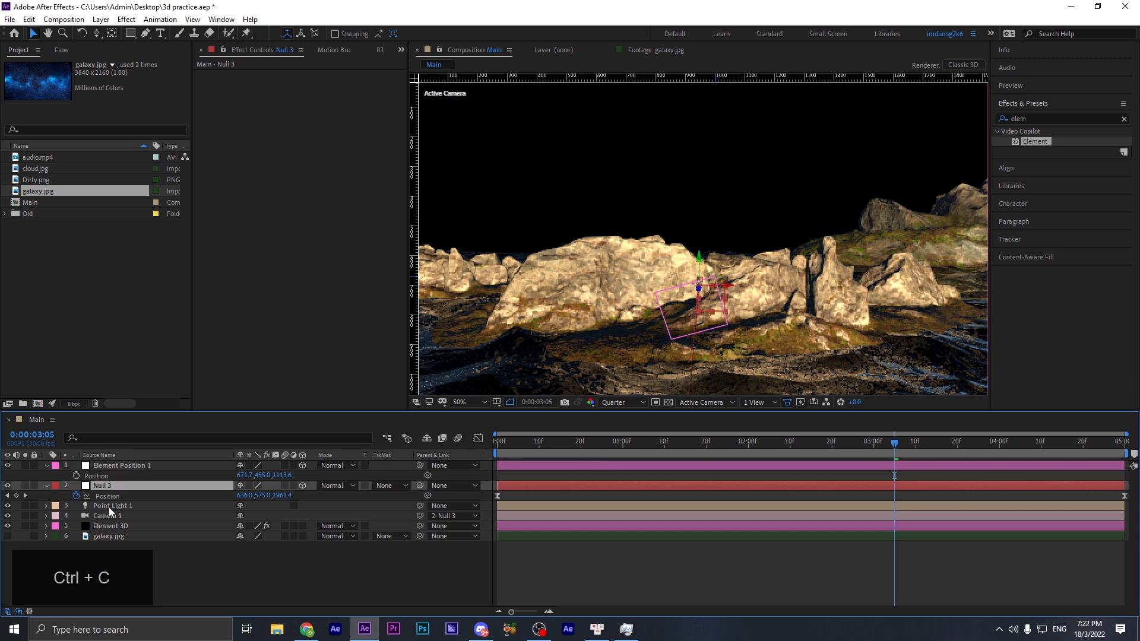
{"action": "left_click", "coordinate": [110, 508]}
{"action": "key", "text": "ctrl+v"}
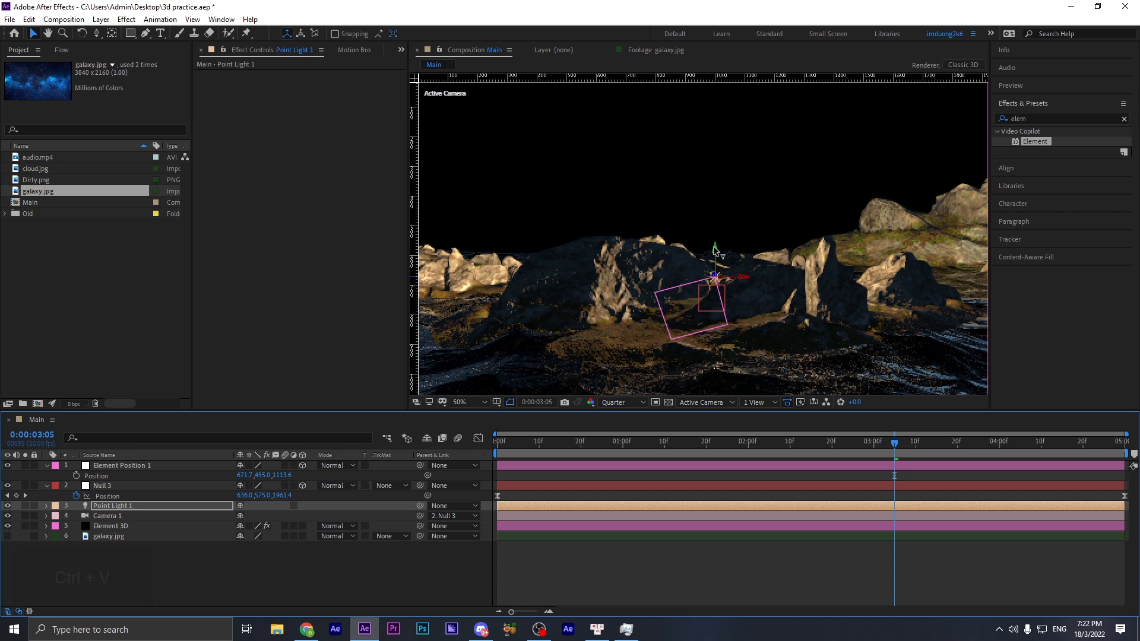
{"action": "left_click_drag", "start_coordinate": [716, 252], "coordinate": [718, 214]}
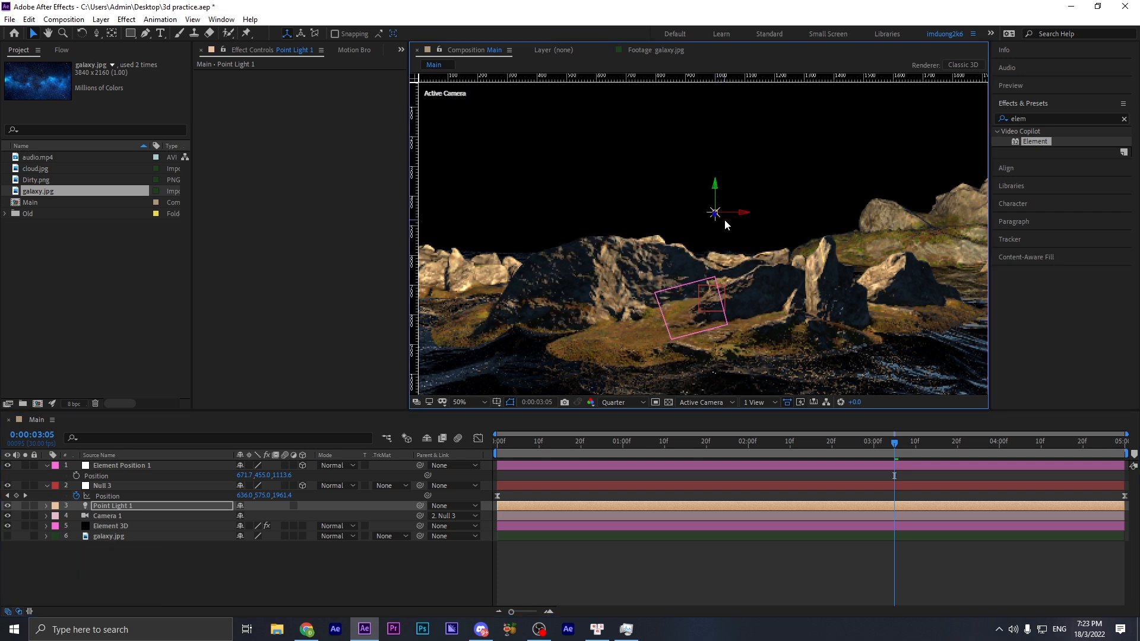
- Nudge Point Light 1 above the central rocks and set the Element 3D layer's Light Falloff to 16.69
{"action": "mouse_move", "coordinate": [716, 215]}
{"action": "left_mouse_down"}
{"action": "mouse_move", "coordinate": [709, 233]}
{"action": "mouse_move", "coordinate": [739, 212]}
{"action": "left_mouse_up"}
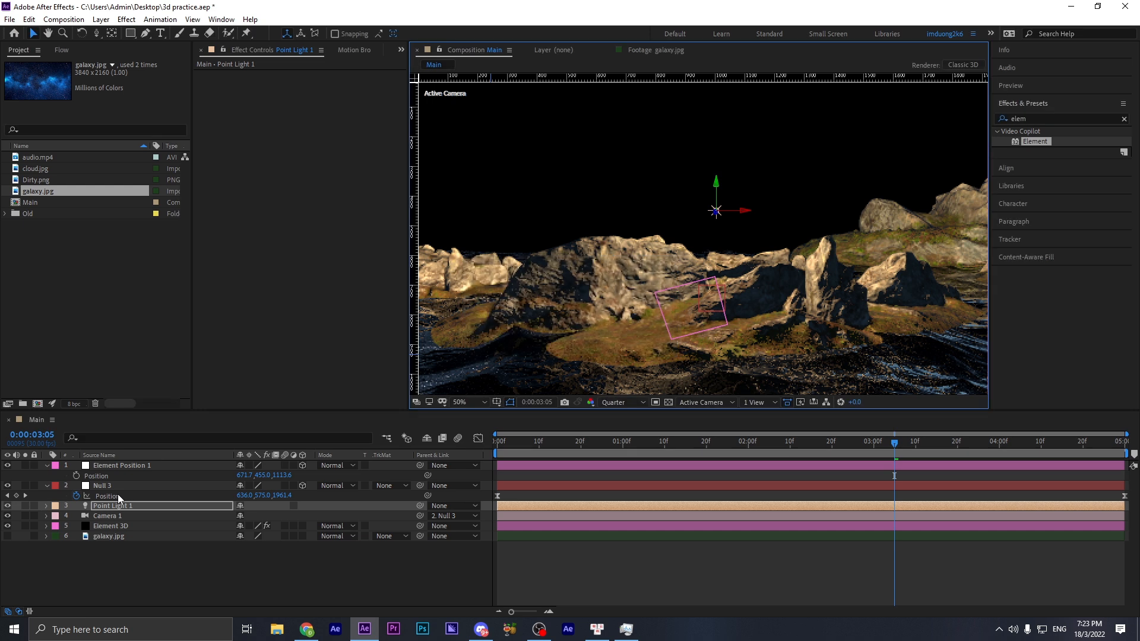
{"action": "left_click", "coordinate": [112, 525]}
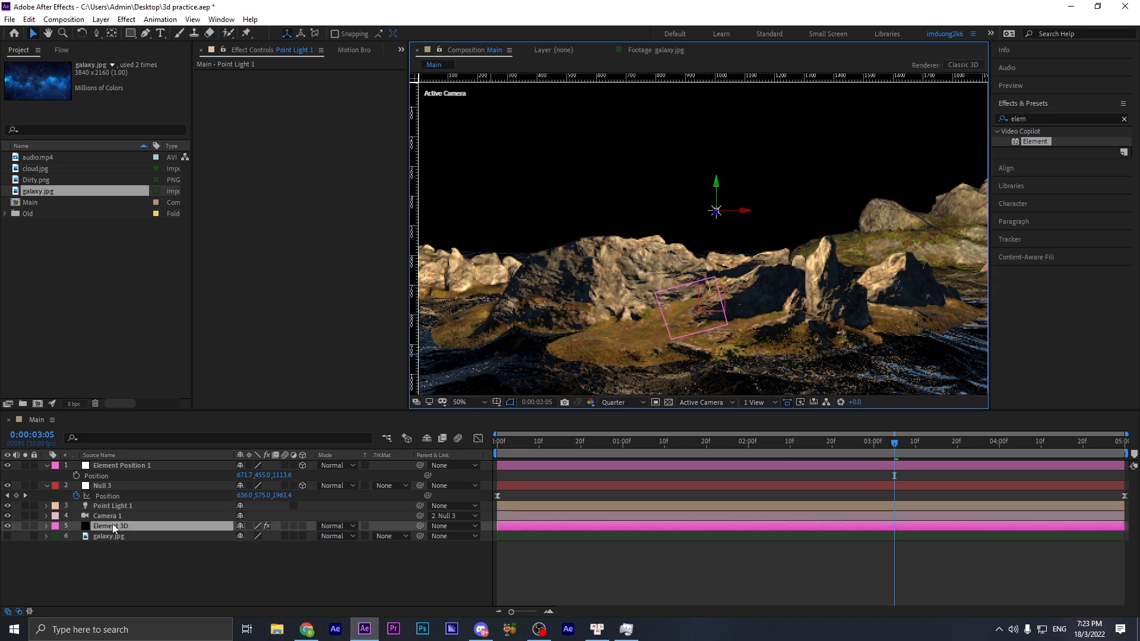
{"action": "scroll", "coordinate": [280, 285], "scroll_direction": "down", "scroll_amount": 20}
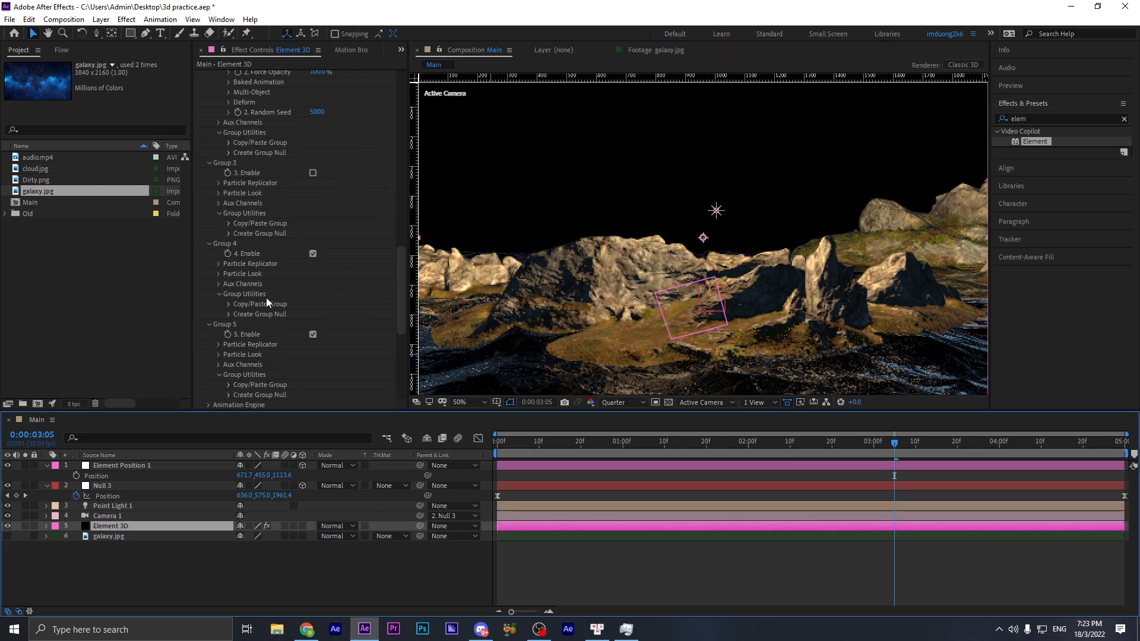
{"action": "left_click", "coordinate": [208, 383]}
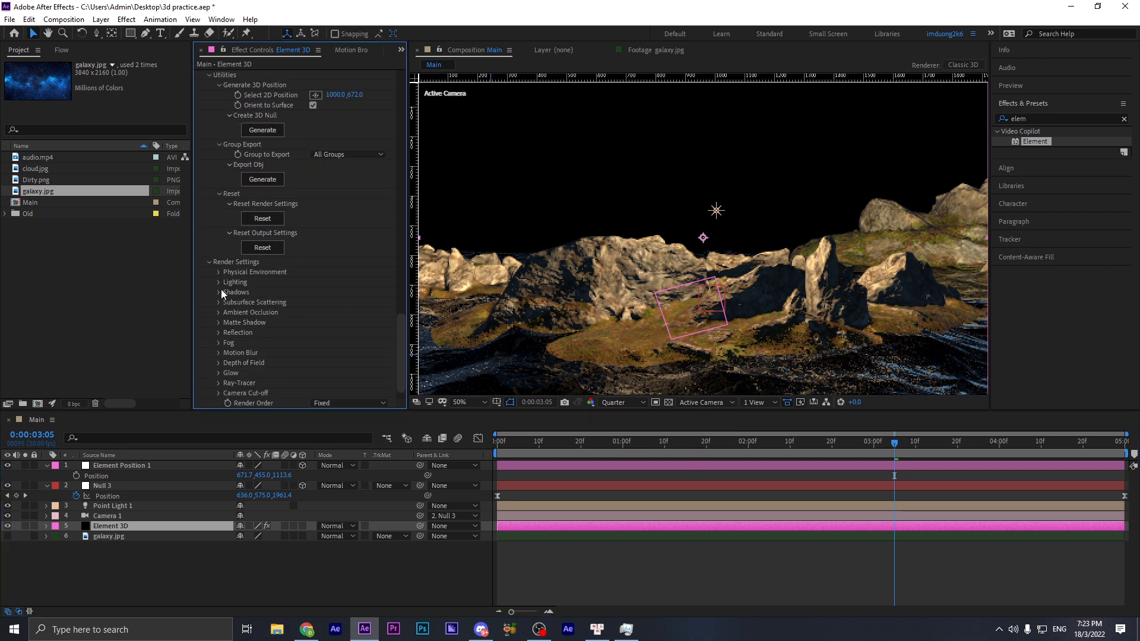
{"action": "left_click", "coordinate": [217, 283]}
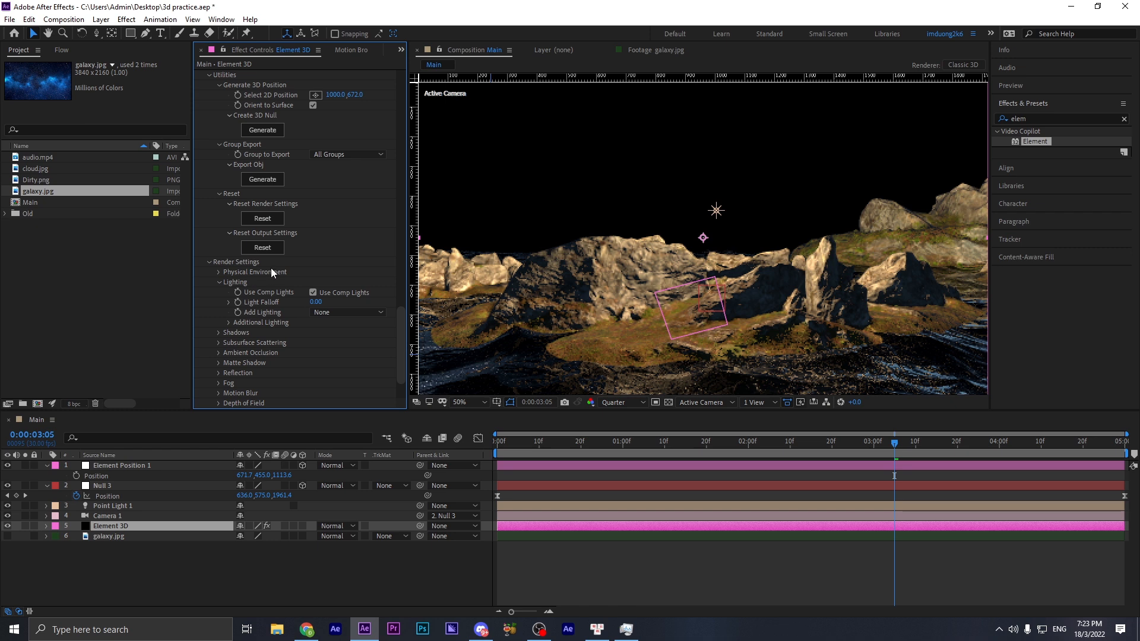
{"action": "scroll", "coordinate": [310, 257], "scroll_direction": "down", "scroll_amount": 2}
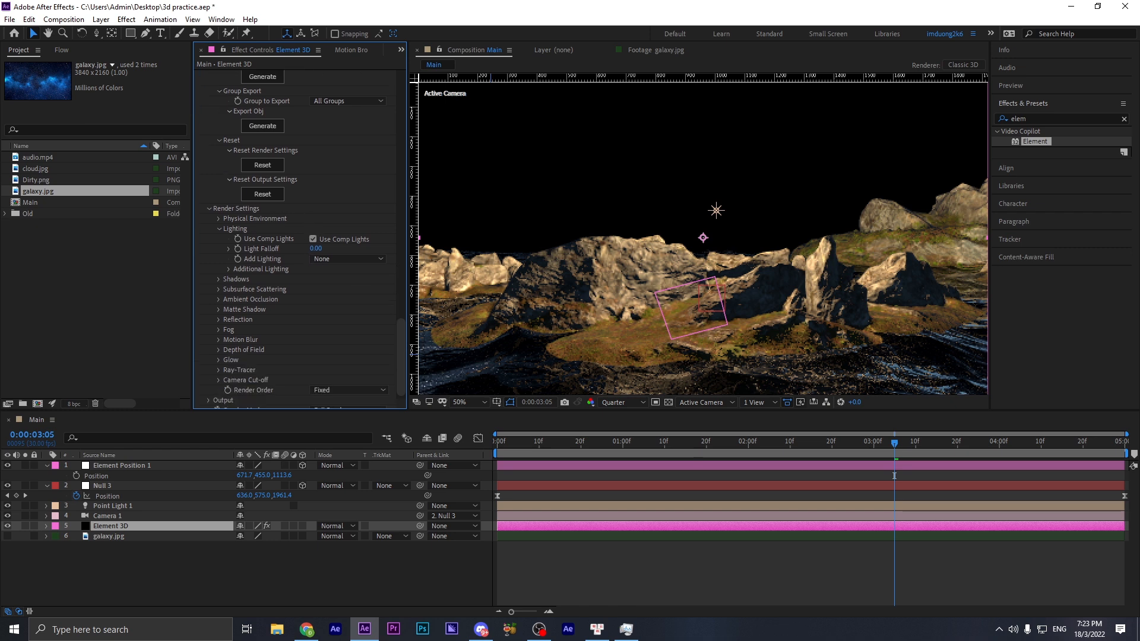
{"action": "key", "text": "alt+Tab"}
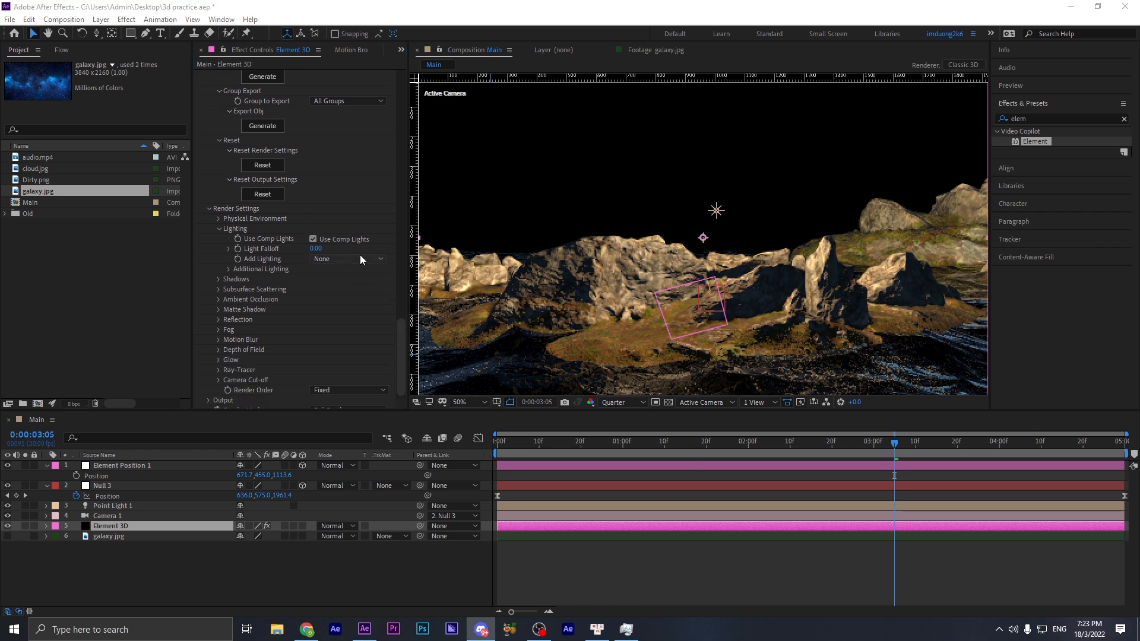
{"action": "left_click", "coordinate": [319, 249]}
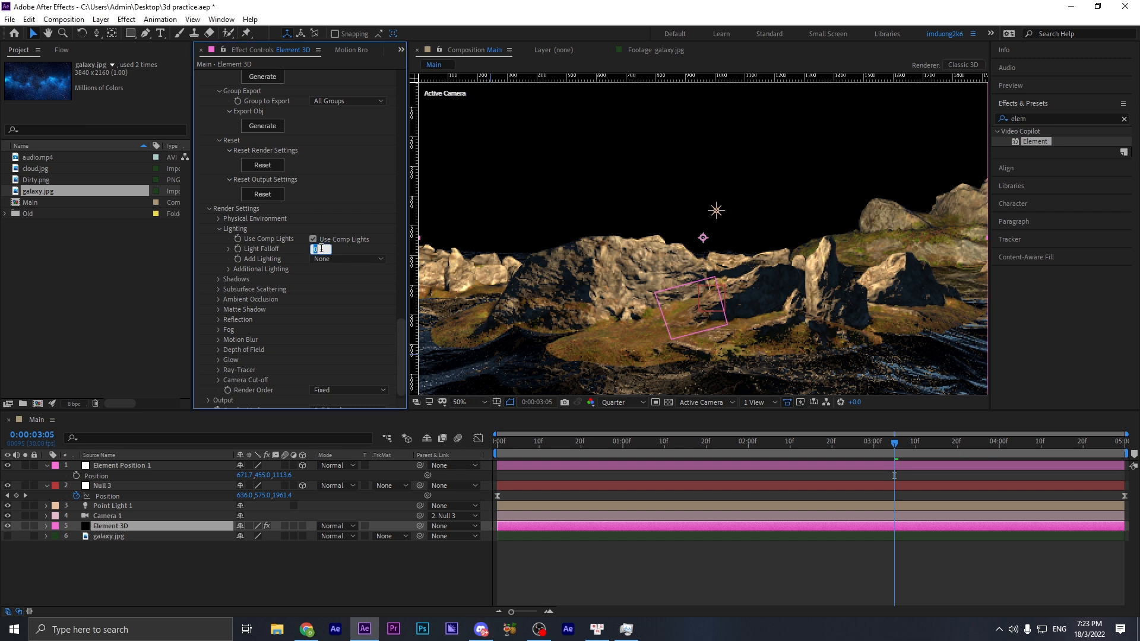
{"action": "type", "text": "2000"}
{"action": "key", "text": "Return"}
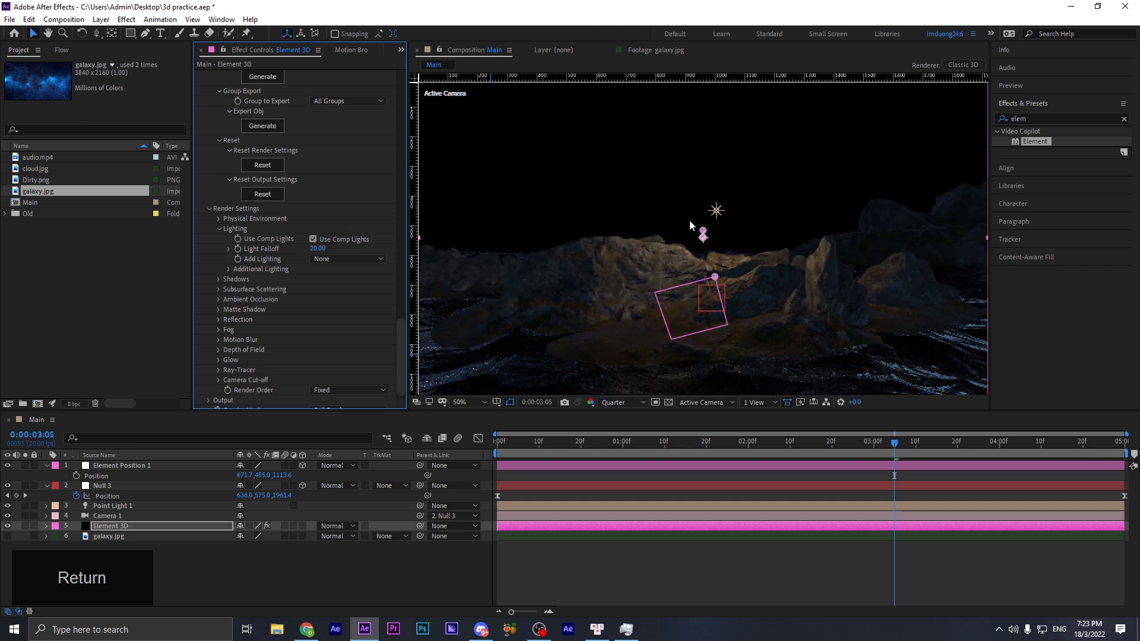
{"action": "left_click_drag", "start_coordinate": [315, 250], "coordinate": [80, 216]}
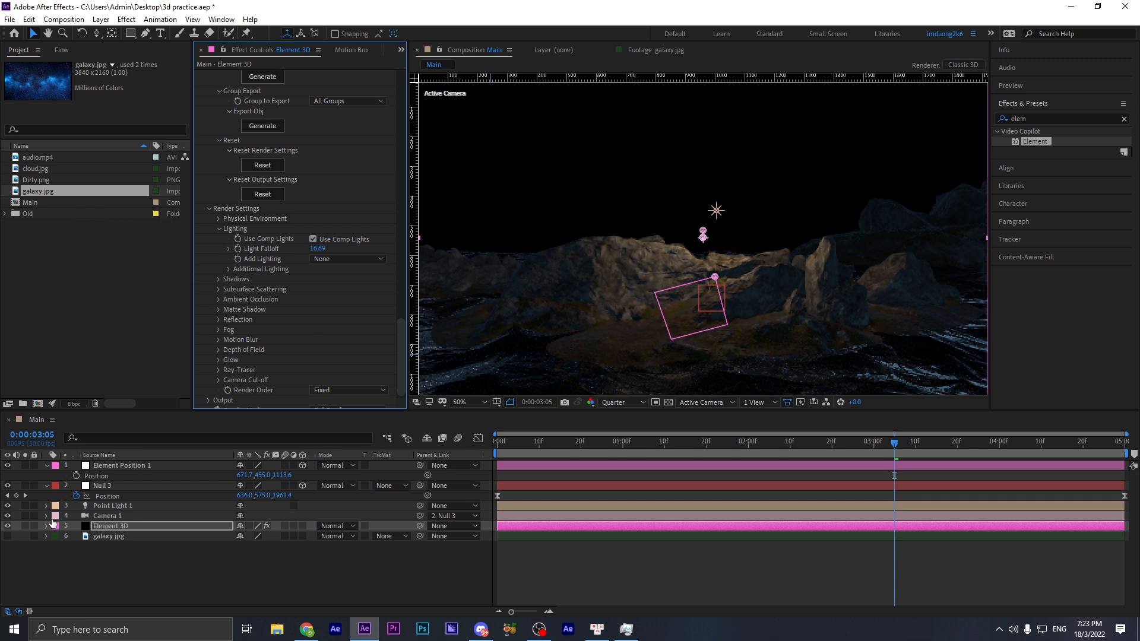
- Lower Point Light 1 slightly toward the central rocks and fine-tune its position
{"action": "left_click", "coordinate": [109, 507]}
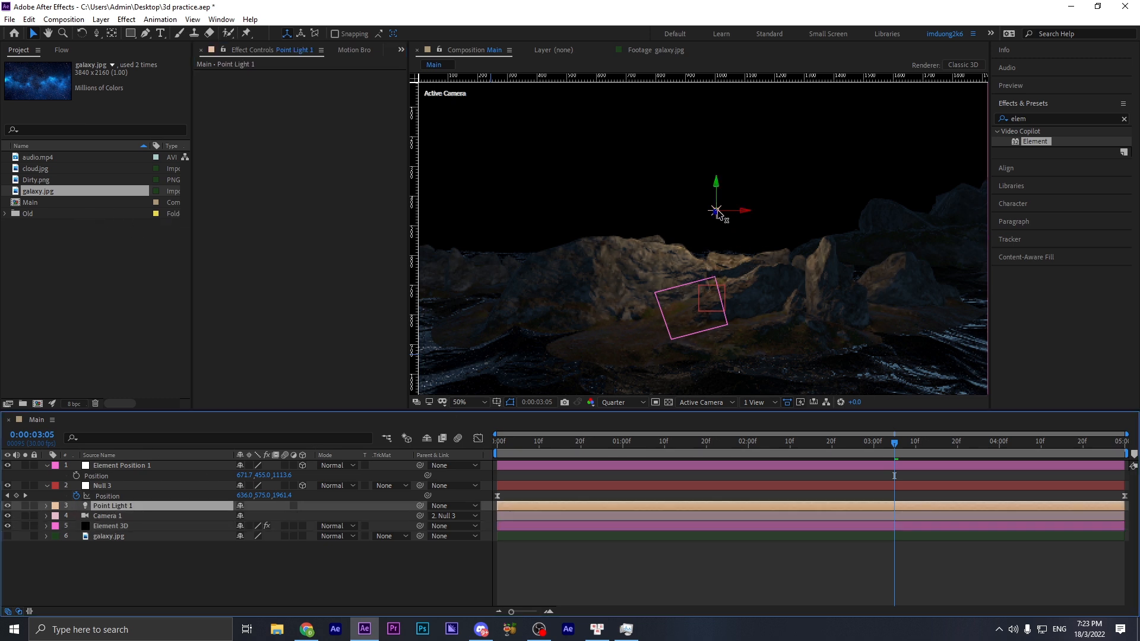
{"action": "left_click", "coordinate": [718, 189]}
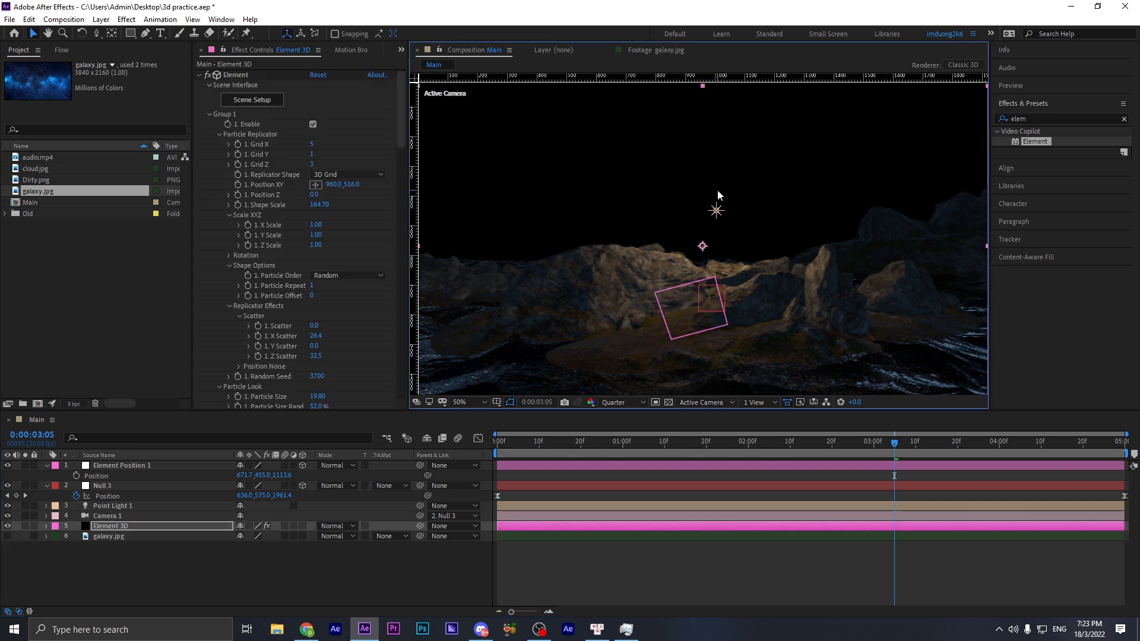
{"action": "key", "text": "ctrl+z"}
{"action": "mouse_move", "coordinate": [717, 187]}
{"action": "left_mouse_down"}
{"action": "mouse_move", "coordinate": [718, 229]}
{"action": "mouse_move", "coordinate": [717, 189]}
{"action": "left_mouse_up"}
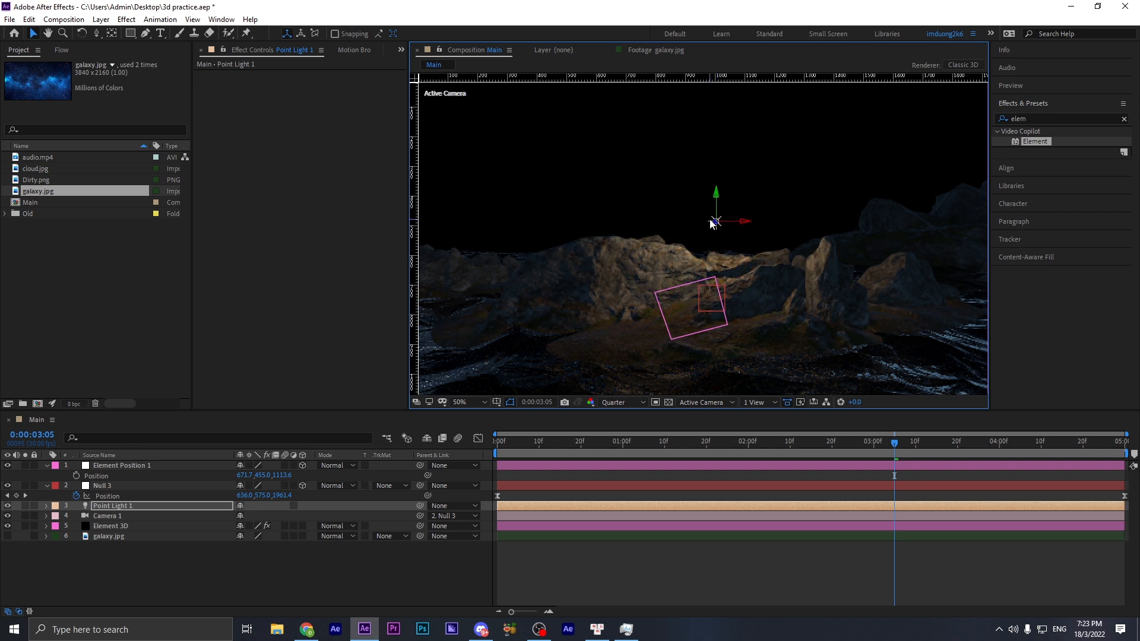
{"action": "left_click_drag", "start_coordinate": [717, 221], "coordinate": [714, 224]}
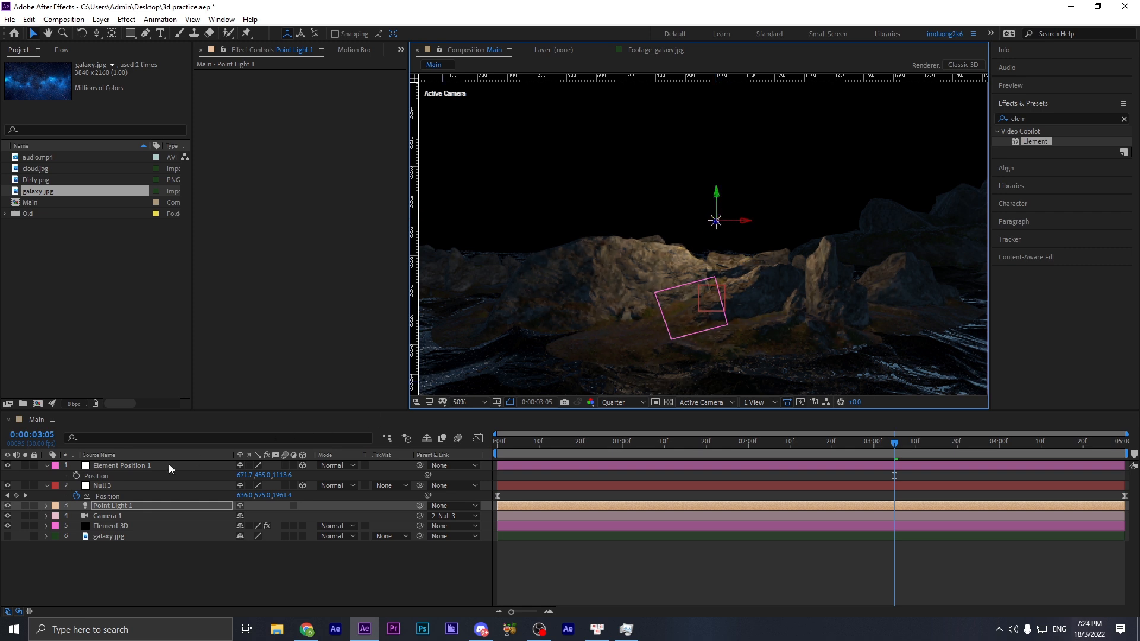
- Create a second point light with blue color 5F88FF, 302% intensity and shadow casting enabled
{"action": "left_click", "coordinate": [195, 579]}
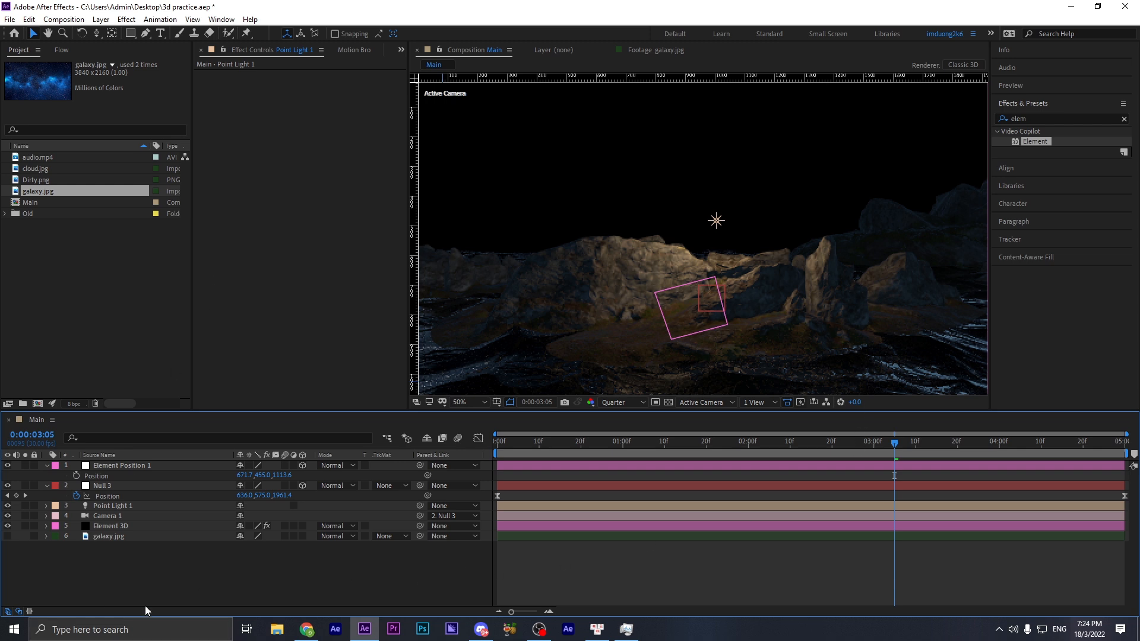
{"action": "key", "text": "ctrl+shift+alt+l"}
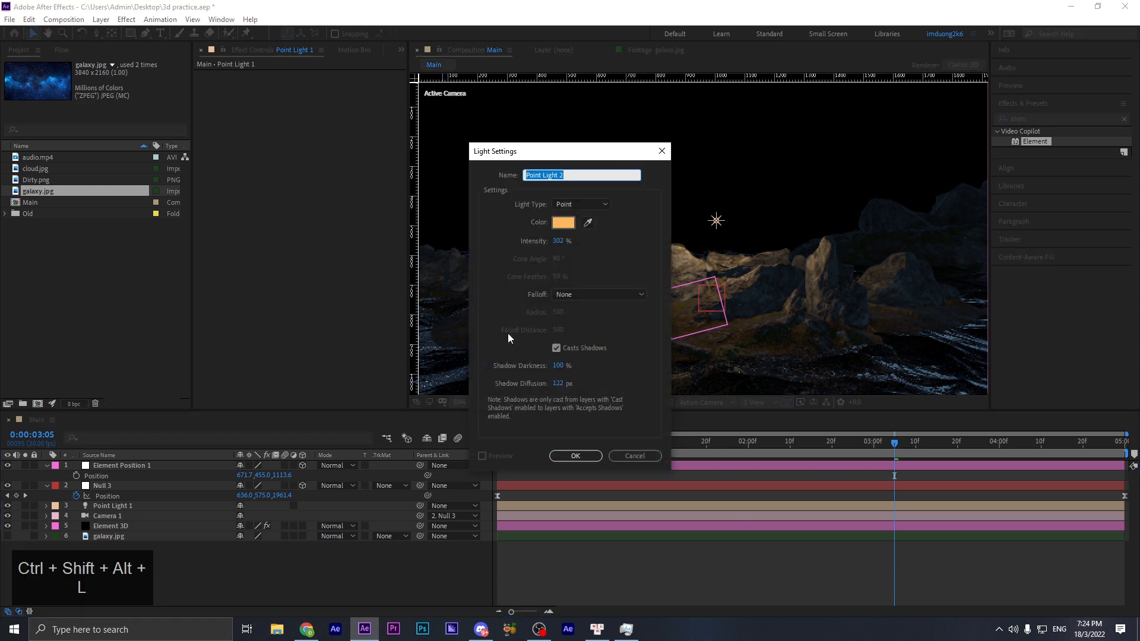
{"action": "left_click", "coordinate": [562, 224]}
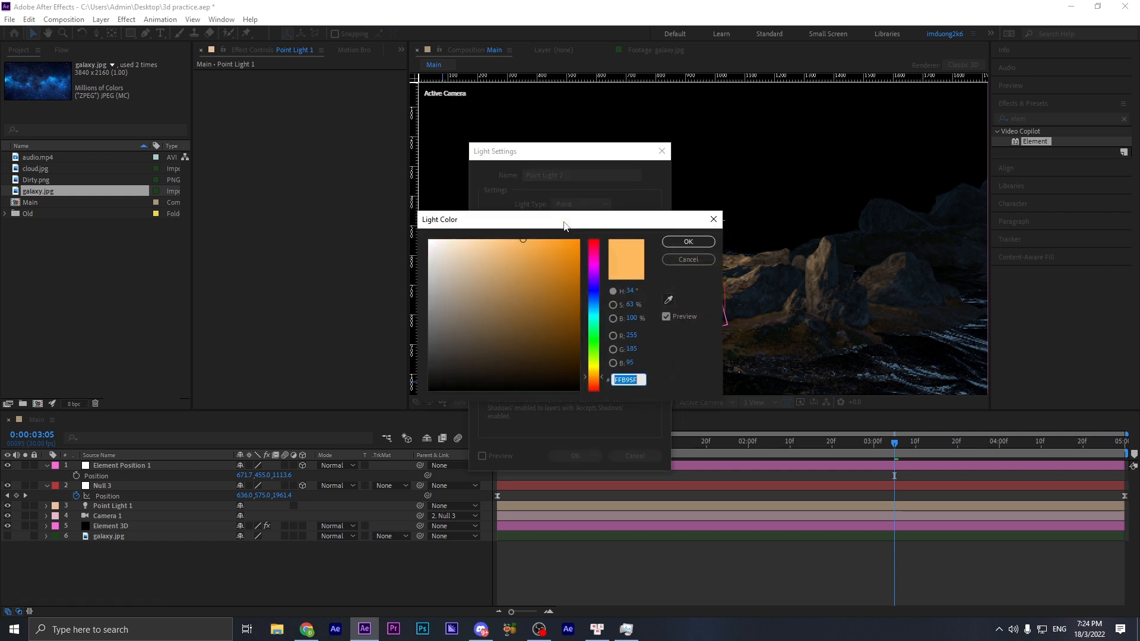
{"action": "left_click_drag", "start_coordinate": [594, 297], "coordinate": [597, 300]}
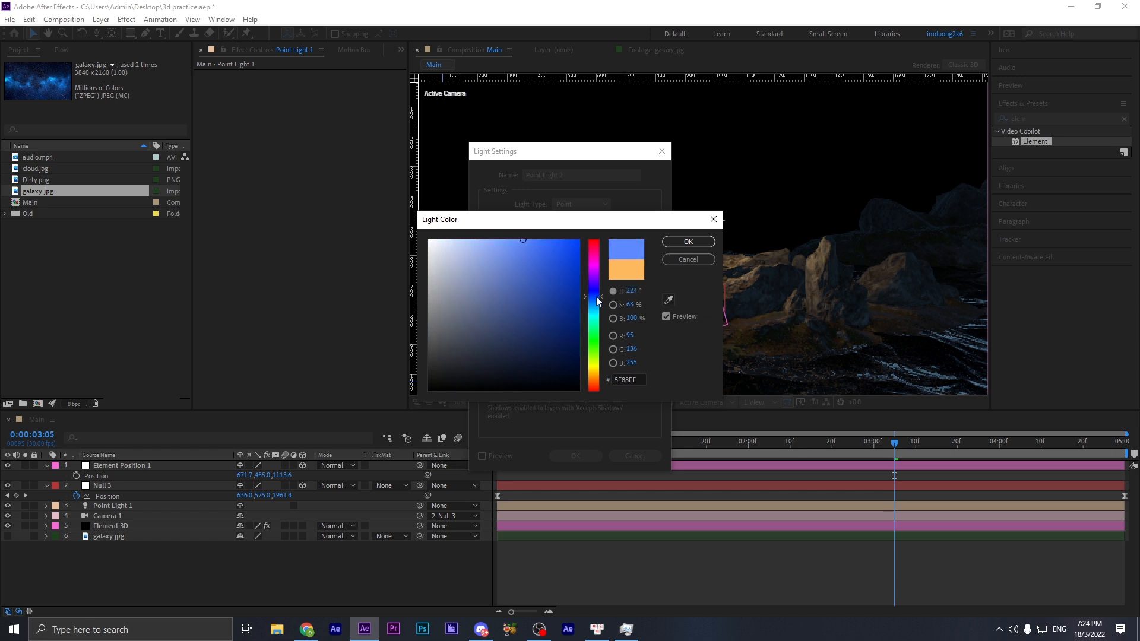
{"action": "left_click", "coordinate": [687, 242]}
{"action": "left_click", "coordinate": [582, 205]}
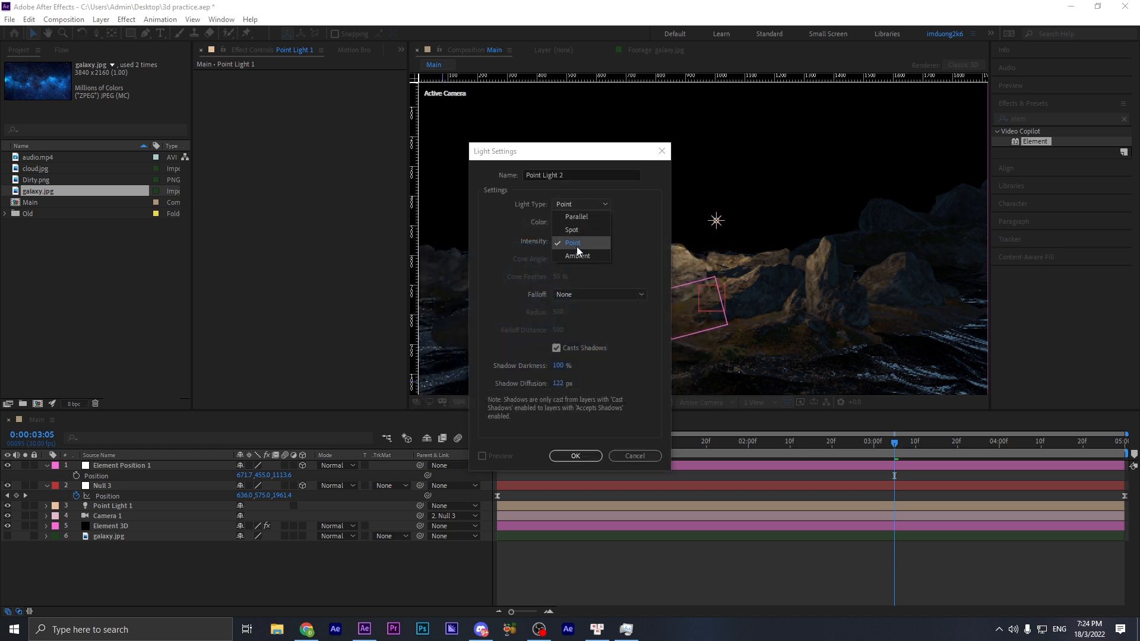
{"action": "left_click", "coordinate": [617, 418]}
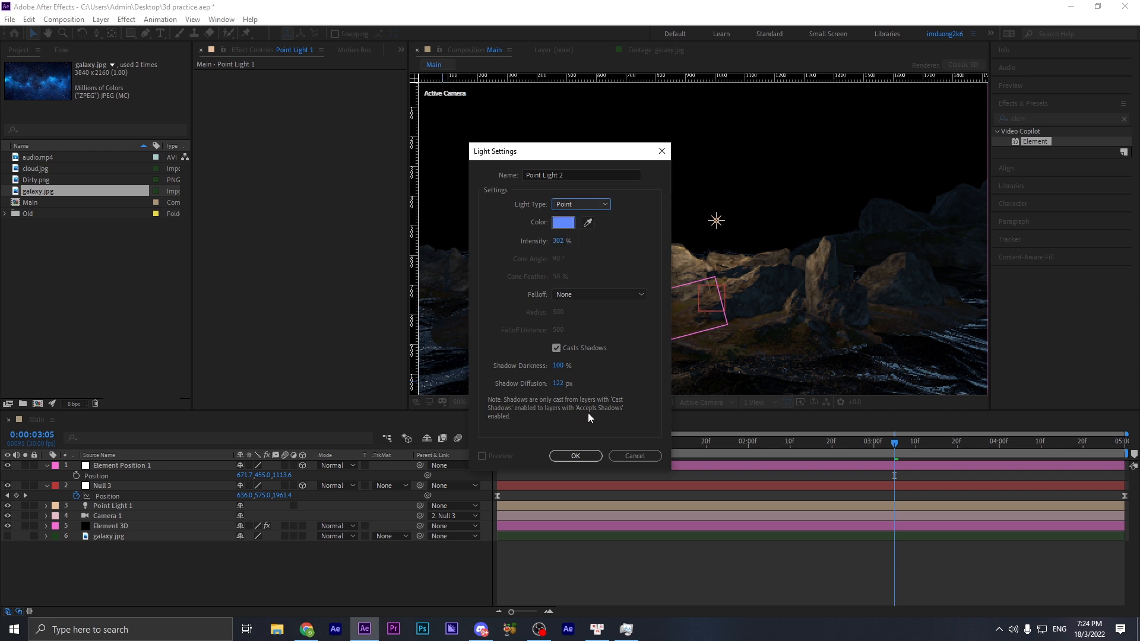
{"action": "left_click", "coordinate": [575, 456]}
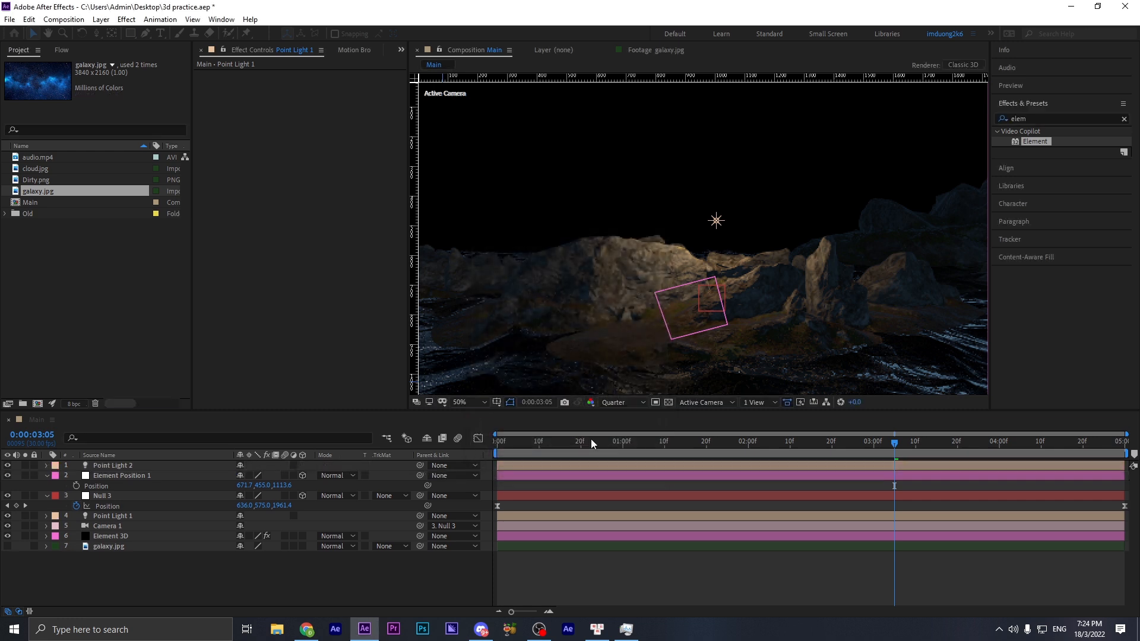
- Copy the Element Position 1 null's position to Point Light 2, then move that light to the frame's right edge above the rocks
{"action": "left_click", "coordinate": [139, 485]}
{"action": "key", "text": "ctrl+c"}
{"action": "left_click", "coordinate": [145, 464]}
{"action": "key", "text": "ctrl+v"}
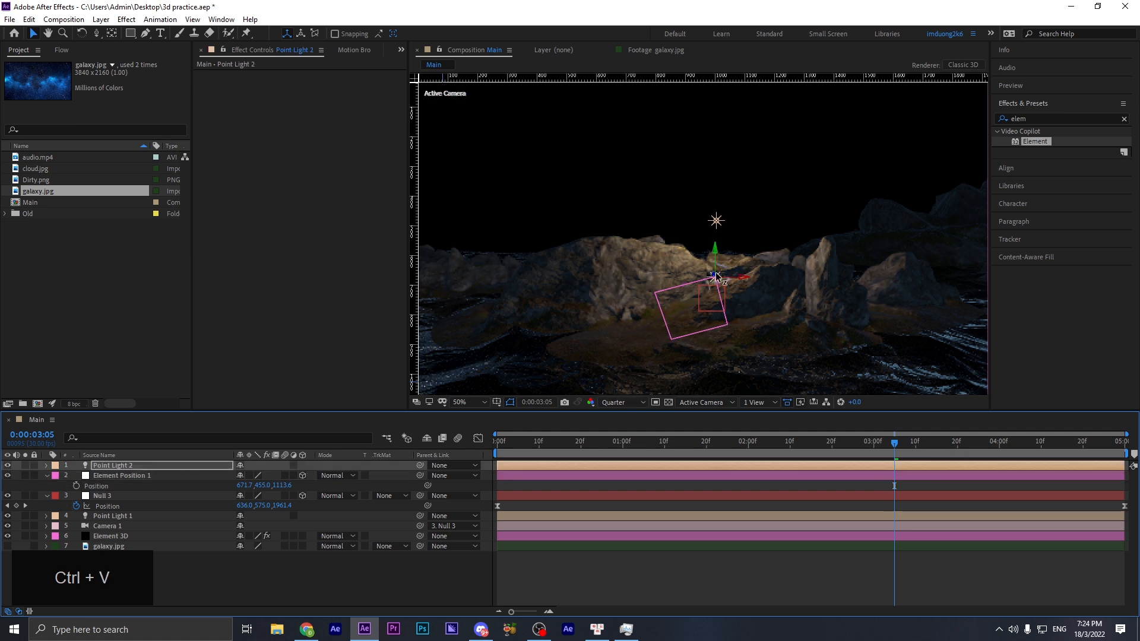
{"action": "left_click", "coordinate": [716, 237]}
{"action": "left_click_drag", "start_coordinate": [717, 237], "coordinate": [871, 237]}
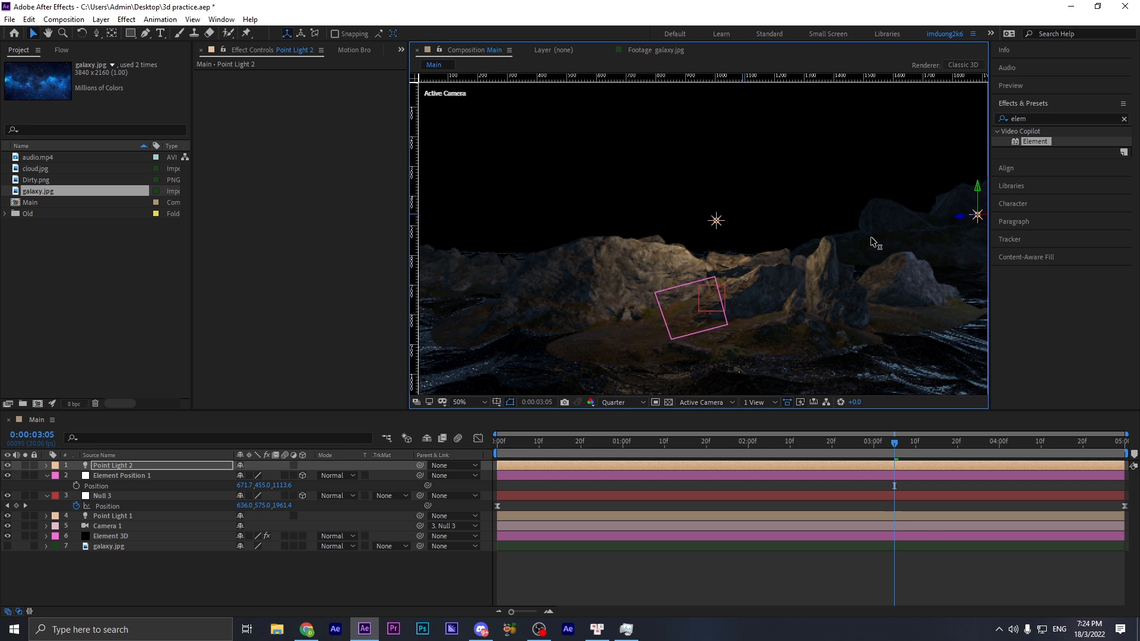
- Duplicate Point Light 2 and move the copy just beyond the left edge of the frame
{"action": "left_click", "coordinate": [195, 467]}
{"action": "key", "text": "ctrl+d"}
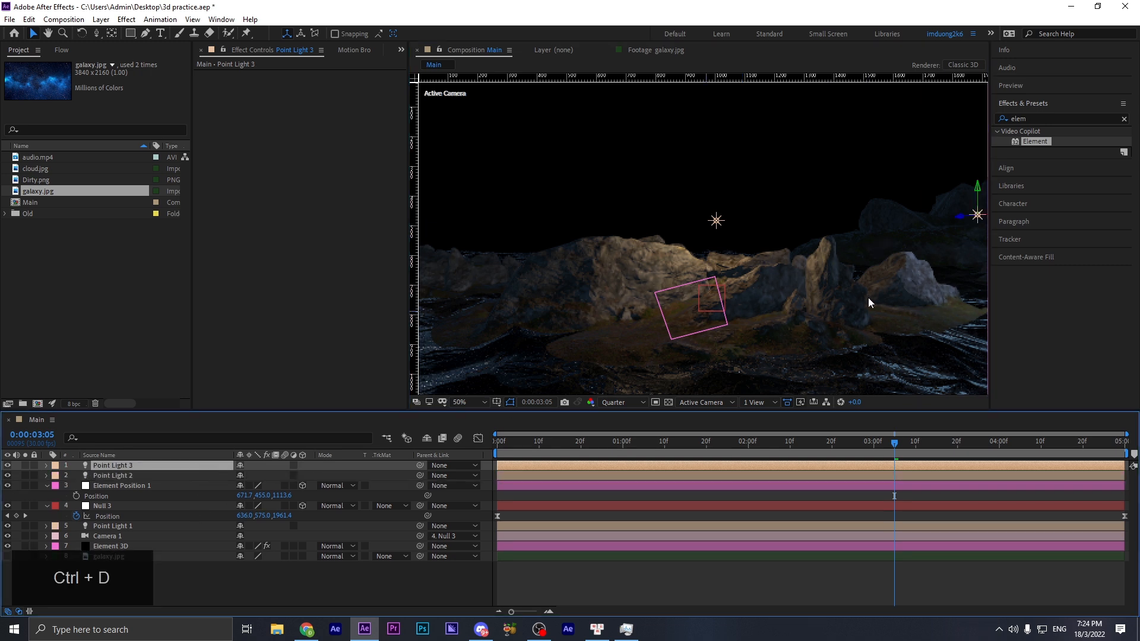
{"action": "scroll", "coordinate": [864, 298], "scroll_direction": "down", "scroll_amount": 2}
{"action": "left_click_drag", "start_coordinate": [857, 228], "coordinate": [713, 238]}
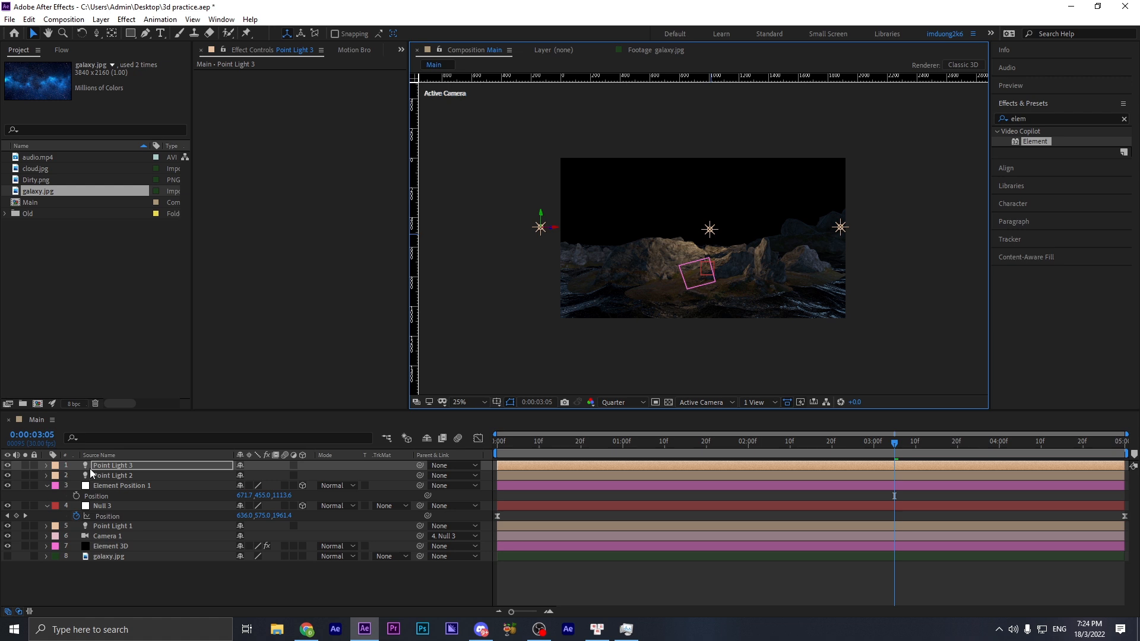
{"action": "key", "text": "Delete"}
{"action": "left_click", "coordinate": [109, 467]}
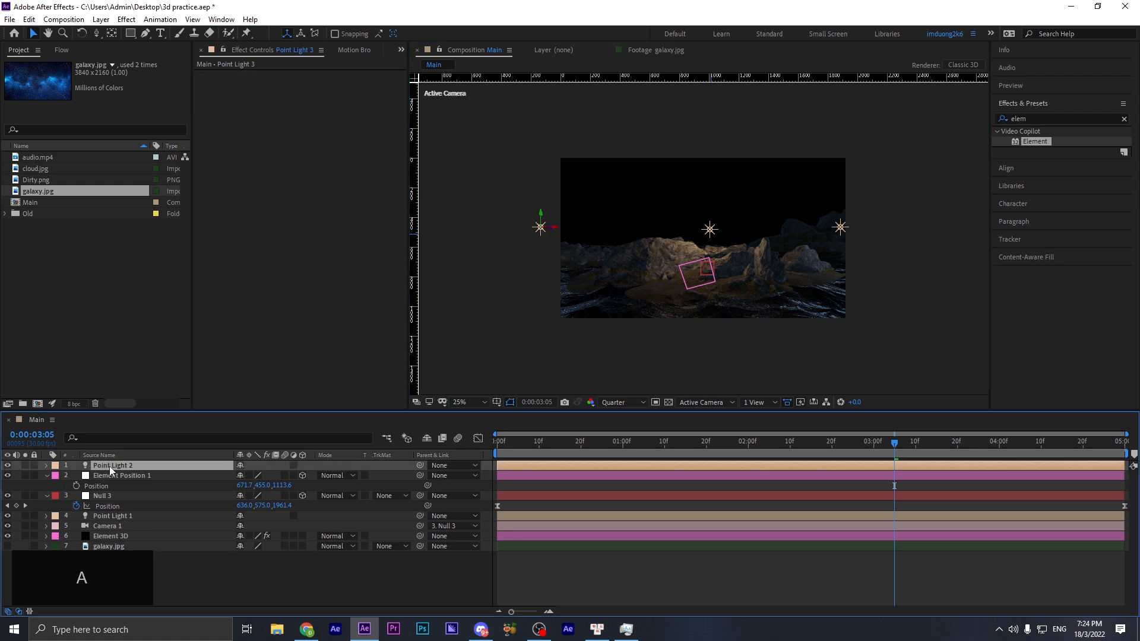
{"action": "key", "text": "ctrl+z"}
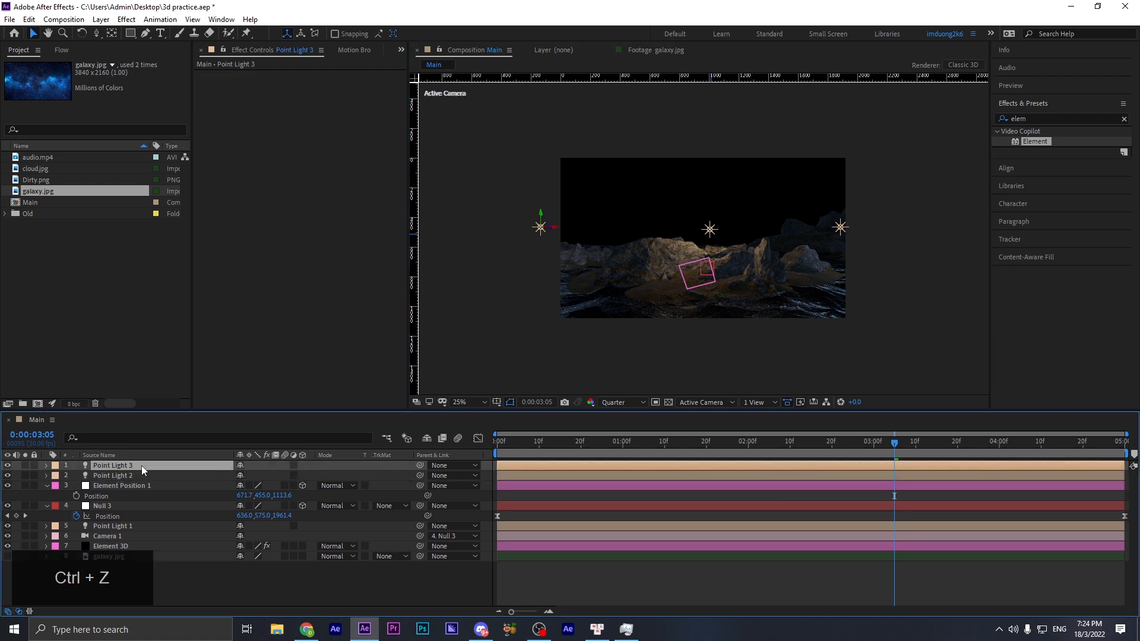
{"action": "key", "text": "Delete"}
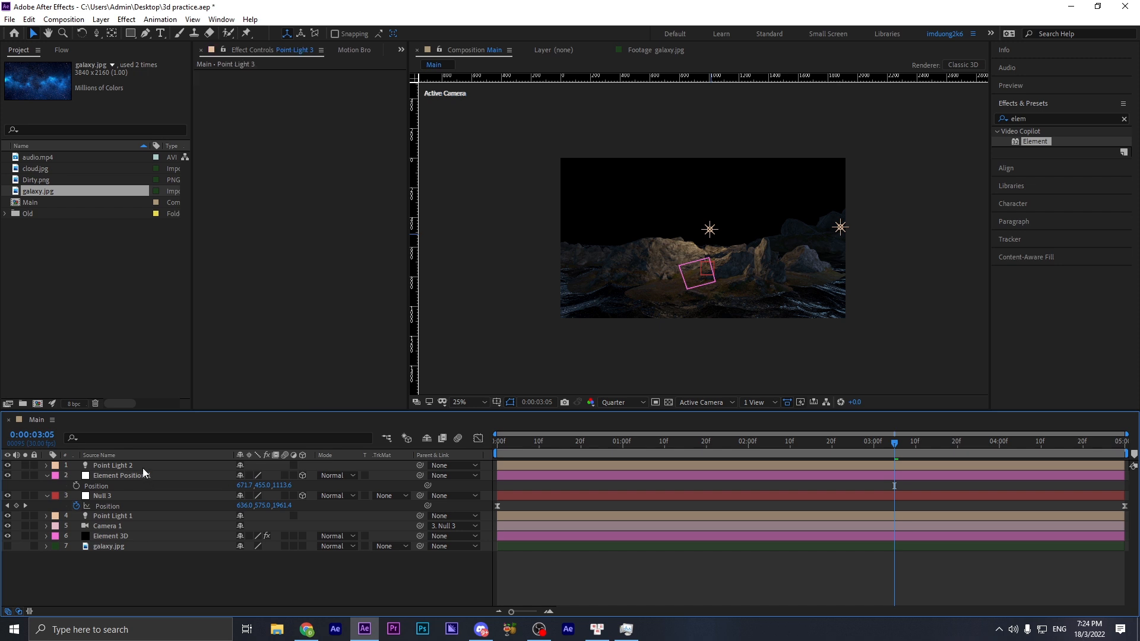
{"action": "key", "text": "ctrl+z"}
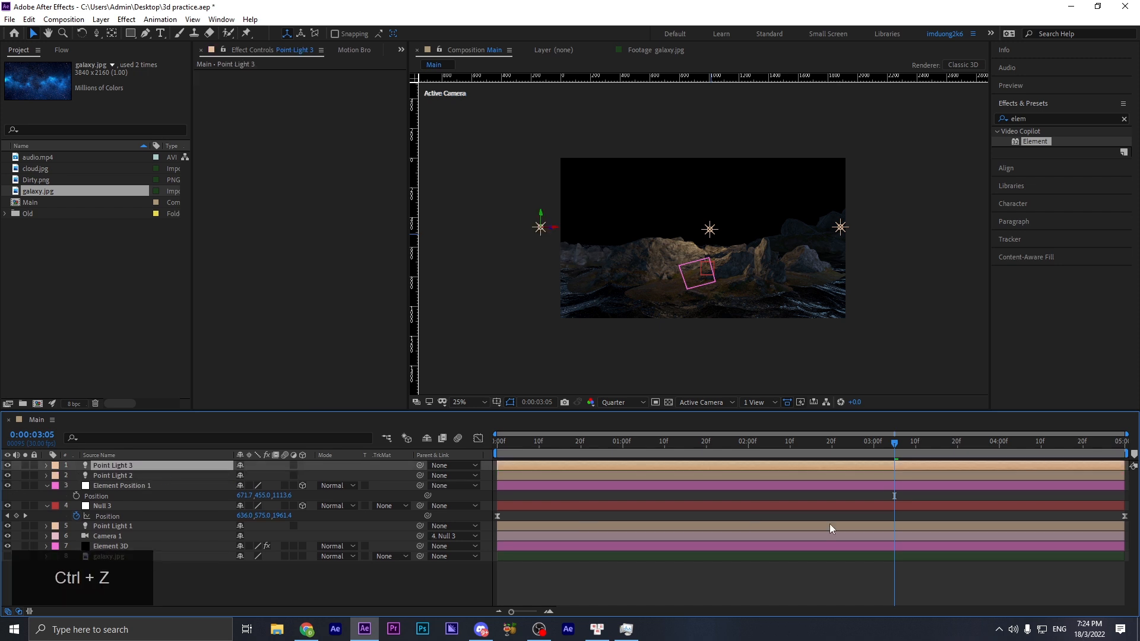
- Set Point Light 3's color to red FF5F5F in its light options and fit the composition to the viewer
{"action": "left_click", "coordinate": [998, 630]}
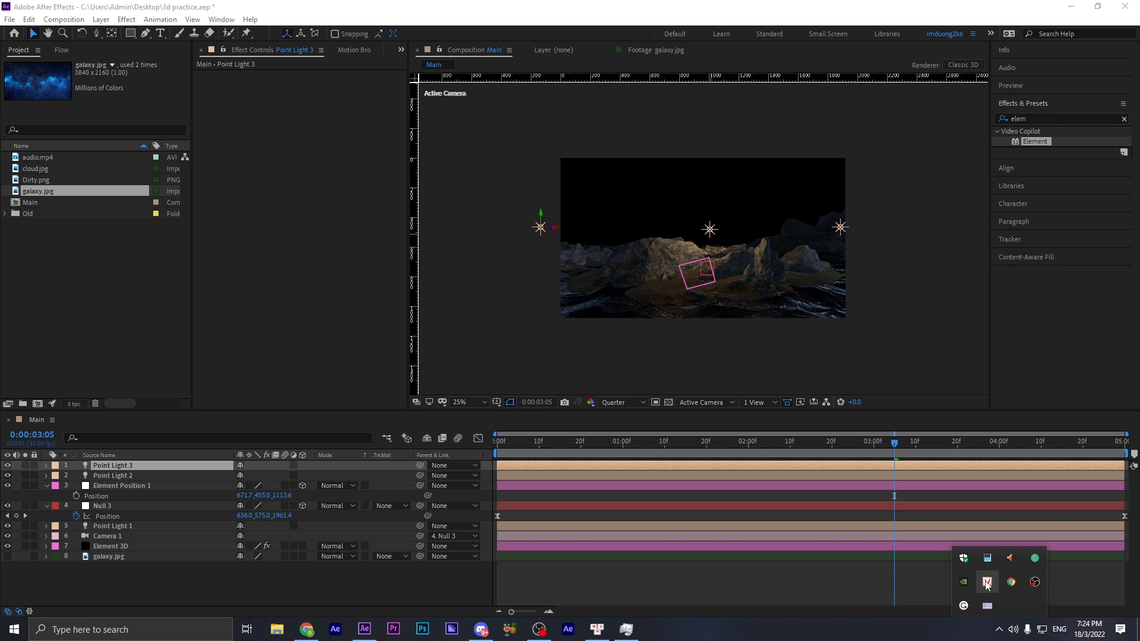
{"action": "key", "text": "ctrl+shift"}
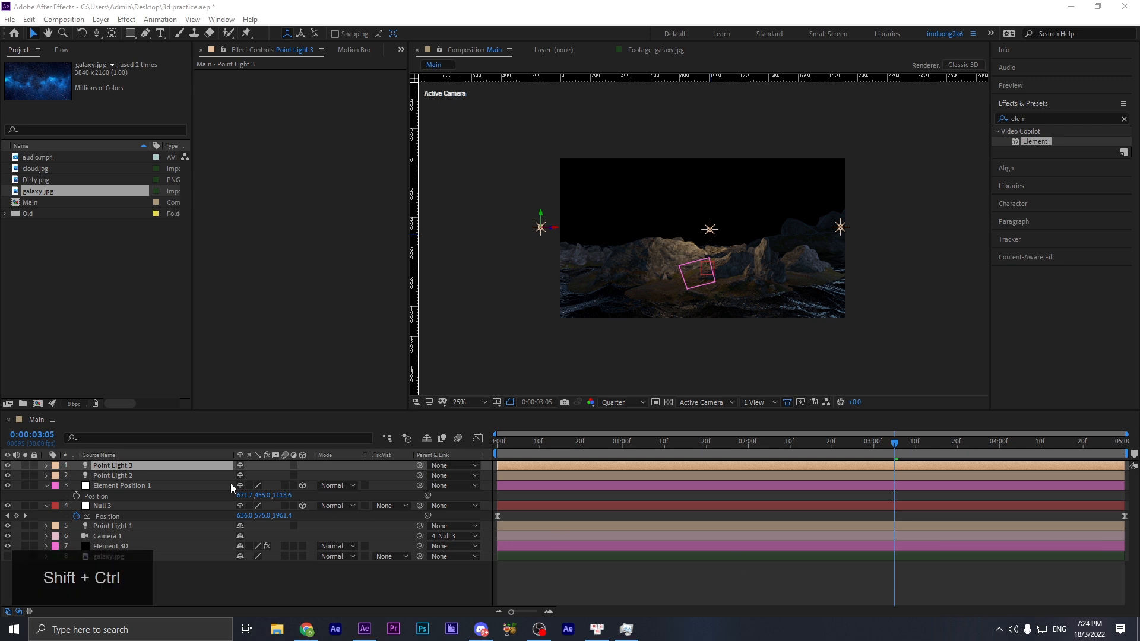
{"action": "left_click", "coordinate": [208, 467]}
{"action": "key", "text": "a"}
{"action": "key", "text": "a"}
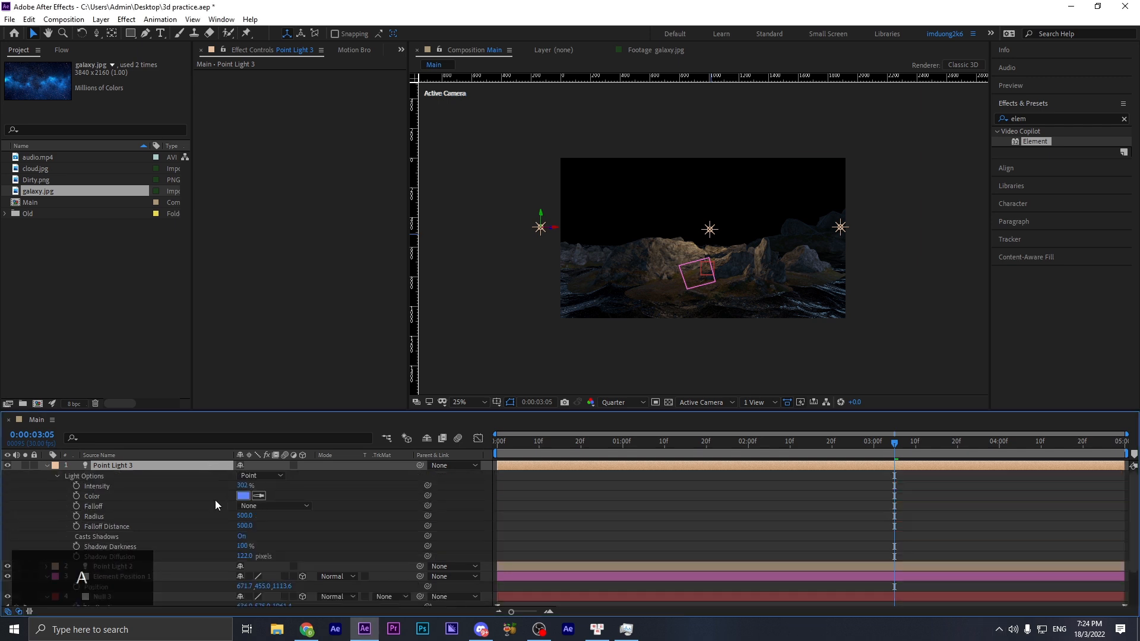
{"action": "scroll", "coordinate": [158, 498], "scroll_direction": "down", "scroll_amount": 1}
{"action": "scroll", "coordinate": [162, 477], "scroll_direction": "up", "scroll_amount": 1}
{"action": "left_click", "coordinate": [244, 496]}
{"action": "left_click_drag", "start_coordinate": [597, 272], "coordinate": [594, 241]}
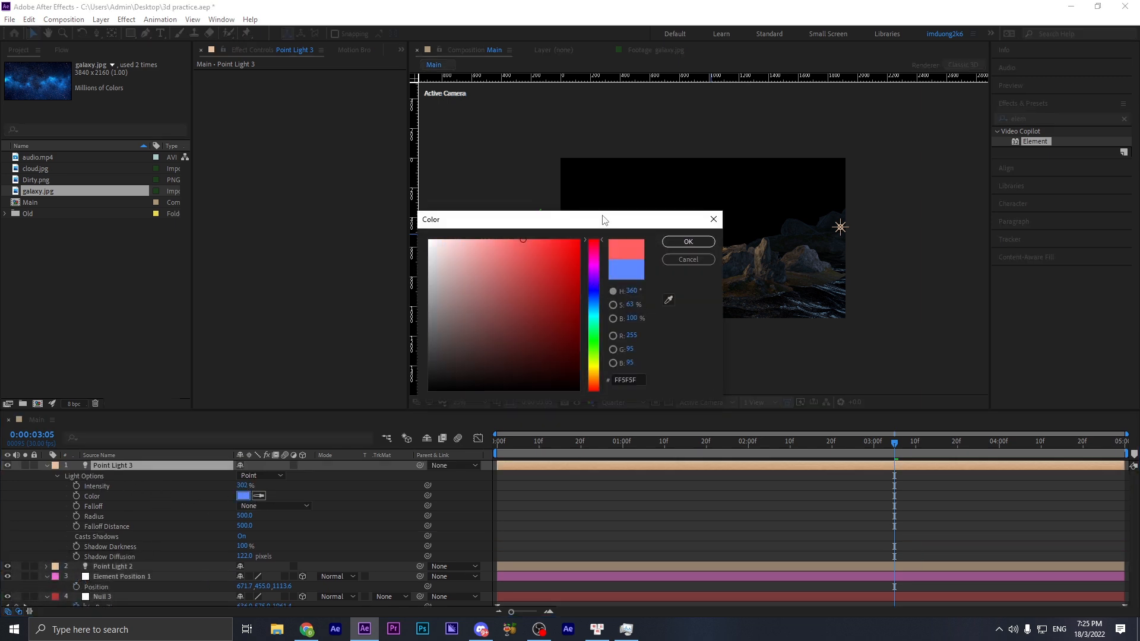
{"action": "left_click", "coordinate": [688, 242]}
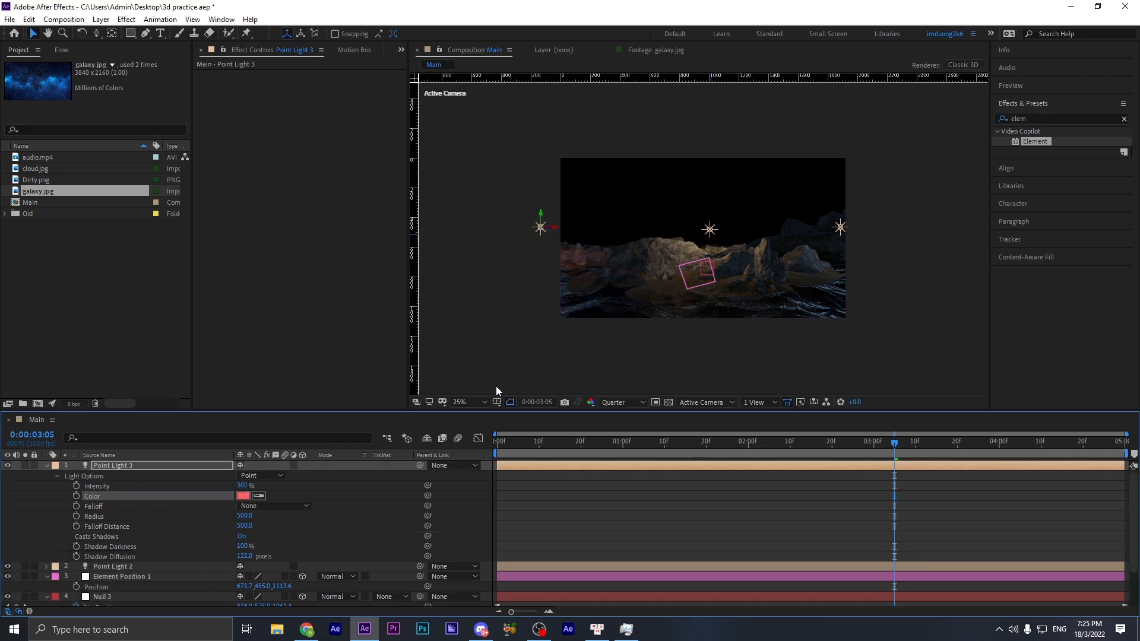
{"action": "left_click", "coordinate": [459, 401]}
{"action": "left_click", "coordinate": [487, 205]}
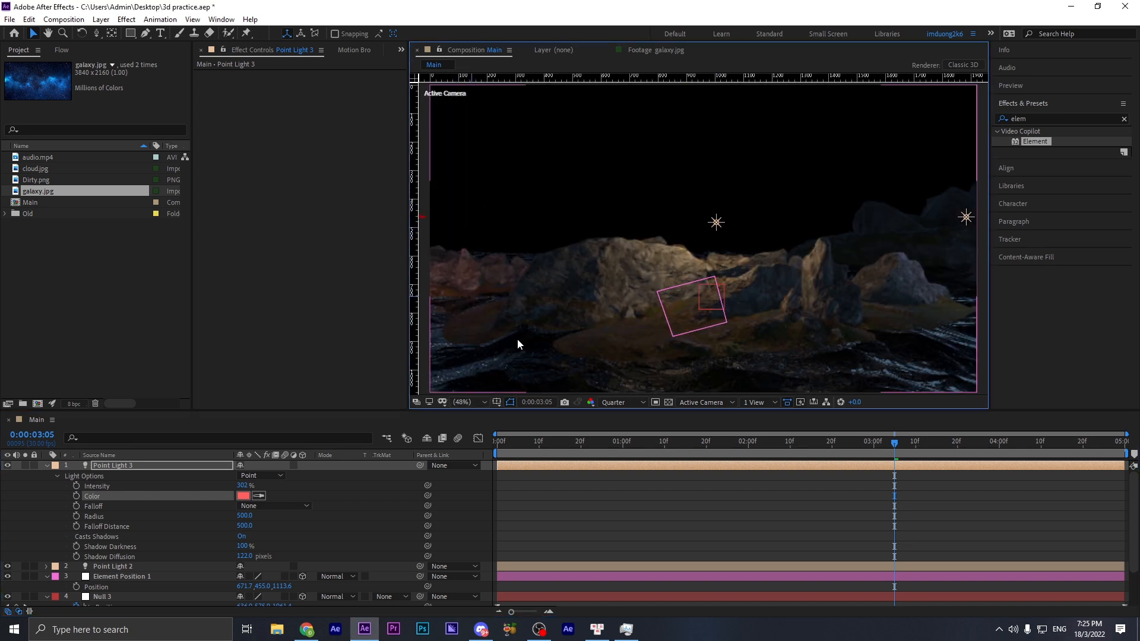
{"action": "left_click", "coordinate": [644, 519]}
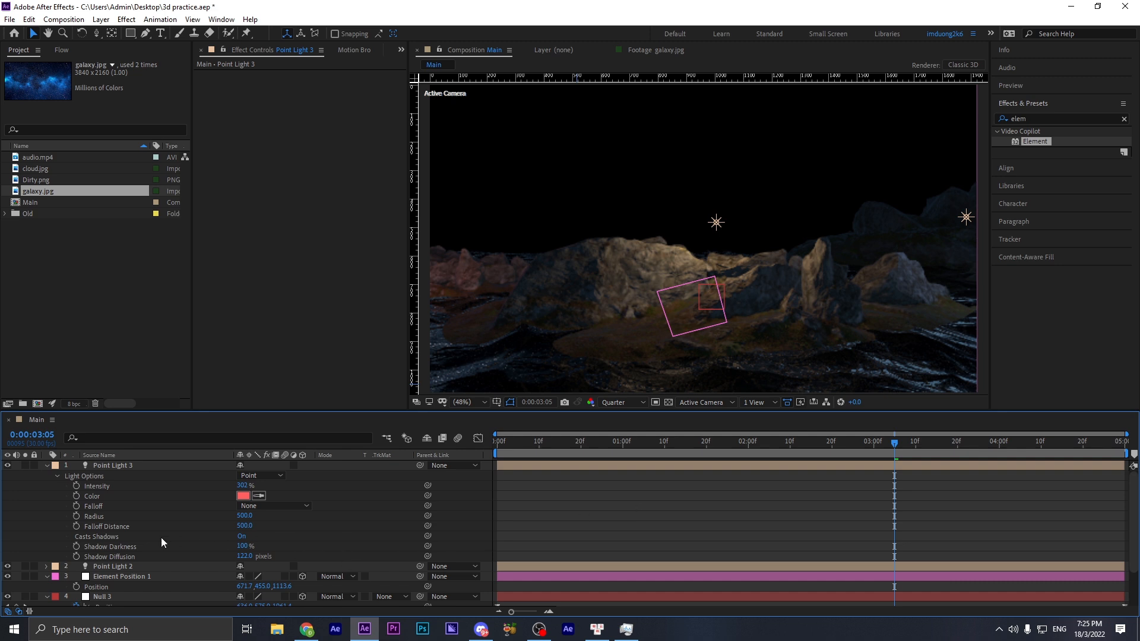
{"action": "scroll", "coordinate": [160, 540], "scroll_direction": "down", "scroll_amount": 1}
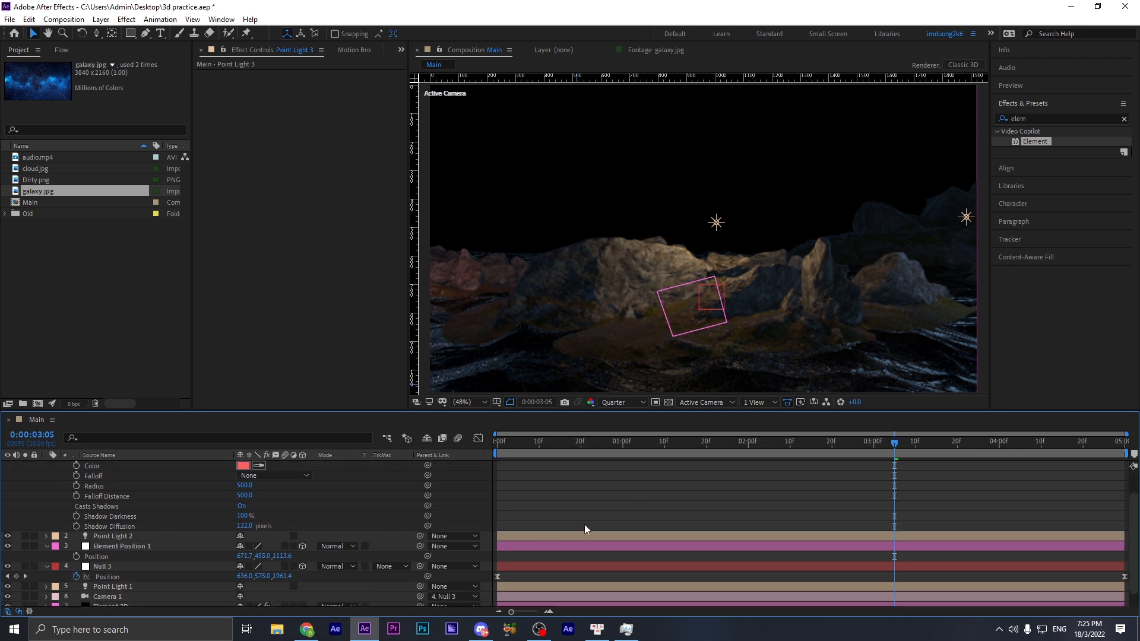
{"action": "key", "text": "alt+Tab"}
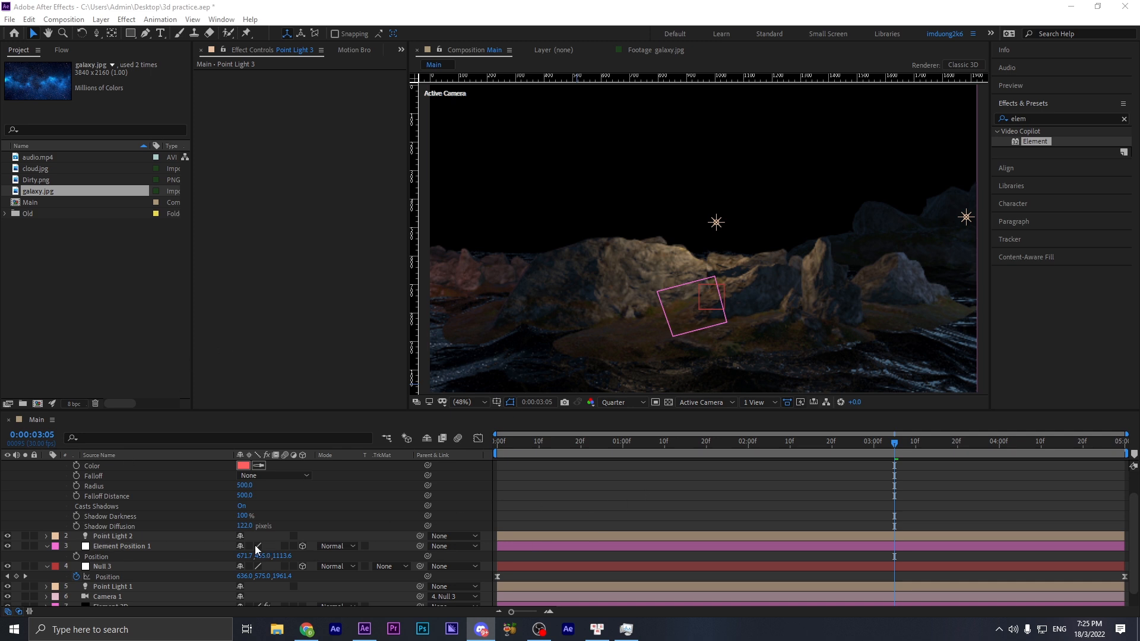
- Enable Group 3 in the Element effect on the Element 3D layer
{"action": "scroll", "coordinate": [237, 544], "scroll_direction": "down", "scroll_amount": 1}
{"action": "left_click", "coordinate": [124, 589]}
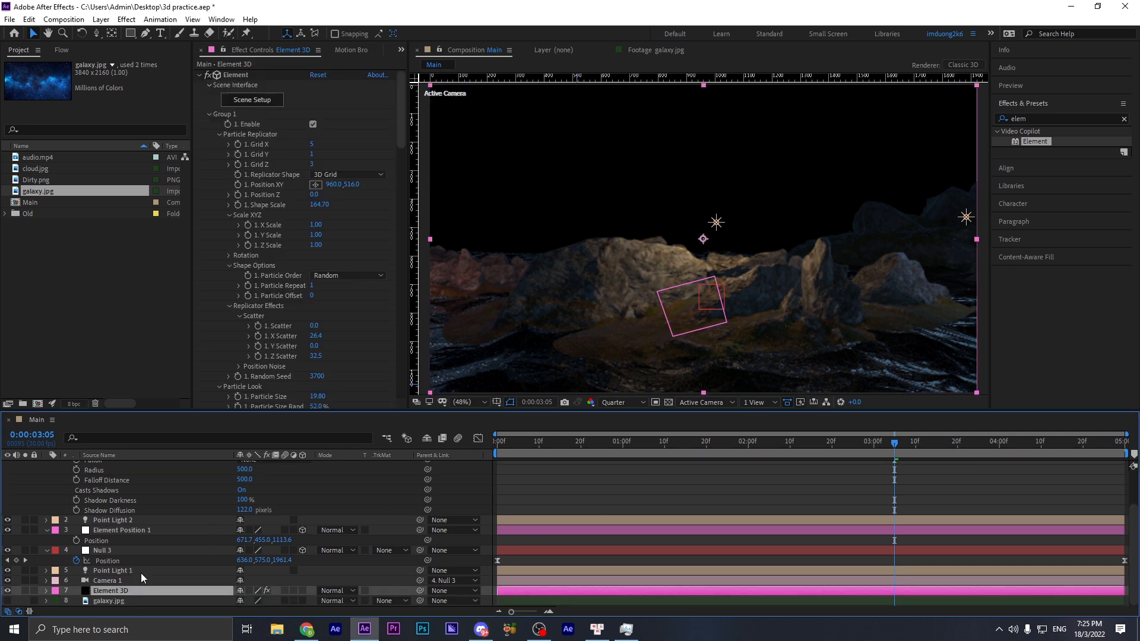
{"action": "scroll", "coordinate": [276, 143], "scroll_direction": "down", "scroll_amount": 2}
{"action": "scroll", "coordinate": [255, 244], "scroll_direction": "down", "scroll_amount": 6}
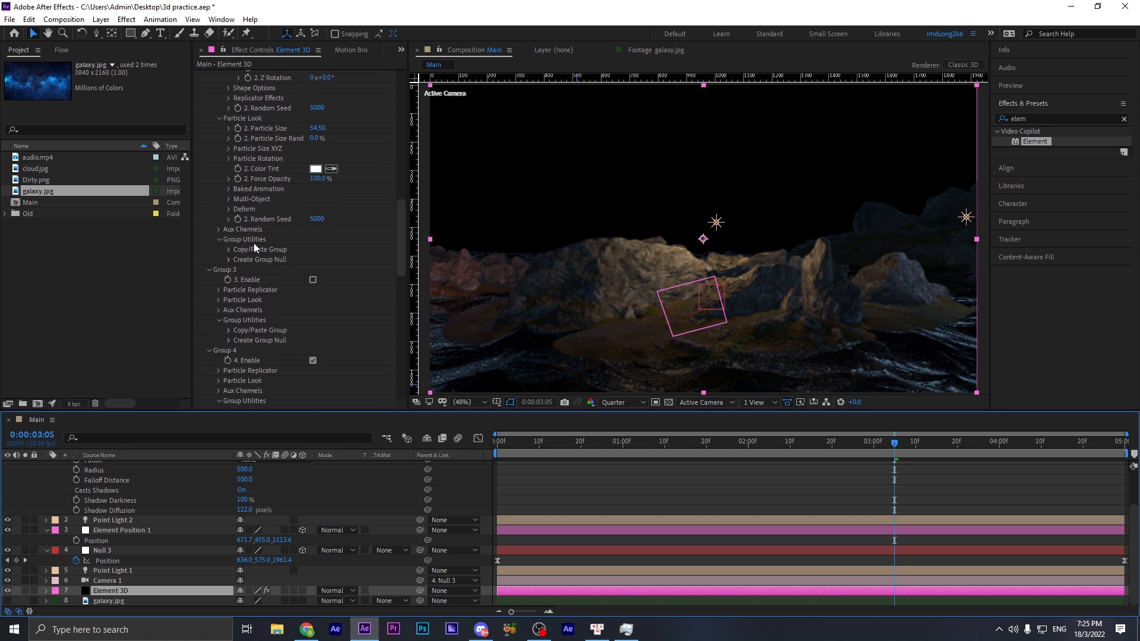
{"action": "left_click", "coordinate": [313, 280]}
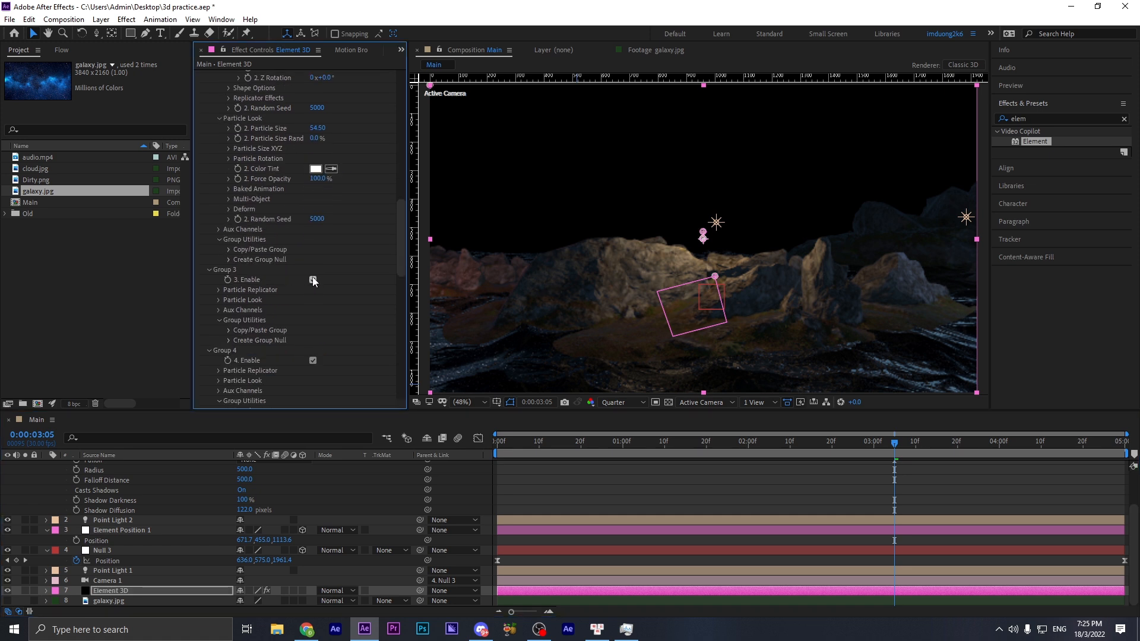
- Set Group 3's Particle Replicator position to 6717, 455 in XY and 11136 in Z
{"action": "left_click", "coordinate": [218, 290]}
{"action": "scroll", "coordinate": [217, 279], "scroll_direction": "down", "scroll_amount": 3}
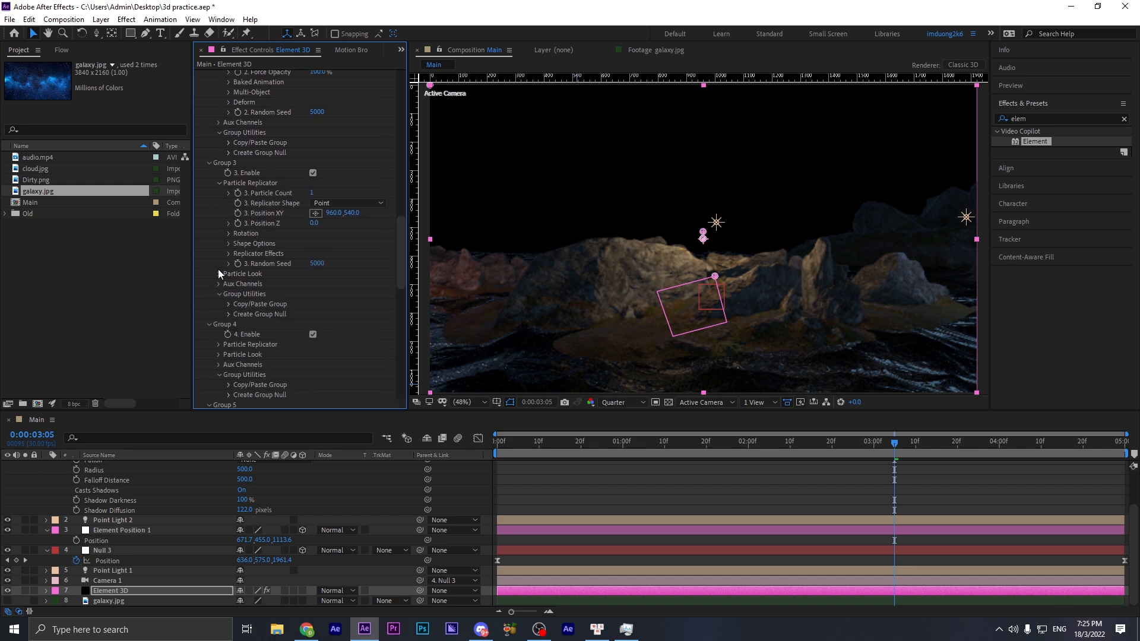
{"action": "scroll", "coordinate": [329, 541], "scroll_direction": "up", "scroll_amount": 2}
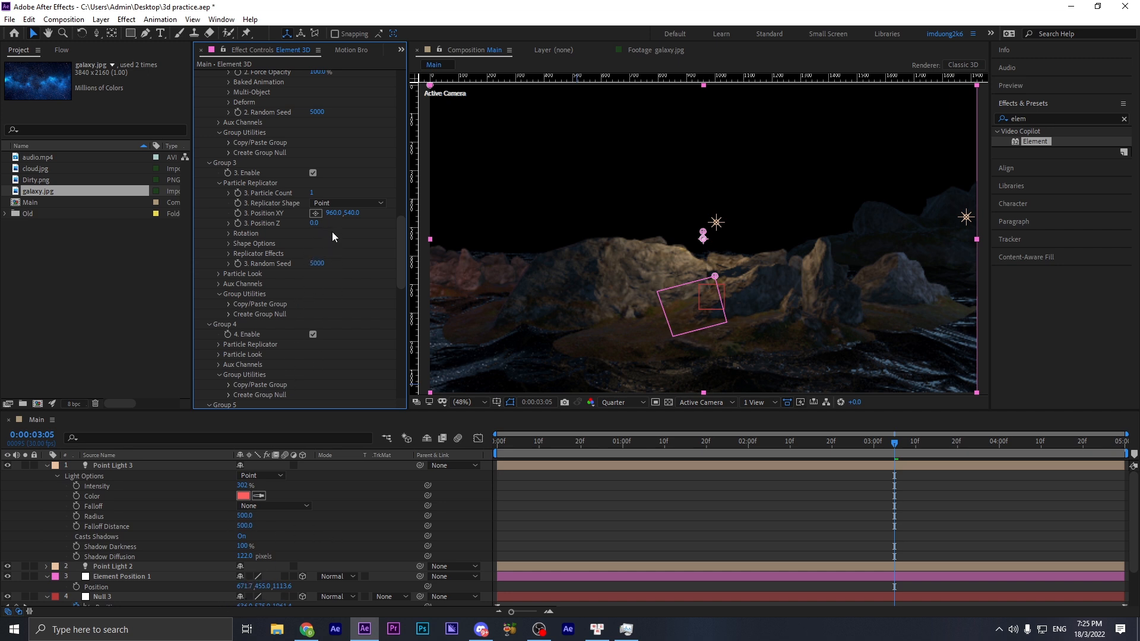
{"action": "left_click", "coordinate": [330, 213]}
{"action": "type", "text": "671"}
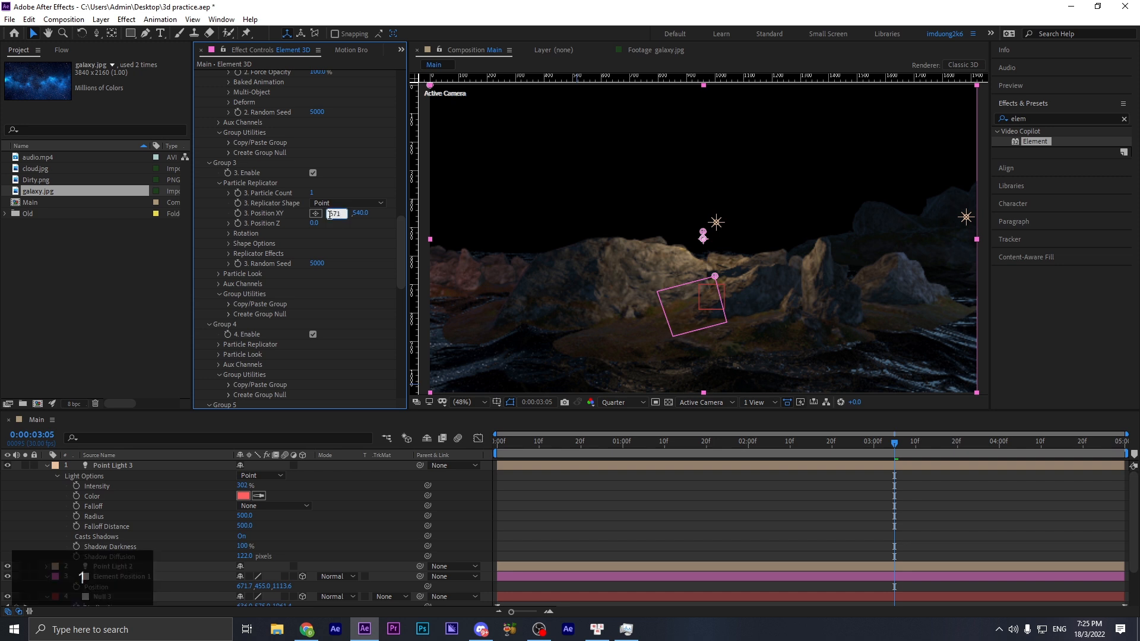
{"action": "type", "text": "7"}
{"action": "key", "text": "Tab"}
{"action": "type", "text": "4555"}
{"action": "key", "text": "BackSpace"}
{"action": "key", "text": "Tab"}
{"action": "type", "text": "11136"}
{"action": "key", "text": "Return"}
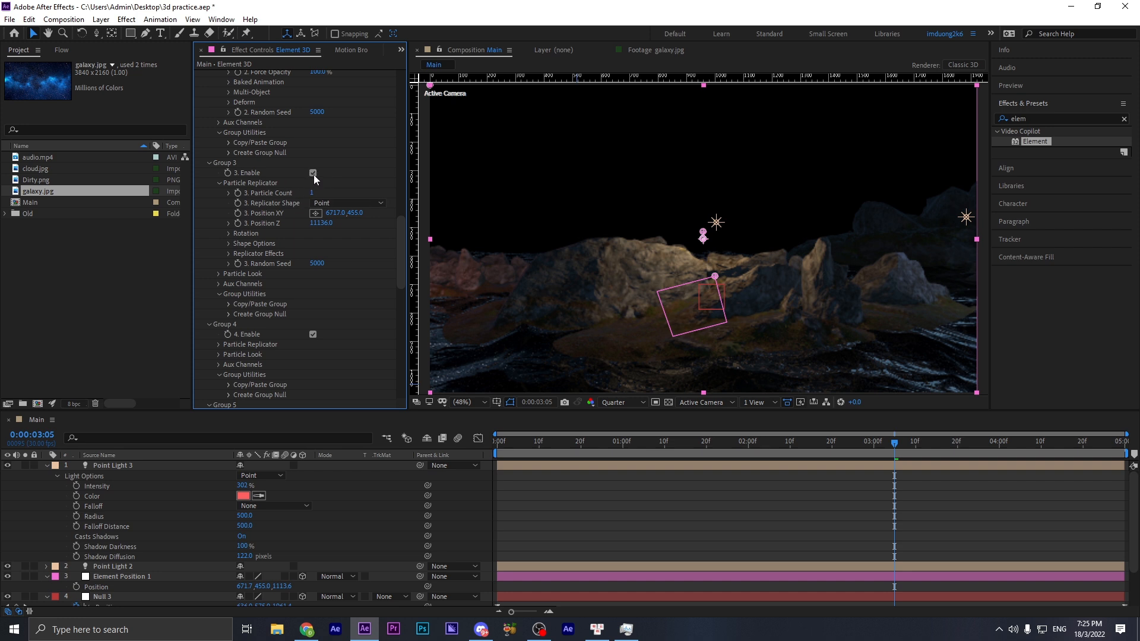
- Check in Element's Scene Setup which model the Group 3 folder contains, and return to the composition
{"action": "scroll", "coordinate": [302, 280], "scroll_direction": "up", "scroll_amount": 15}
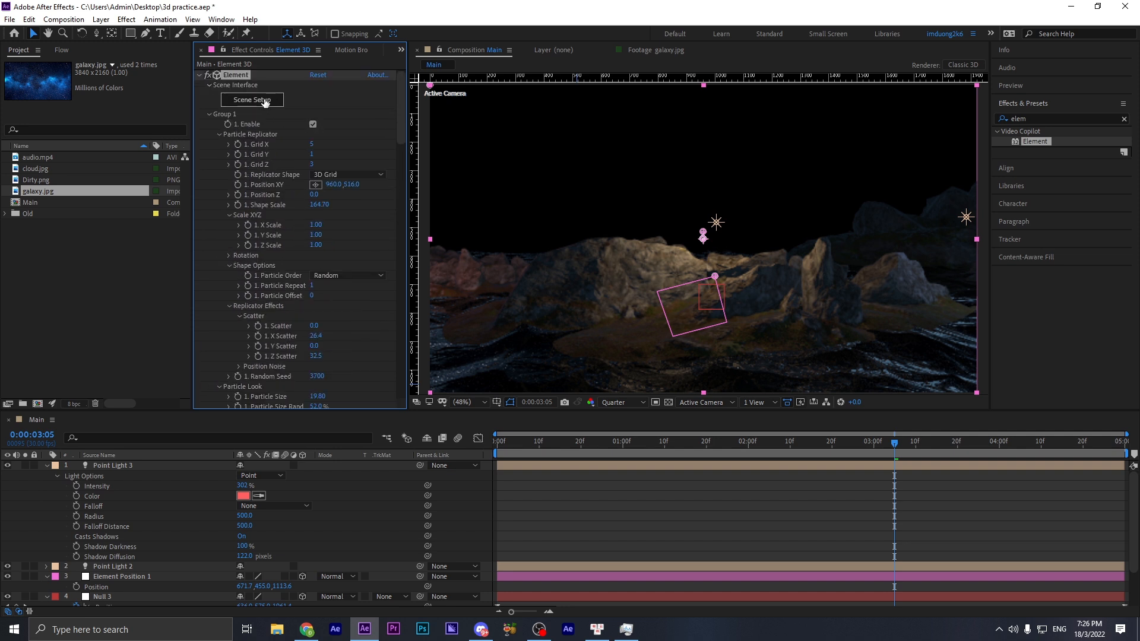
{"action": "left_click", "coordinate": [263, 105]}
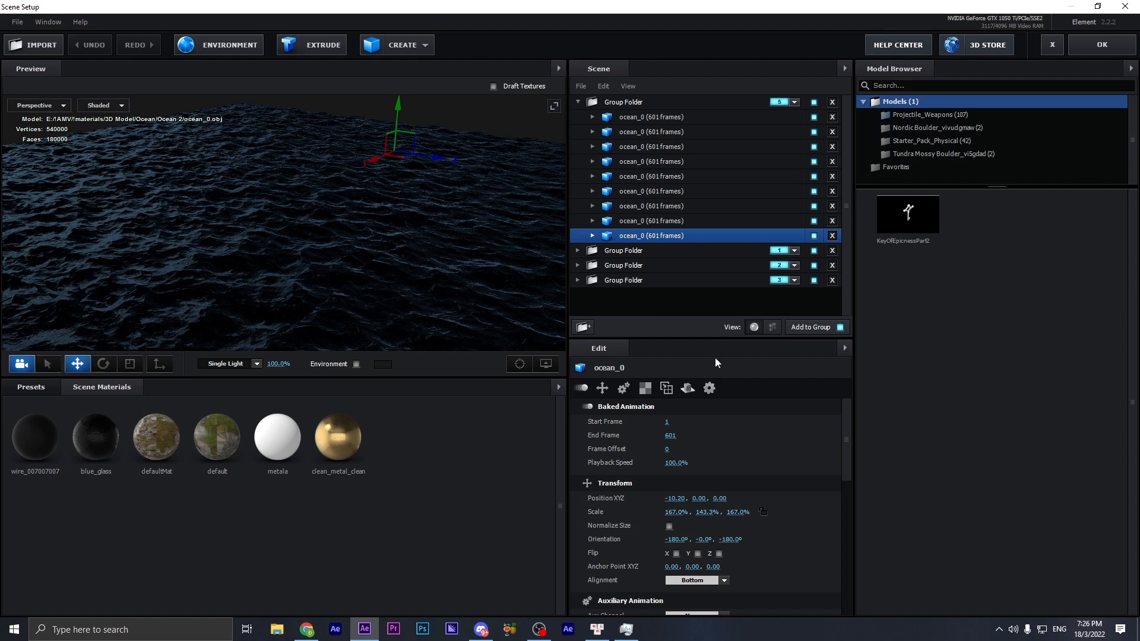
{"action": "left_click", "coordinate": [623, 280]}
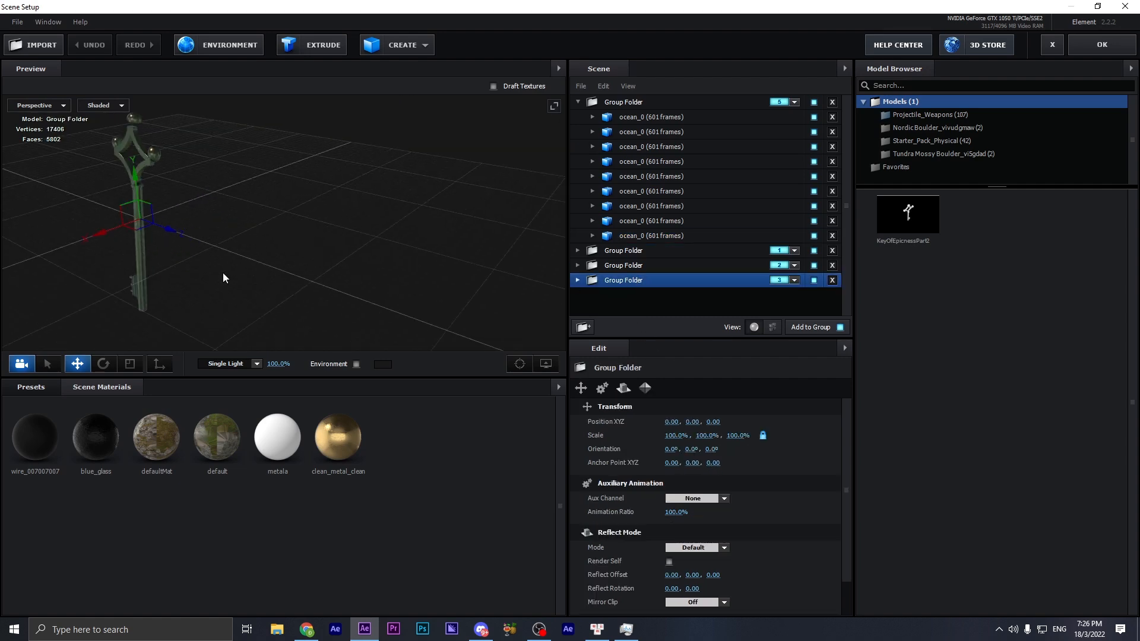
{"action": "left_click", "coordinate": [1076, 43]}
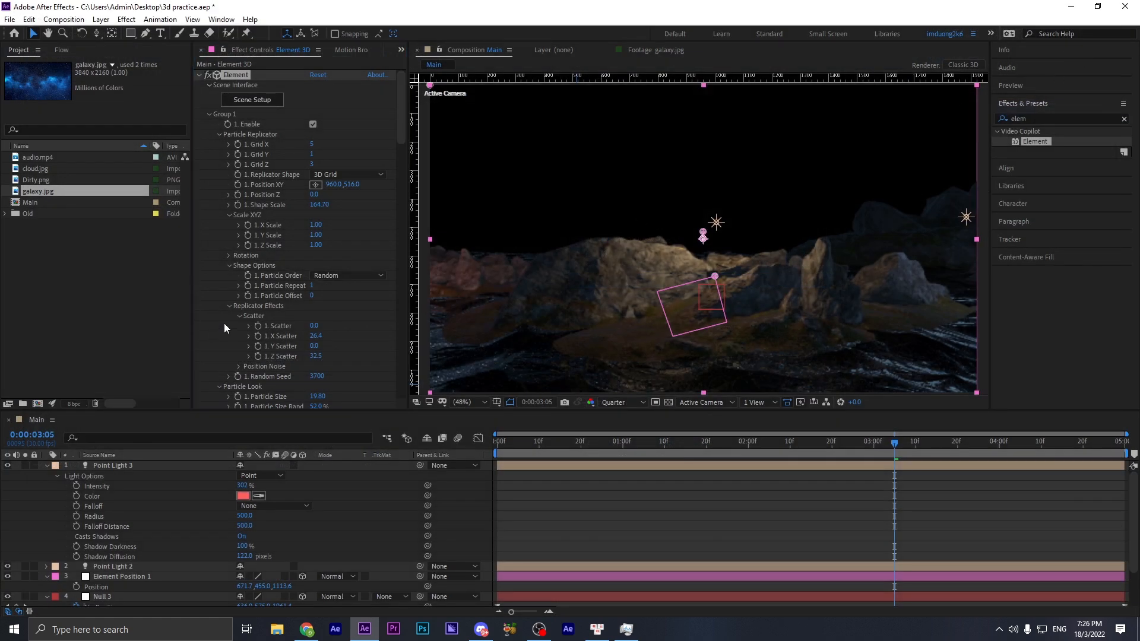
- Set Group 3's Position Z to 1113.6 and its Y position to 329
{"action": "scroll", "coordinate": [288, 283], "scroll_direction": "down", "scroll_amount": 15}
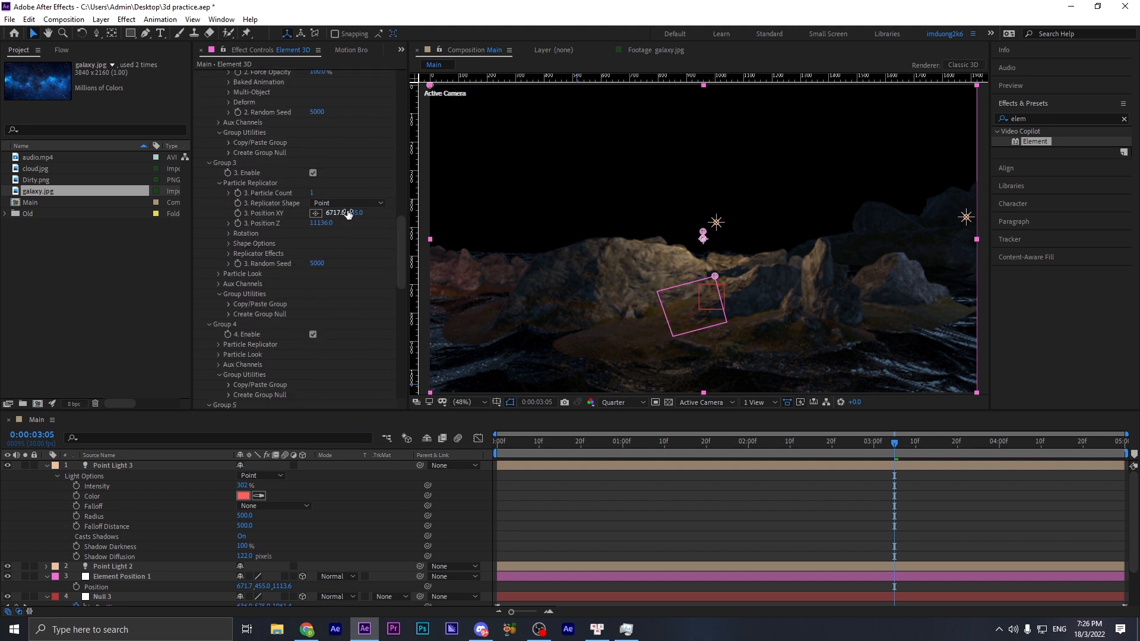
{"action": "left_click_drag", "start_coordinate": [352, 212], "coordinate": [335, 231]}
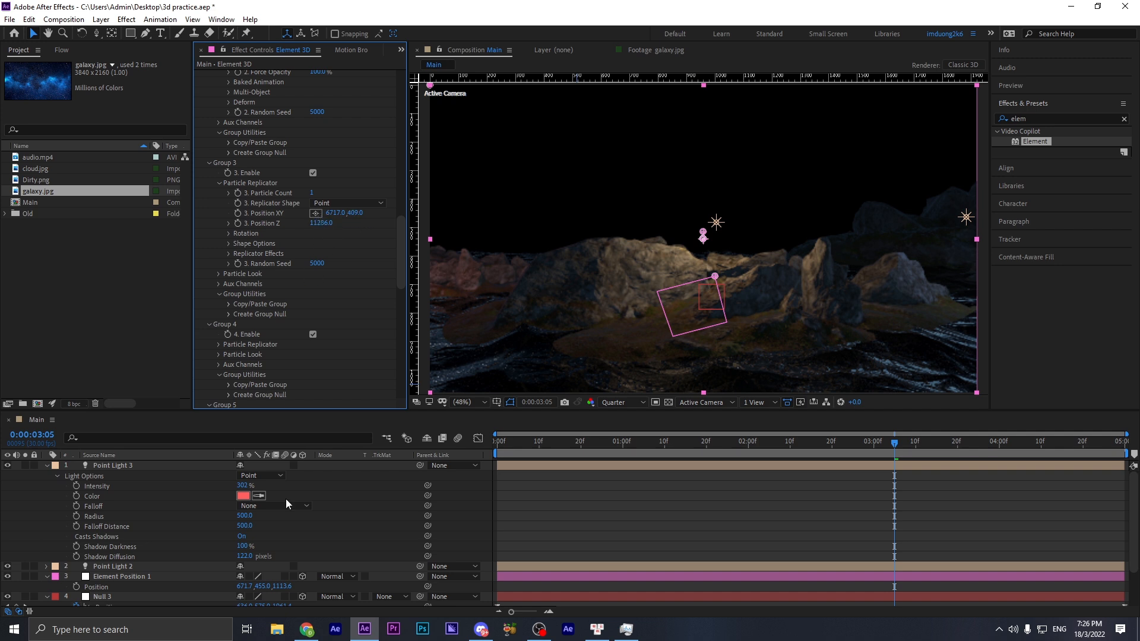
{"action": "left_click", "coordinate": [321, 224]}
{"action": "type", "text": "11"}
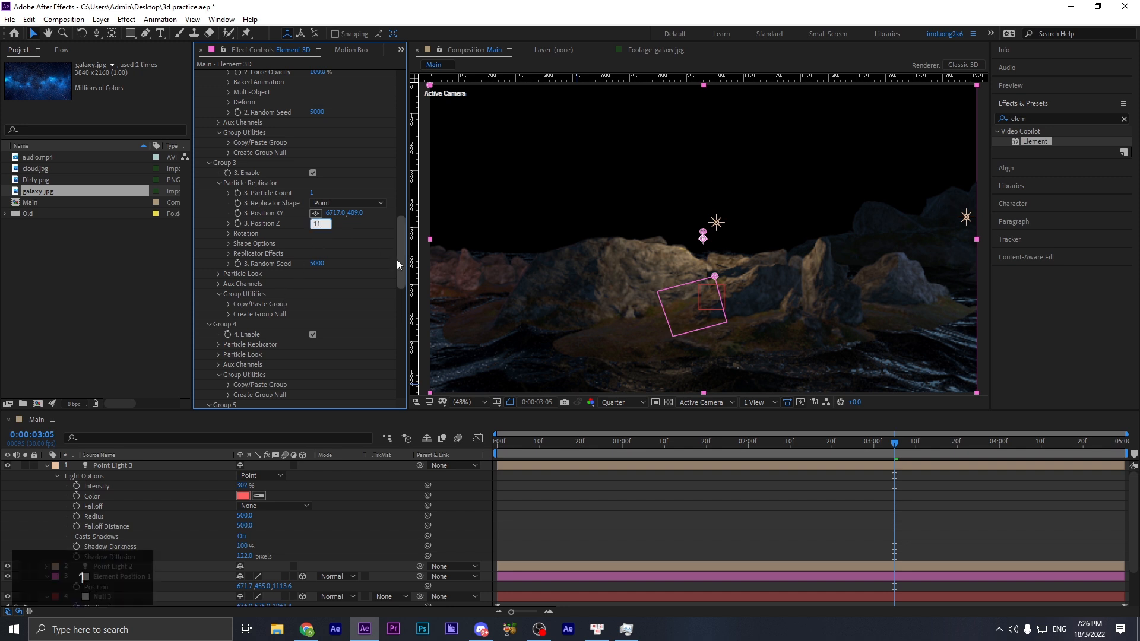
{"action": "type", "text": "13.6"}
{"action": "key", "text": "Return"}
{"action": "left_click_drag", "start_coordinate": [355, 212], "coordinate": [313, 213]}
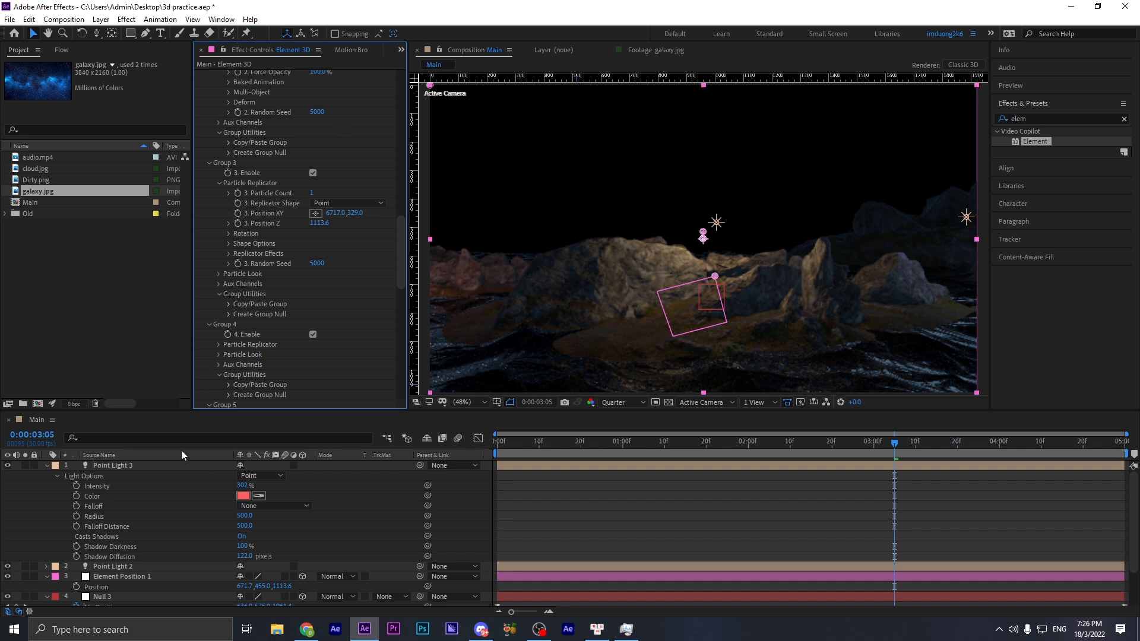
{"action": "scroll", "coordinate": [156, 531], "scroll_direction": "down", "scroll_amount": 2}
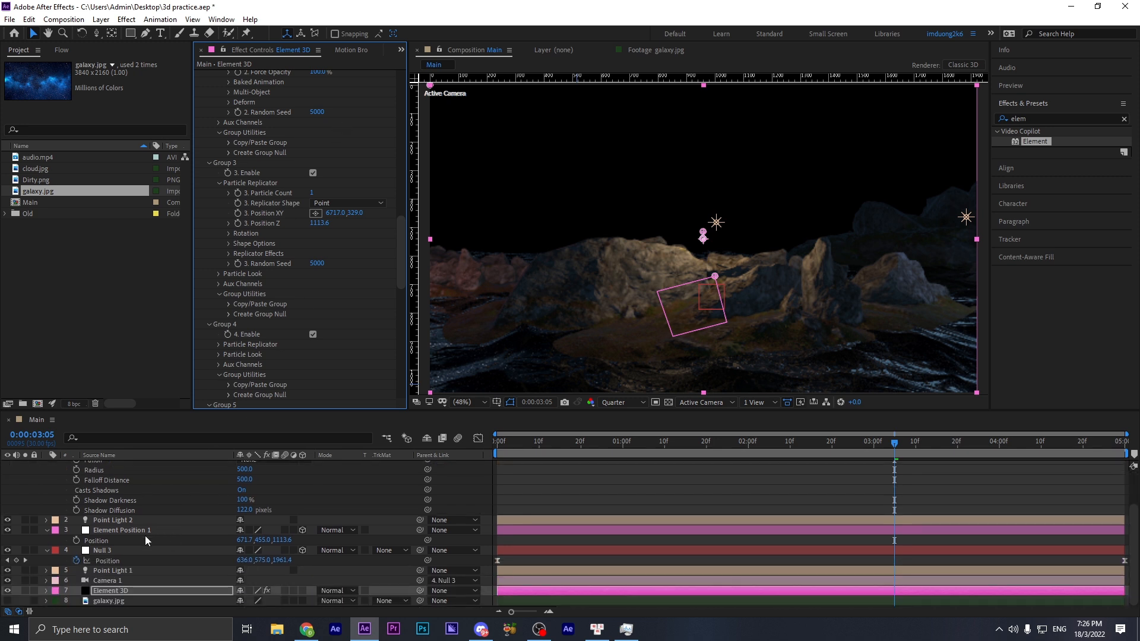
{"action": "left_click", "coordinate": [142, 541]}
{"action": "key", "text": "ctrl"}
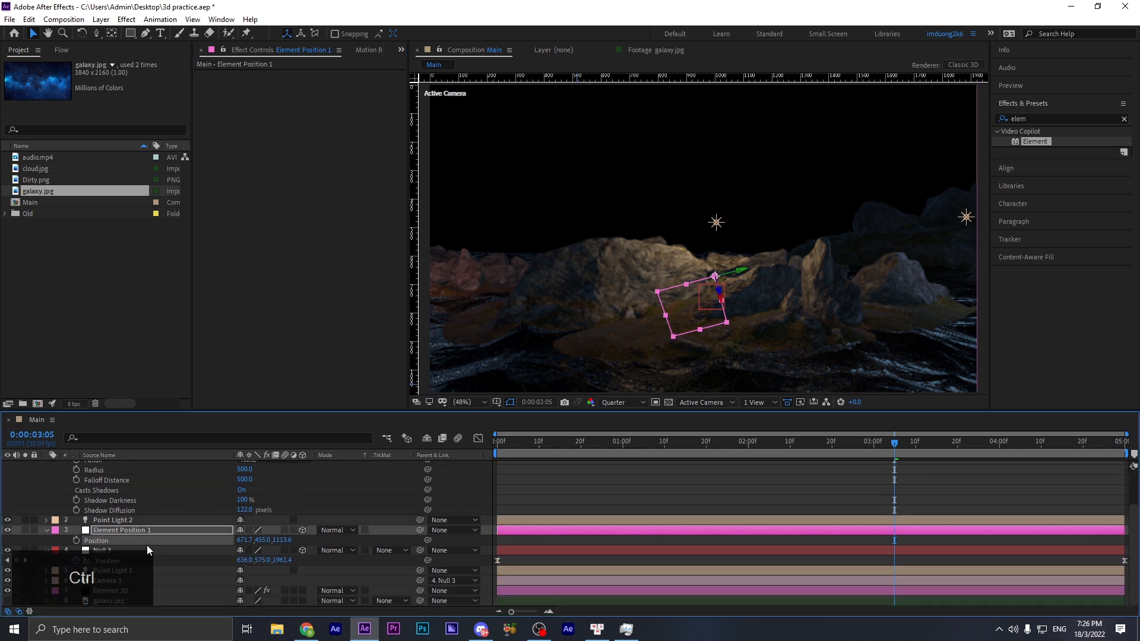
{"action": "scroll", "coordinate": [179, 522], "scroll_direction": "up", "scroll_amount": 2}
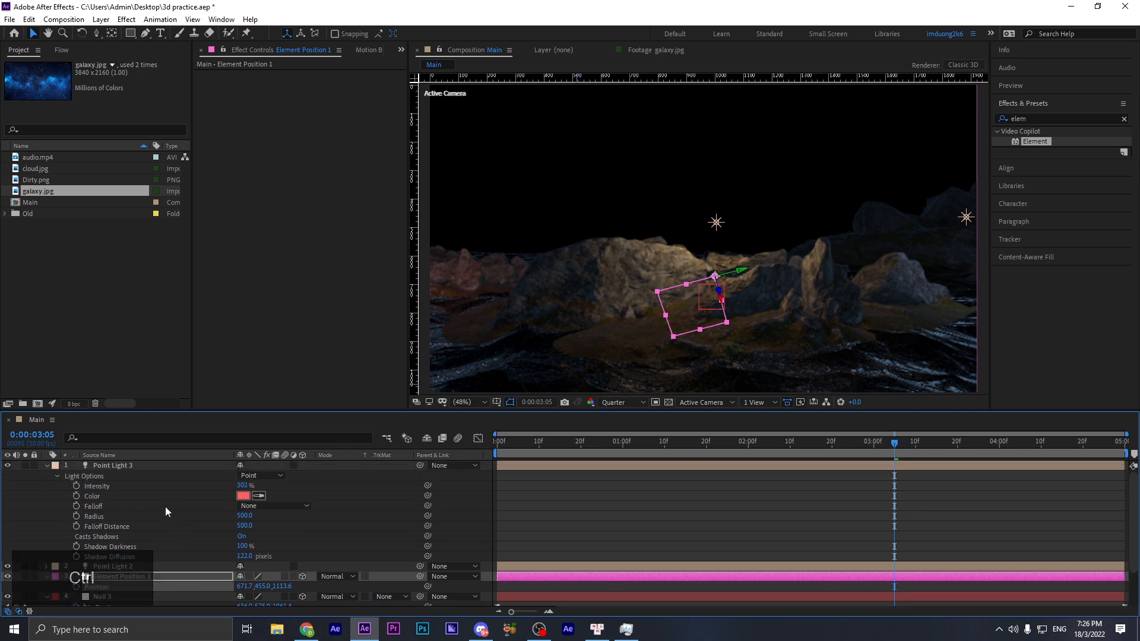
- Create a group null for Group 3 from the Element effect's group utilities
{"action": "scroll", "coordinate": [161, 502], "scroll_direction": "down", "scroll_amount": 2}
{"action": "left_click", "coordinate": [126, 590]}
{"action": "scroll", "coordinate": [273, 250], "scroll_direction": "down", "scroll_amount": 8}
{"action": "scroll", "coordinate": [273, 252], "scroll_direction": "up", "scroll_amount": 4}
{"action": "scroll", "coordinate": [254, 163], "scroll_direction": "down", "scroll_amount": 12}
{"action": "scroll", "coordinate": [243, 200], "scroll_direction": "down", "scroll_amount": 3}
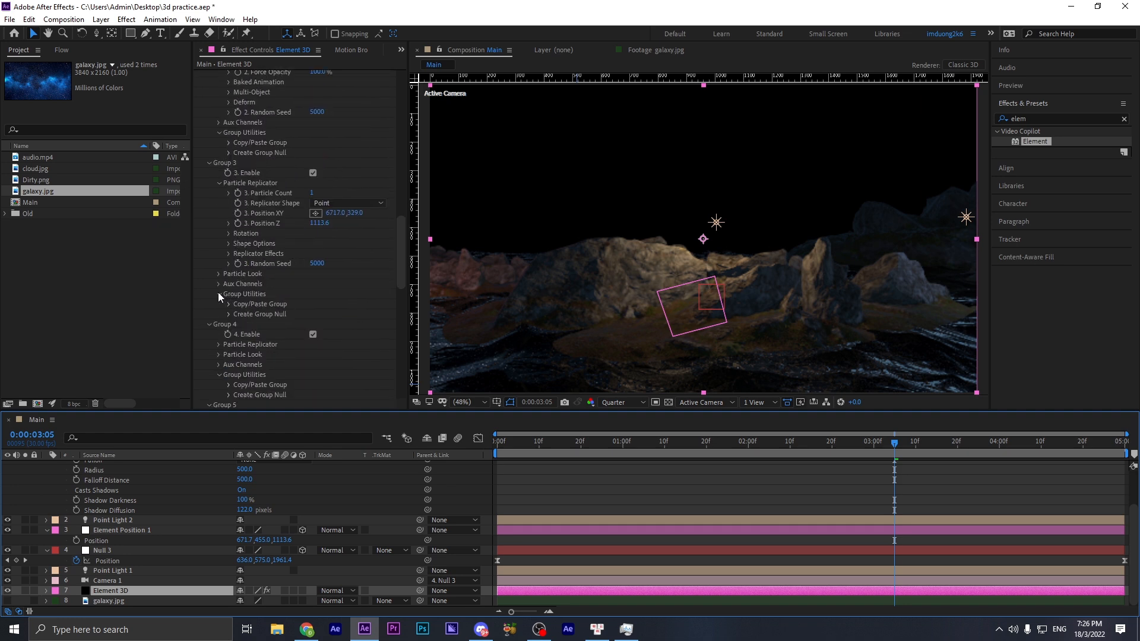
{"action": "left_click", "coordinate": [229, 305]}
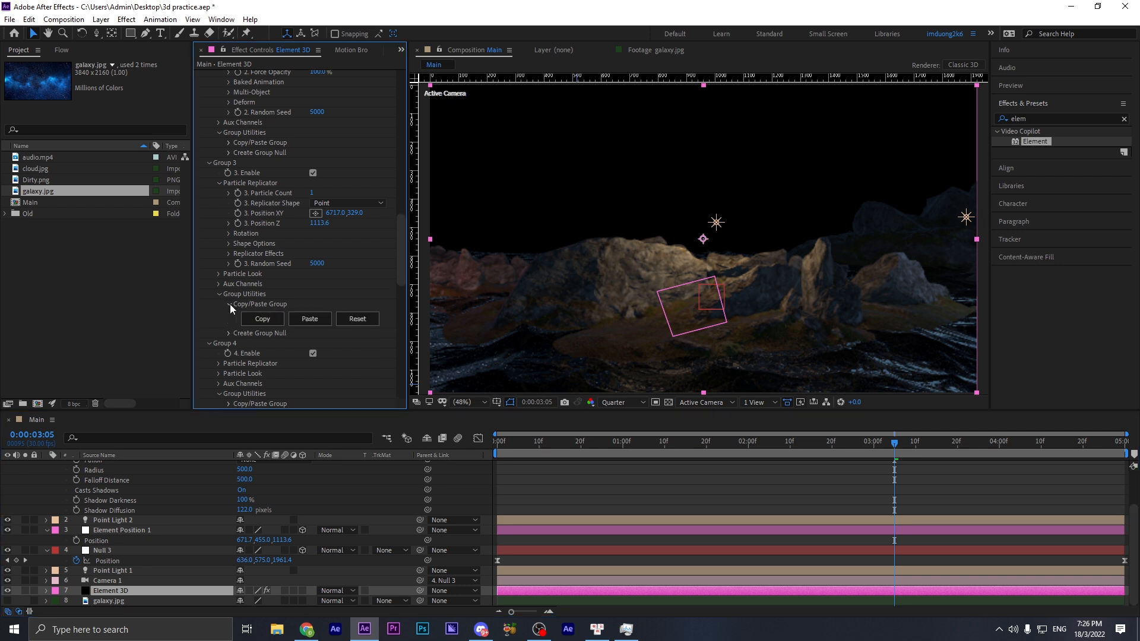
{"action": "left_click", "coordinate": [229, 304]}
{"action": "left_click", "coordinate": [229, 314]}
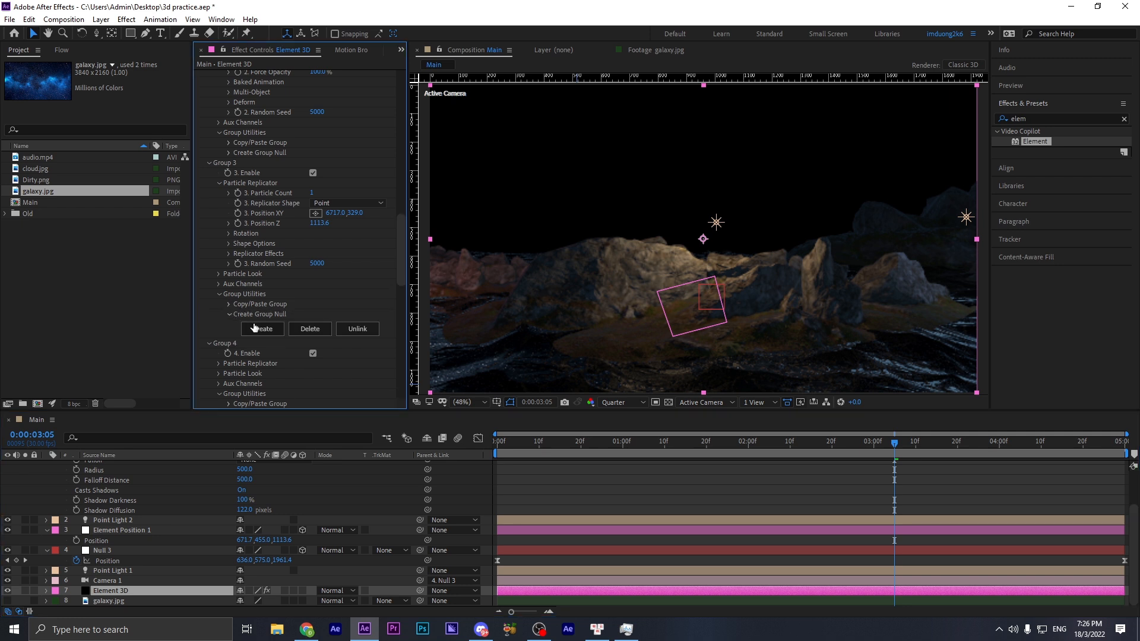
{"action": "left_click", "coordinate": [262, 329]}
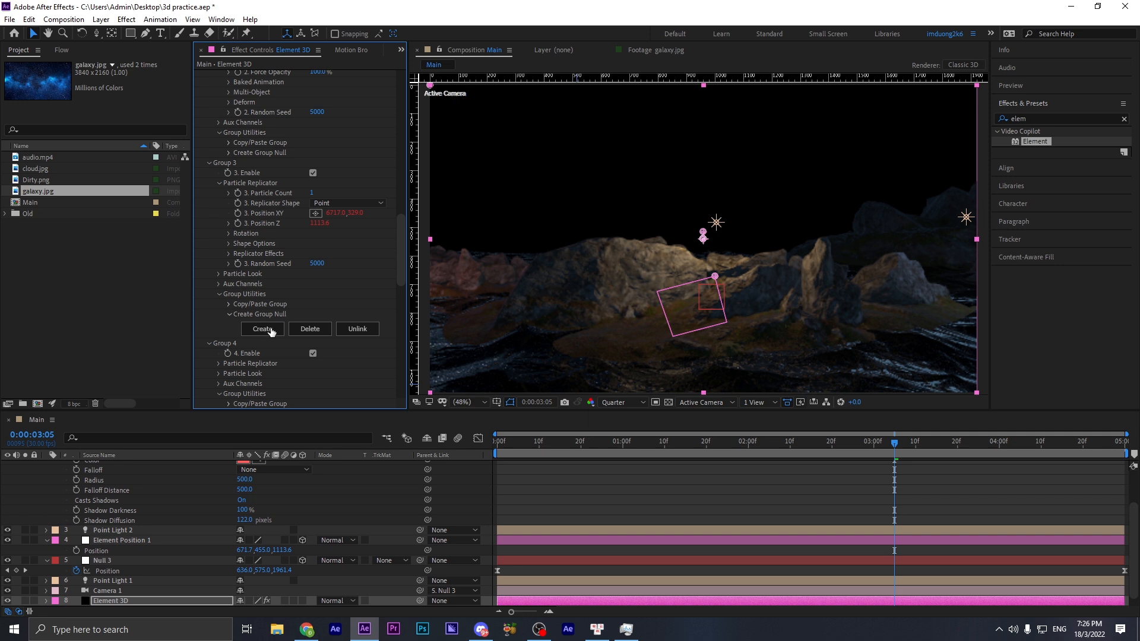
- Move the Group 3 Null horizontally back into the frame, to an X position of about 636
{"action": "scroll", "coordinate": [176, 483], "scroll_direction": "up", "scroll_amount": 2}
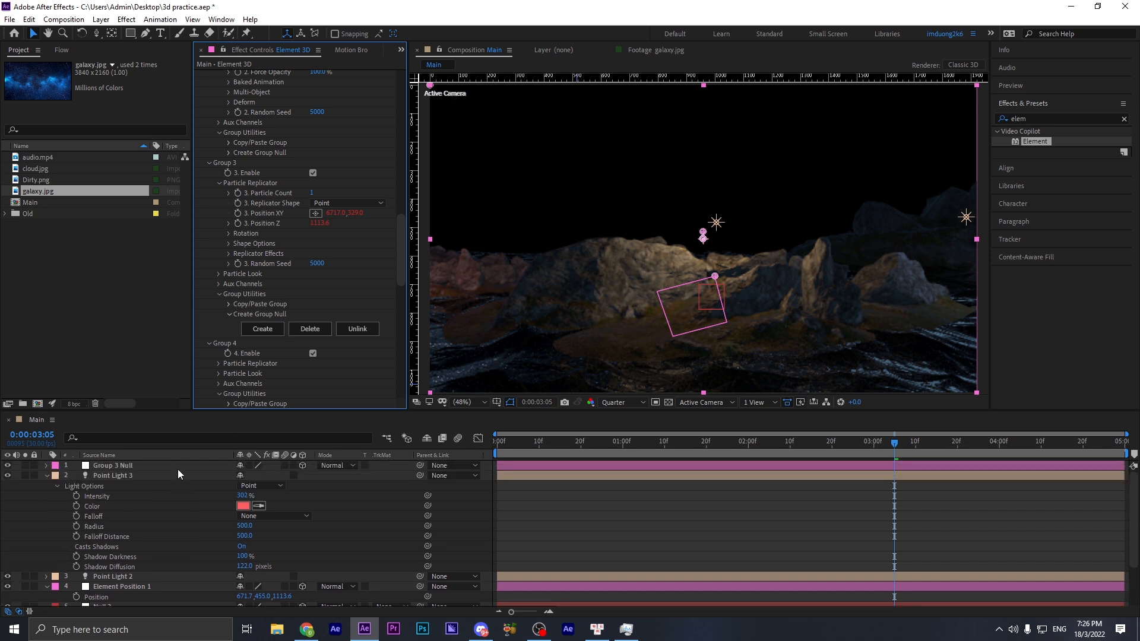
{"action": "left_click", "coordinate": [145, 467]}
{"action": "key", "text": "p"}
{"action": "scroll", "coordinate": [846, 259], "scroll_direction": "down", "scroll_amount": 8}
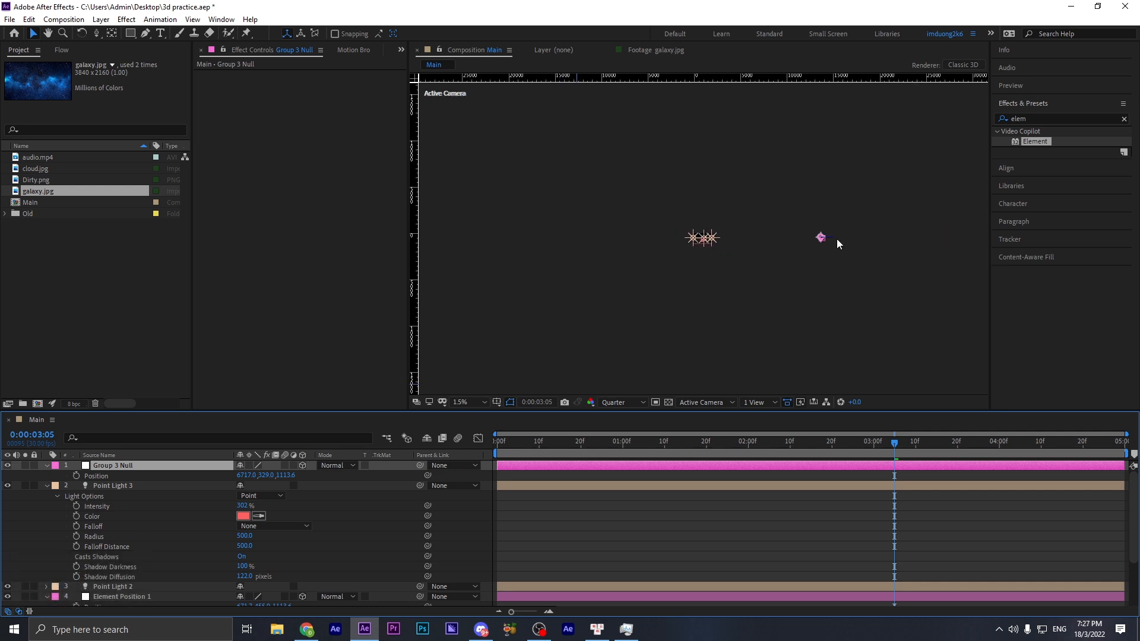
{"action": "left_click_drag", "start_coordinate": [824, 242], "coordinate": [768, 247]}
{"action": "left_click", "coordinate": [469, 402]}
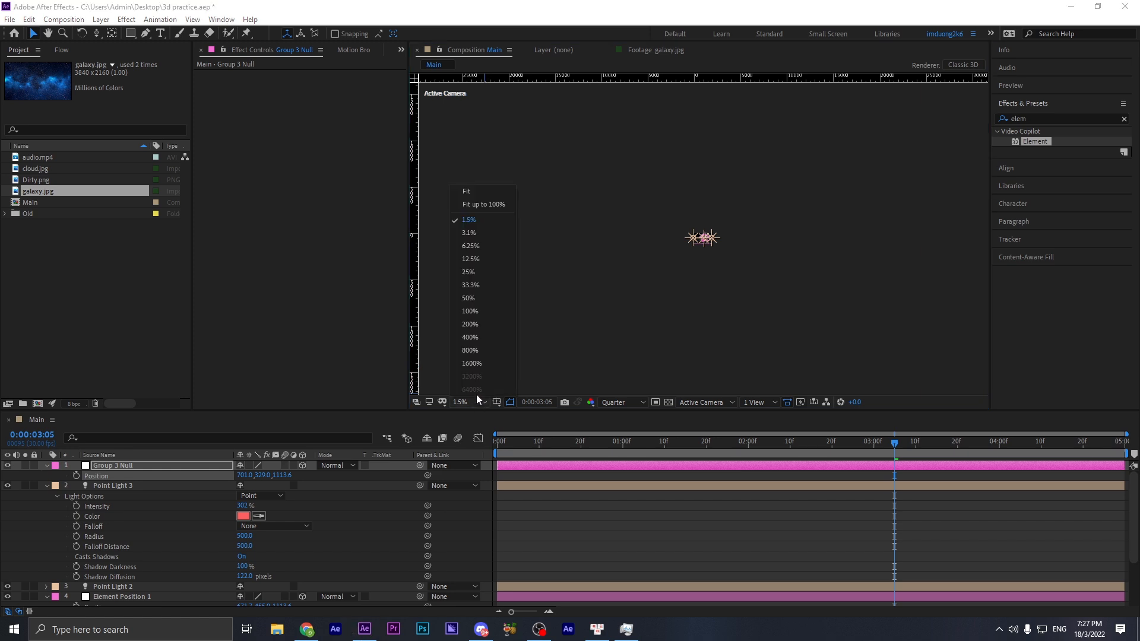
{"action": "left_click", "coordinate": [483, 208]}
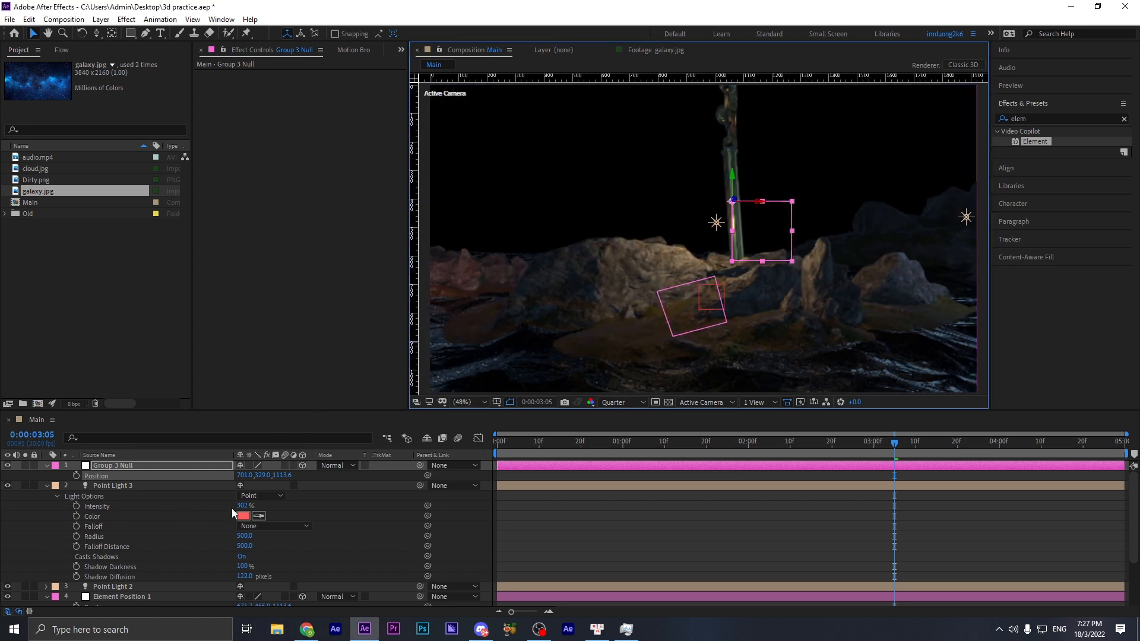
{"action": "left_click_drag", "start_coordinate": [245, 468], "coordinate": [208, 485]}
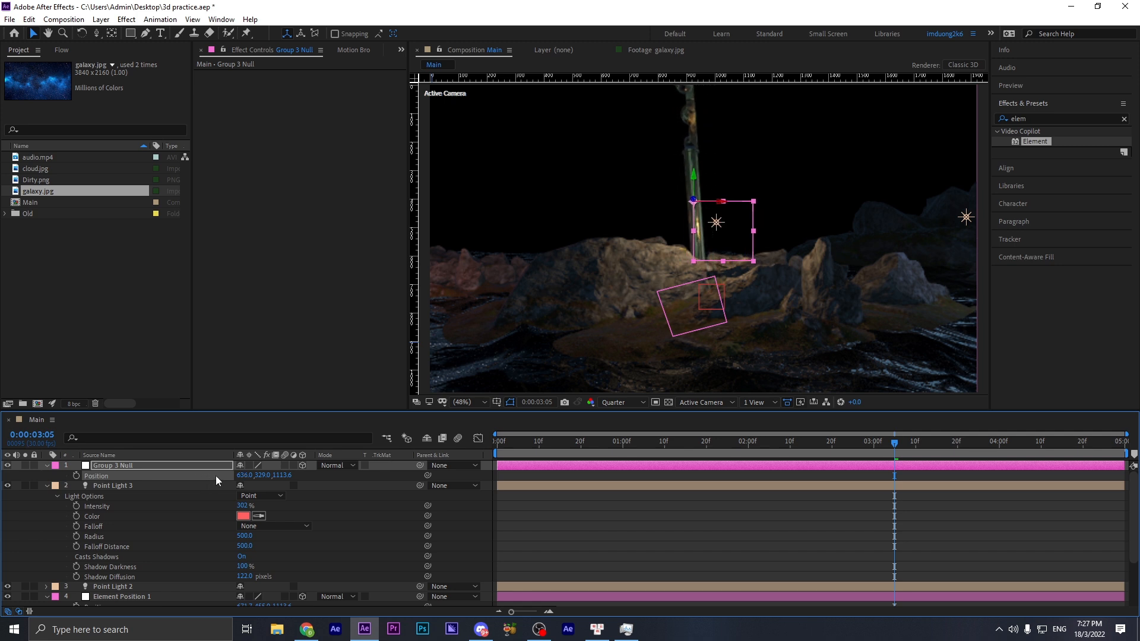
- Scale the Group 3 Null down to 6% on all axes
{"action": "key", "text": "s"}
{"action": "left_click_drag", "start_coordinate": [253, 476], "coordinate": [205, 479]}
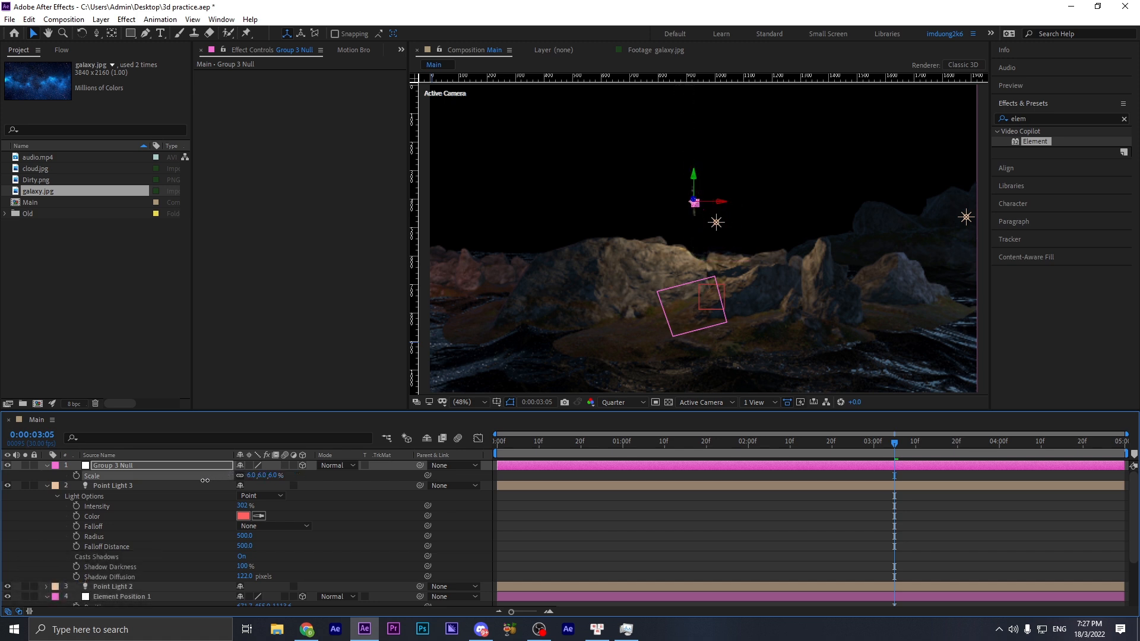
{"action": "left_click", "coordinate": [586, 524]}
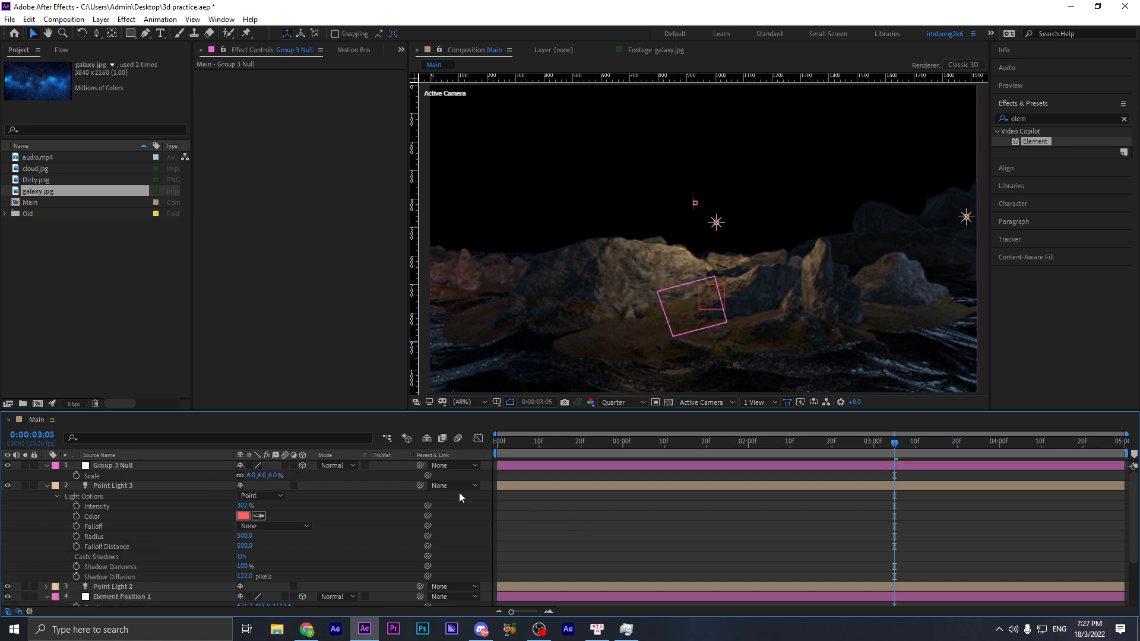
- Reposition the Group 3 Null near the rocks at about 669, 413, 1031.6 and set its scale to 10%
{"action": "left_click", "coordinate": [198, 464]}
{"action": "key", "text": "shift+p"}
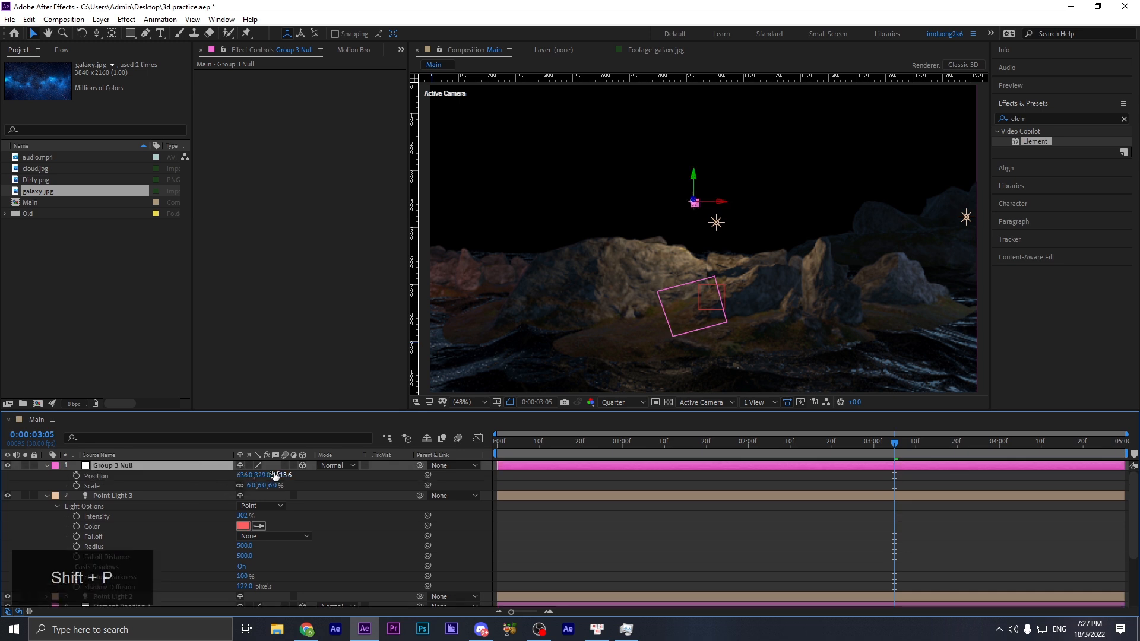
{"action": "left_click_drag", "start_coordinate": [284, 480], "coordinate": [254, 475]}
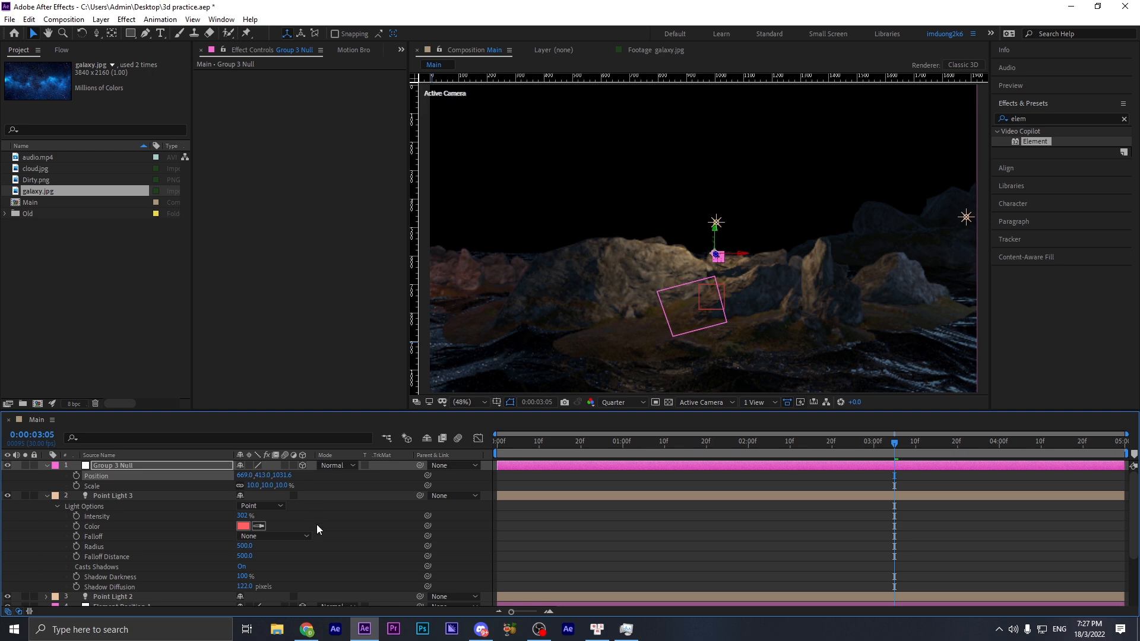
{"action": "key", "text": "alt+Tab"}
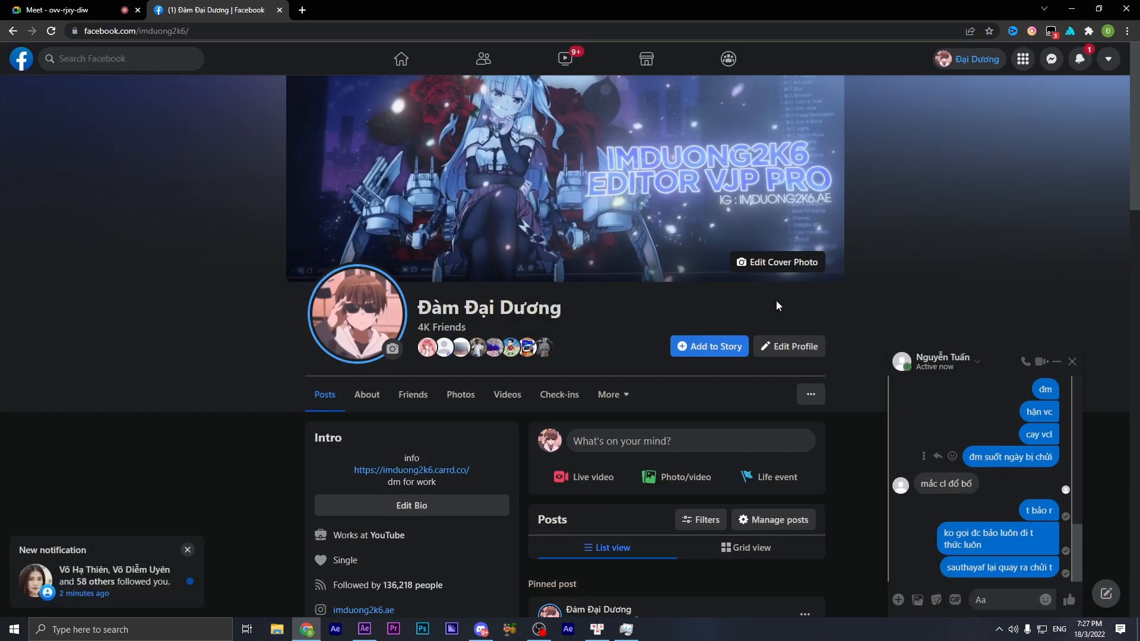
- Leave the Google Meet call and close the browser to return to the After Effects project
{"action": "left_click", "coordinate": [76, 8]}
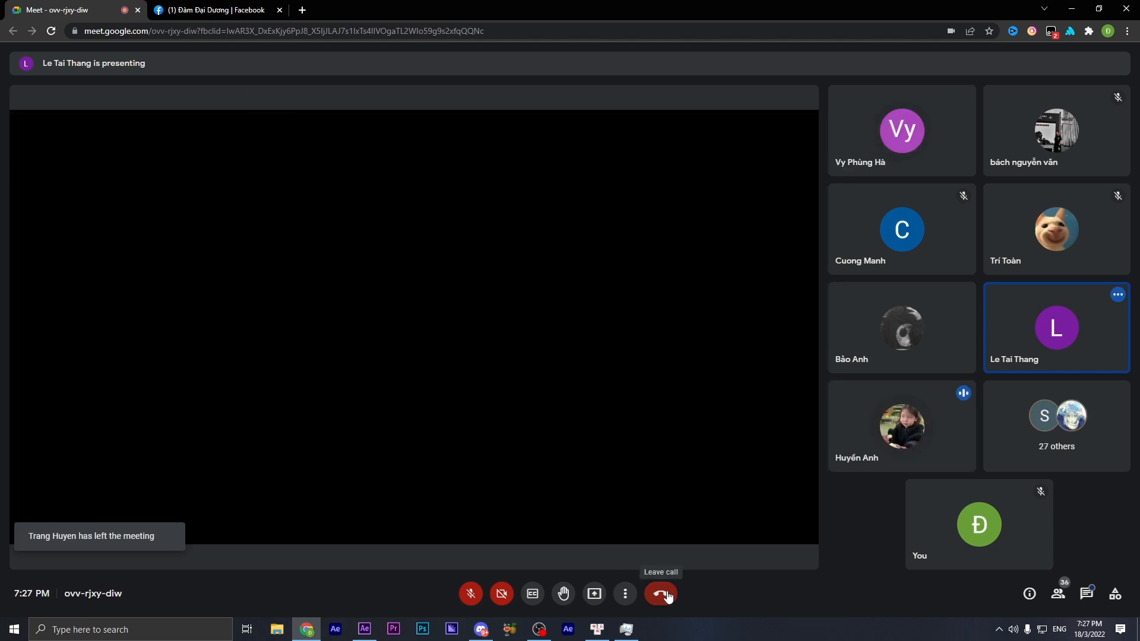
{"action": "left_click", "coordinate": [664, 595]}
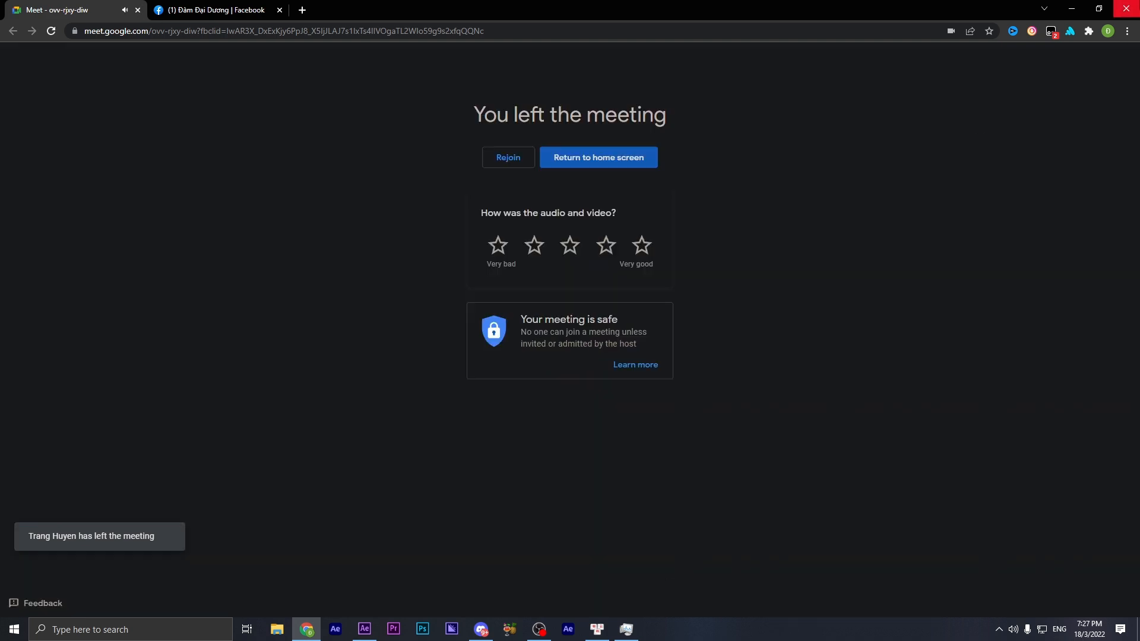
{"action": "left_click", "coordinate": [1127, 8]}
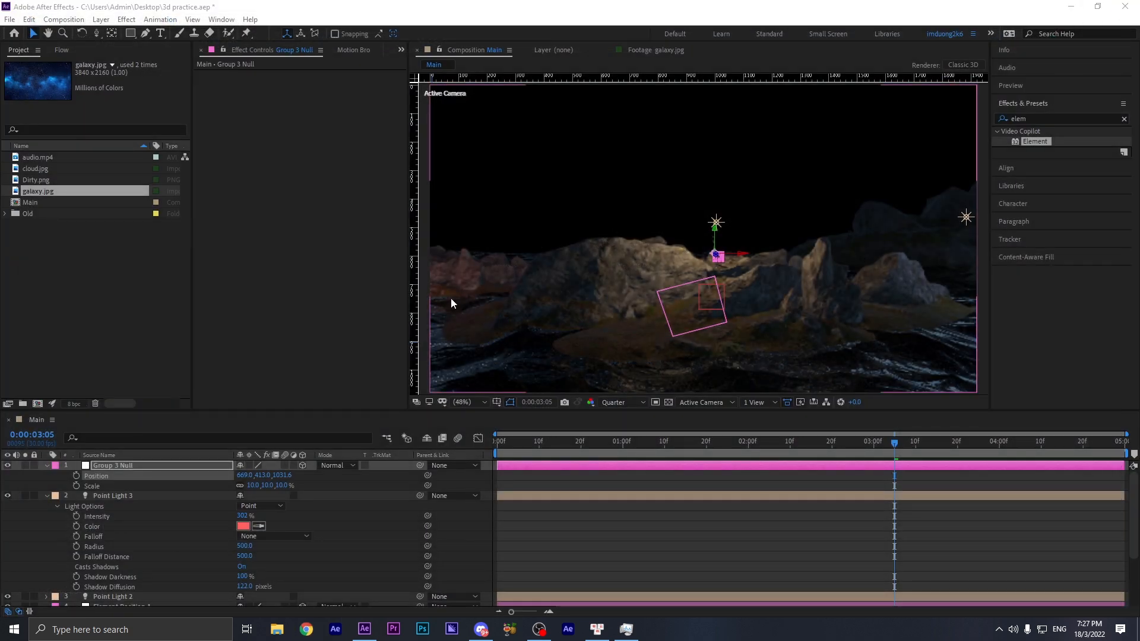
- Set the preview resolution to Full and move the Group 3 Null to about 655, 398, 1031.6
{"action": "left_click", "coordinate": [679, 544]}
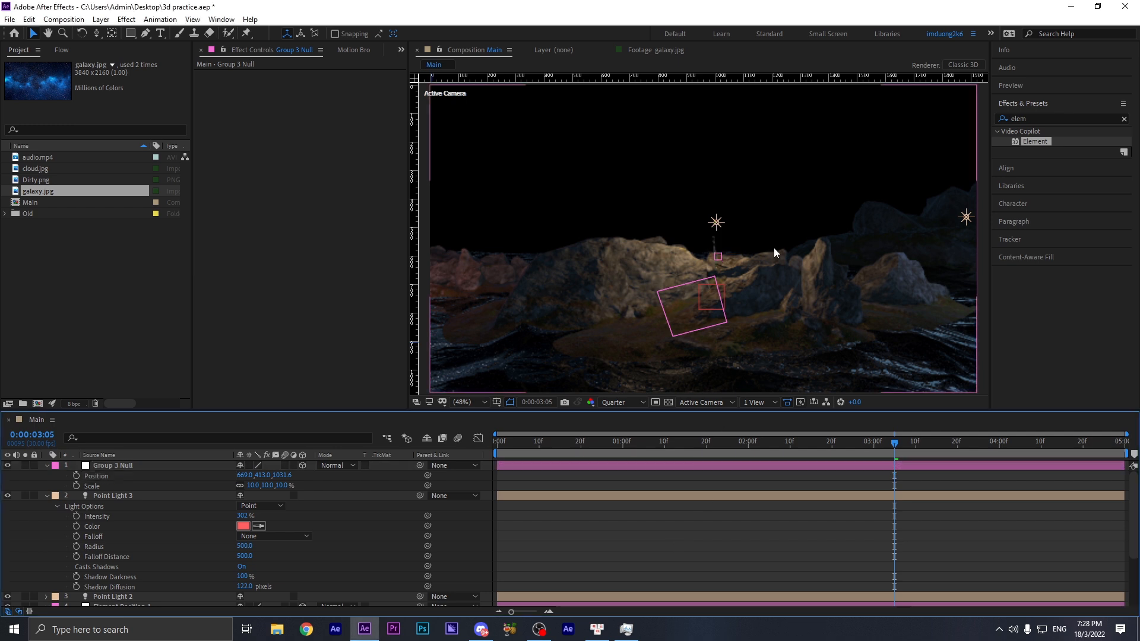
{"action": "left_click", "coordinate": [624, 402]}
{"action": "left_click", "coordinate": [615, 454]}
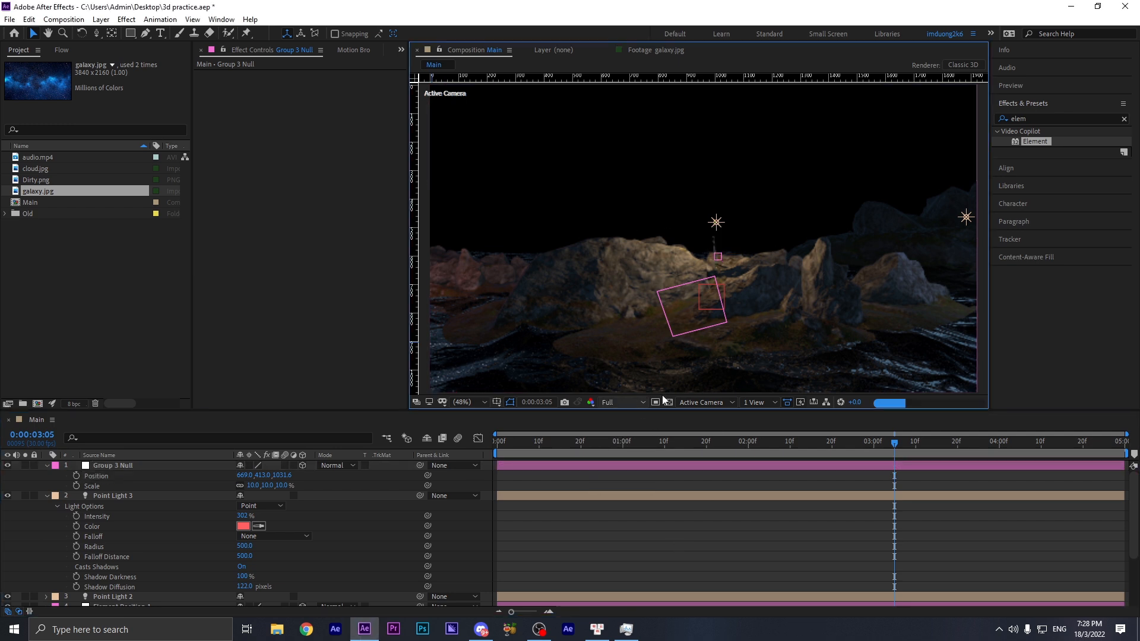
{"action": "key", "text": "/"}
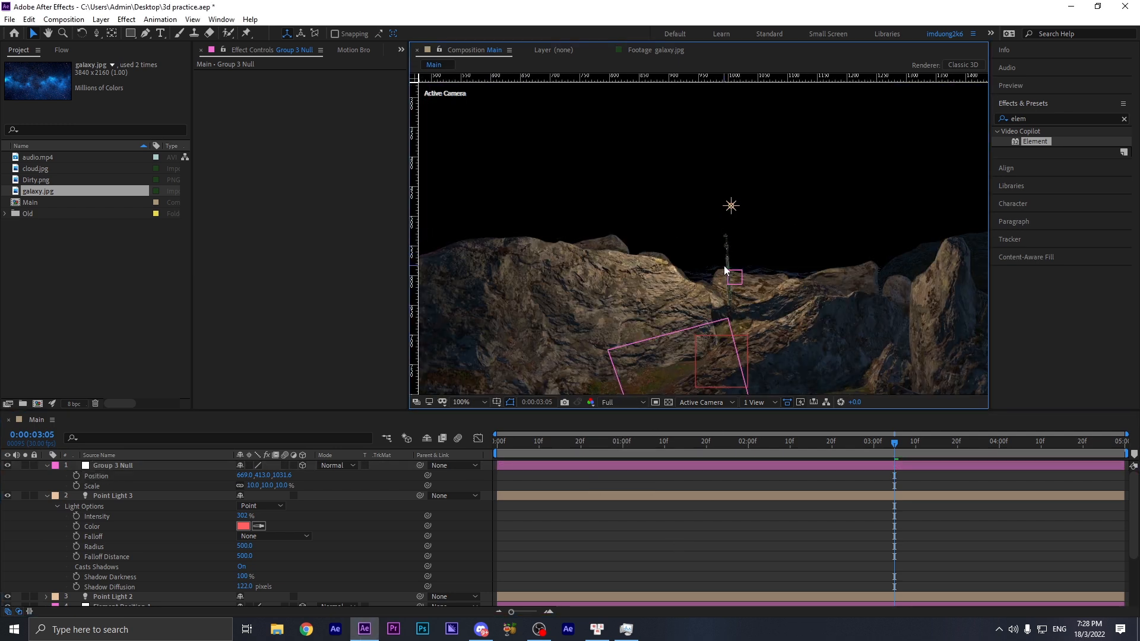
{"action": "left_click", "coordinate": [258, 475]}
{"action": "left_click_drag", "start_coordinate": [249, 477], "coordinate": [240, 475]}
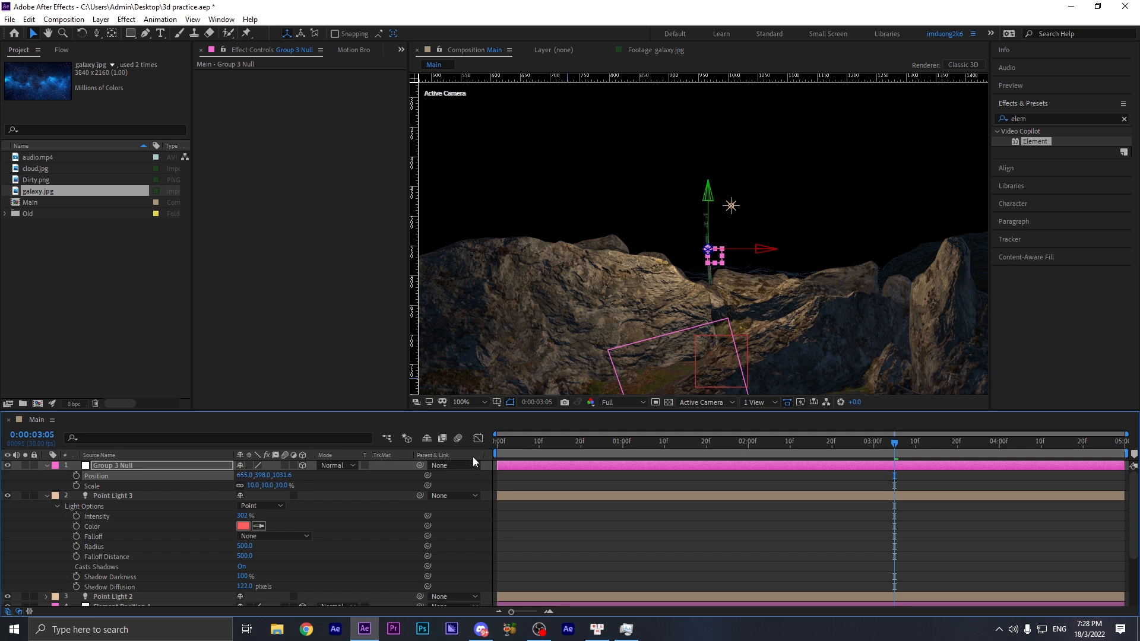
- Add the expression time*40 to the Group 3 Null's Y Rotation and preview the key's spin
{"action": "key", "text": "r"}
{"action": "left_click_drag", "start_coordinate": [253, 496], "coordinate": [399, 506]}
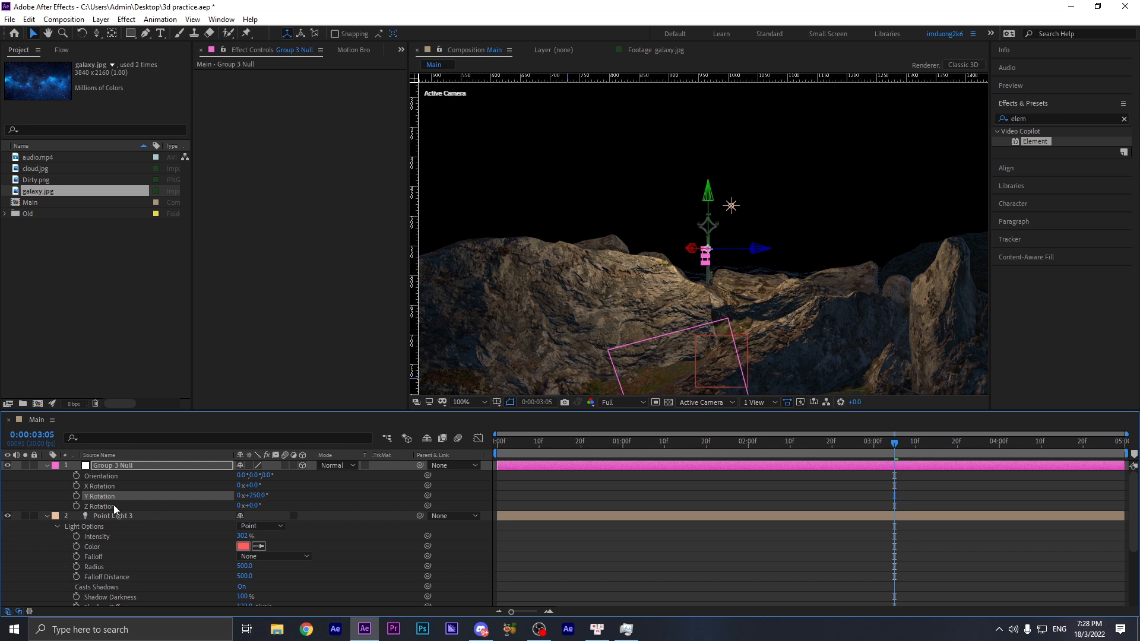
{"action": "left_click", "coordinate": [74, 497], "text": "alt"}
{"action": "type", "text": "t"}
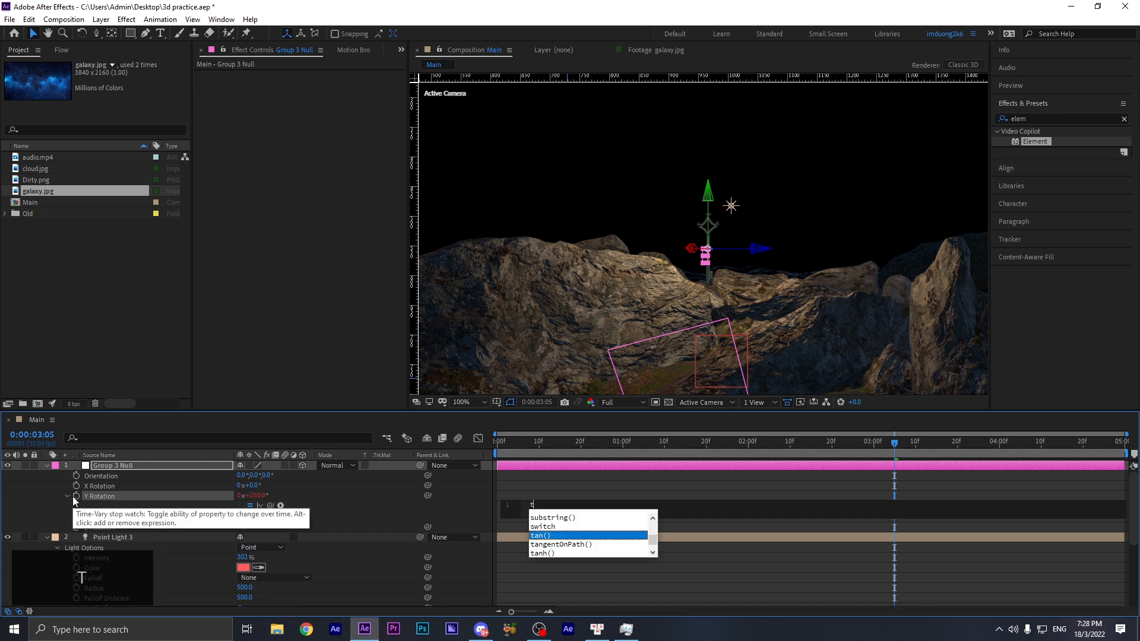
{"action": "type", "text": "ime*40"}
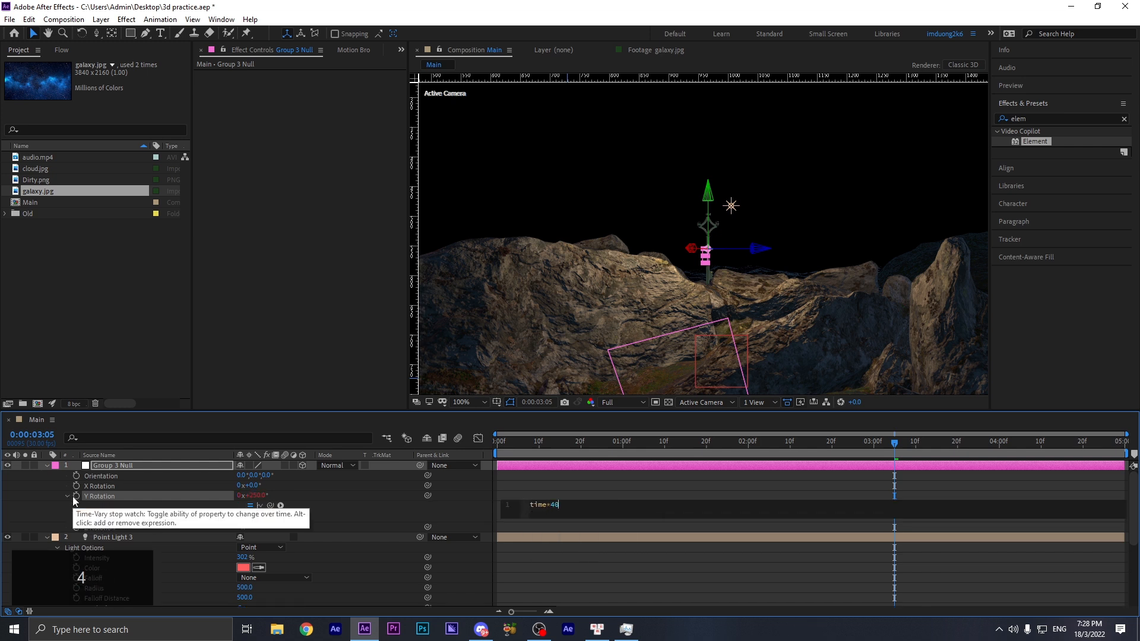
{"action": "left_click", "coordinate": [519, 476]}
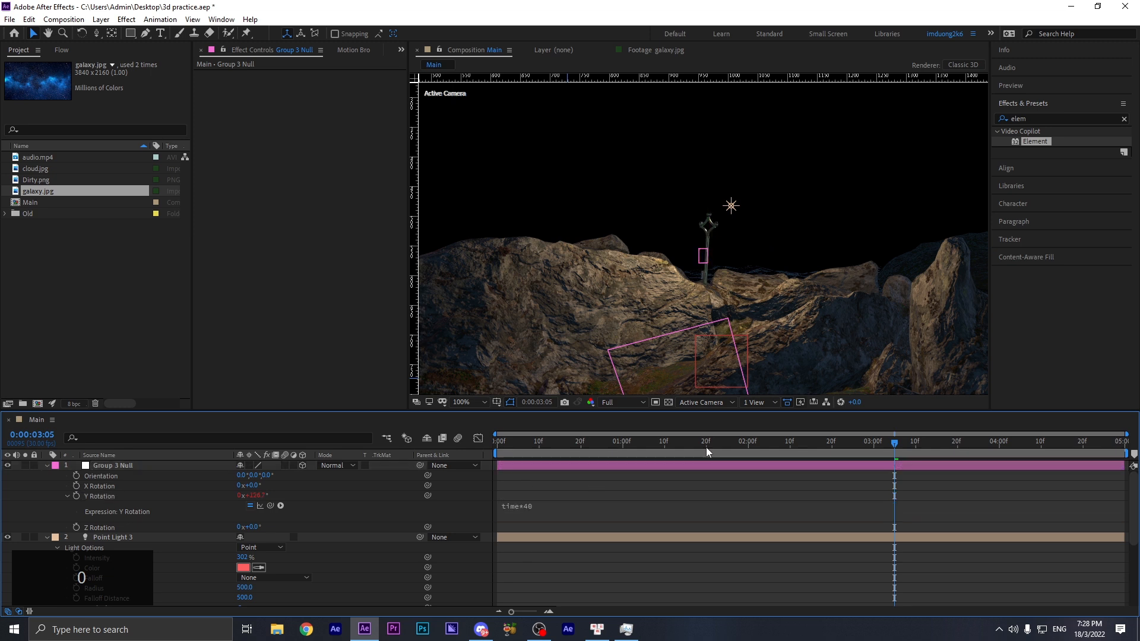
{"action": "key", "text": "space"}
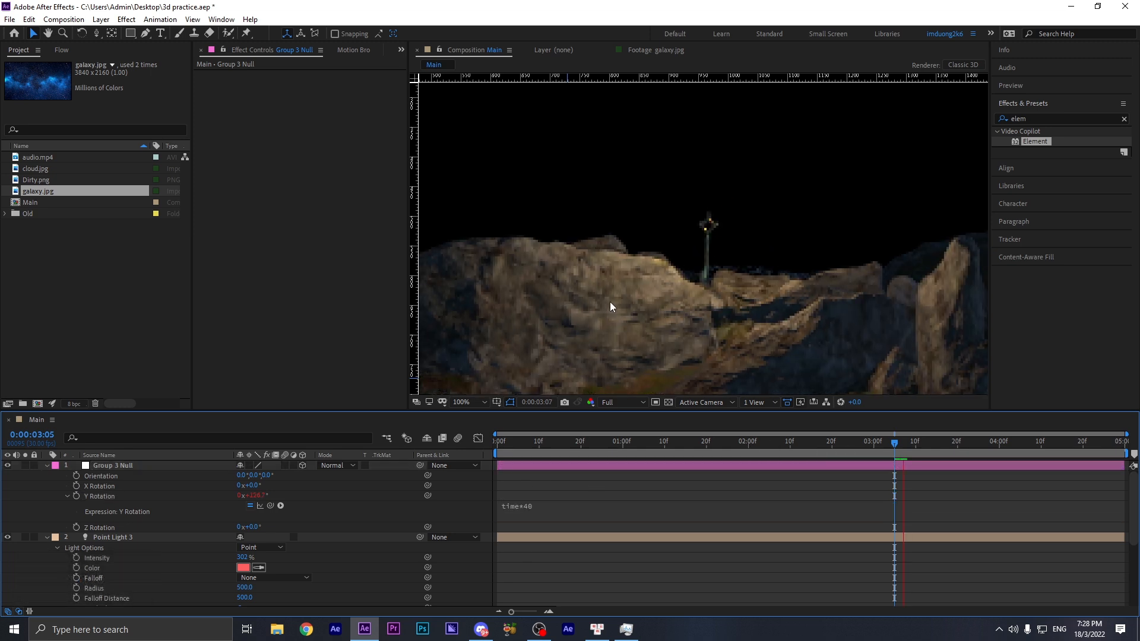
{"action": "left_click_drag", "start_coordinate": [895, 444], "coordinate": [915, 451]}
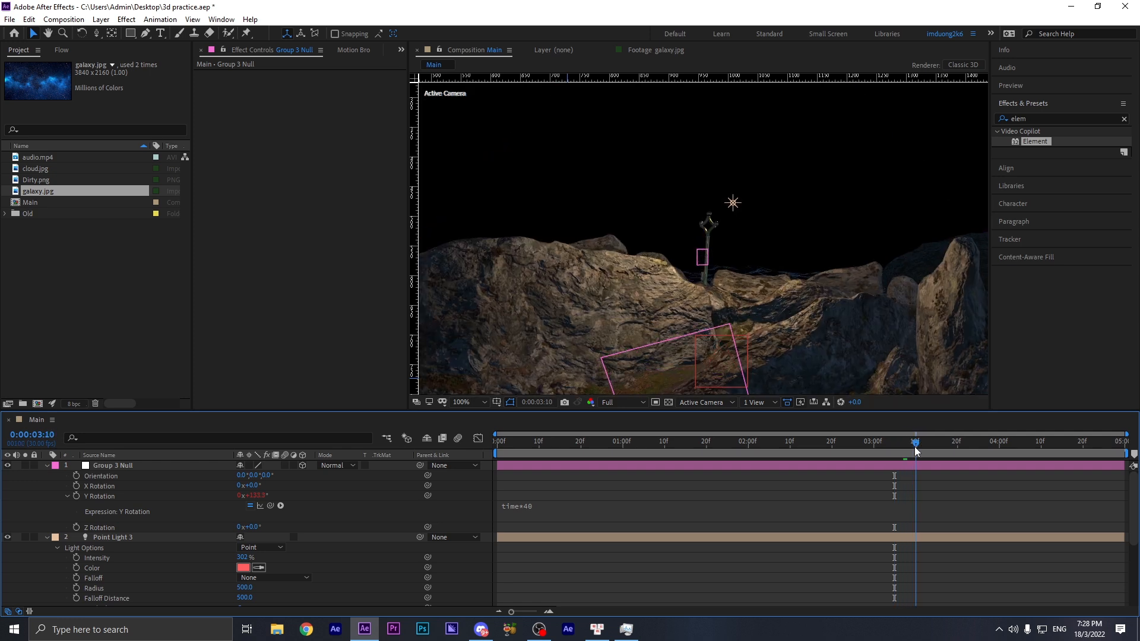
- Raise the Group 3 Null above the rocks to a Y position of about 389
{"action": "left_click", "coordinate": [139, 466]}
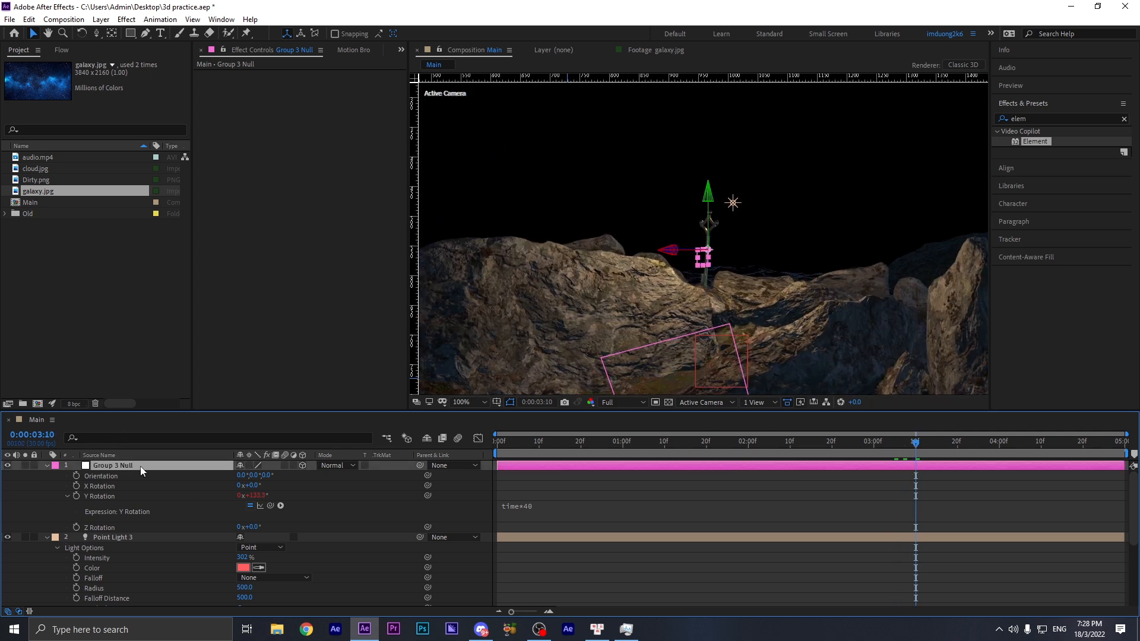
{"action": "key", "text": "p"}
{"action": "left_click_drag", "start_coordinate": [263, 477], "coordinate": [258, 477]}
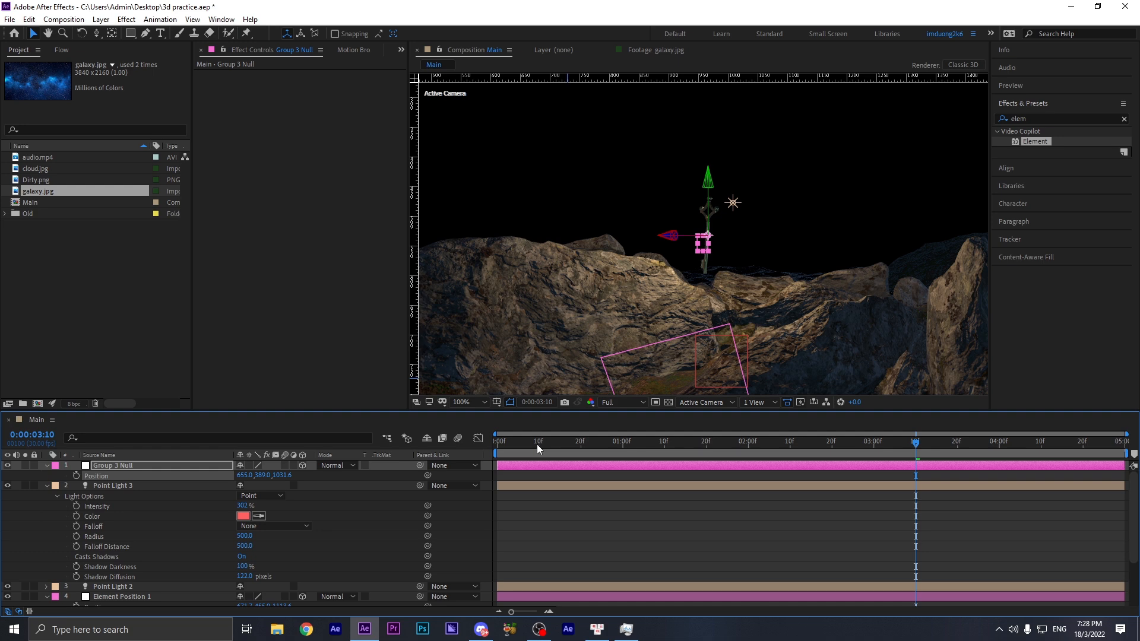
- Add a starting Position keyframe for the Group 3 Null at 0:00:00:00
{"action": "key", "text": "Home"}
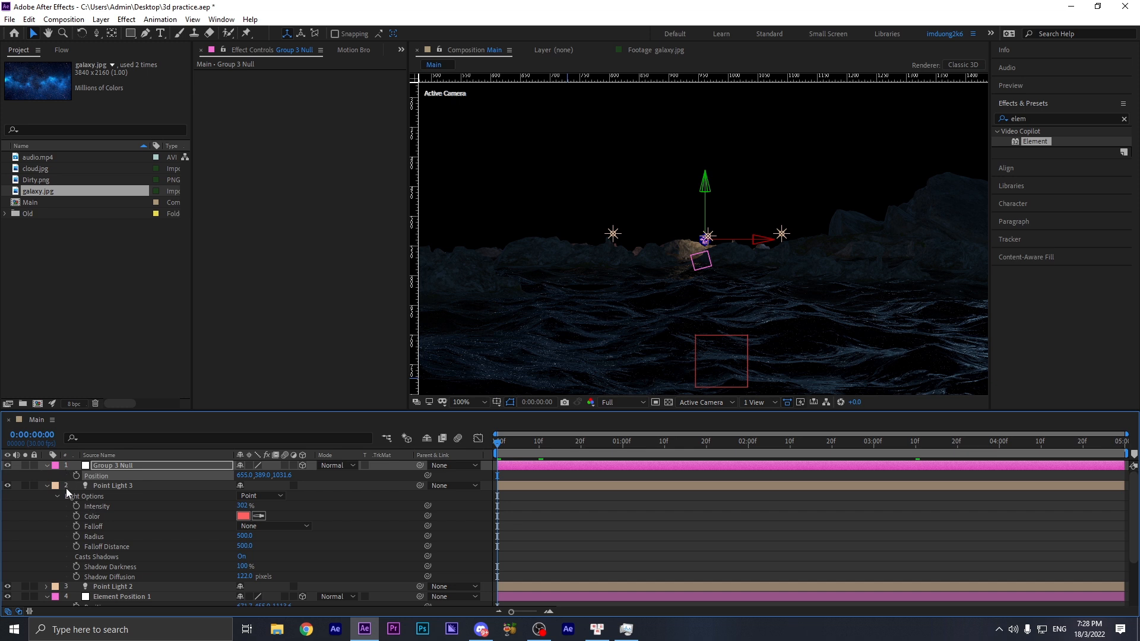
{"action": "left_click", "coordinate": [76, 476]}
{"action": "key", "text": "equal"}
{"action": "key", "text": "equal"}
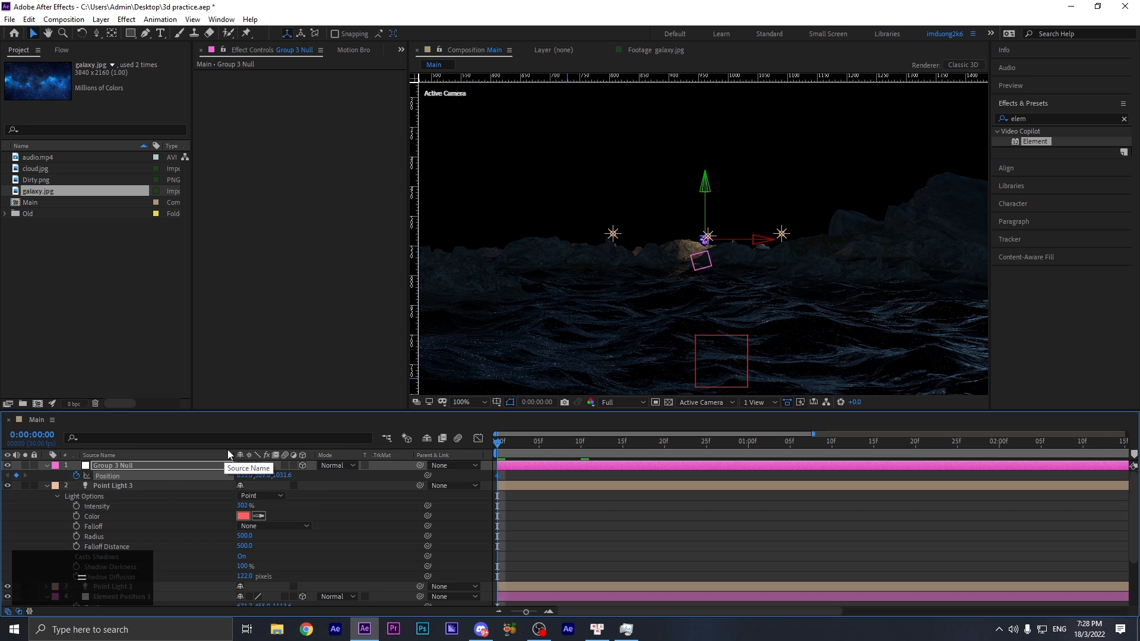
{"action": "key", "text": "minus"}
{"action": "left_click", "coordinate": [264, 476]}
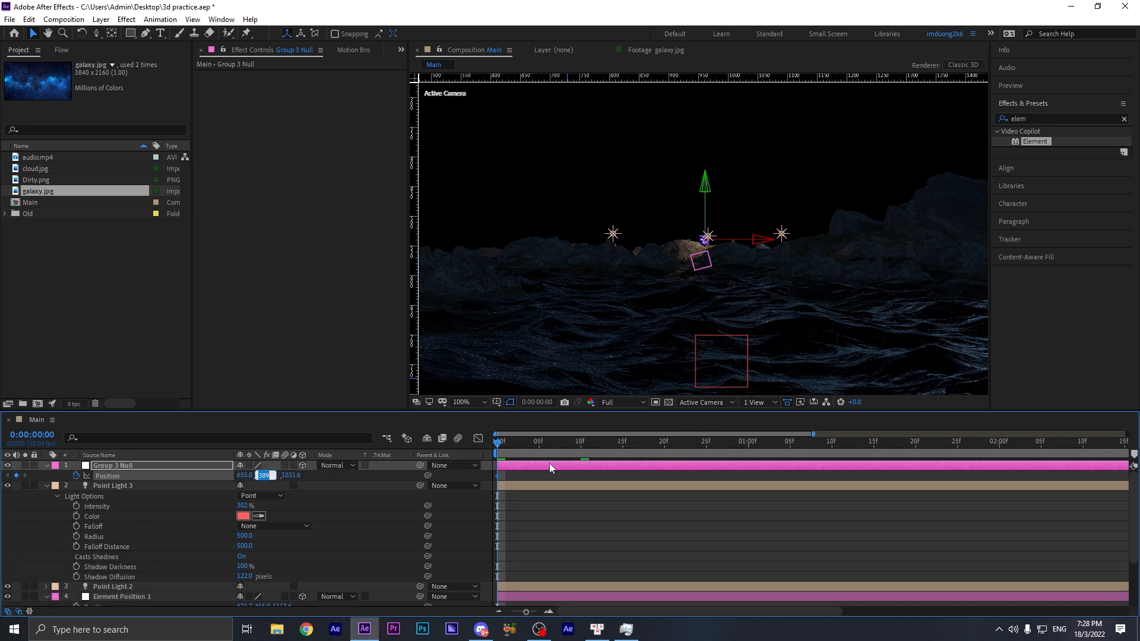
- At 0:00:01:15, keyframe the Group 3 Null's Y position at 379
{"action": "left_click_drag", "start_coordinate": [747, 449], "coordinate": [876, 455]}
{"action": "left_click", "coordinate": [265, 475]}
{"action": "left_click", "coordinate": [271, 475]}
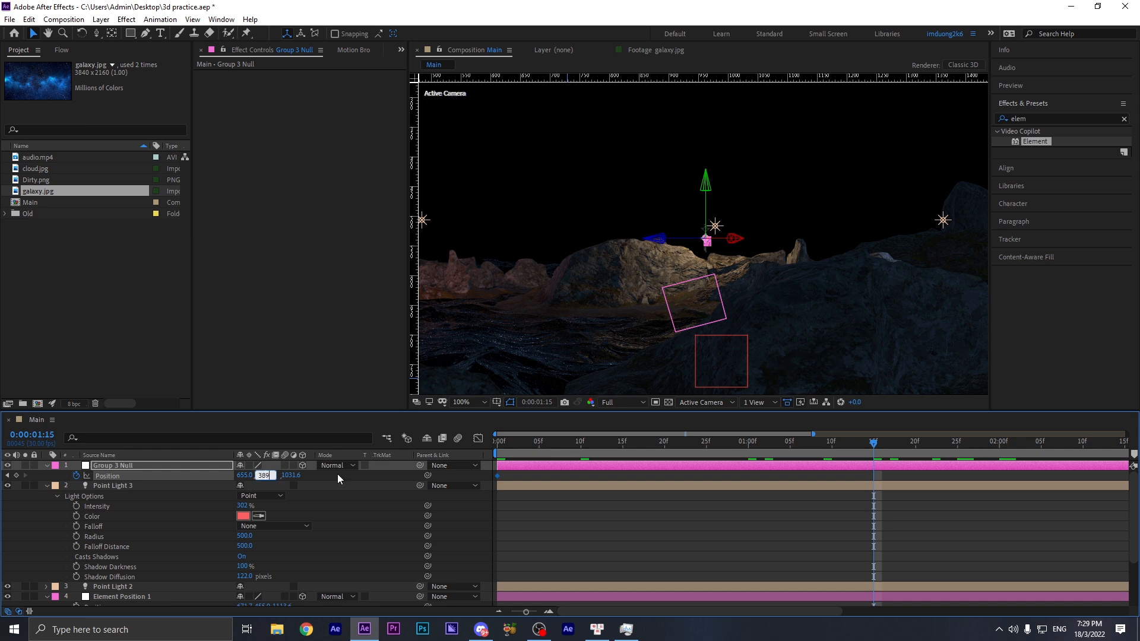
{"action": "key", "text": "Left"}
{"action": "key", "text": "BackSpace"}
{"action": "type", "text": "9"}
{"action": "key", "text": "Return"}
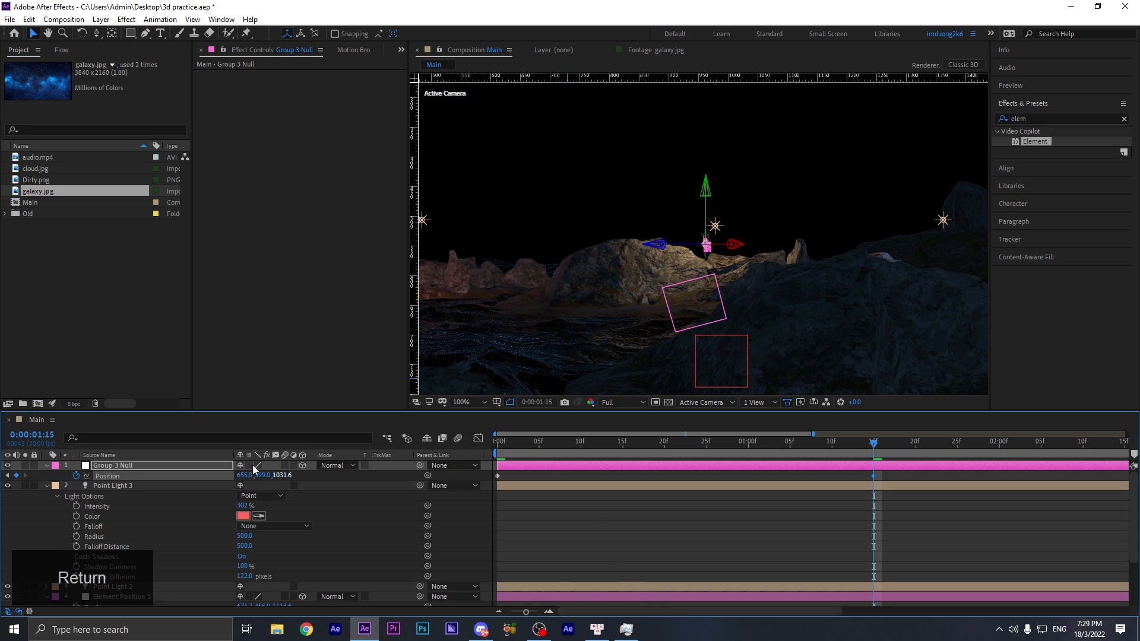
{"action": "left_click_drag", "start_coordinate": [266, 475], "coordinate": [257, 476]}
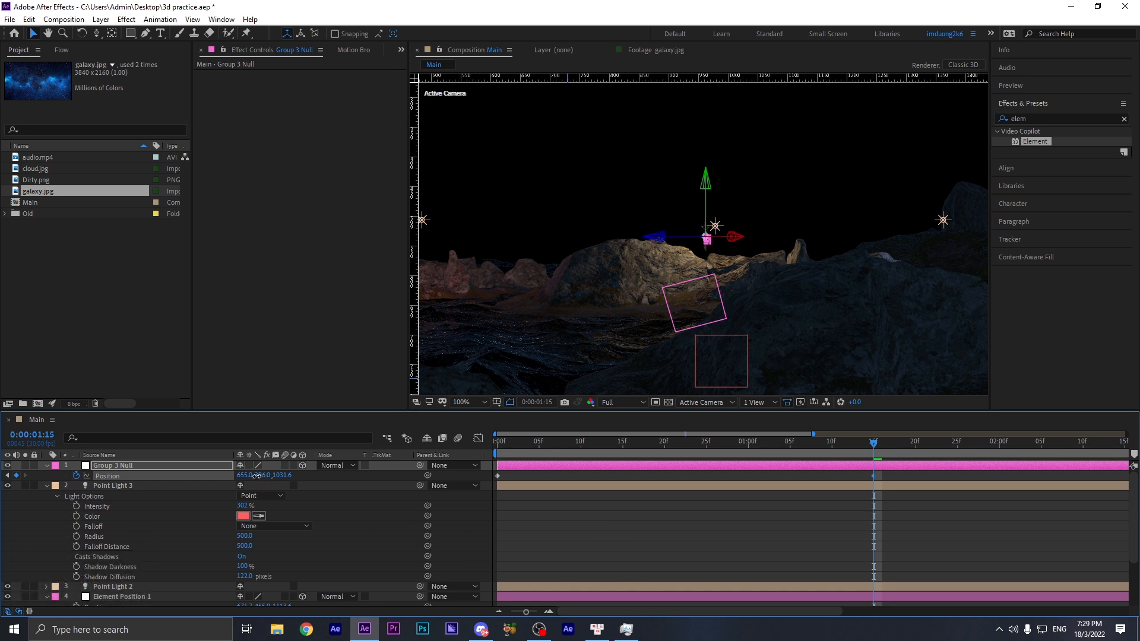
{"action": "left_click", "coordinate": [261, 476]}
{"action": "type", "text": "379"}
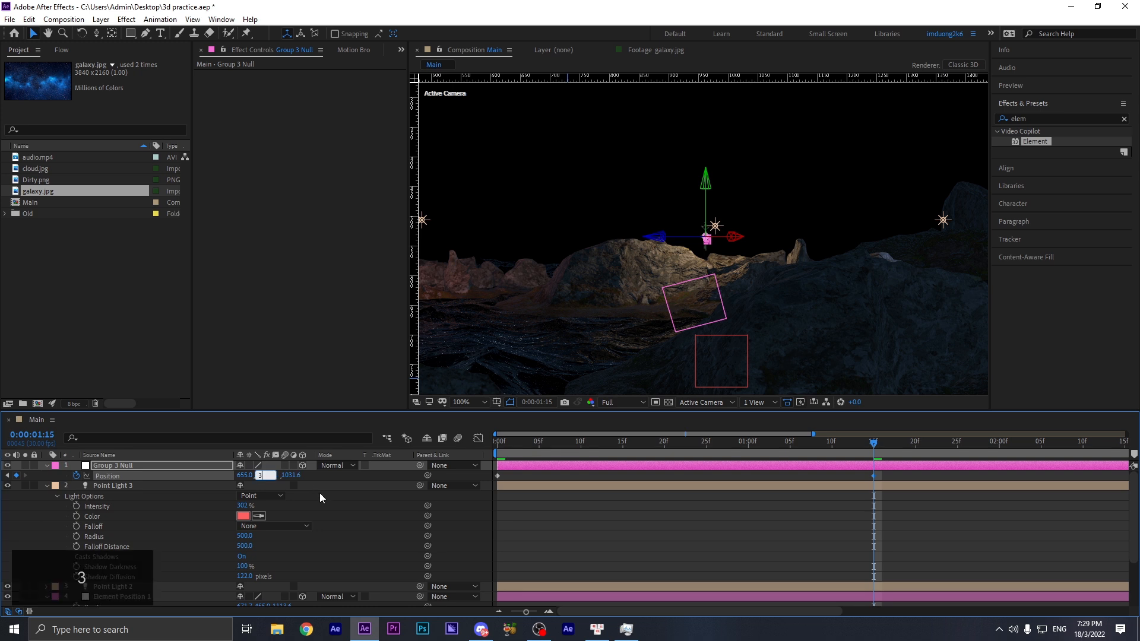
{"action": "key", "text": "Return"}
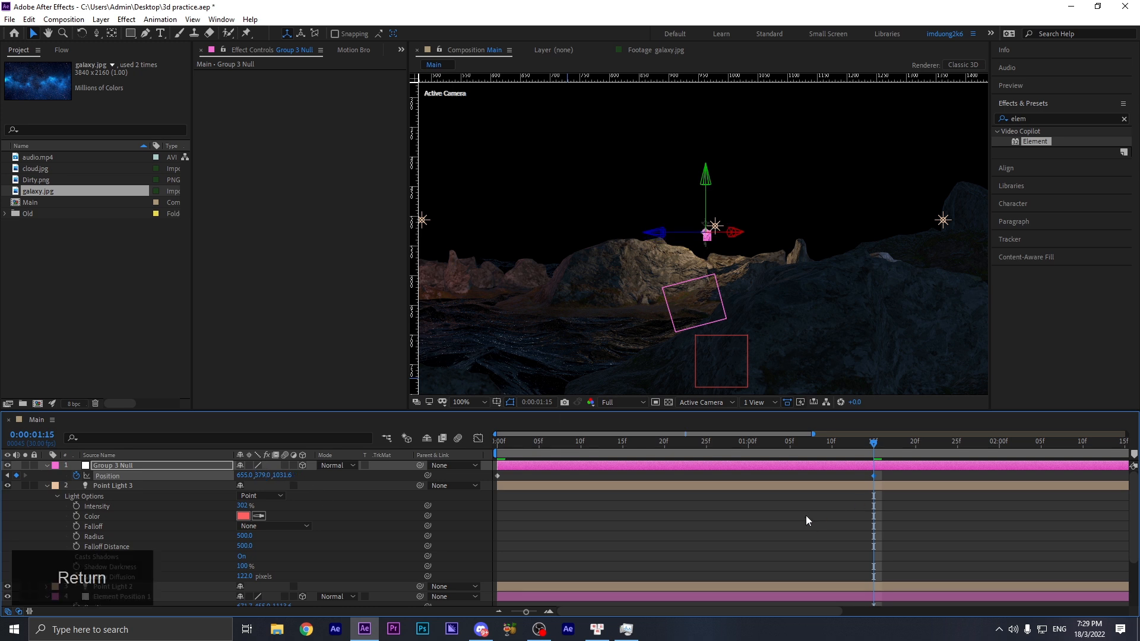
- Copy the null's first Position keyframe to 0:00:03:00 and apply Easy Ease to all of its Position keyframes
{"action": "scroll", "coordinate": [807, 515], "scroll_direction": "down", "scroll_amount": 3, "text": "alt"}
{"action": "left_click_drag", "start_coordinate": [514, 473], "coordinate": [476, 479]}
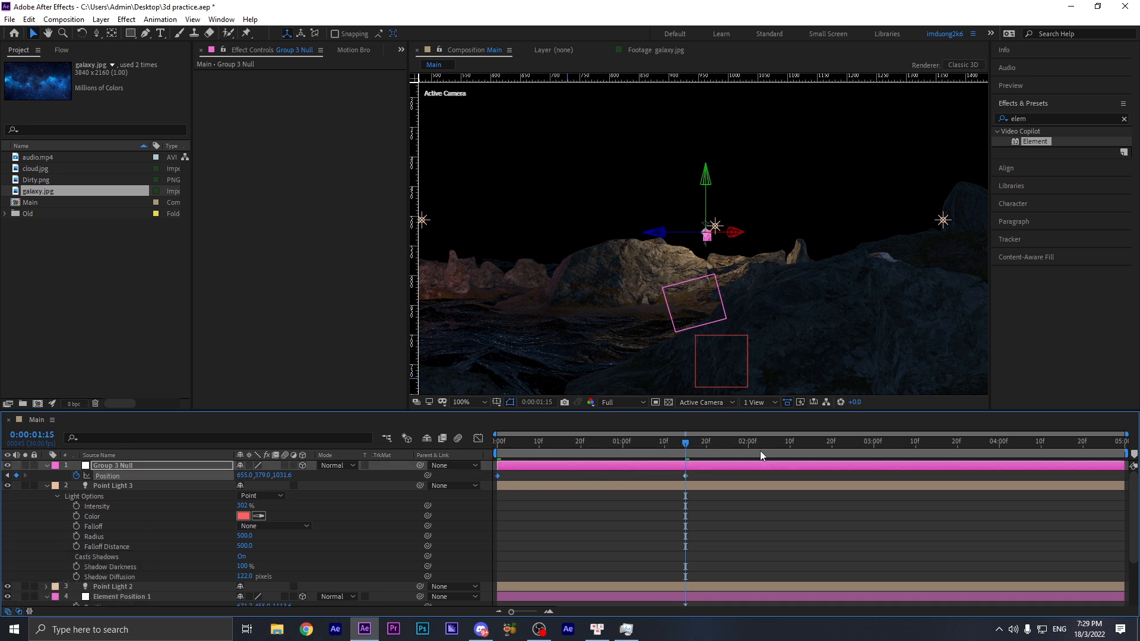
{"action": "left_click", "coordinate": [874, 447]}
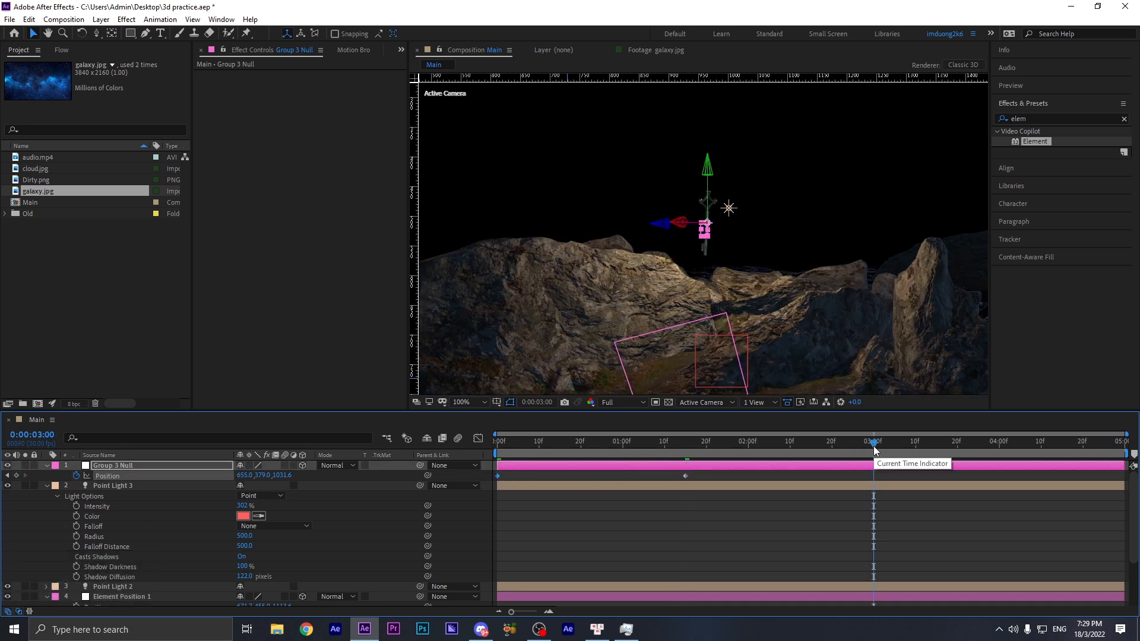
{"action": "key", "text": "ctrl+v"}
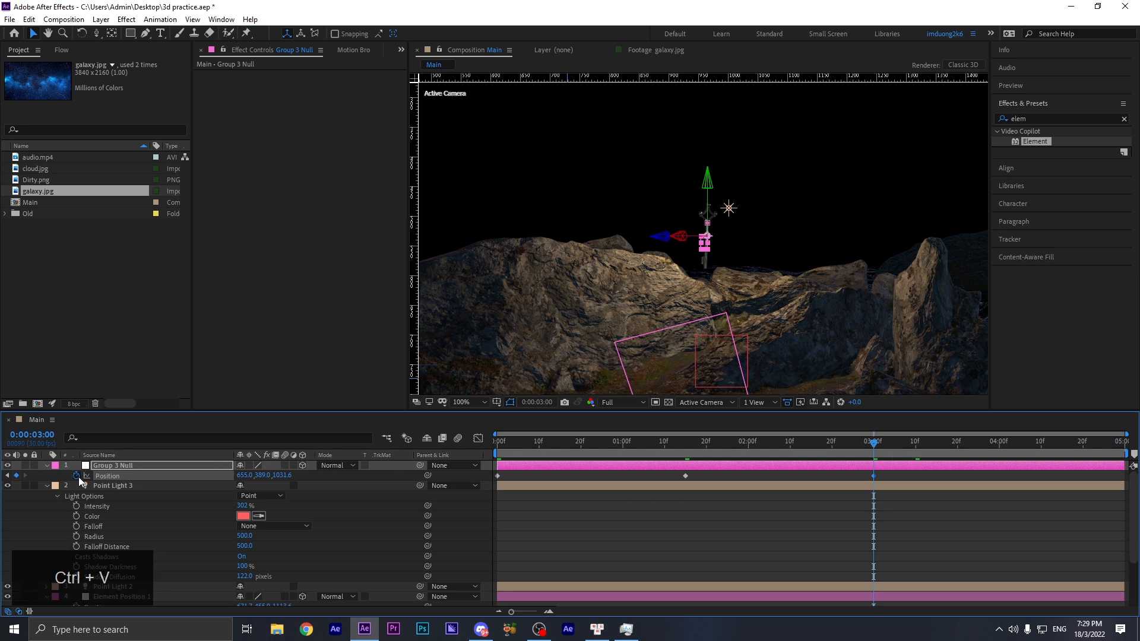
{"action": "left_click_drag", "start_coordinate": [904, 474], "coordinate": [460, 485]}
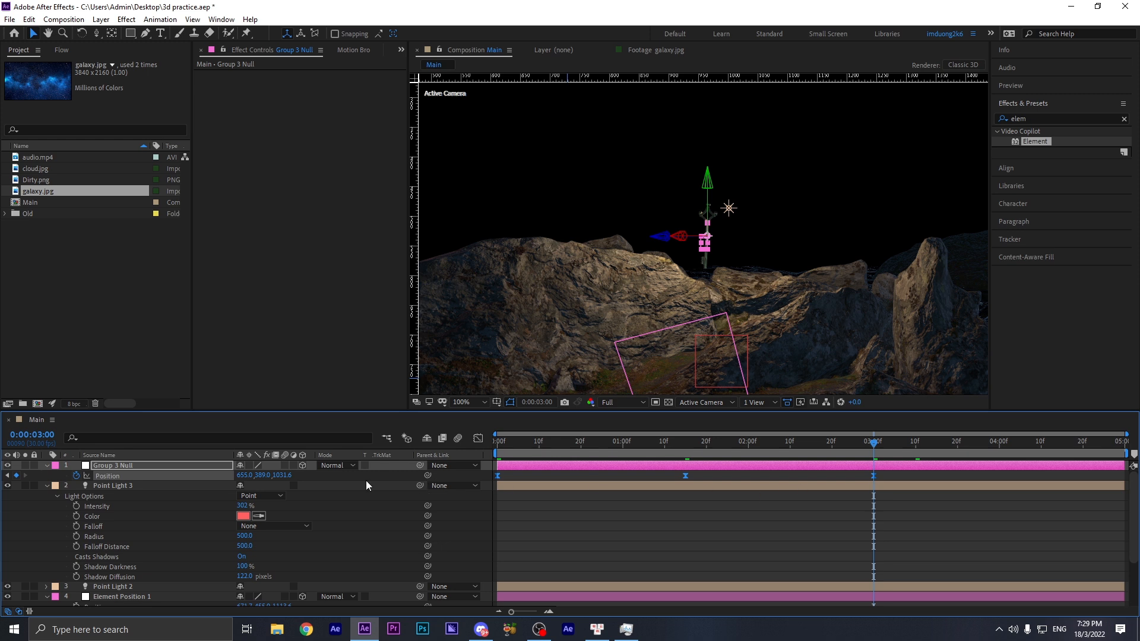
- Add the expression loopOut("pingpong") to the Group 3 Null's Position
{"action": "left_click", "coordinate": [76, 477], "text": "alt"}
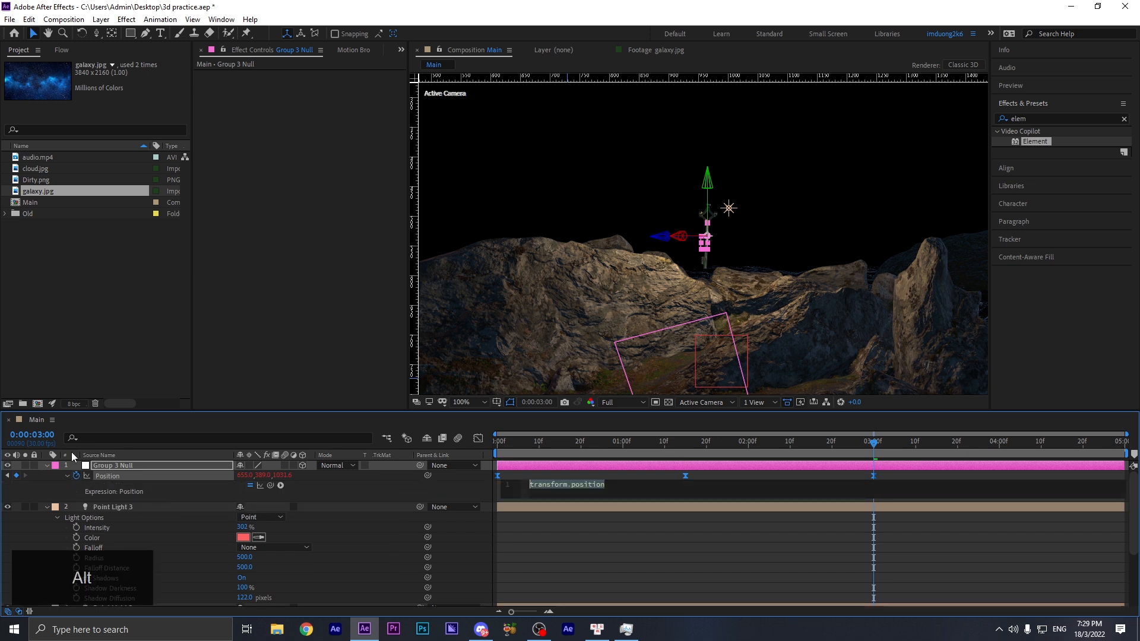
{"action": "key", "text": "BackSpace"}
{"action": "type", "text": "loop"}
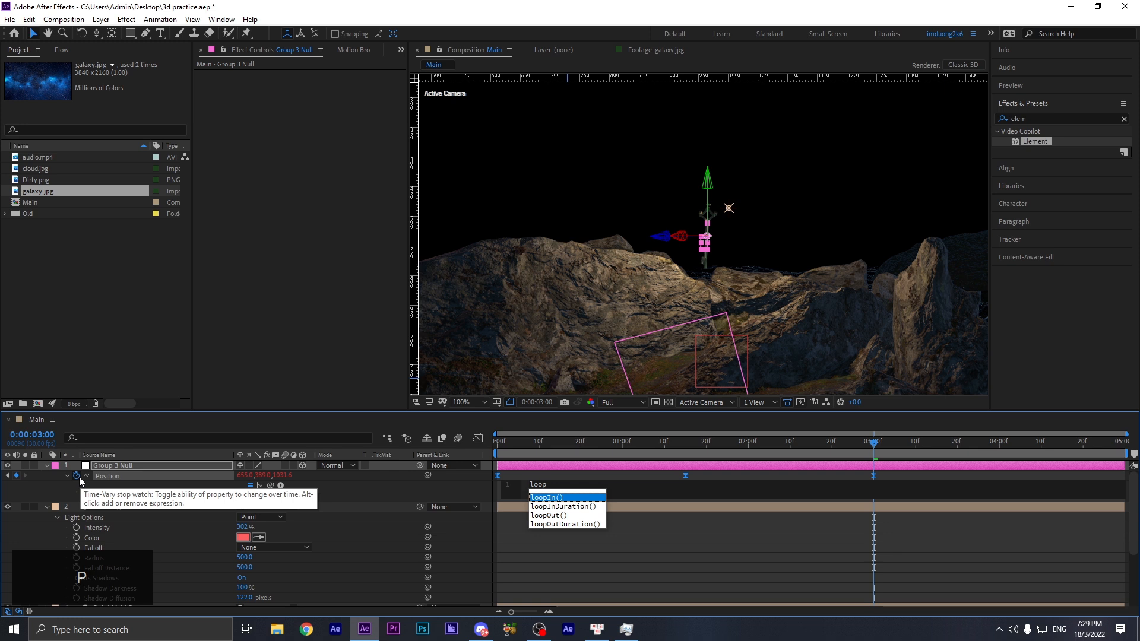
{"action": "type", "text": "Out("}
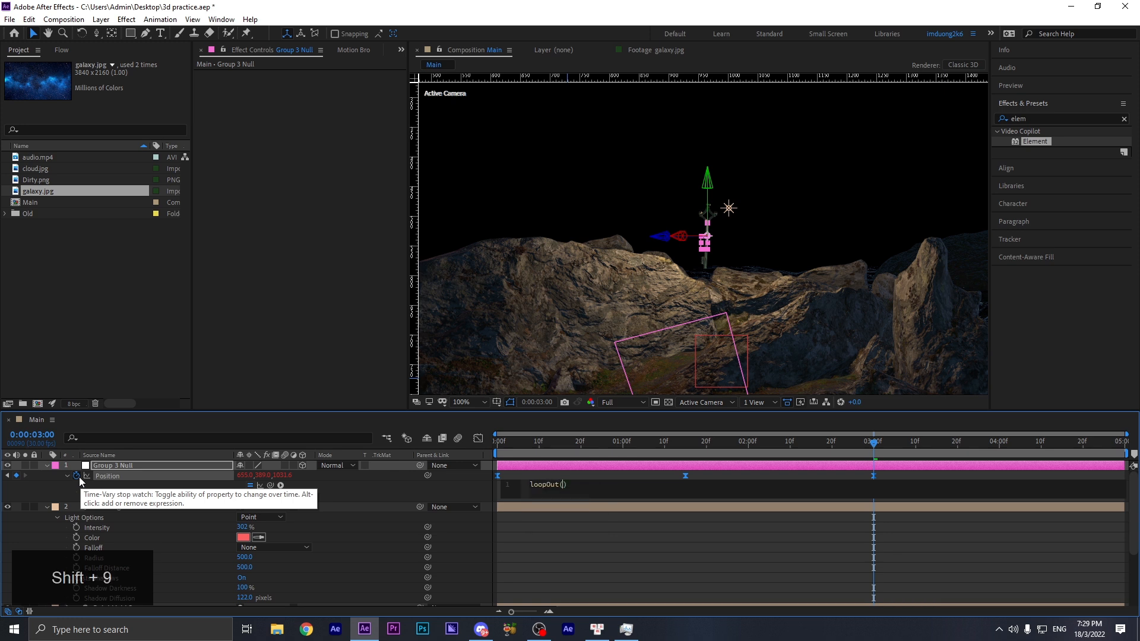
{"action": "type", "text": "\""}
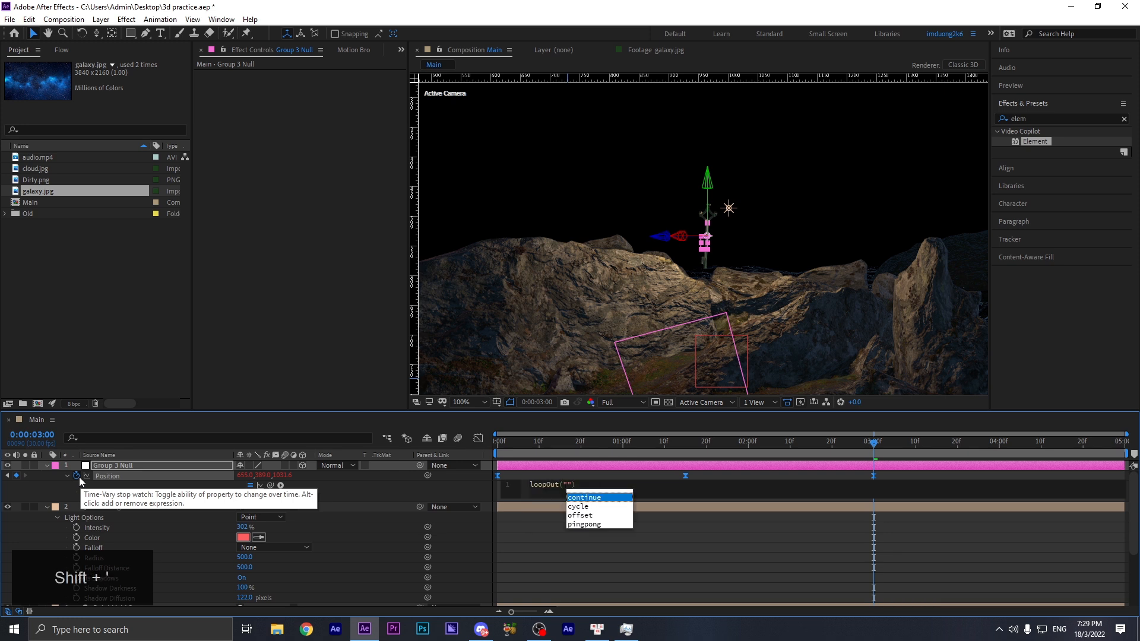
{"action": "key", "text": "Down"}
{"action": "key", "text": "Down"}
{"action": "key", "text": "Down"}
{"action": "key", "text": "Return"}
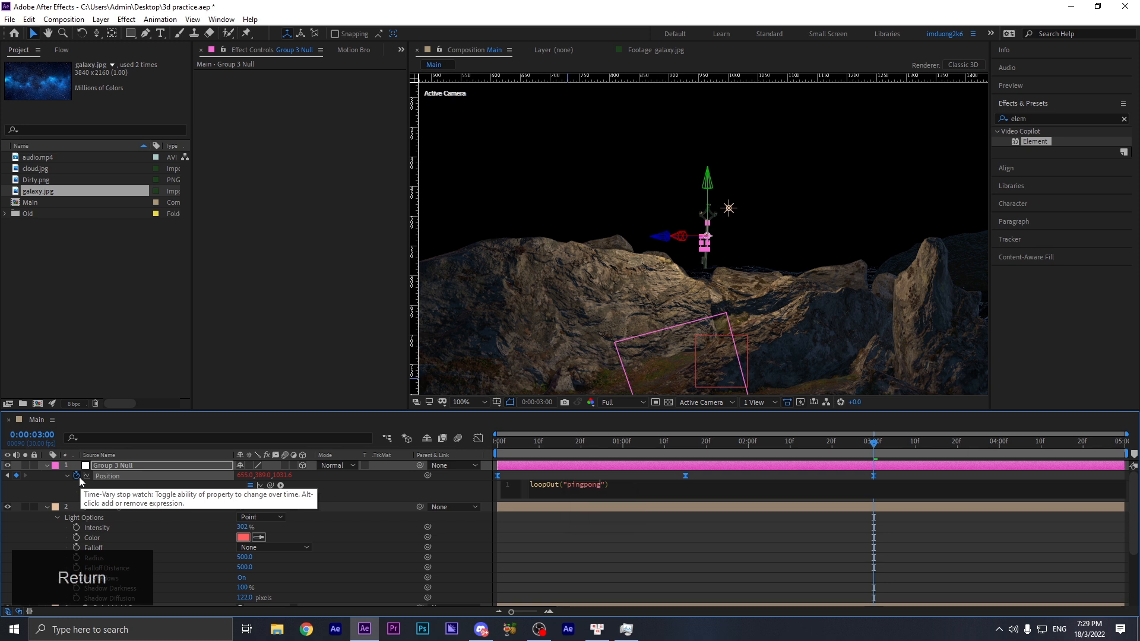
{"action": "left_click", "coordinate": [612, 531]}
- Play back the composition from 0:00:03:00 to check the key's looping float and rotation
{"action": "key", "text": "space"}
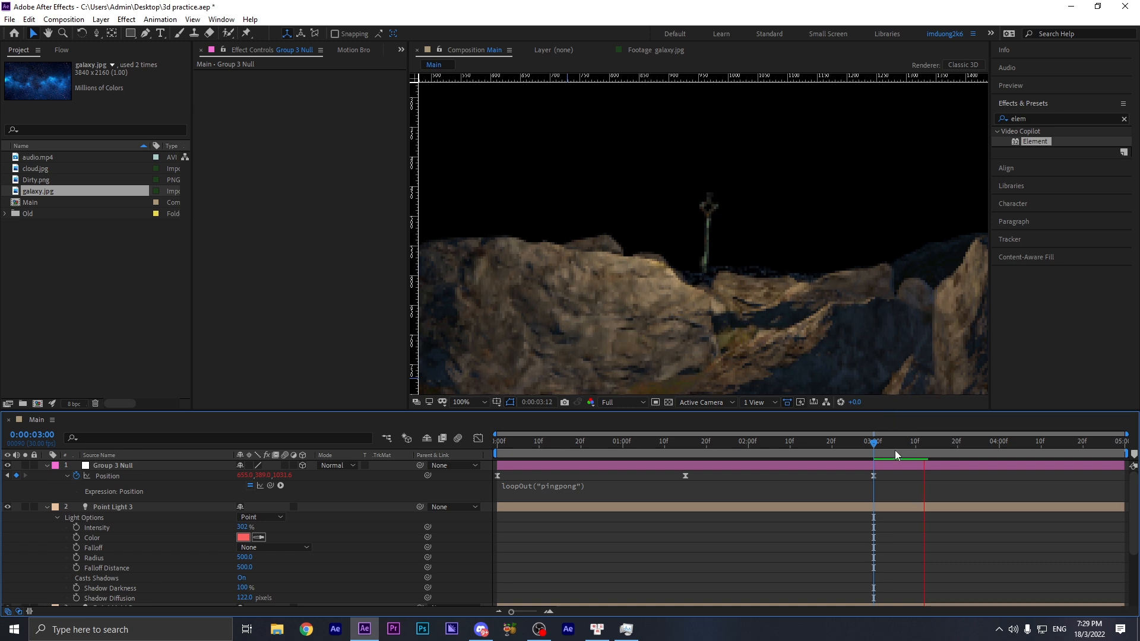
{"action": "left_click", "coordinate": [873, 442]}
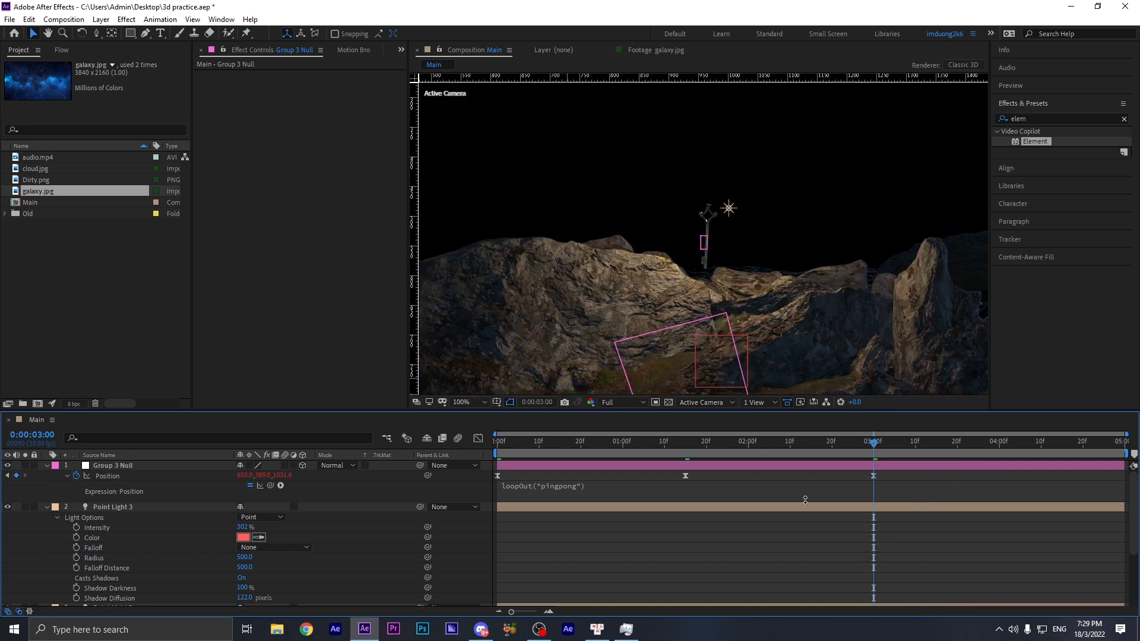
{"action": "key", "text": "space"}
{"action": "key", "text": "space"}
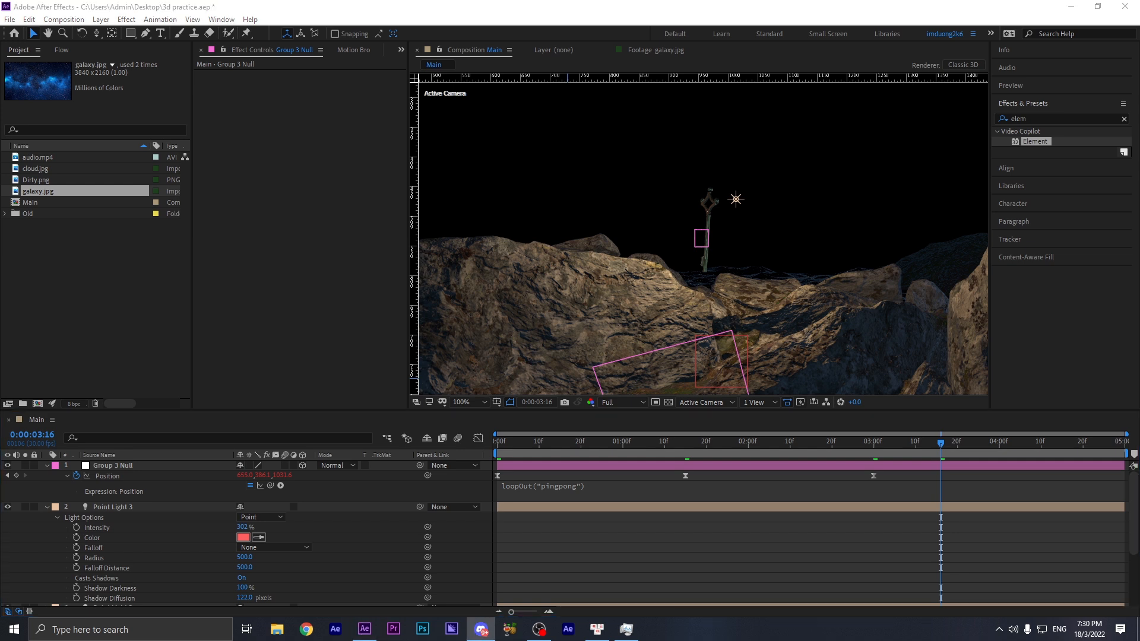
- Enable Ambient Occlusion in the Element 3D layer's render settings, keeping the SSAO mode
{"action": "scroll", "coordinate": [137, 507], "scroll_direction": "down", "scroll_amount": 3}
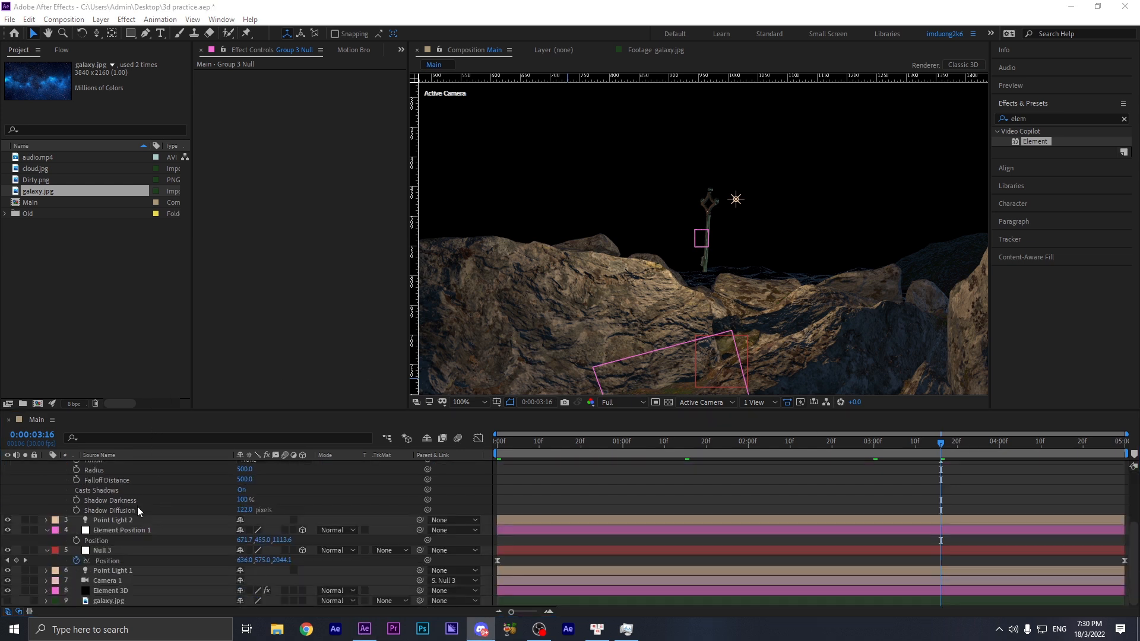
{"action": "left_click", "coordinate": [120, 585]}
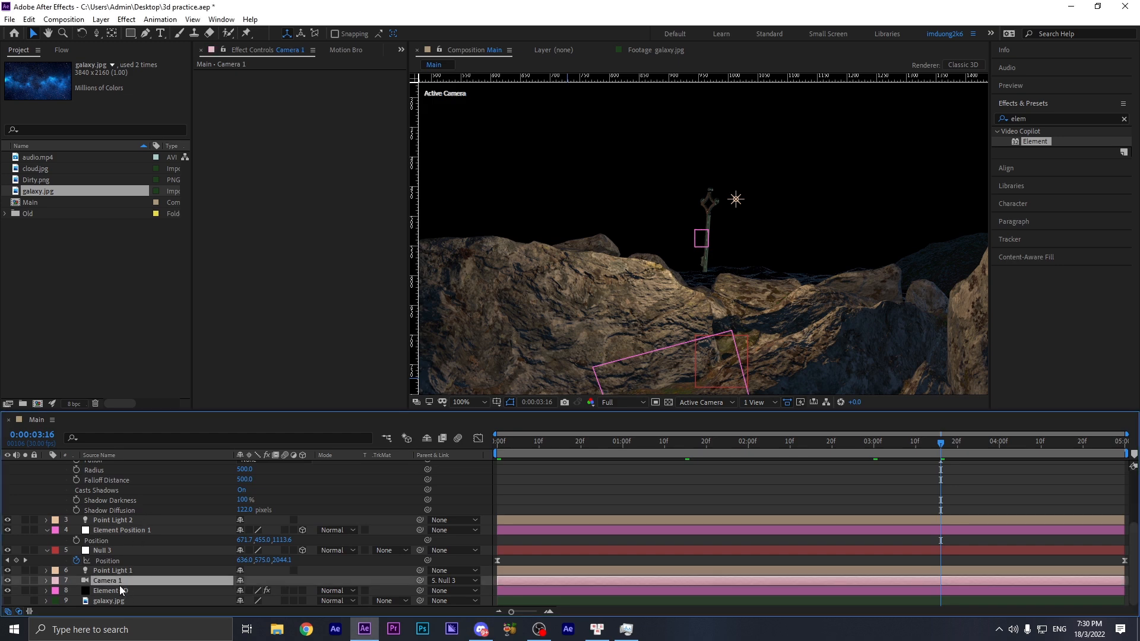
{"action": "left_click", "coordinate": [137, 590]}
{"action": "scroll", "coordinate": [272, 248], "scroll_direction": "down", "scroll_amount": 8}
{"action": "scroll", "coordinate": [274, 248], "scroll_direction": "down", "scroll_amount": 15}
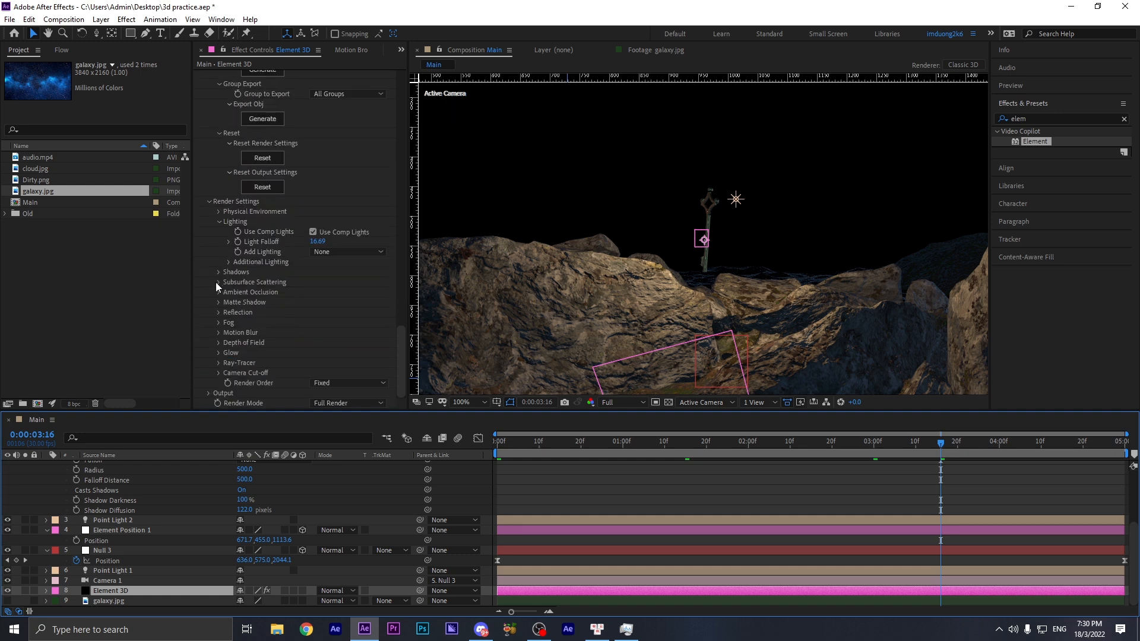
{"action": "left_click", "coordinate": [218, 292]}
{"action": "scroll", "coordinate": [219, 291], "scroll_direction": "down", "scroll_amount": 2}
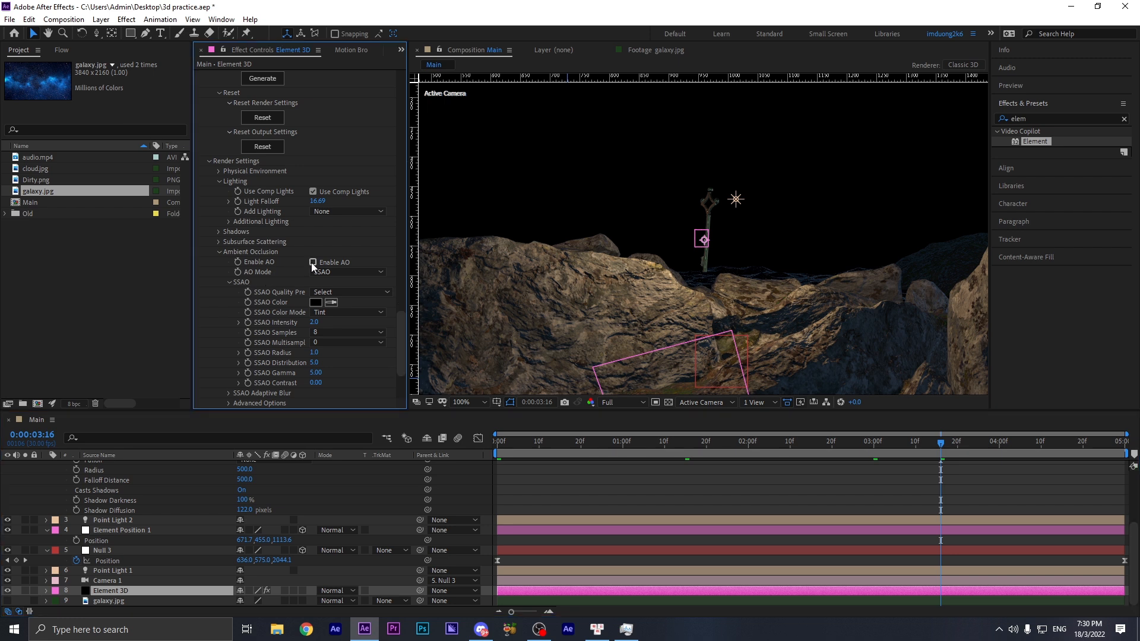
{"action": "left_click", "coordinate": [539, 630]}
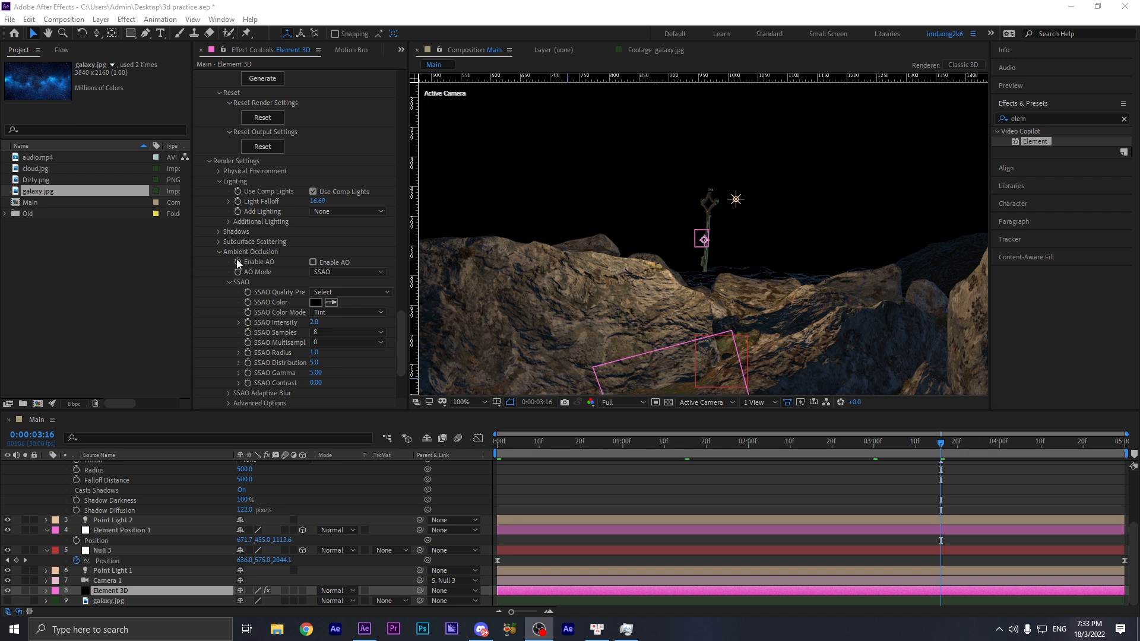
{"action": "left_click", "coordinate": [313, 265]}
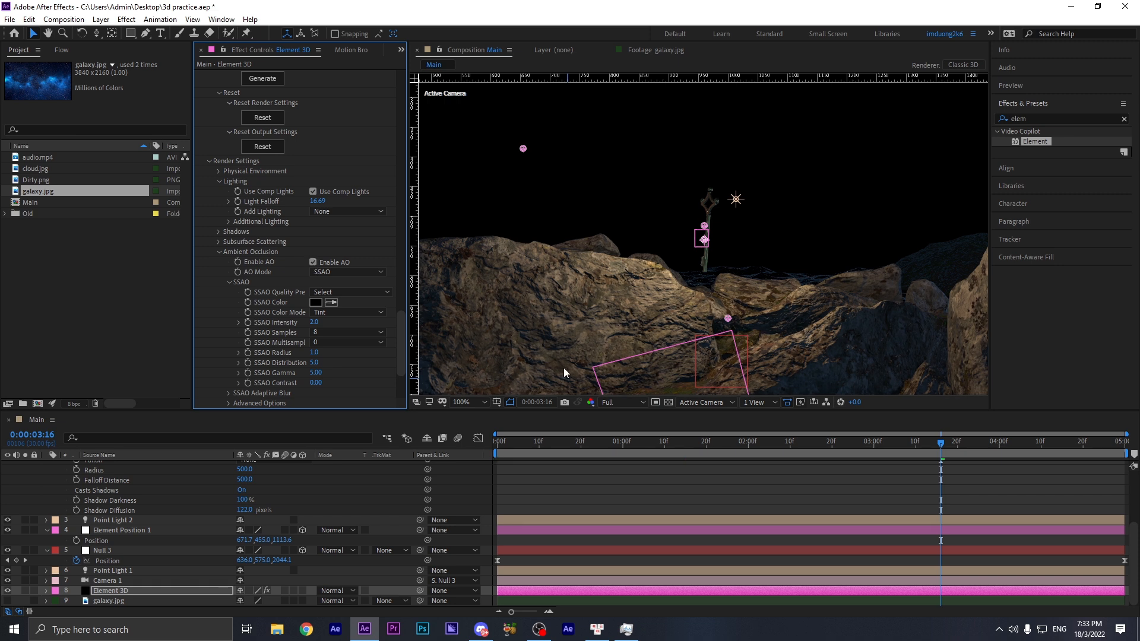
- Enable shadows in the Element render settings and set the Shadow Mode to Ray-Traced
{"action": "left_click", "coordinate": [218, 232]}
{"action": "left_click", "coordinate": [312, 242]}
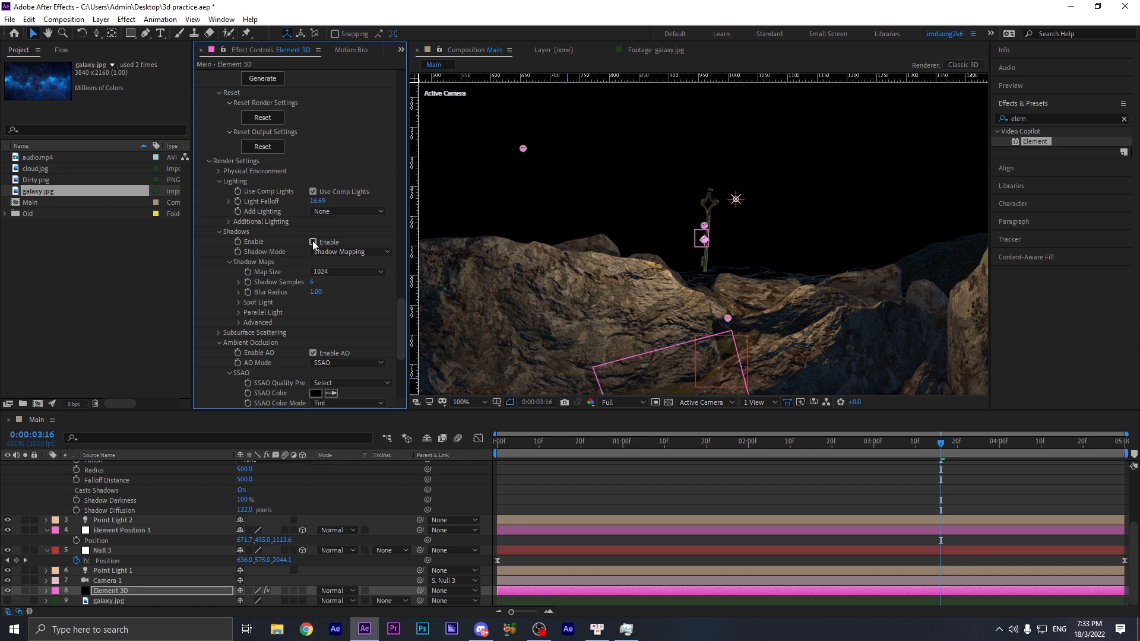
{"action": "left_click", "coordinate": [320, 251]}
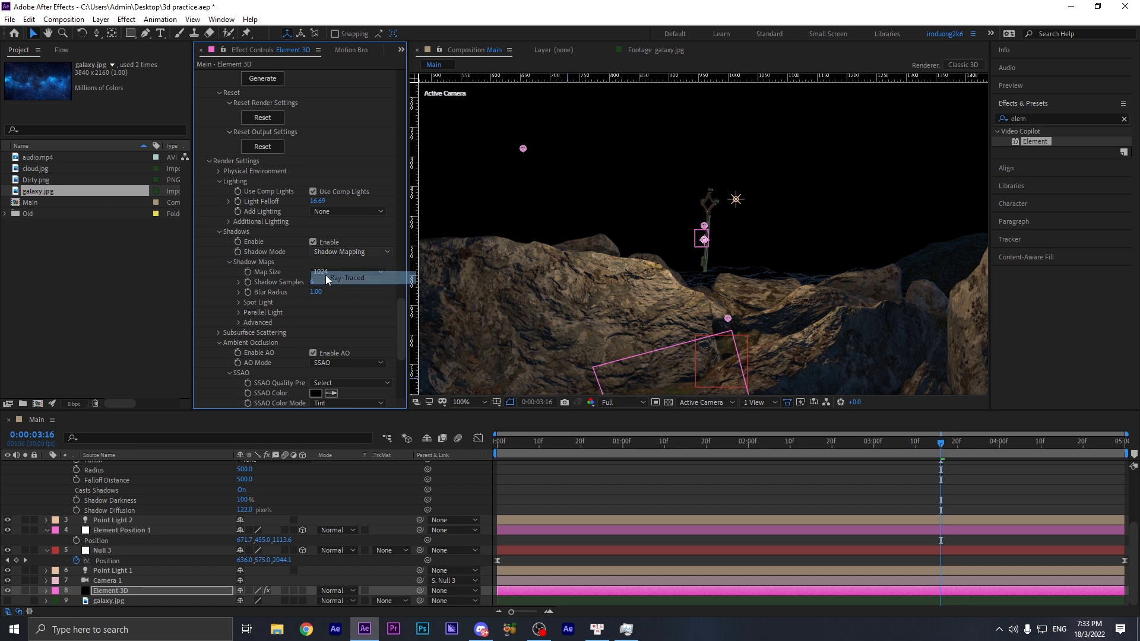
{"action": "left_click", "coordinate": [326, 277]}
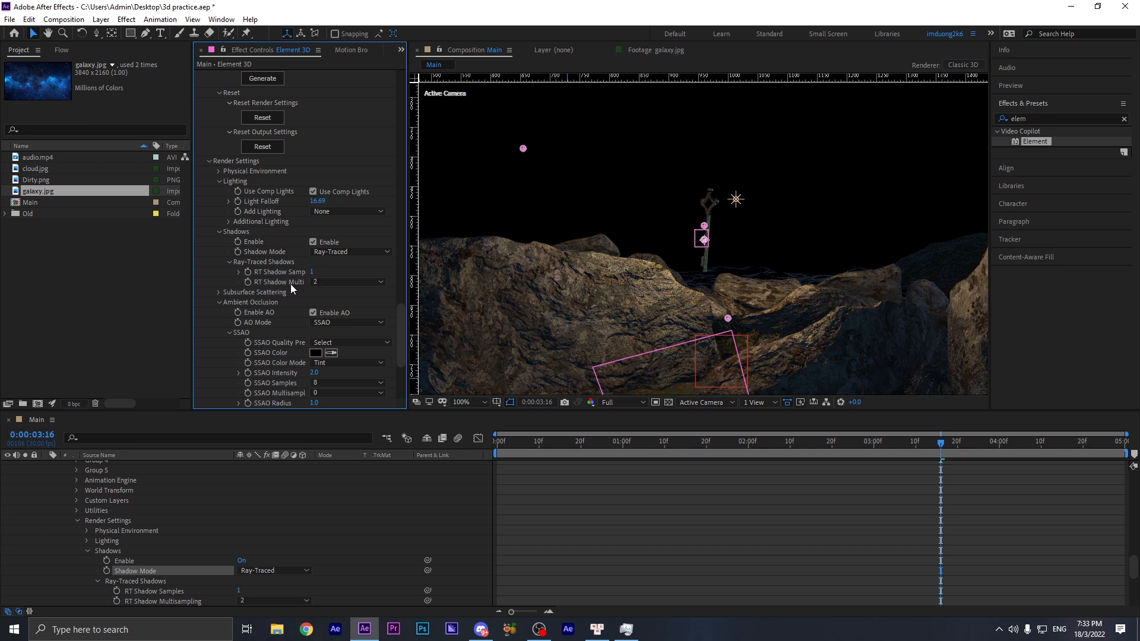
{"action": "left_click", "coordinate": [219, 292]}
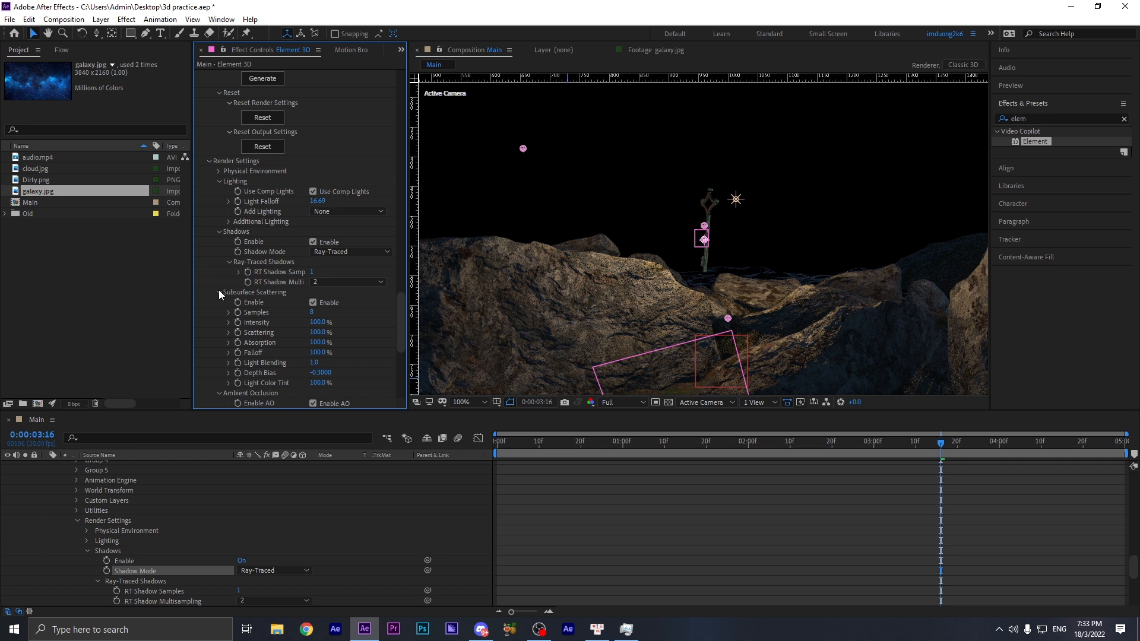
{"action": "left_click", "coordinate": [220, 292]}
- Check the ray-traced shadows and ambient occlusion on the rocks at 0:00:02:23, 0:00:01:29 and 0:00:01:19
{"action": "scroll", "coordinate": [219, 265], "scroll_direction": "down", "scroll_amount": 5}
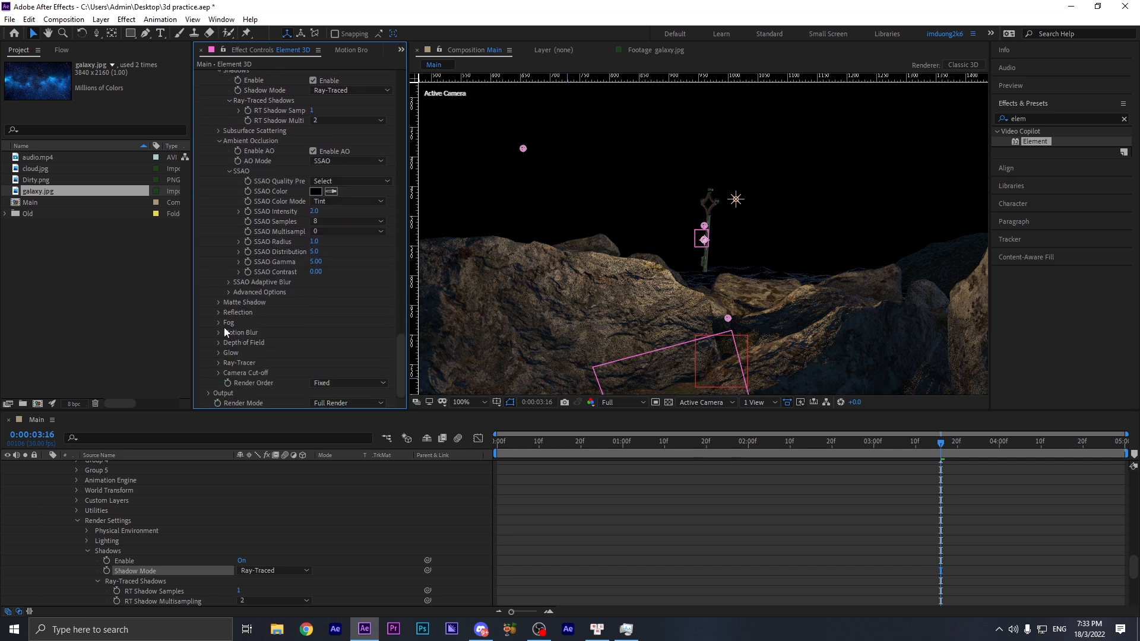
{"action": "left_click", "coordinate": [846, 444]}
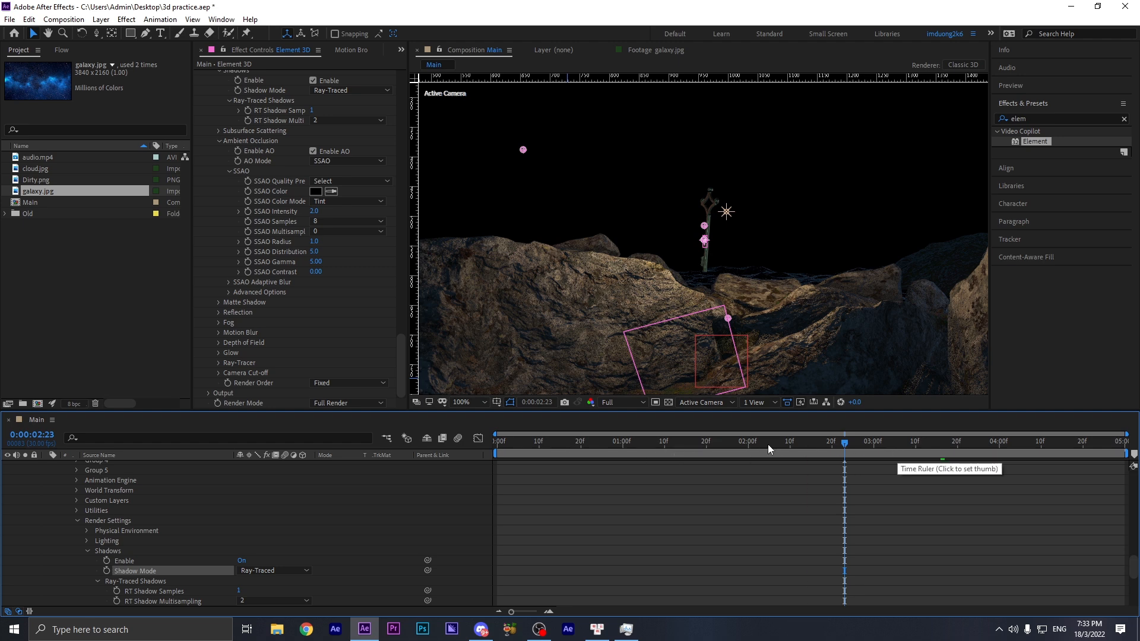
{"action": "left_click", "coordinate": [745, 443]}
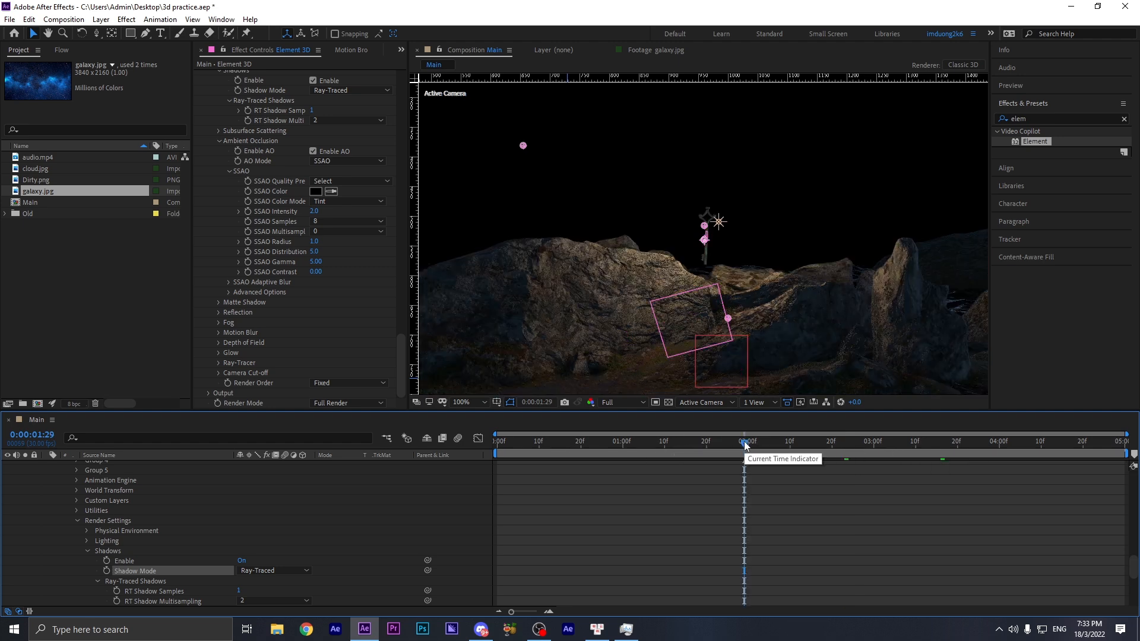
{"action": "left_click", "coordinate": [703, 445]}
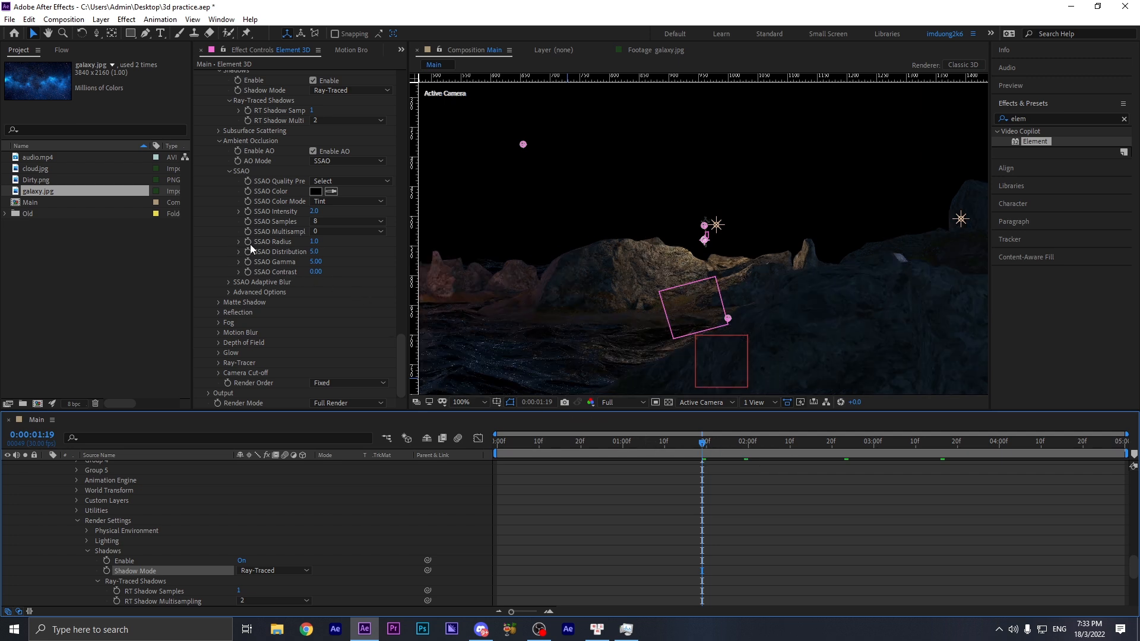
{"action": "scroll", "coordinate": [240, 257], "scroll_direction": "up", "scroll_amount": 10}
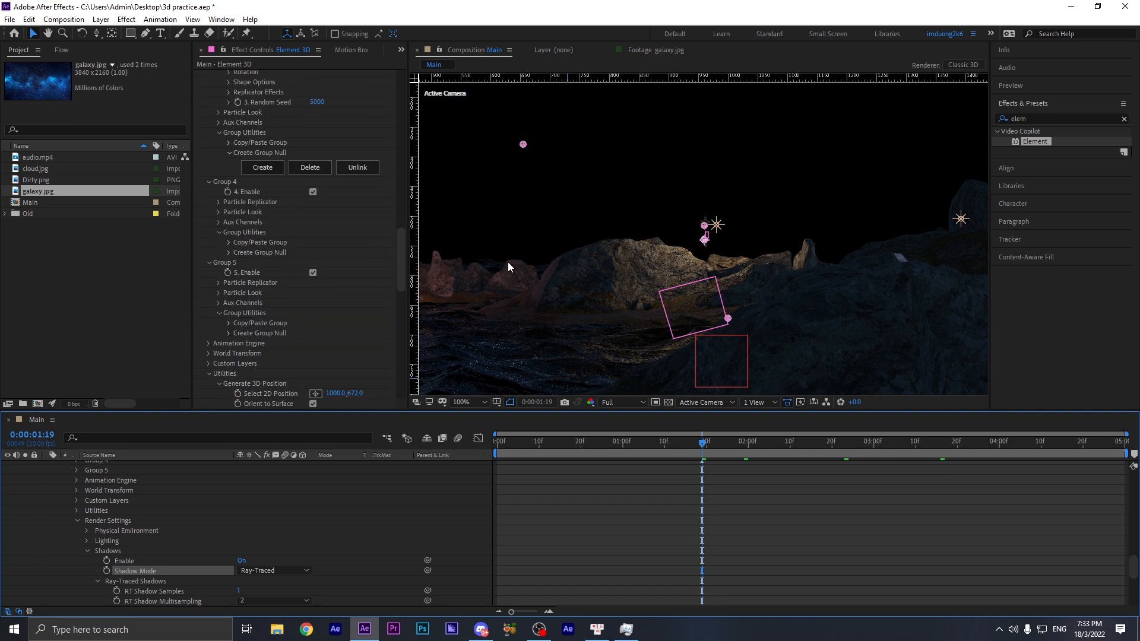
- Return to 0:00:03:16 and set Group 2's Position Z to 2740
{"action": "left_click", "coordinate": [941, 448]}
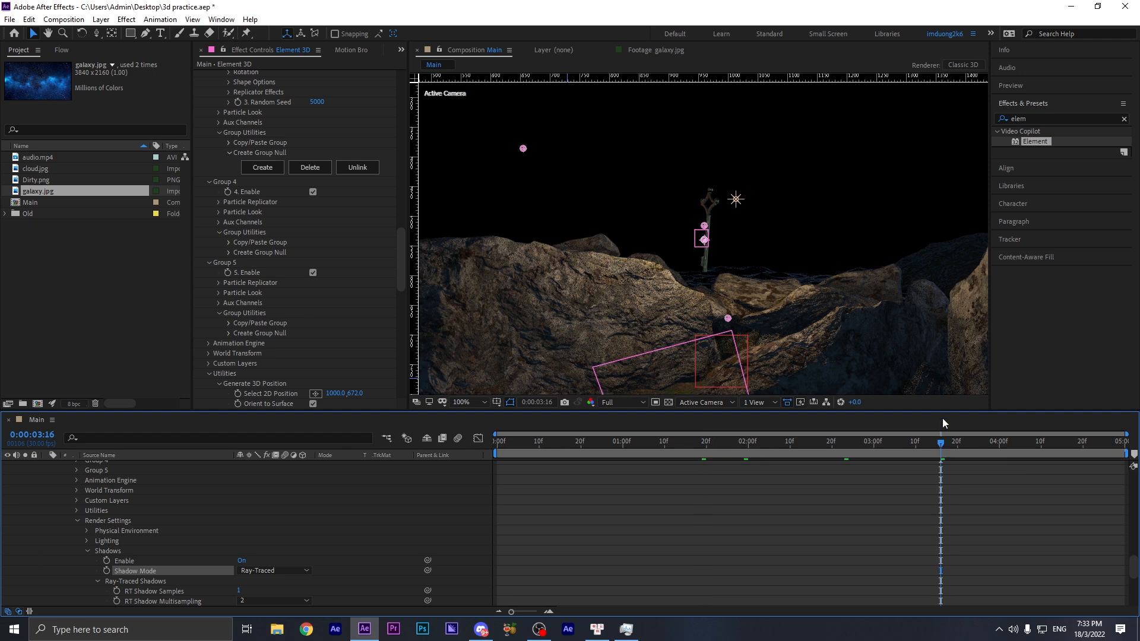
{"action": "scroll", "coordinate": [275, 210], "scroll_direction": "up", "scroll_amount": 10}
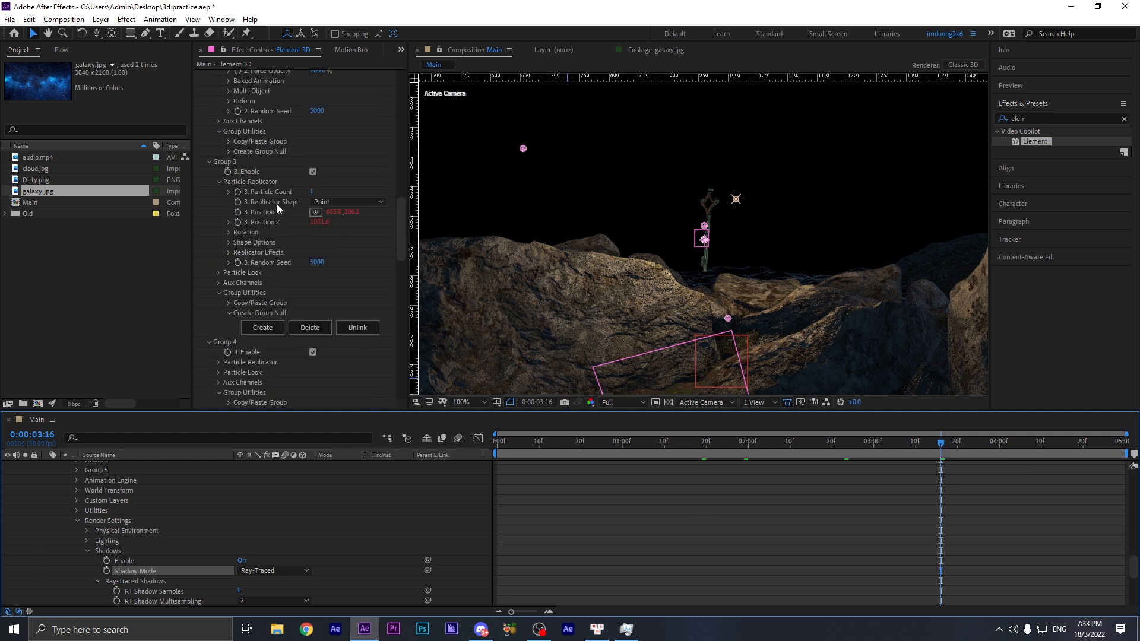
{"action": "scroll", "coordinate": [279, 177], "scroll_direction": "up", "scroll_amount": 8}
{"action": "scroll", "coordinate": [279, 184], "scroll_direction": "up", "scroll_amount": 3}
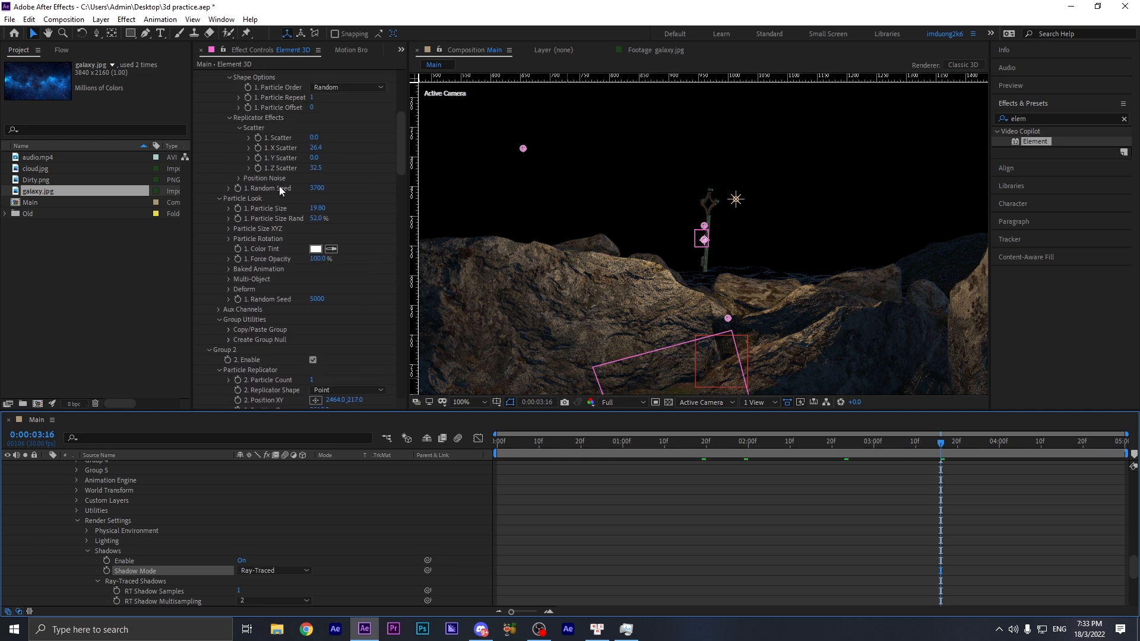
{"action": "scroll", "coordinate": [282, 189], "scroll_direction": "down", "scroll_amount": 3}
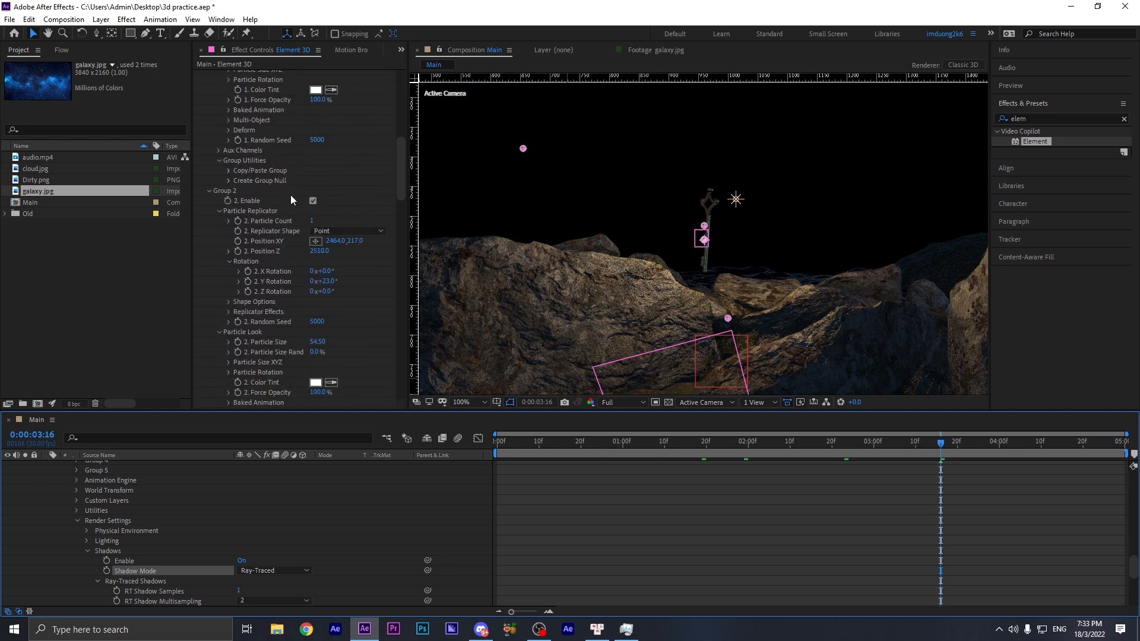
{"action": "left_click_drag", "start_coordinate": [319, 253], "coordinate": [336, 255]}
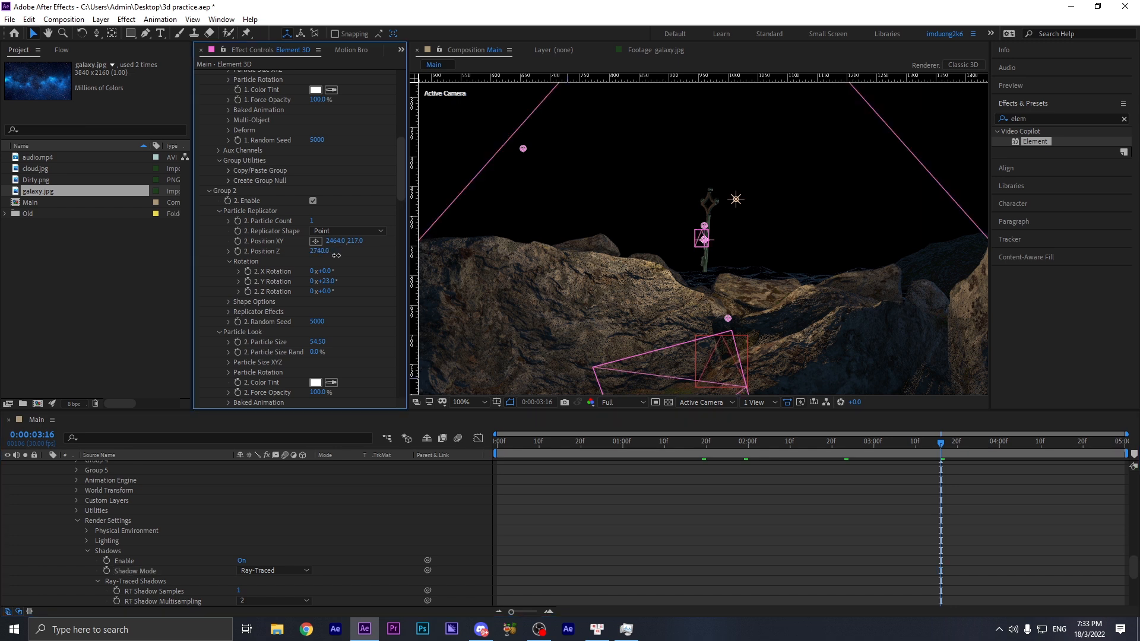
- Go to 0:00:01:05 and move the Group 2 rock farther back with a Position Z of 4460
{"action": "left_click", "coordinate": [804, 449]}
{"action": "left_click", "coordinate": [644, 446]}
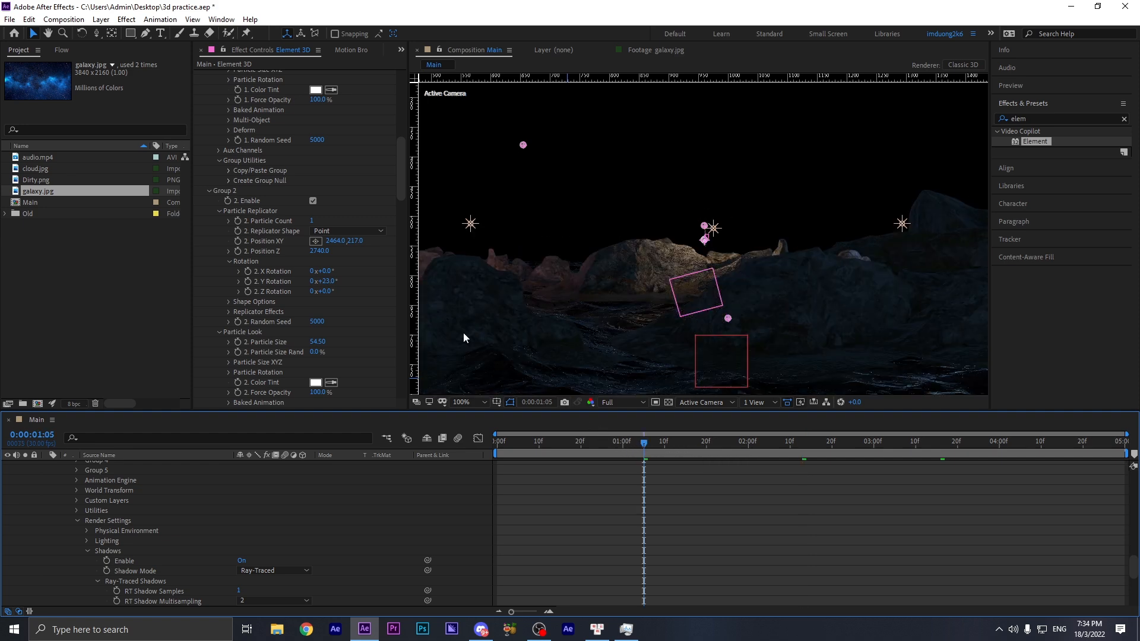
{"action": "left_click_drag", "start_coordinate": [320, 251], "coordinate": [441, 269]}
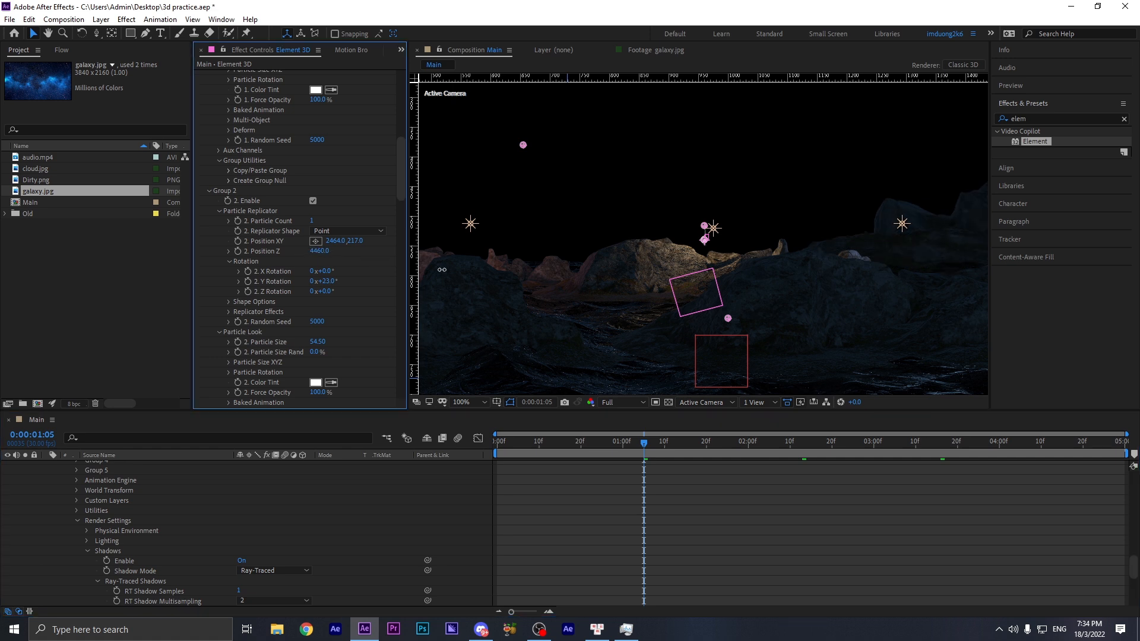
- Disable Group 1 and turn off shadows in the Element render settings
{"action": "scroll", "coordinate": [314, 204], "scroll_direction": "up", "scroll_amount": 10}
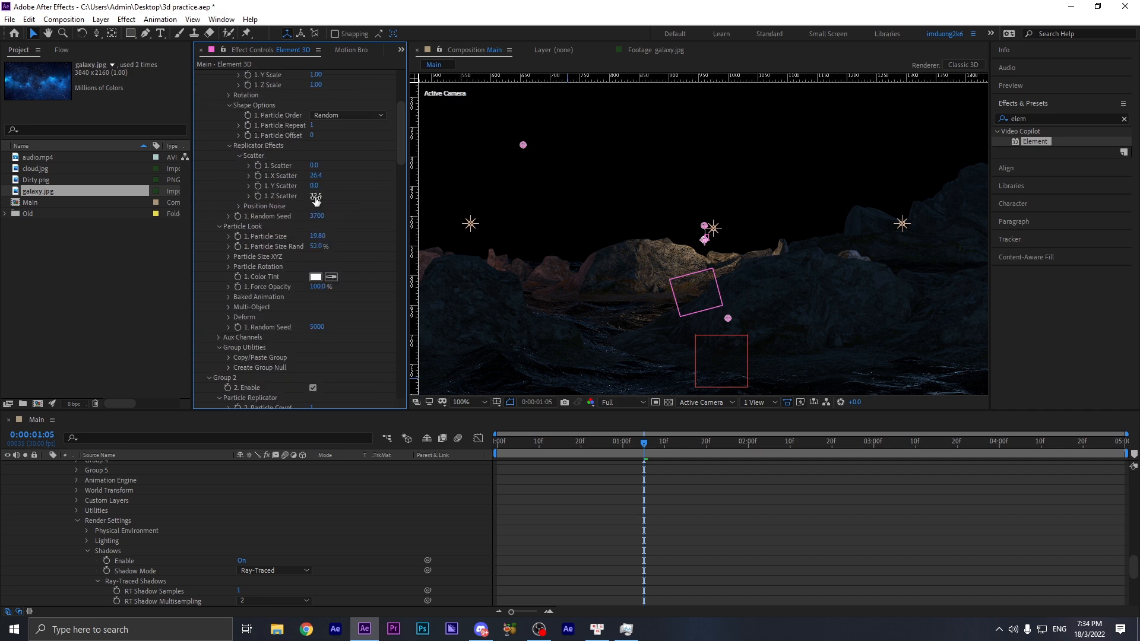
{"action": "left_click", "coordinate": [313, 124]}
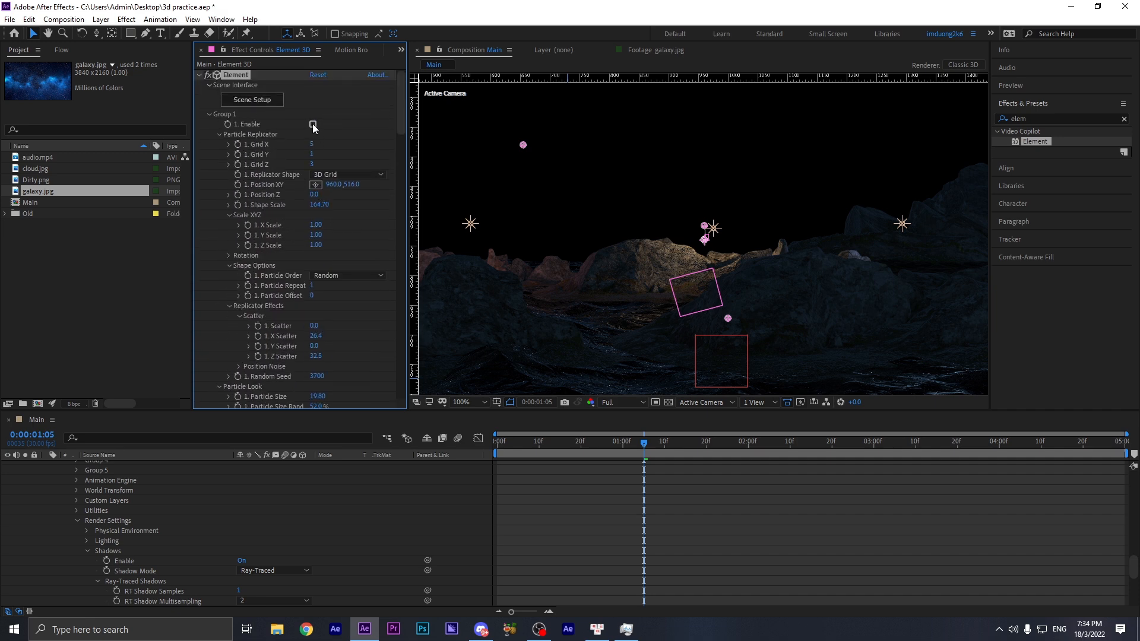
{"action": "scroll", "coordinate": [317, 293], "scroll_direction": "down", "scroll_amount": 1}
{"action": "scroll", "coordinate": [317, 274], "scroll_direction": "down", "scroll_amount": 10}
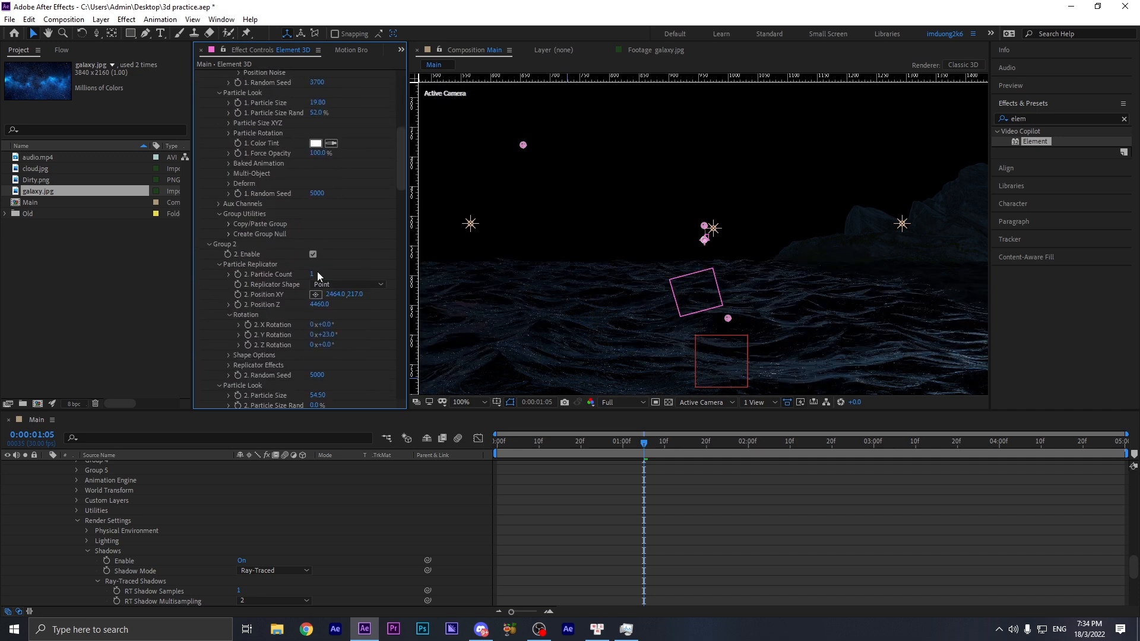
{"action": "scroll", "coordinate": [294, 312], "scroll_direction": "down", "scroll_amount": 15}
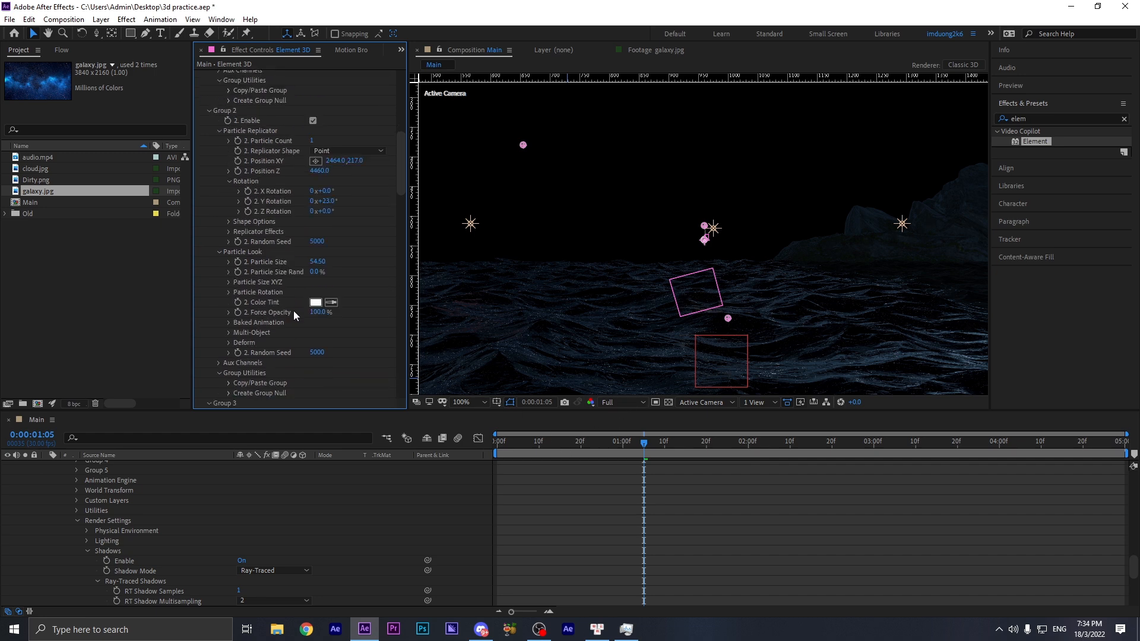
{"action": "scroll", "coordinate": [294, 311], "scroll_direction": "down", "scroll_amount": 12}
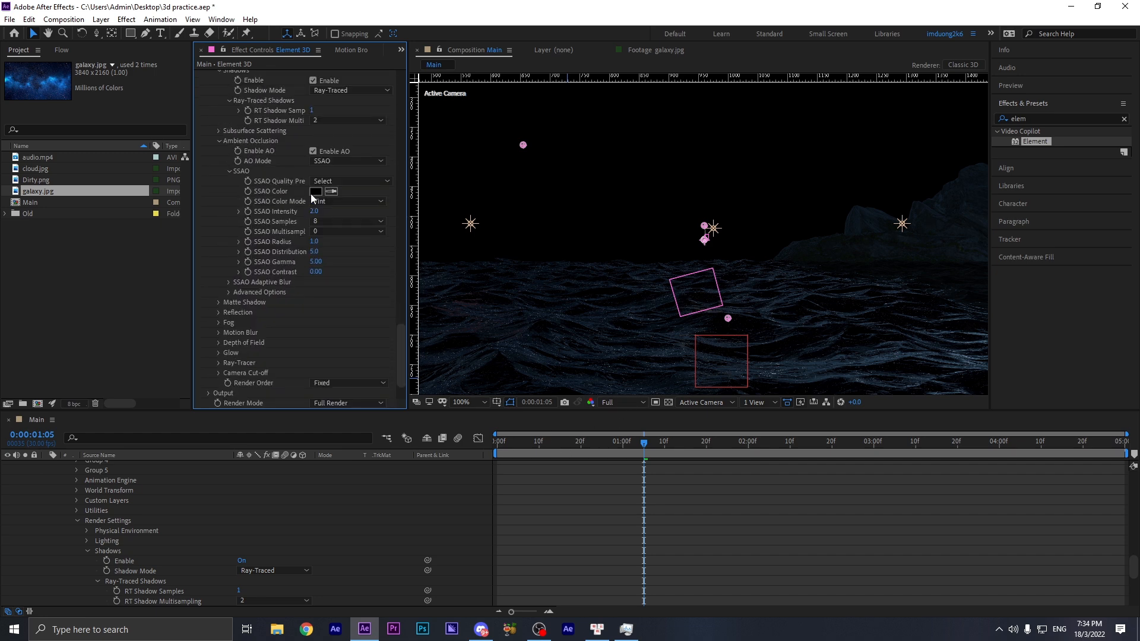
{"action": "scroll", "coordinate": [307, 169], "scroll_direction": "up", "scroll_amount": 2}
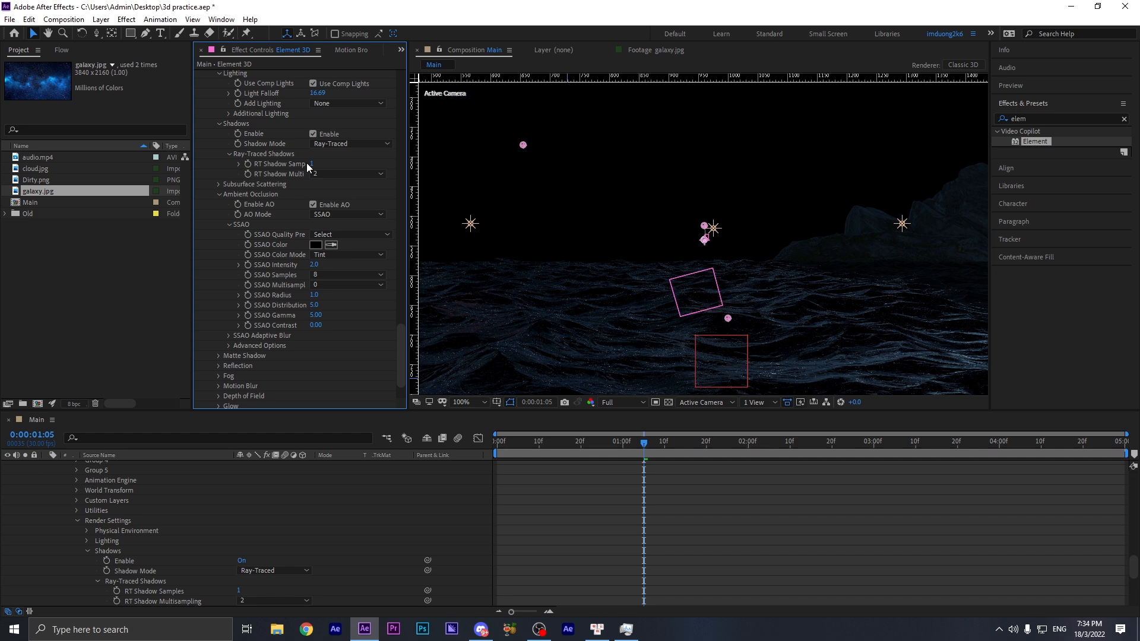
{"action": "left_click", "coordinate": [313, 134]}
- Set Group 2's Position Z to 6760 and its Y position to 306
{"action": "scroll", "coordinate": [293, 188], "scroll_direction": "up", "scroll_amount": 15}
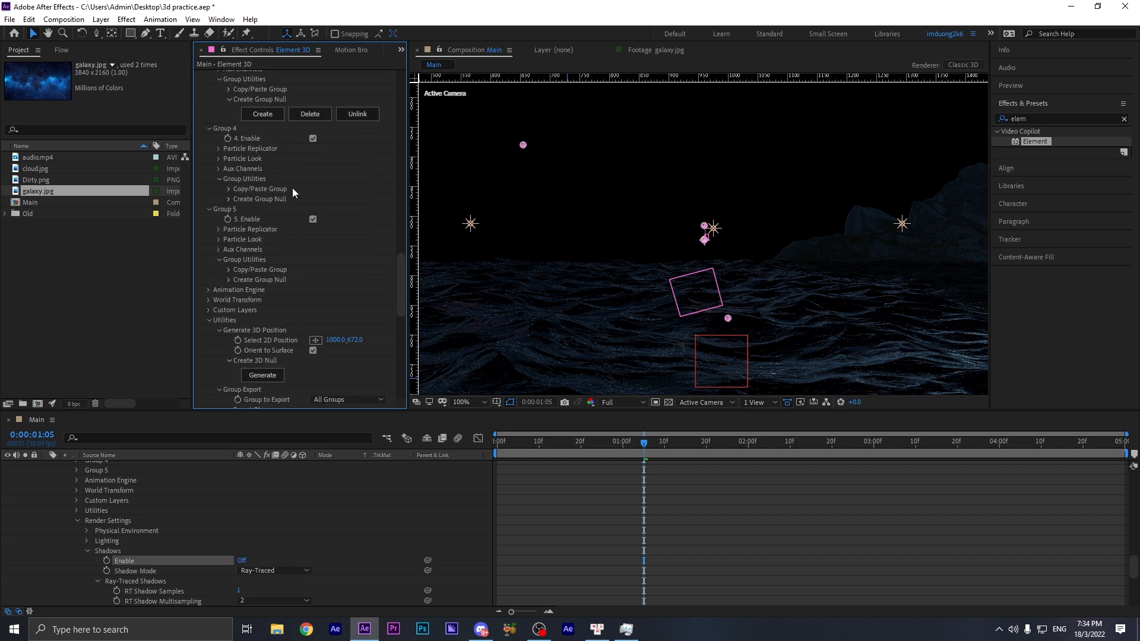
{"action": "scroll", "coordinate": [292, 188], "scroll_direction": "up", "scroll_amount": 10}
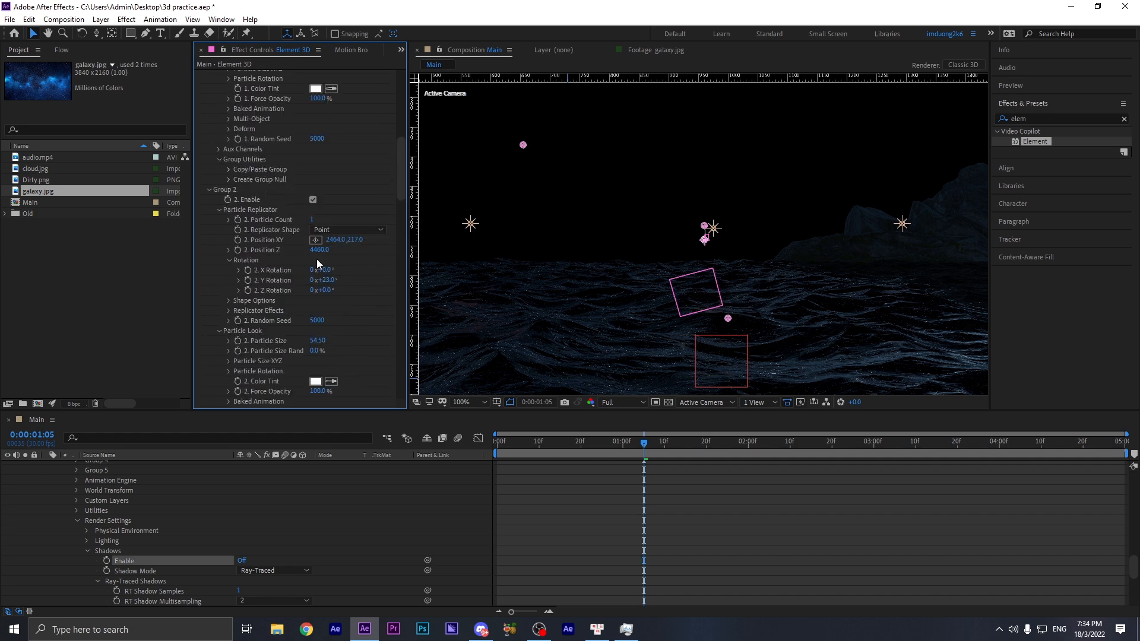
{"action": "left_click_drag", "start_coordinate": [320, 250], "coordinate": [420, 292]}
{"action": "left_click_drag", "start_coordinate": [355, 242], "coordinate": [402, 249]}
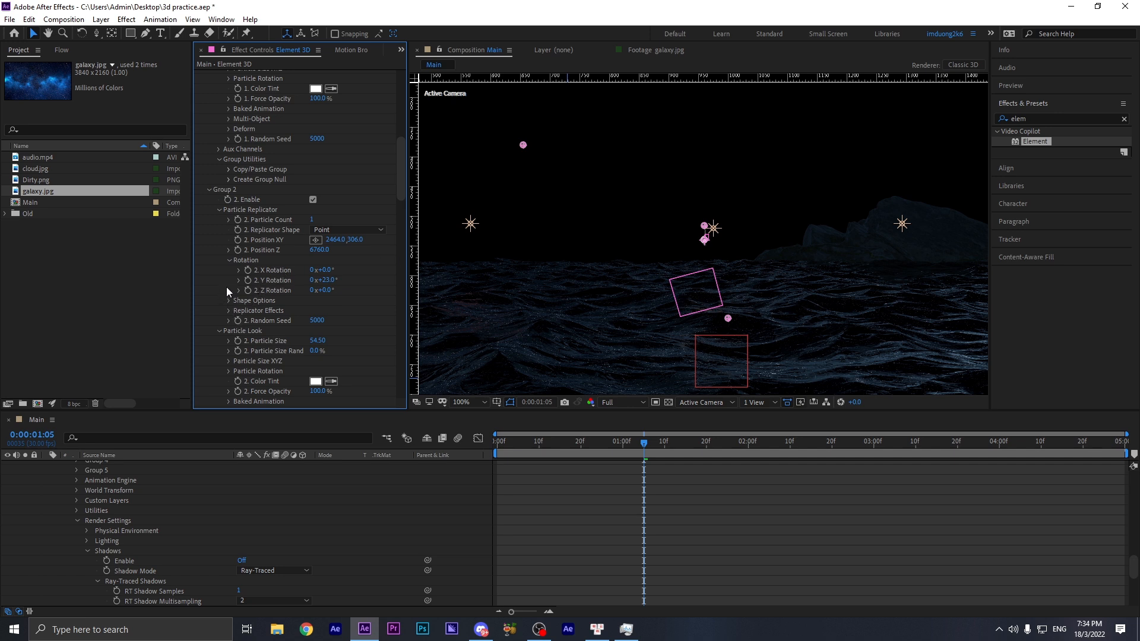
- Increase Group 2's Particle Size to 71.20 and raise the rock to a Y position of 200
{"action": "scroll", "coordinate": [227, 294], "scroll_direction": "down", "scroll_amount": 2}
{"action": "left_click_drag", "start_coordinate": [319, 290], "coordinate": [429, 283]}
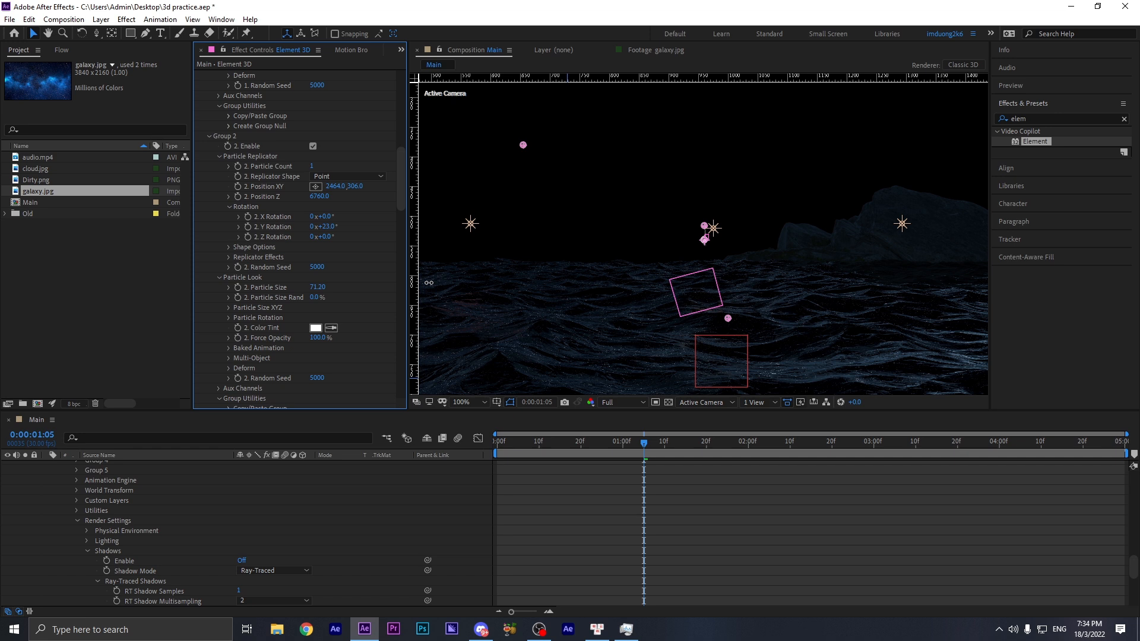
{"action": "left_click_drag", "start_coordinate": [355, 187], "coordinate": [279, 194]}
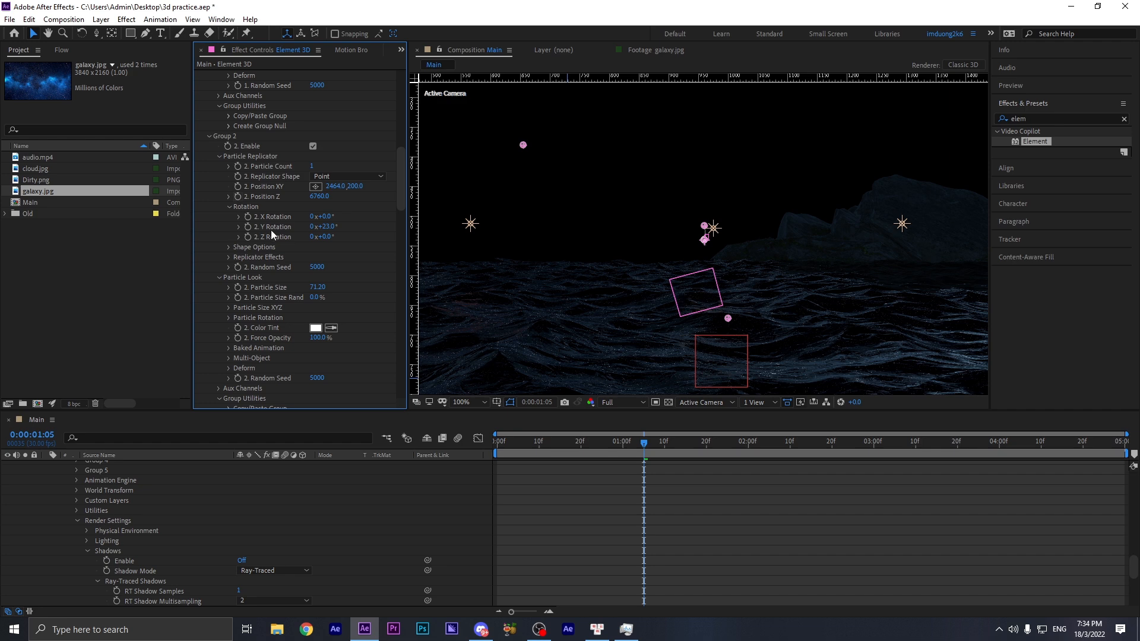
- Re-enable Group 1 so its rocks render in front of the distant mountain
{"action": "scroll", "coordinate": [272, 230], "scroll_direction": "up", "scroll_amount": 5}
{"action": "scroll", "coordinate": [285, 238], "scroll_direction": "up", "scroll_amount": 8}
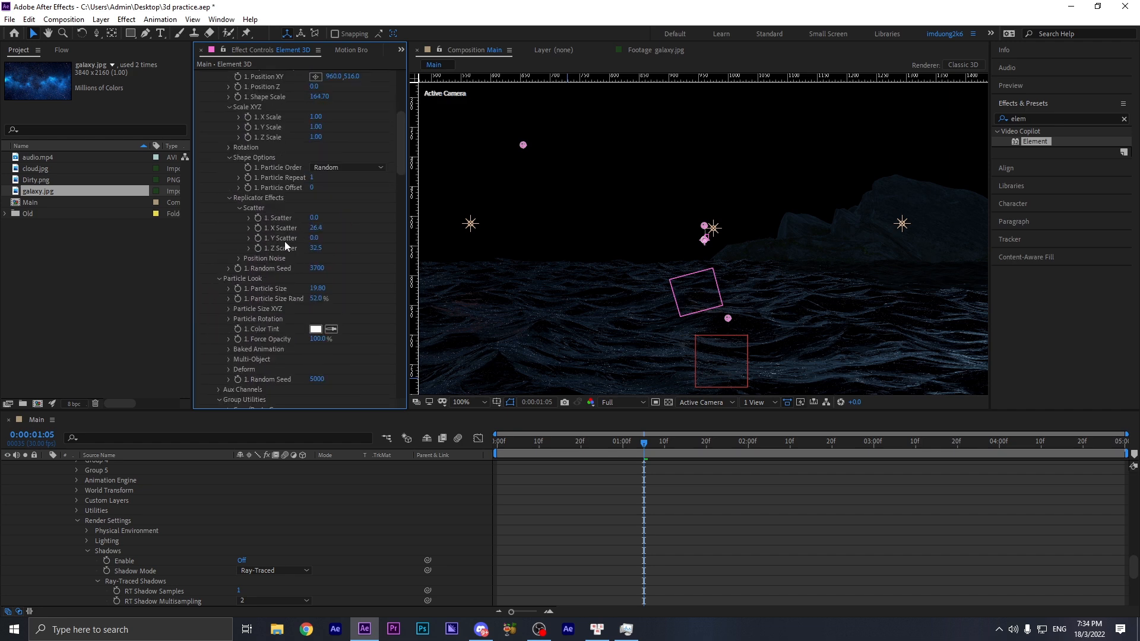
{"action": "left_click", "coordinate": [311, 125]}
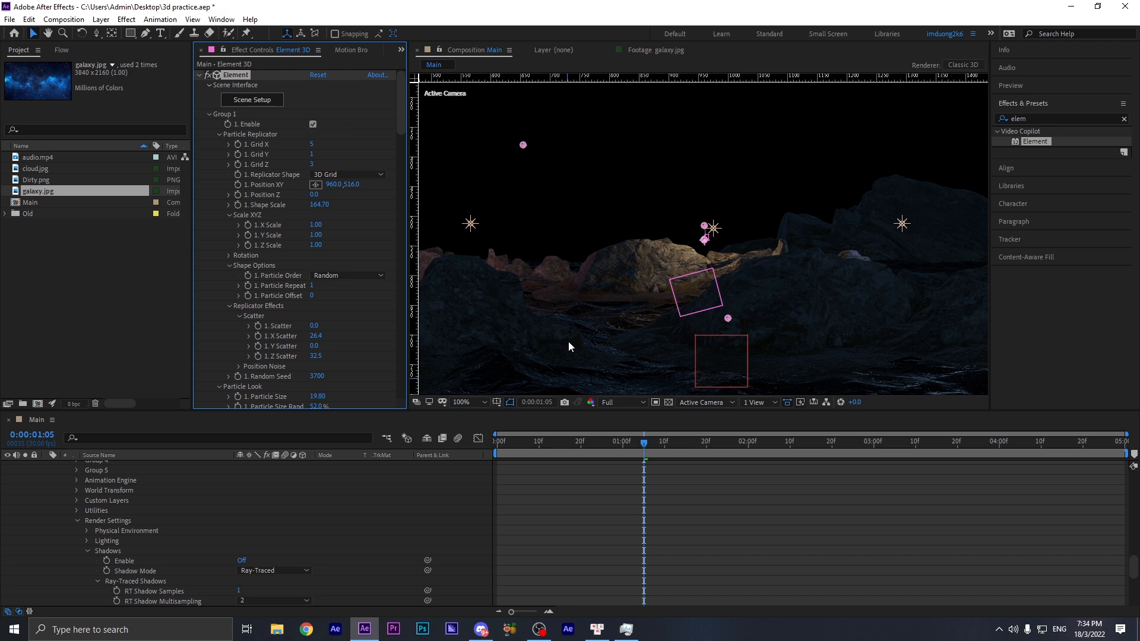
- Move to 0:00:03:02 and enable Fog in the Element render settings
{"action": "left_click", "coordinate": [884, 447]}
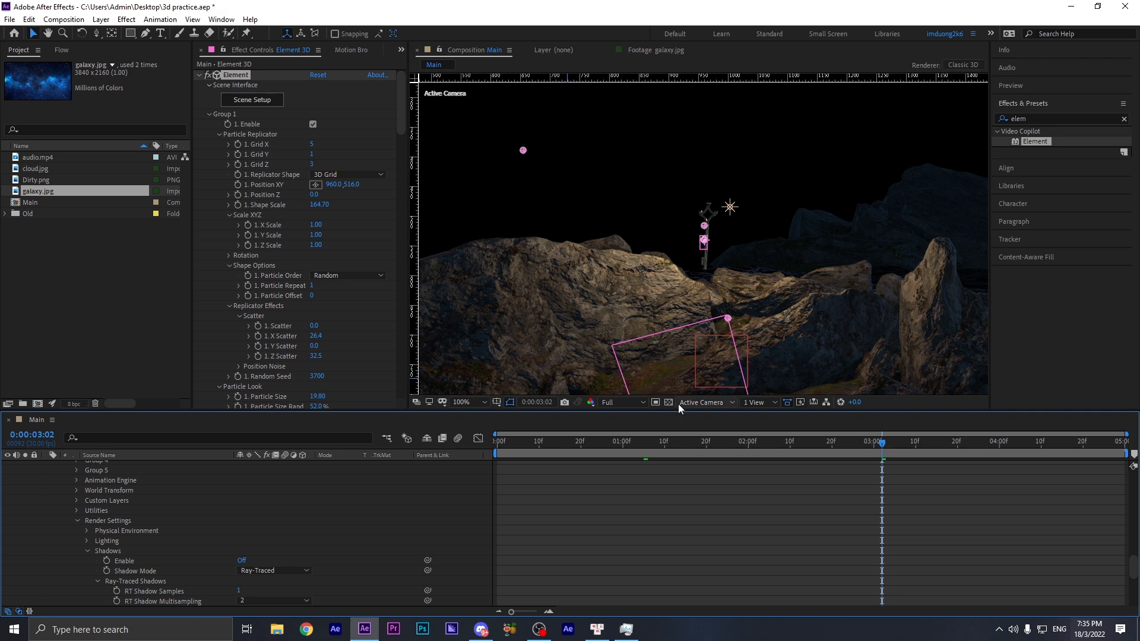
{"action": "scroll", "coordinate": [317, 264], "scroll_direction": "down", "scroll_amount": 10}
{"action": "scroll", "coordinate": [317, 264], "scroll_direction": "down", "scroll_amount": 15}
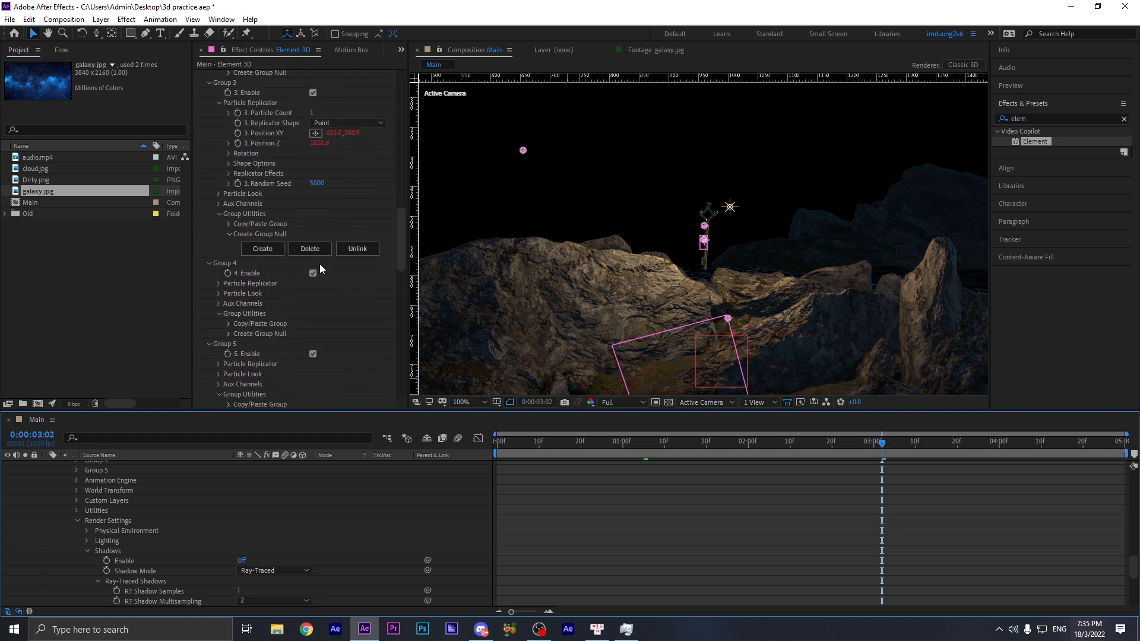
{"action": "left_click", "coordinate": [481, 630]}
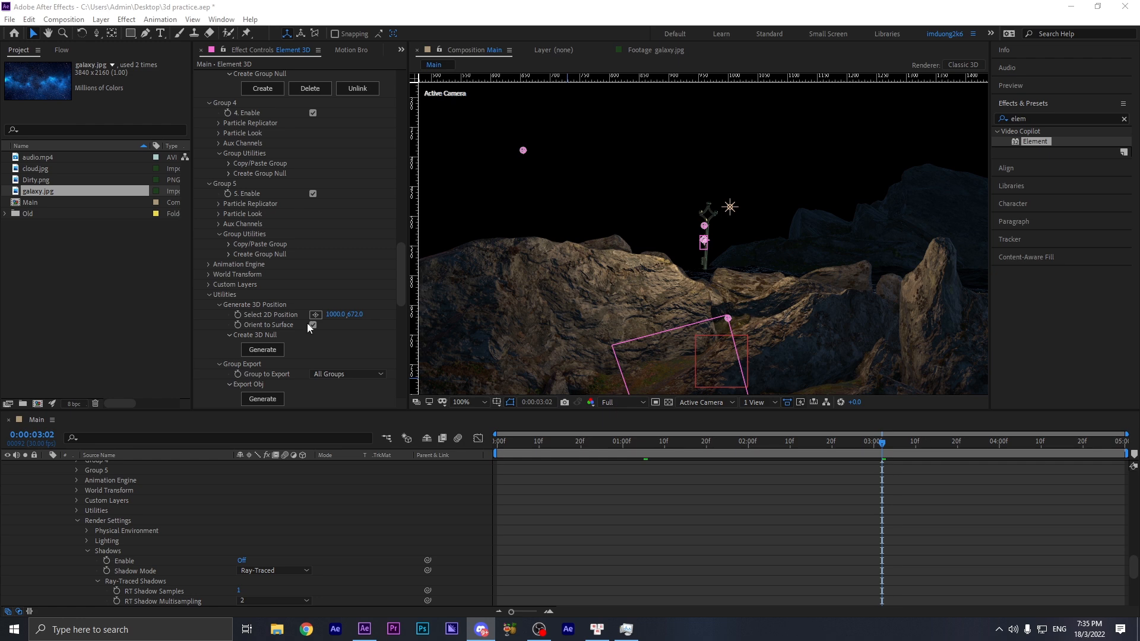
{"action": "scroll", "coordinate": [273, 266], "scroll_direction": "down", "scroll_amount": 12}
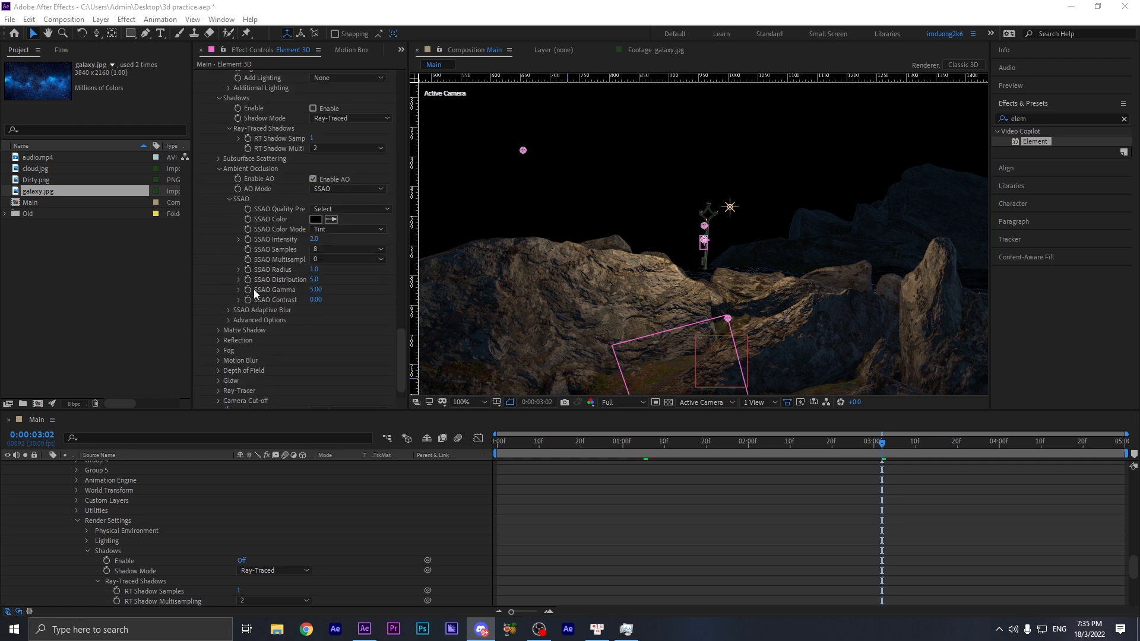
{"action": "left_click", "coordinate": [218, 351]}
{"action": "scroll", "coordinate": [258, 335], "scroll_direction": "down", "scroll_amount": 3}
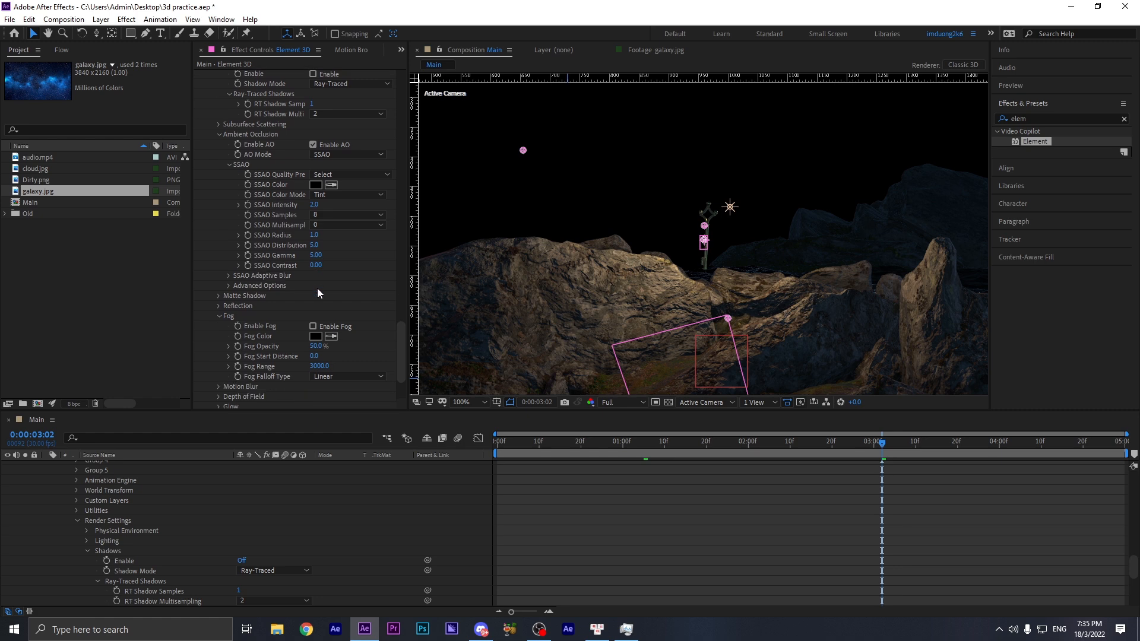
{"action": "left_click", "coordinate": [313, 272]}
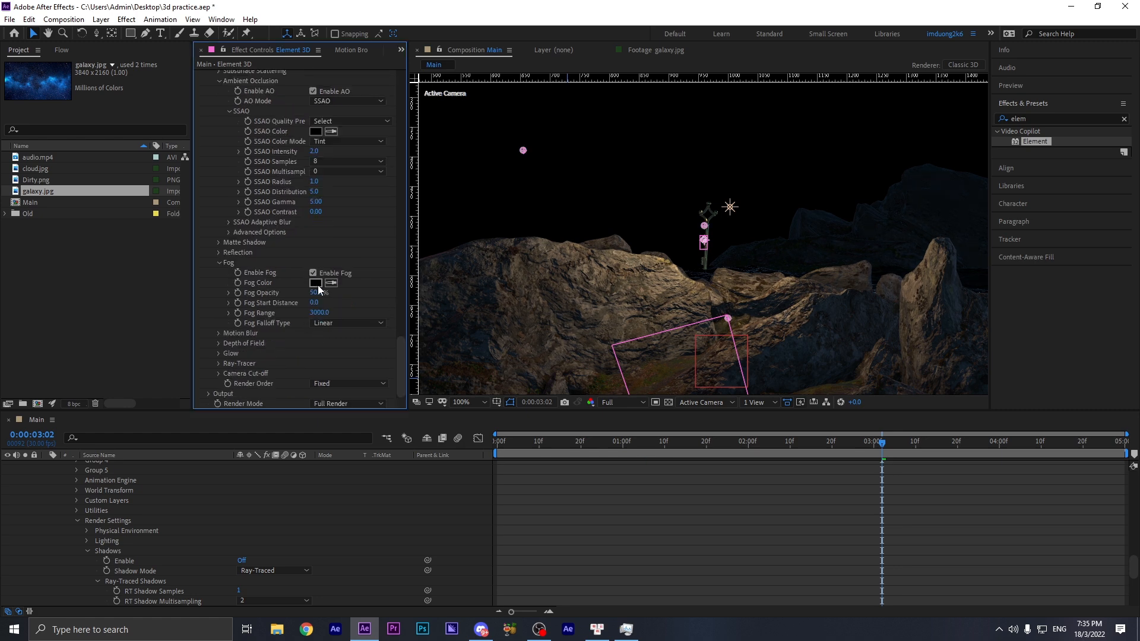
- Set the fog color to the dark blue-grey 2A2E36
{"action": "left_click", "coordinate": [316, 283]}
{"action": "mouse_move", "coordinate": [439, 252]}
{"action": "left_mouse_down"}
{"action": "mouse_move", "coordinate": [447, 349]}
{"action": "mouse_move", "coordinate": [463, 359]}
{"action": "left_mouse_up"}
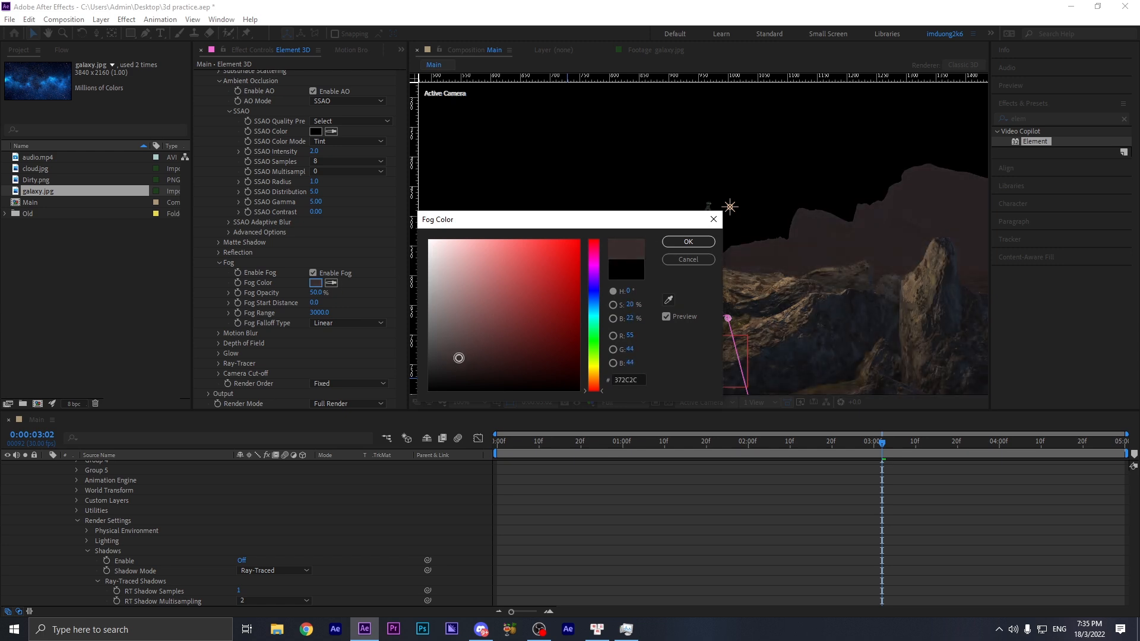
{"action": "left_click_drag", "start_coordinate": [599, 343], "coordinate": [597, 304]}
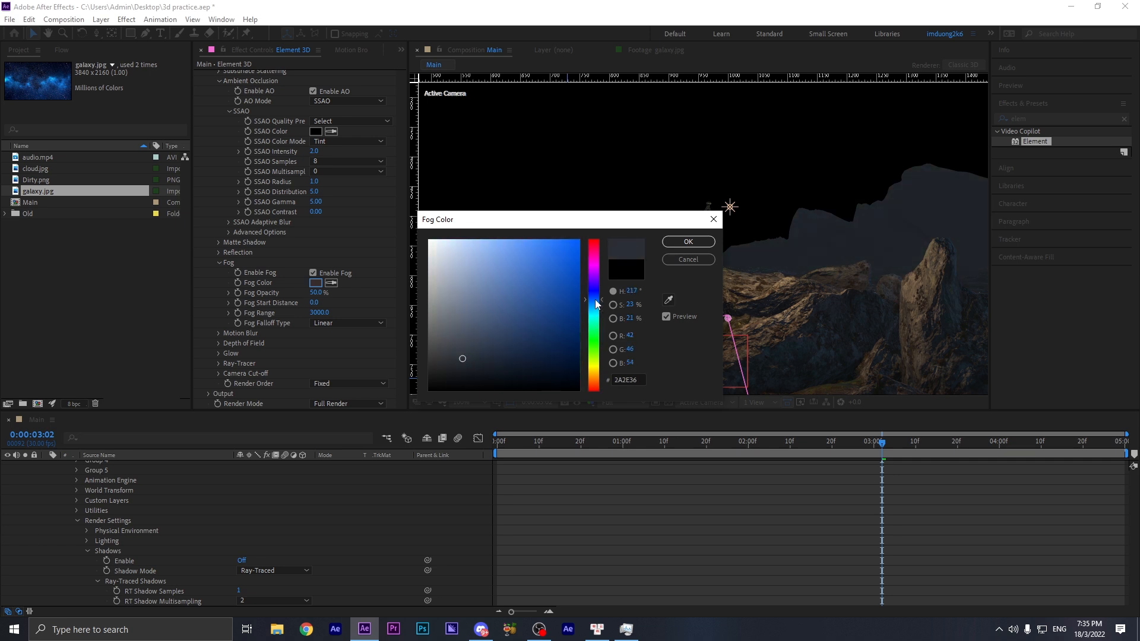
{"action": "left_click", "coordinate": [689, 242]}
- Set the fog's opacity to 79%, start distance to -890, falloff type to Exponential and range to 3050
{"action": "left_click_drag", "start_coordinate": [319, 296], "coordinate": [347, 295]}
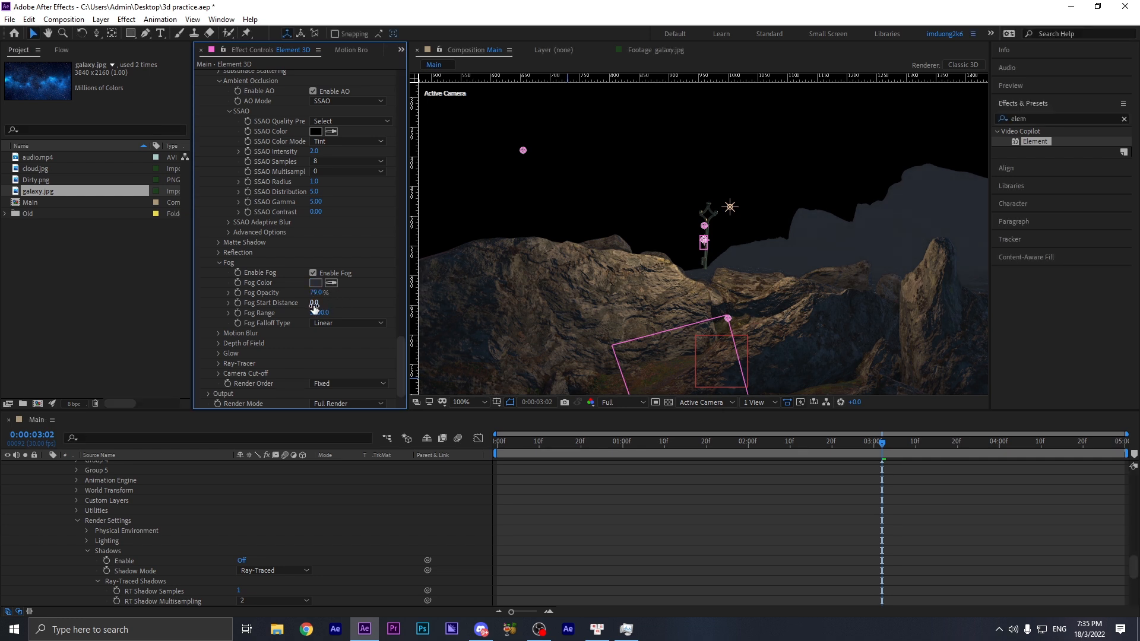
{"action": "left_click_drag", "start_coordinate": [314, 307], "coordinate": [259, 303]}
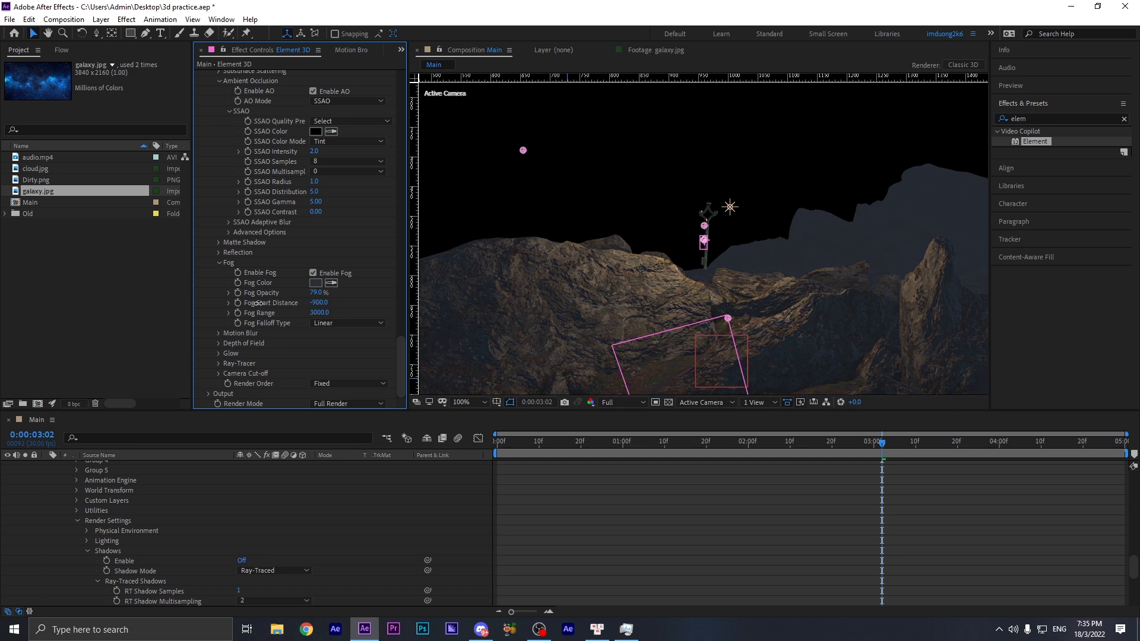
{"action": "left_click", "coordinate": [322, 326]}
{"action": "left_click", "coordinate": [335, 348]}
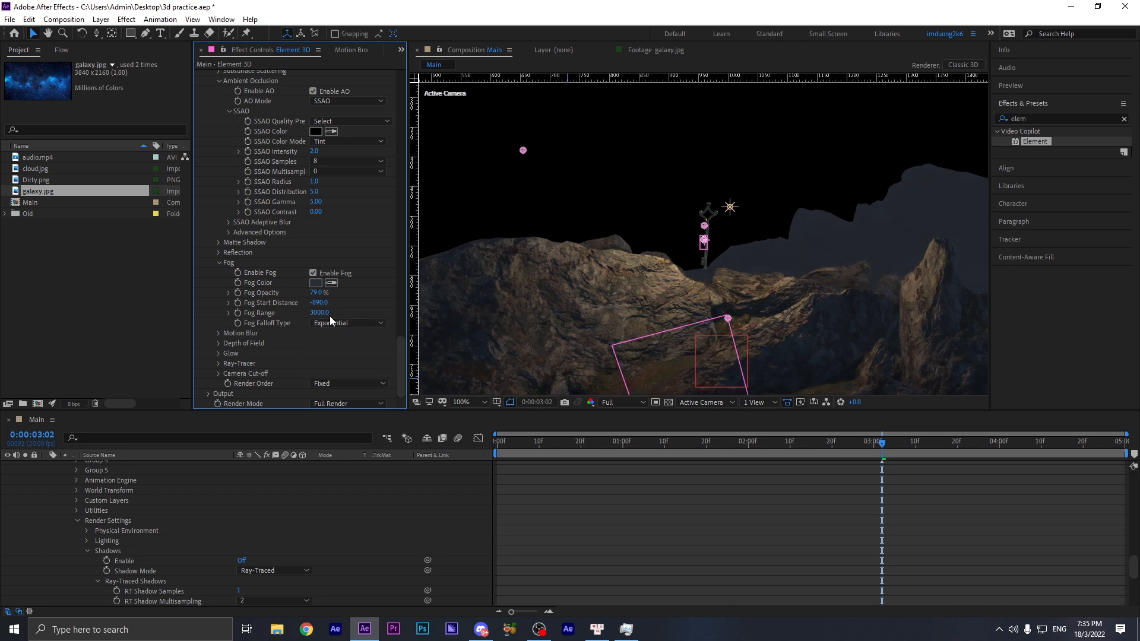
{"action": "mouse_move", "coordinate": [330, 315]}
{"action": "left_mouse_down"}
{"action": "mouse_move", "coordinate": [234, 318]}
{"action": "mouse_move", "coordinate": [320, 323]}
{"action": "left_mouse_up"}
{"action": "key", "text": "alt+Tab"}
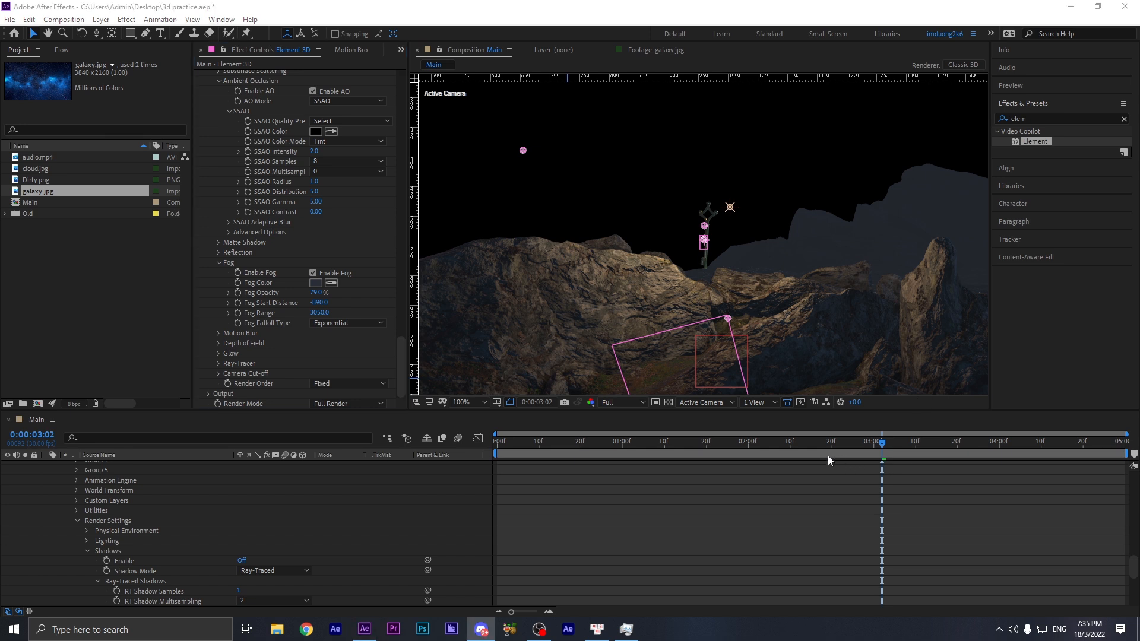
- Duplicate the Element 3D layer and rename the copy "Key"
{"action": "scroll", "coordinate": [258, 494], "scroll_direction": "up", "scroll_amount": 6}
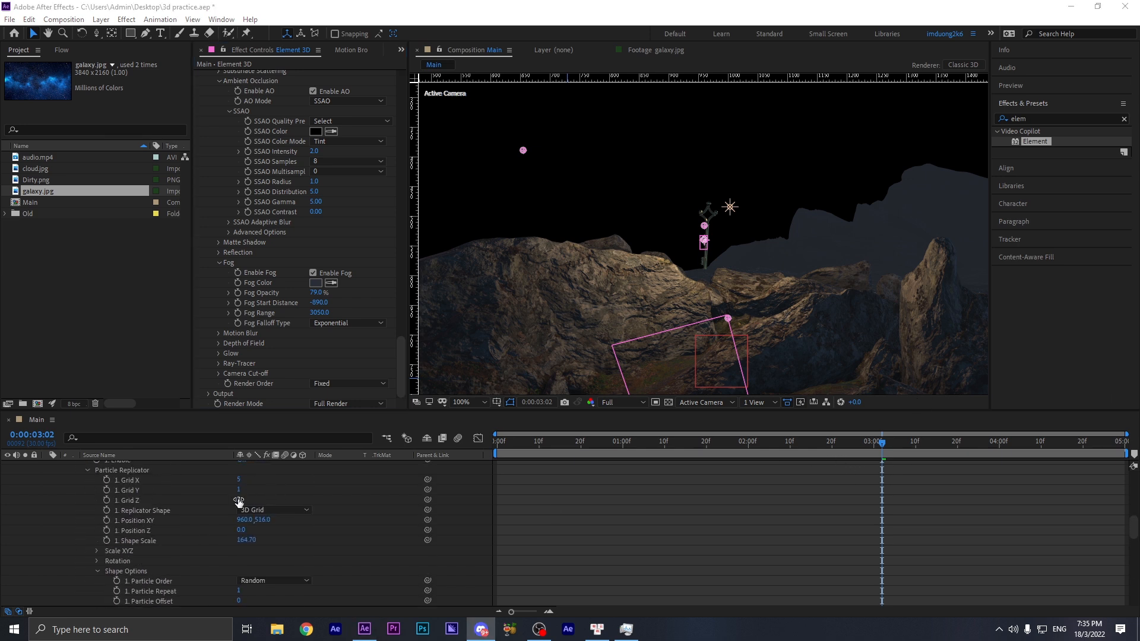
{"action": "left_click", "coordinate": [112, 561]}
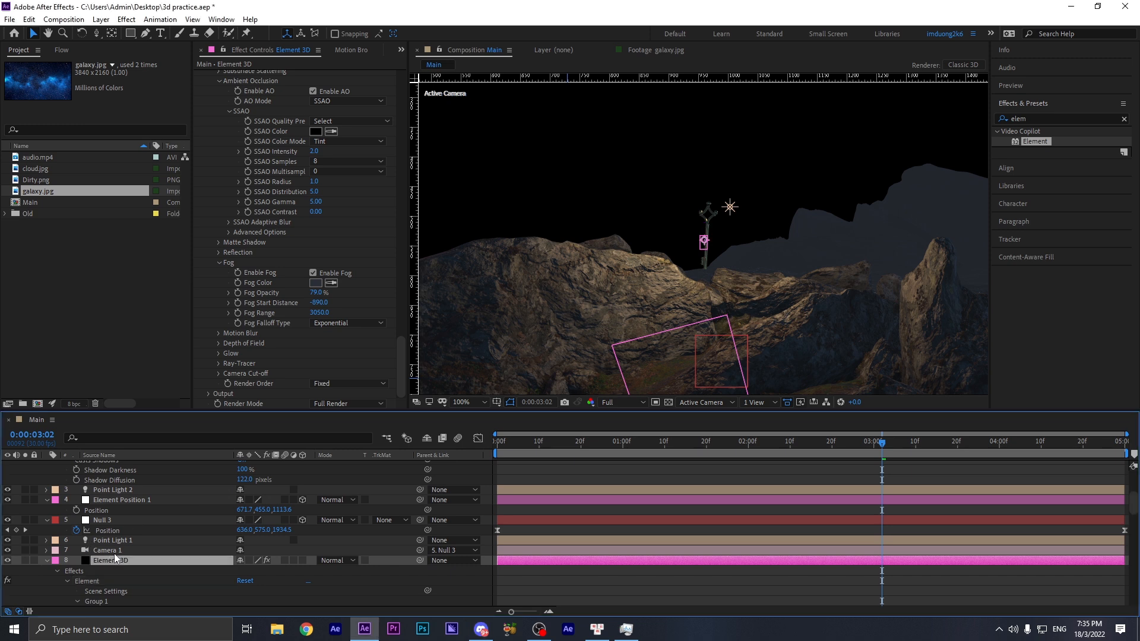
{"action": "key", "text": "ctrl+d"}
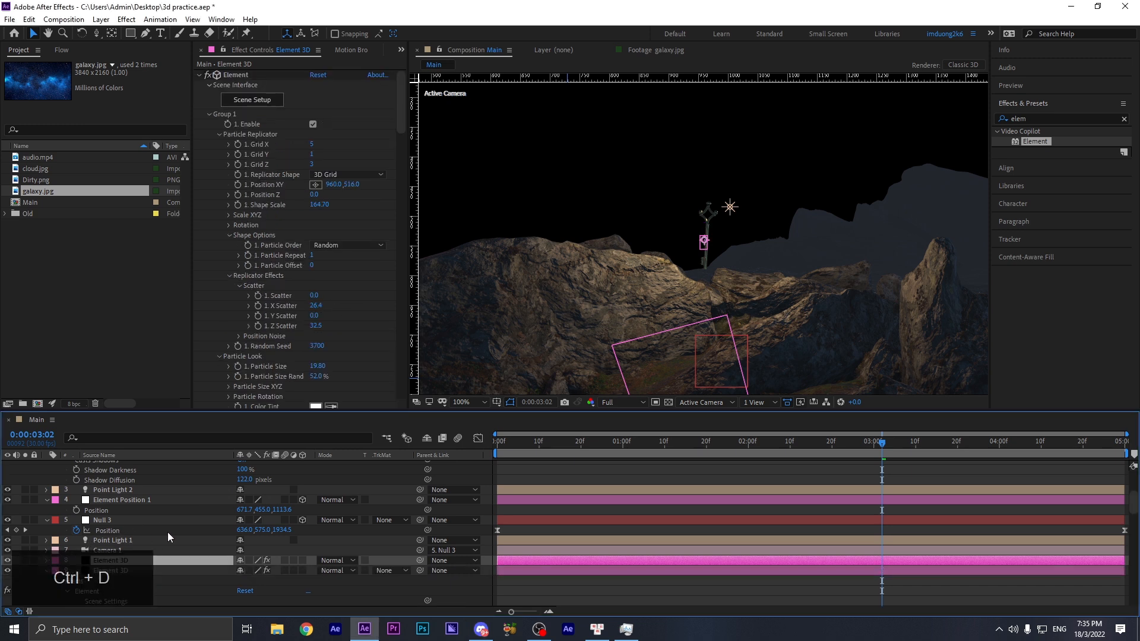
{"action": "key", "text": "Return"}
{"action": "type", "text": "Key"}
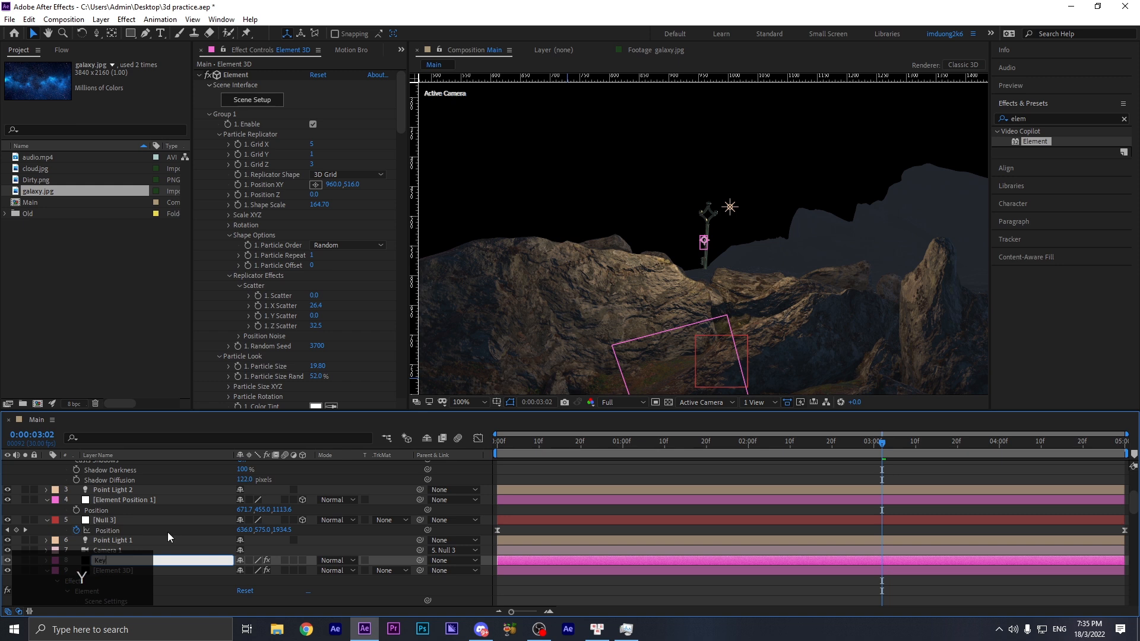
{"action": "key", "text": "Return"}
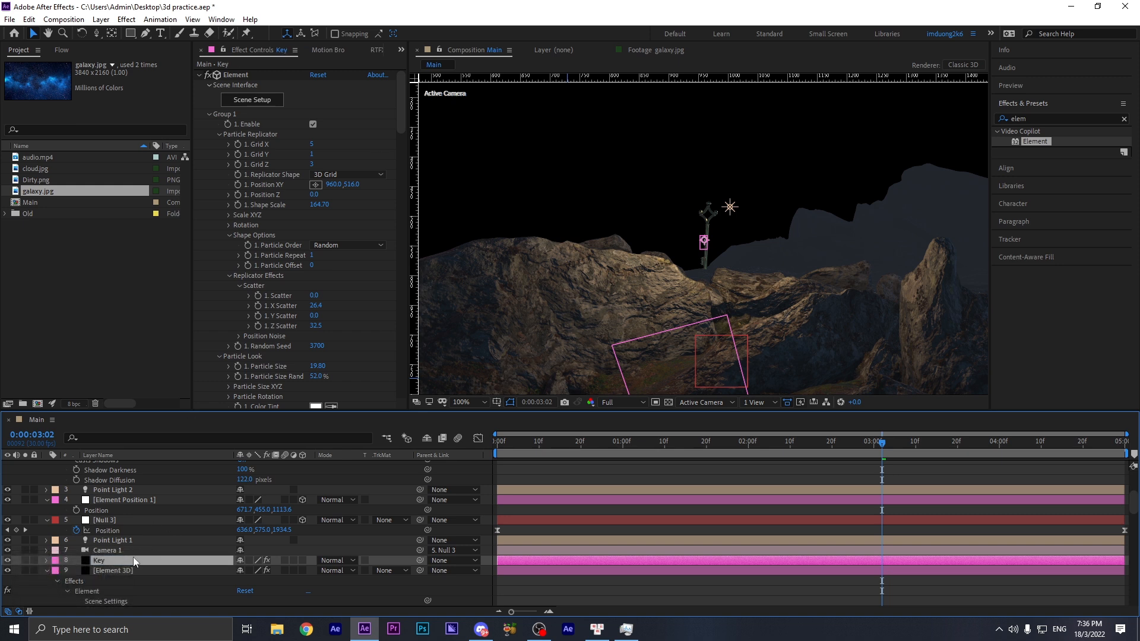
- Solo the Key layer and disable its Element Groups 1, 2, 4 and 5, leaving only Group 3 enabled
{"action": "left_click", "coordinate": [26, 561]}
{"action": "left_click", "coordinate": [313, 124]}
{"action": "scroll", "coordinate": [313, 173], "scroll_direction": "down", "scroll_amount": 5}
{"action": "left_click", "coordinate": [313, 250]}
{"action": "scroll", "coordinate": [334, 219], "scroll_direction": "down", "scroll_amount": 6}
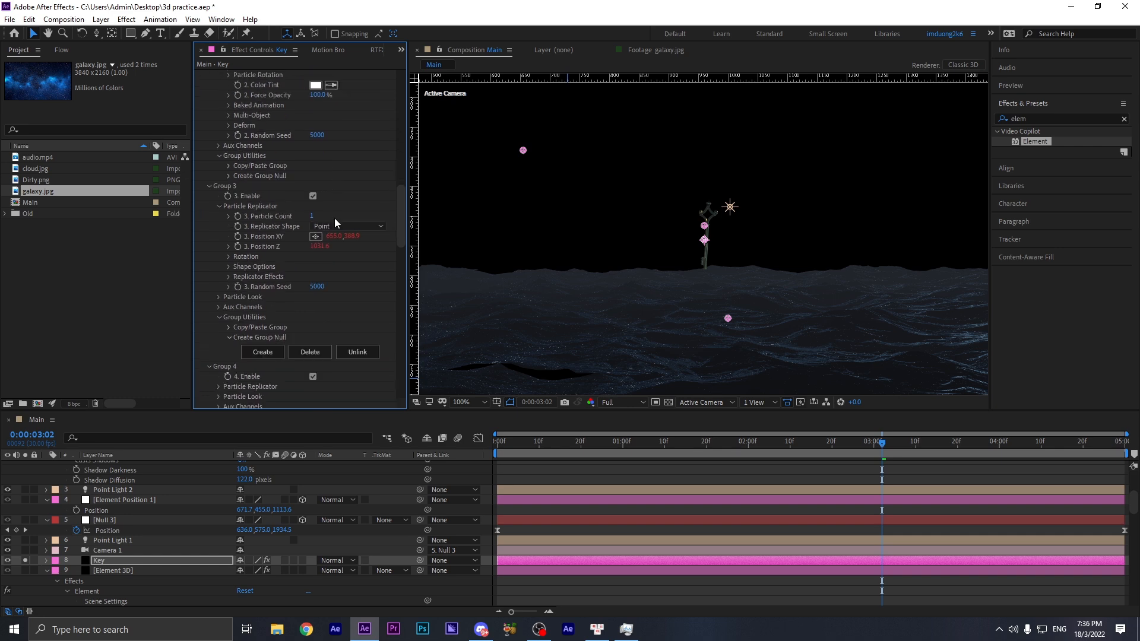
{"action": "scroll", "coordinate": [313, 201], "scroll_direction": "down", "scroll_amount": 5}
{"action": "left_click", "coordinate": [313, 136]}
{"action": "left_click", "coordinate": [314, 216]}
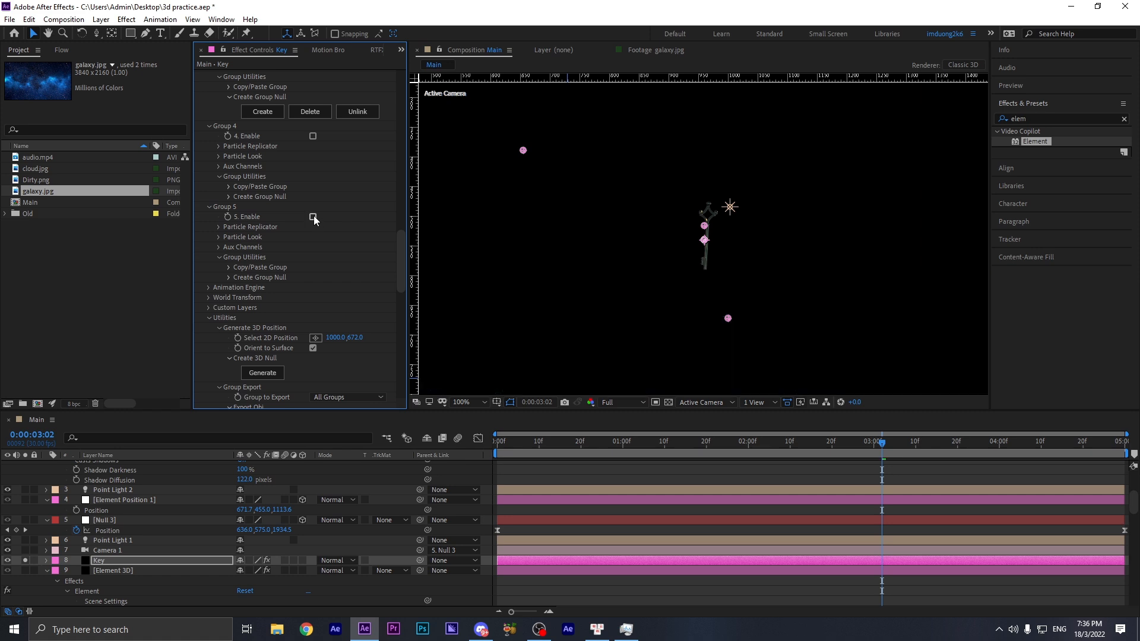
{"action": "scroll", "coordinate": [319, 218], "scroll_direction": "up", "scroll_amount": 8}
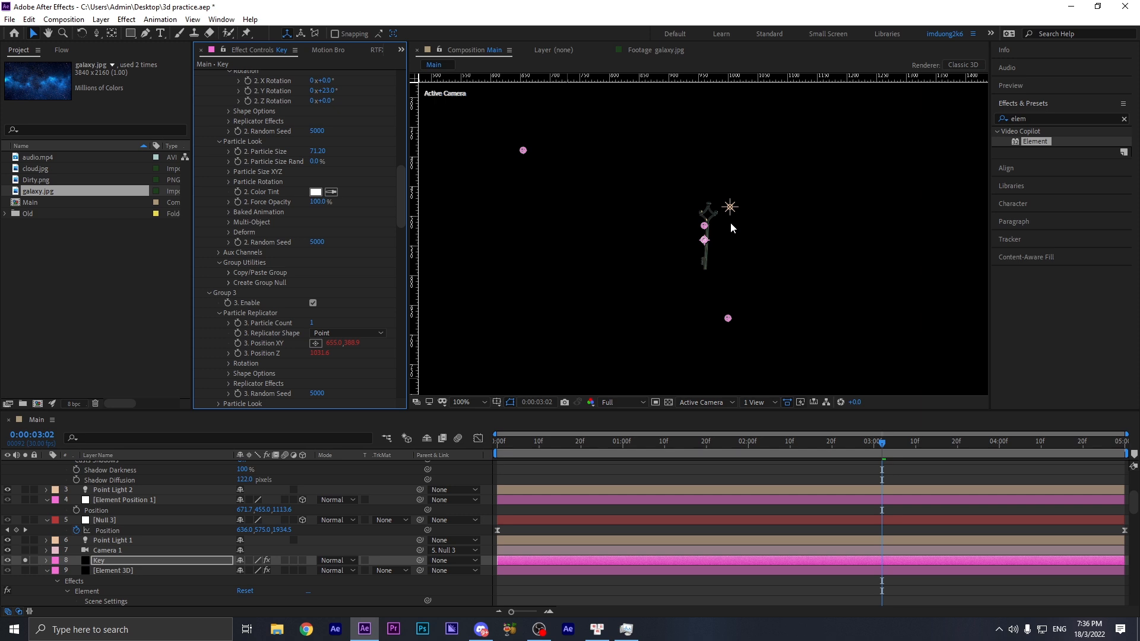
- Apply the Optical Glow effect to the Key layer
{"action": "key", "text": "ctrl+space"}
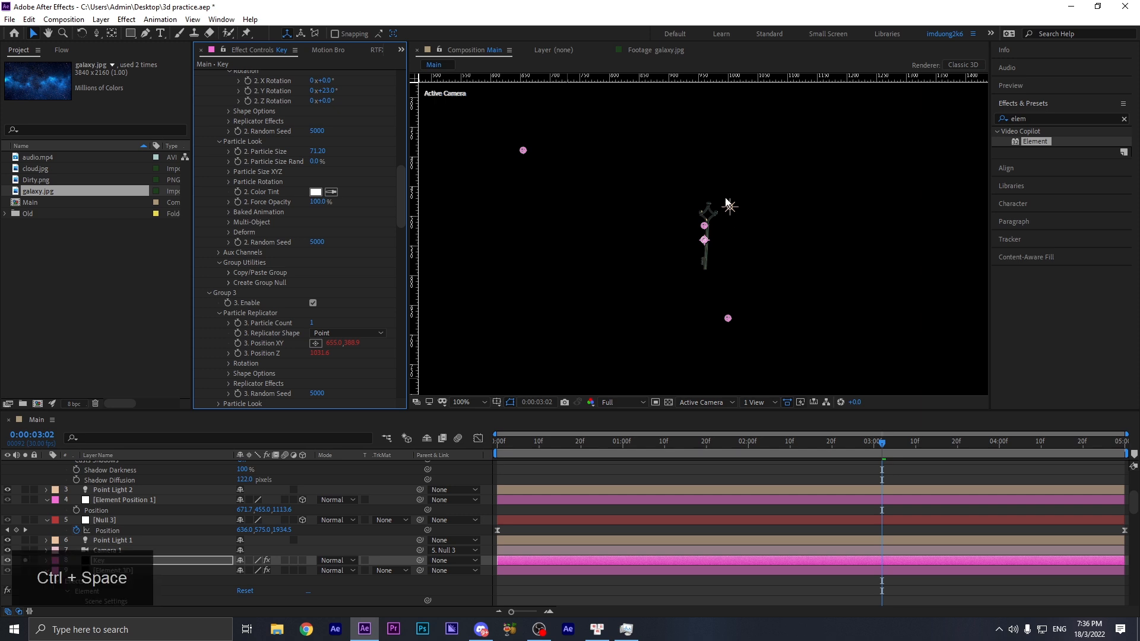
{"action": "left_click", "coordinate": [200, 560]}
{"action": "key", "text": "ctrl+space"}
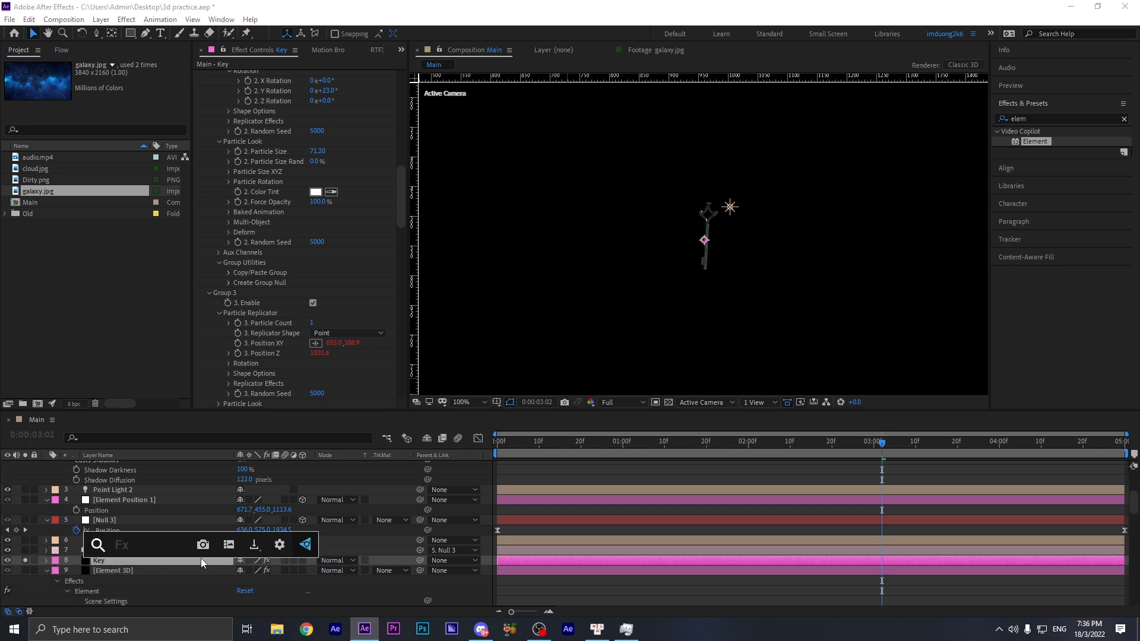
{"action": "type", "text": "opti"}
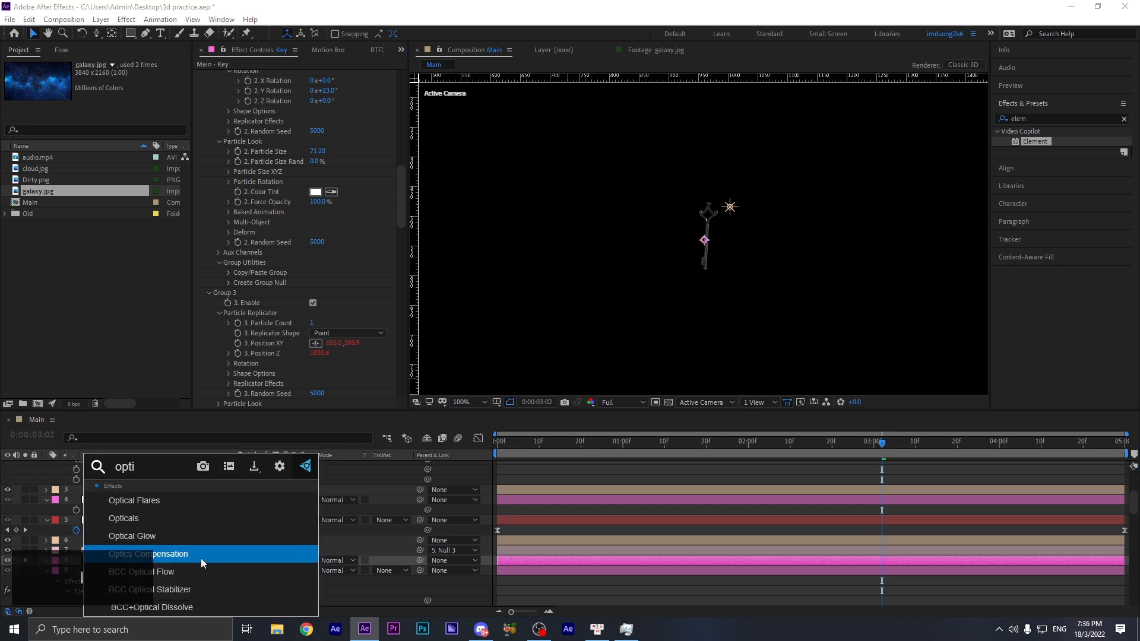
{"action": "key", "text": "Return"}
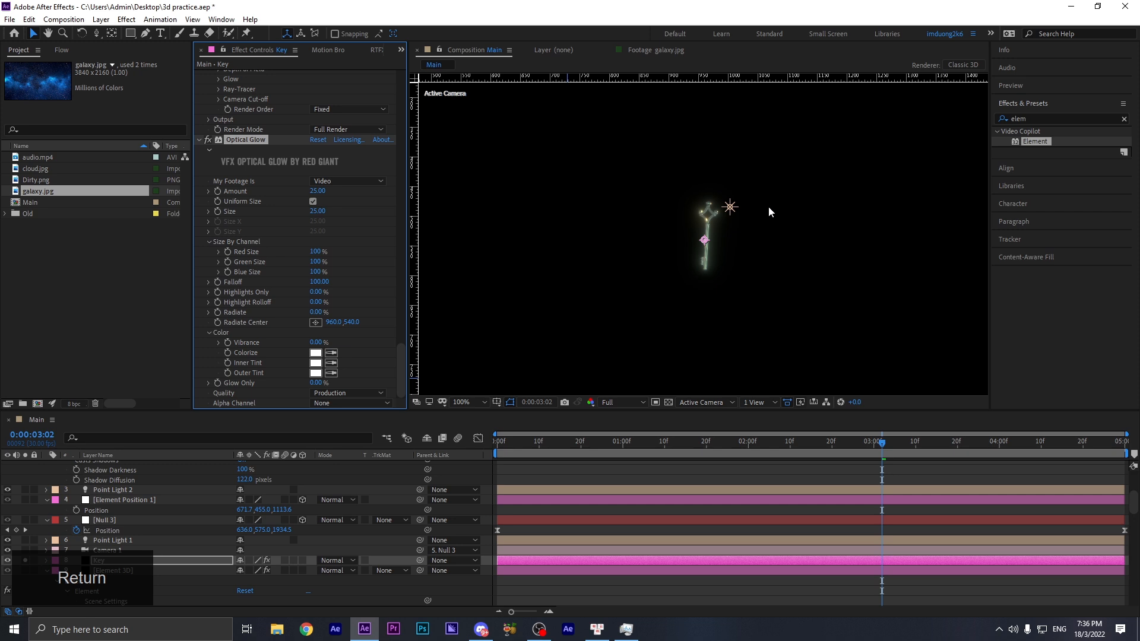
- Increase the Optical Glow size on the key to 209
{"action": "scroll", "coordinate": [743, 197], "scroll_direction": "up", "scroll_amount": 1}
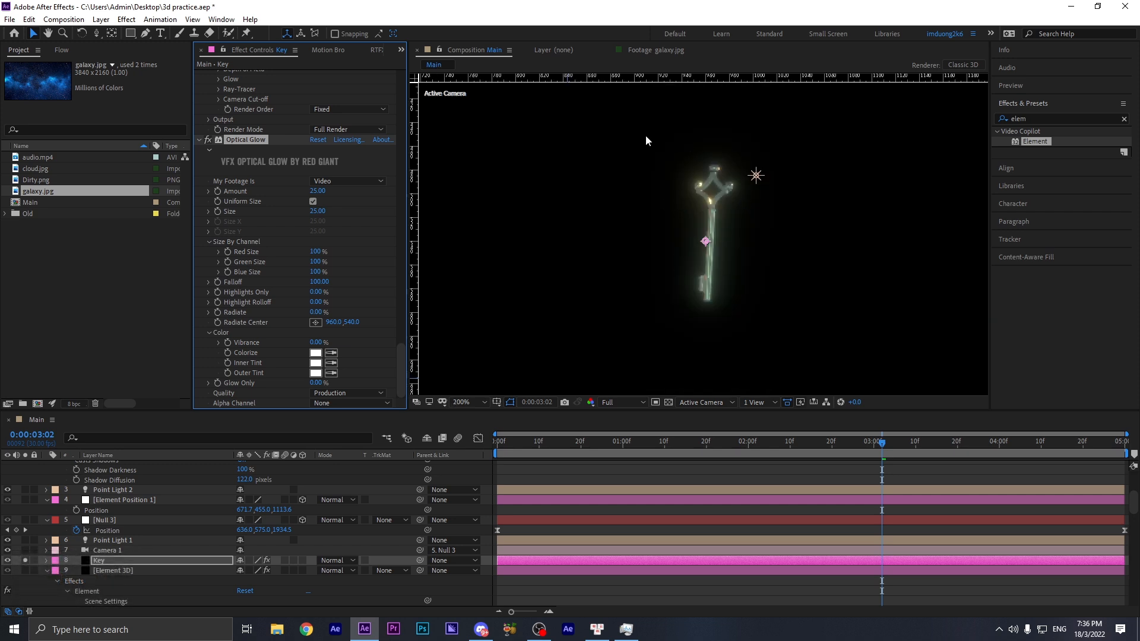
{"action": "left_click_drag", "start_coordinate": [318, 212], "coordinate": [357, 210]}
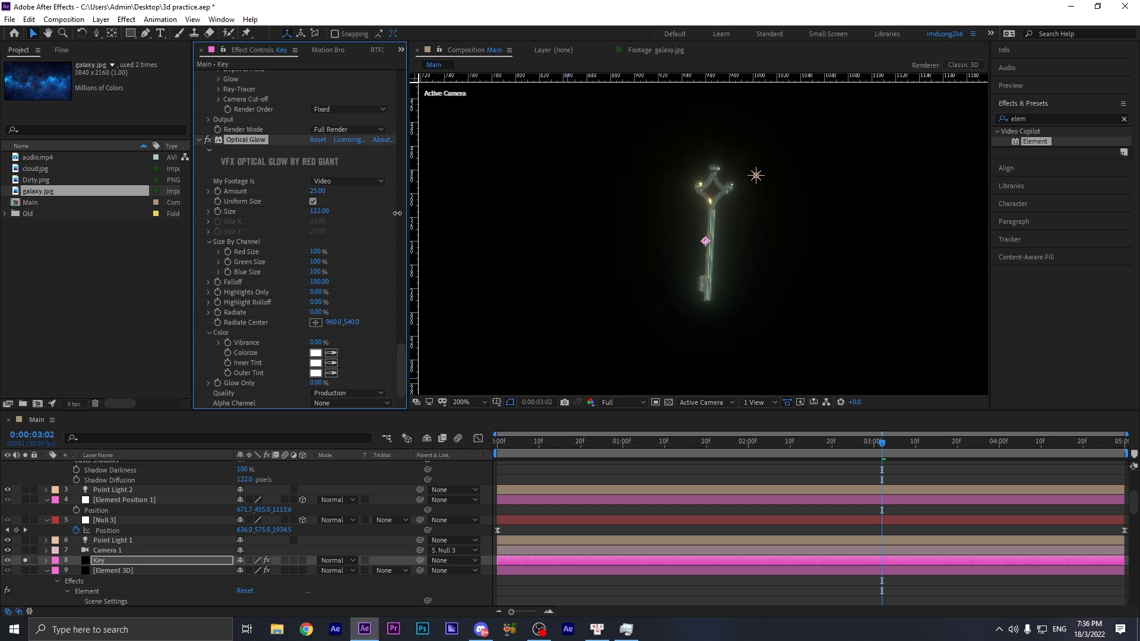
{"action": "left_click_drag", "start_coordinate": [450, 220], "coordinate": [459, 222]}
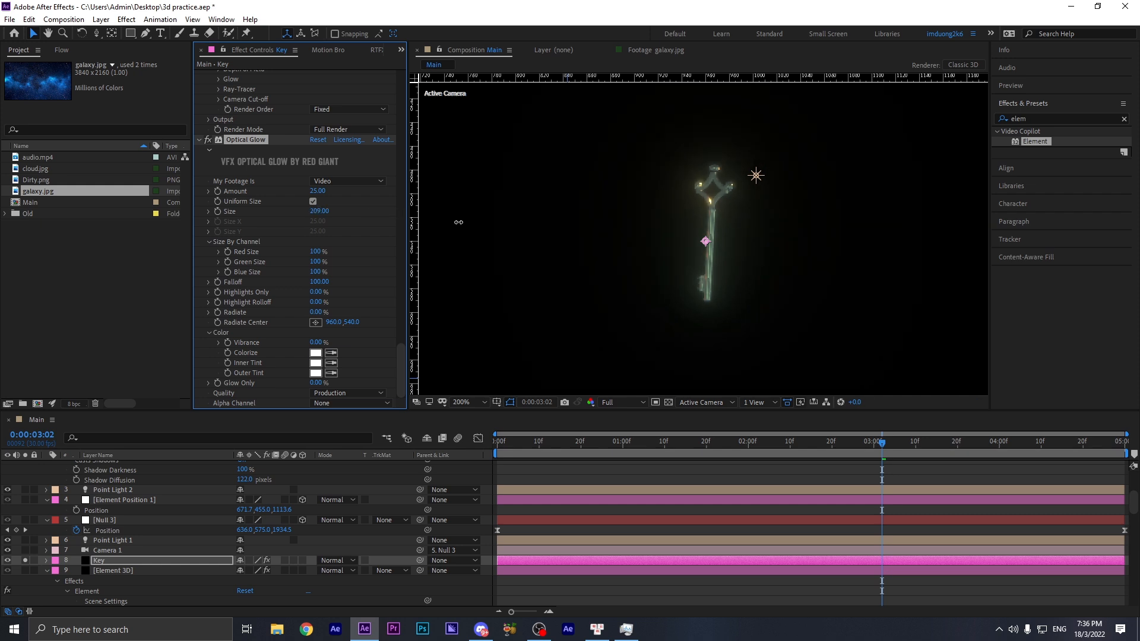
- Set the Optical Glow's Colorize color to a light orange
{"action": "left_click", "coordinate": [315, 353]}
{"action": "left_click", "coordinate": [499, 236]}
{"action": "left_click_drag", "start_coordinate": [500, 234], "coordinate": [505, 234]}
{"action": "left_click_drag", "start_coordinate": [595, 295], "coordinate": [594, 379]}
{"action": "left_click", "coordinate": [688, 241]}
- Turn off solo for the Key layer and set its blending mode to Add
{"action": "left_click", "coordinate": [76, 558]}
{"action": "left_click", "coordinate": [333, 560]}
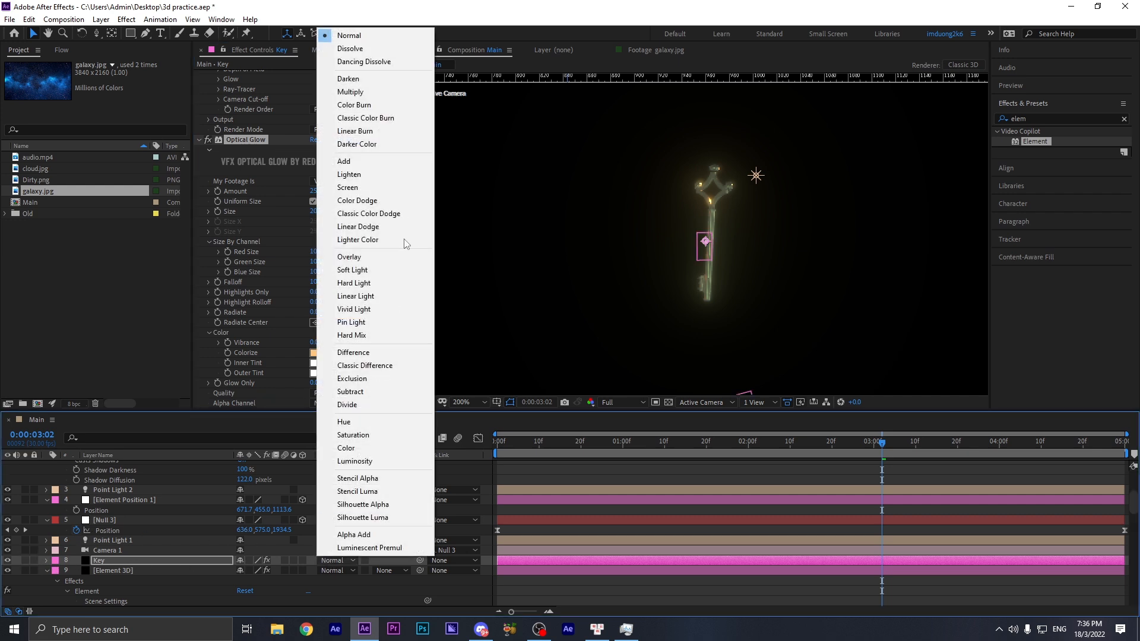
{"action": "left_click", "coordinate": [380, 162]}
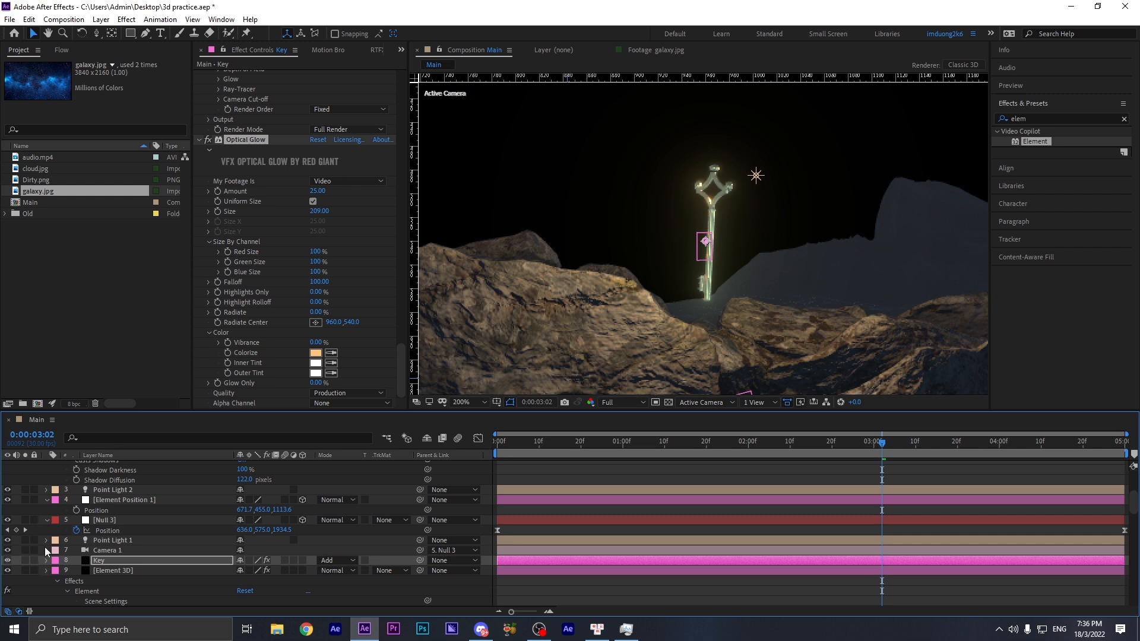
- Collapse the expanded properties of the lights, nulls and Element 3D layer in the timeline
{"action": "scroll", "coordinate": [47, 570], "scroll_direction": "up", "scroll_amount": 1}
{"action": "left_click", "coordinate": [46, 521]}
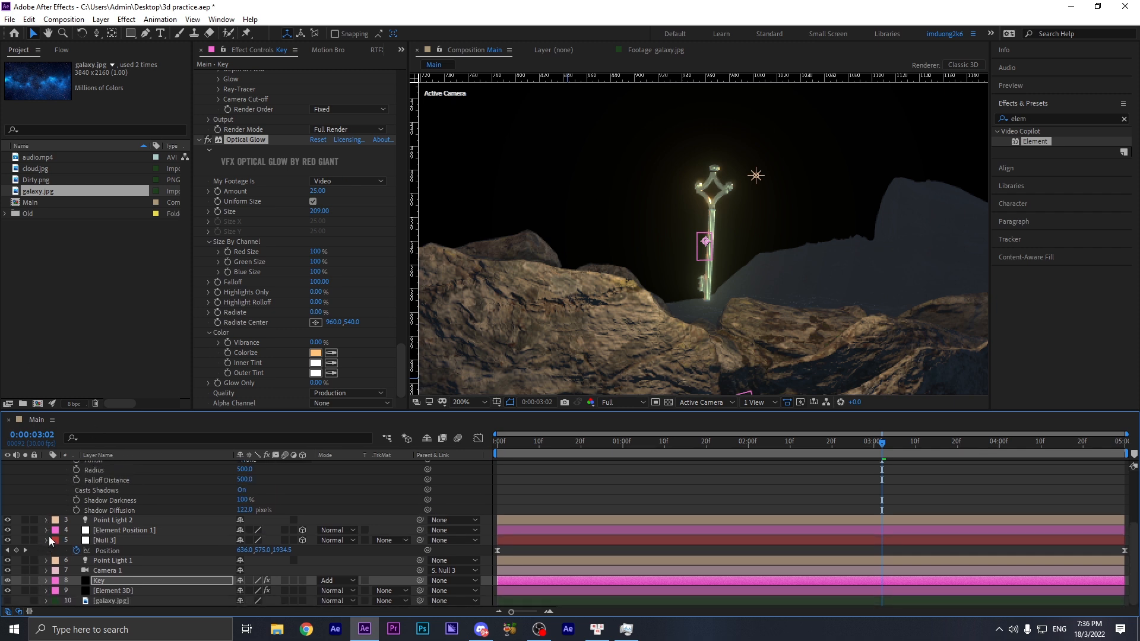
{"action": "left_click", "coordinate": [46, 540]}
{"action": "scroll", "coordinate": [63, 518], "scroll_direction": "up", "scroll_amount": 4}
{"action": "left_click", "coordinate": [47, 466]}
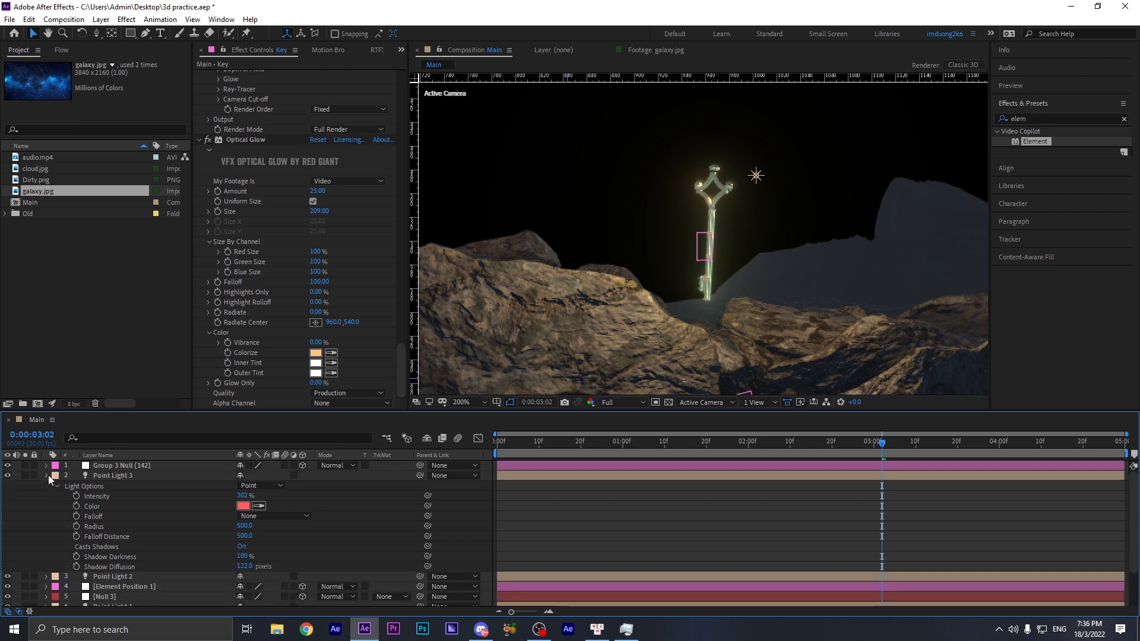
{"action": "left_click", "coordinate": [47, 476]}
- Add cloud.jpg to the Main composition as the bottom layer, beneath galaxy.jpg, and solo it
{"action": "left_click", "coordinate": [479, 404]}
{"action": "left_click", "coordinate": [504, 206]}
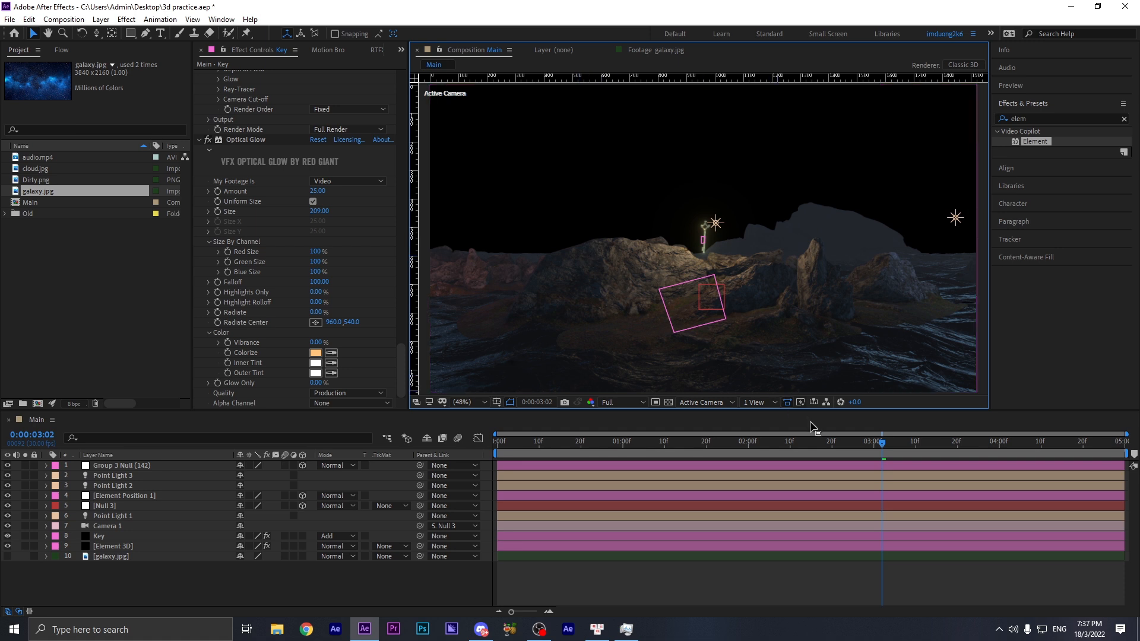
{"action": "left_click", "coordinate": [39, 327]}
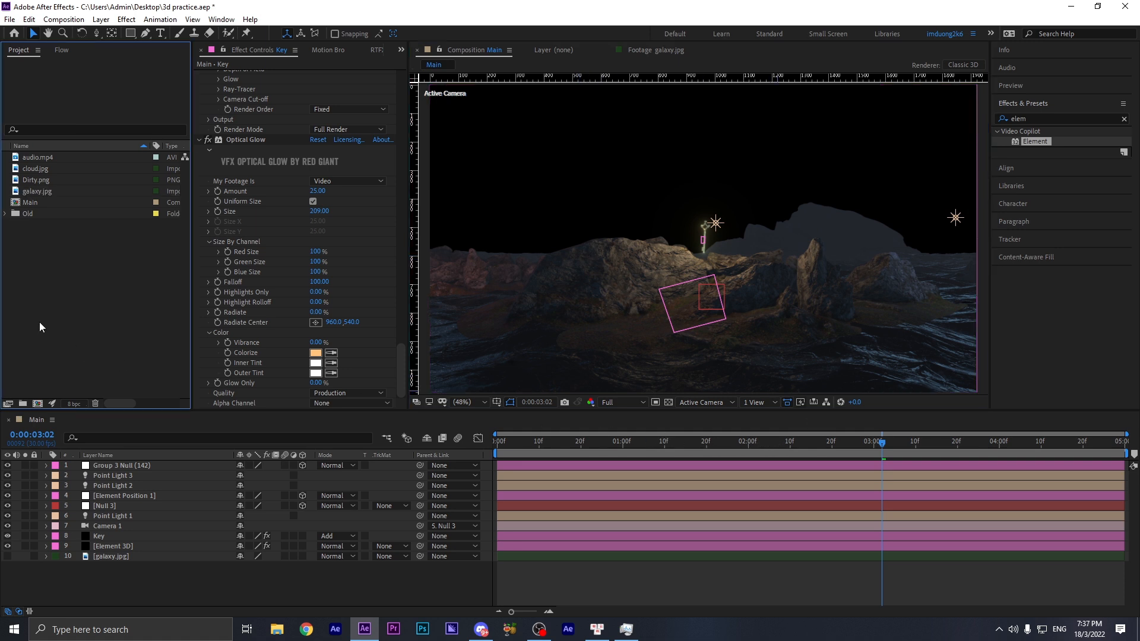
{"action": "left_click", "coordinate": [44, 190]}
{"action": "left_click", "coordinate": [47, 179]}
{"action": "left_click", "coordinate": [50, 169]}
{"action": "left_click_drag", "start_coordinate": [51, 171], "coordinate": [66, 569]}
{"action": "left_click", "coordinate": [25, 566]}
- Scale cloud.jpg down to about half its size and position it over the upper part of the frame
{"action": "left_click_drag", "start_coordinate": [664, 354], "coordinate": [674, 177]}
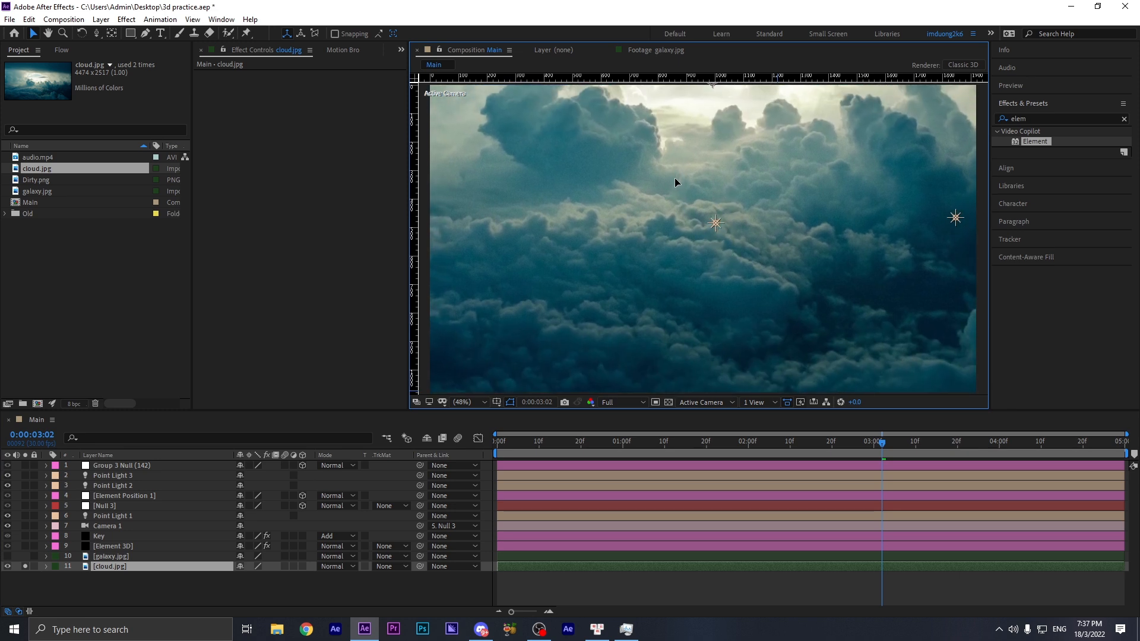
{"action": "key", "text": "comma"}
{"action": "key", "text": "comma"}
{"action": "key", "text": "comma"}
{"action": "key", "text": "comma"}
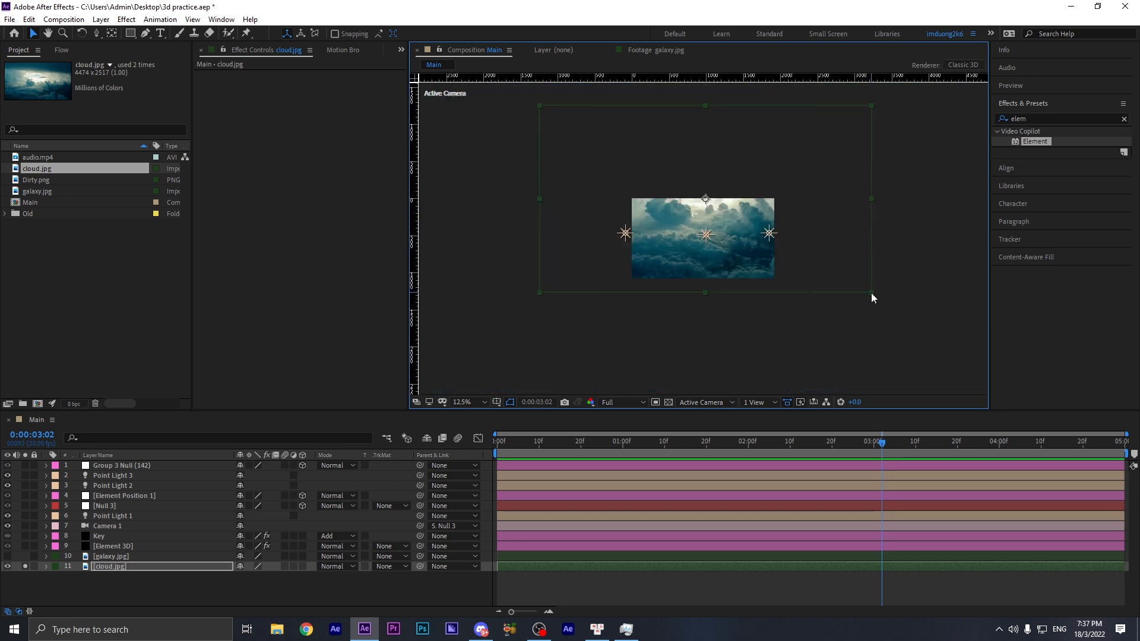
{"action": "left_click_drag", "start_coordinate": [872, 294], "coordinate": [737, 237]}
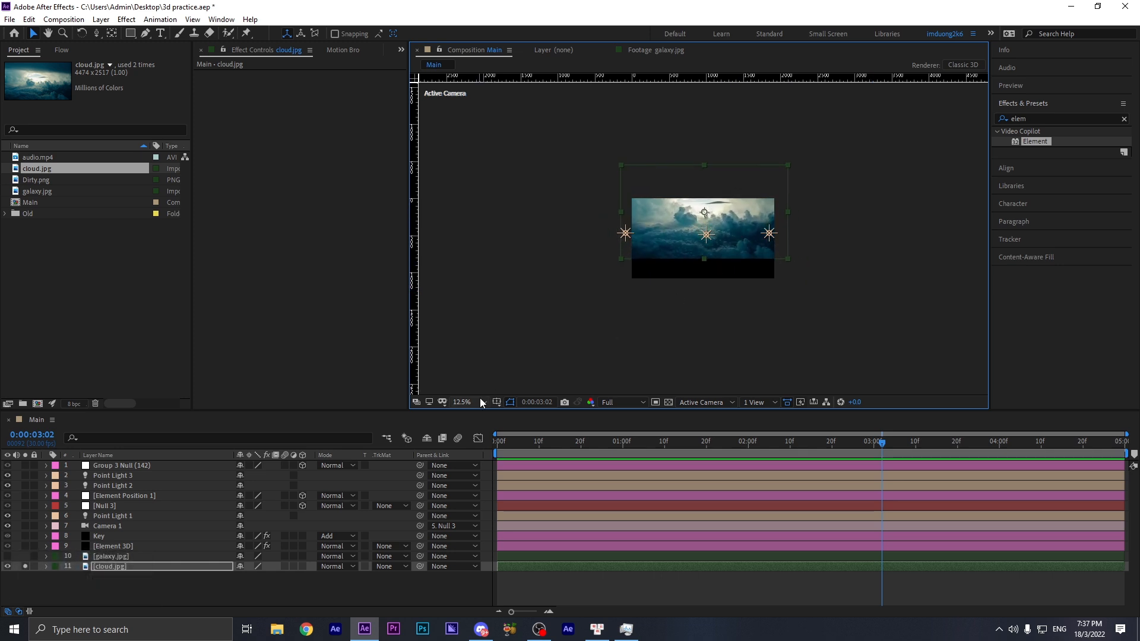
{"action": "left_click", "coordinate": [469, 402]}
{"action": "left_click", "coordinate": [502, 205]}
{"action": "mouse_move", "coordinate": [622, 205]}
{"action": "left_mouse_down"}
{"action": "mouse_move", "coordinate": [614, 178]}
{"action": "mouse_move", "coordinate": [614, 199]}
{"action": "left_mouse_up"}
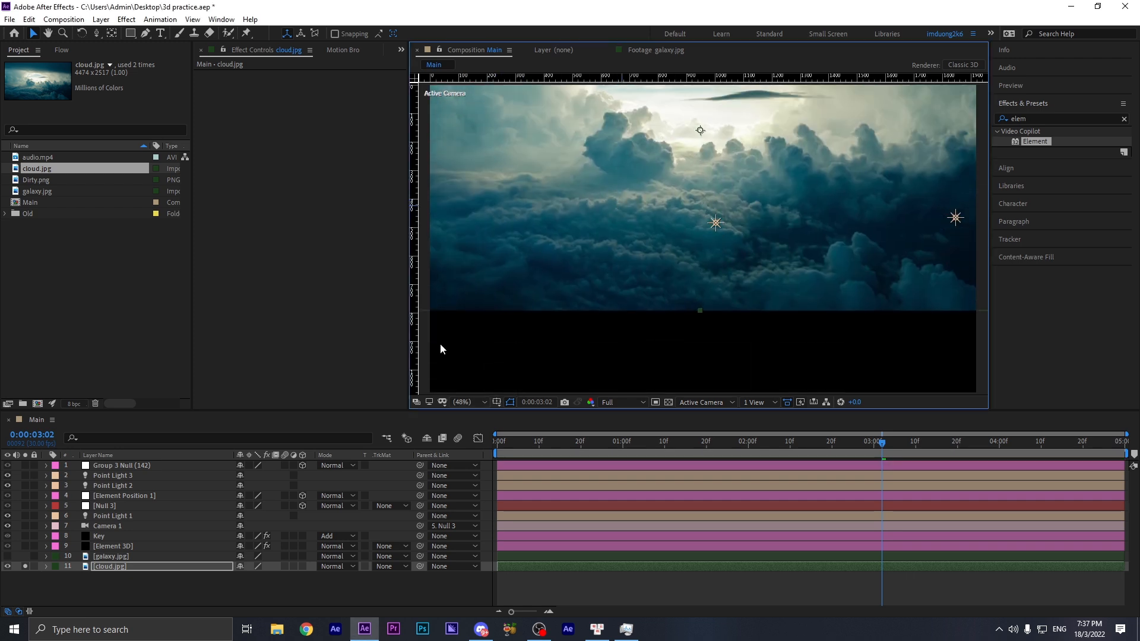
- Turn off solo for cloud.jpg, set its scale to 61.3% and move it up behind the island
{"action": "left_click", "coordinate": [26, 566]}
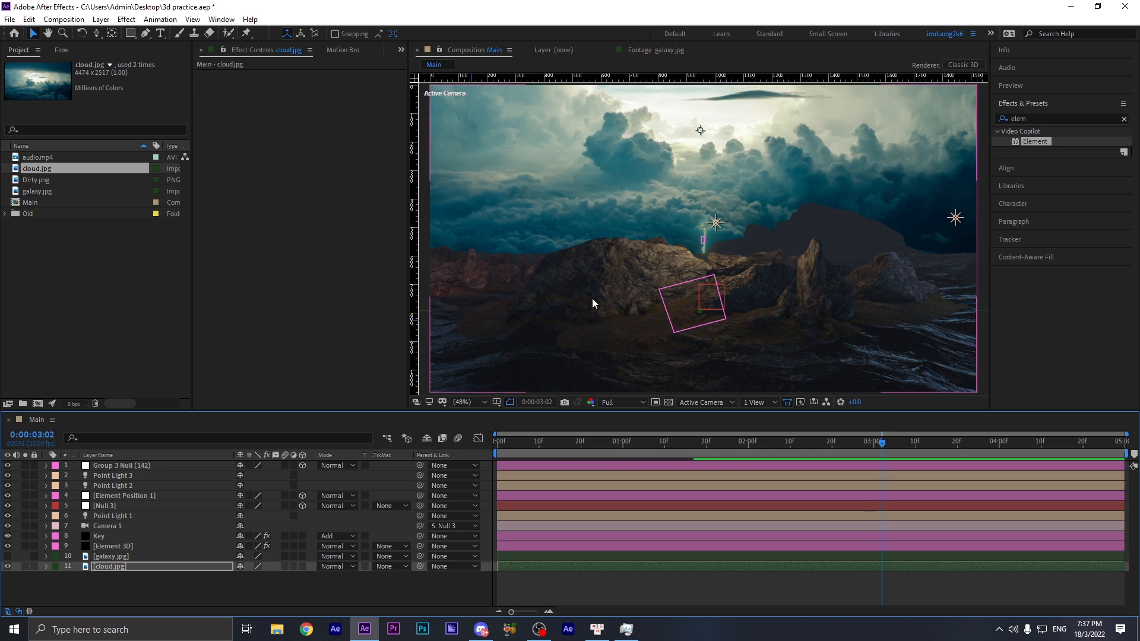
{"action": "left_click_drag", "start_coordinate": [784, 178], "coordinate": [776, 168]}
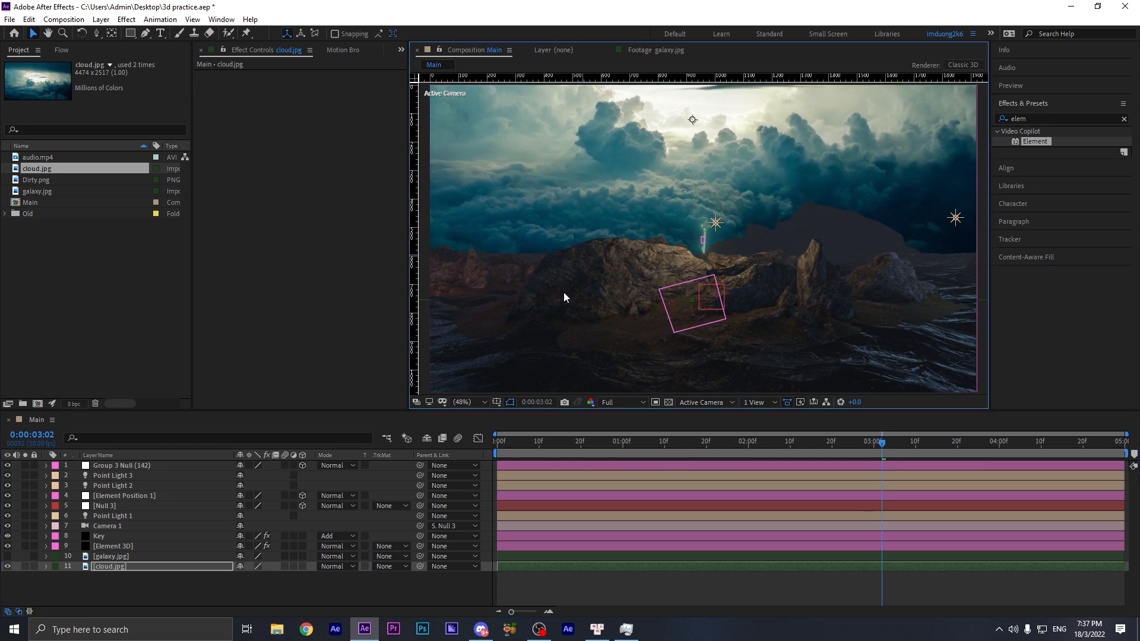
{"action": "key", "text": "shift+s"}
{"action": "left_click", "coordinate": [226, 568]}
{"action": "key", "text": "s"}
{"action": "left_click_drag", "start_coordinate": [252, 577], "coordinate": [265, 577]}
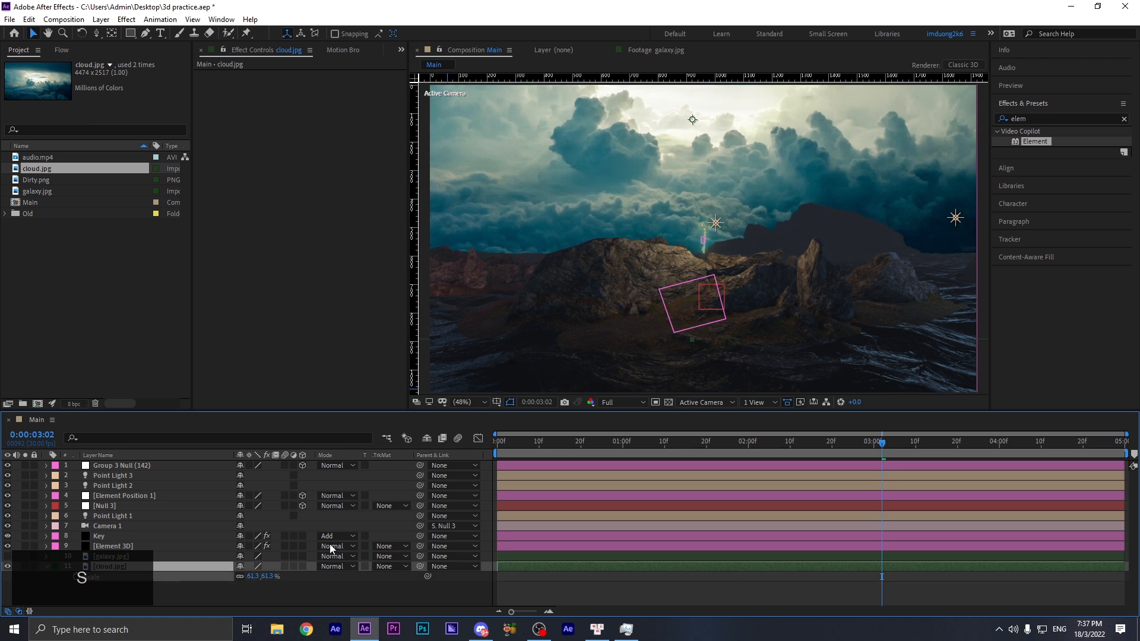
{"action": "left_click_drag", "start_coordinate": [756, 167], "coordinate": [759, 79]}
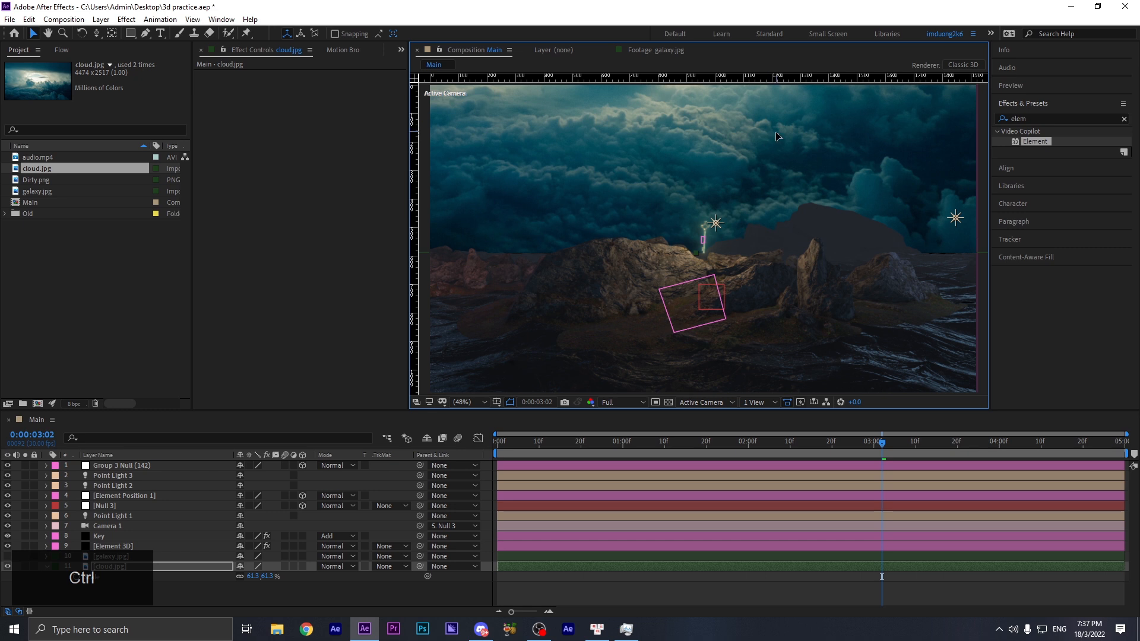
- Apply Curves to cloud.jpg and pull the middle of the RGB curve down to darken the sky
{"action": "key", "text": "ctrl+space"}
{"action": "type", "text": "curves"}
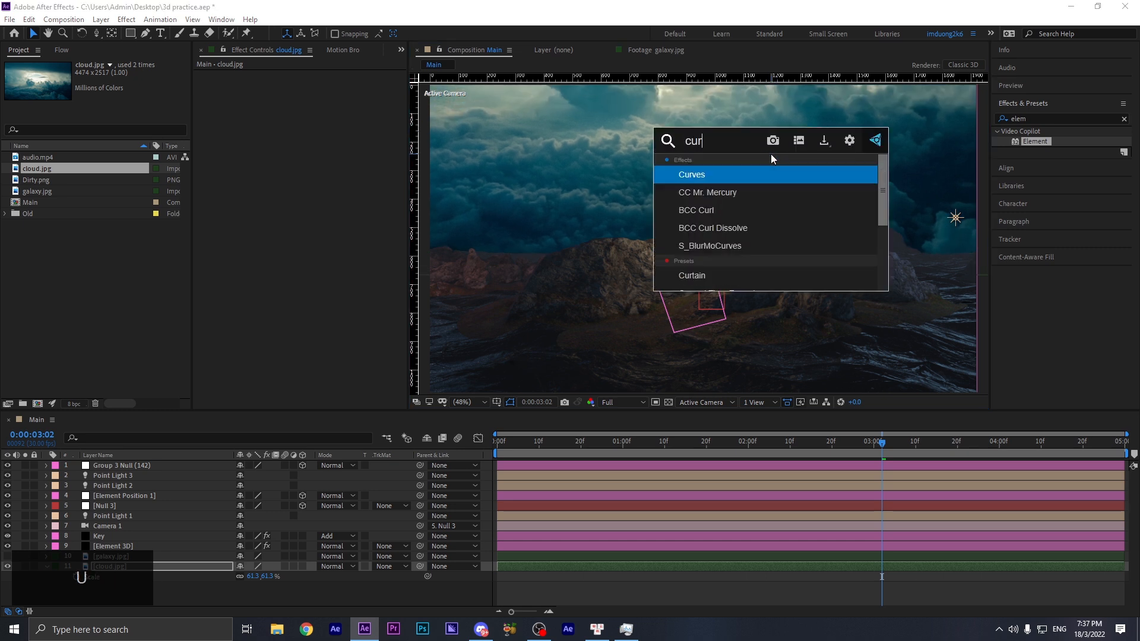
{"action": "key", "text": "Return"}
{"action": "mouse_move", "coordinate": [289, 201]}
{"action": "left_mouse_down"}
{"action": "mouse_move", "coordinate": [317, 219]}
{"action": "mouse_move", "coordinate": [309, 204]}
{"action": "mouse_move", "coordinate": [297, 214]}
{"action": "left_mouse_up"}
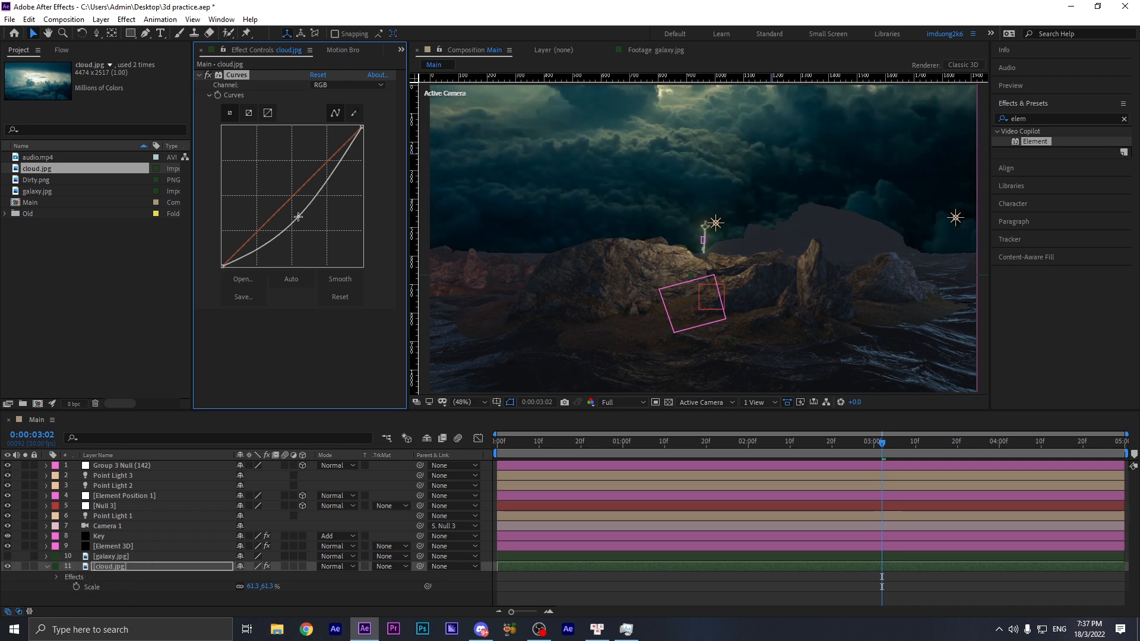
- Apply Hue/Saturation to cloud.jpg with Master Saturation at -42 and Master Hue at 15°
{"action": "key", "text": "ctrl+space"}
{"action": "type", "text": "h"}
{"action": "key", "text": "Return"}
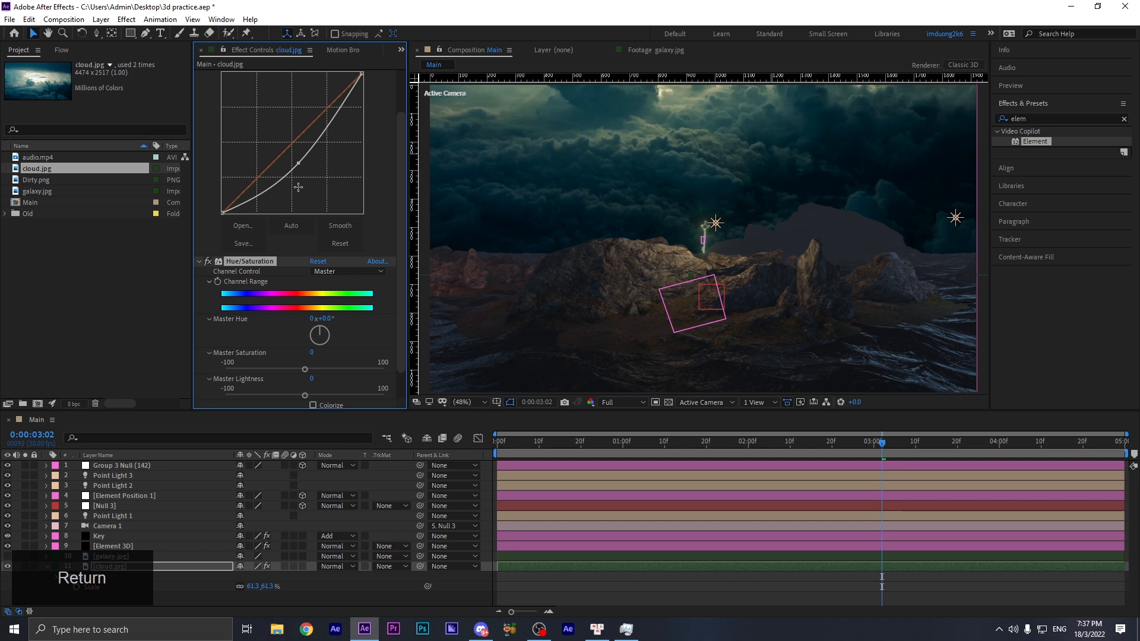
{"action": "left_click", "coordinate": [272, 369]}
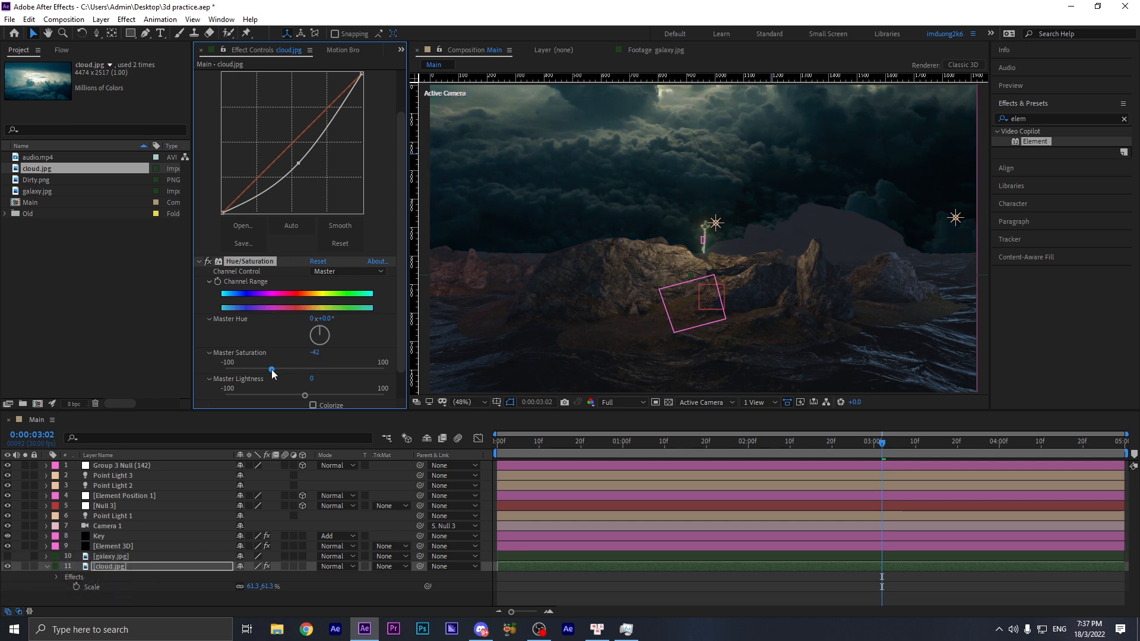
{"action": "scroll", "coordinate": [275, 240], "scroll_direction": "down", "scroll_amount": 2}
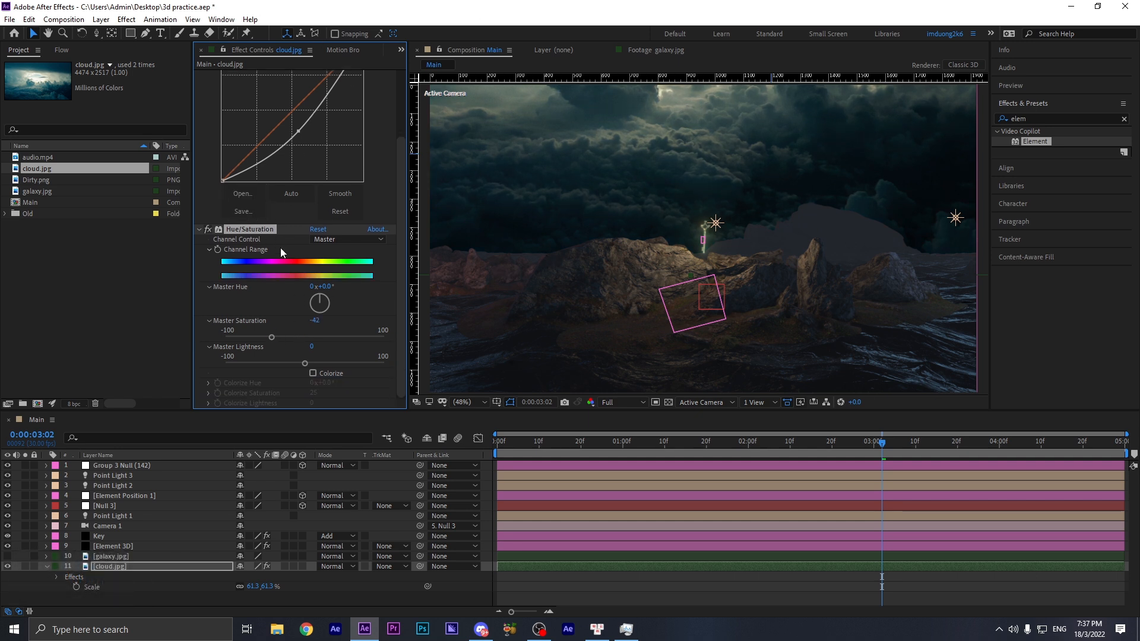
{"action": "left_click_drag", "start_coordinate": [319, 304], "coordinate": [323, 297]}
{"action": "left_click", "coordinate": [751, 578]}
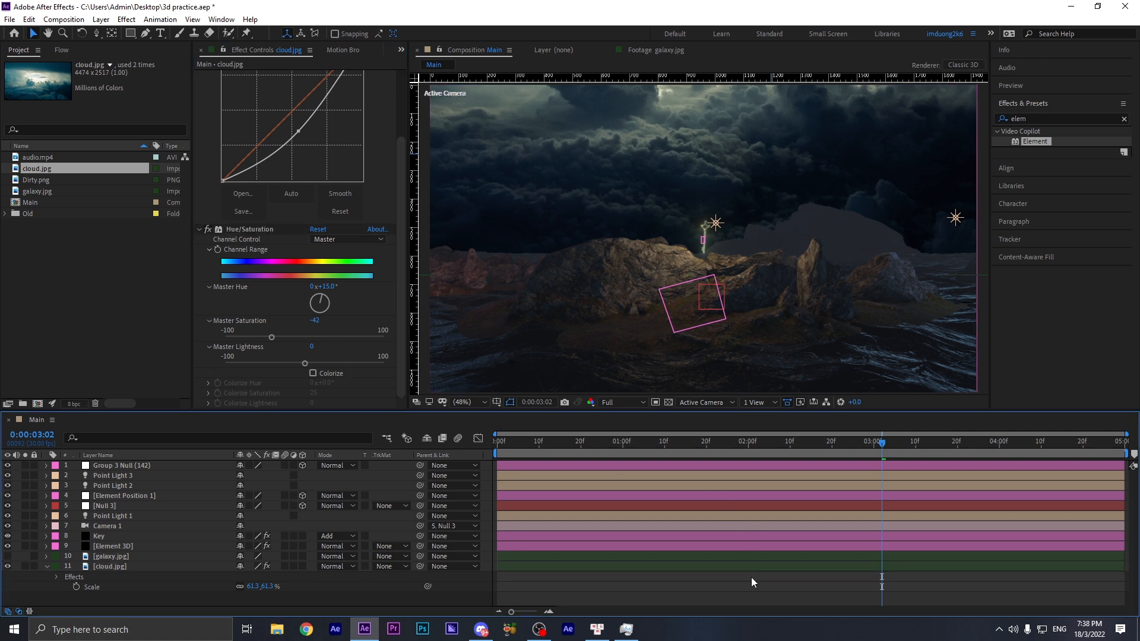
- Set the Fog Opacity of the Element 3D layer to 53%
{"action": "left_click", "coordinate": [107, 547]}
{"action": "scroll", "coordinate": [315, 286], "scroll_direction": "down", "scroll_amount": 15}
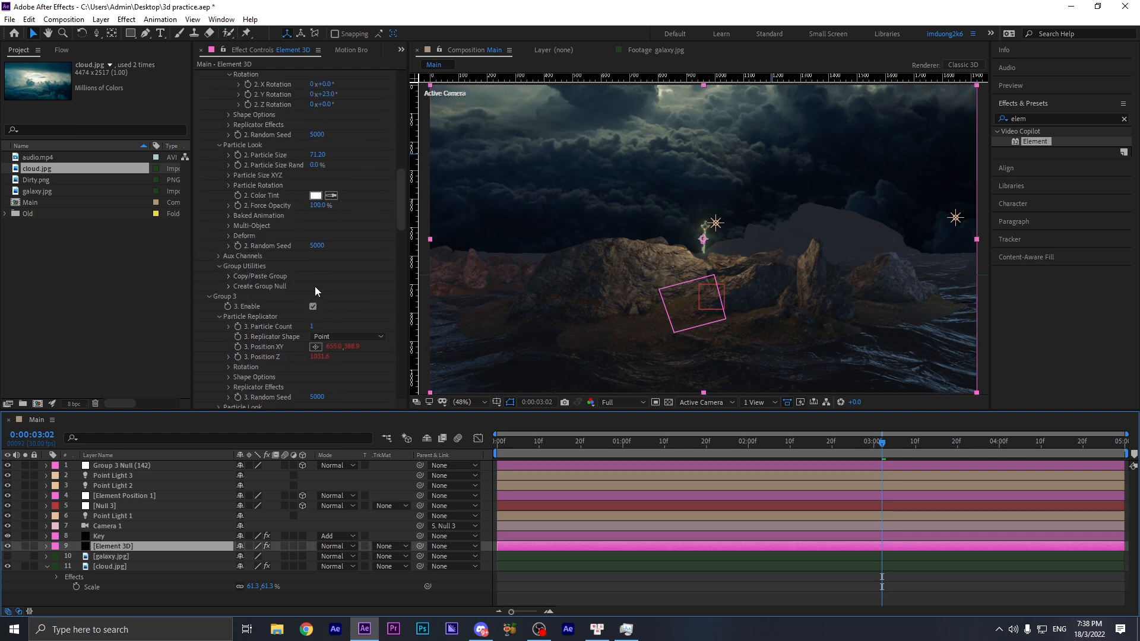
{"action": "scroll", "coordinate": [309, 291], "scroll_direction": "down", "scroll_amount": 10}
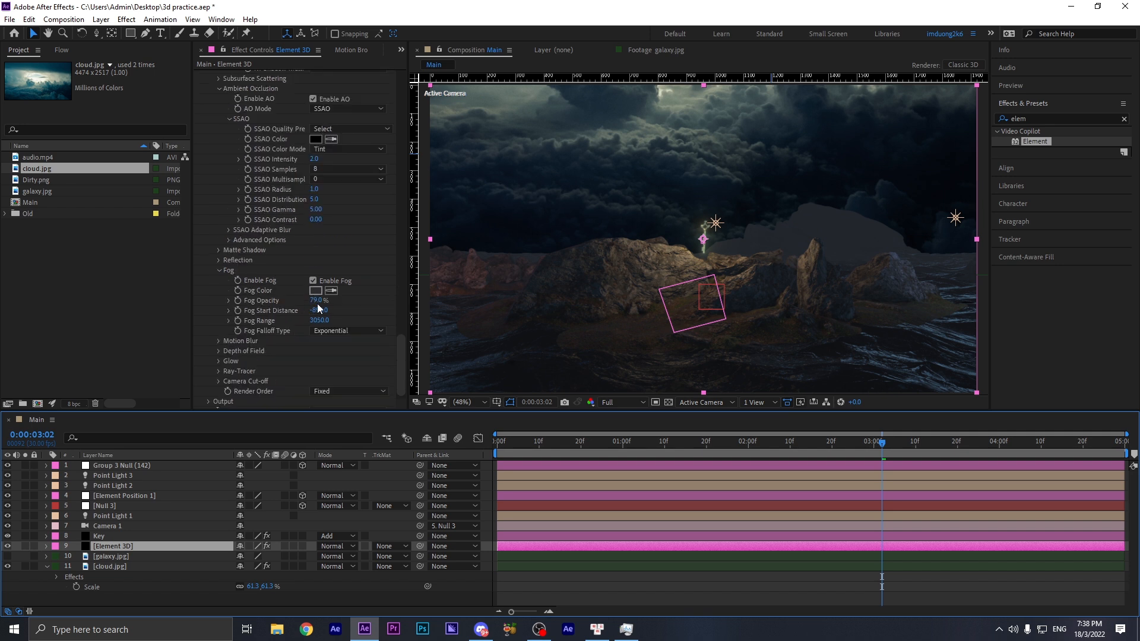
{"action": "left_click", "coordinate": [307, 301]}
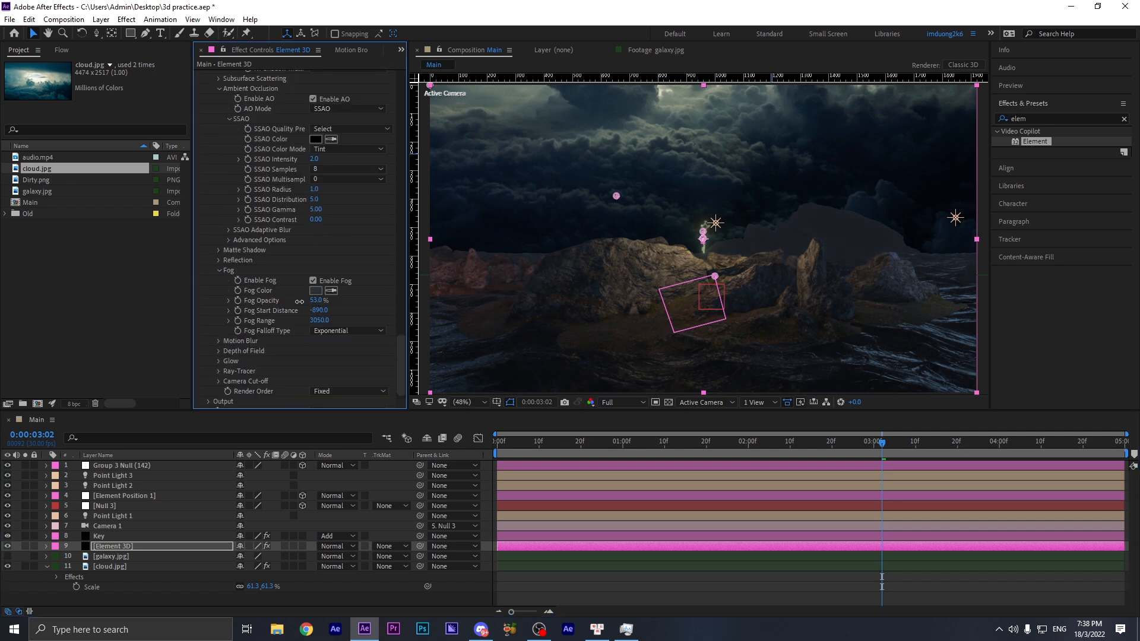
{"action": "left_click", "coordinate": [740, 558]}
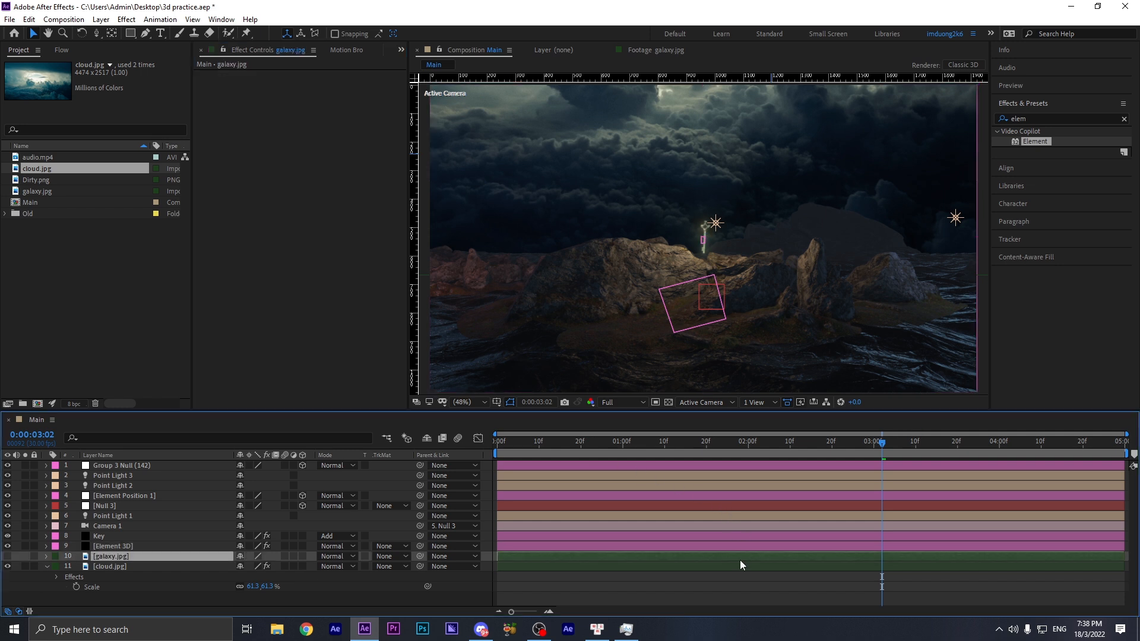
- Create a comp-size black solid named Haze and place it between galaxy.jpg and cloud.jpg in the layer order
{"action": "left_click", "coordinate": [46, 567]}
{"action": "right_click", "coordinate": [200, 598]}
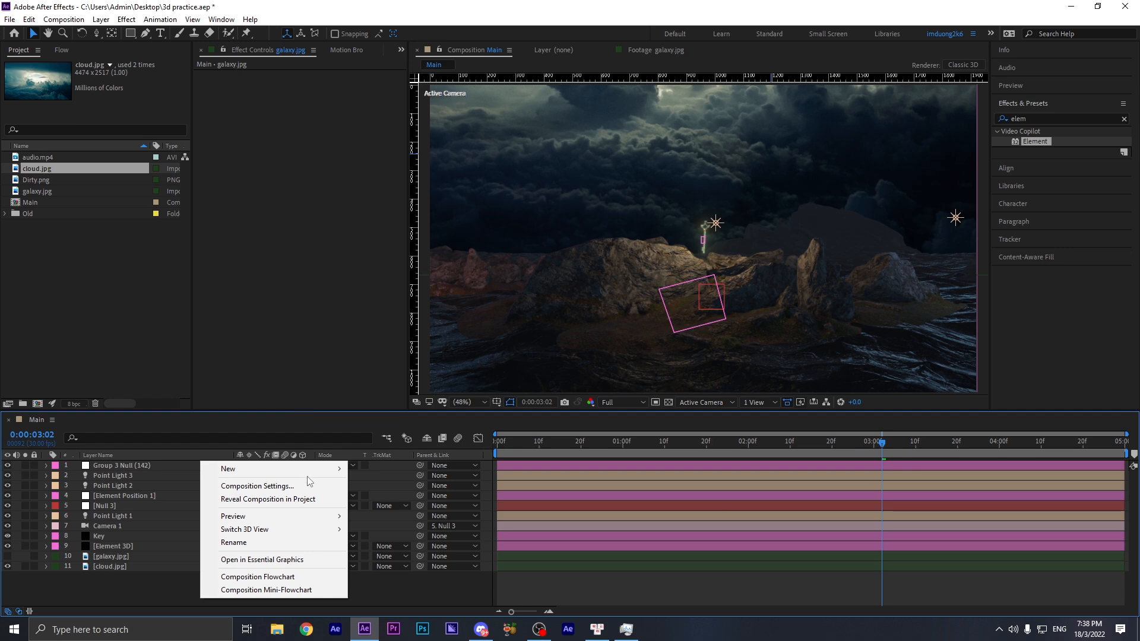
{"action": "mouse_move", "coordinate": [268, 469]}
{"action": "left_click", "coordinate": [390, 497]}
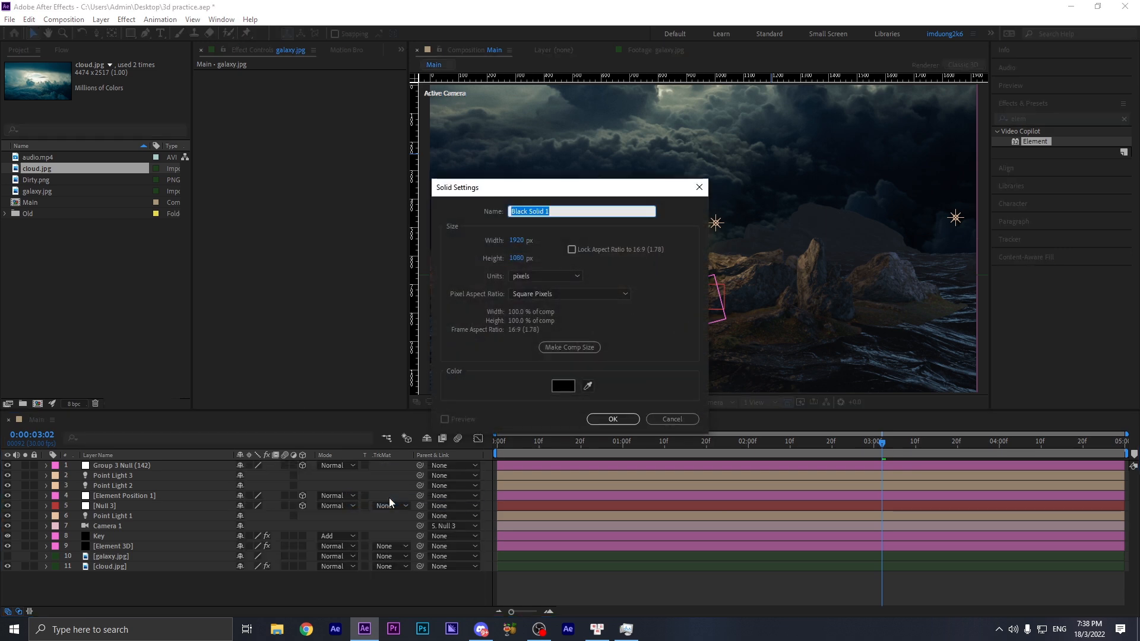
{"action": "type", "text": "Haze"}
{"action": "key", "text": "Return"}
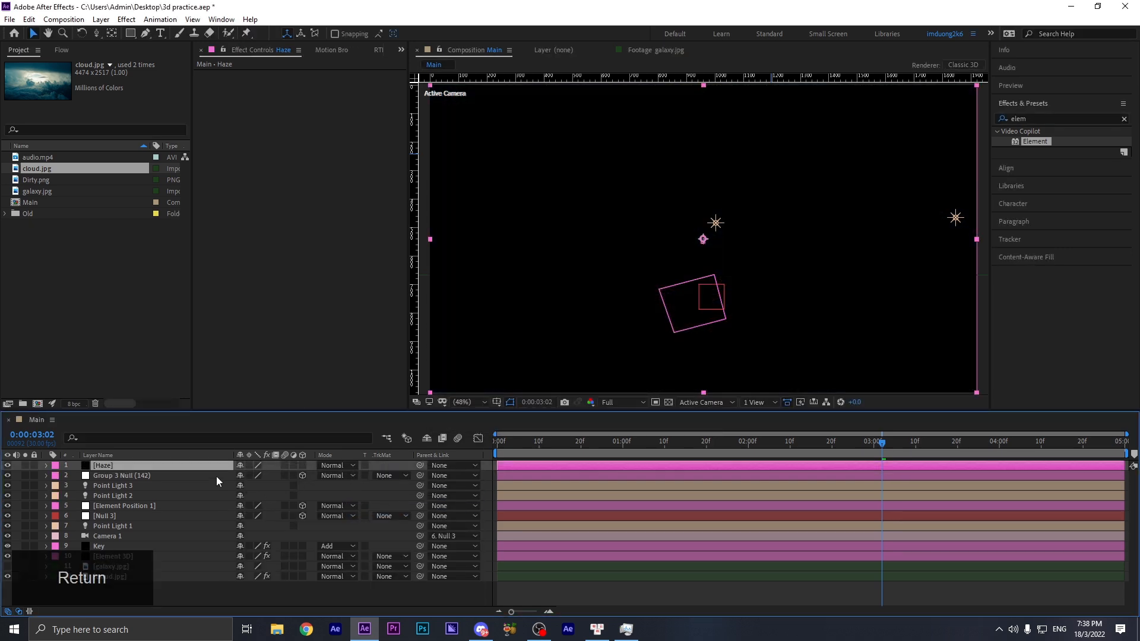
{"action": "left_click_drag", "start_coordinate": [213, 505], "coordinate": [207, 569]}
- Apply the Optical Flares effect to the Haze layer
{"action": "key", "text": "ctrl+space"}
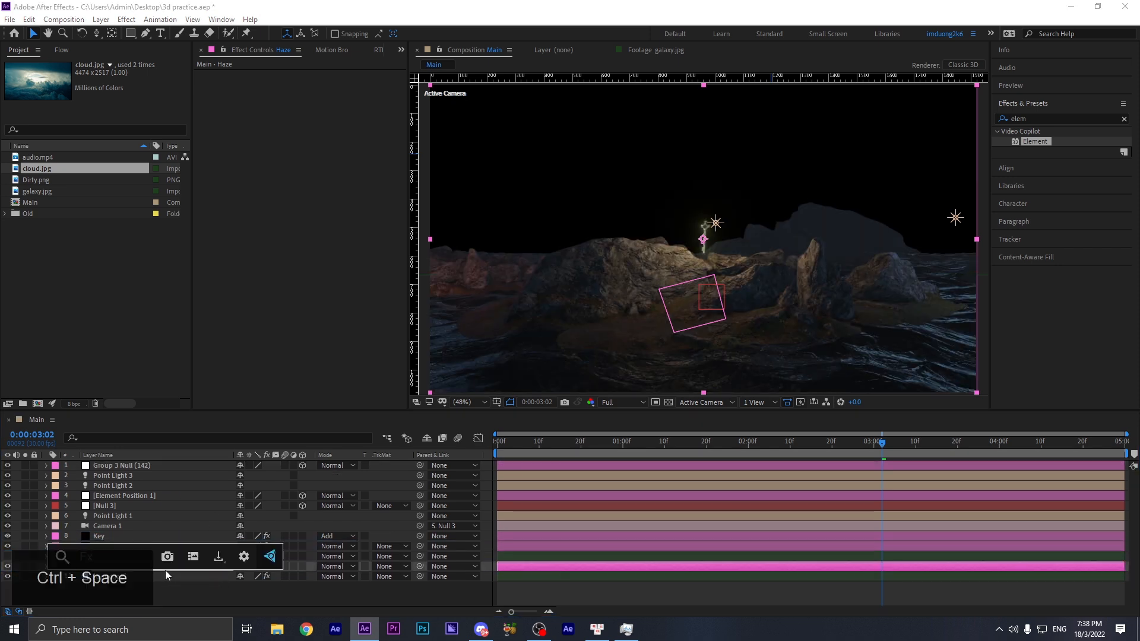
{"action": "type", "text": "opti"}
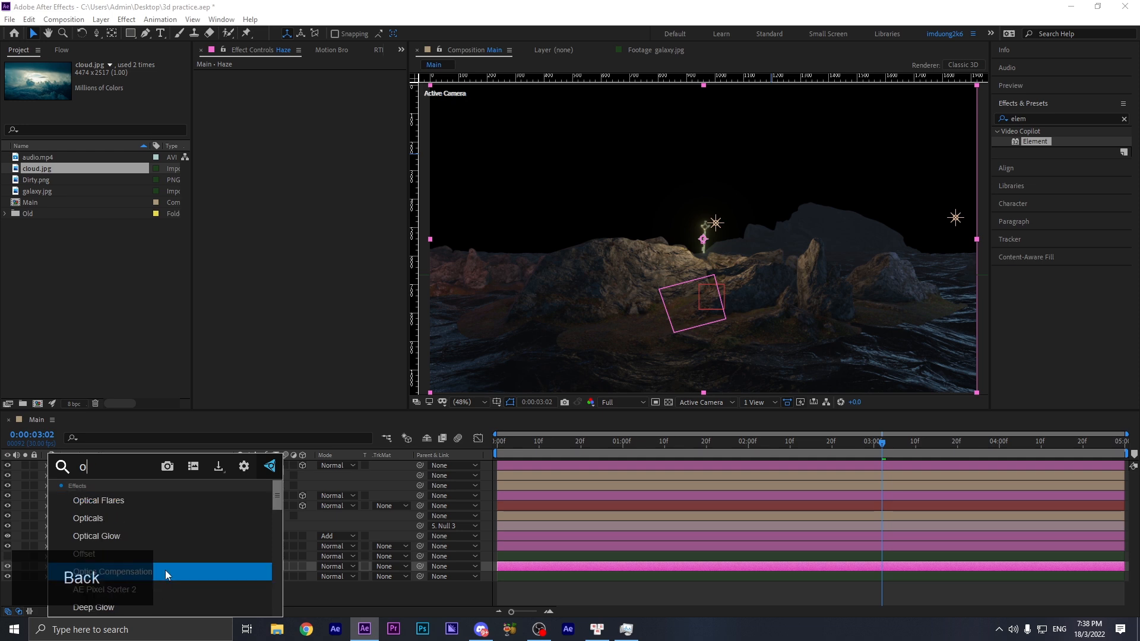
{"action": "key", "text": "Up"}
{"action": "key", "text": "Up"}
{"action": "key", "text": "Up"}
{"action": "key", "text": "Up"}
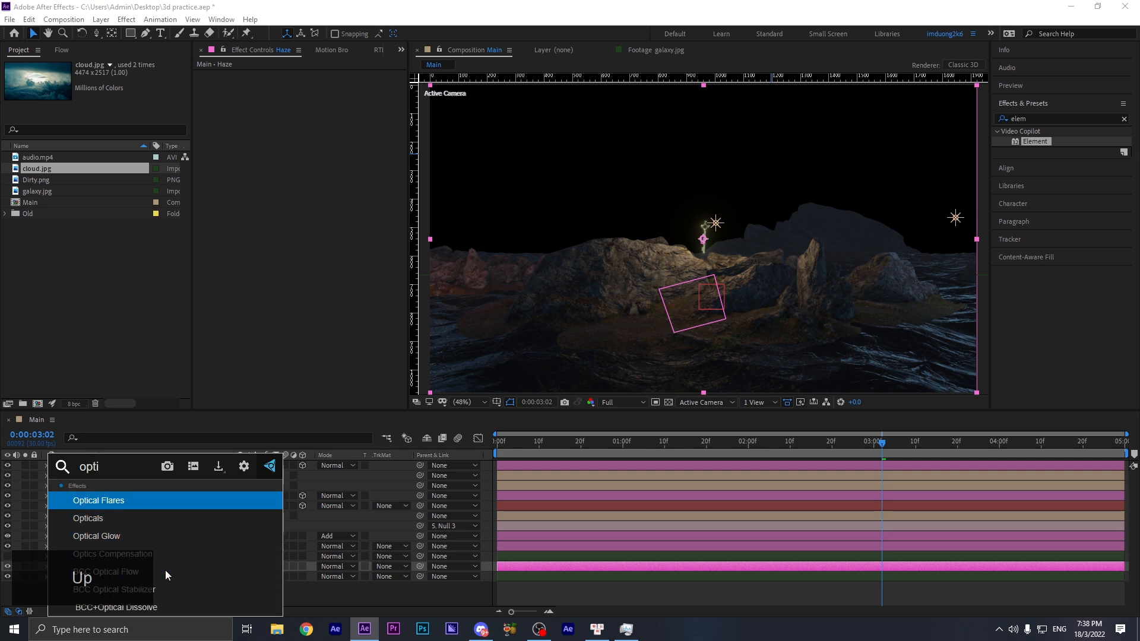
{"action": "key", "text": "Return"}
- Clear the default flare in the Optical Flares options and build it from a single Glow object
{"action": "left_click", "coordinate": [270, 99]}
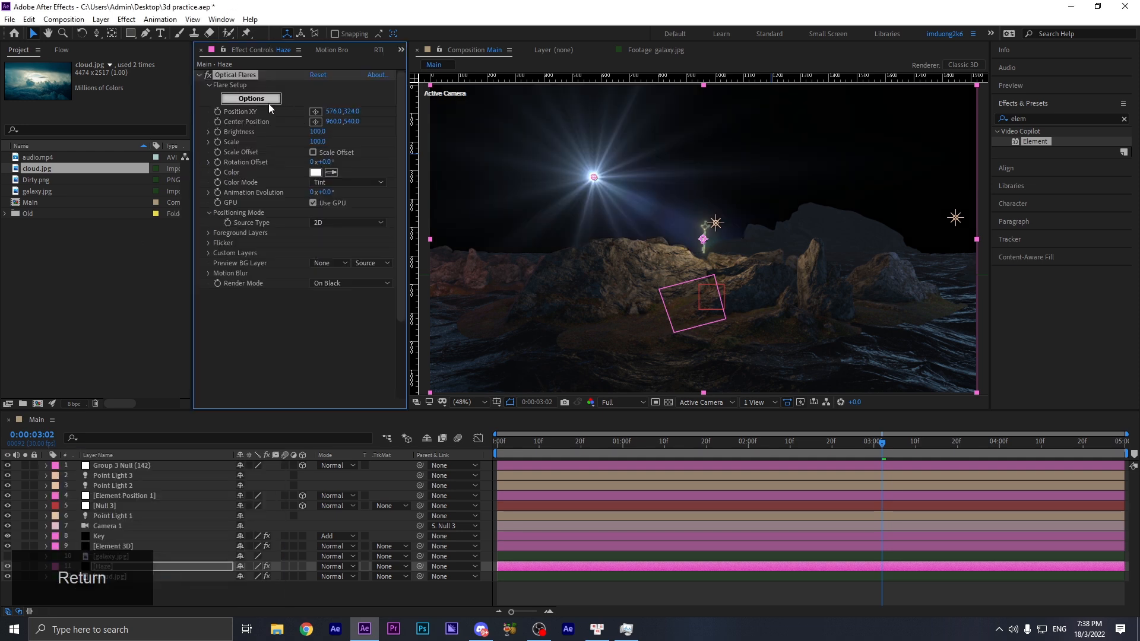
{"action": "left_click", "coordinate": [289, 41]}
{"action": "left_click", "coordinate": [548, 343]}
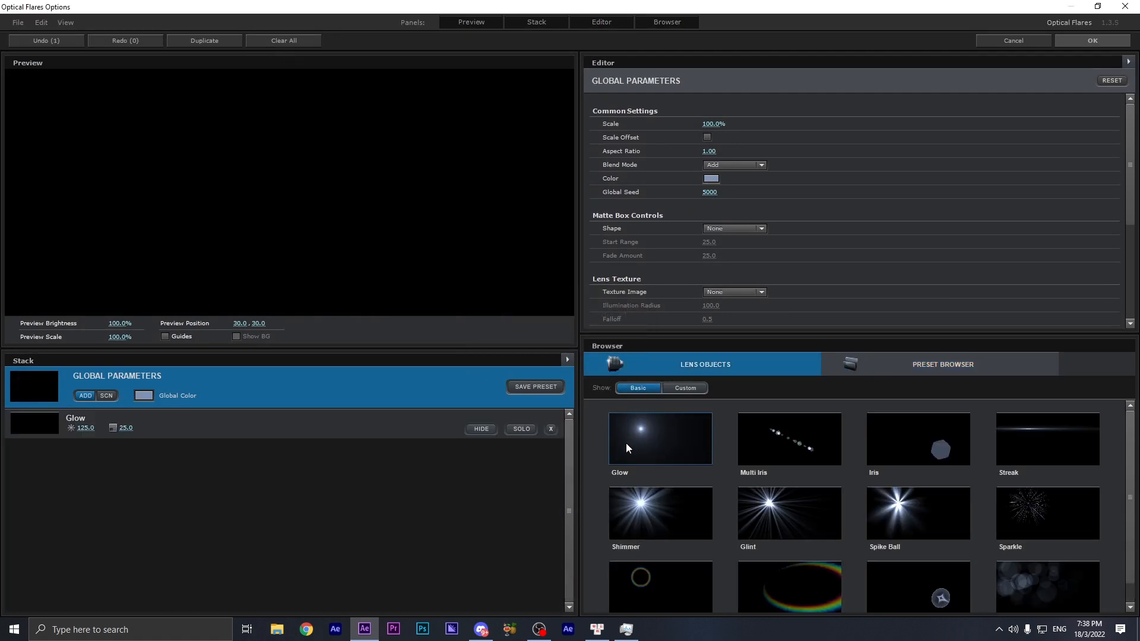
{"action": "left_click", "coordinate": [626, 443]}
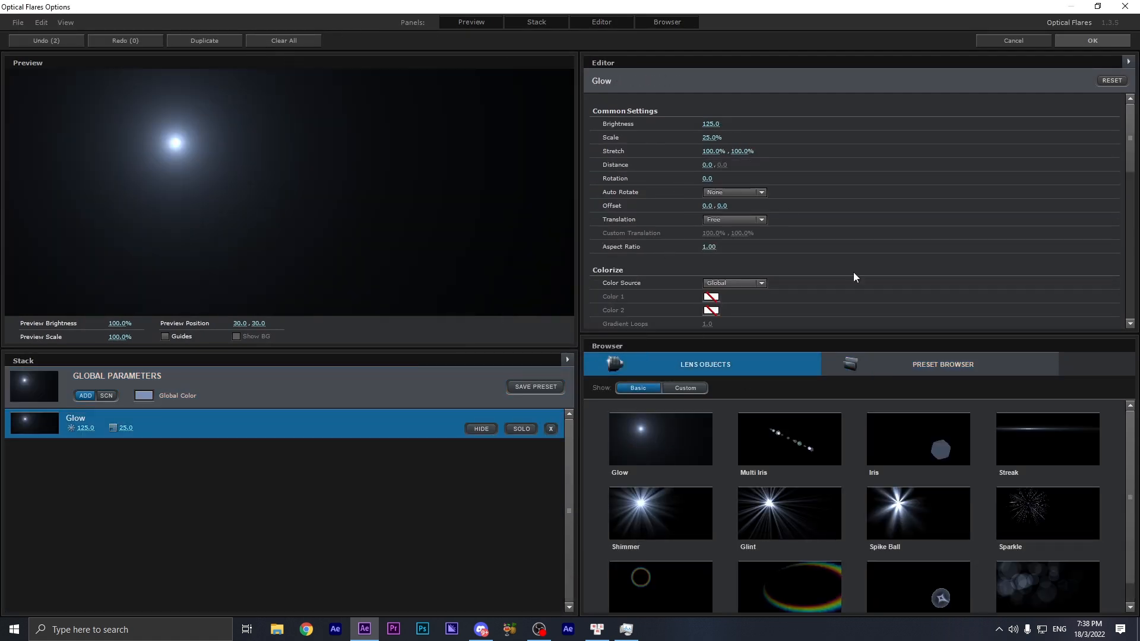
{"action": "left_click", "coordinate": [1090, 40]}
- Set the flare's scale to 440 and brightness to 90, and move it behind the island peak at 957.5, 595
{"action": "mouse_move", "coordinate": [316, 142]}
{"action": "left_mouse_down", "text": "shift"}
{"action": "mouse_move", "coordinate": [341, 144]}
{"action": "mouse_move", "coordinate": [285, 133]}
{"action": "mouse_move", "coordinate": [309, 133]}
{"action": "left_mouse_up", "text": "shift"}
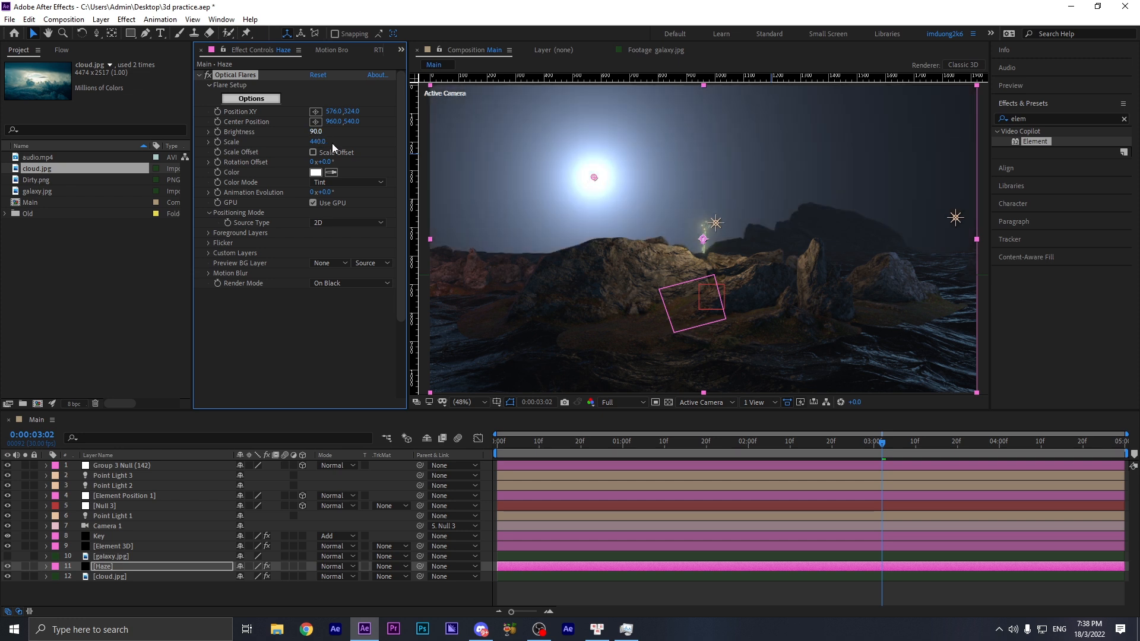
{"action": "left_click_drag", "start_coordinate": [594, 177], "coordinate": [703, 258]}
- Stretch the Haze layer horizontally far beyond the frame, set the flare's brightness to 50 and nudge the layer slightly upward
{"action": "scroll", "coordinate": [703, 258], "scroll_direction": "down", "scroll_amount": 7}
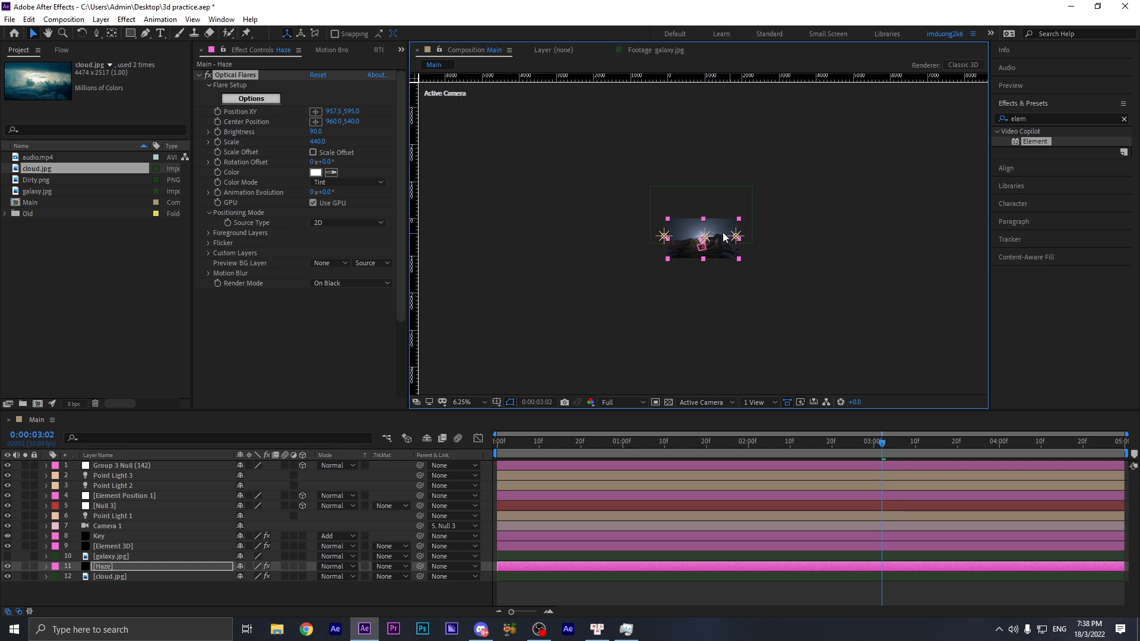
{"action": "scroll", "coordinate": [710, 231], "scroll_direction": "up", "scroll_amount": 4}
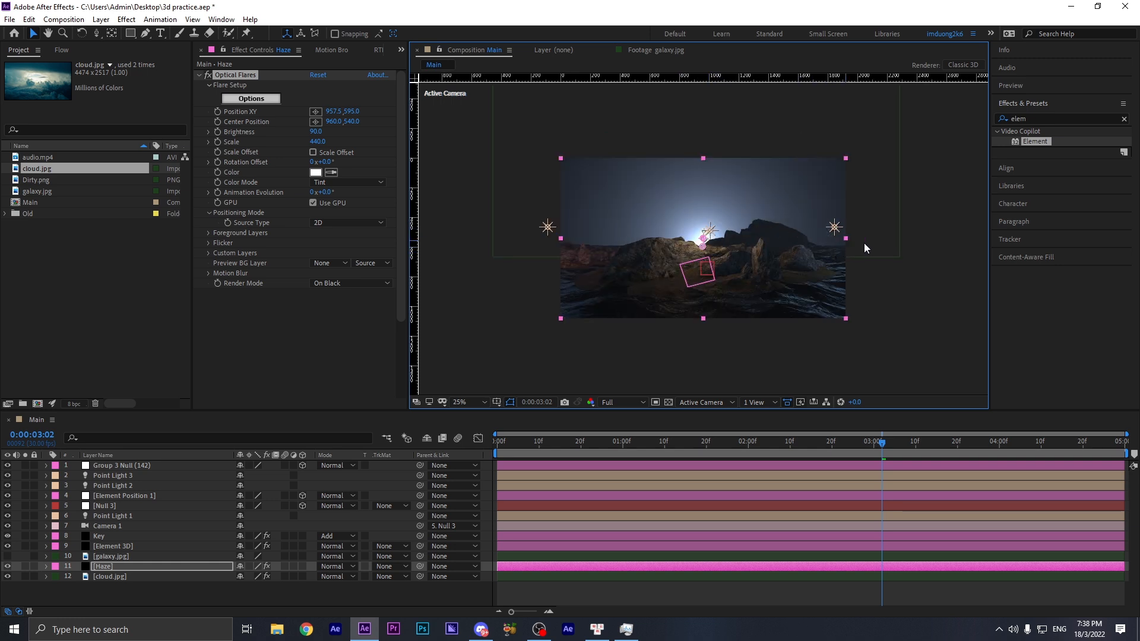
{"action": "left_click_drag", "start_coordinate": [846, 240], "coordinate": [1103, 267]}
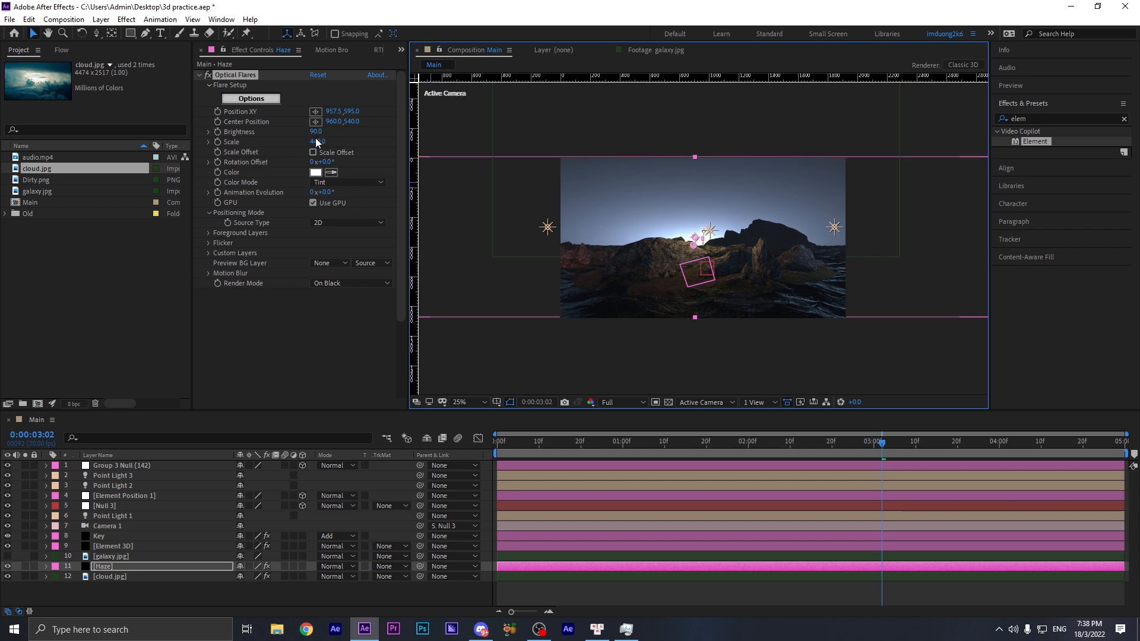
{"action": "left_click_drag", "start_coordinate": [314, 135], "coordinate": [312, 136]}
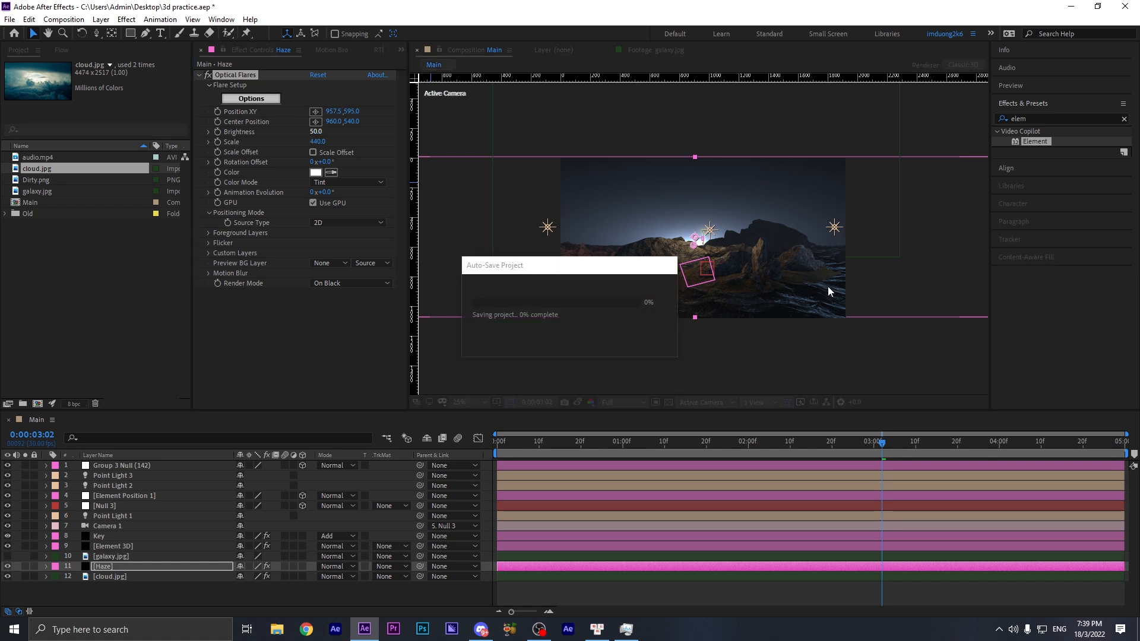
{"action": "left_click_drag", "start_coordinate": [849, 273], "coordinate": [849, 272]}
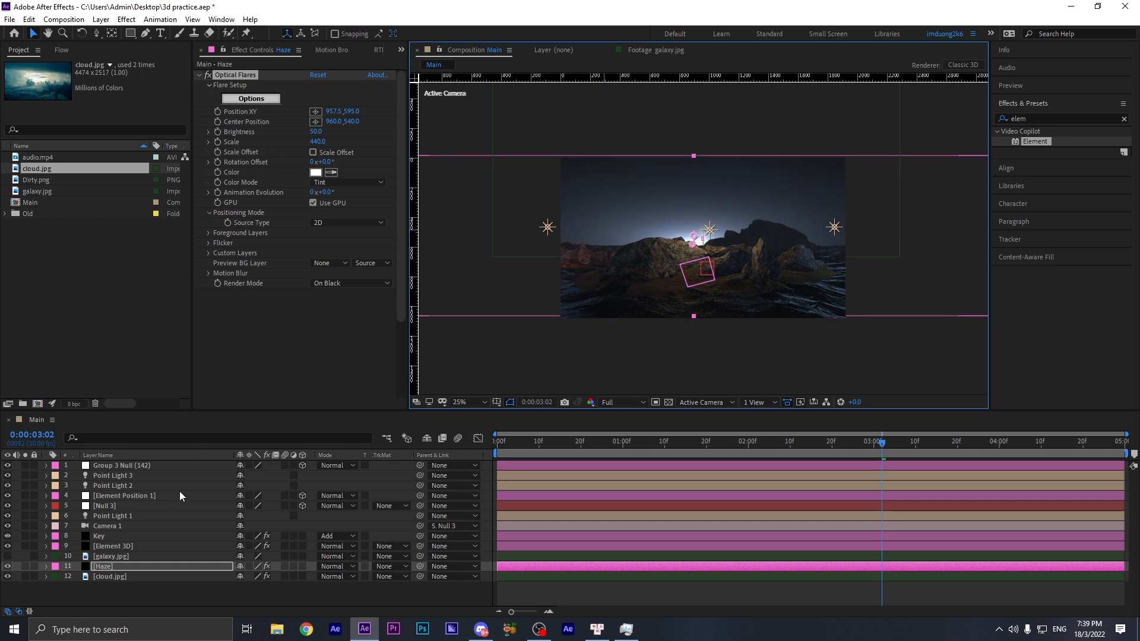
- Apply the CC Toner effect to the Haze layer and set its midtones to a muted blue
{"action": "key", "text": "ctrl+space"}
{"action": "type", "text": "cc ton"}
{"action": "key", "text": "Return"}
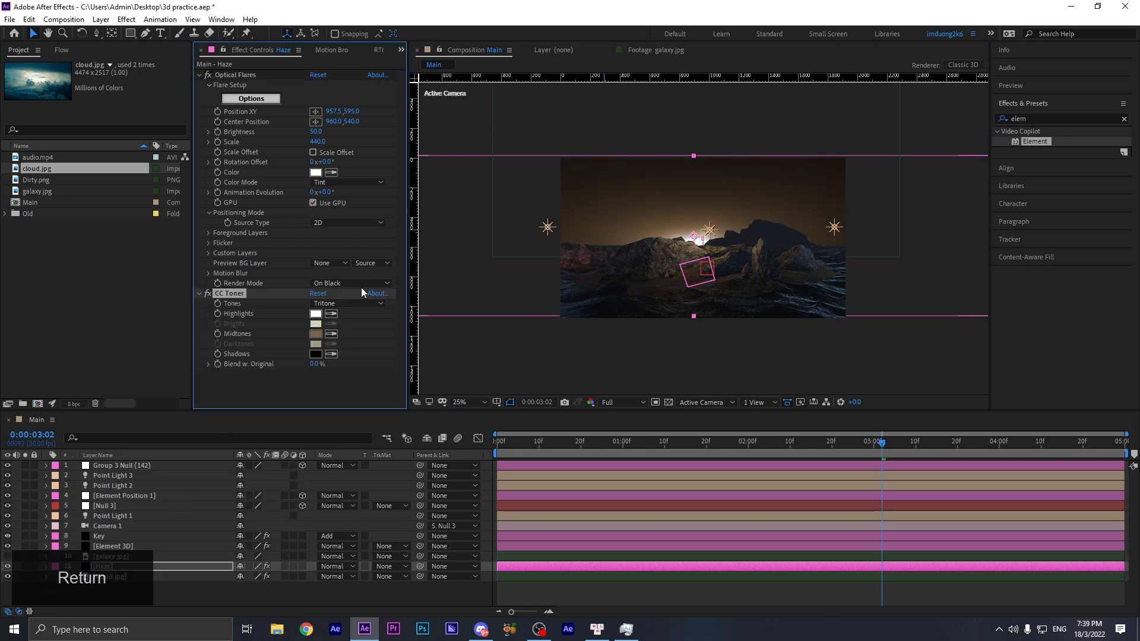
{"action": "left_click", "coordinate": [316, 334]}
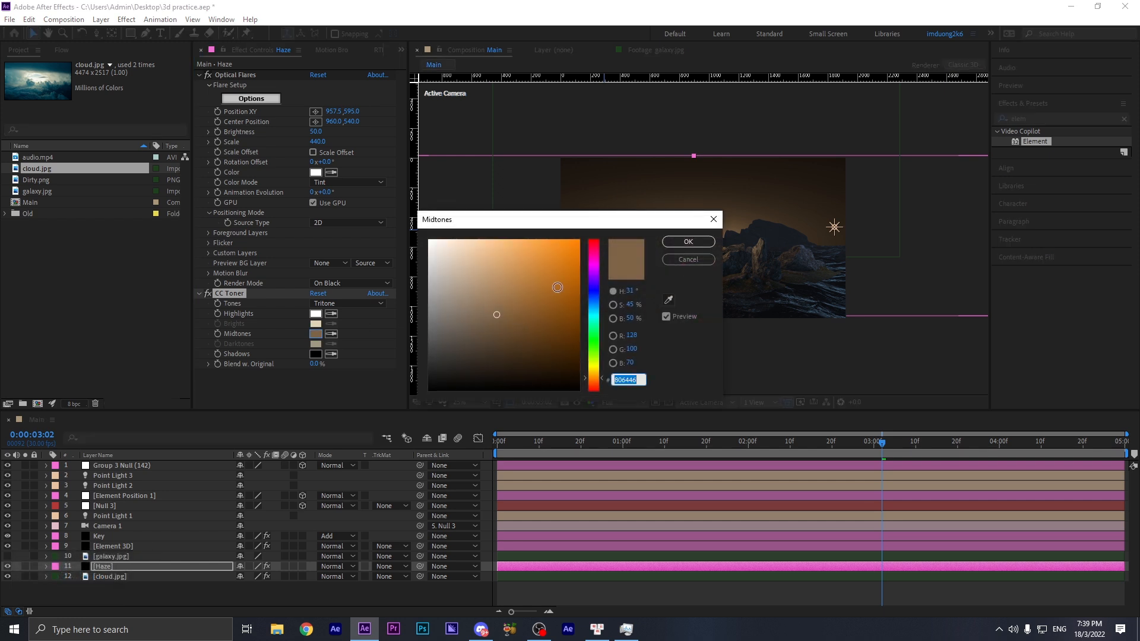
{"action": "left_click", "coordinate": [591, 297]}
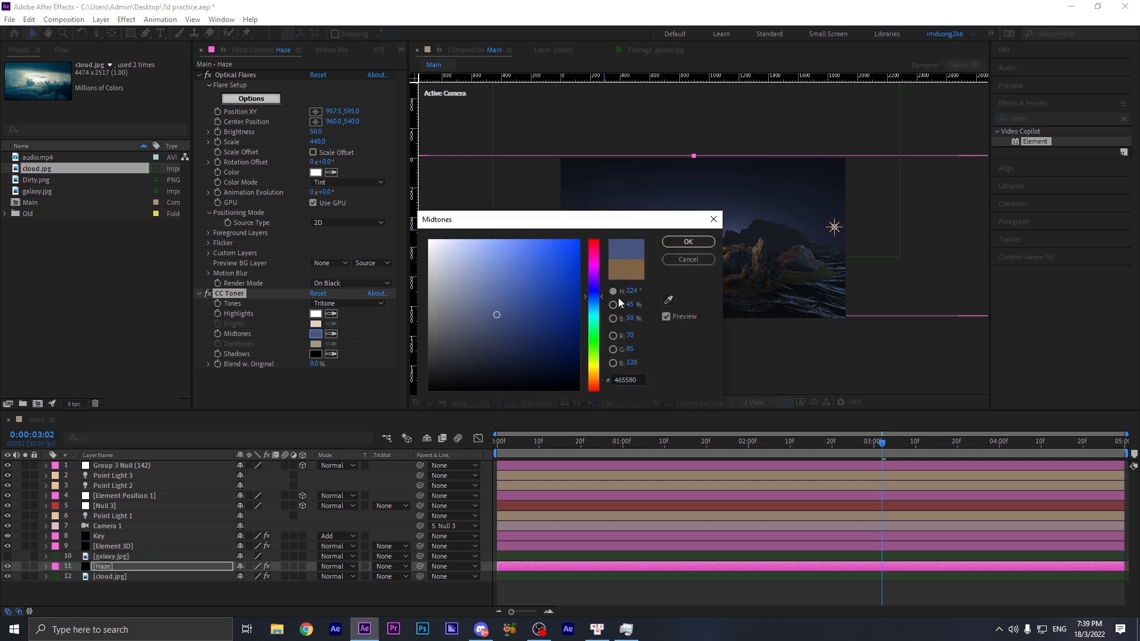
{"action": "left_click_drag", "start_coordinate": [594, 297], "coordinate": [595, 300]}
{"action": "left_click", "coordinate": [690, 243]}
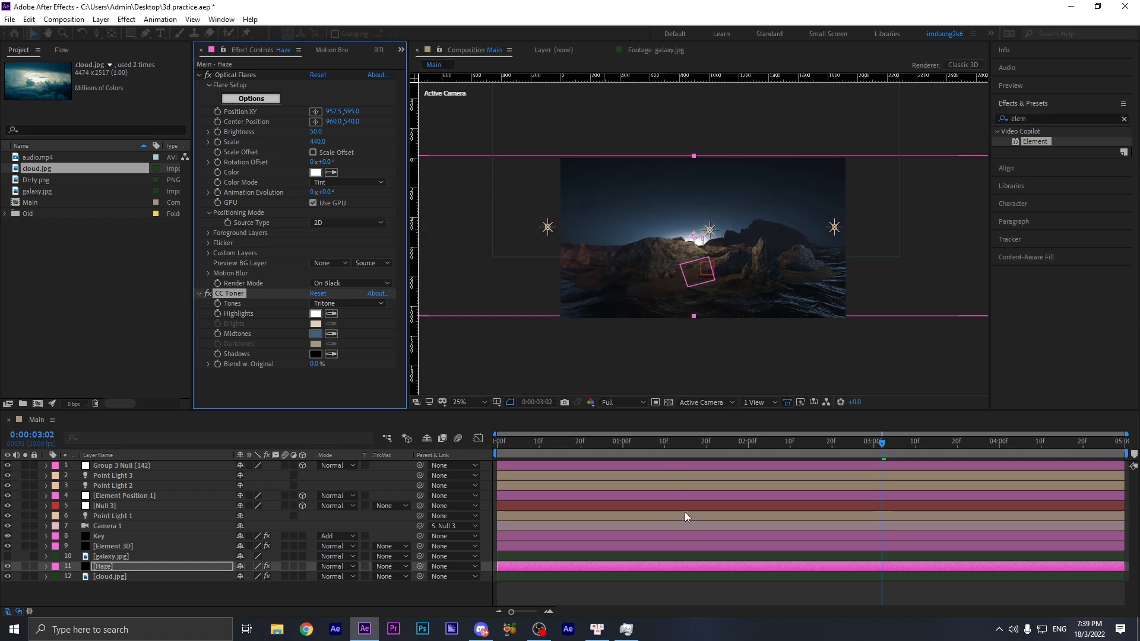
- Set the CC Toner highlights on the Haze layer to a light sky blue
{"action": "left_click", "coordinate": [315, 314]}
{"action": "left_click_drag", "start_coordinate": [467, 265], "coordinate": [487, 240]}
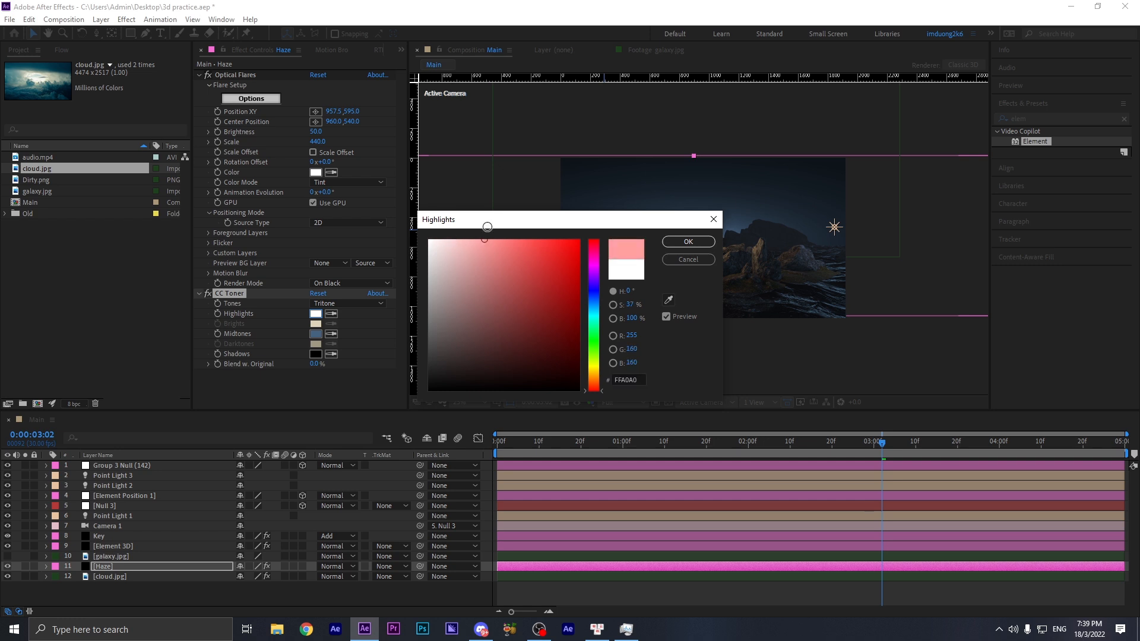
{"action": "mouse_move", "coordinate": [594, 288]}
{"action": "left_mouse_down"}
{"action": "mouse_move", "coordinate": [594, 265]}
{"action": "mouse_move", "coordinate": [594, 298]}
{"action": "mouse_move", "coordinate": [588, 291]}
{"action": "left_mouse_up"}
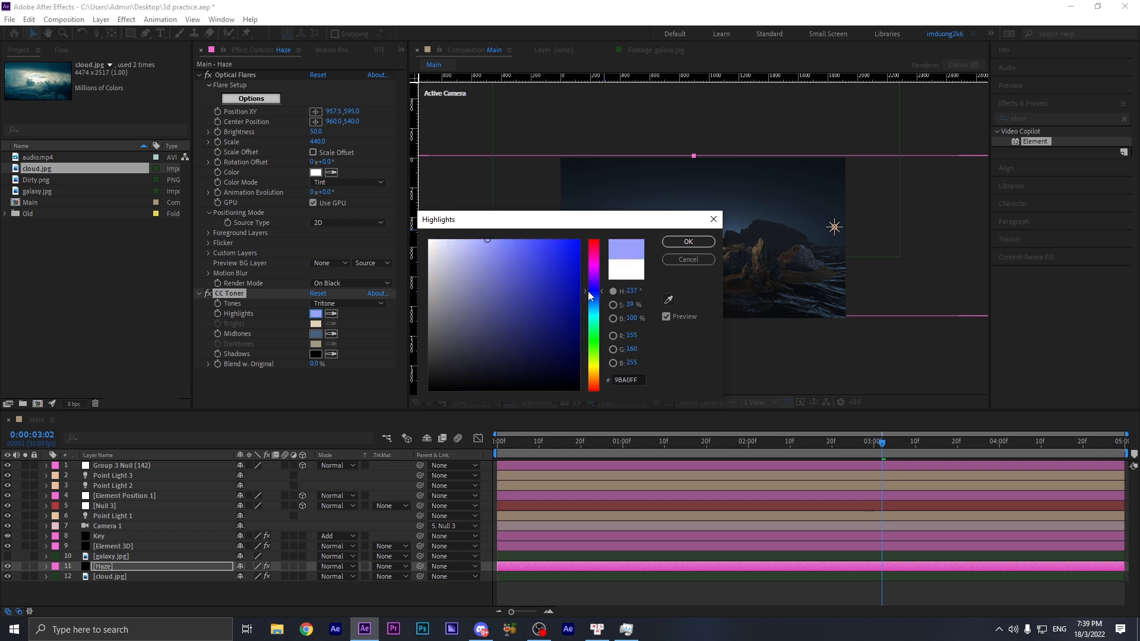
{"action": "mouse_move", "coordinate": [546, 244]}
{"action": "left_mouse_down"}
{"action": "mouse_move", "coordinate": [535, 244]}
{"action": "mouse_move", "coordinate": [539, 229]}
{"action": "left_mouse_up"}
{"action": "left_click", "coordinate": [667, 241]}
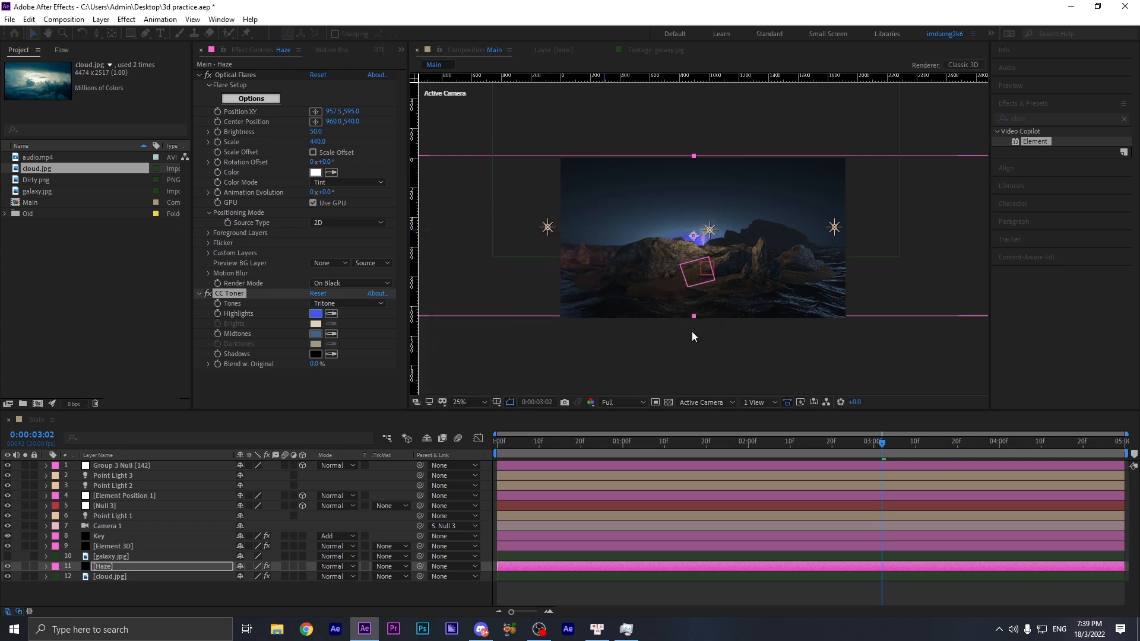
{"action": "left_click", "coordinate": [317, 314]}
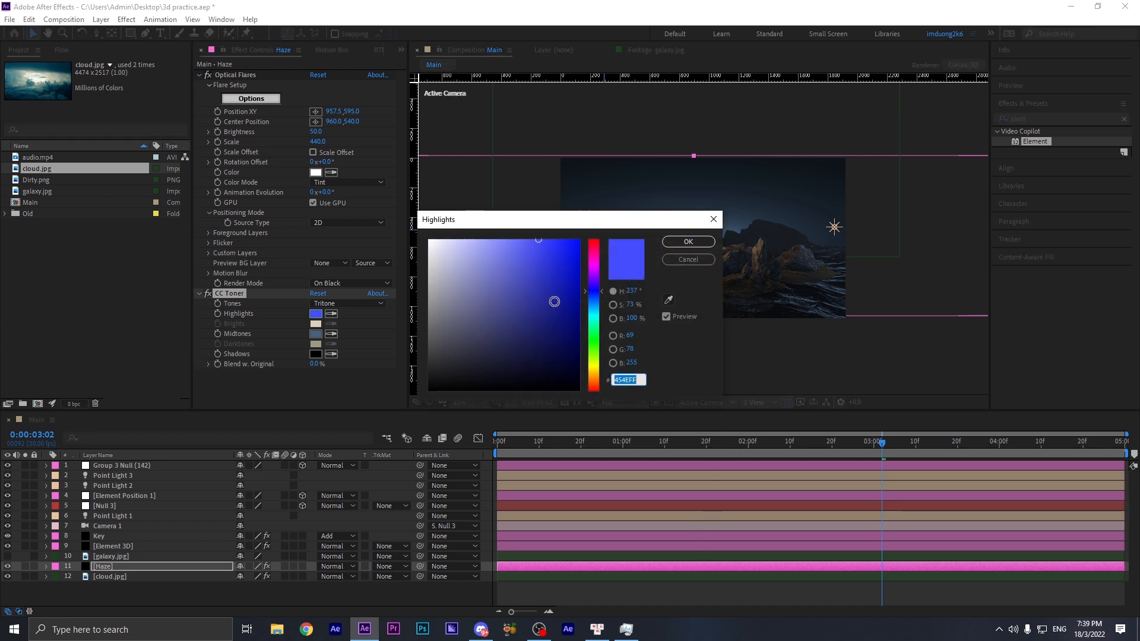
{"action": "left_click_drag", "start_coordinate": [598, 294], "coordinate": [598, 305]}
{"action": "left_click", "coordinate": [690, 242]}
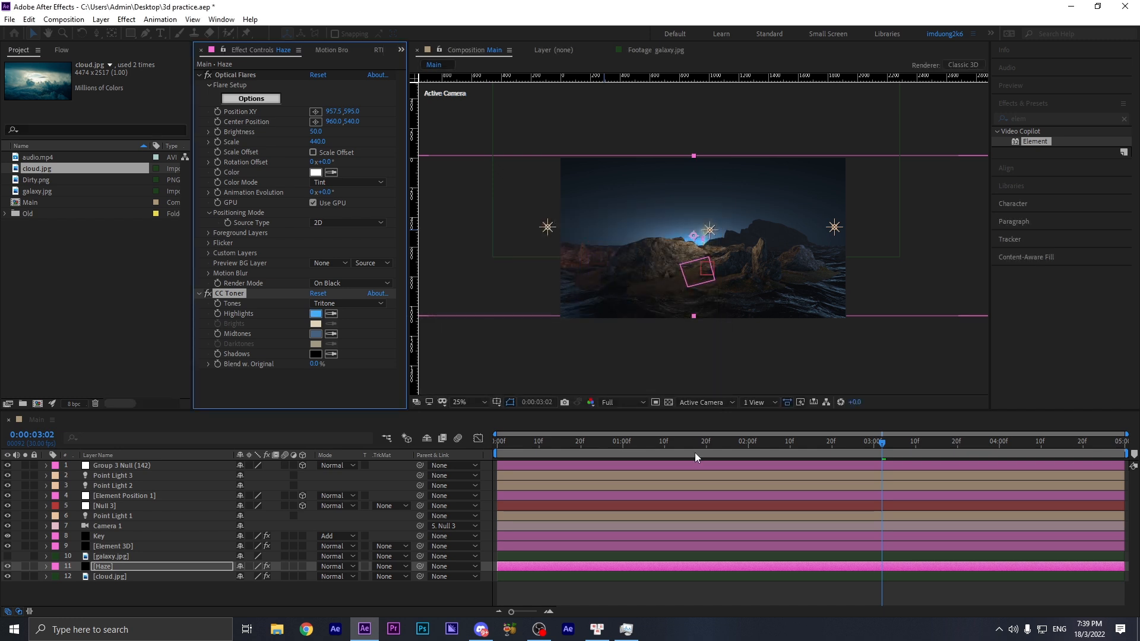
{"action": "left_click", "coordinate": [682, 603]}
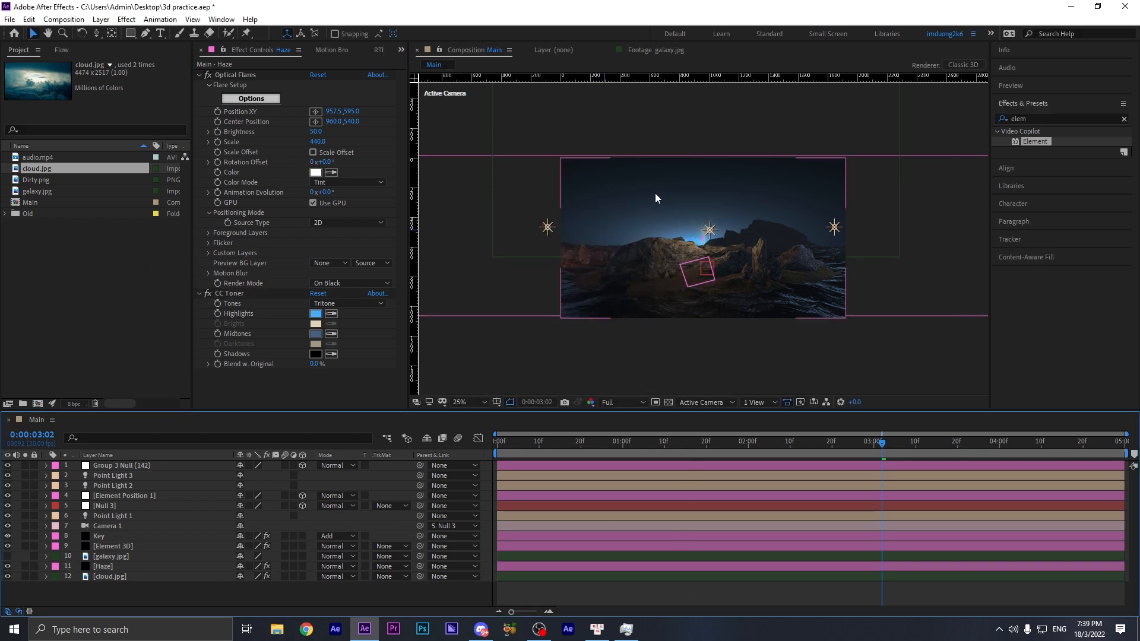
- Set the haze flare's brightness to 30 and change the Haze layer's blending mode to Screen
{"action": "left_click", "coordinate": [315, 131]}
{"action": "type", "text": "390"}
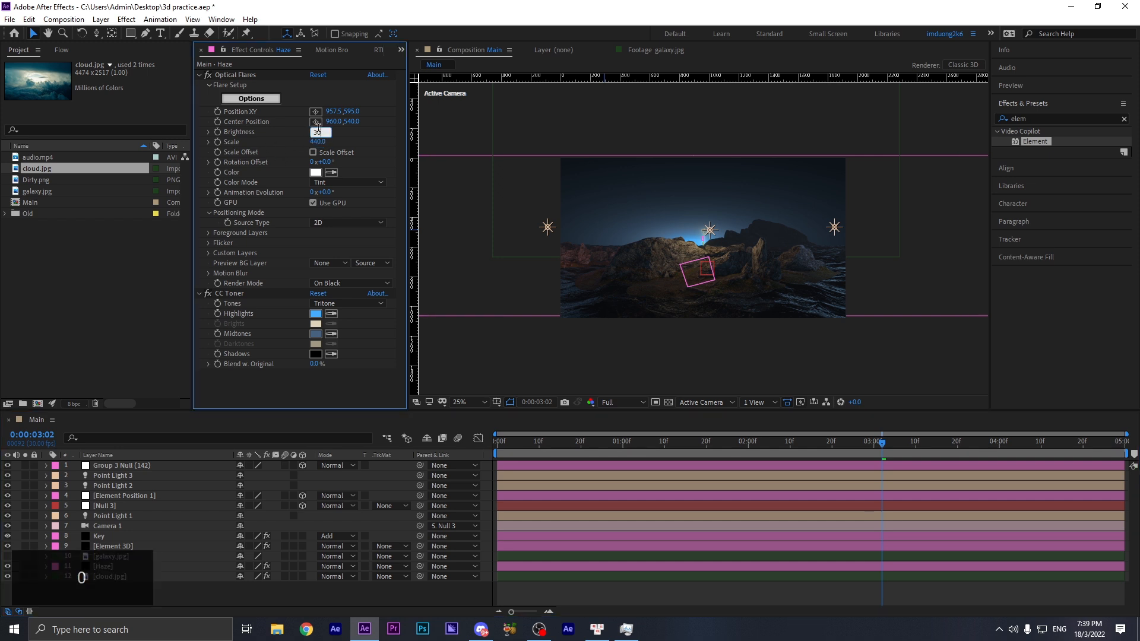
{"action": "key", "text": "Return"}
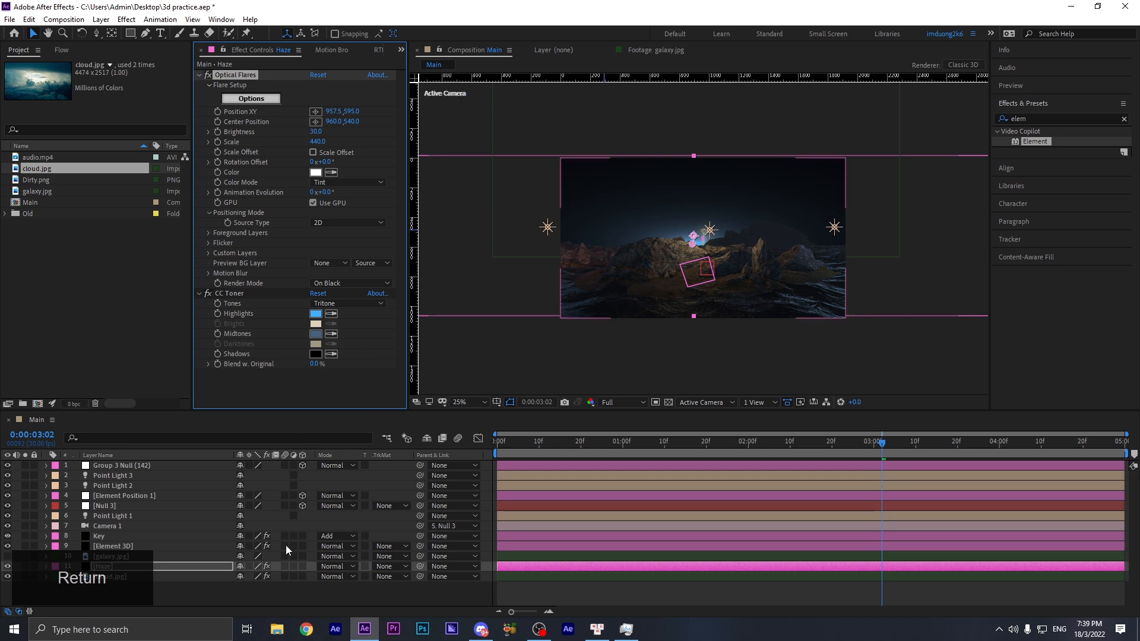
{"action": "left_click", "coordinate": [335, 567]}
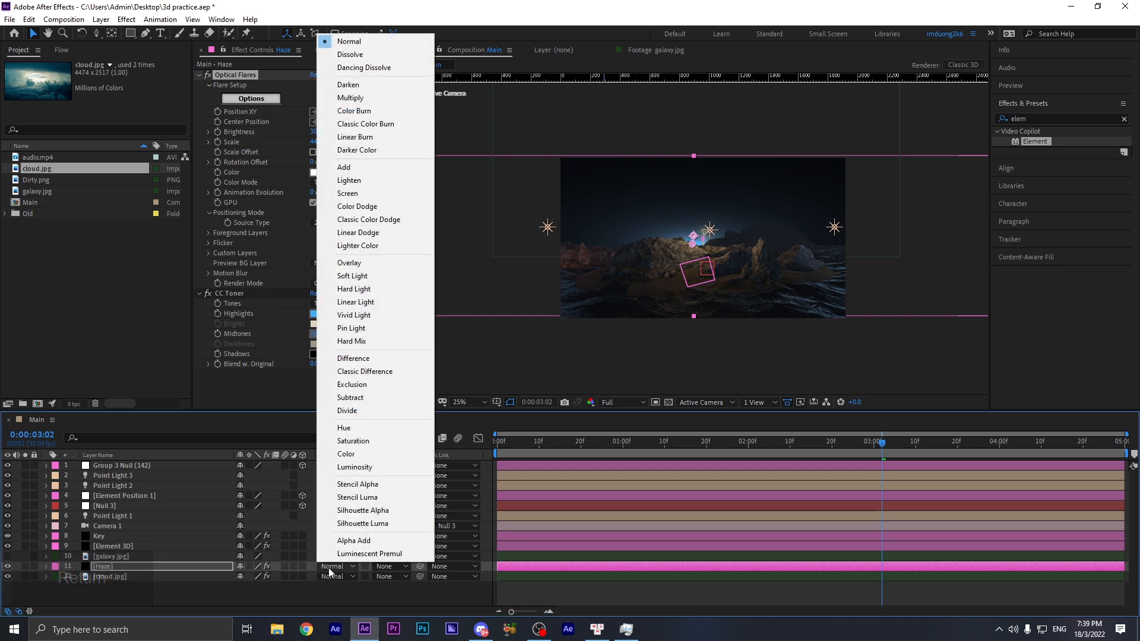
{"action": "left_click", "coordinate": [348, 194]}
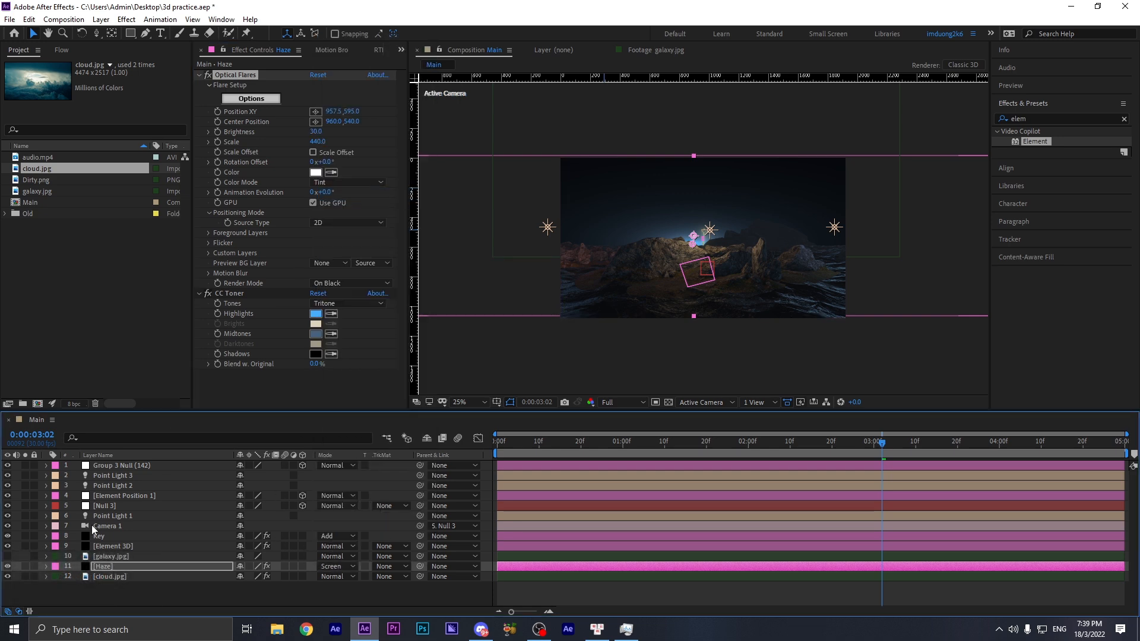
{"action": "left_click", "coordinate": [671, 601]}
{"action": "scroll", "coordinate": [729, 226], "scroll_direction": "up", "scroll_amount": 2}
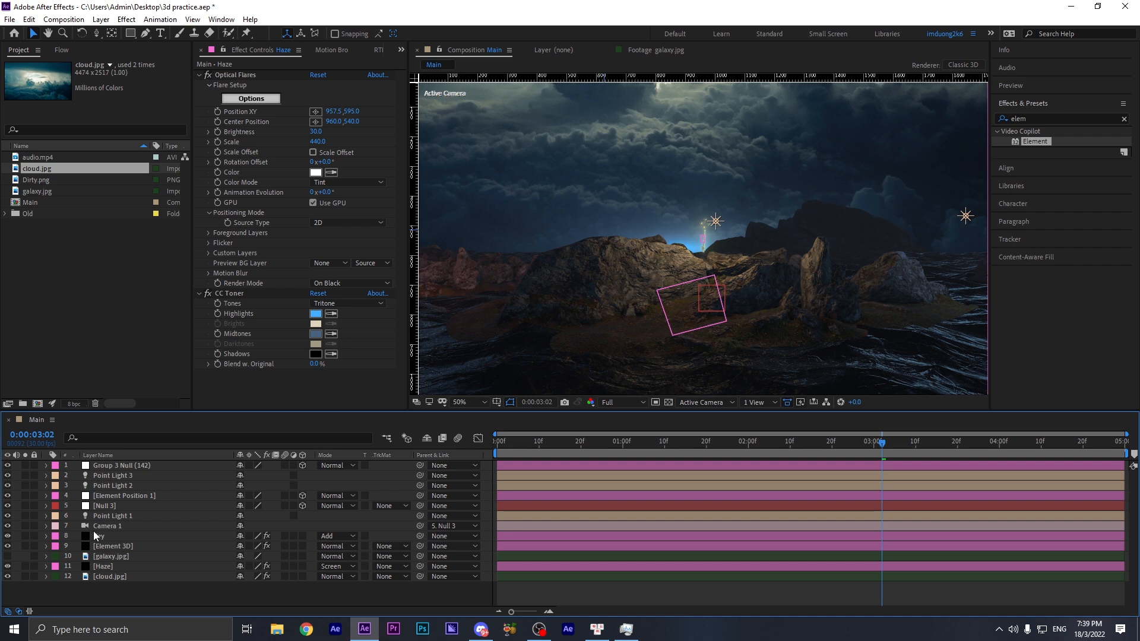
- Add an adjustment layer above all other layers and name it Rays
{"action": "left_click", "coordinate": [127, 465]}
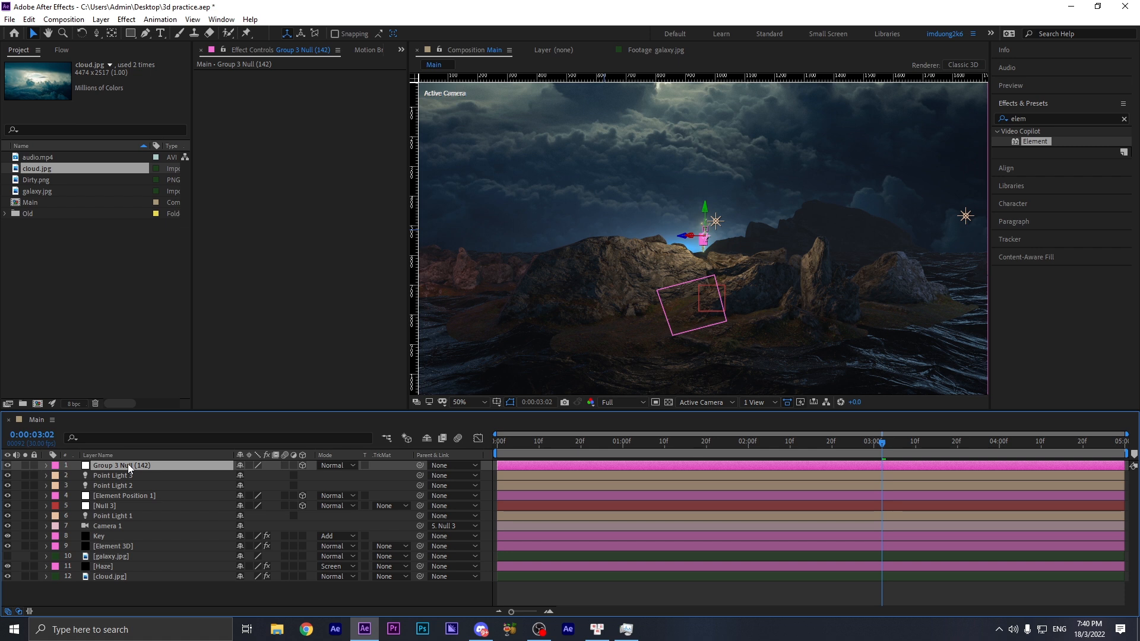
{"action": "key", "text": "ctrl+alt+y"}
{"action": "key", "text": "Return"}
{"action": "type", "text": "Haze"}
{"action": "key", "text": "BackSpace"}
{"action": "key", "text": "BackSpace"}
{"action": "key", "text": "BackSpace"}
{"action": "type", "text": "Rays"}
{"action": "key", "text": "Return"}
- Apply the Shine effect to the Rays layer and move its source point to the upper frame edge at 930, 10
{"action": "key", "text": "ctrl+space"}
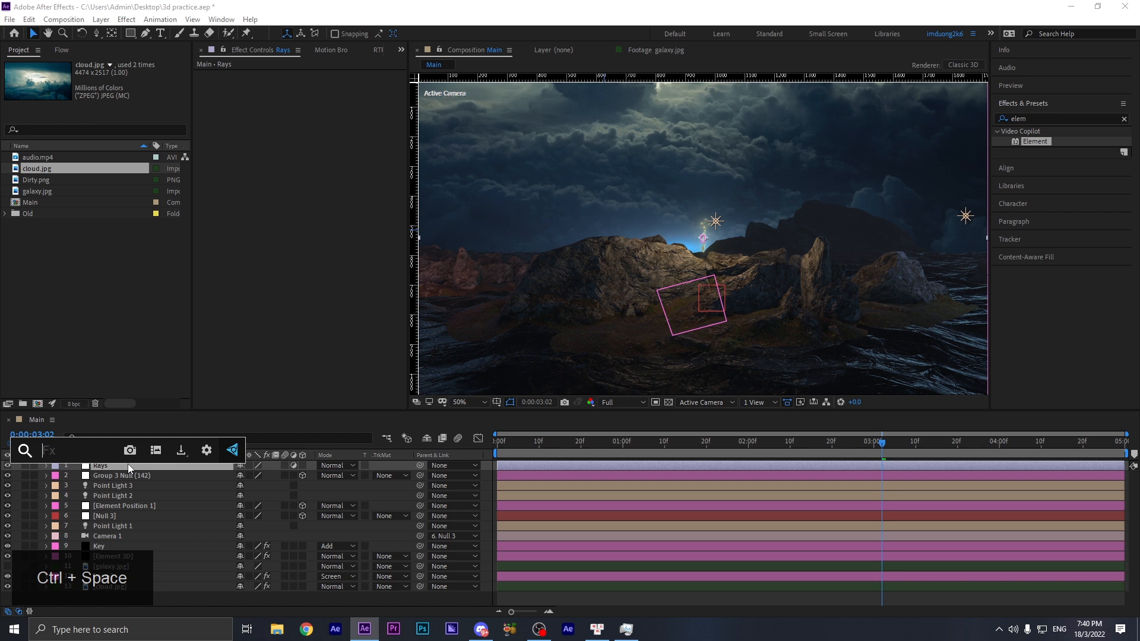
{"action": "type", "text": "shine"}
{"action": "key", "text": "Return"}
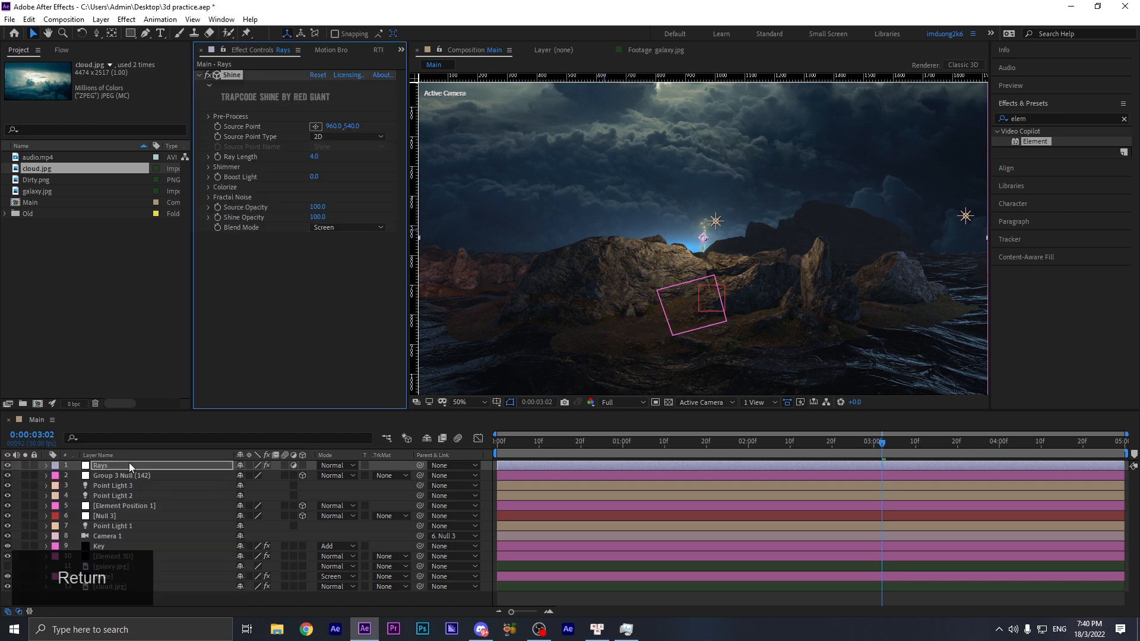
{"action": "scroll", "coordinate": [679, 181], "scroll_direction": "down", "scroll_amount": 2}
{"action": "scroll", "coordinate": [696, 220], "scroll_direction": "up", "scroll_amount": 2}
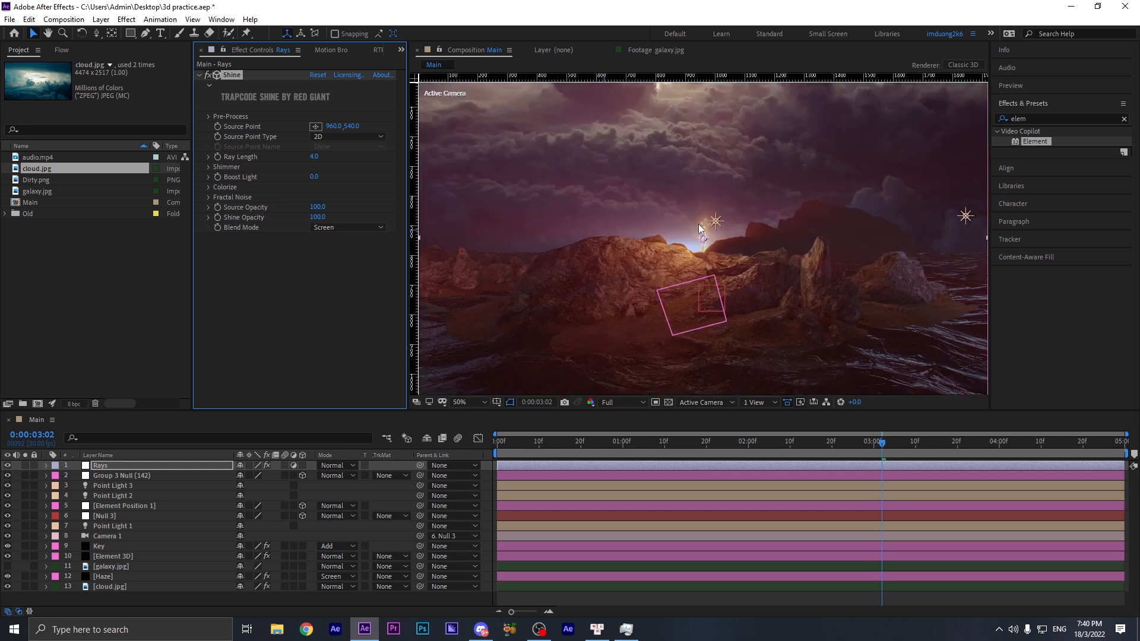
{"action": "left_click_drag", "start_coordinate": [704, 238], "coordinate": [697, 81]}
{"action": "scroll", "coordinate": [702, 94], "scroll_direction": "down", "scroll_amount": 2}
{"action": "mouse_move", "coordinate": [700, 158]}
{"action": "left_mouse_down"}
{"action": "mouse_move", "coordinate": [700, 143]}
{"action": "mouse_move", "coordinate": [698, 158]}
{"action": "left_mouse_up"}
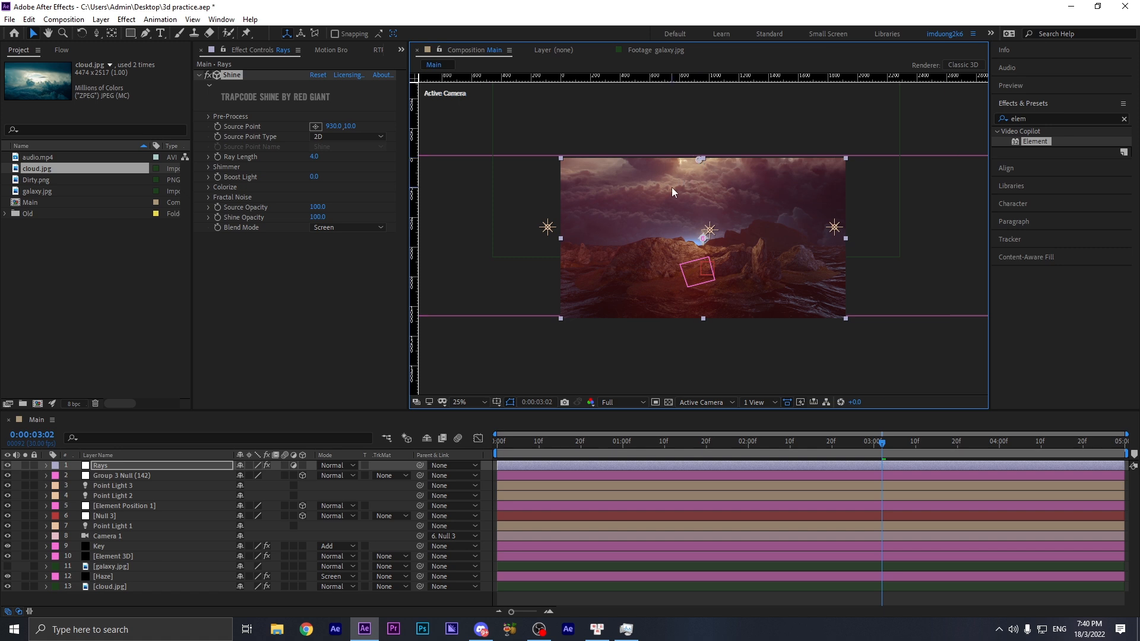
- Move the cloud.jpg layer down and slightly right so more of its bright cloud opening is in frame
{"action": "left_click", "coordinate": [126, 586]}
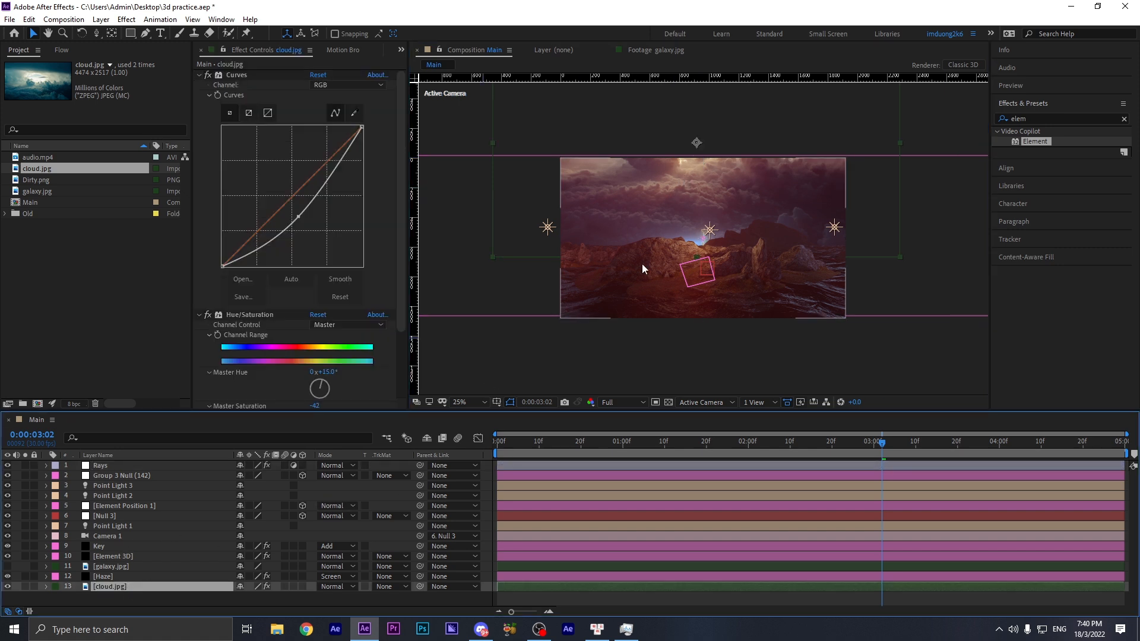
{"action": "left_click_drag", "start_coordinate": [717, 197], "coordinate": [721, 213]}
{"action": "key", "text": "Return"}
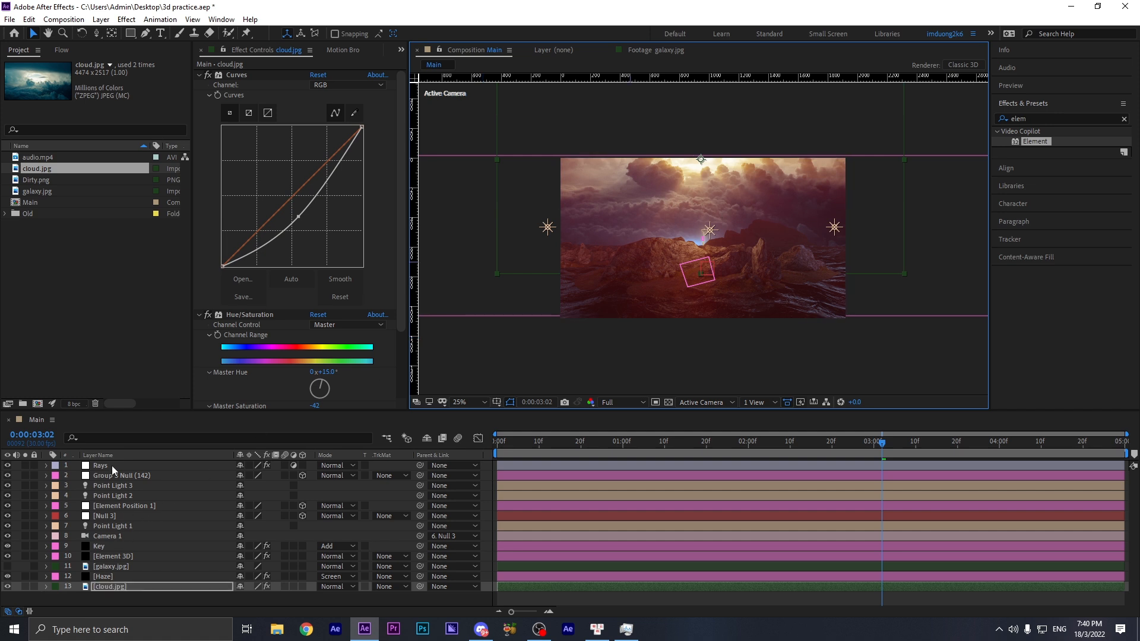
- Shift Shine's source point to 974, 10 over the bright cloud opening and set the ray length to 2
{"action": "left_click", "coordinate": [712, 216]}
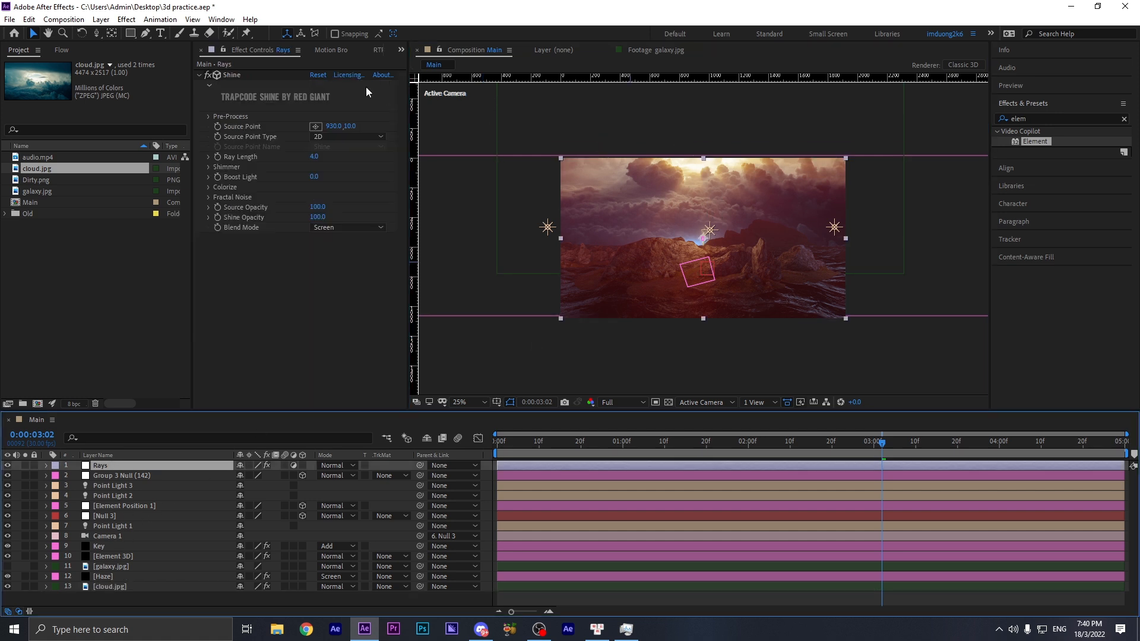
{"action": "left_click", "coordinate": [228, 74]}
{"action": "left_click_drag", "start_coordinate": [699, 161], "coordinate": [705, 161]}
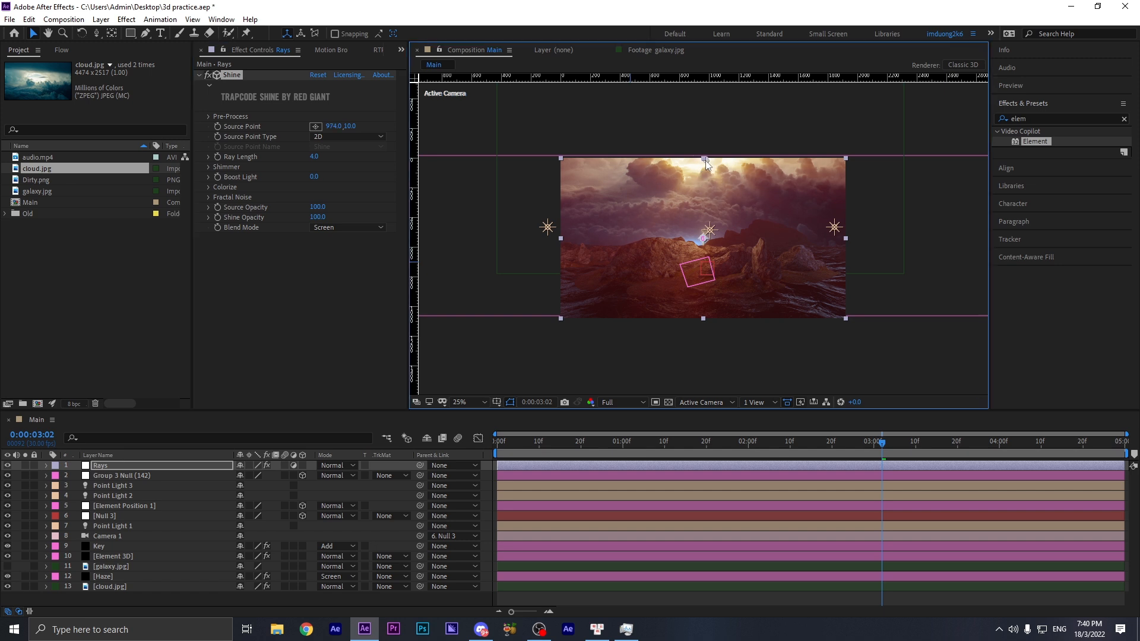
{"action": "left_click", "coordinate": [314, 157]}
{"action": "type", "text": "2"}
{"action": "key", "text": "Return"}
- Set Shine's Colorize mode to One Color and choose the bright blue 00A2FF for the rays
{"action": "left_click", "coordinate": [208, 187]}
{"action": "left_click", "coordinate": [320, 198]}
{"action": "left_click", "coordinate": [376, 148]}
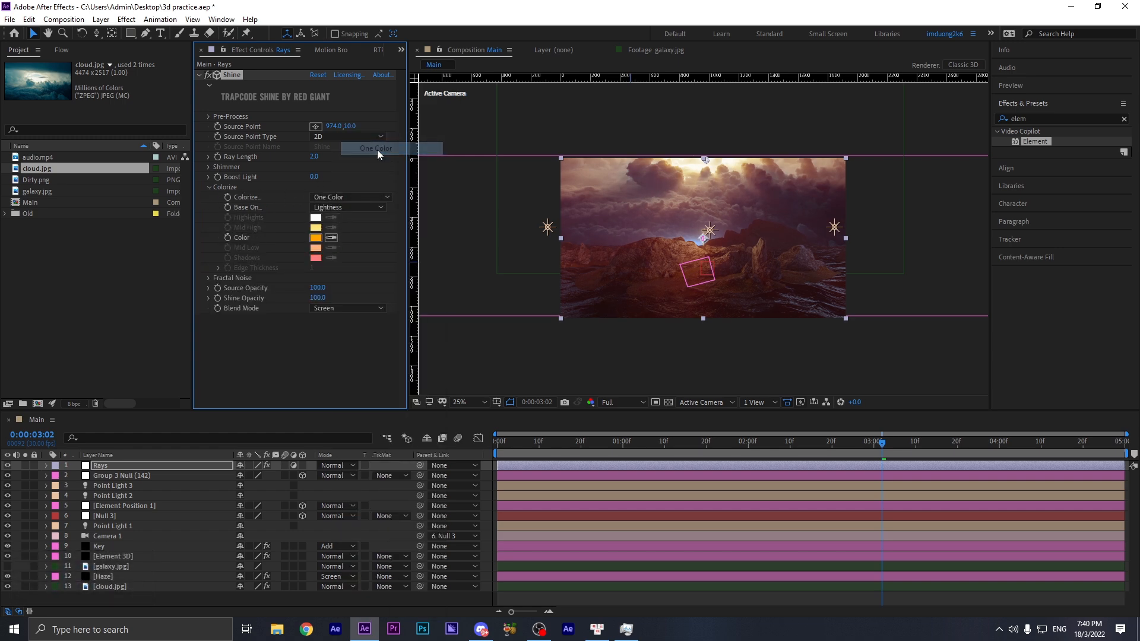
{"action": "left_click", "coordinate": [315, 237]}
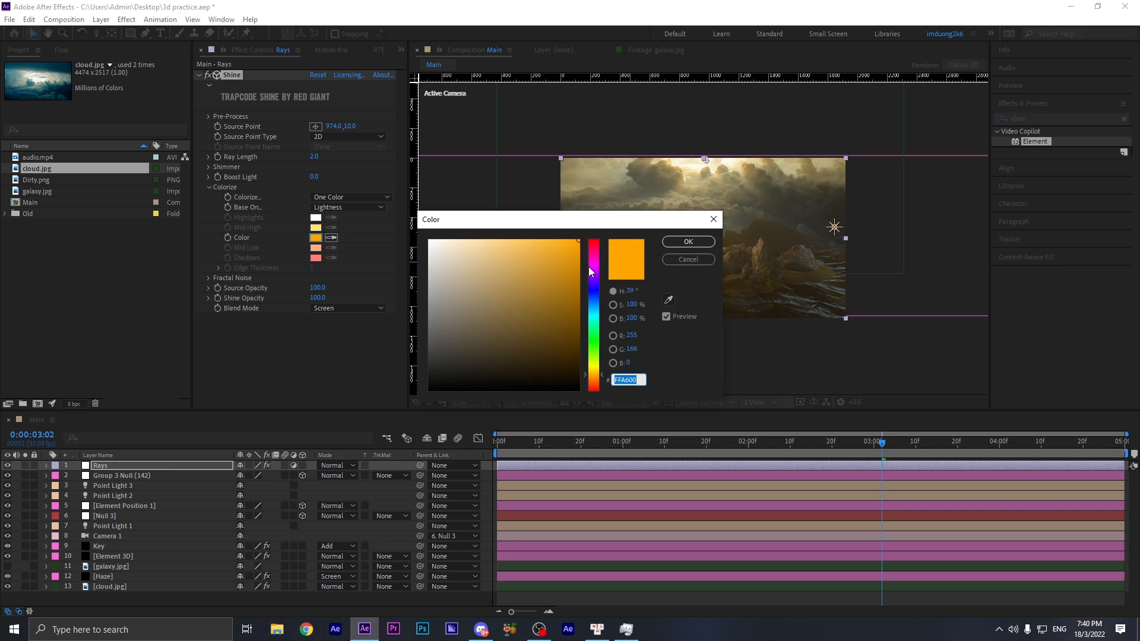
{"action": "left_click", "coordinate": [592, 299]}
{"action": "left_click_drag", "start_coordinate": [592, 300], "coordinate": [594, 306]}
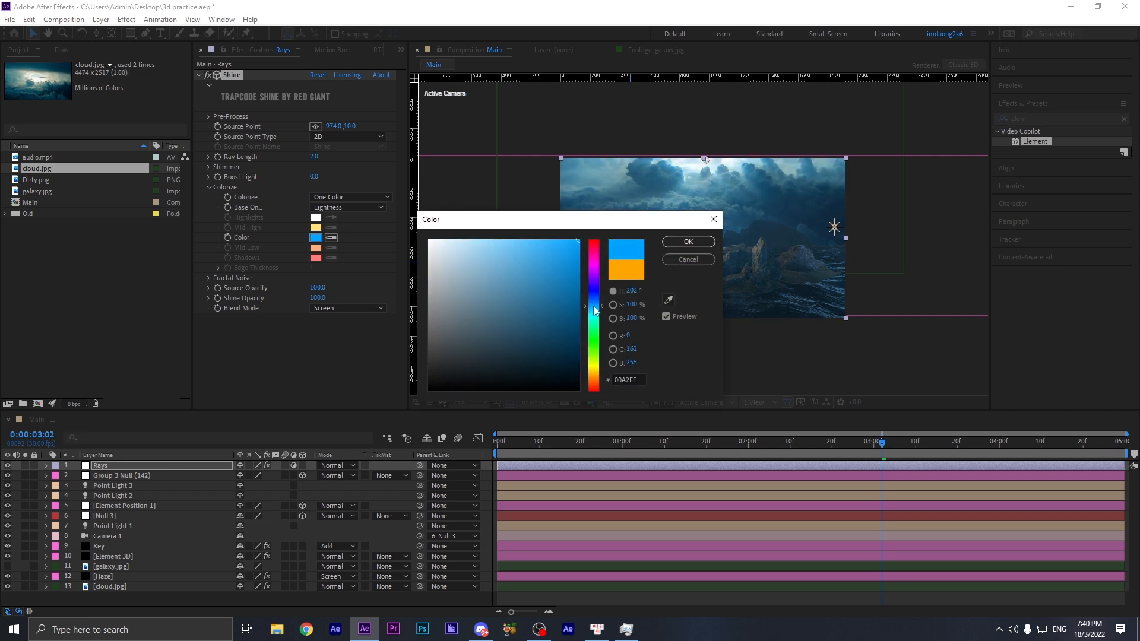
{"action": "left_click", "coordinate": [687, 243]}
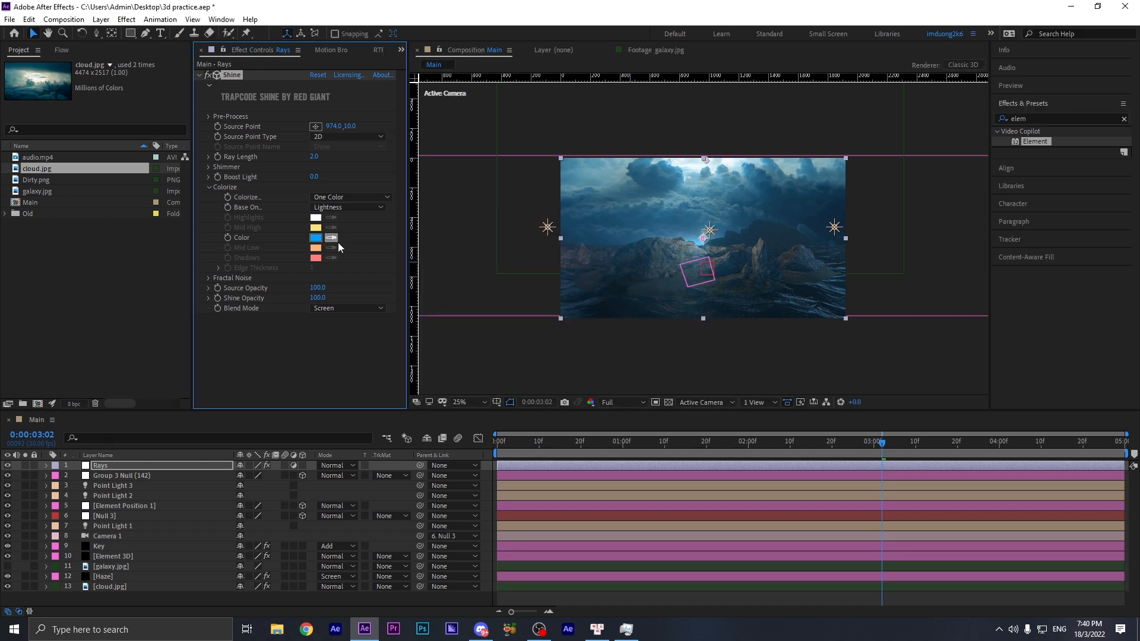
- Draw a closed curved mask on the Rays layer with the Pen tool, enclosing the island and sea below the horizon
{"action": "left_click", "coordinate": [147, 34]}
{"action": "left_click", "coordinate": [494, 271]}
{"action": "left_click_drag", "start_coordinate": [705, 223], "coordinate": [825, 223]}
{"action": "left_click", "coordinate": [924, 281]}
{"action": "left_click_drag", "start_coordinate": [946, 297], "coordinate": [974, 312]}
{"action": "left_click_drag", "start_coordinate": [818, 370], "coordinate": [520, 370]}
{"action": "left_click", "coordinate": [486, 299]}
{"action": "left_click", "coordinate": [494, 270]}
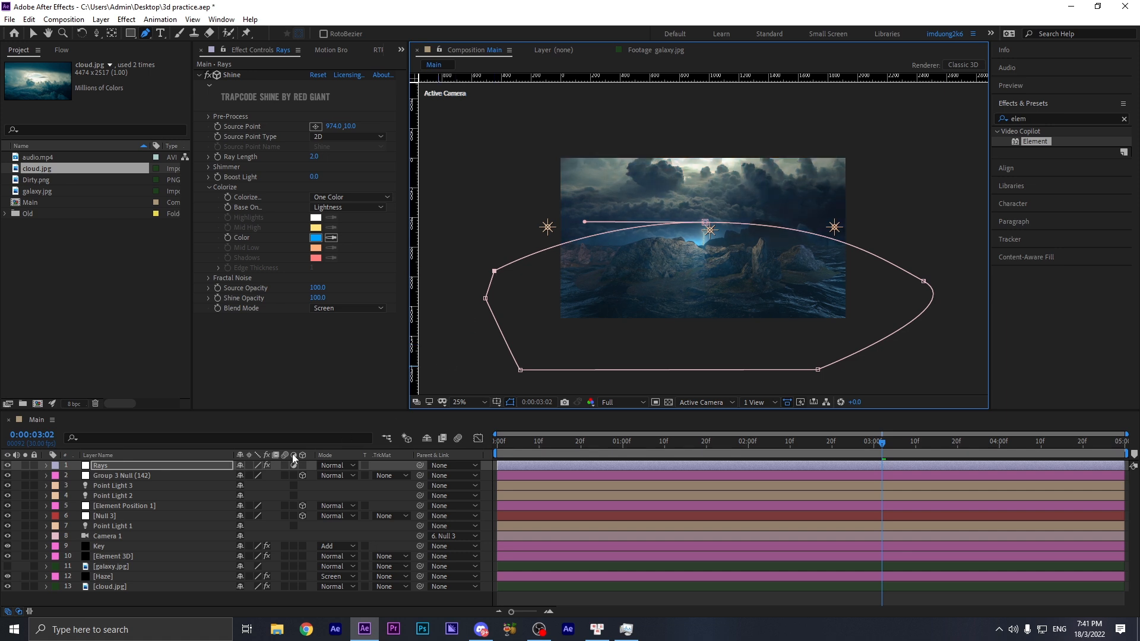
- Invert the Rays layer's mask and set its feather to 268 pixels
{"action": "left_click", "coordinate": [119, 466]}
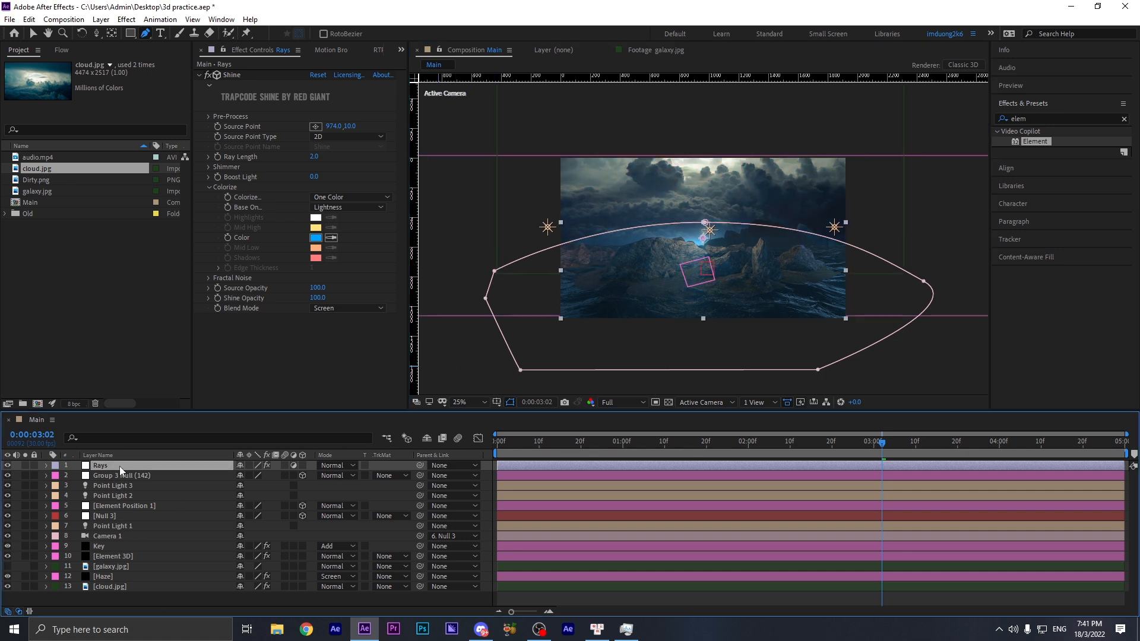
{"action": "key", "text": "m"}
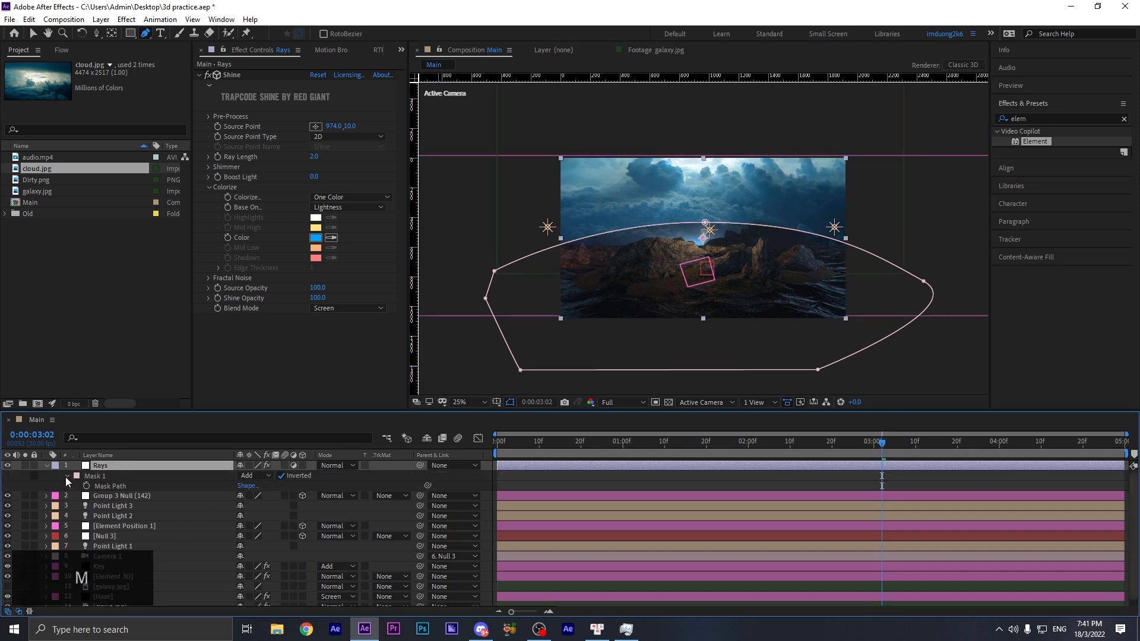
{"action": "key", "text": "m"}
{"action": "key", "text": "m"}
{"action": "left_click_drag", "start_coordinate": [258, 497], "coordinate": [414, 500]}
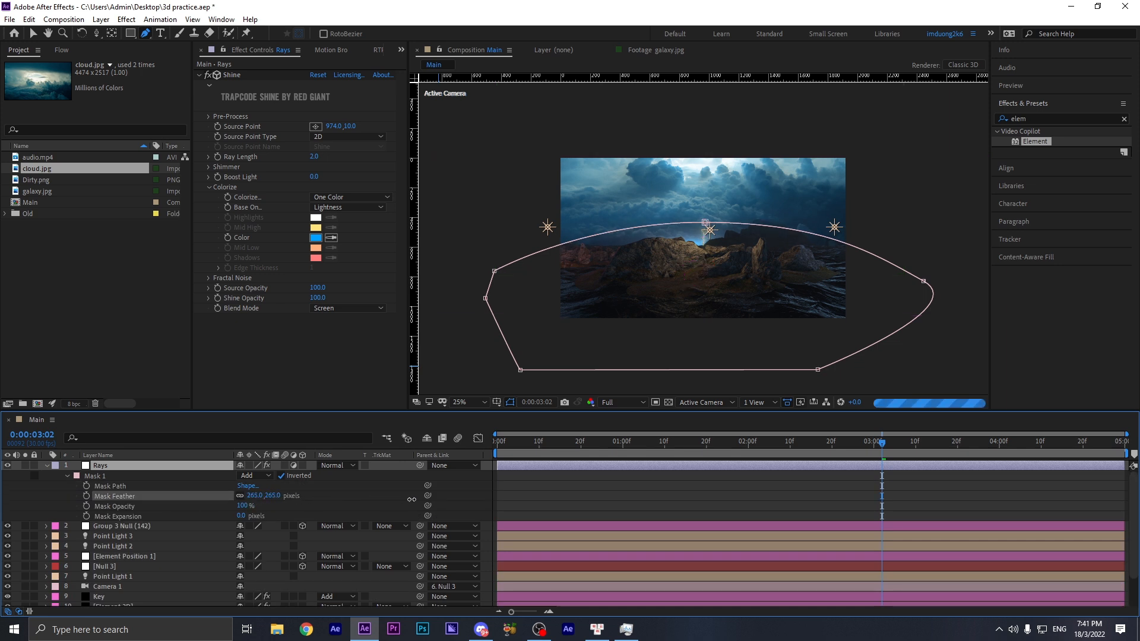
{"action": "left_click", "coordinate": [544, 480]}
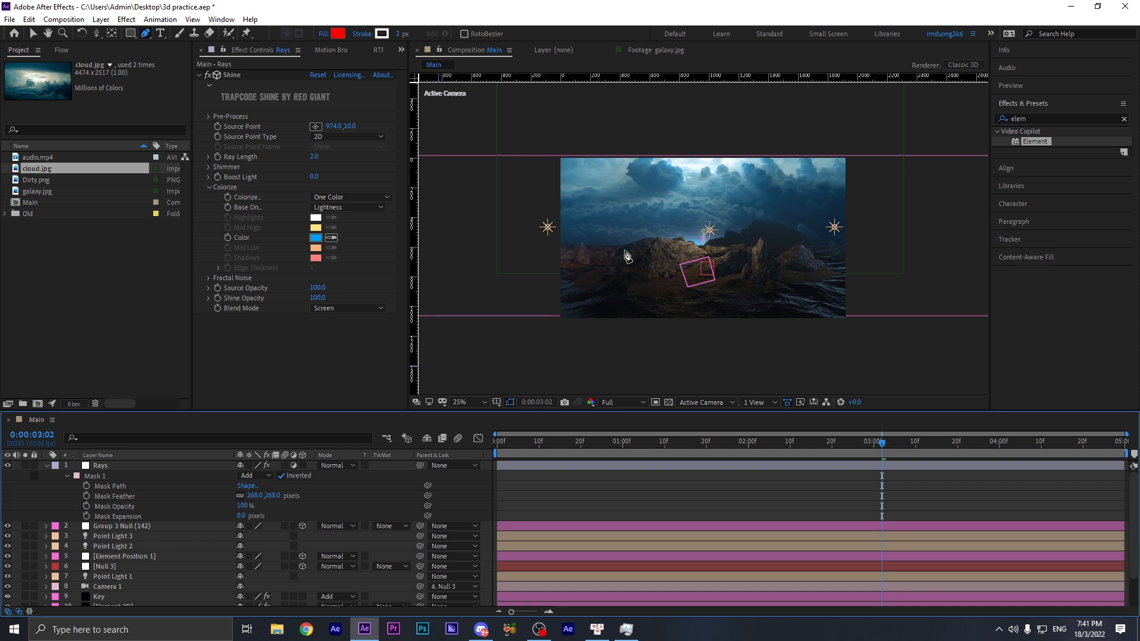
- Set the Rays mask expansion to -104 pixels
{"action": "left_click_drag", "start_coordinate": [238, 516], "coordinate": [176, 514]}
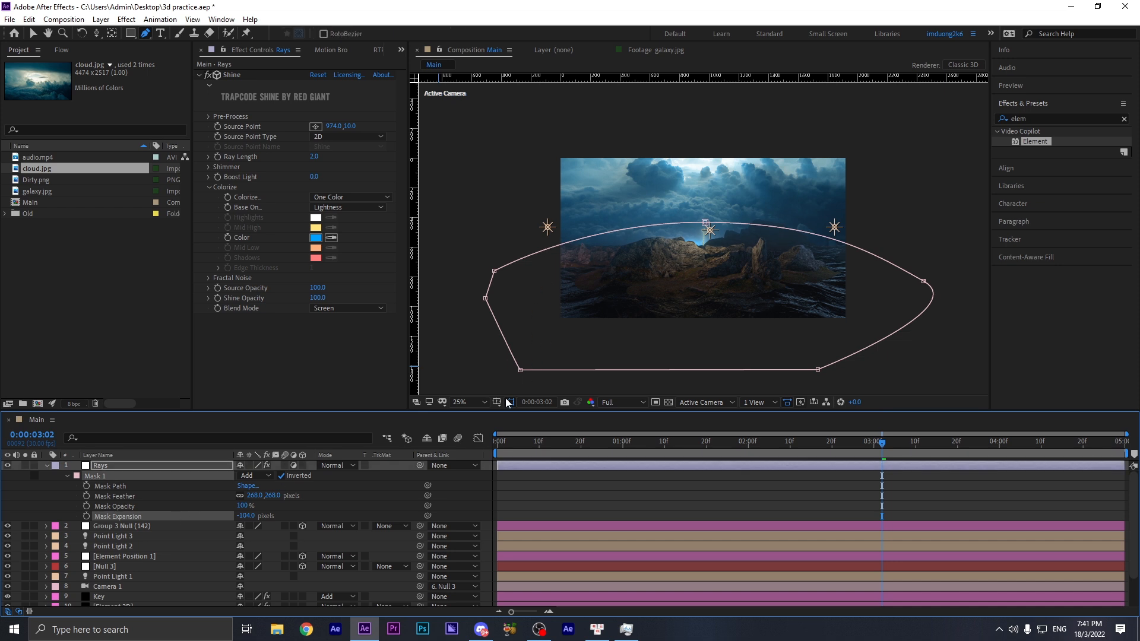
{"action": "left_click", "coordinate": [463, 404]}
{"action": "left_click", "coordinate": [493, 198]}
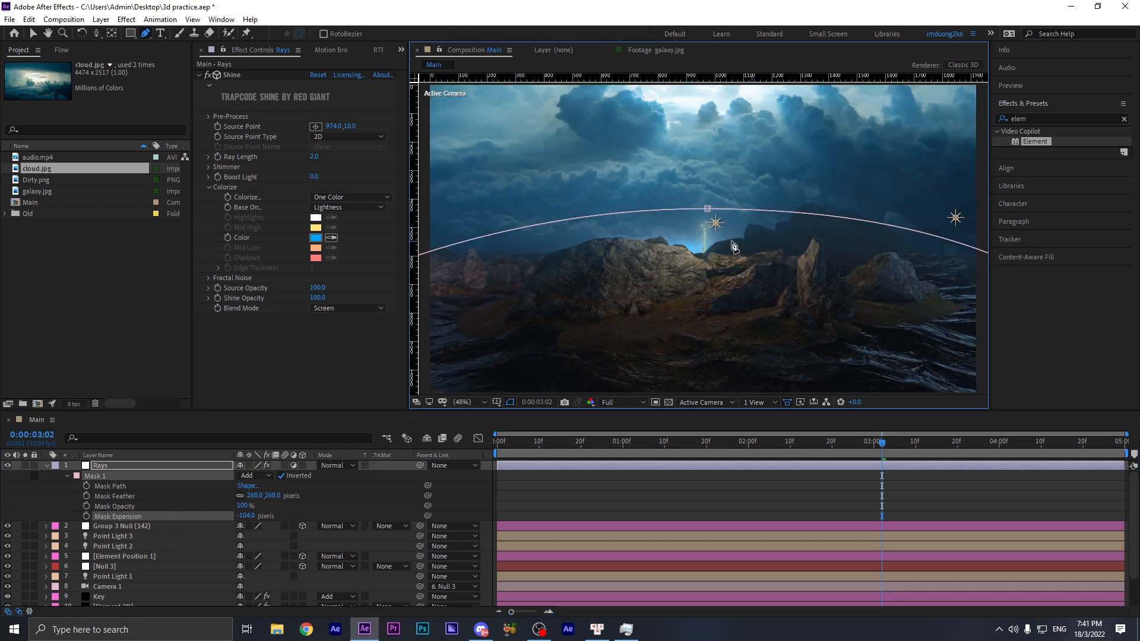
- Apply a Curves effect to the Element 3D layer and bend its RGB curve slightly downward to darken the island
{"action": "left_click", "coordinate": [623, 524]}
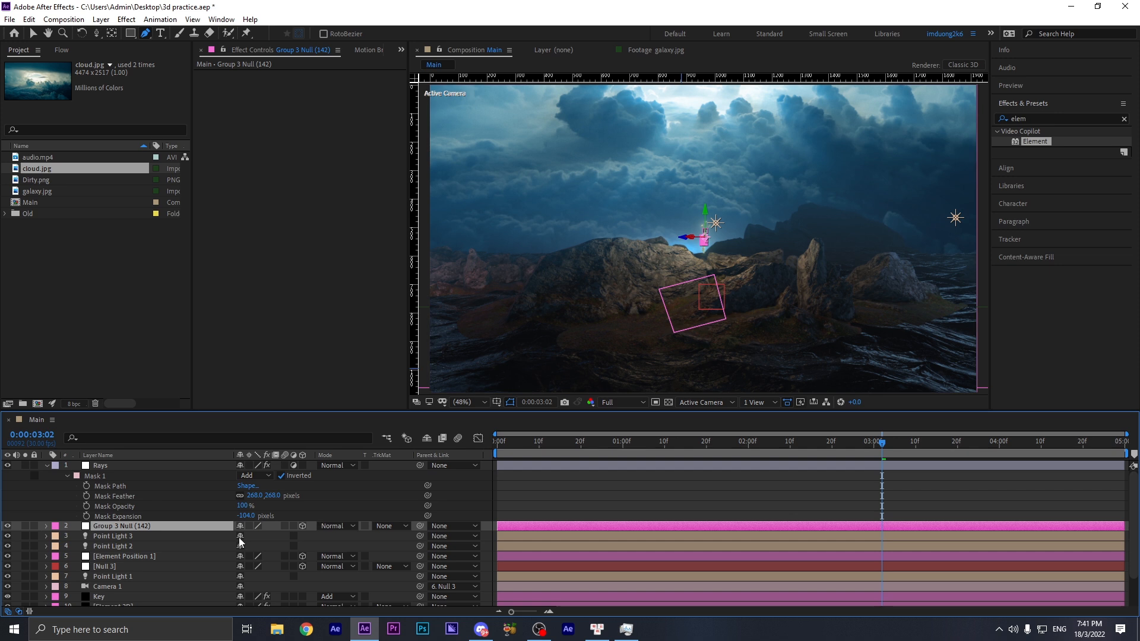
{"action": "scroll", "coordinate": [131, 558], "scroll_direction": "down", "scroll_amount": 2}
{"action": "scroll", "coordinate": [109, 579], "scroll_direction": "up", "scroll_amount": 2}
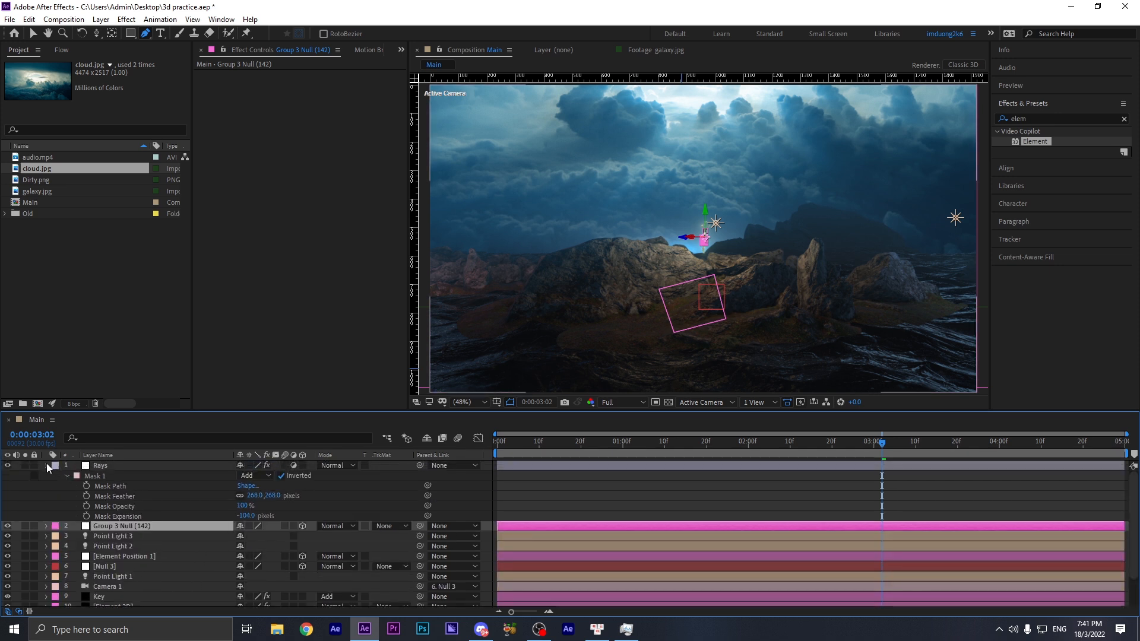
{"action": "left_click", "coordinate": [47, 466]}
{"action": "left_click", "coordinate": [124, 559]}
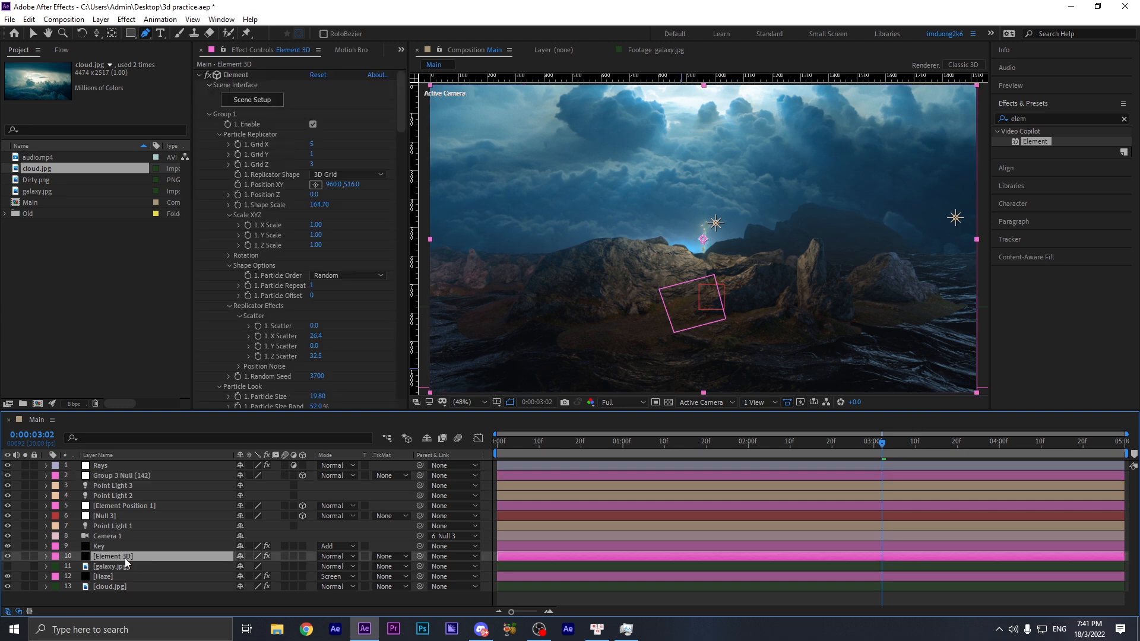
{"action": "key", "text": "ctrl+space"}
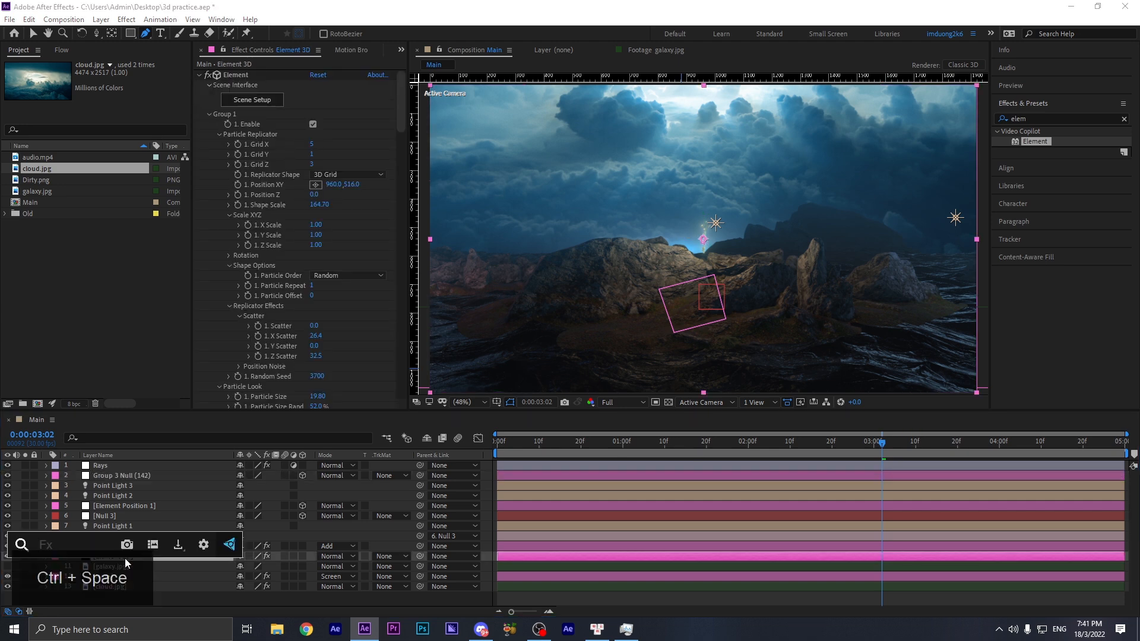
{"action": "type", "text": "camera"}
{"action": "key", "text": "Return"}
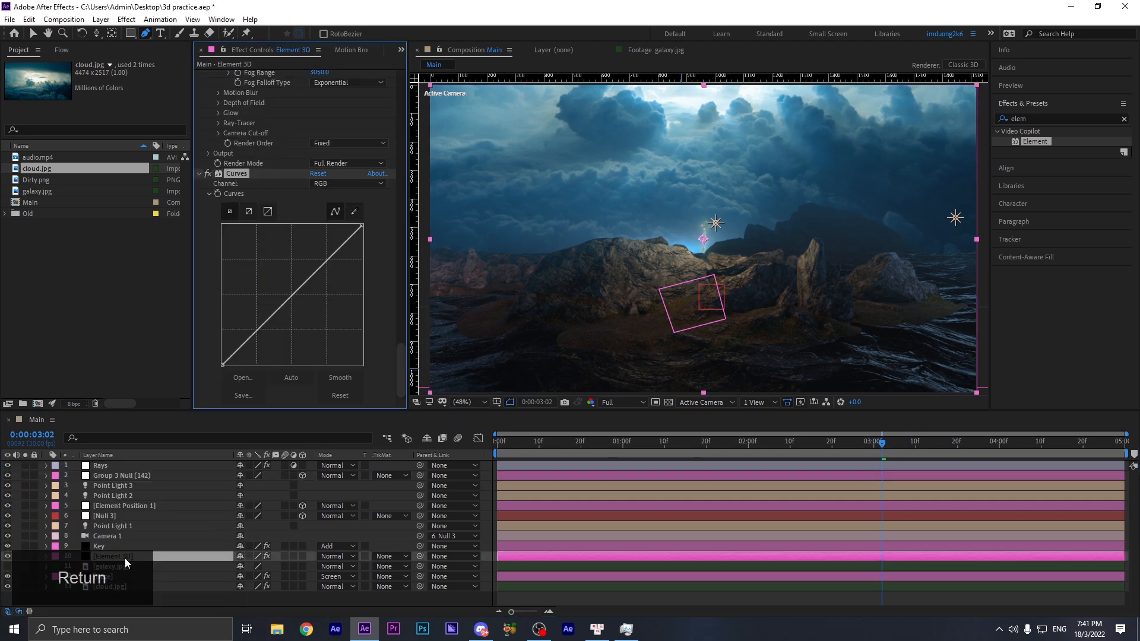
{"action": "left_click_drag", "start_coordinate": [297, 295], "coordinate": [301, 297]}
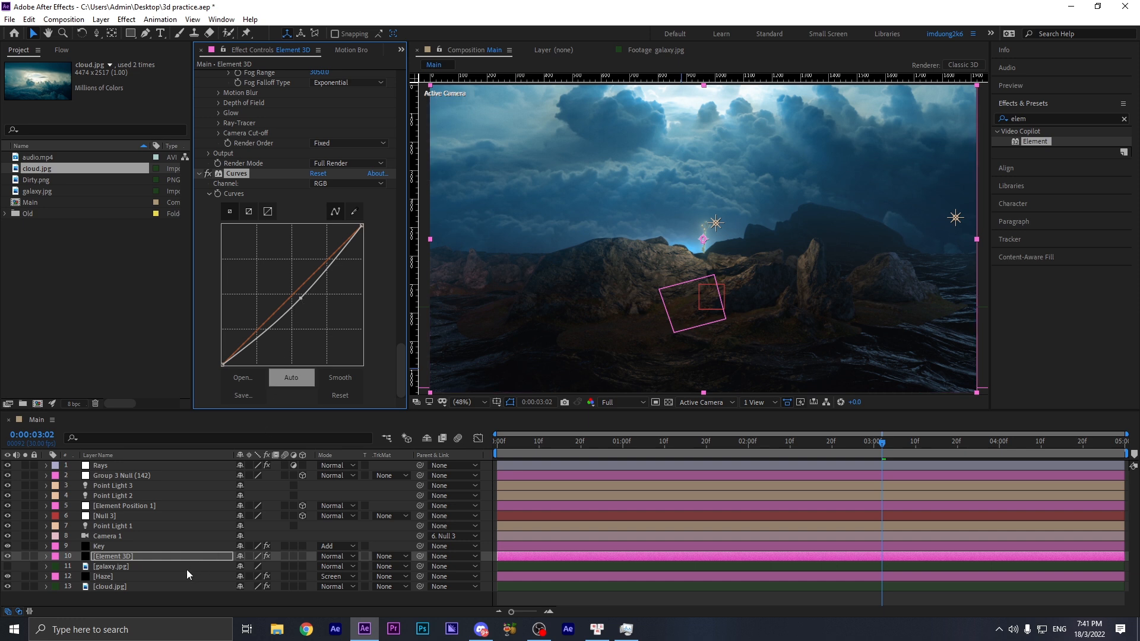
- Lower the midtones of the cloud.jpg layer's RGB curve further to deepen the sky's contrast
{"action": "left_click", "coordinate": [152, 597]}
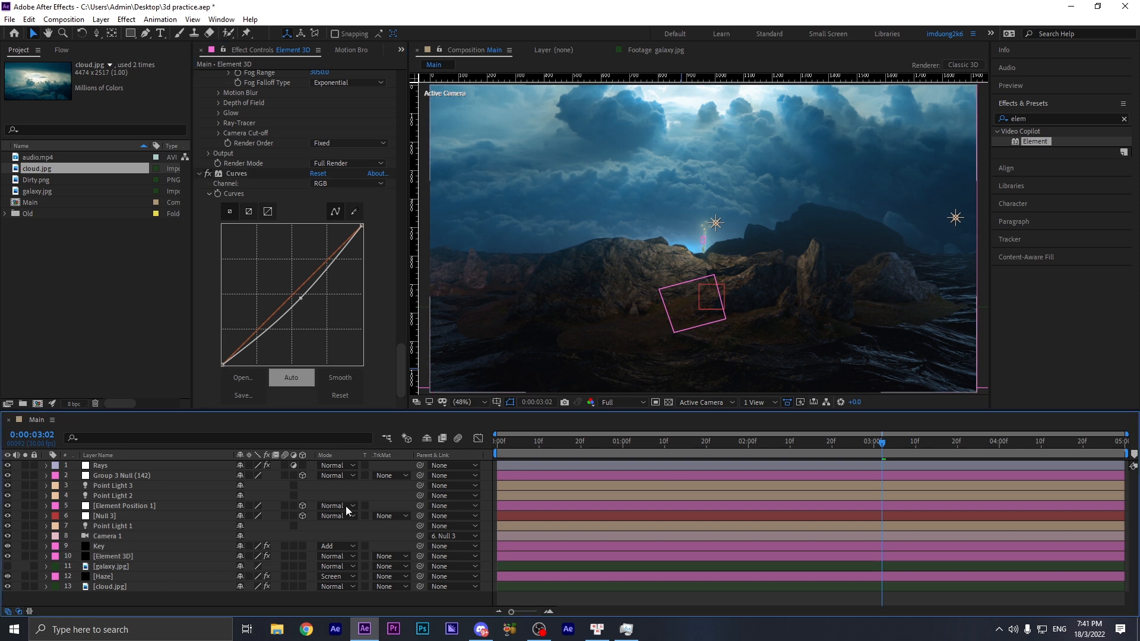
{"action": "left_click", "coordinate": [138, 586]}
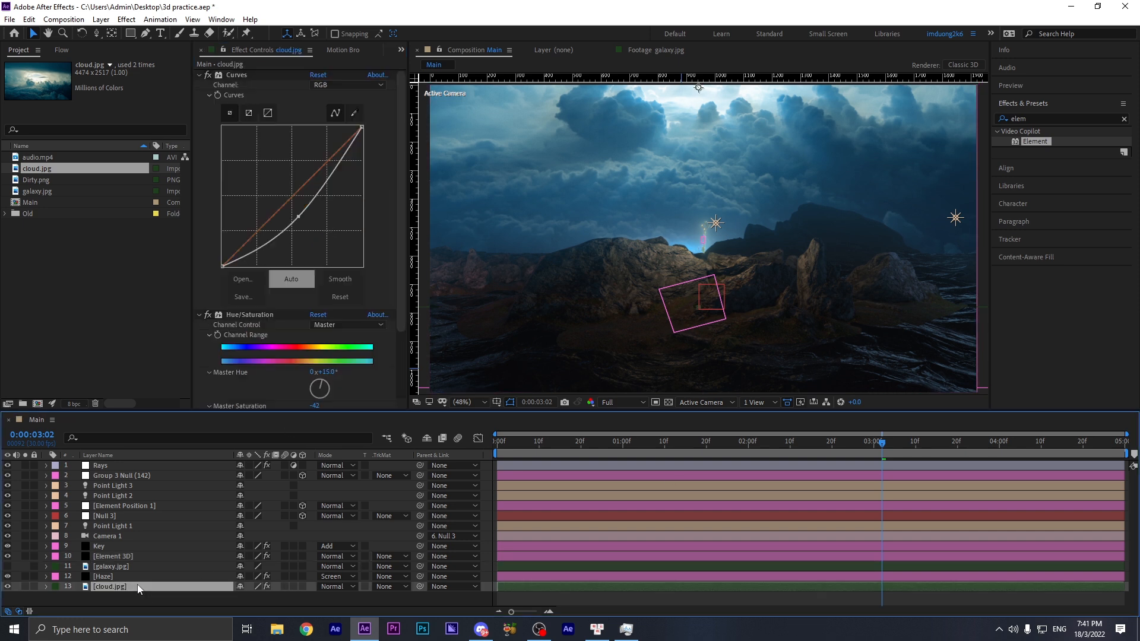
{"action": "left_click_drag", "start_coordinate": [296, 237], "coordinate": [308, 226]}
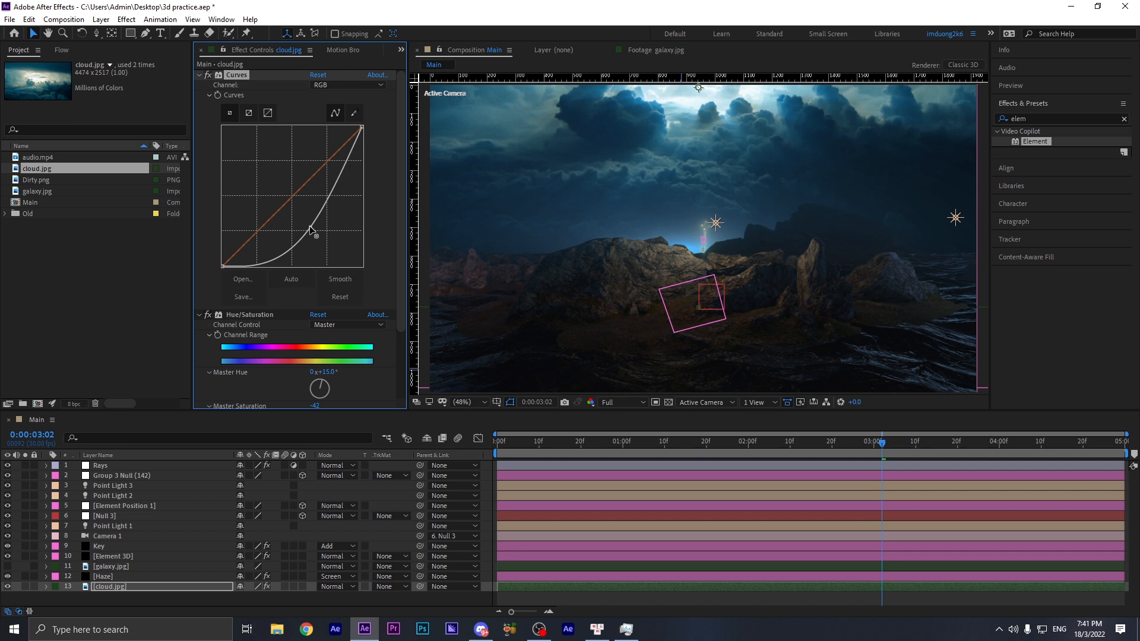
- Set the Haze layer's CC Toner blend with the original to 70%
{"action": "left_click", "coordinate": [120, 577]}
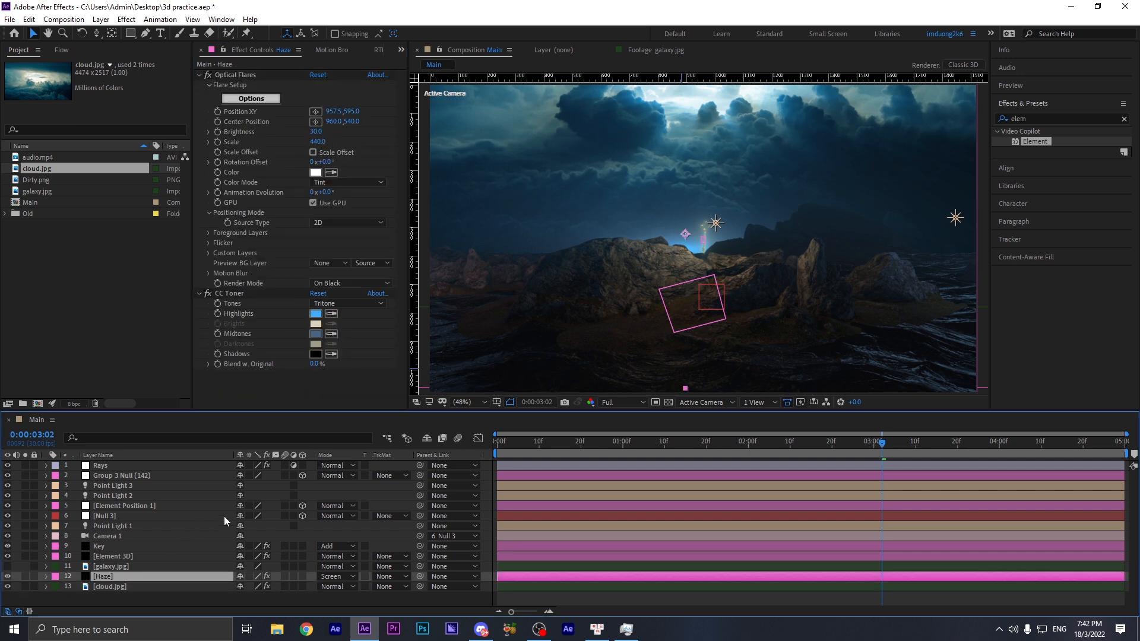
{"action": "left_click_drag", "start_coordinate": [313, 364], "coordinate": [360, 366]}
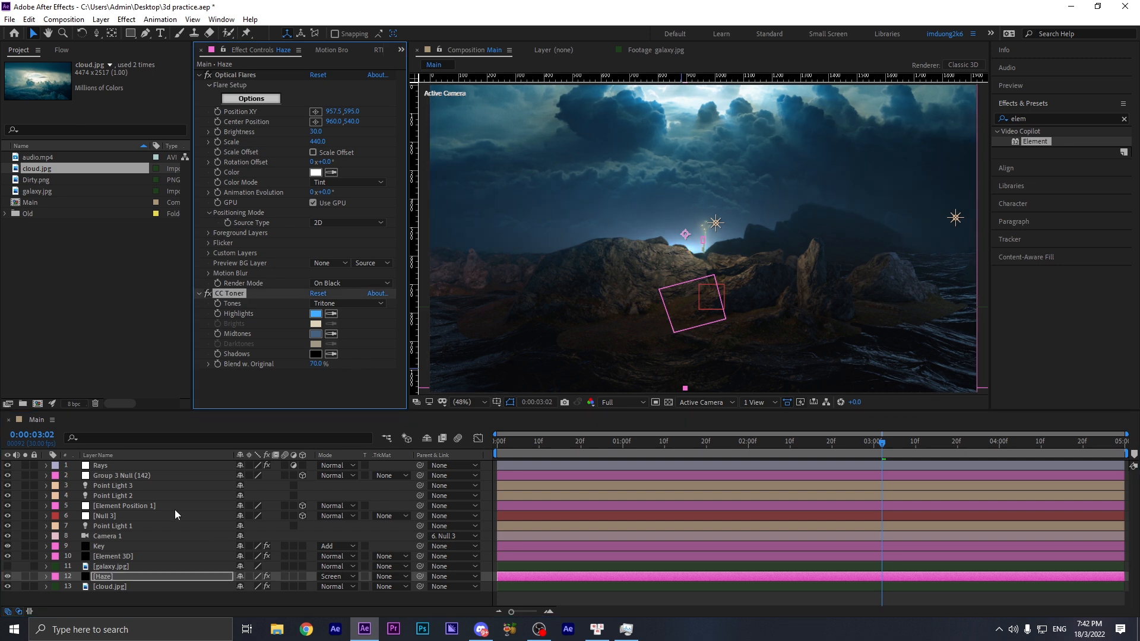
- Create a new adjustment layer above Rays and rename it CC
{"action": "left_click", "coordinate": [134, 465]}
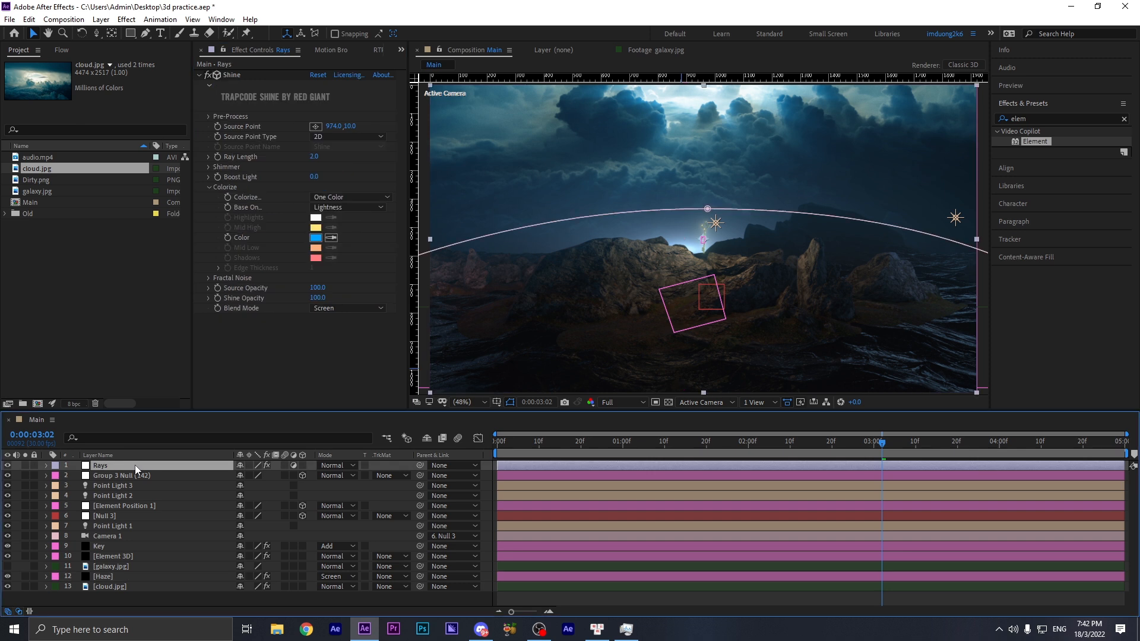
{"action": "key", "text": "ctrl+alt+y"}
{"action": "key", "text": "Return"}
{"action": "type", "text": "CVC"}
{"action": "key", "text": "BackSpace"}
{"action": "key", "text": "BackSpace"}
{"action": "type", "text": "C"}
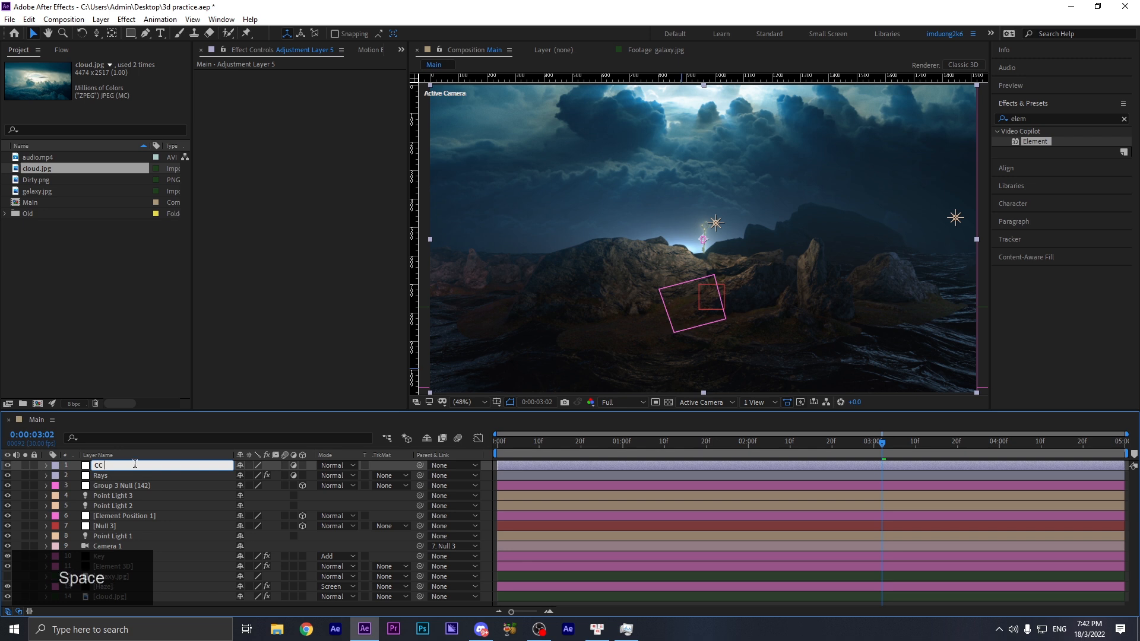
{"action": "key", "text": "Return"}
- Apply the Magic Bullet Looks effect to the CC adjustment layer
{"action": "key", "text": "ctrl+space"}
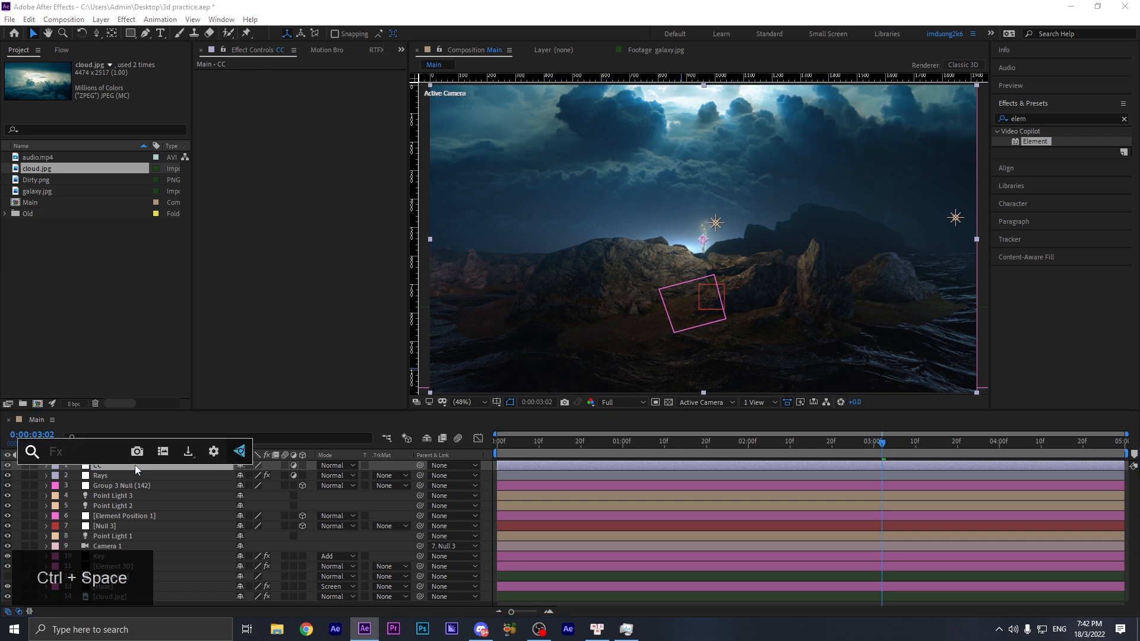
{"action": "type", "text": "looks"}
{"action": "key", "text": "Return"}
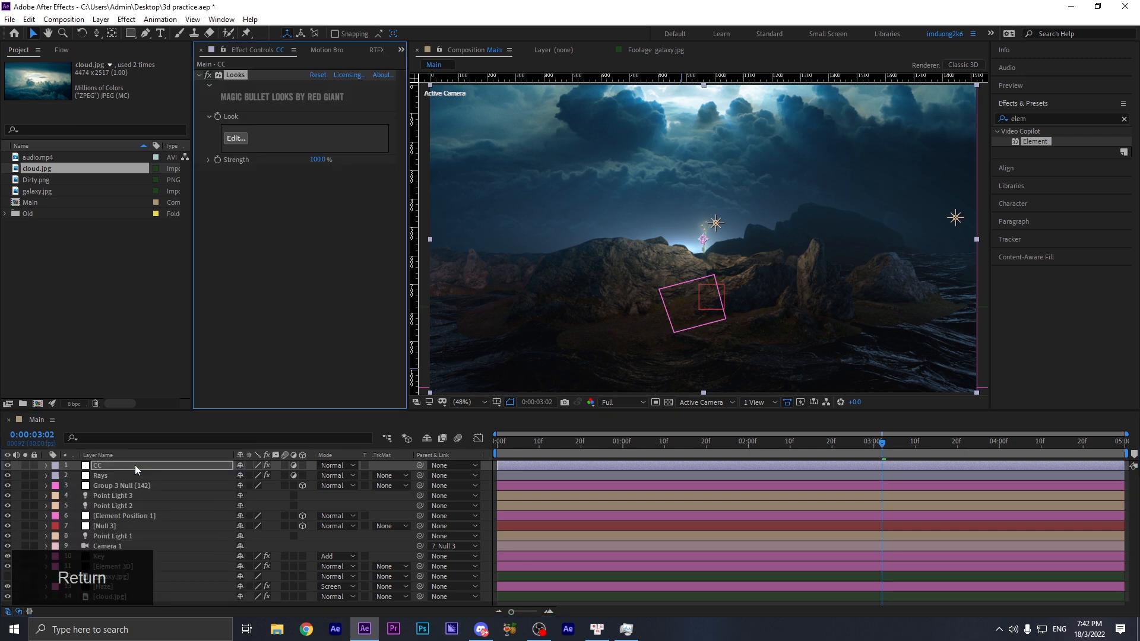
- Open the Looks editor, try several Times and Places presets such as Harvard and Marrakech, and choose Moscow
{"action": "left_click", "coordinate": [234, 139]}
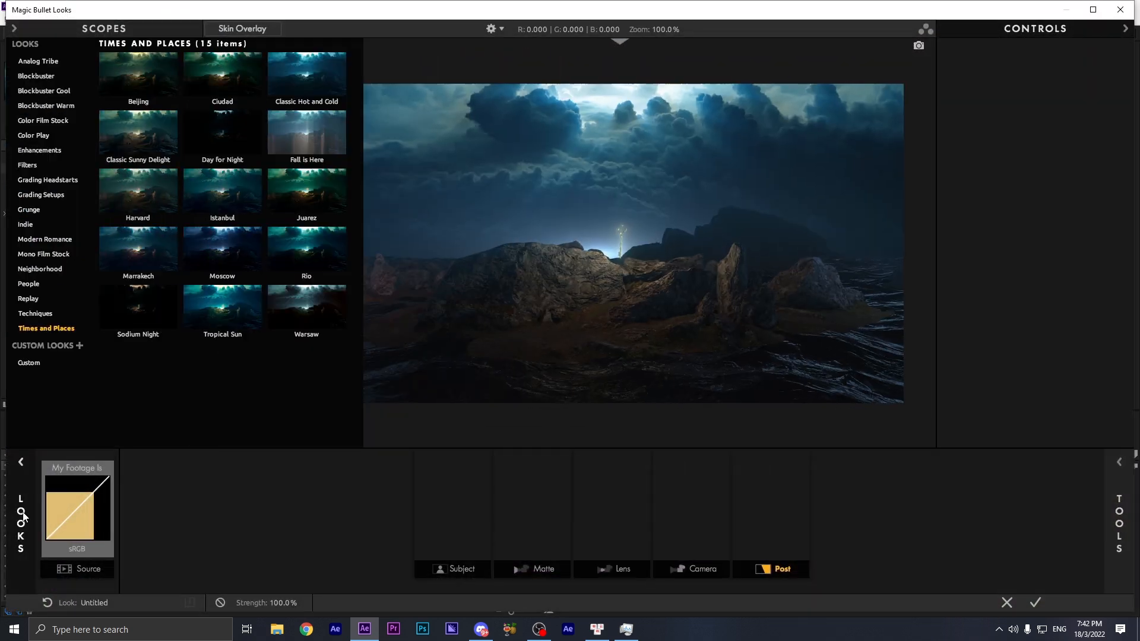
{"action": "left_click", "coordinate": [205, 240]}
{"action": "left_click", "coordinate": [213, 199]}
{"action": "left_click", "coordinate": [152, 194]}
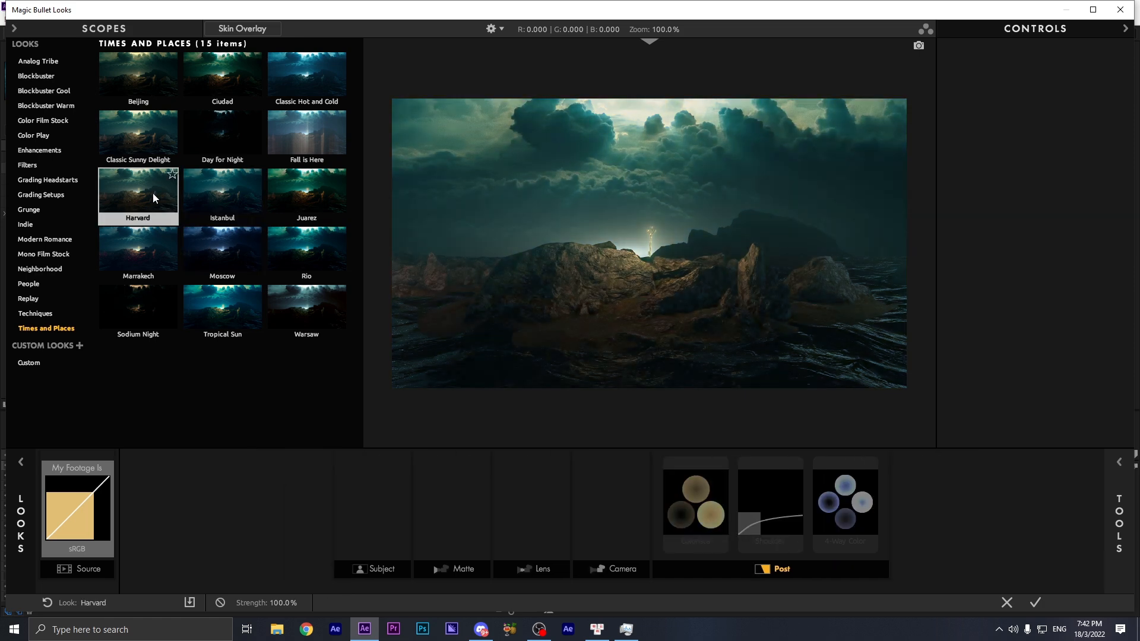
{"action": "left_click", "coordinate": [149, 244]}
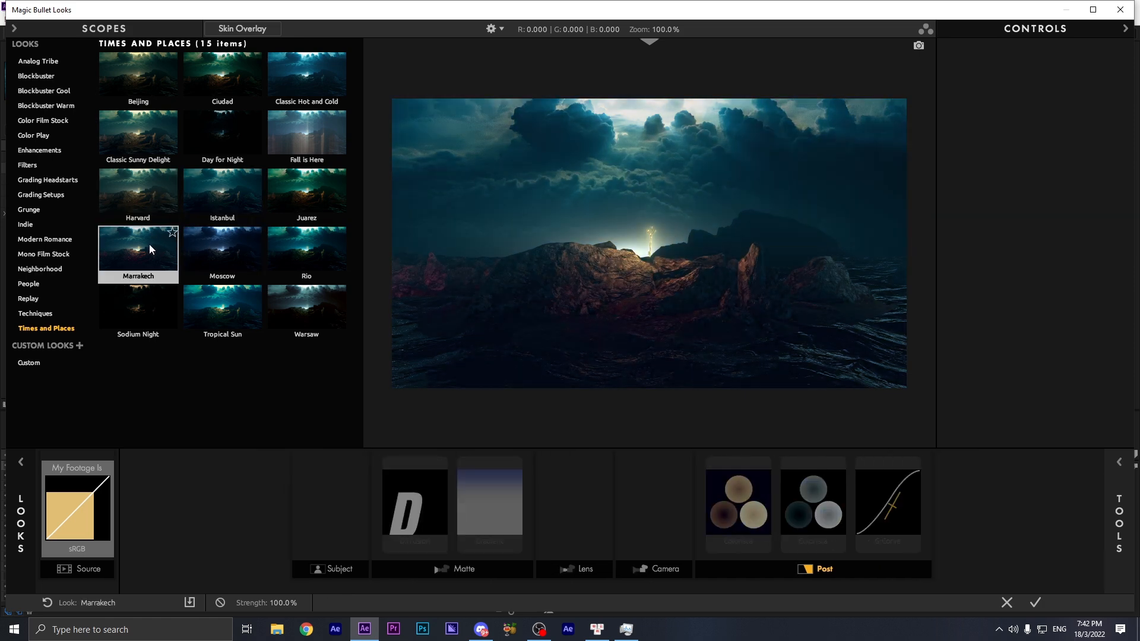
{"action": "left_click", "coordinate": [194, 235]}
{"action": "left_click", "coordinate": [701, 504]}
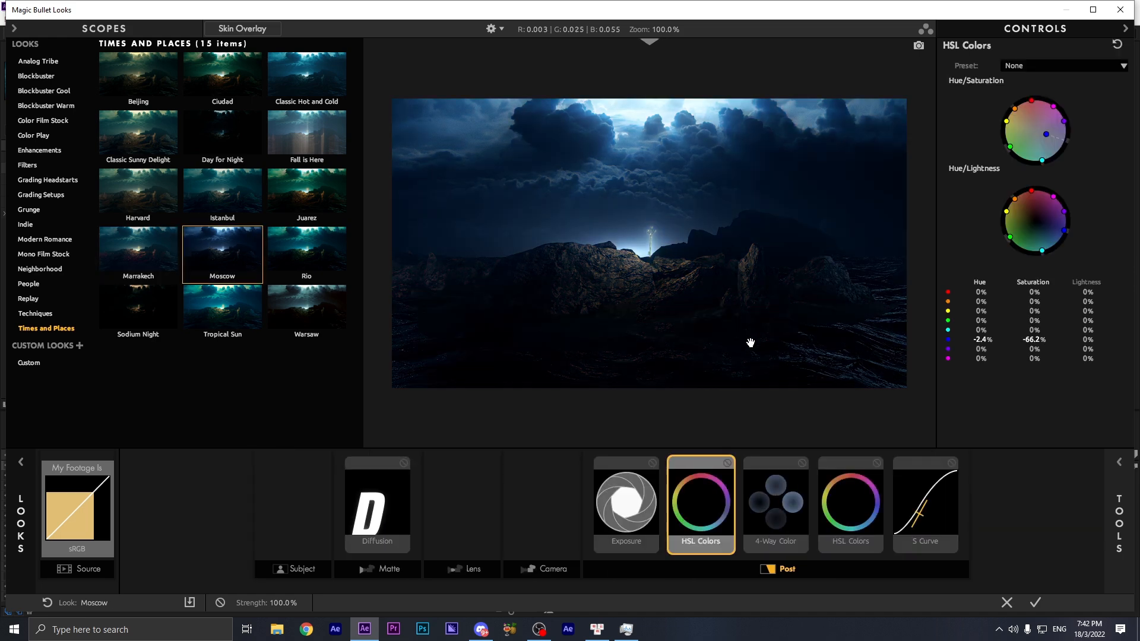
- Add the Edge Softness and Chromatic Aberration lens tools to the Moscow look
{"action": "left_click", "coordinate": [547, 569]}
{"action": "key", "text": "t"}
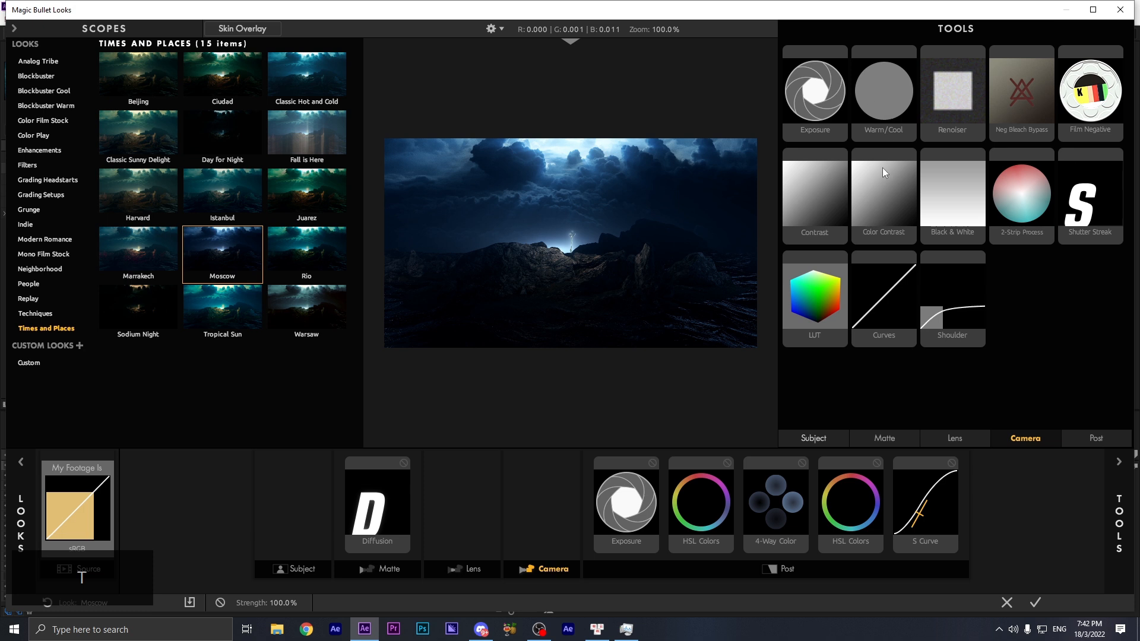
{"action": "left_click", "coordinate": [474, 537]}
{"action": "double_click", "coordinate": [1096, 106]}
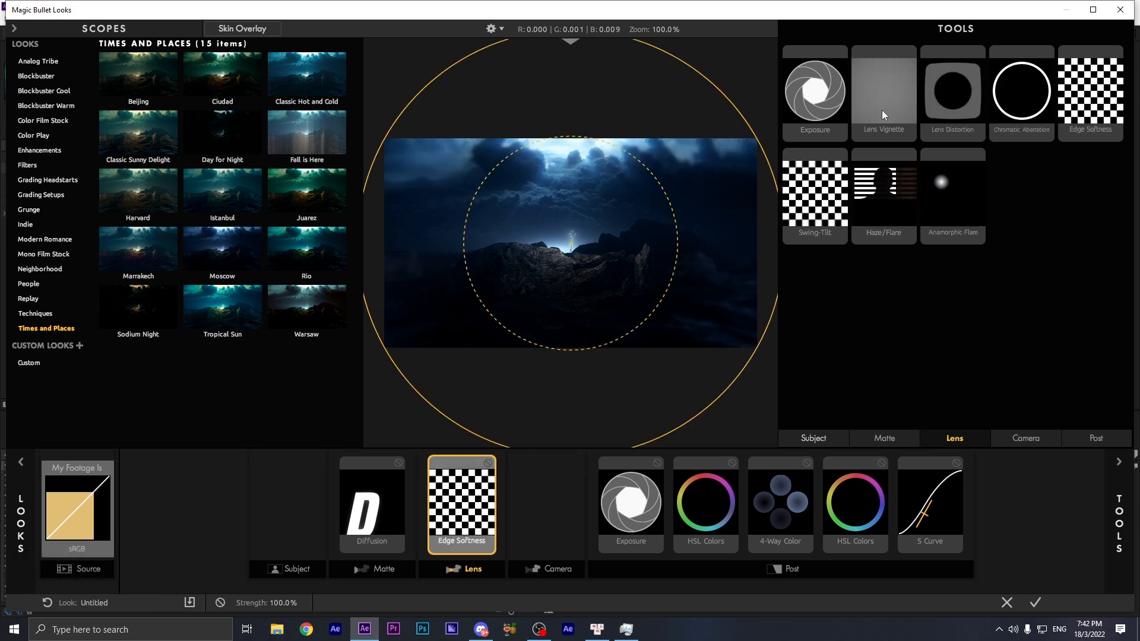
{"action": "double_click", "coordinate": [1023, 107]}
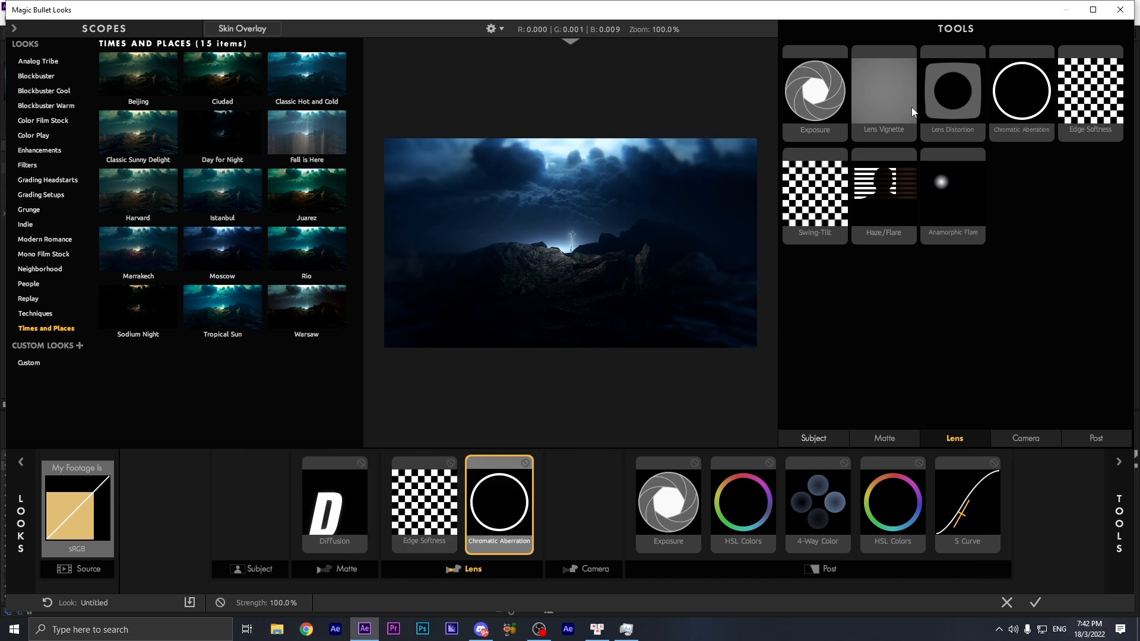
- Set the Chromatic Aberration tool's Red/Cyan value to 1 and apply the finished look to the CC layer
{"action": "left_click", "coordinate": [423, 502]}
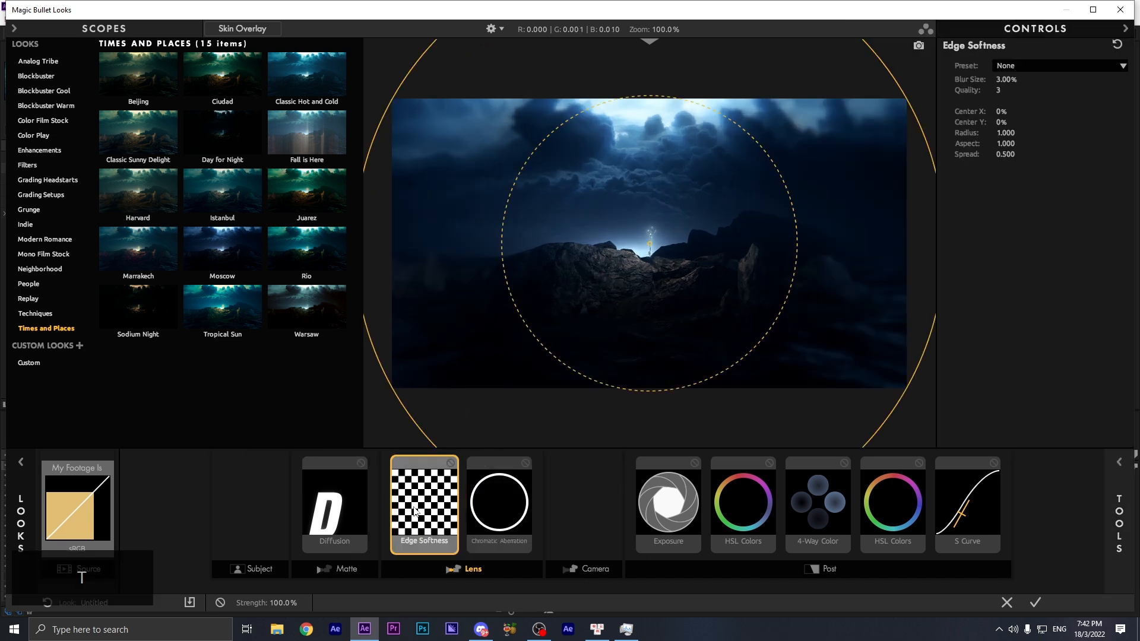
{"action": "left_click", "coordinate": [484, 525]}
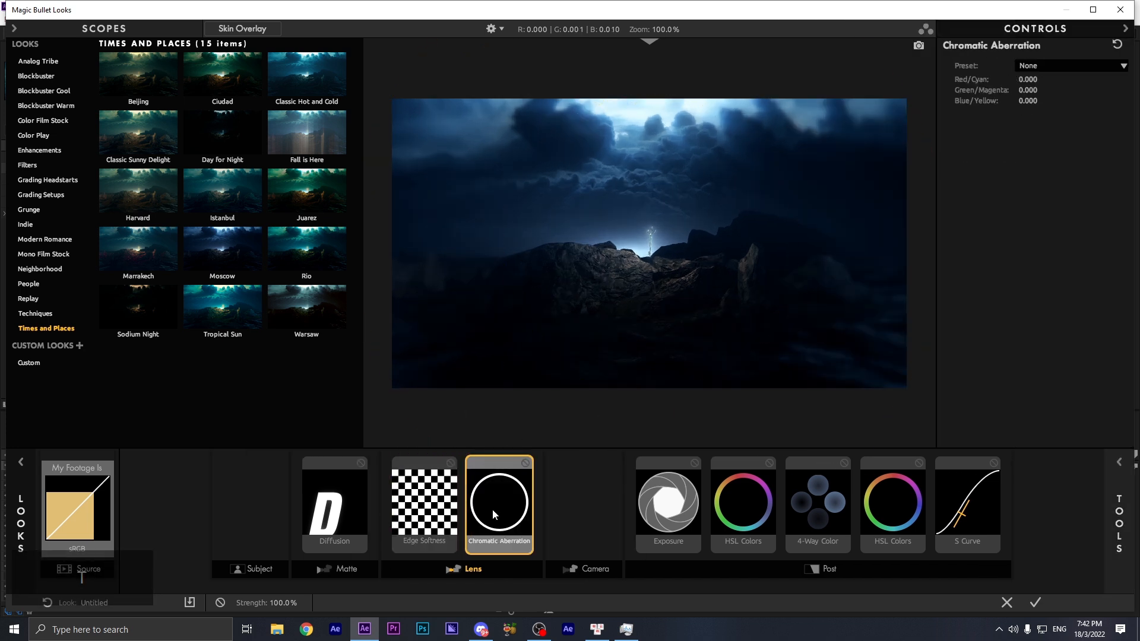
{"action": "left_click", "coordinate": [1029, 79]}
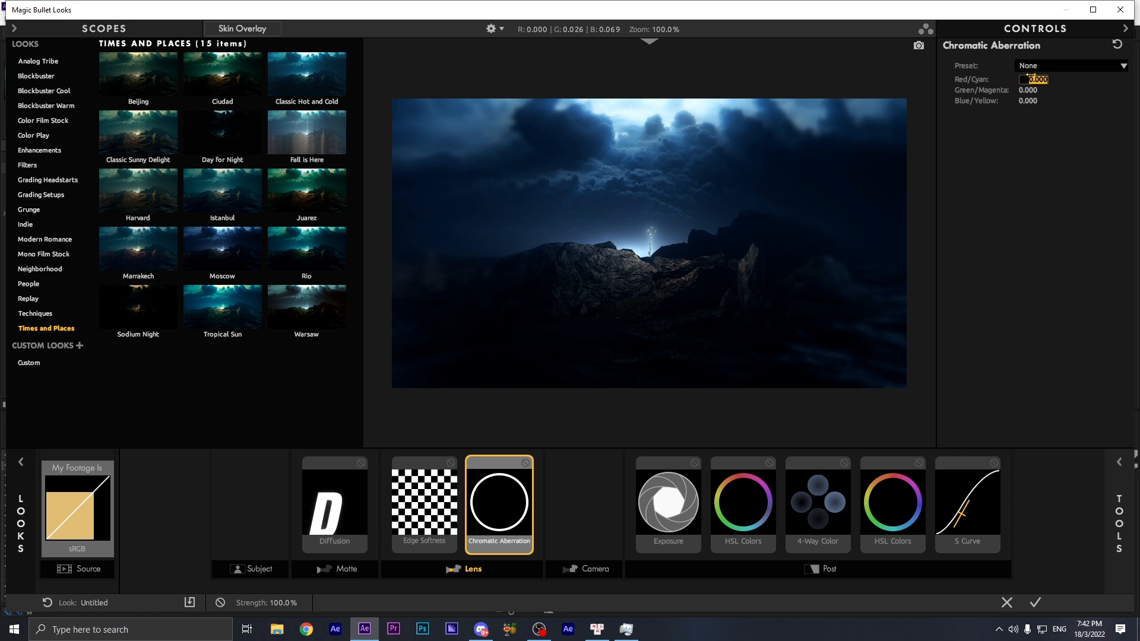
{"action": "type", "text": "1"}
{"action": "key", "text": "BackSpace"}
{"action": "left_click", "coordinate": [992, 228]}
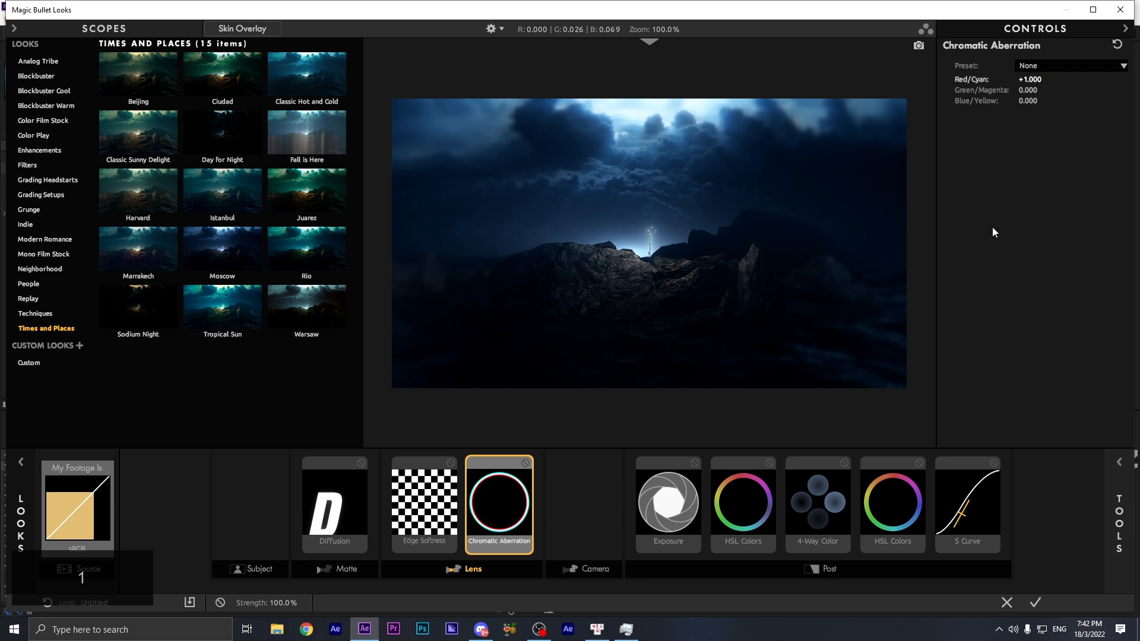
{"action": "left_click", "coordinate": [1035, 603]}
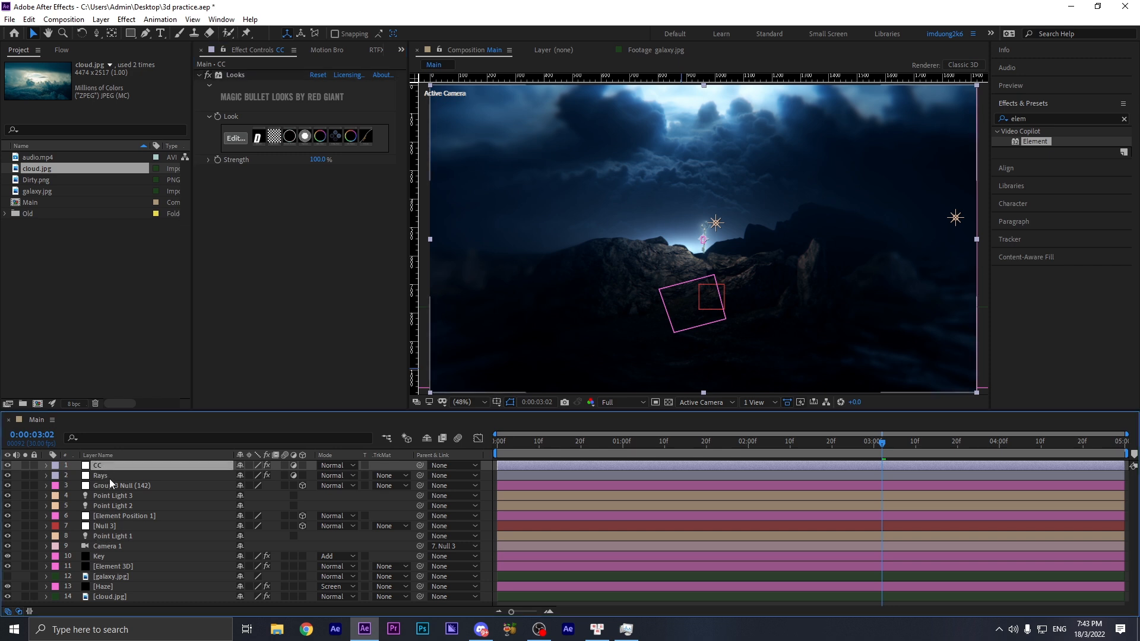
- Enable ray-traced shadows in the Element 3D layer's render settings
{"action": "left_click", "coordinate": [130, 566]}
{"action": "scroll", "coordinate": [238, 345], "scroll_direction": "down", "scroll_amount": 15}
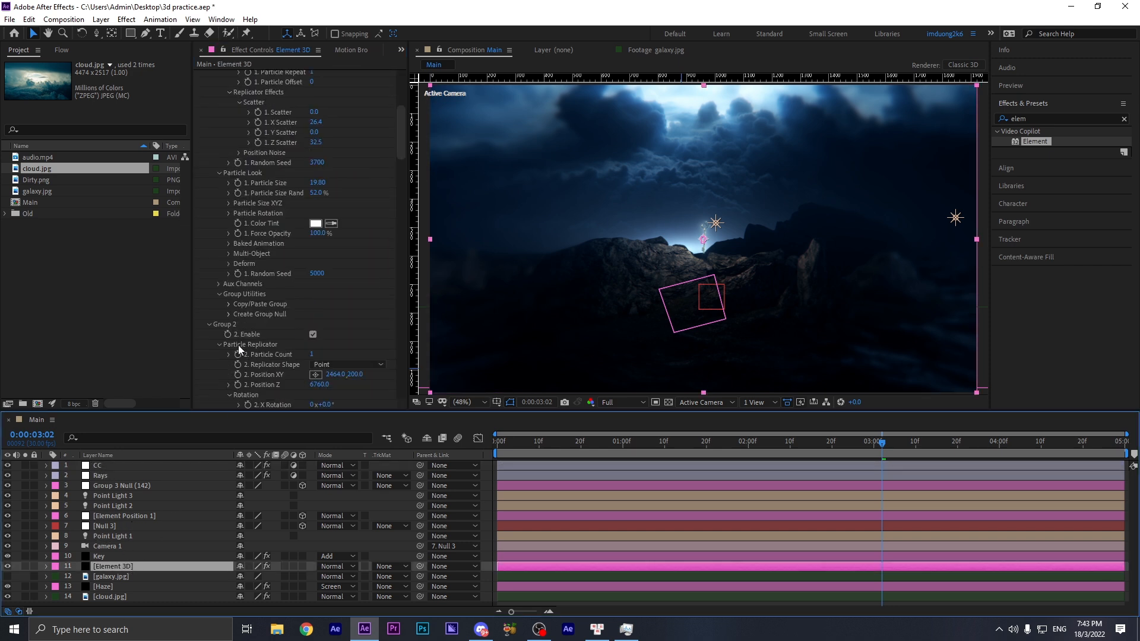
{"action": "scroll", "coordinate": [238, 343], "scroll_direction": "down", "scroll_amount": 5}
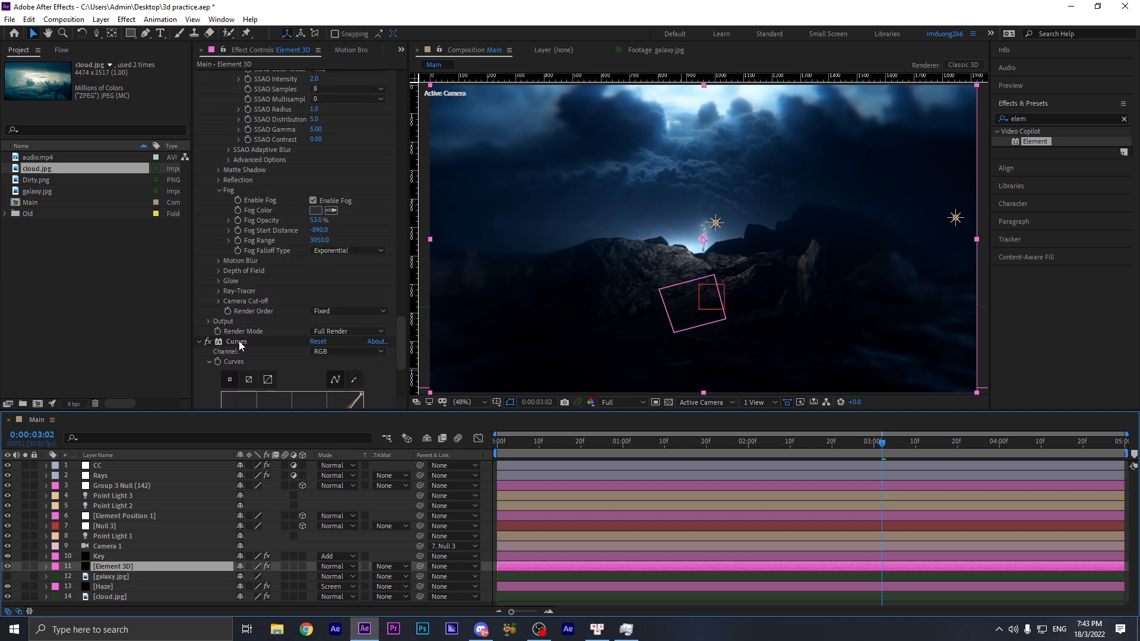
{"action": "scroll", "coordinate": [294, 310], "scroll_direction": "up", "scroll_amount": 2}
{"action": "scroll", "coordinate": [295, 310], "scroll_direction": "up", "scroll_amount": 5}
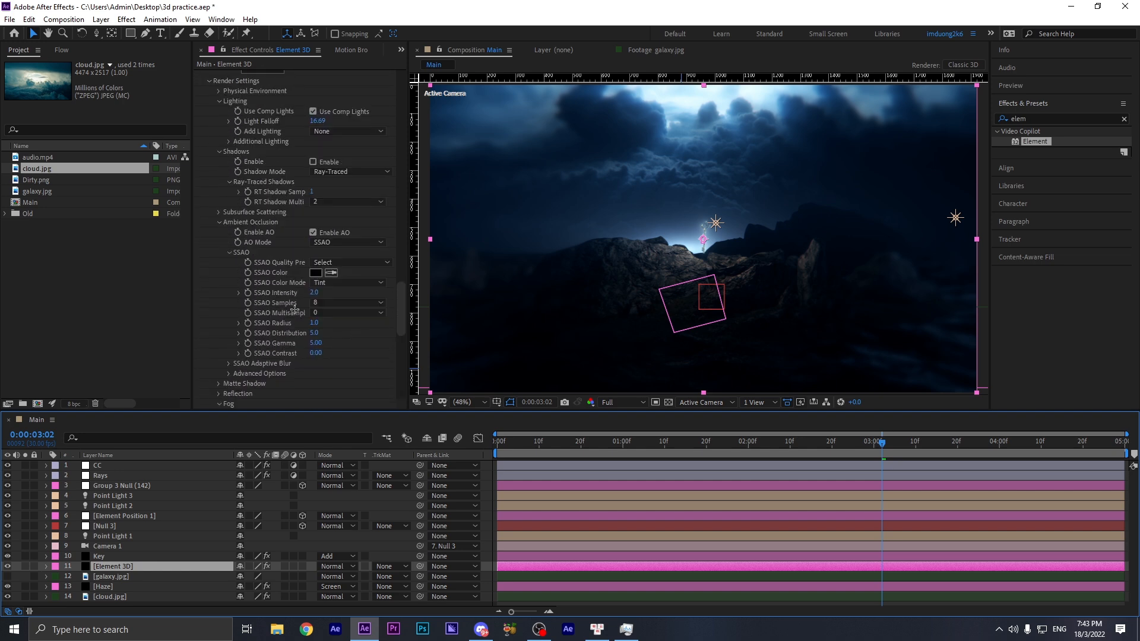
{"action": "scroll", "coordinate": [234, 326], "scroll_direction": "down", "scroll_amount": 4}
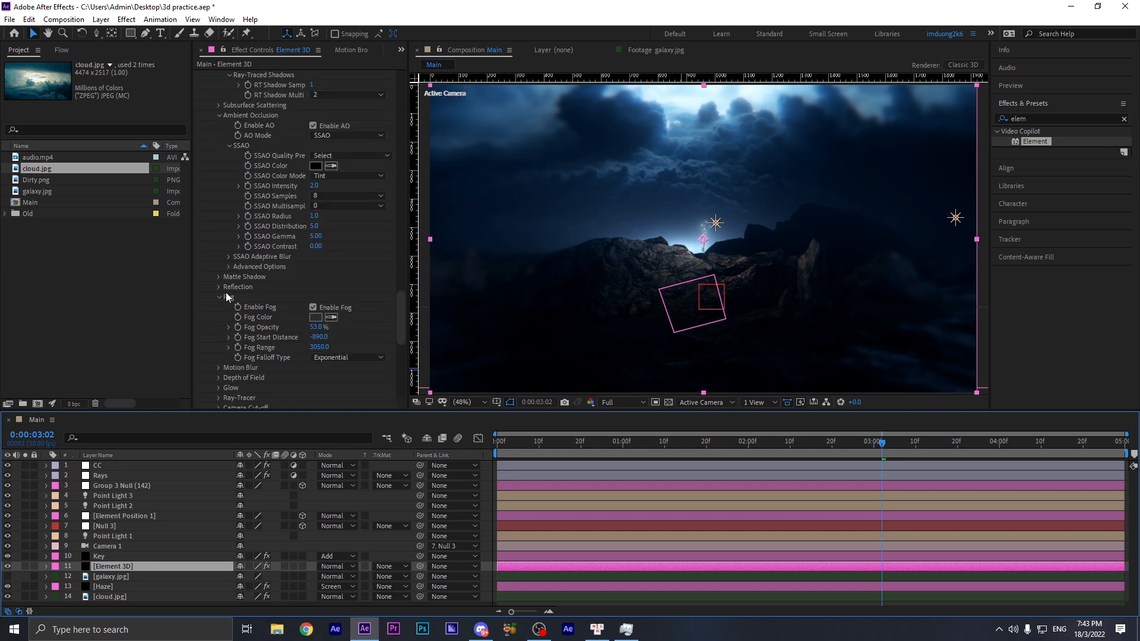
{"action": "scroll", "coordinate": [226, 326], "scroll_direction": "up", "scroll_amount": 1}
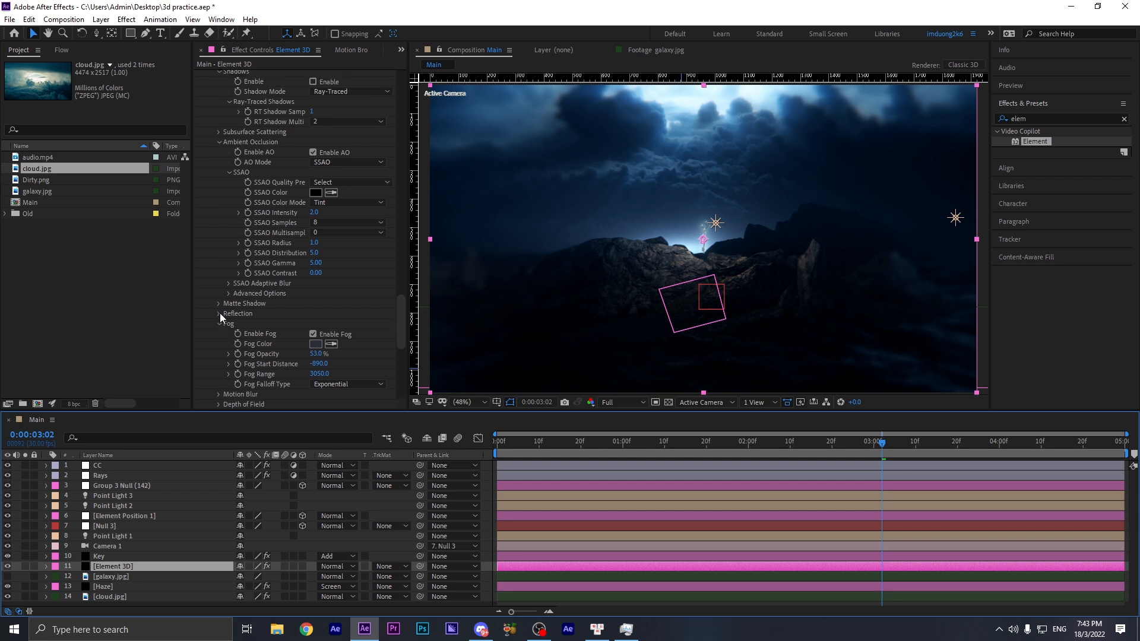
{"action": "scroll", "coordinate": [220, 318], "scroll_direction": "up", "scroll_amount": 2}
{"action": "left_click", "coordinate": [313, 135]}
{"action": "left_click", "coordinate": [312, 165]}
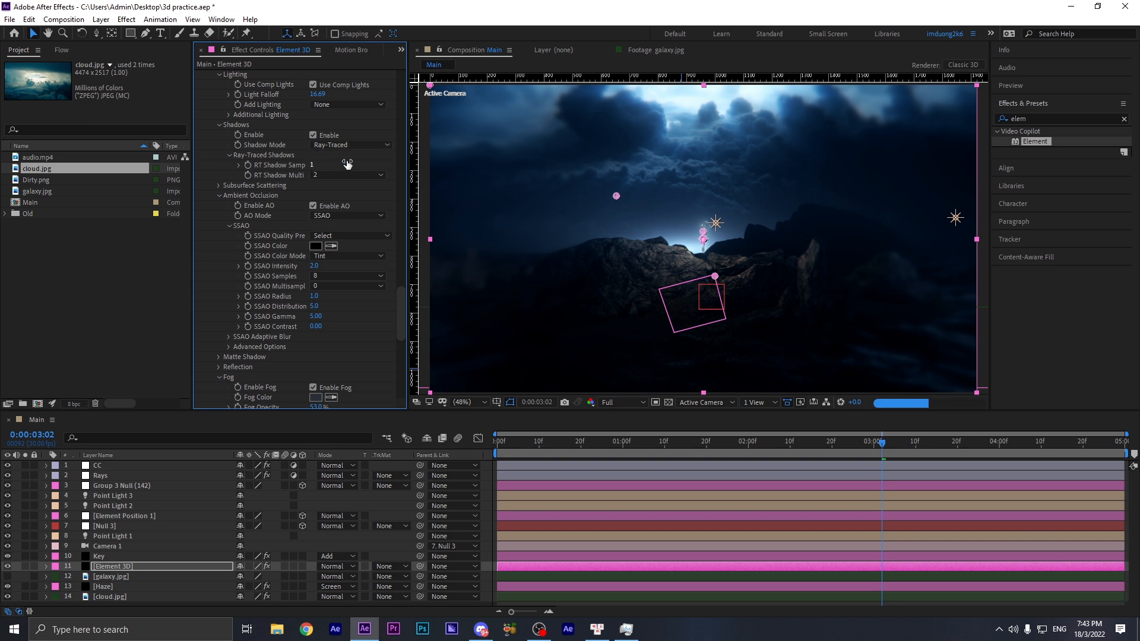
{"action": "key", "text": "Return"}
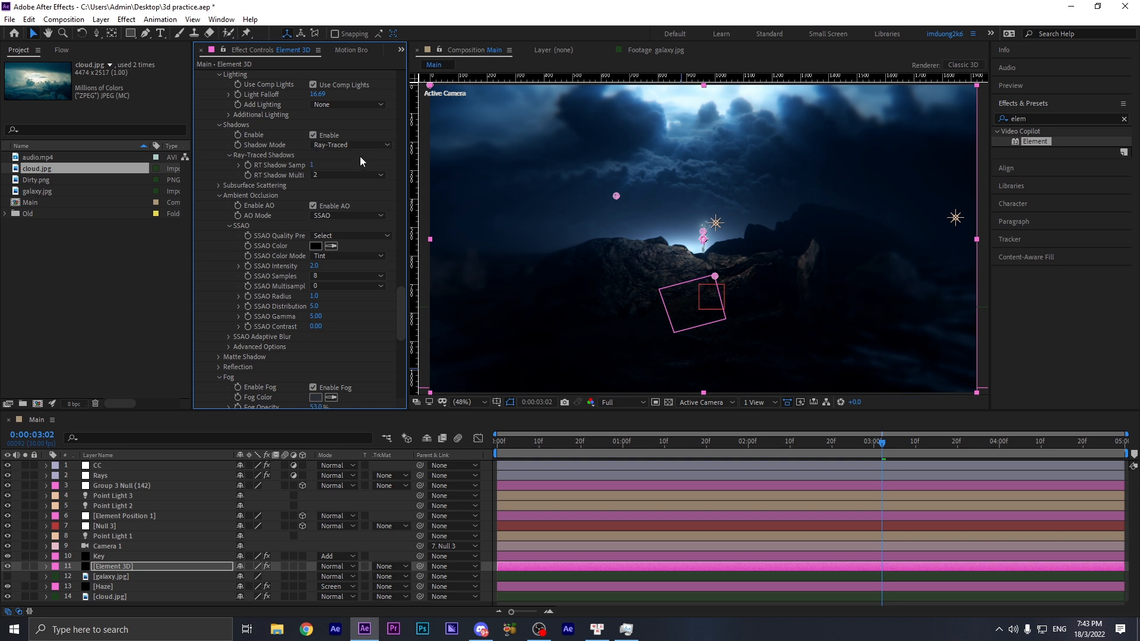